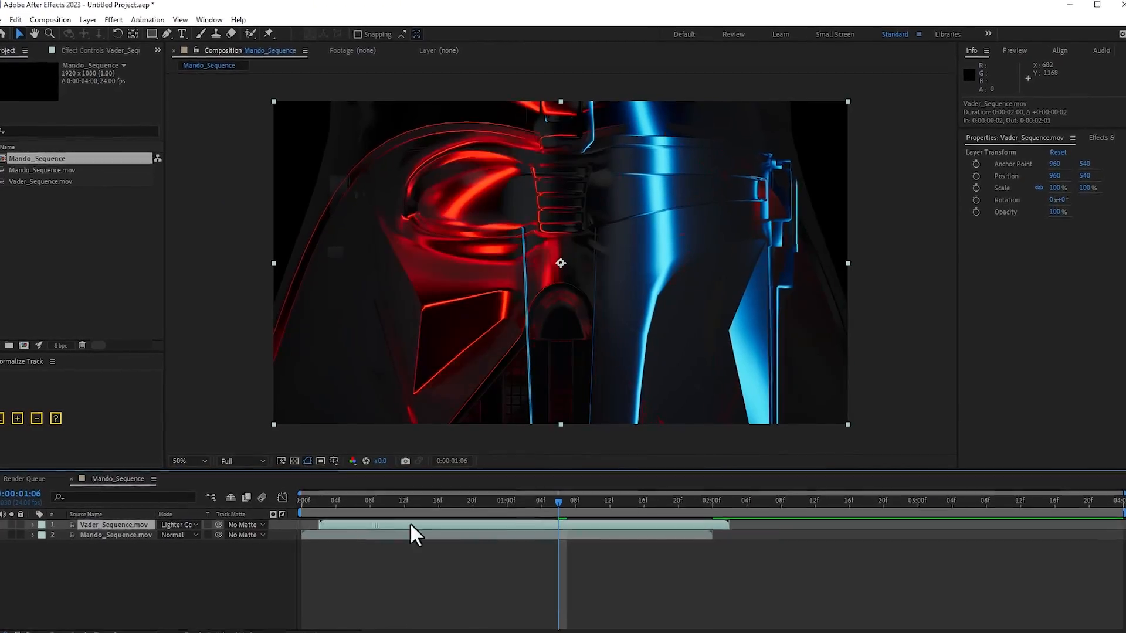
{"action": "left_click_drag", "start_coordinate": [557, 501], "coordinate": [580, 501]}
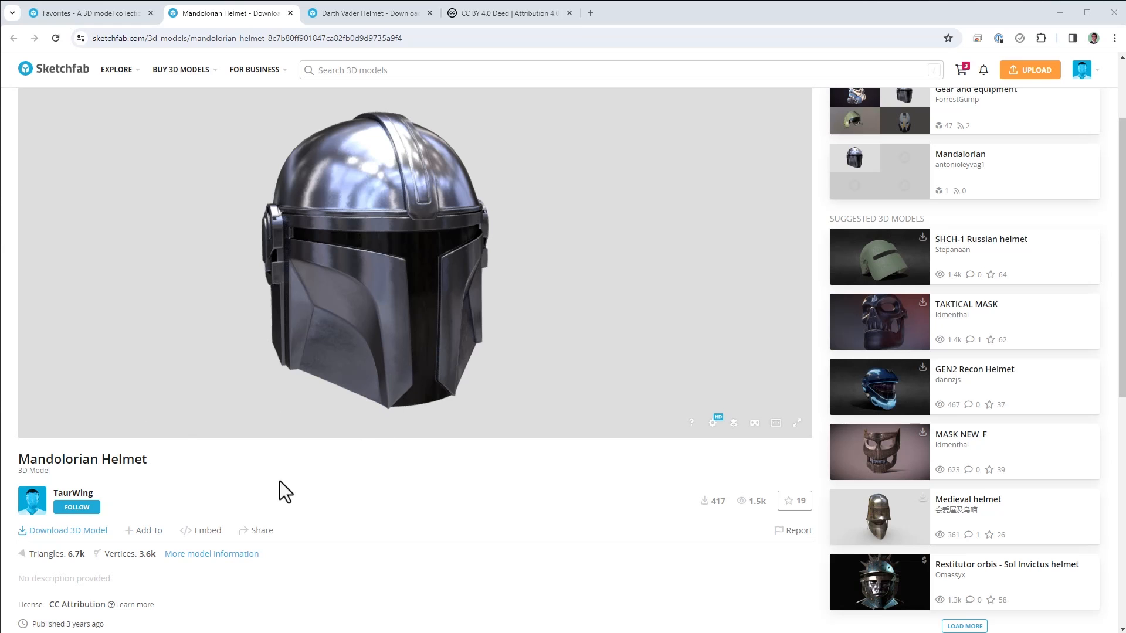
Step: Check the available download formats for the Mandolorian Helmet and Darth Vader Helmet models on Sketchfab
{"action": "left_click", "coordinate": [103, 530]}
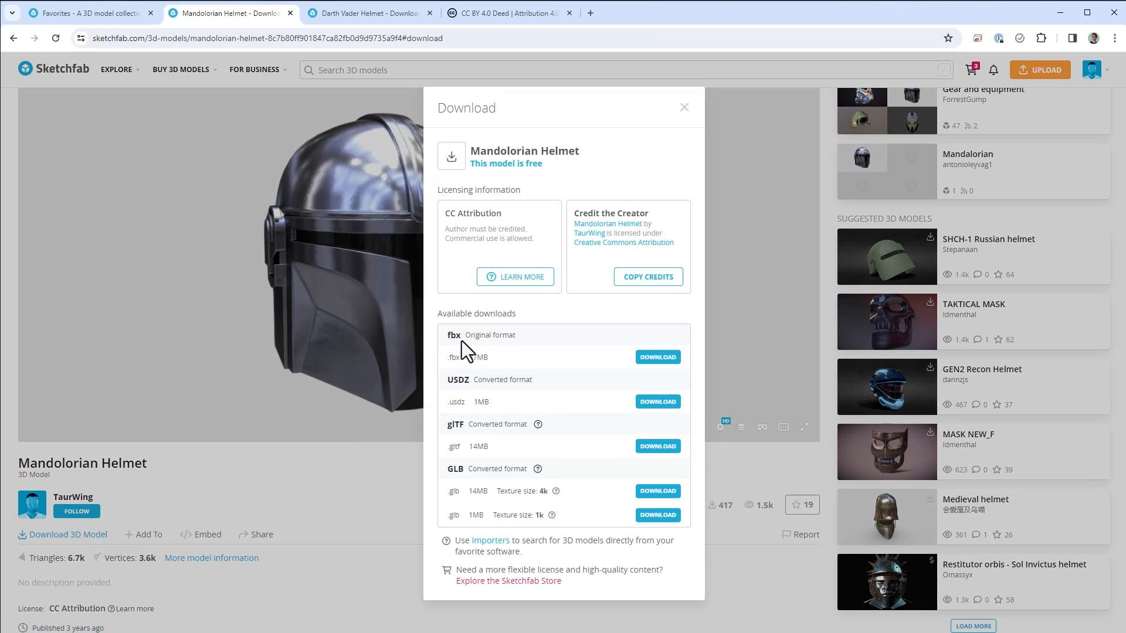
{"action": "left_click", "coordinate": [337, 531]}
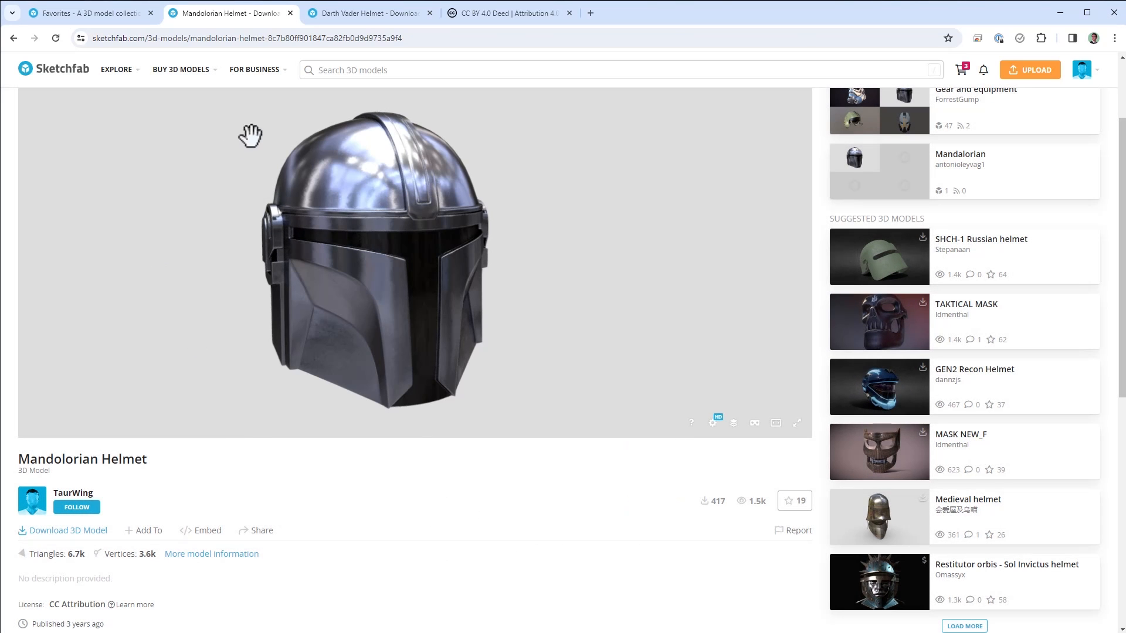
{"action": "left_click", "coordinate": [333, 16]}
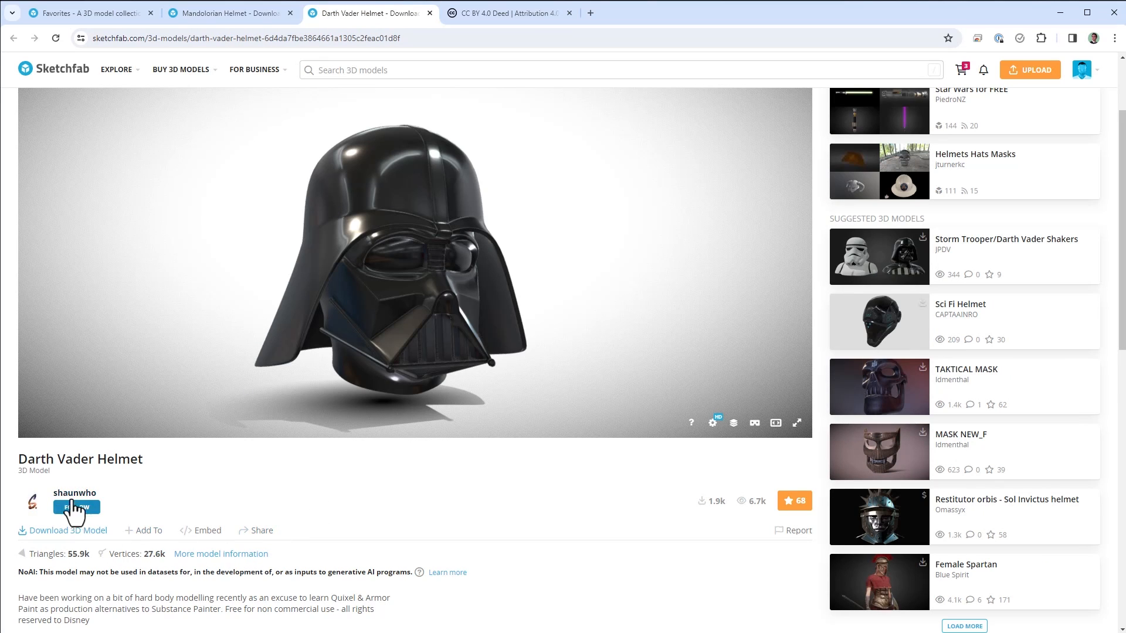
{"action": "left_click", "coordinate": [88, 532]}
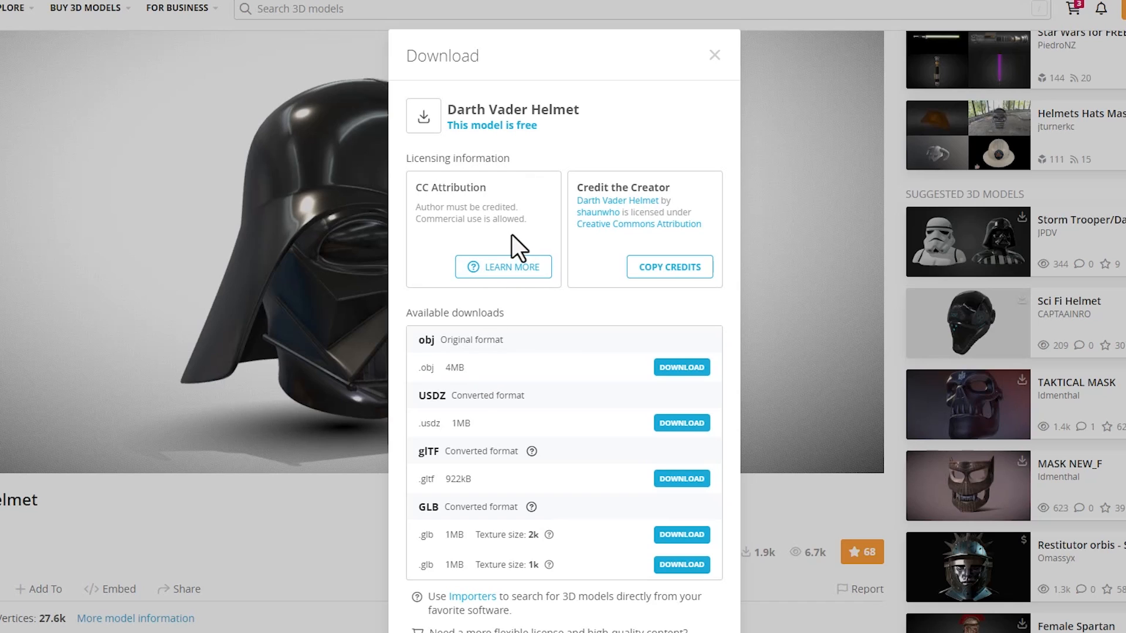
Step: Open the Darth Vader Helmet's CC Attribution licence page and read the sharing, adapting and attribution terms
{"action": "left_click", "coordinate": [519, 267]}
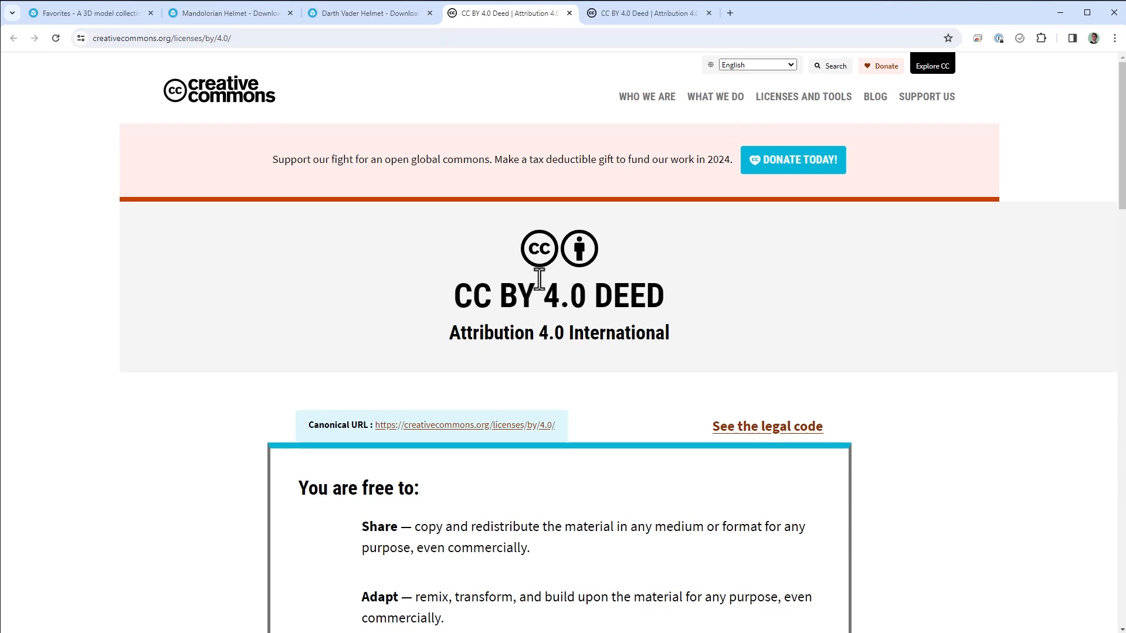
{"action": "scroll", "coordinate": [824, 410], "scroll_direction": "down", "scroll_amount": 3}
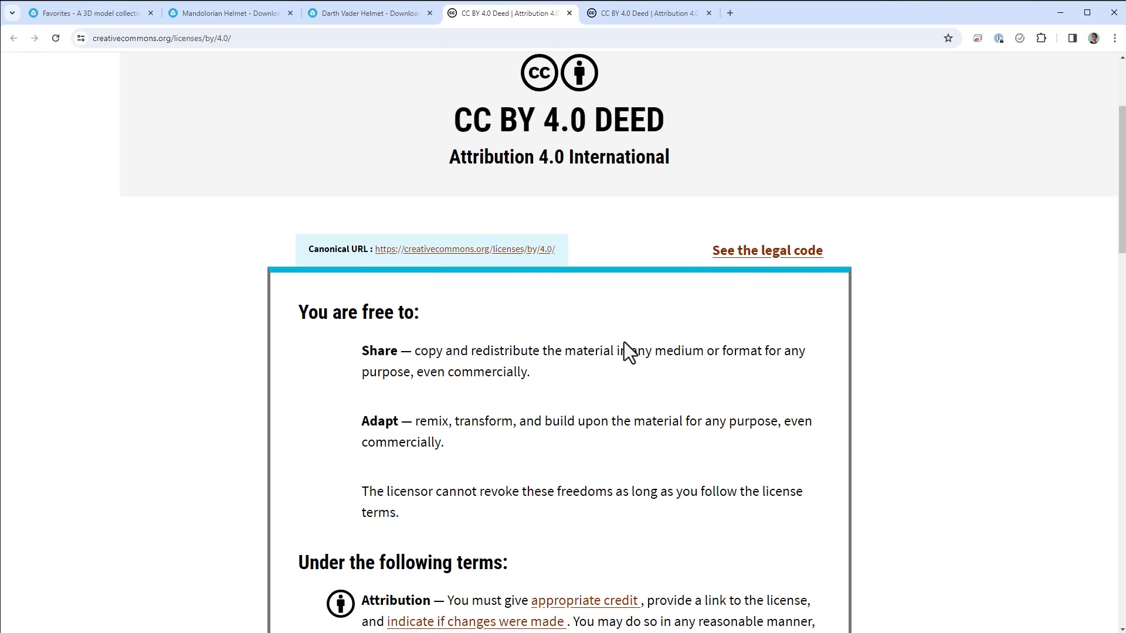
{"action": "scroll", "coordinate": [675, 498], "scroll_direction": "down", "scroll_amount": 2}
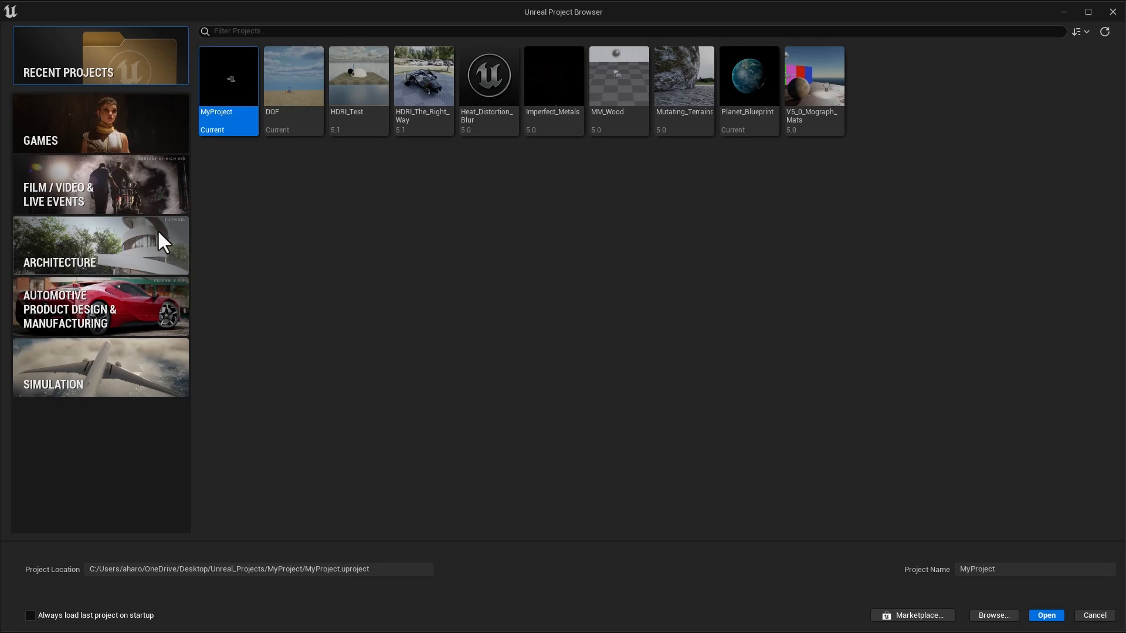
Step: Create a Blank Film / Video & Live Events project in Unreal with Raytracing enabled and the name Mando
{"action": "left_click", "coordinate": [103, 197]}
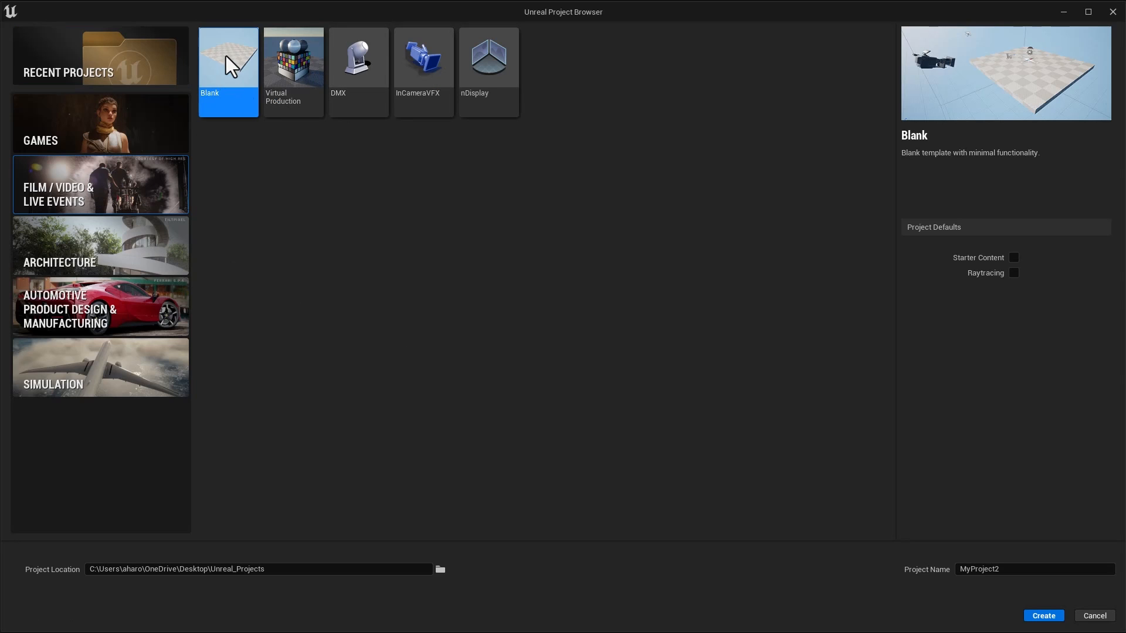
{"action": "left_click", "coordinate": [1014, 273]}
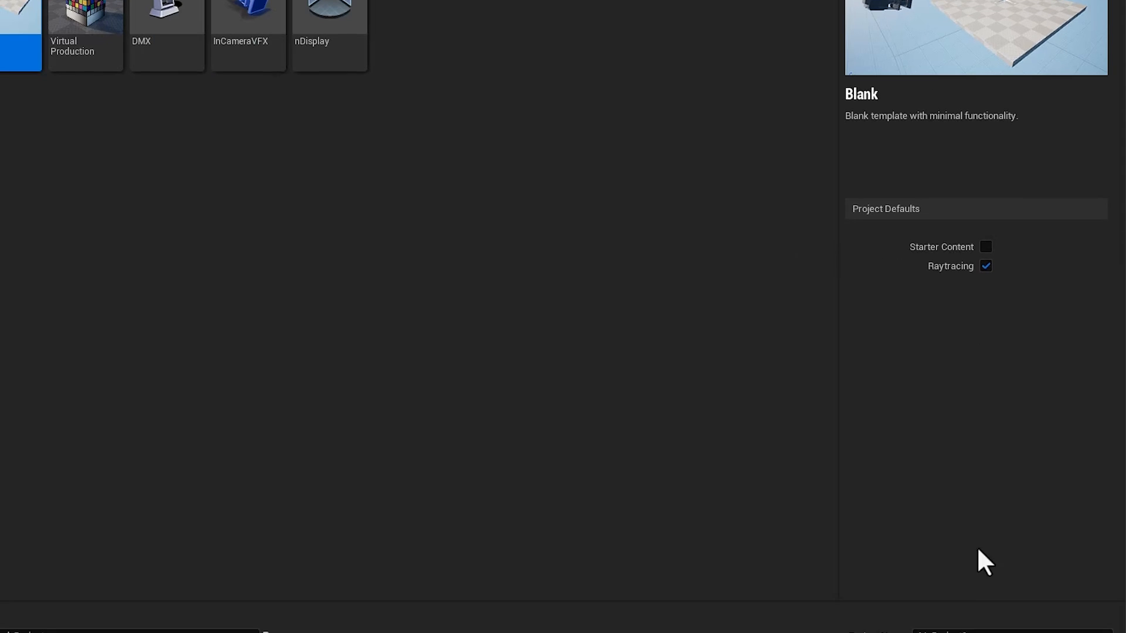
{"action": "left_click_drag", "start_coordinate": [988, 558], "coordinate": [917, 558]}
{"action": "type", "text": "Mando"}
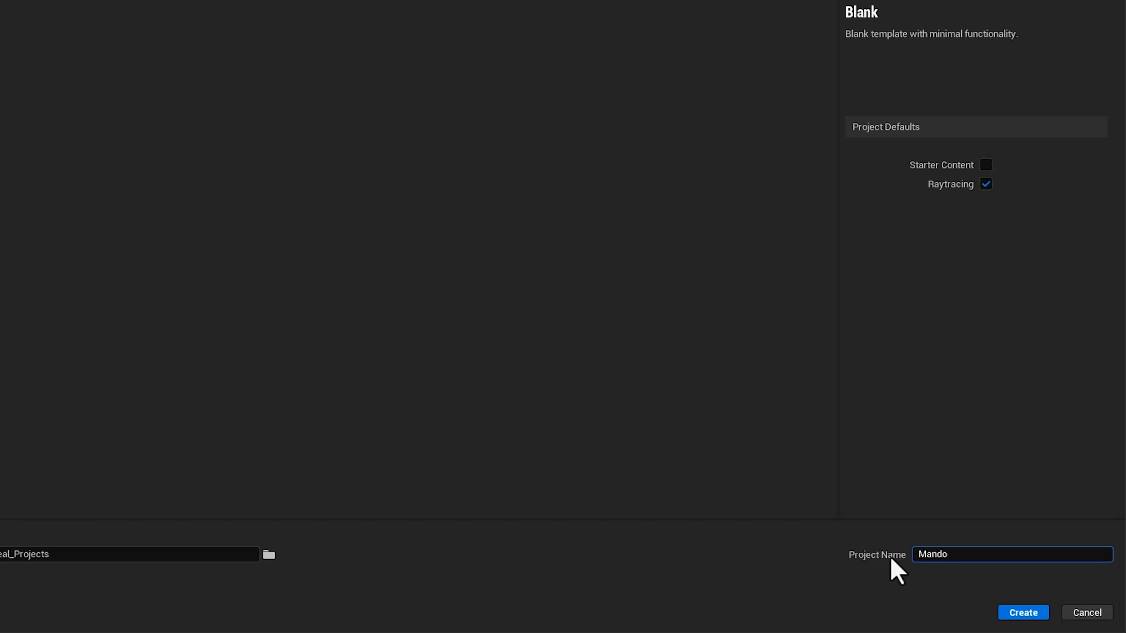
{"action": "left_click", "coordinate": [1023, 613]}
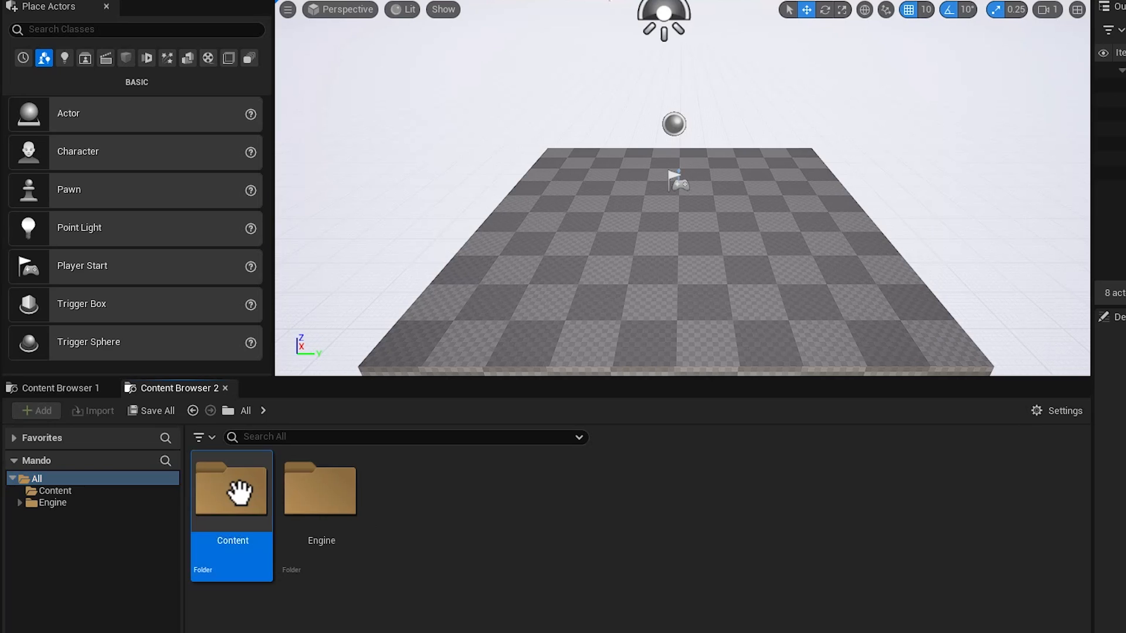
Step: Create a folder named 3D_Models inside the project's Content folder
{"action": "double_click", "coordinate": [192, 458]}
{"action": "right_click", "coordinate": [454, 495]}
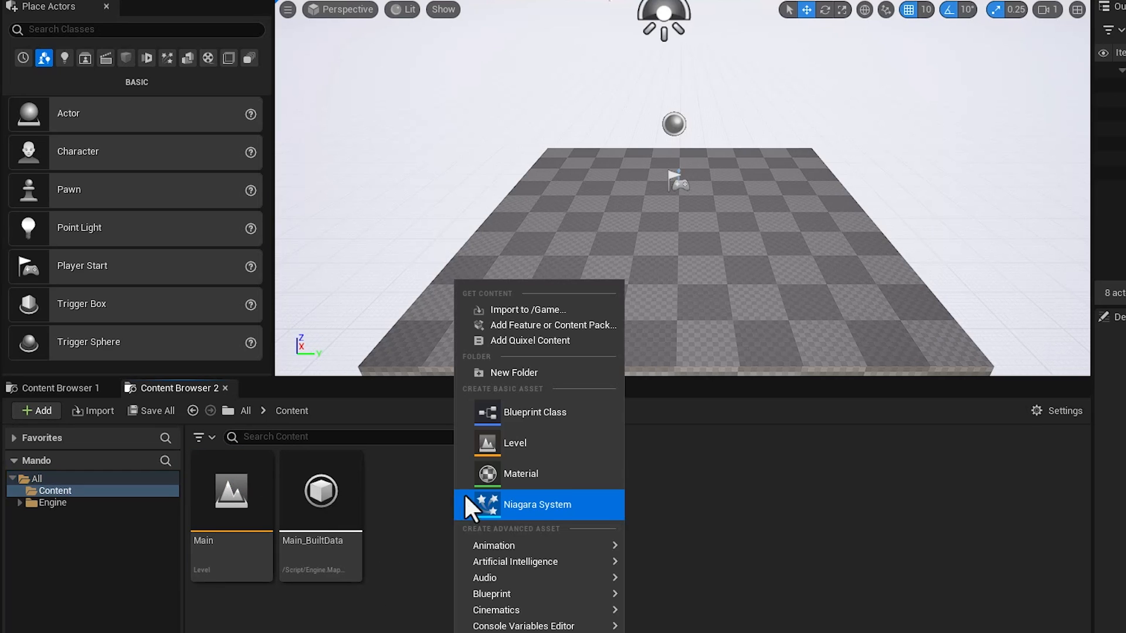
{"action": "left_click", "coordinate": [516, 374]}
{"action": "type", "text": "3D_Models"}
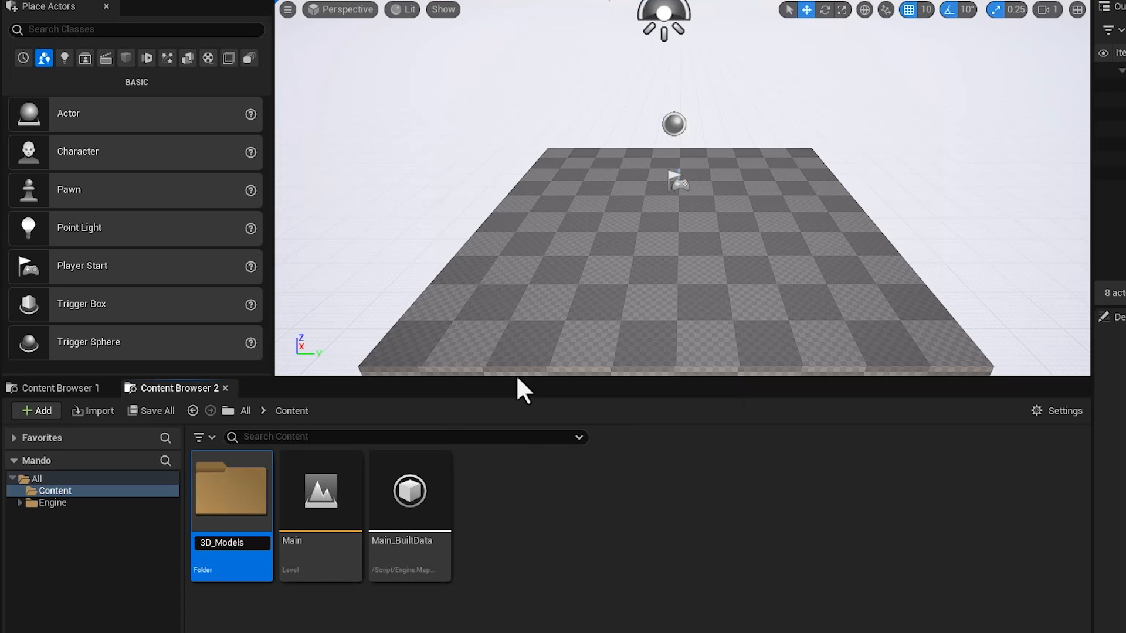
{"action": "key", "text": "Return"}
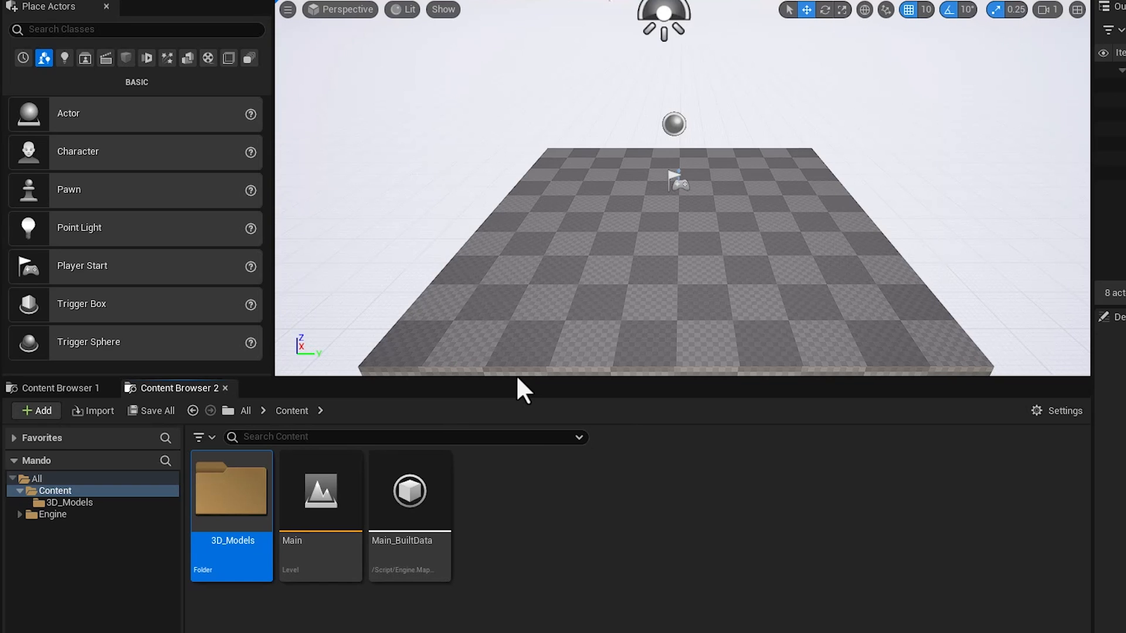
Step: Bring Mando helmet.fbx and VADER_05.obj from the DOWNLOADS folder into the 3D_Models folder for import
{"action": "double_click", "coordinate": [245, 494]}
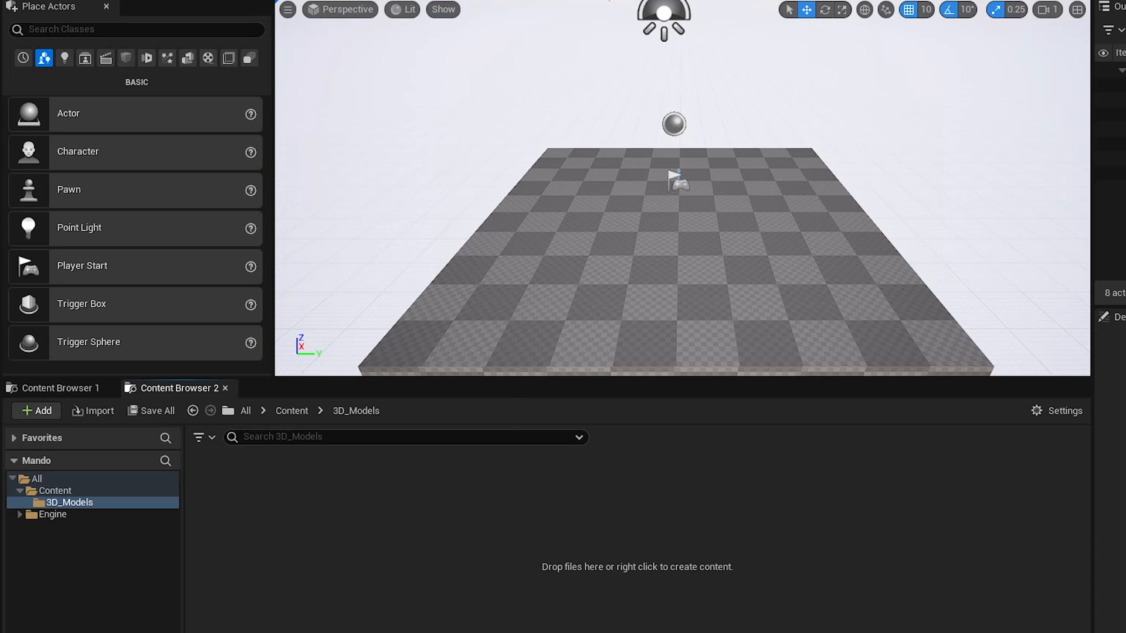
{"action": "key", "text": "alt+Tab"}
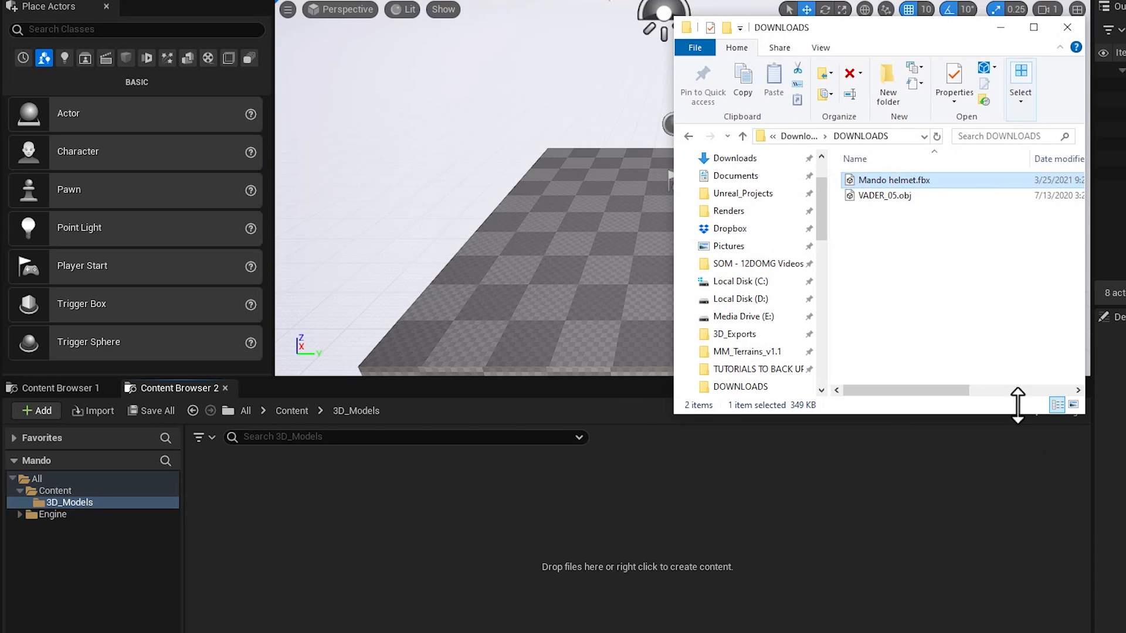
{"action": "left_click", "coordinate": [874, 195], "text": "ctrl"}
{"action": "left_click_drag", "start_coordinate": [870, 182], "coordinate": [320, 542]}
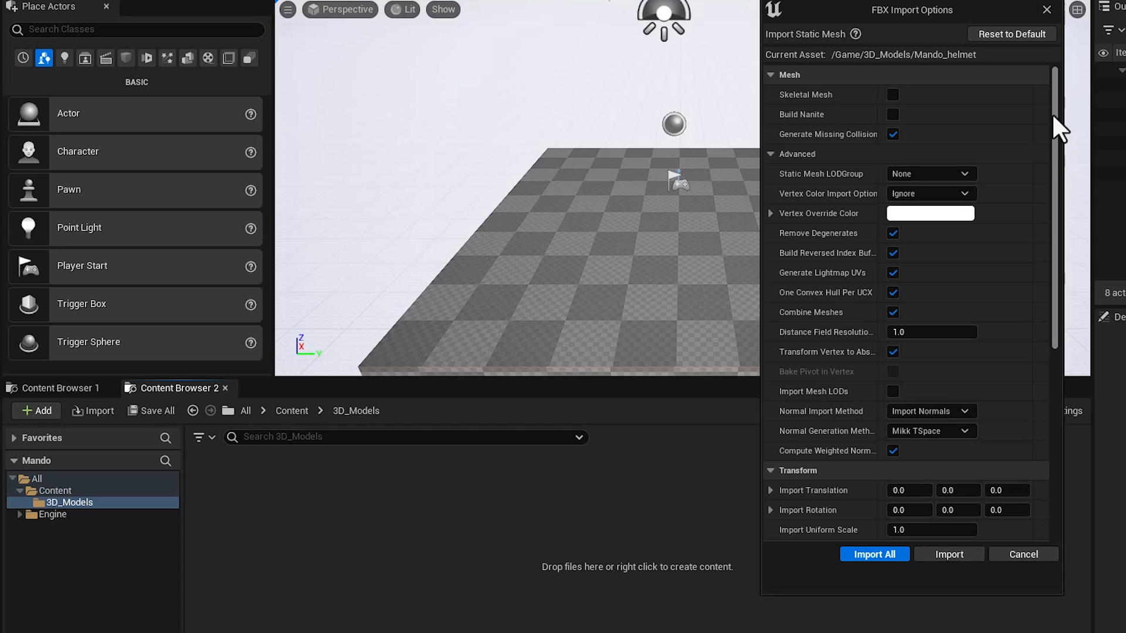
Step: Reset the FBX import options to default and enable Combine Meshes for the Mando helmet
{"action": "left_click", "coordinate": [1003, 37]}
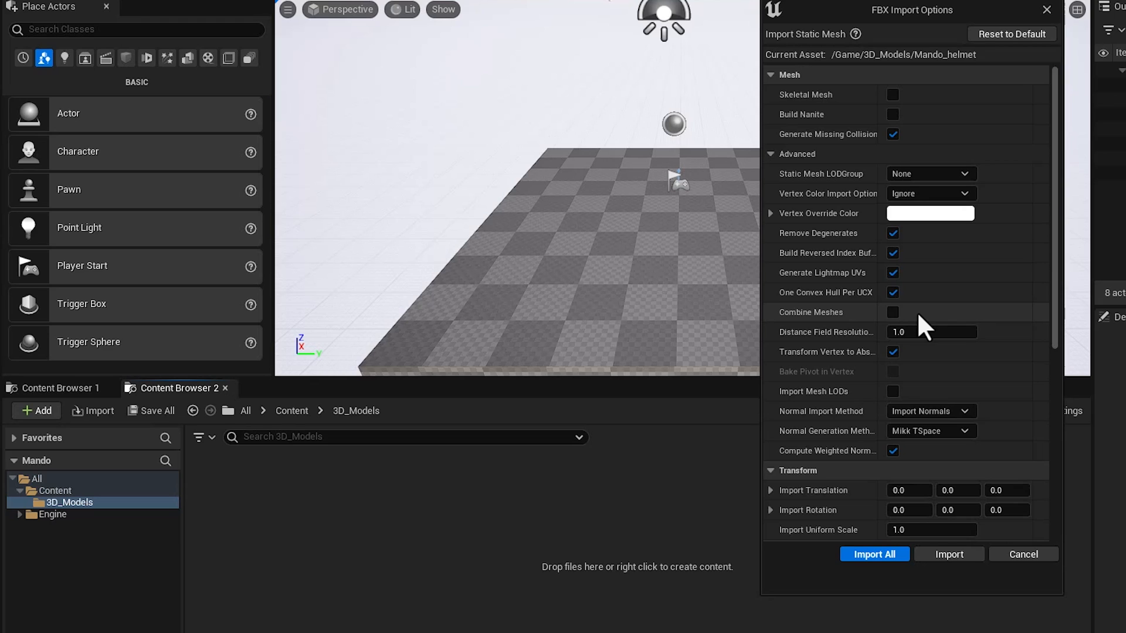
{"action": "left_click", "coordinate": [893, 312]}
Step: Import the Mando helmet with material search set to Do Not Search, material import to Do Not Create Material, and Import Textures off
{"action": "left_click_drag", "start_coordinate": [1052, 288], "coordinate": [1011, 478]}
{"action": "left_click", "coordinate": [965, 313]}
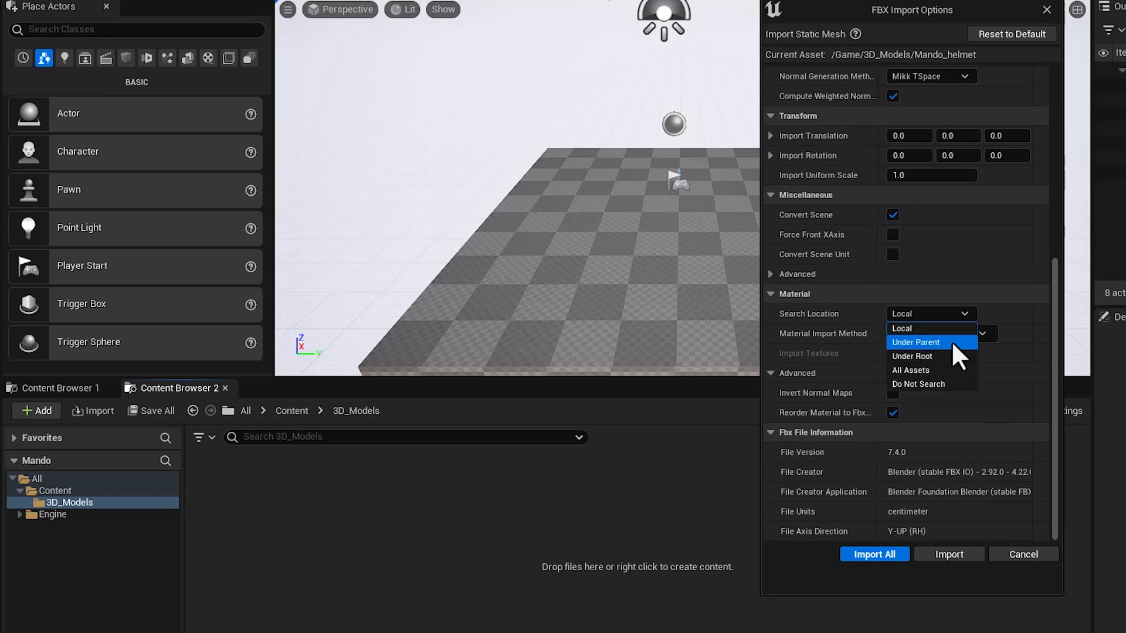
{"action": "left_click", "coordinate": [940, 385]}
{"action": "left_click", "coordinate": [984, 333]}
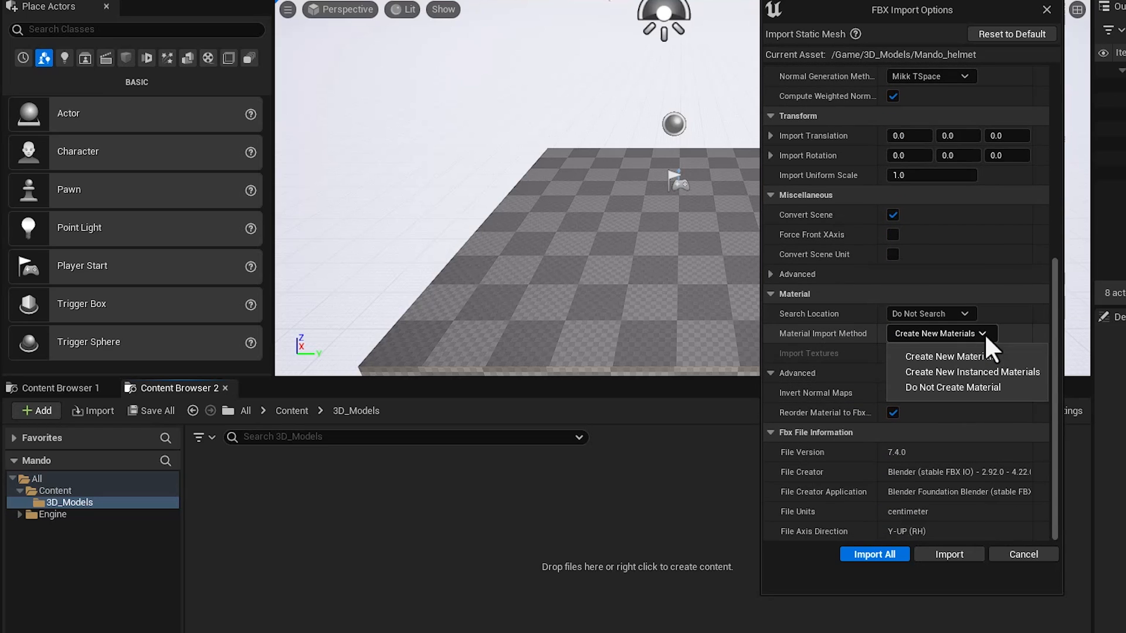
{"action": "left_click", "coordinate": [955, 386]}
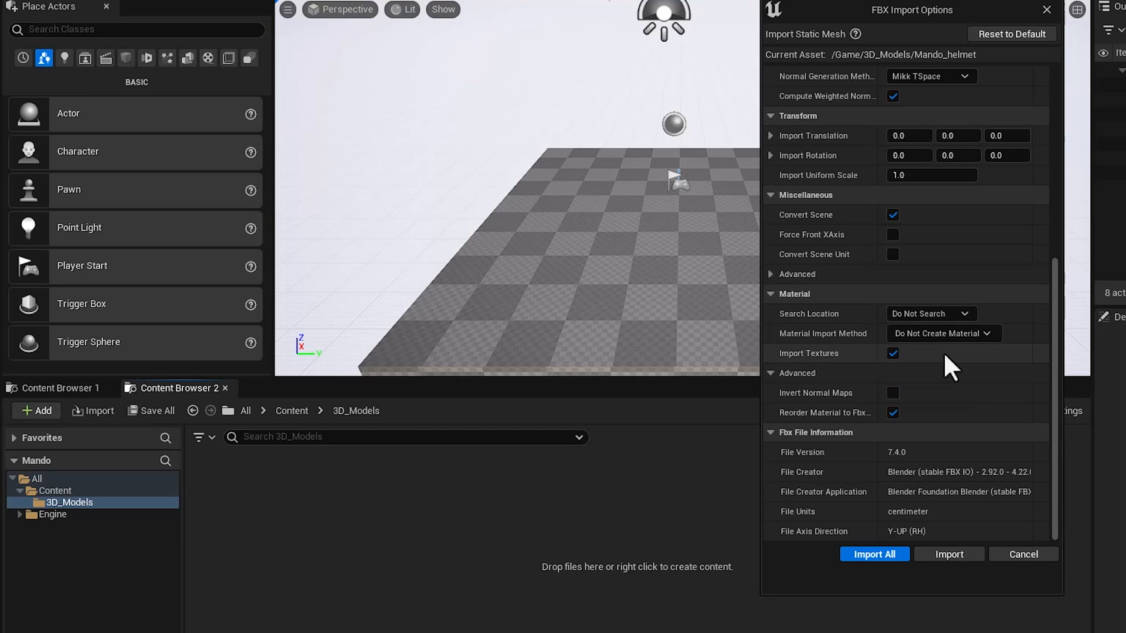
{"action": "left_click", "coordinate": [893, 354]}
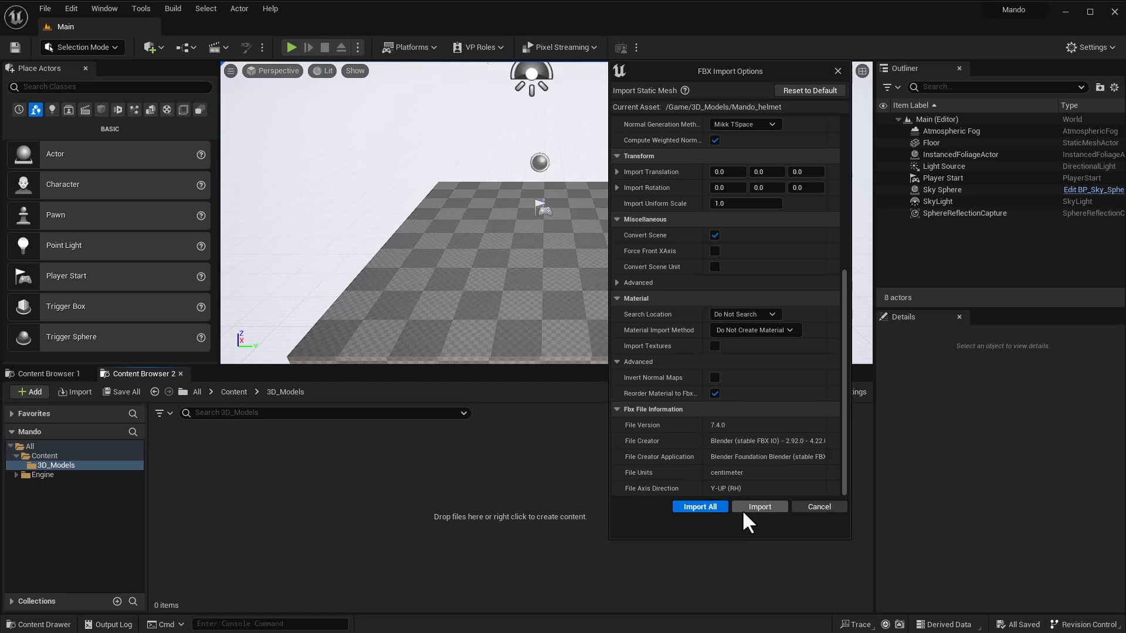
{"action": "left_click", "coordinate": [883, 553]}
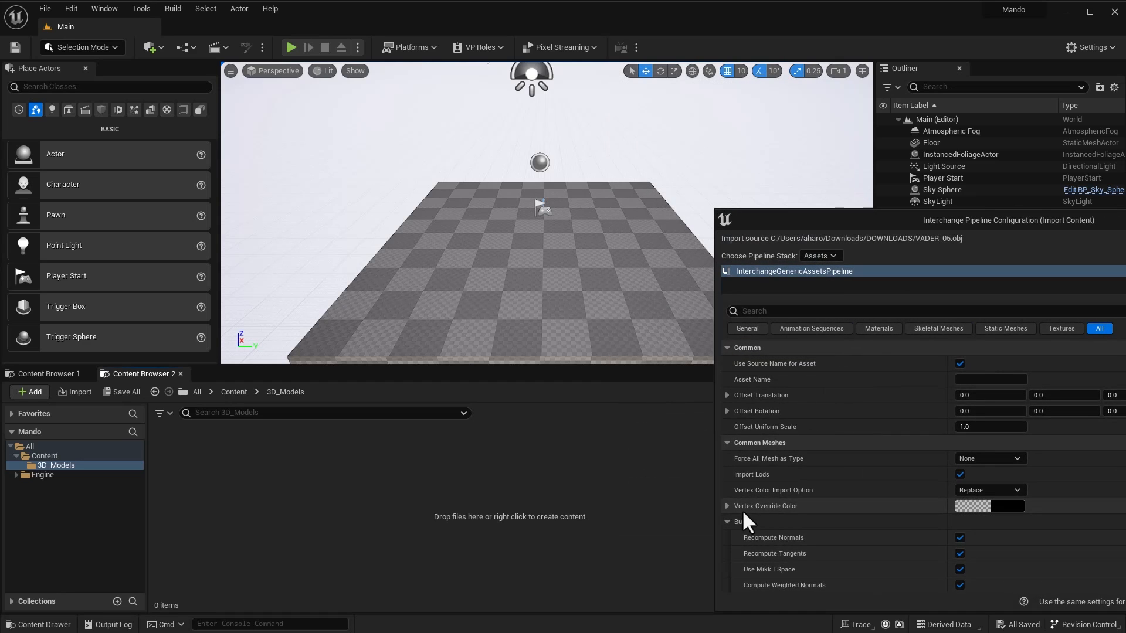
Step: Import VADER_05.obj with Combine Static Meshes enabled and Import Materials turned off
{"action": "left_click_drag", "start_coordinate": [965, 218], "coordinate": [609, 133]}
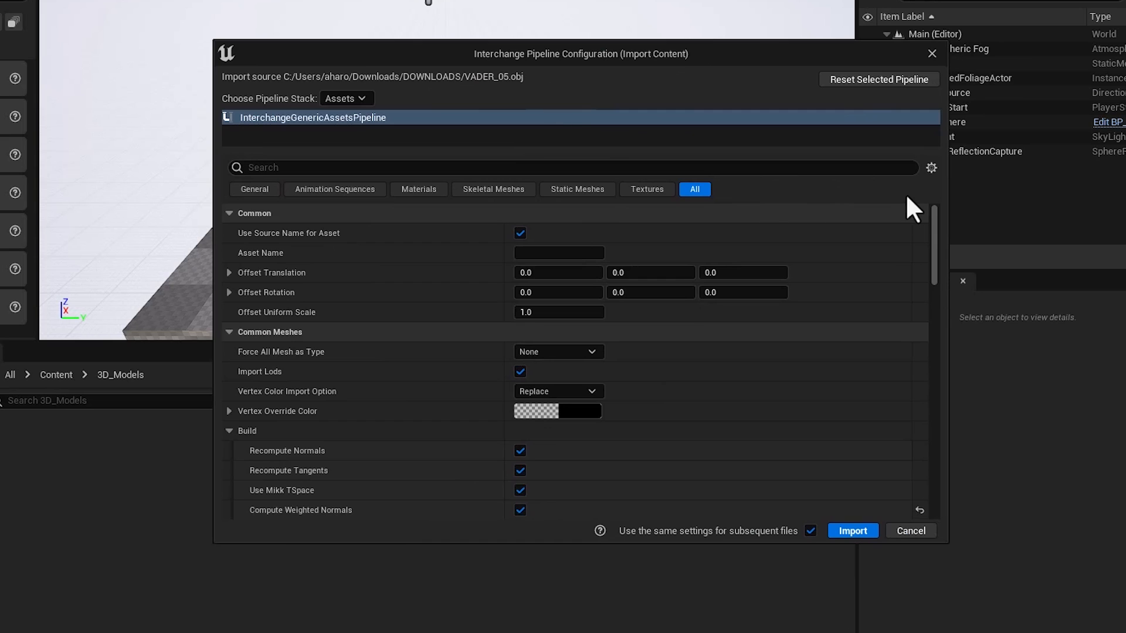
{"action": "left_click_drag", "start_coordinate": [923, 244], "coordinate": [886, 324]}
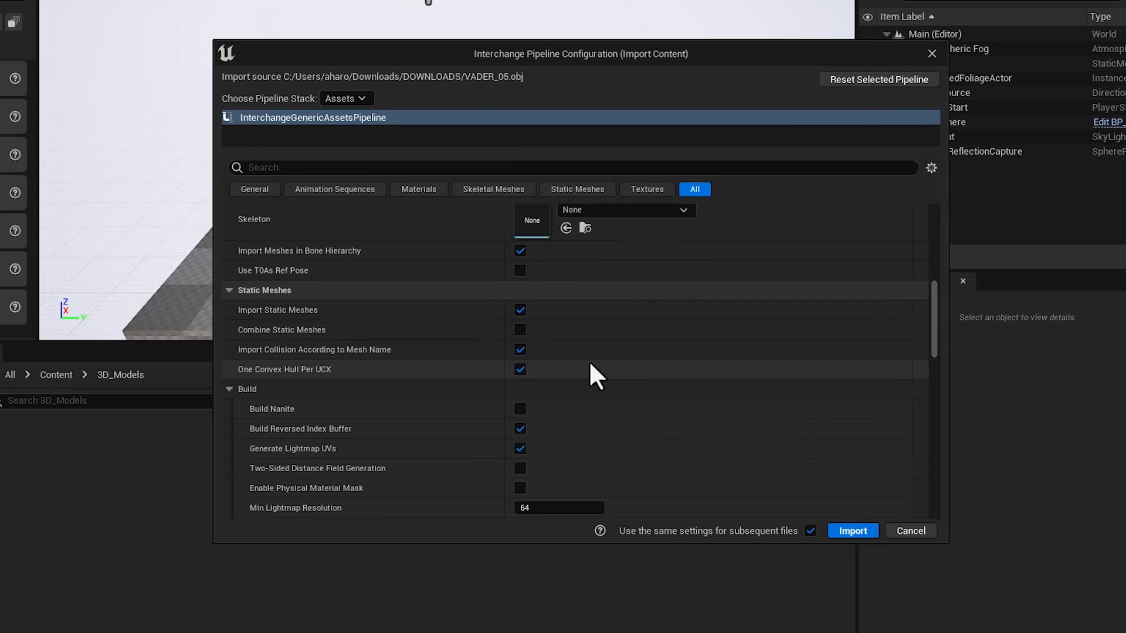
{"action": "left_click", "coordinate": [521, 329]}
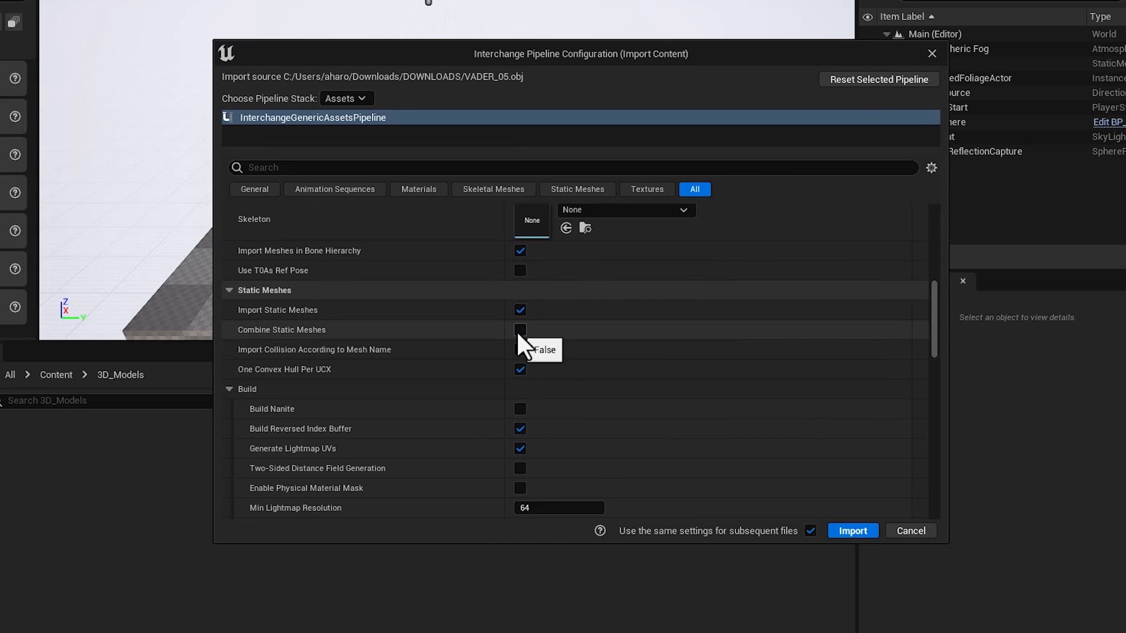
{"action": "left_click_drag", "start_coordinate": [934, 314], "coordinate": [803, 435]}
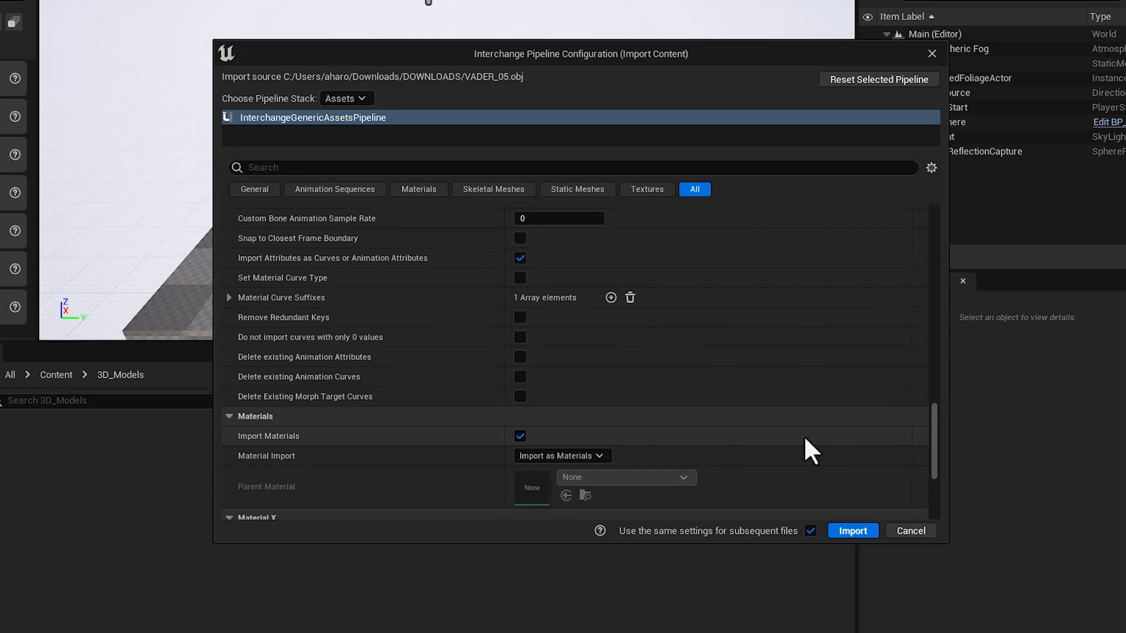
{"action": "left_click", "coordinate": [519, 435]}
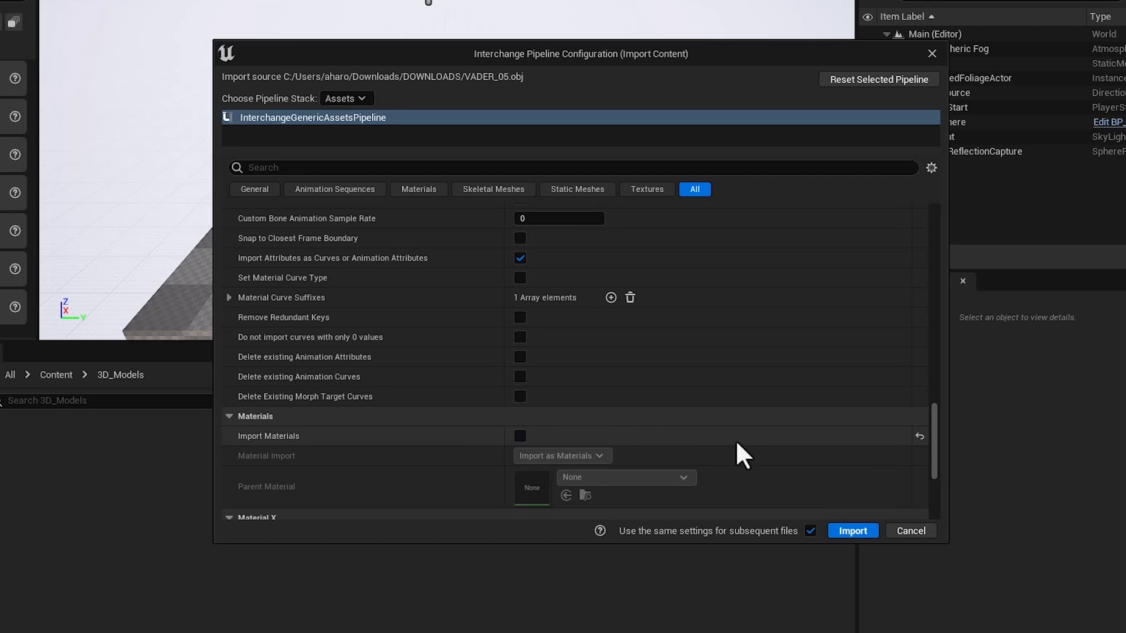
{"action": "scroll", "coordinate": [759, 453], "scroll_direction": "down", "scroll_amount": 2}
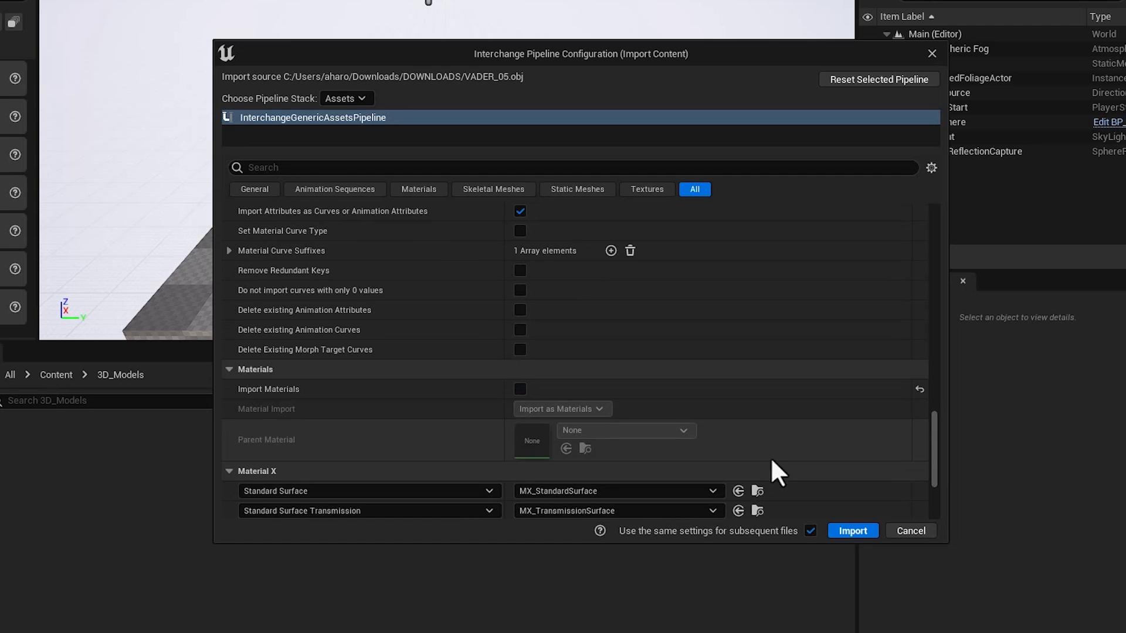
{"action": "left_click", "coordinate": [849, 529]}
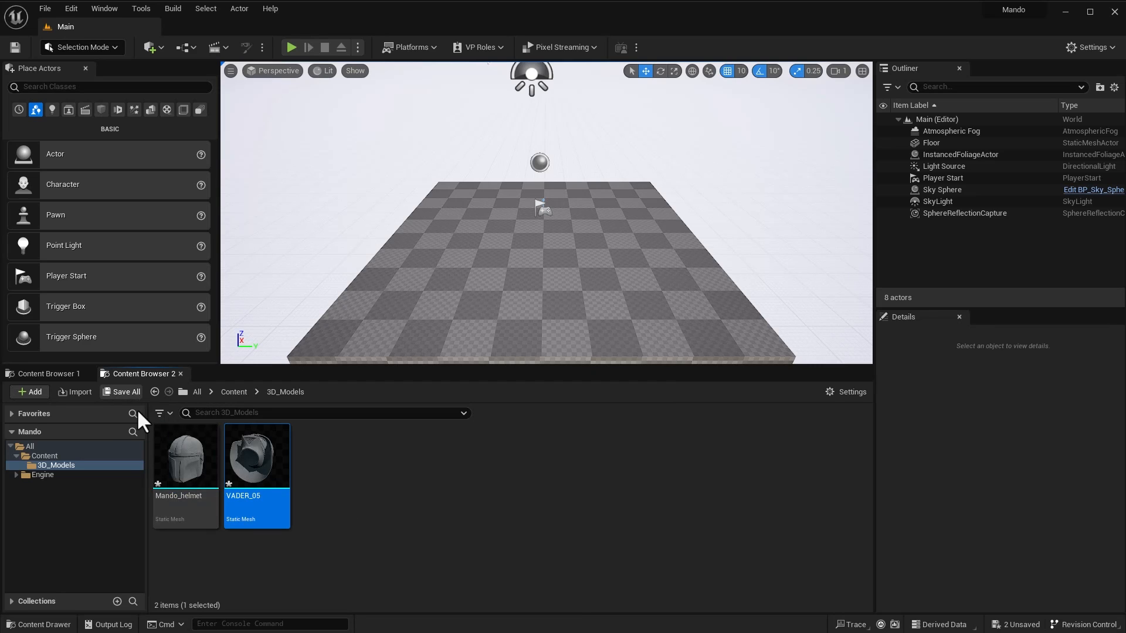
Step: Save the unsaved Mando_helmet and VADER_05 assets to the project
{"action": "left_click", "coordinate": [125, 392]}
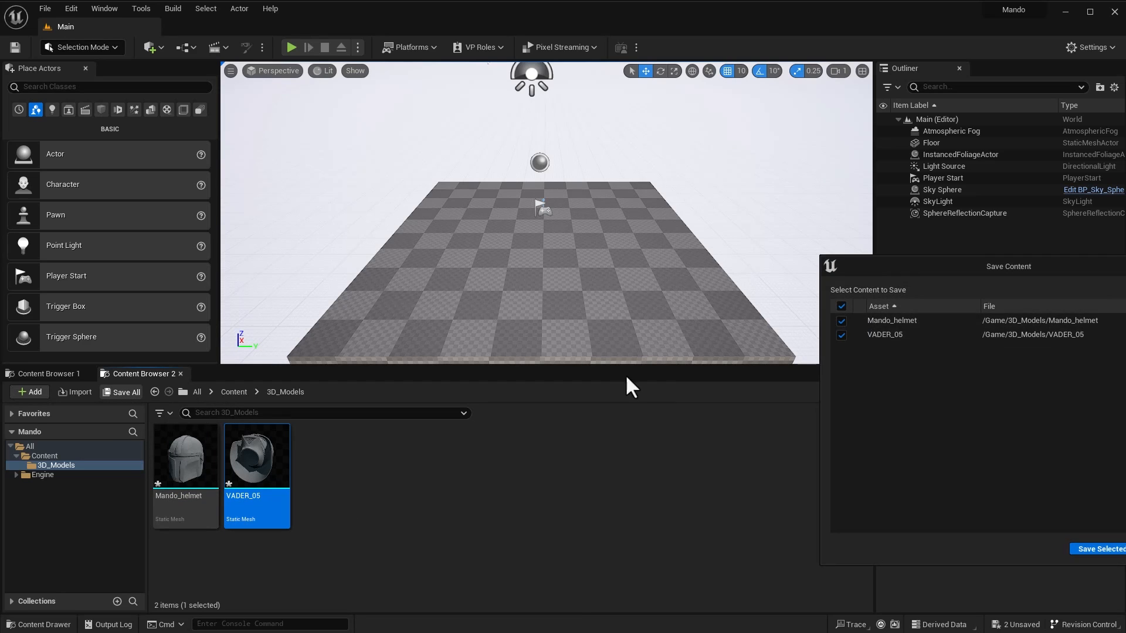
{"action": "left_click_drag", "start_coordinate": [926, 276], "coordinate": [635, 214]}
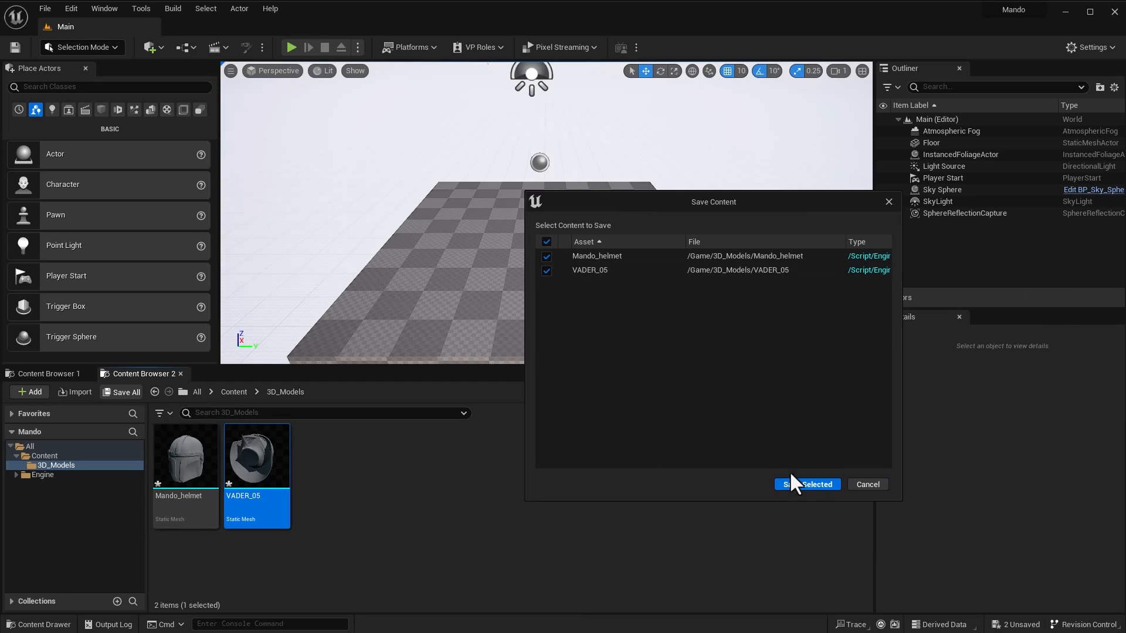
{"action": "left_click", "coordinate": [803, 482]}
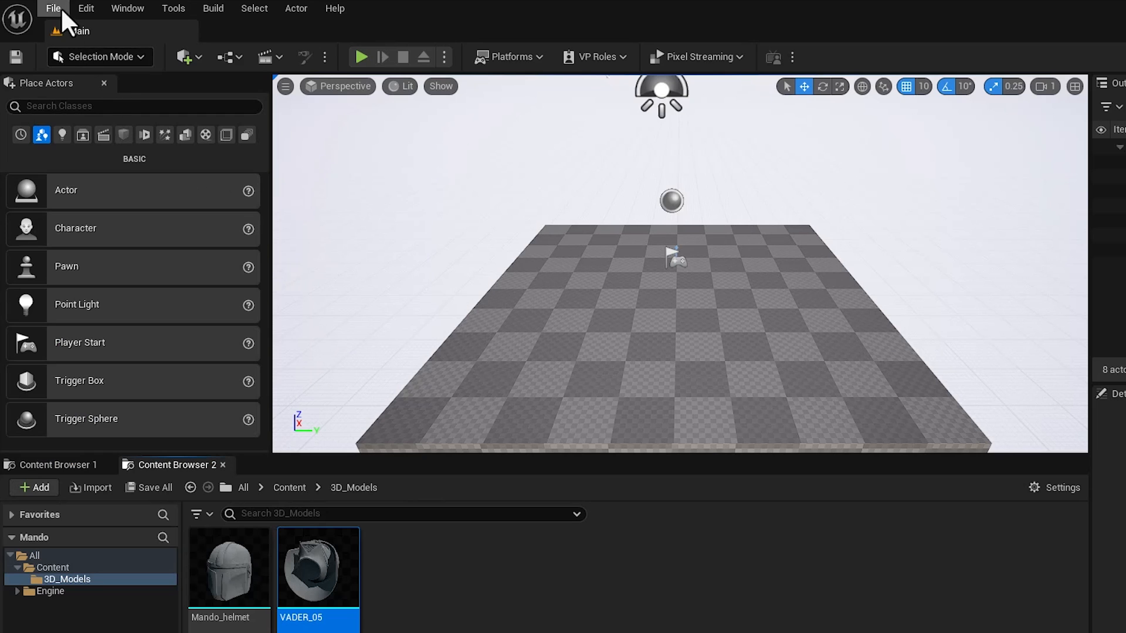
Step: Create a new level from the Empty Level template and place the Mando_helmet mesh in it
{"action": "left_click", "coordinate": [61, 7]}
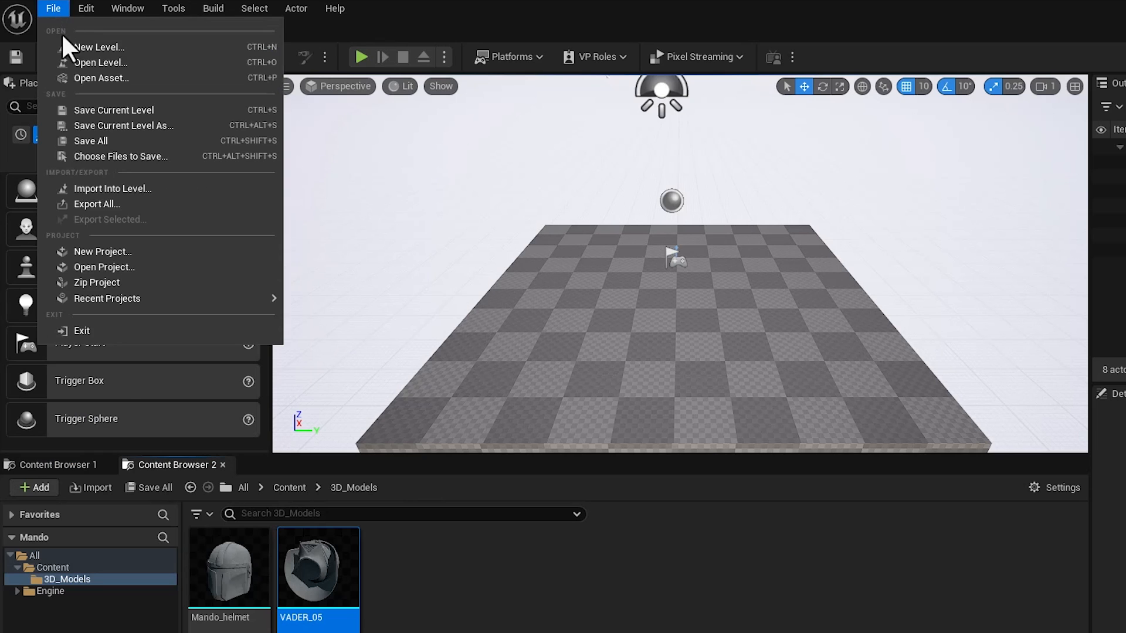
{"action": "left_click", "coordinate": [66, 43]}
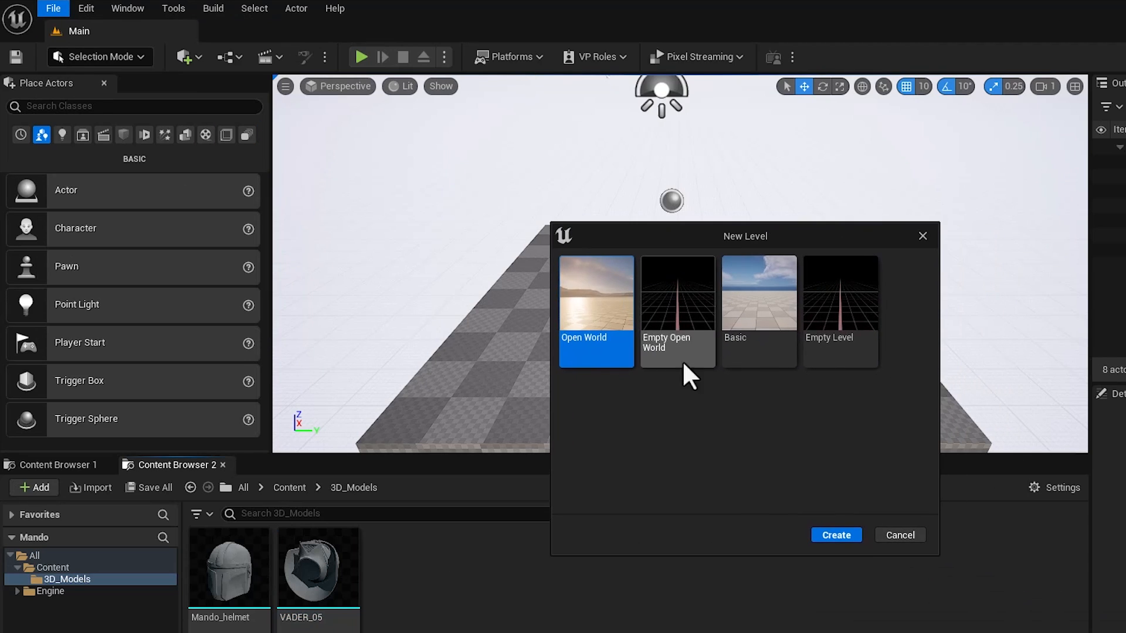
{"action": "left_click", "coordinate": [853, 326]}
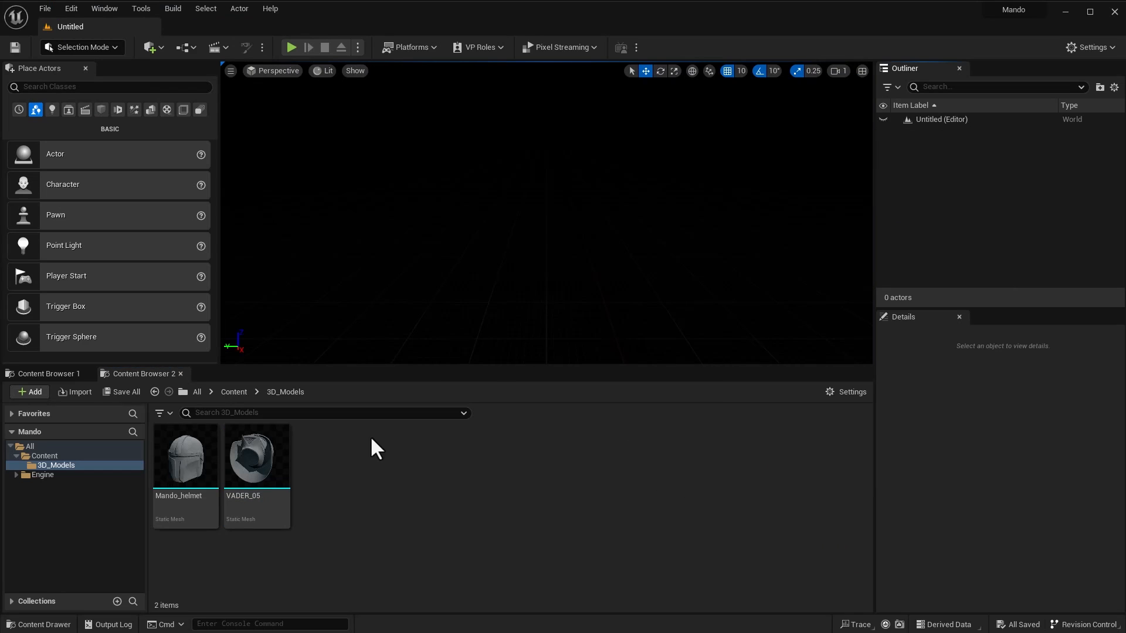
{"action": "left_click_drag", "start_coordinate": [176, 473], "coordinate": [467, 225]}
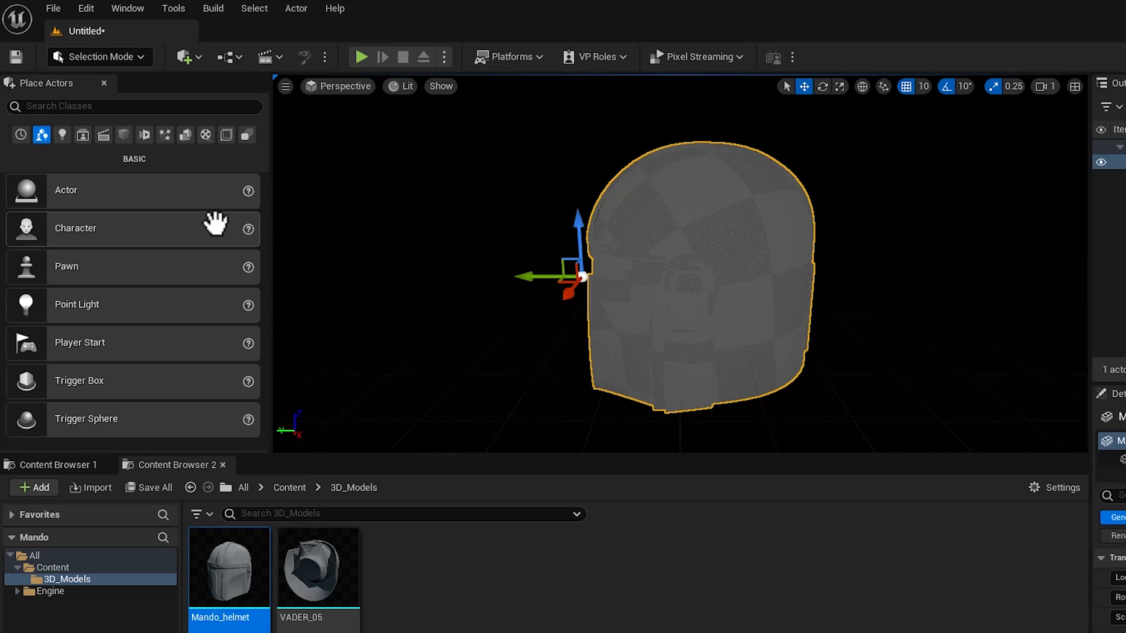
Step: Search the plugins for "modelin" and enable Modeling Tools Editor Mode and Static Mesh Editor Modeling Mode, accepting both beta versions
{"action": "left_click", "coordinate": [86, 10]}
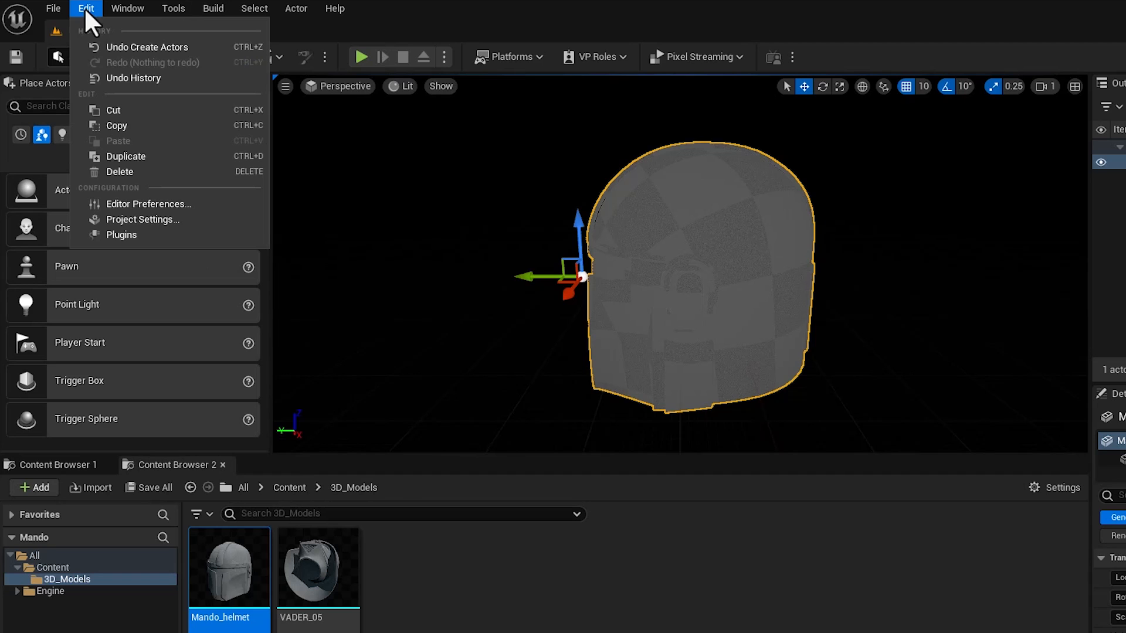
{"action": "left_click", "coordinate": [134, 235]}
{"action": "left_click_drag", "start_coordinate": [649, 153], "coordinate": [310, 62]}
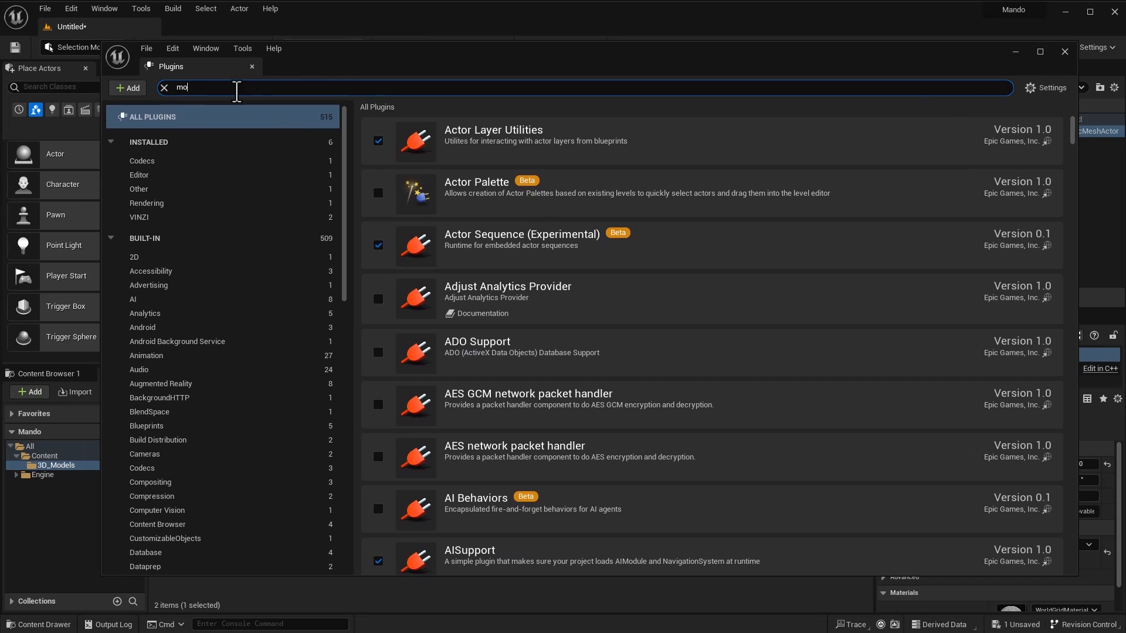
{"action": "type", "text": "in"}
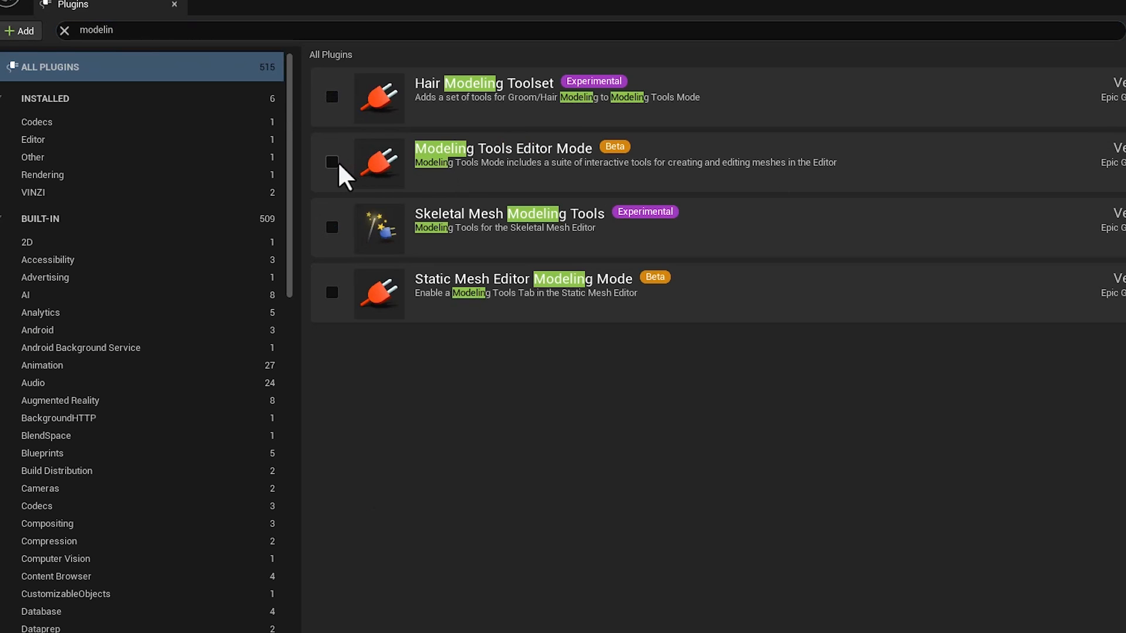
{"action": "left_click", "coordinate": [332, 162]}
{"action": "left_click_drag", "start_coordinate": [1055, 375], "coordinate": [803, 360]}
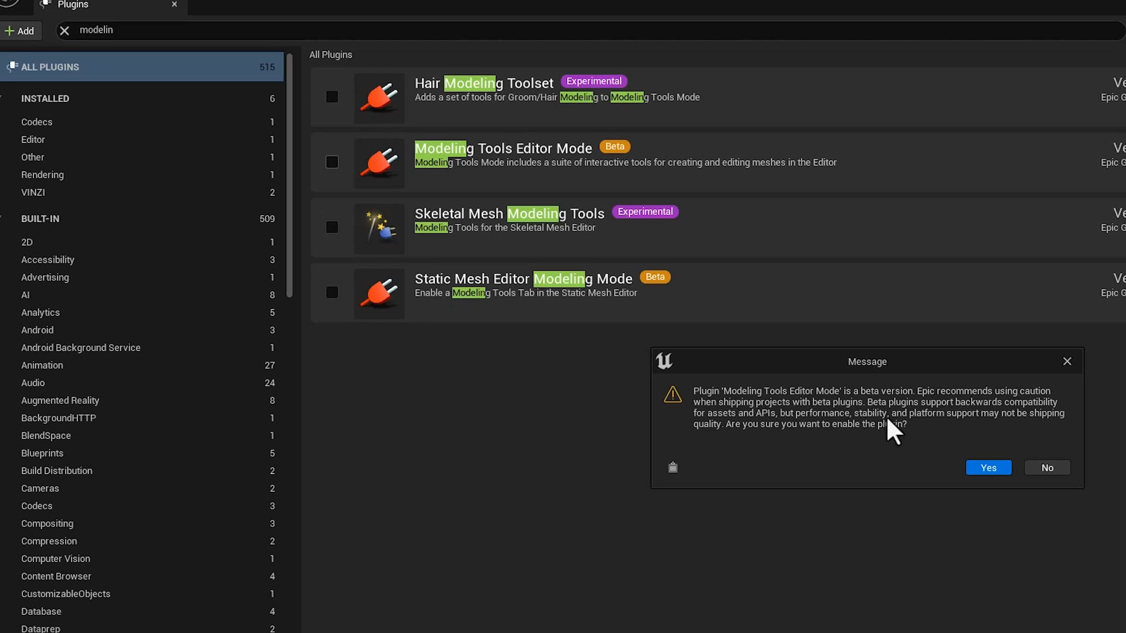
{"action": "left_click", "coordinate": [987, 468]}
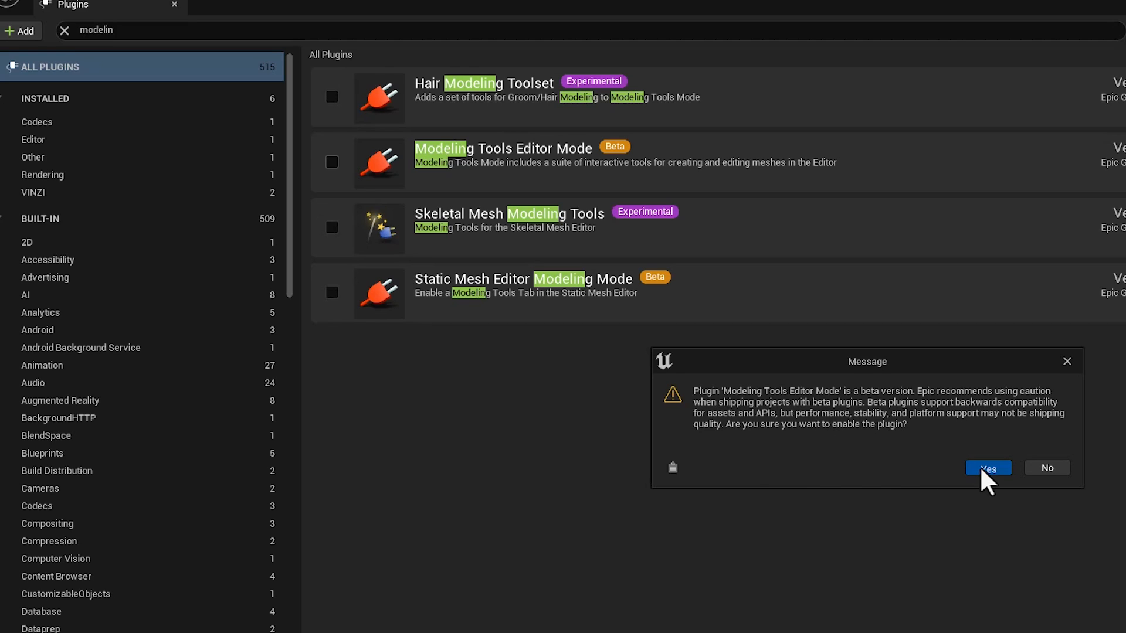
{"action": "left_click", "coordinate": [332, 292]}
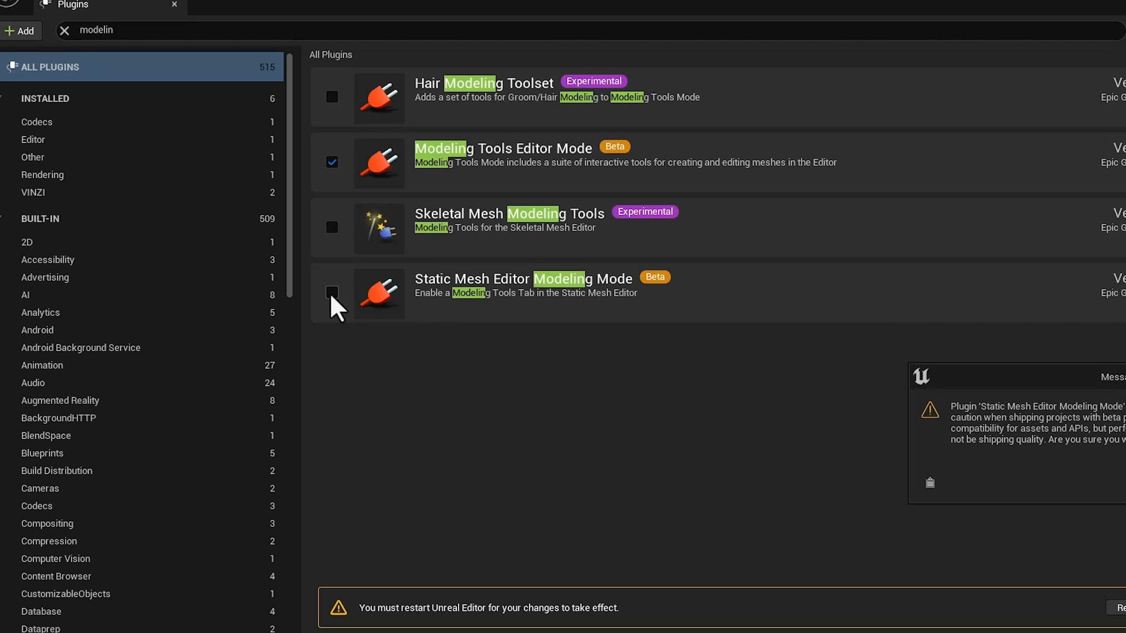
{"action": "left_click", "coordinate": [946, 481]}
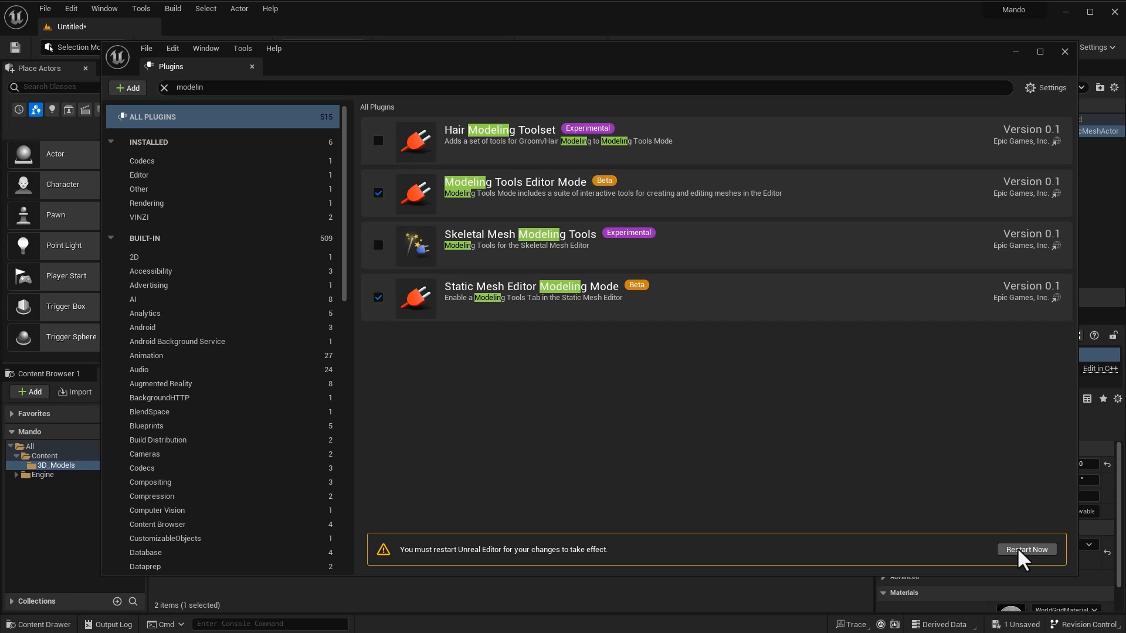
Step: Restart the editor to apply the plugins, saving the untitled level as Mando in the Content folder
{"action": "left_click", "coordinate": [1020, 551]}
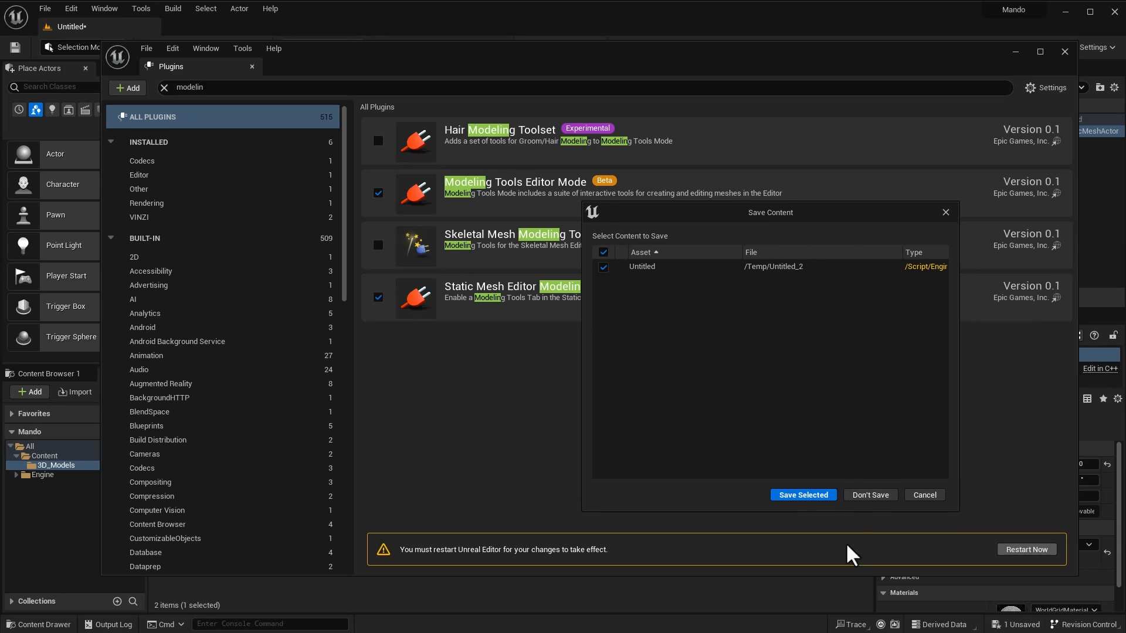
{"action": "left_click", "coordinate": [804, 495]}
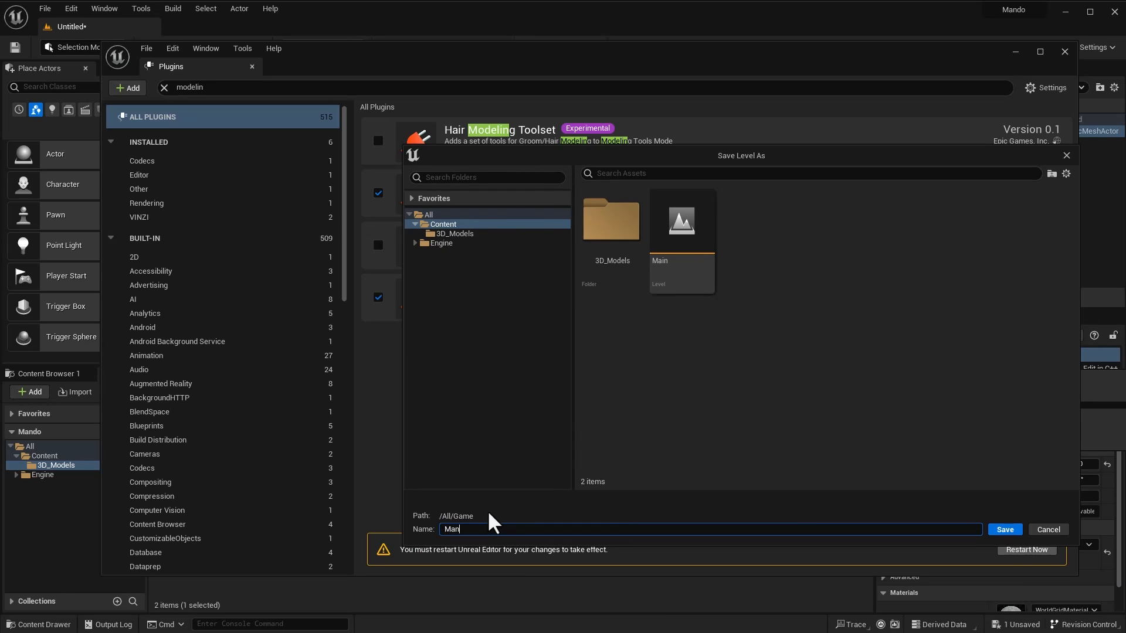
{"action": "left_click", "coordinate": [1000, 530]}
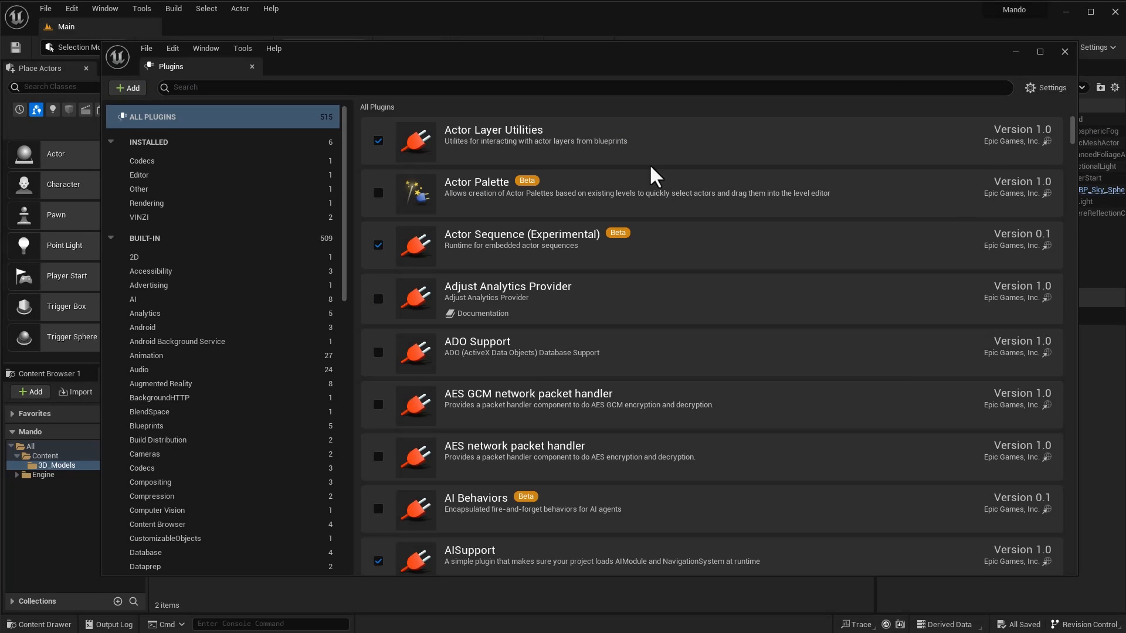
Step: Put the Plugins window away and open the Mando level from the Content folder
{"action": "left_click", "coordinate": [1016, 53]}
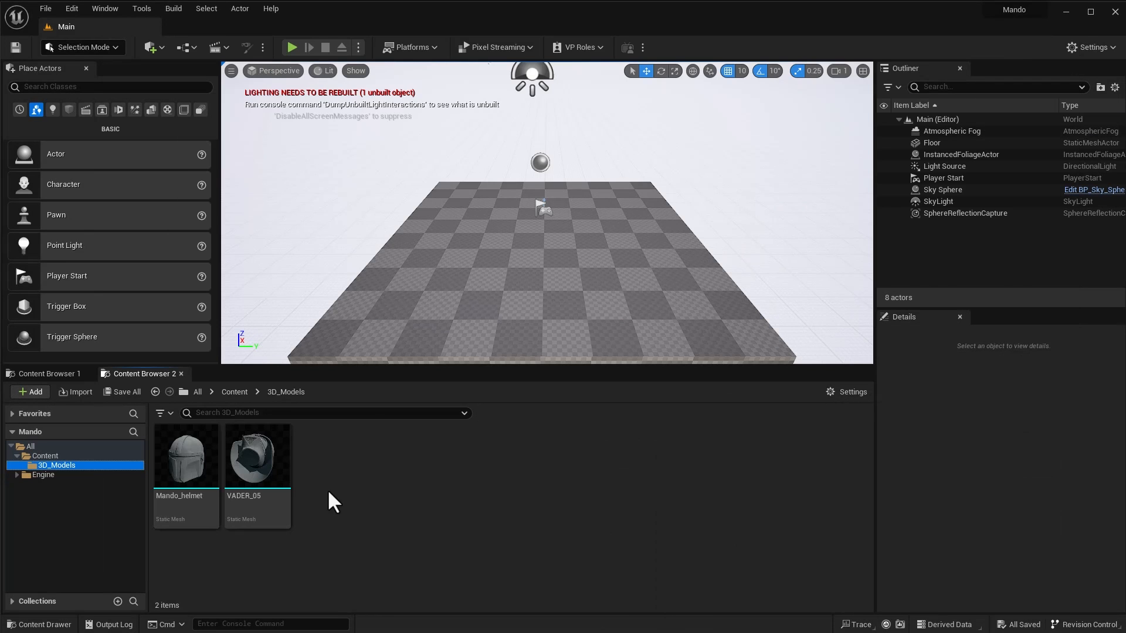
{"action": "left_click", "coordinate": [53, 456]}
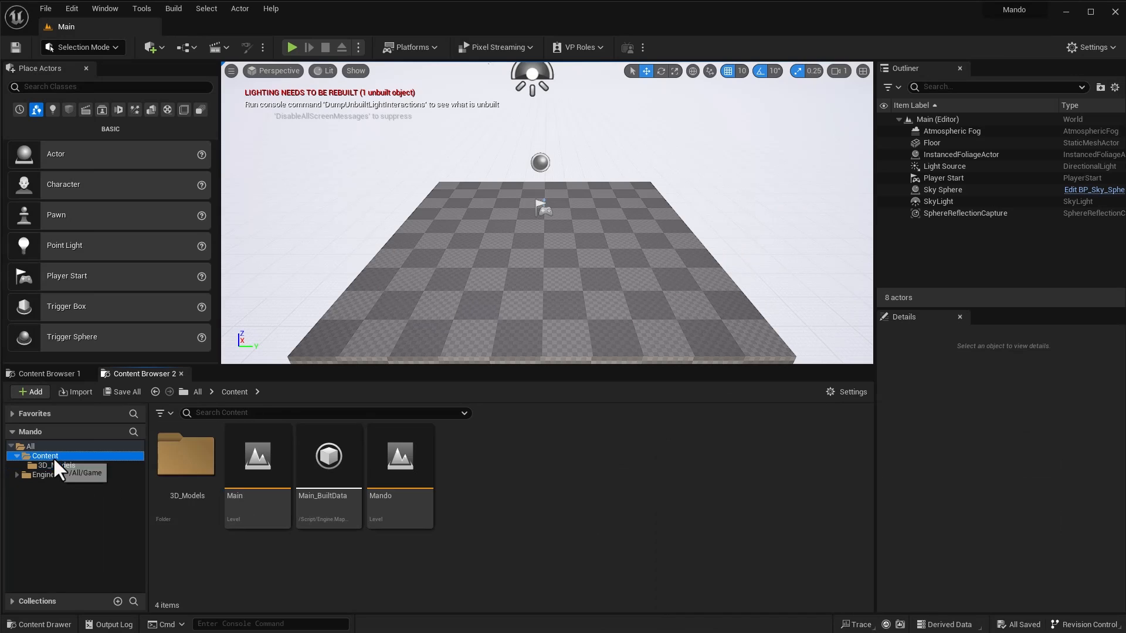
{"action": "double_click", "coordinate": [405, 461]}
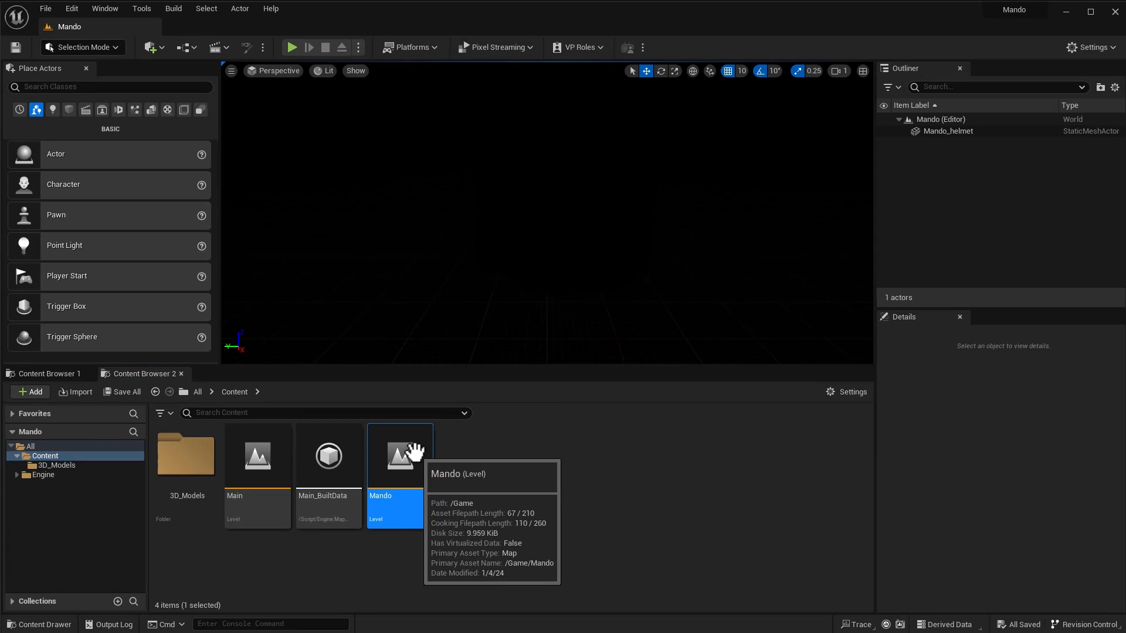
Step: Select the Mando_helmet actor and display the viewport in Wireframe view mode
{"action": "left_click", "coordinate": [925, 131]}
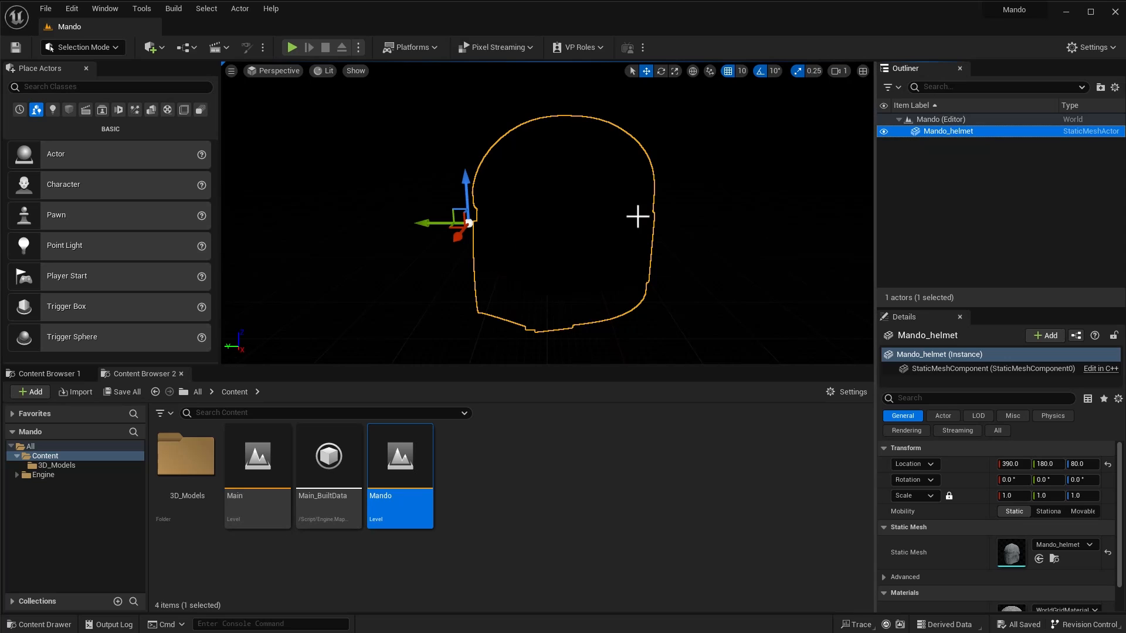
{"action": "left_click", "coordinate": [323, 71]}
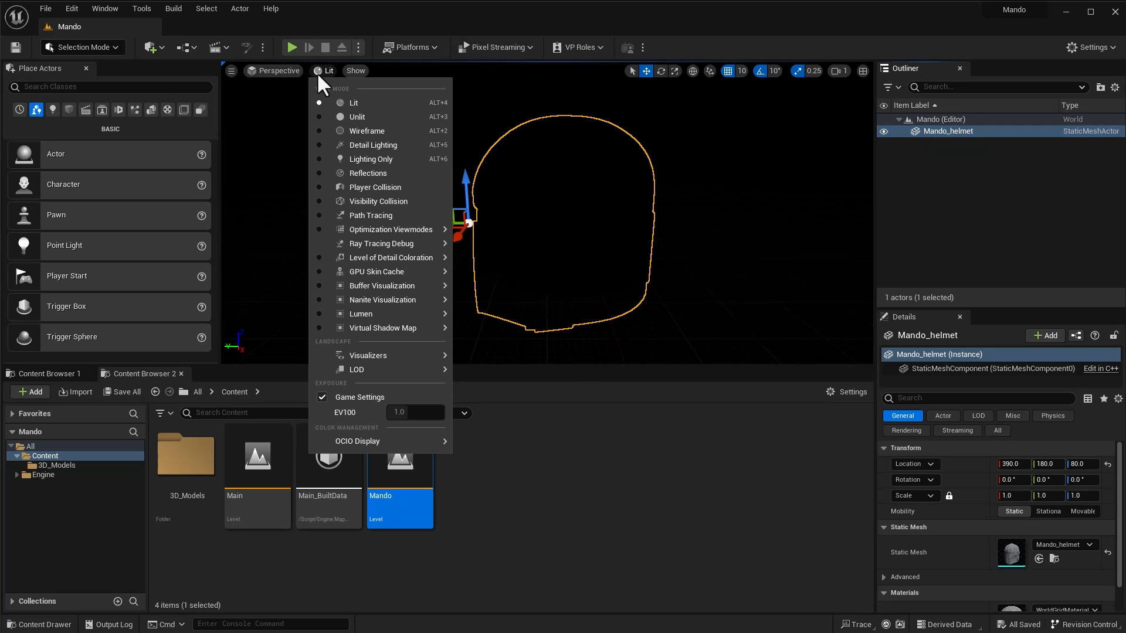
{"action": "left_click", "coordinate": [337, 131]}
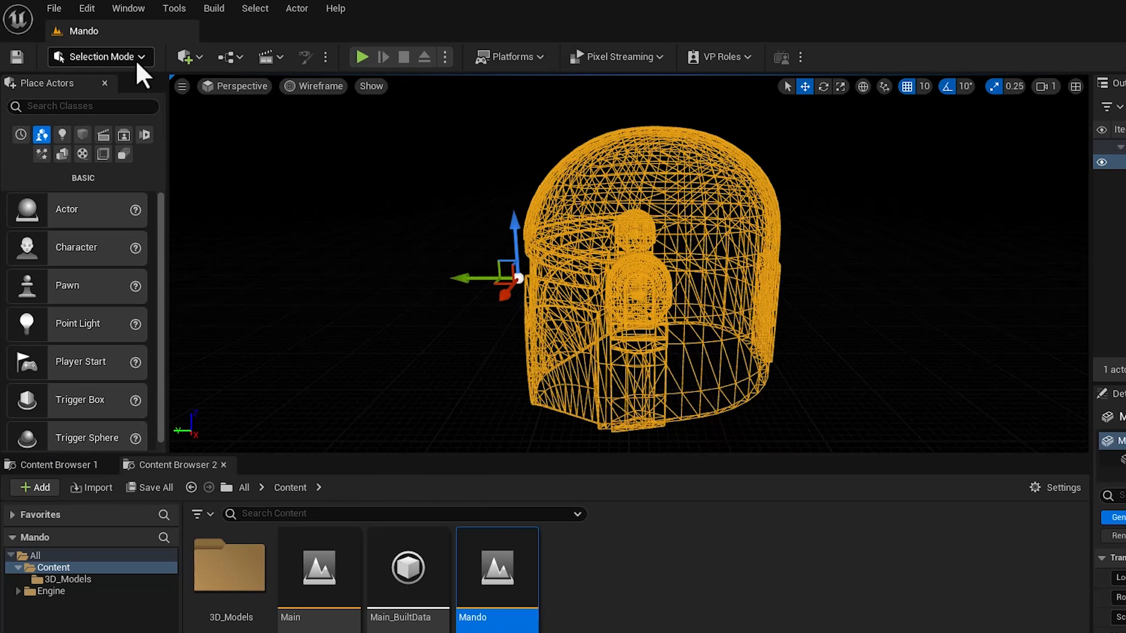
Step: Switch to Modeling Mode and move the Mando helmet's pivot to the center of its bounding box
{"action": "left_click", "coordinate": [137, 57]}
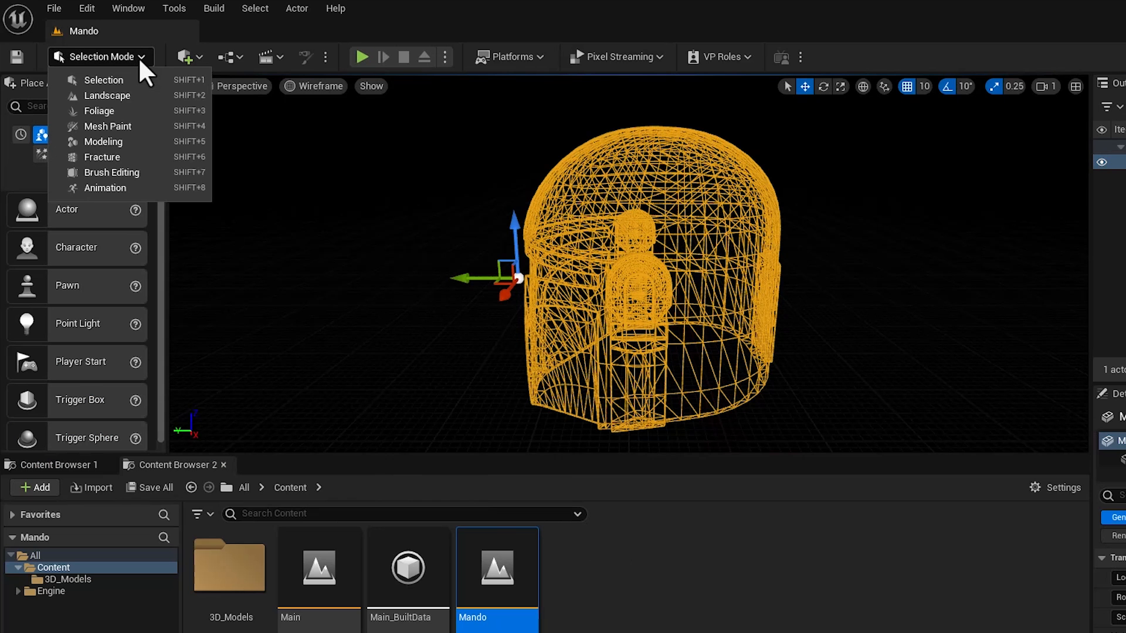
{"action": "left_click", "coordinate": [130, 143]}
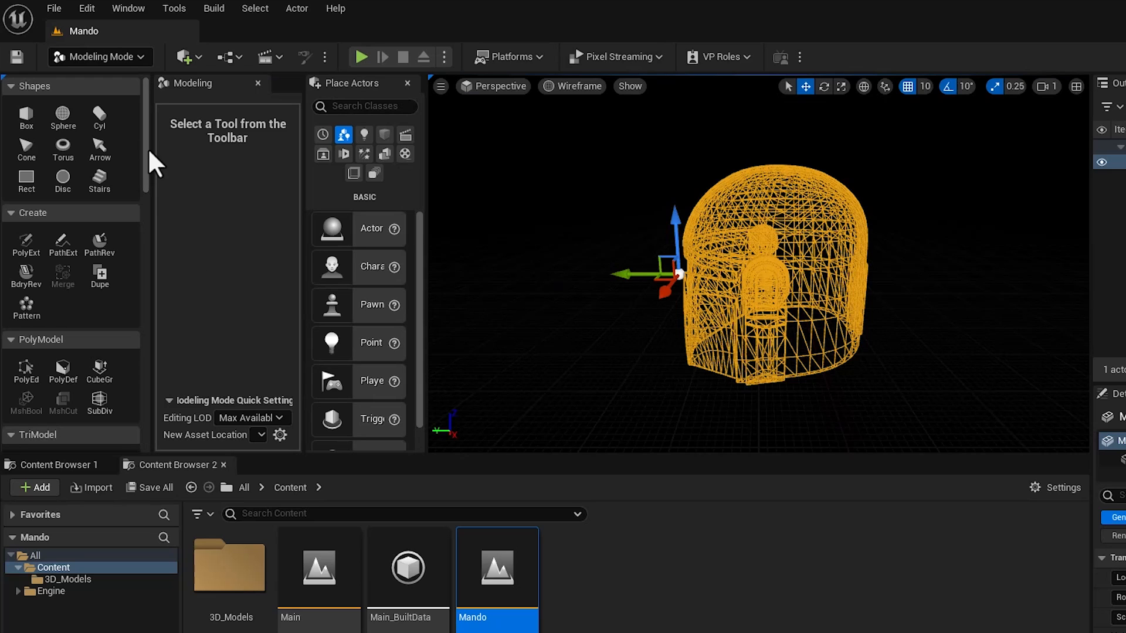
{"action": "left_click_drag", "start_coordinate": [144, 160], "coordinate": [143, 272]}
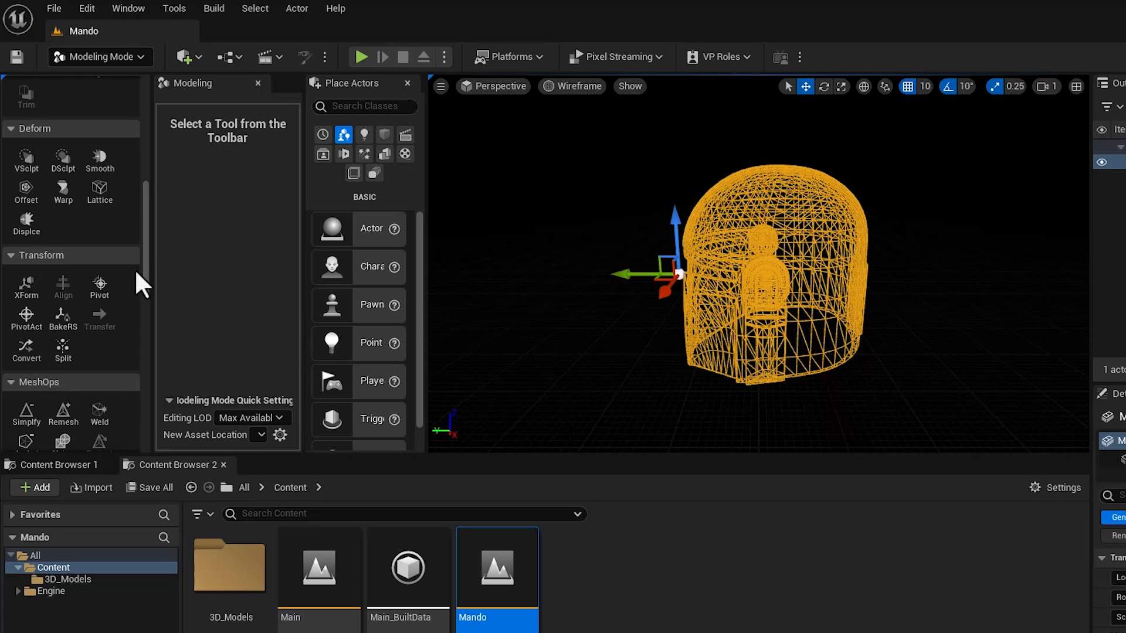
{"action": "left_click", "coordinate": [98, 284]}
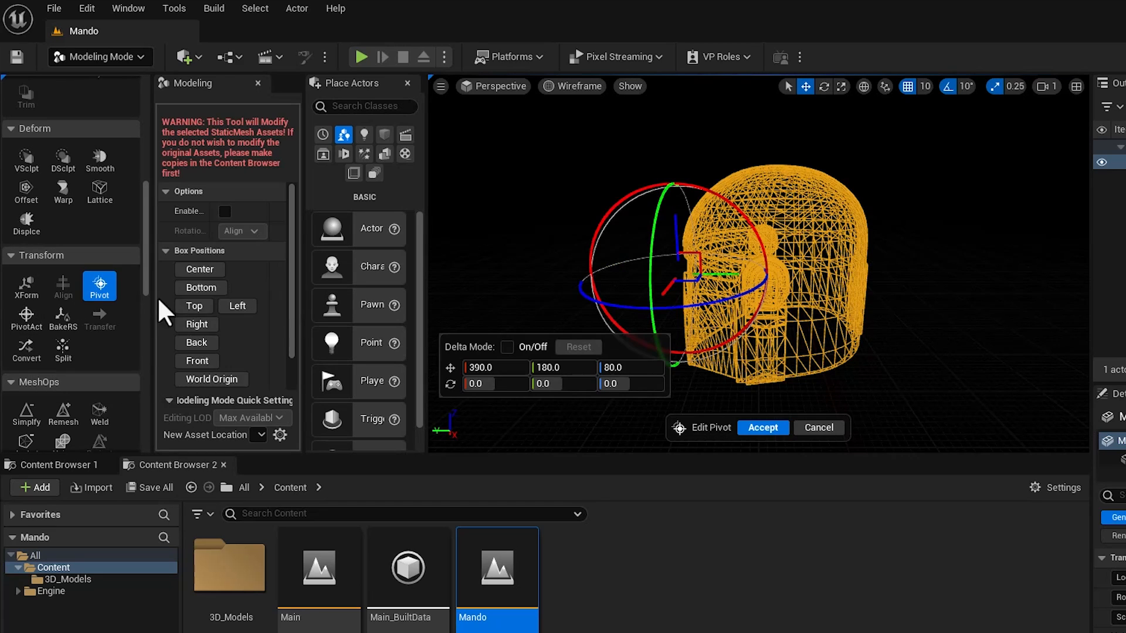
{"action": "left_click", "coordinate": [210, 273]}
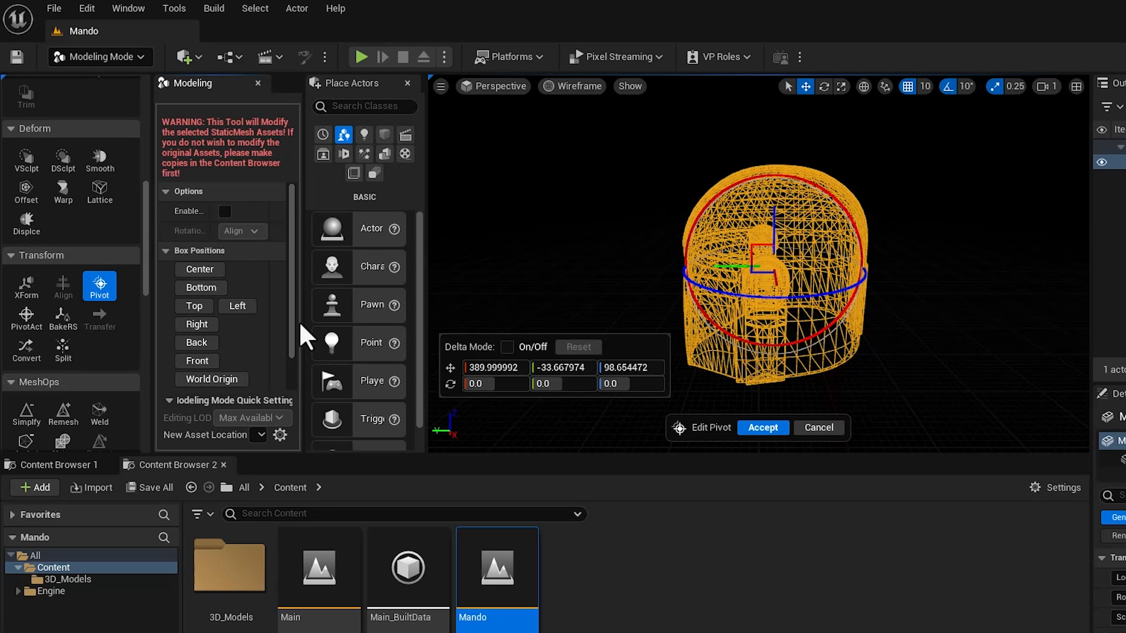
{"action": "left_click", "coordinate": [763, 428]}
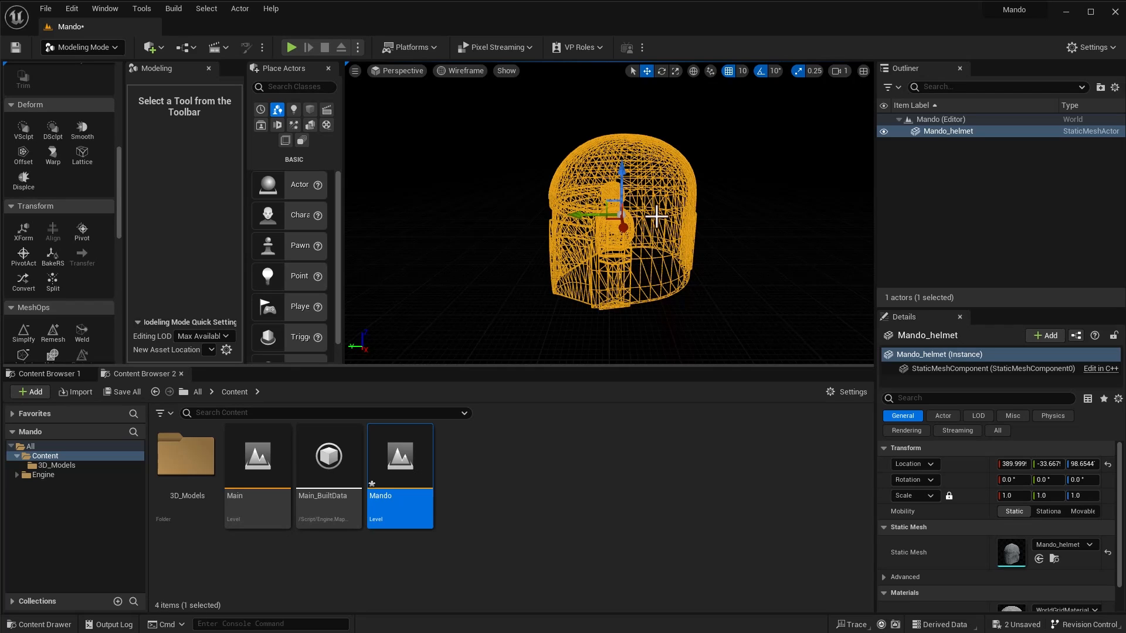
Step: Rotate the Mando helmet about -90° around Z so it faces the view, and reset its location to default
{"action": "key", "text": "e"}
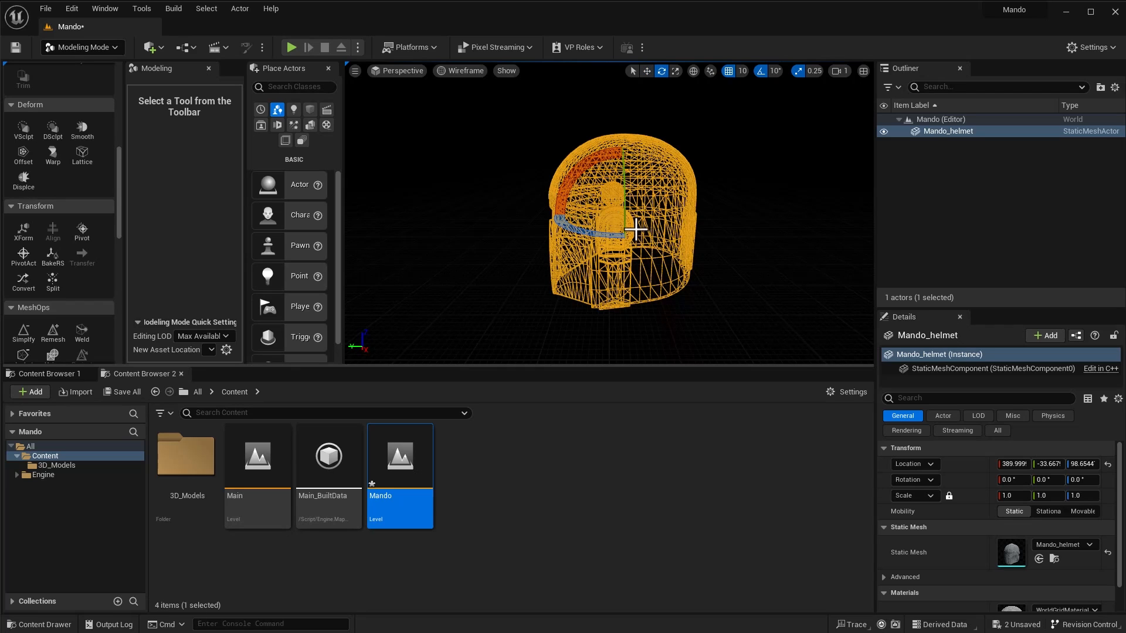
{"action": "key", "text": "w"}
{"action": "key", "text": "e"}
{"action": "left_click_drag", "start_coordinate": [587, 234], "coordinate": [695, 223]}
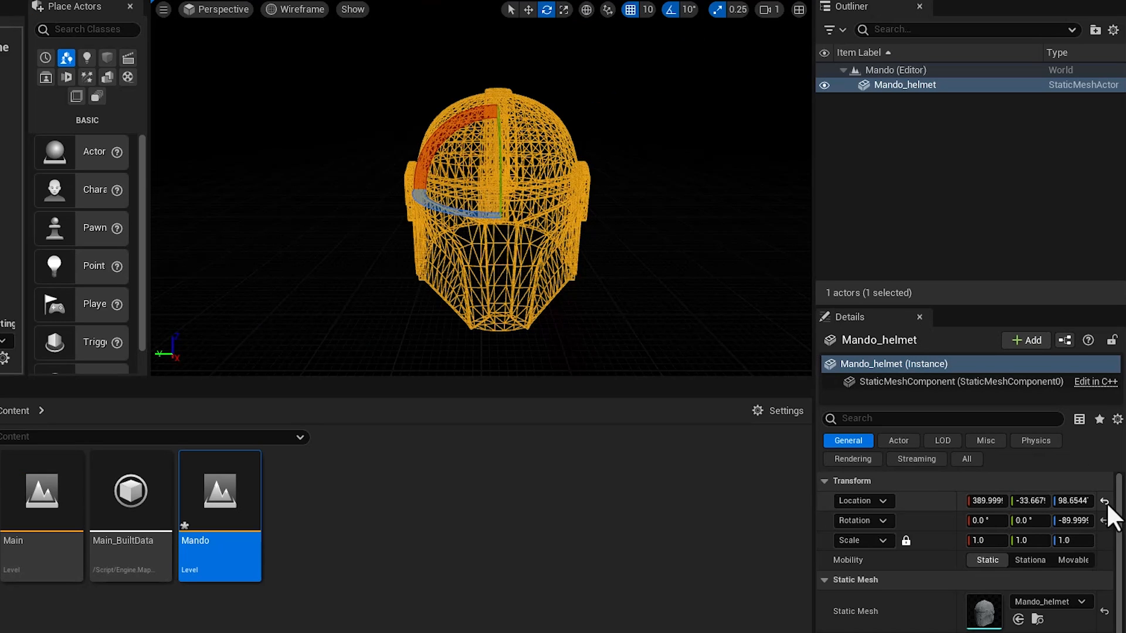
{"action": "left_click", "coordinate": [1107, 464]}
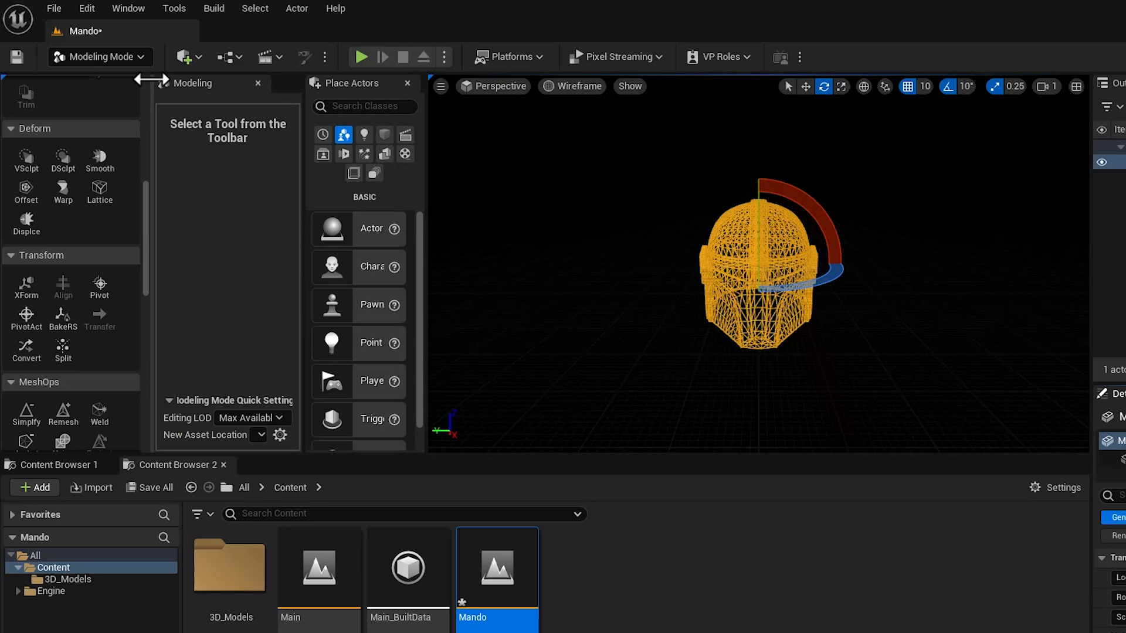
Step: Return to Selection Mode, add a point light, and move it along Y to -530, beside the Mando helmet
{"action": "left_click", "coordinate": [111, 49]}
{"action": "left_click", "coordinate": [128, 81]}
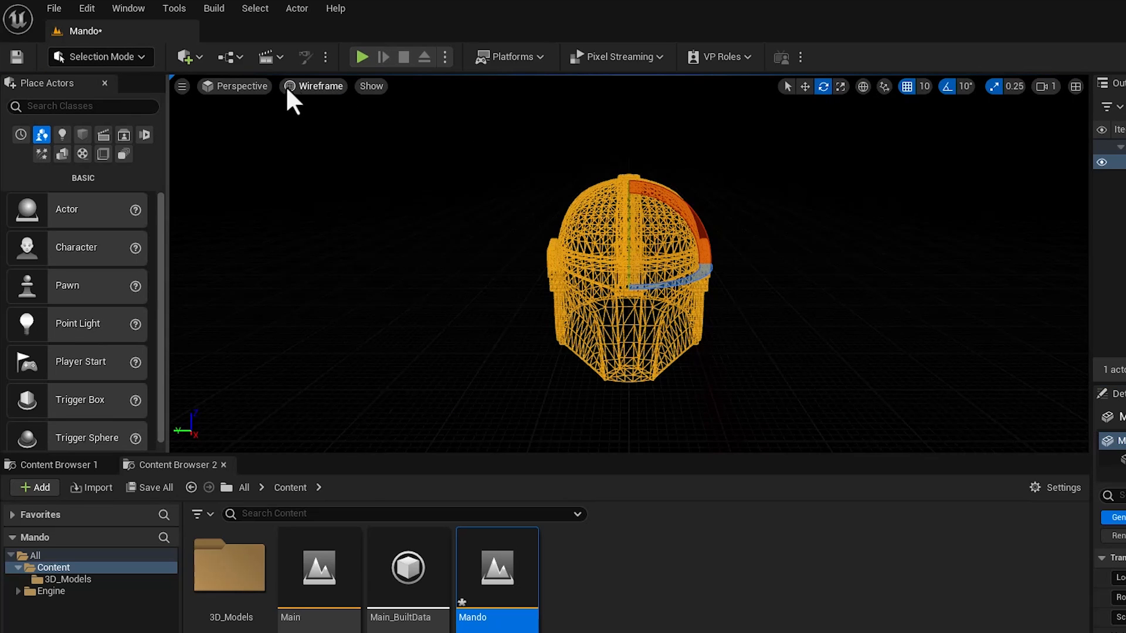
{"action": "left_click", "coordinate": [193, 58]}
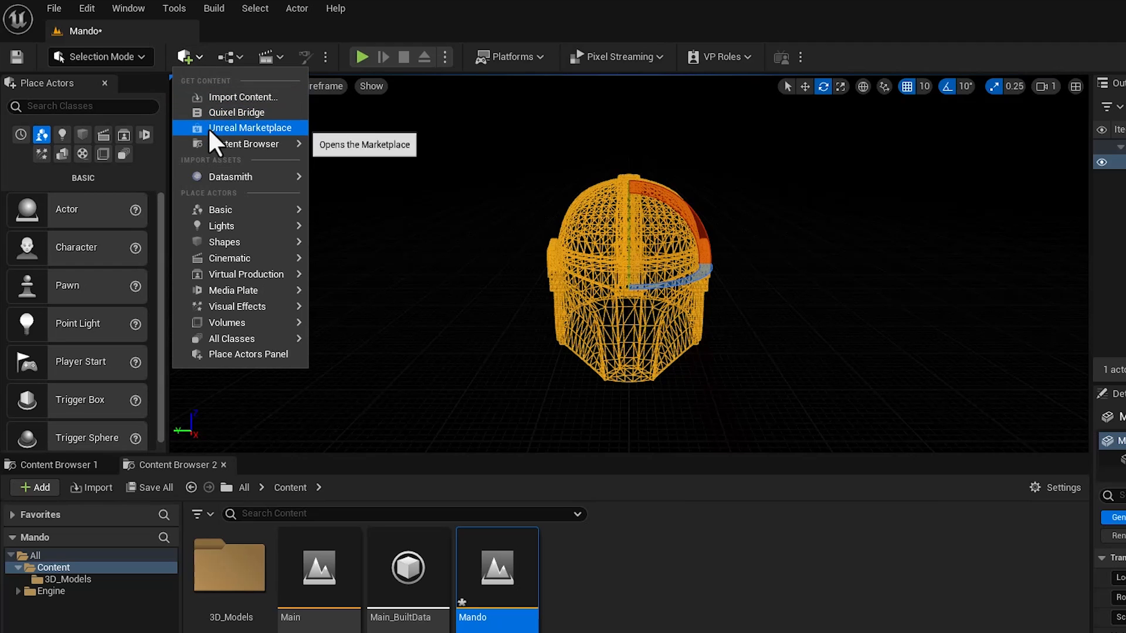
{"action": "mouse_move", "coordinate": [237, 227]}
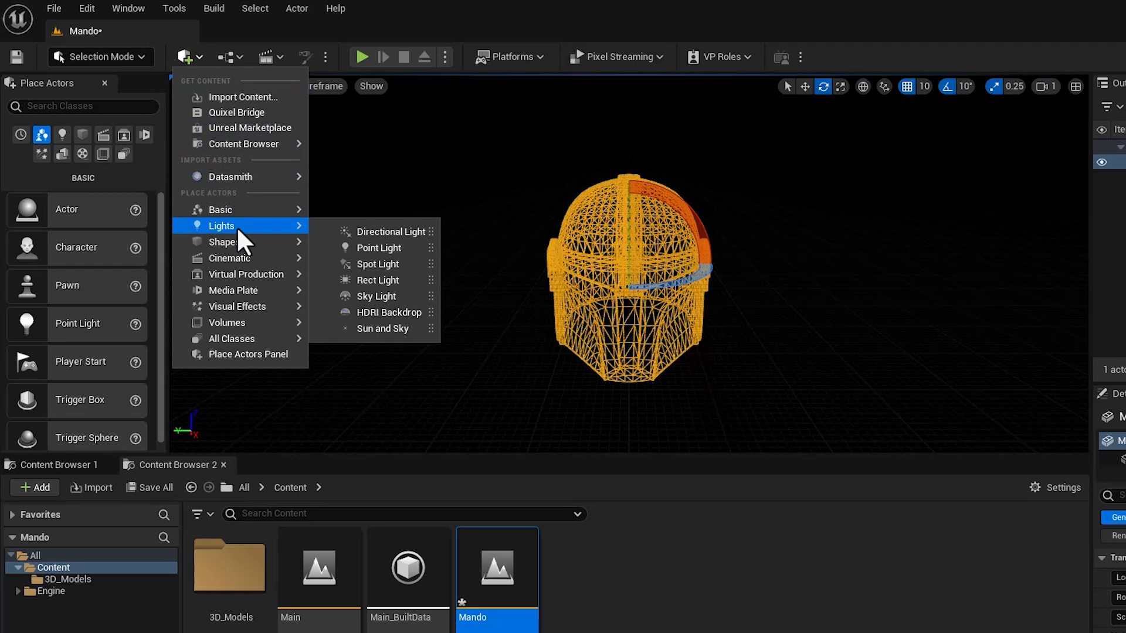
{"action": "left_click", "coordinate": [375, 248]}
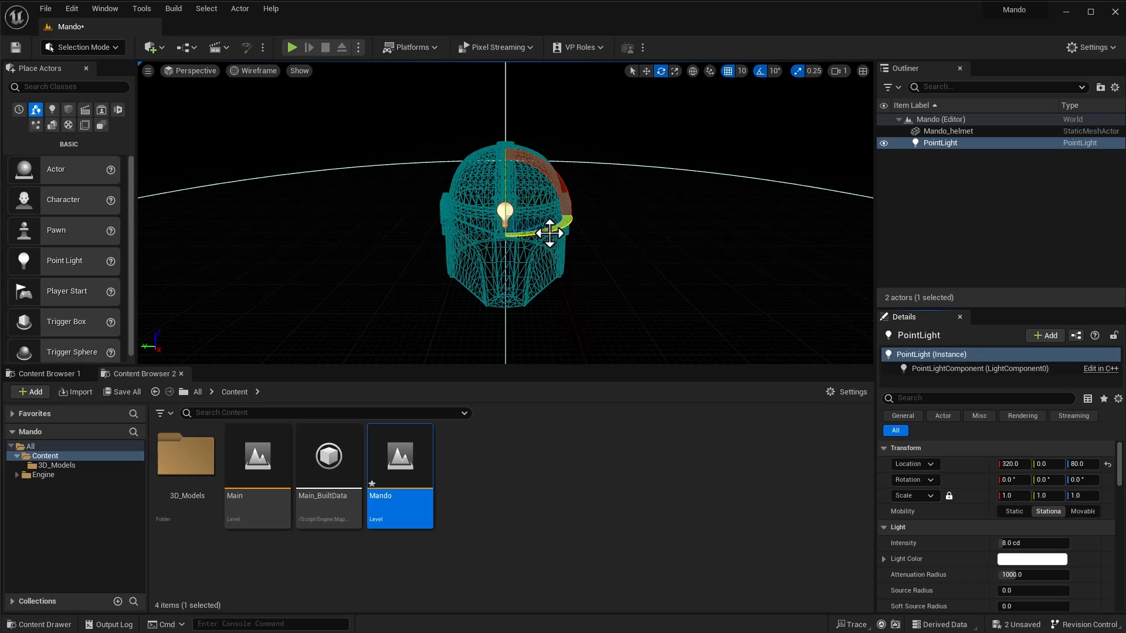
{"action": "key", "text": "w"}
{"action": "left_click_drag", "start_coordinate": [477, 221], "coordinate": [715, 226]}
Step: Display the viewport in Lit view mode and move the point light closer to the helmet, to Y -380
{"action": "left_click", "coordinate": [265, 71]}
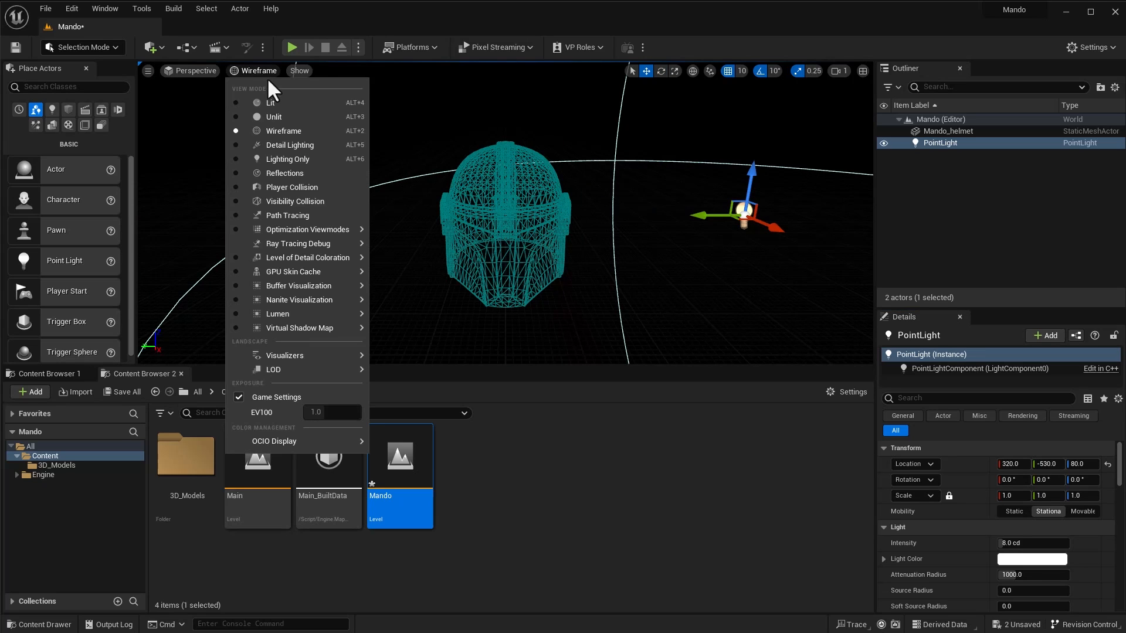
{"action": "left_click", "coordinate": [271, 105]}
{"action": "left_click_drag", "start_coordinate": [707, 215], "coordinate": [563, 202]}
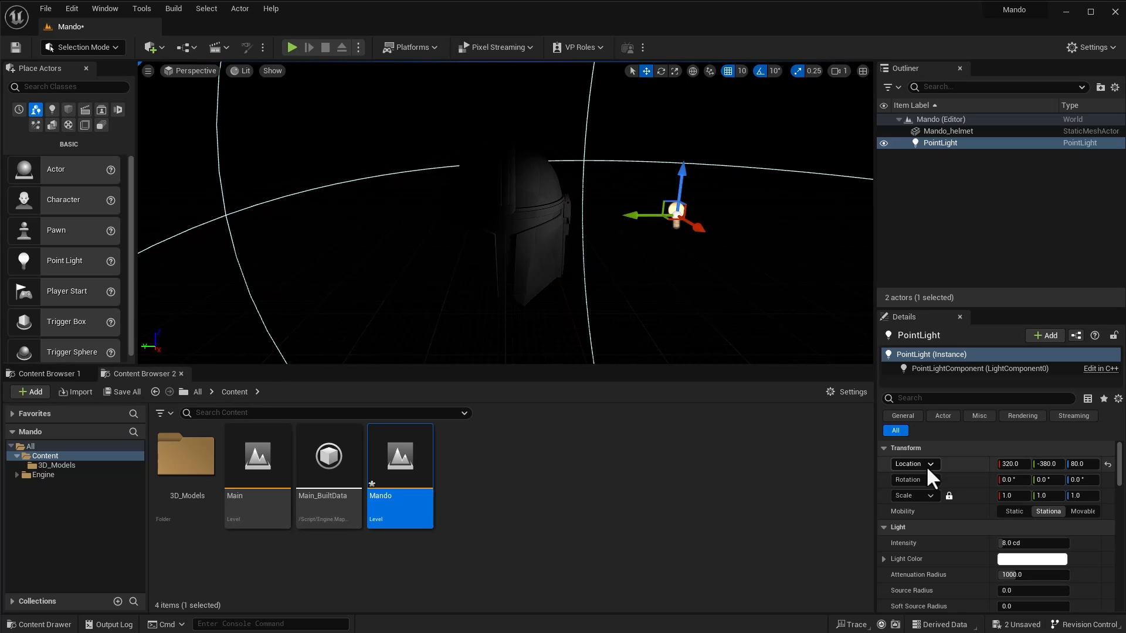
Step: Increase the point light's intensity to light the Mando helmet more brightly
{"action": "left_click_drag", "start_coordinate": [1023, 543], "coordinate": [1067, 543]}
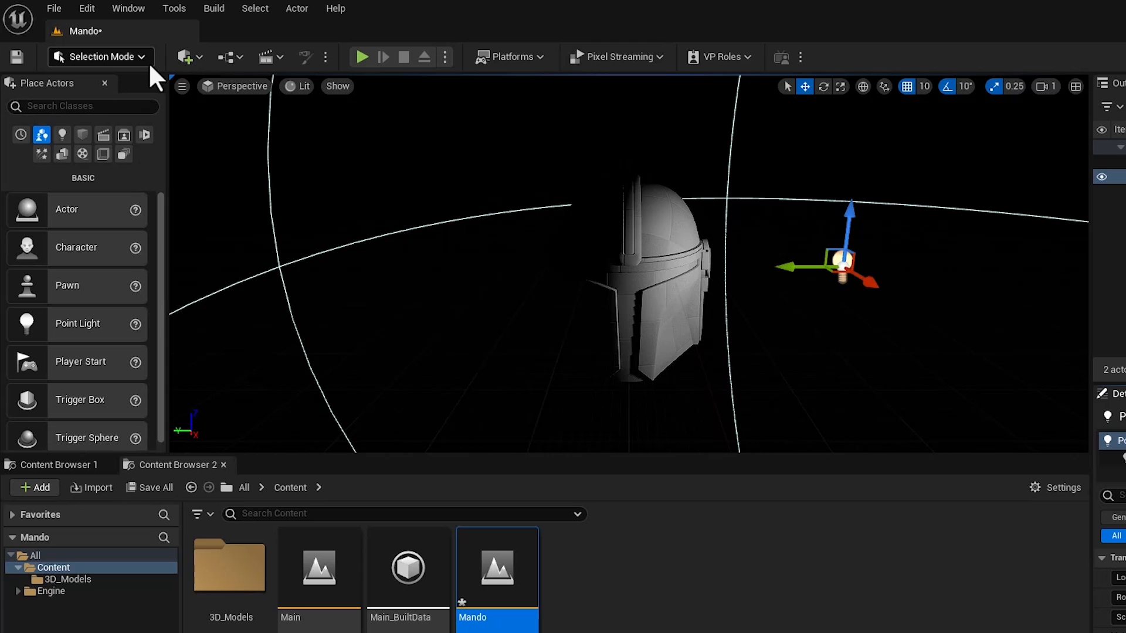
Step: Add a cylinder and move it along Y to 400, on the opposite side of the Mando helmet from the point light
{"action": "left_click", "coordinate": [192, 57]}
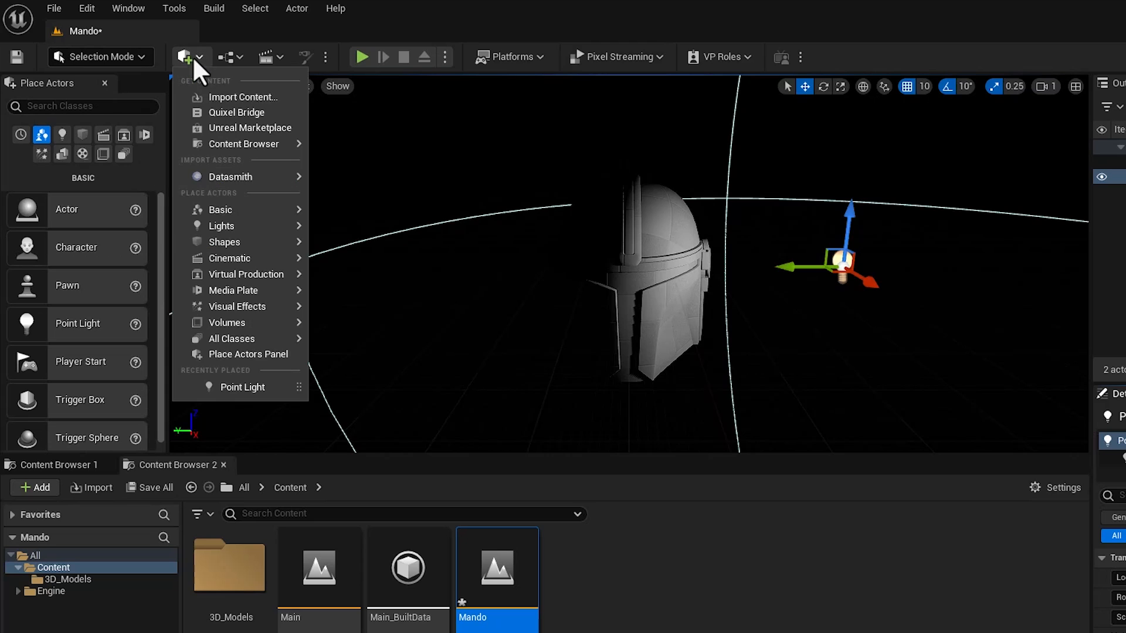
{"action": "mouse_move", "coordinate": [238, 227]}
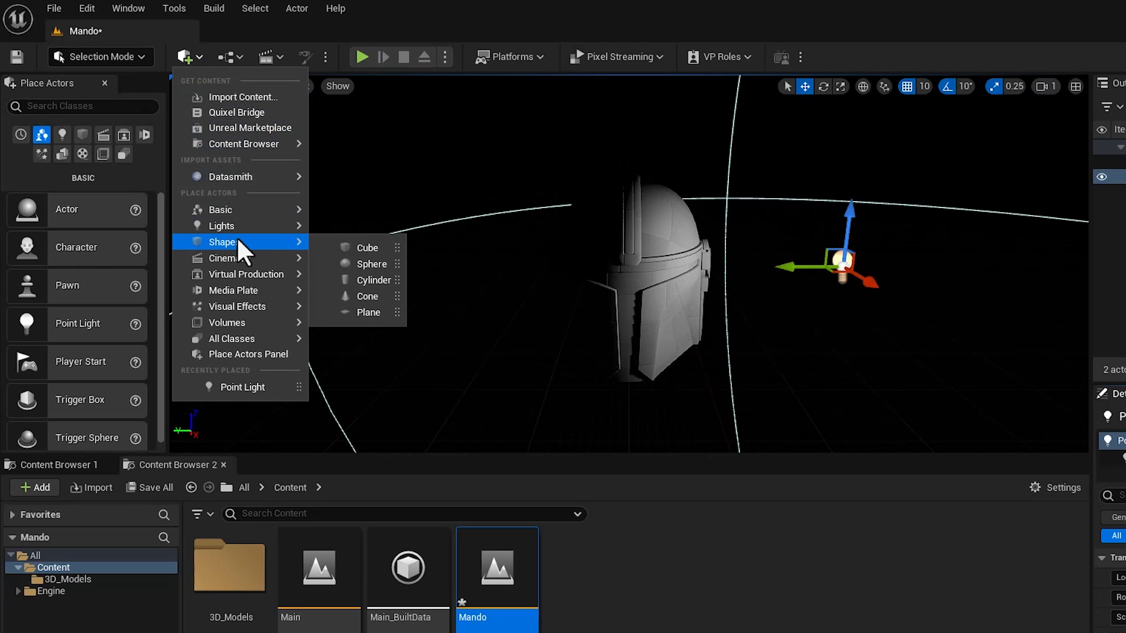
{"action": "left_click", "coordinate": [368, 279]}
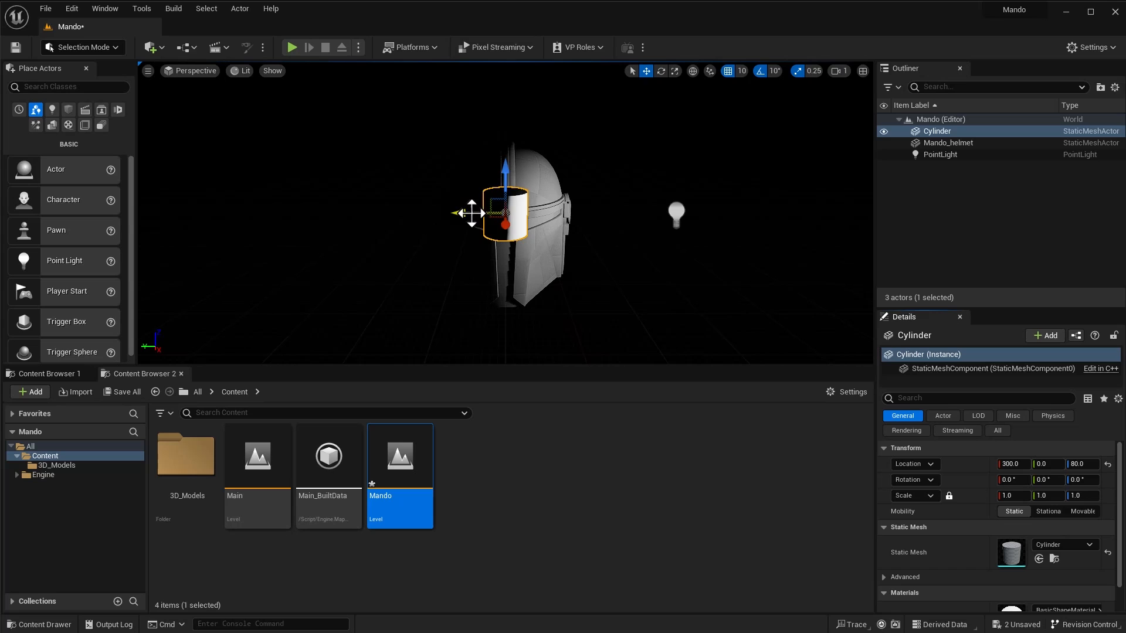
{"action": "left_click_drag", "start_coordinate": [581, 264], "coordinate": [479, 271]}
{"action": "left_click_drag", "start_coordinate": [385, 218], "coordinate": [297, 218]}
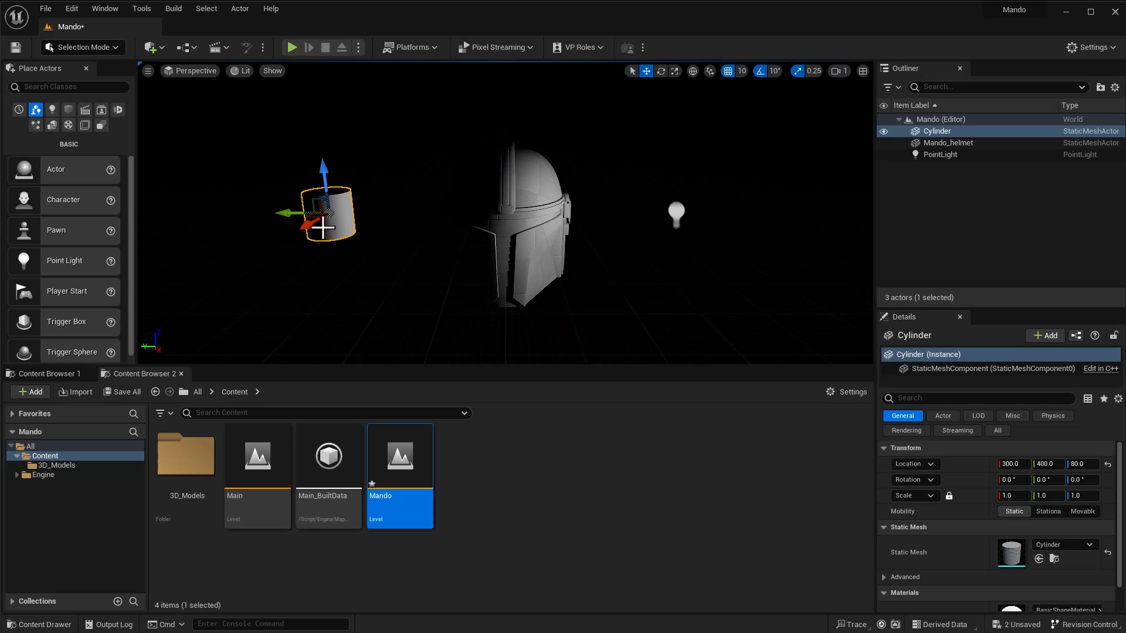
Step: Scale the cylinder uniformly to 0.25 and stretch it along Z into a long, thin tube
{"action": "key", "text": "e"}
{"action": "key", "text": "r"}
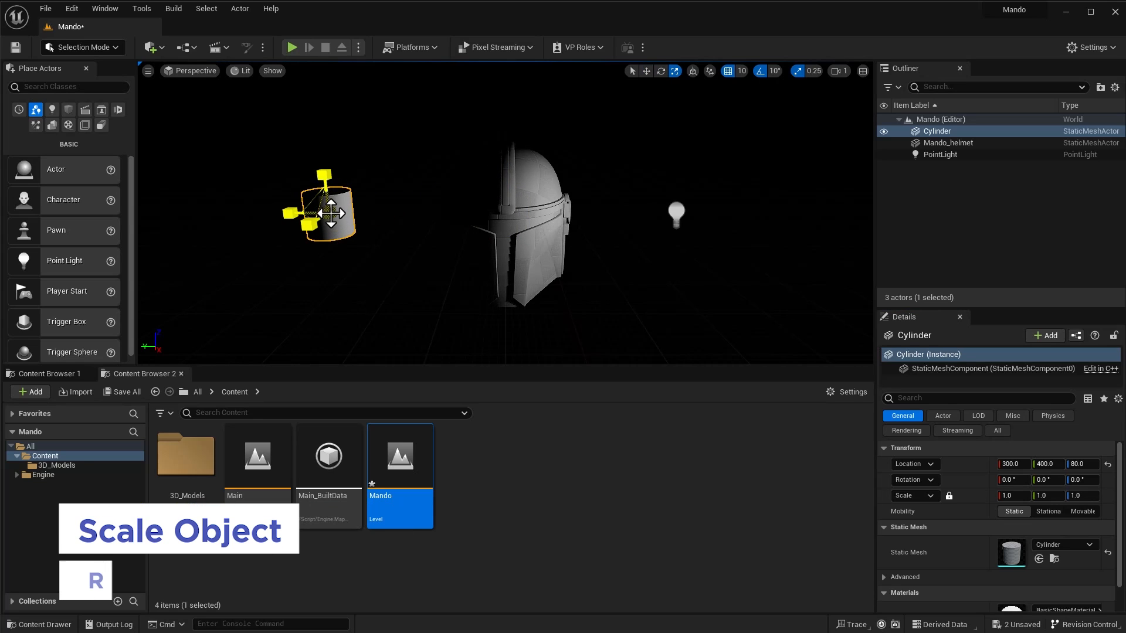
{"action": "left_click_drag", "start_coordinate": [329, 213], "coordinate": [301, 235]}
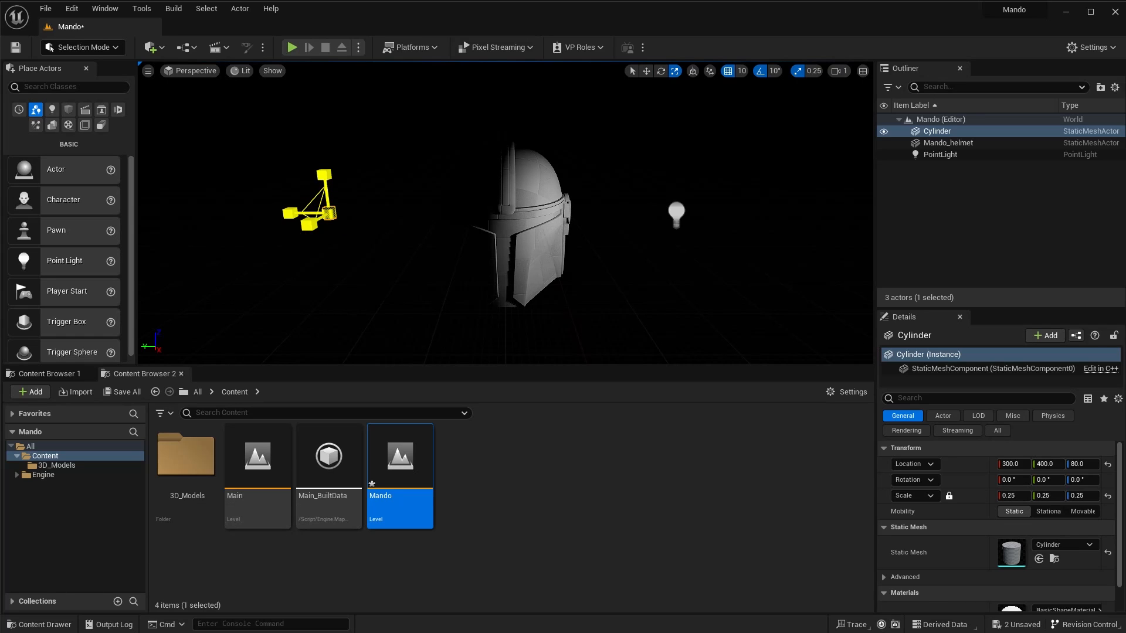
{"action": "left_click_drag", "start_coordinate": [324, 175], "coordinate": [324, 70]}
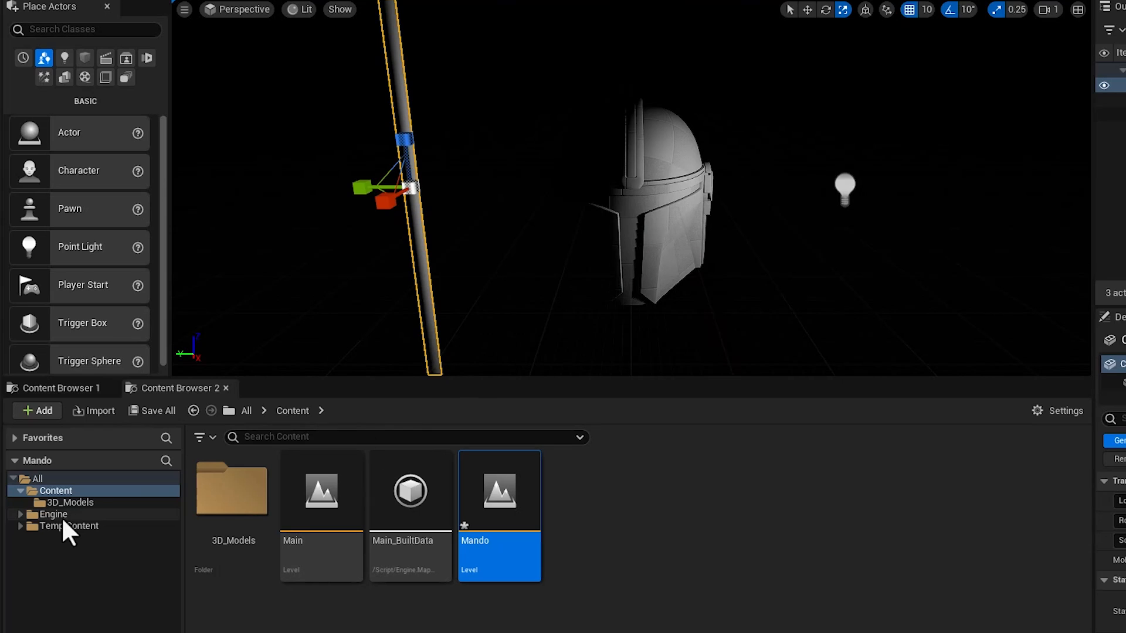
Step: Create a folder named Materials inside the Content folder
{"action": "right_click", "coordinate": [590, 498]}
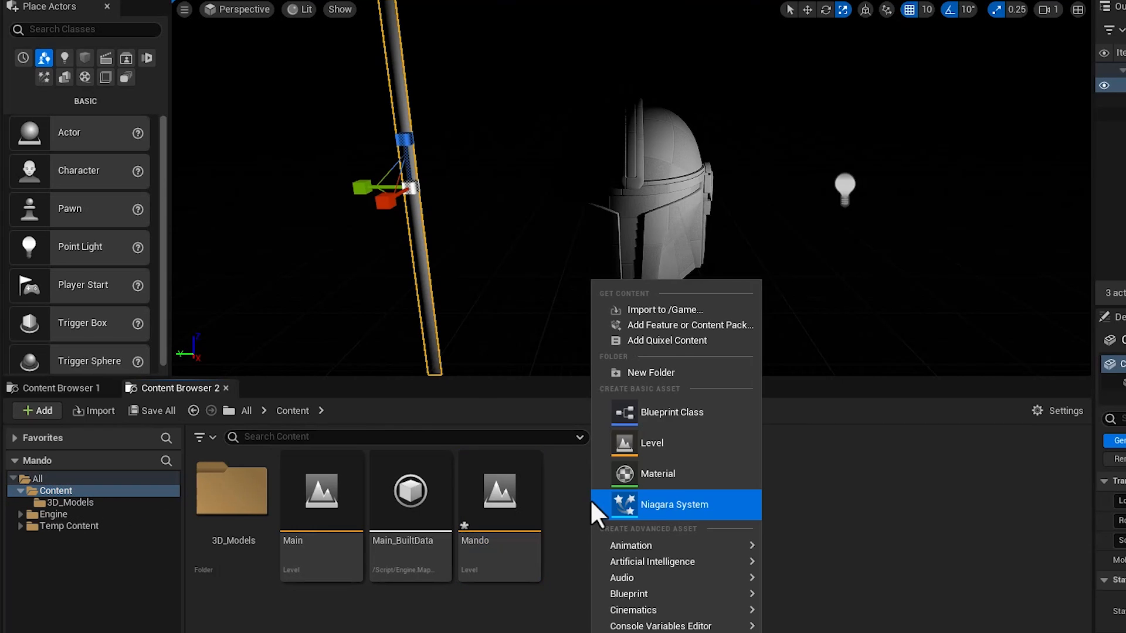
{"action": "left_click", "coordinate": [650, 374]}
{"action": "type", "text": "Materials"}
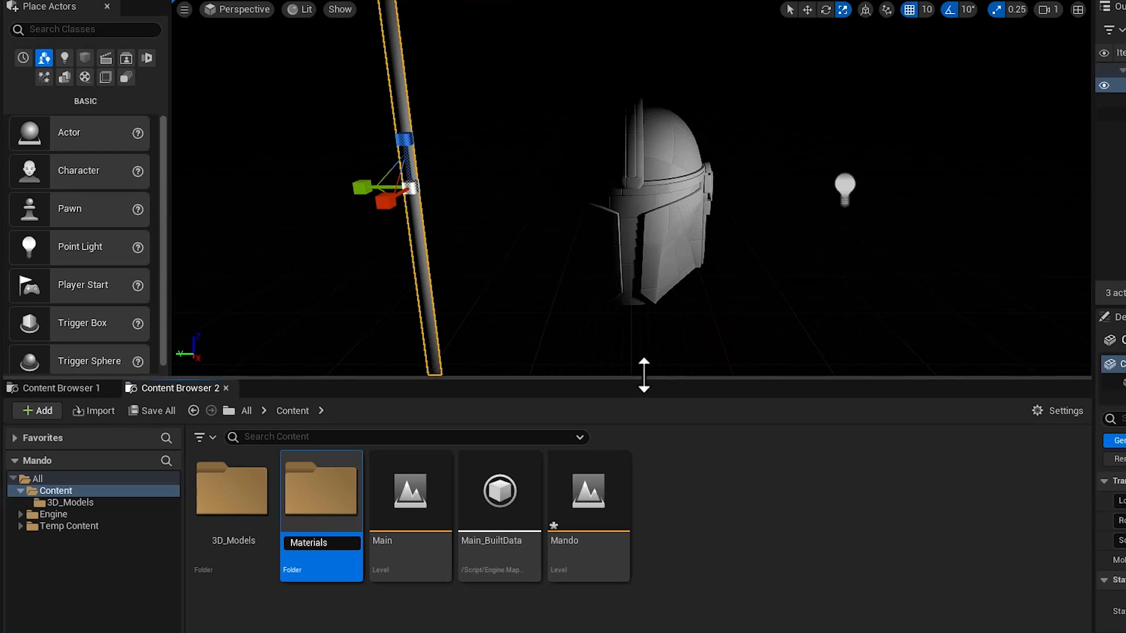
{"action": "key", "text": "Return"}
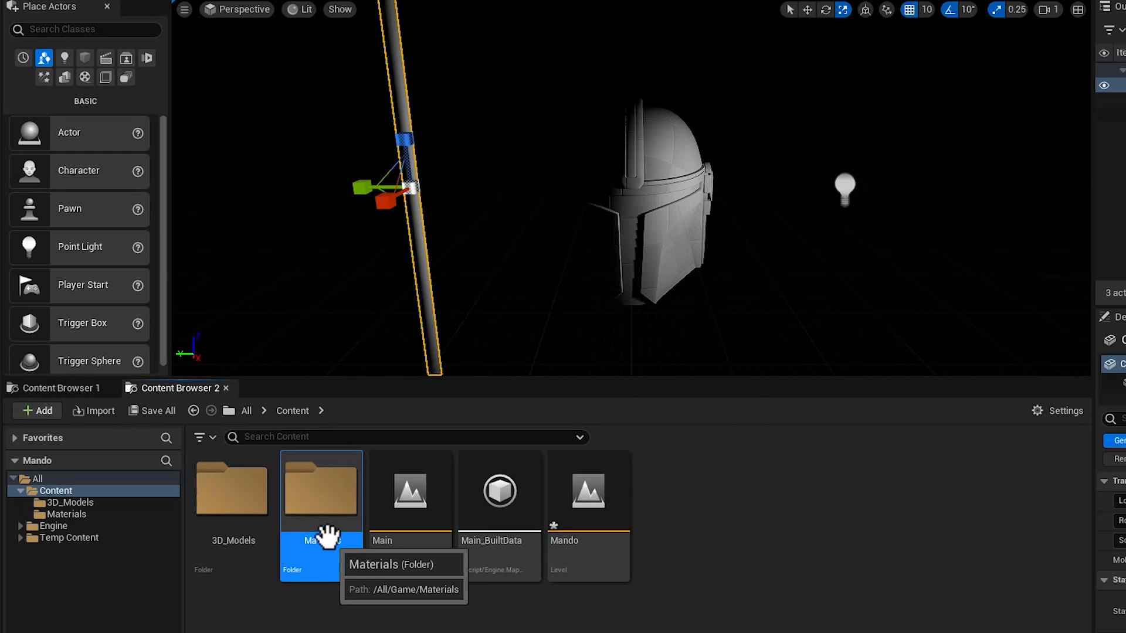
Step: Create a material named Glowy_Stuff inside the Materials folder
{"action": "double_click", "coordinate": [322, 531]}
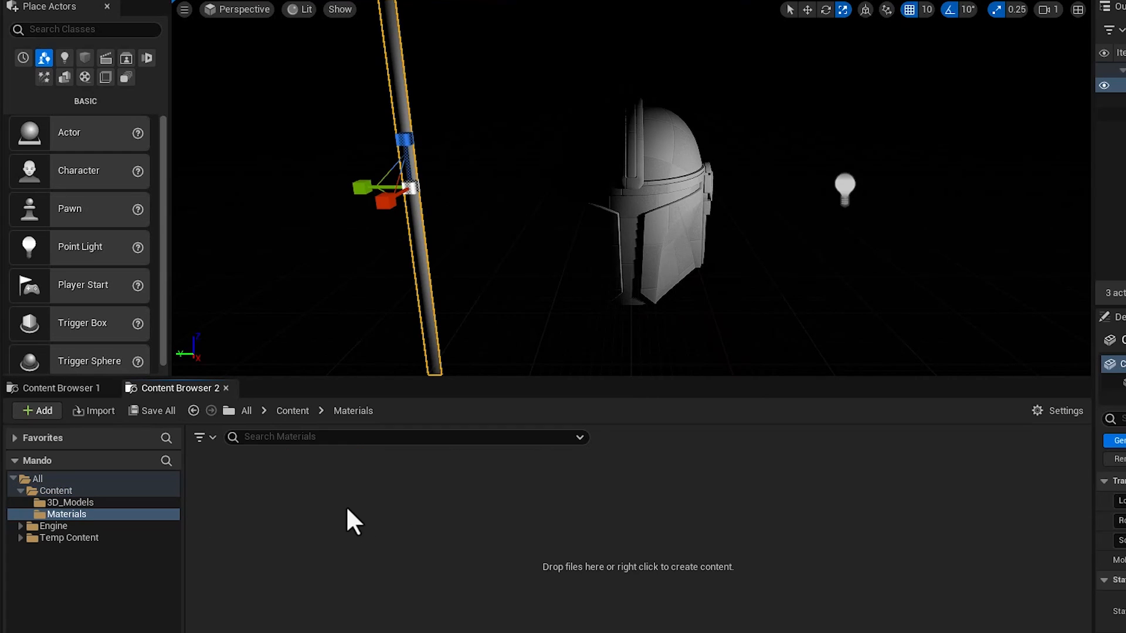
{"action": "right_click", "coordinate": [345, 509]}
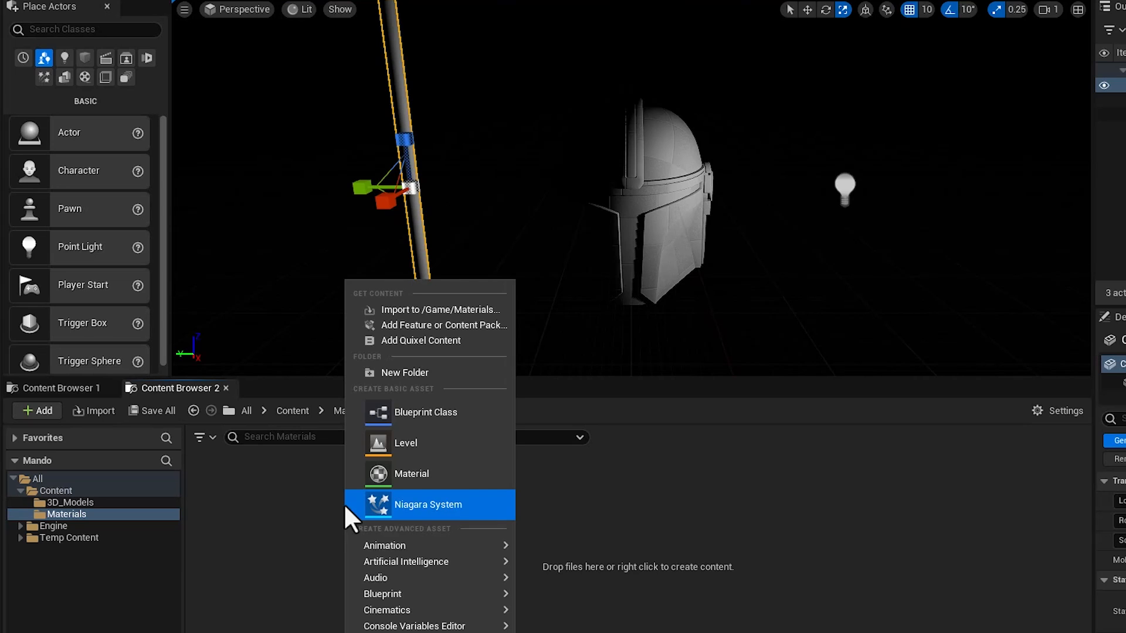
{"action": "left_click", "coordinate": [404, 474]}
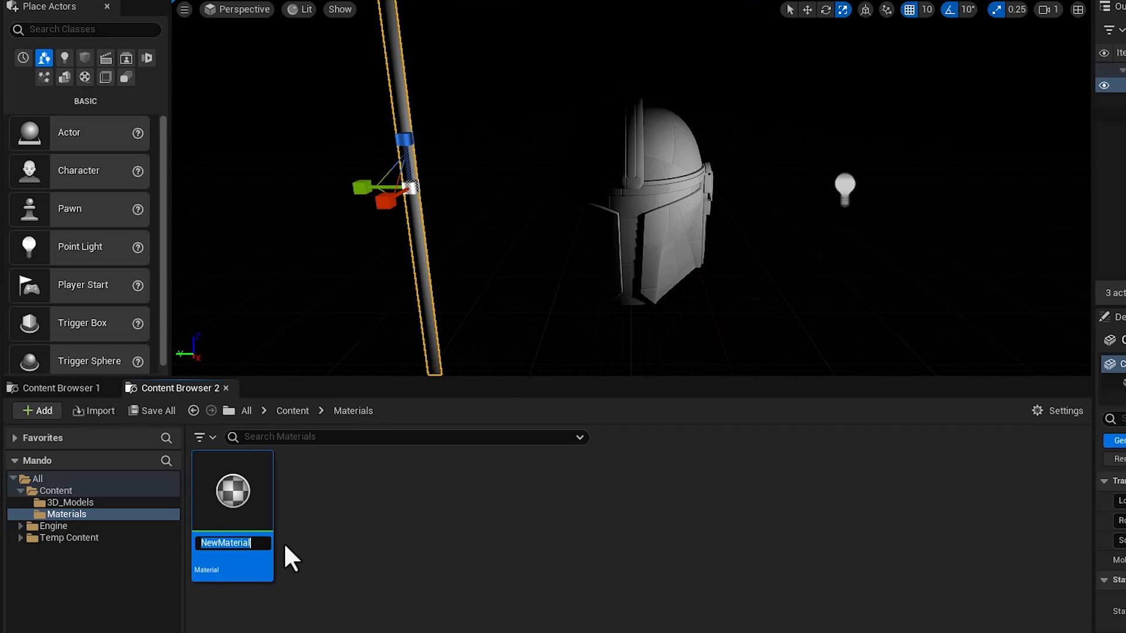
{"action": "type", "text": "Glowy_Stuff"}
{"action": "key", "text": "Return"}
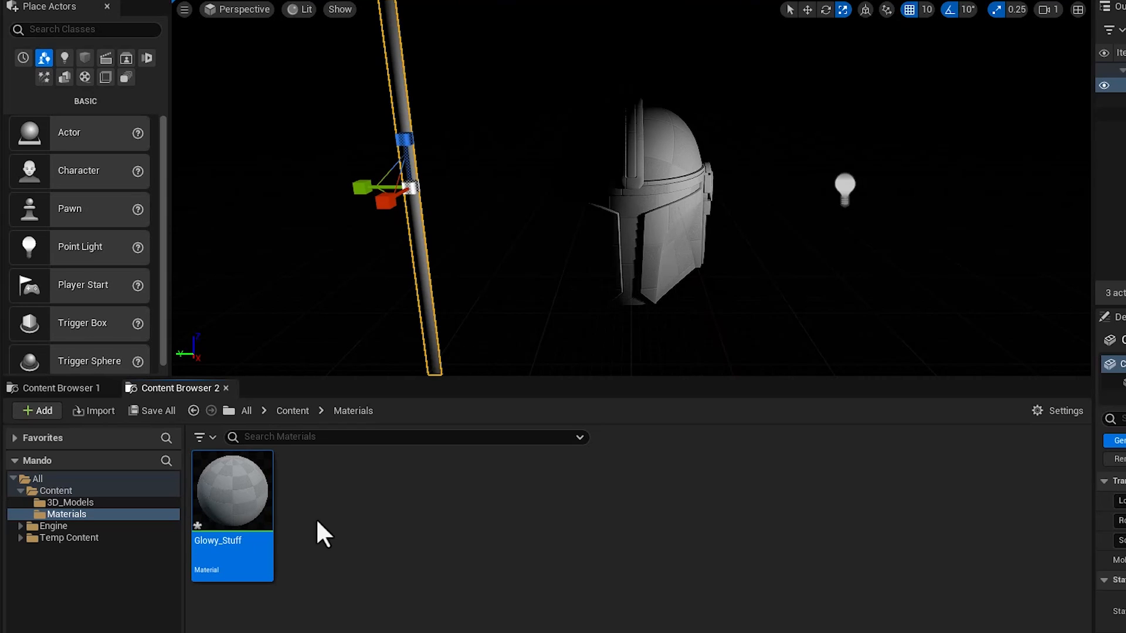
Step: Open the Glowy_Stuff material, promote its Emissive Color input to a parameter, and move the parameter node away from the material node
{"action": "double_click", "coordinate": [253, 488]}
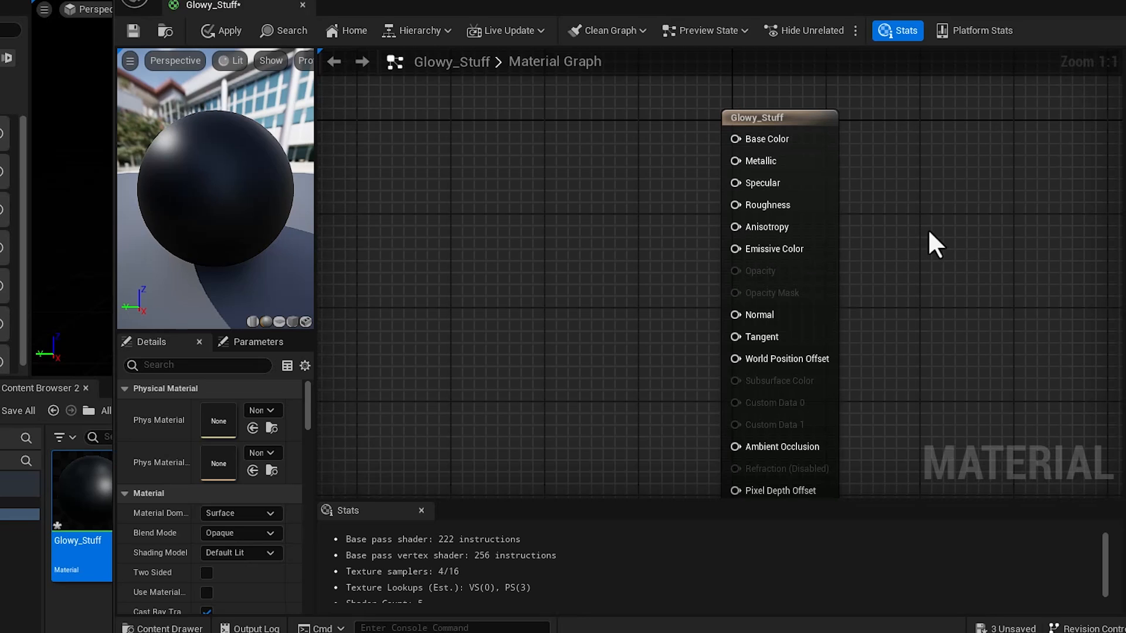
{"action": "right_click", "coordinate": [759, 248]}
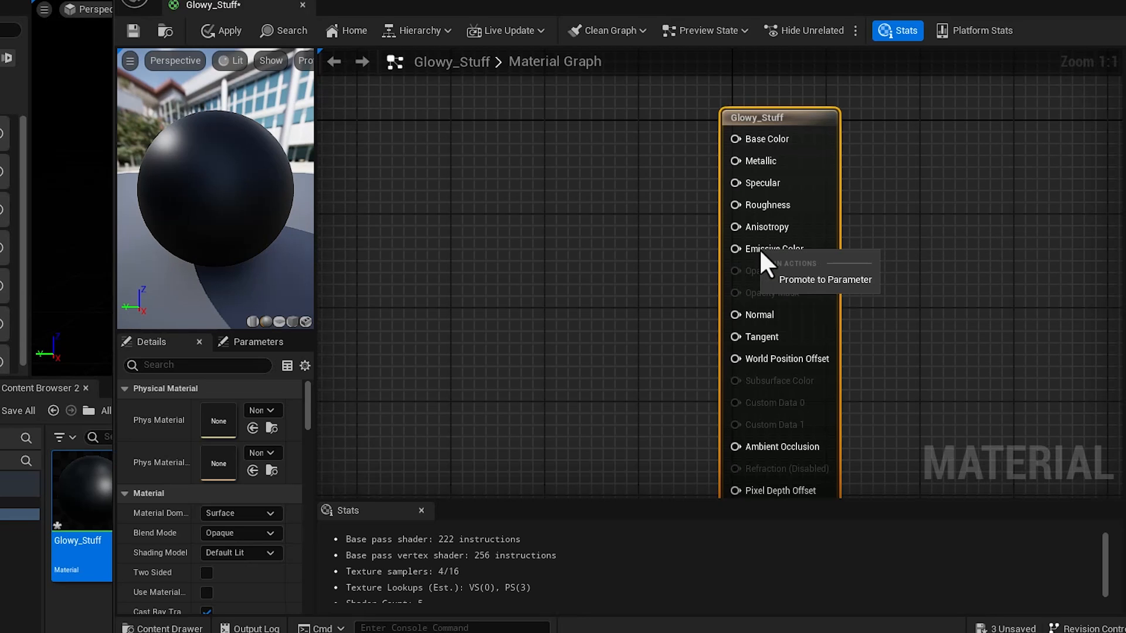
{"action": "left_click", "coordinate": [797, 279]}
{"action": "left_click_drag", "start_coordinate": [656, 129], "coordinate": [506, 140]}
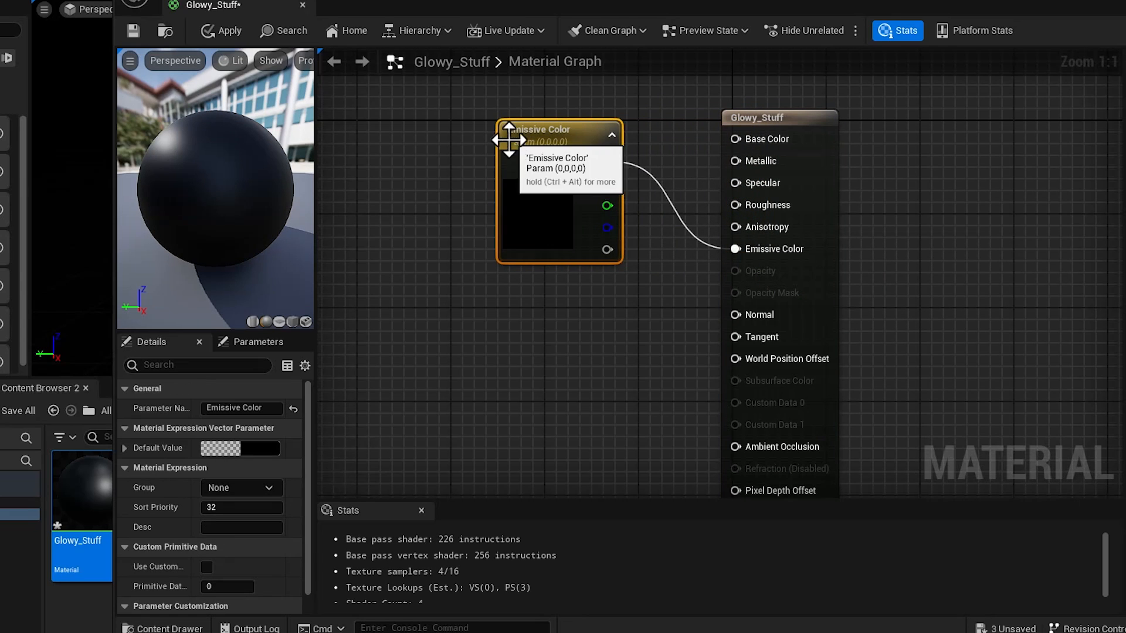
Step: Set the Emissive Color parameter to a bright blue with a hue of about 221 and saturation and value at 1
{"action": "double_click", "coordinate": [537, 218]}
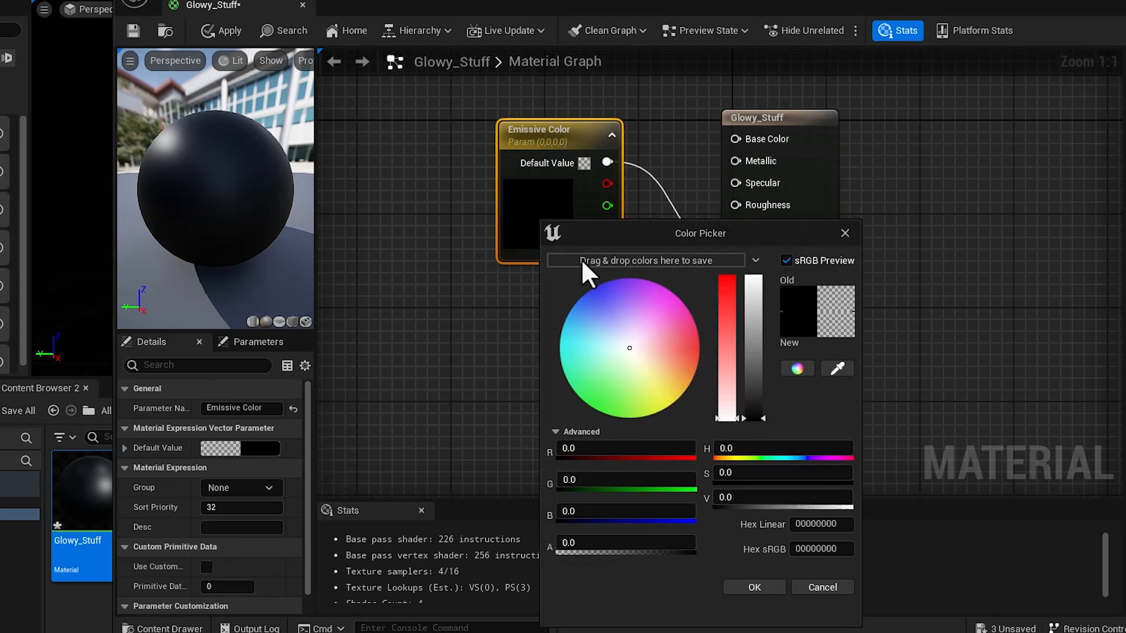
{"action": "left_click_drag", "start_coordinate": [612, 343], "coordinate": [558, 286]}
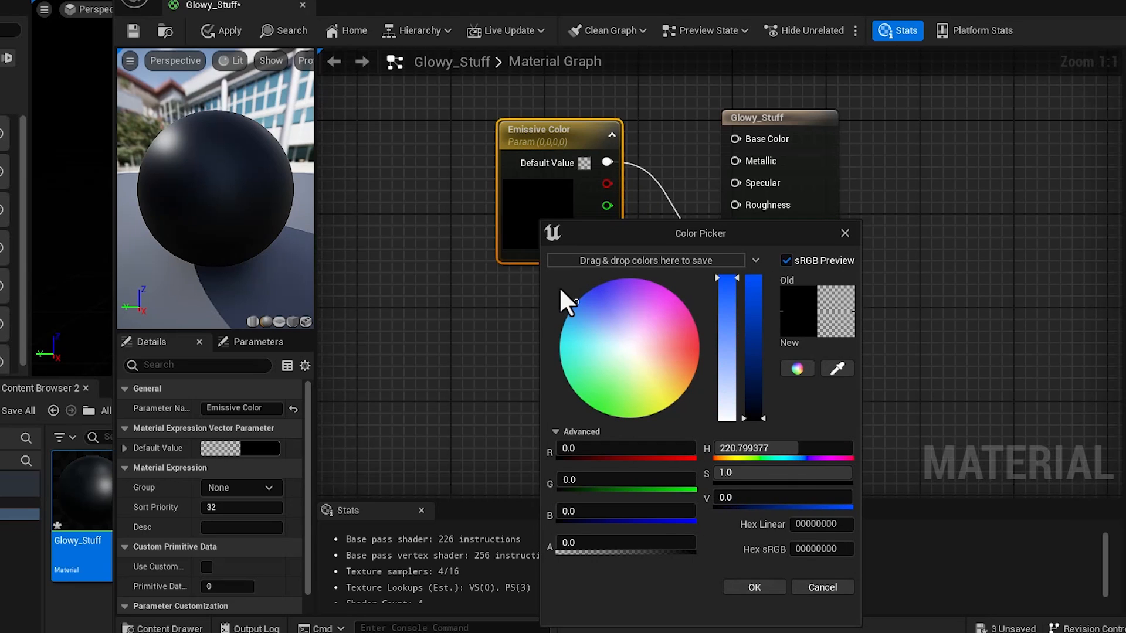
{"action": "left_click_drag", "start_coordinate": [750, 330], "coordinate": [749, 252]}
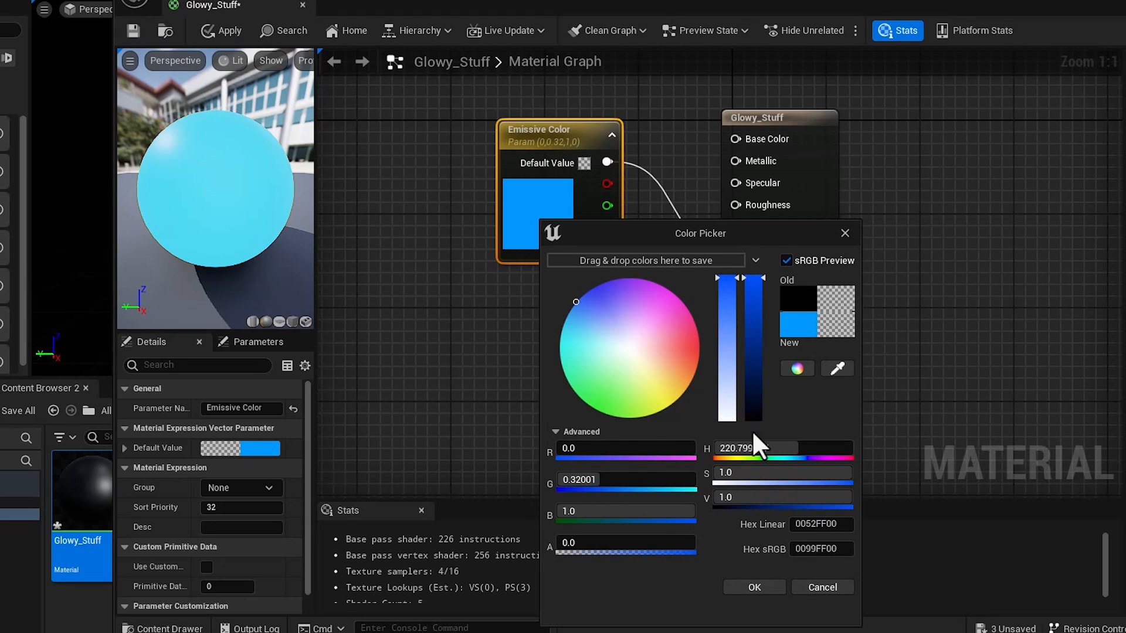
{"action": "left_click", "coordinate": [754, 587]}
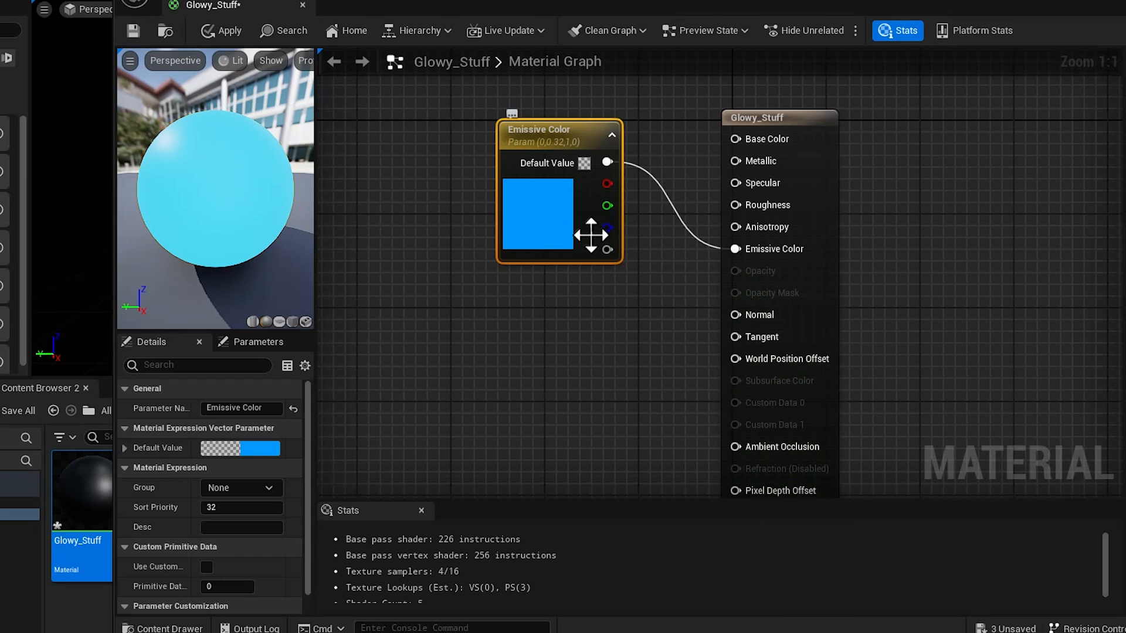
Step: Insert a Multiply node between the Emissive Color parameter and the material's Emissive Color input, with the colour feeding A
{"action": "left_click_drag", "start_coordinate": [565, 134], "coordinate": [543, 170]}
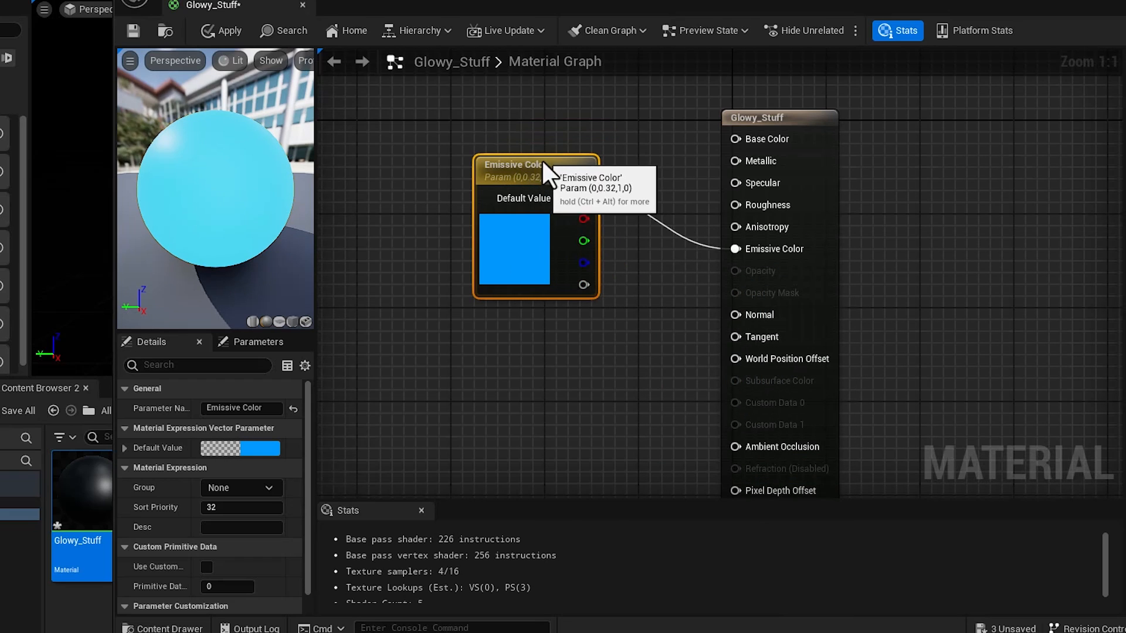
{"action": "double_click", "coordinate": [543, 170]}
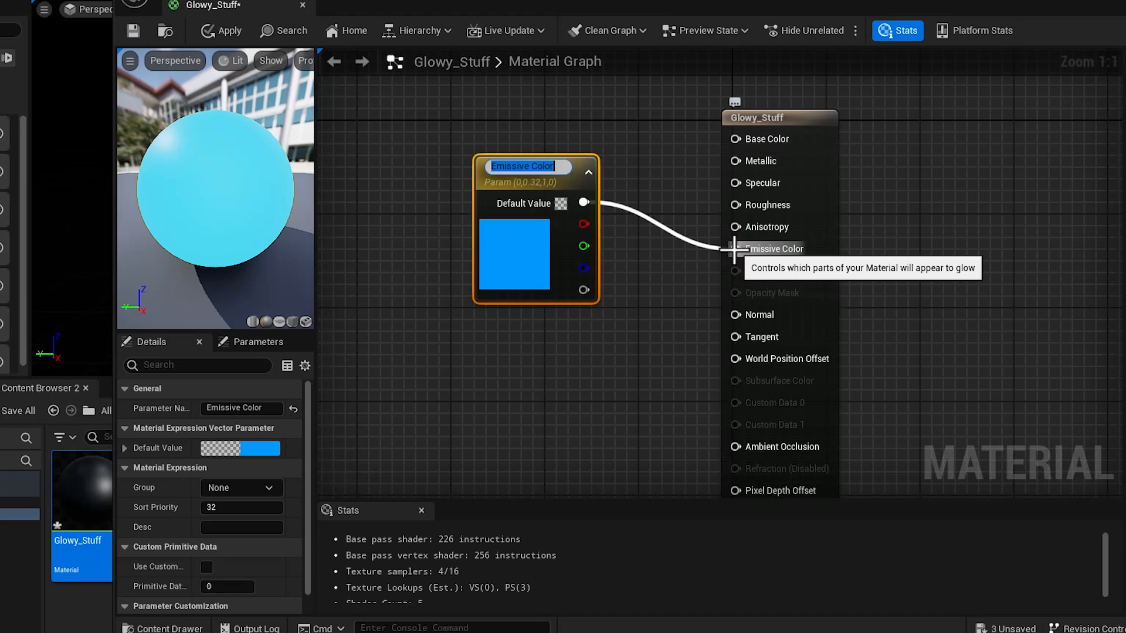
{"action": "left_click_drag", "start_coordinate": [733, 248], "coordinate": [664, 227], "text": "ctrl"}
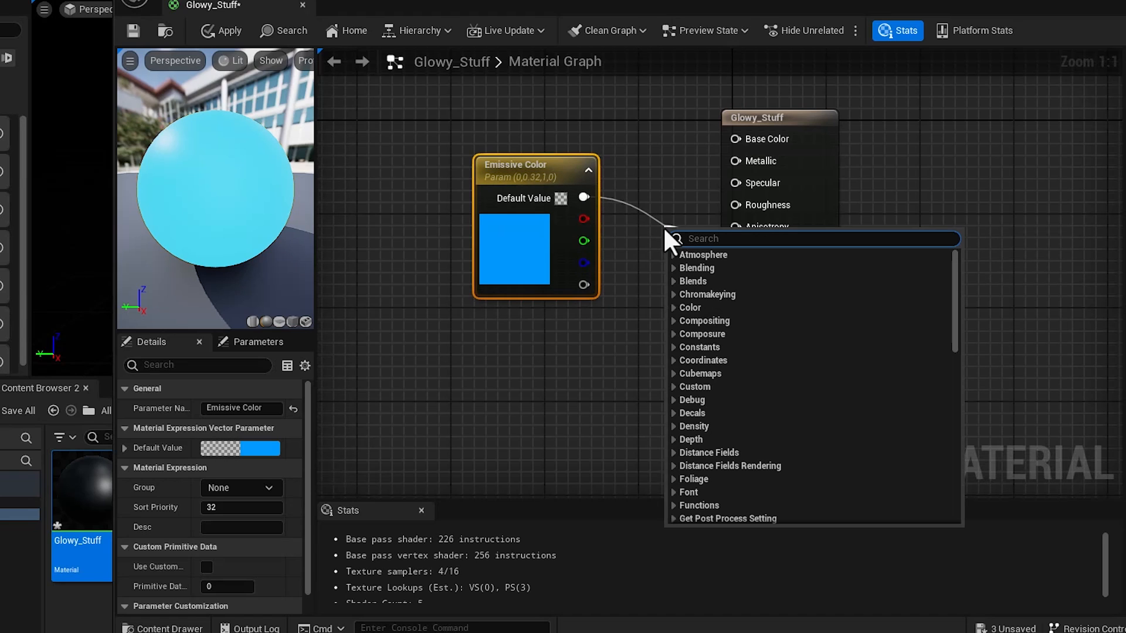
{"action": "type", "text": "multipl"}
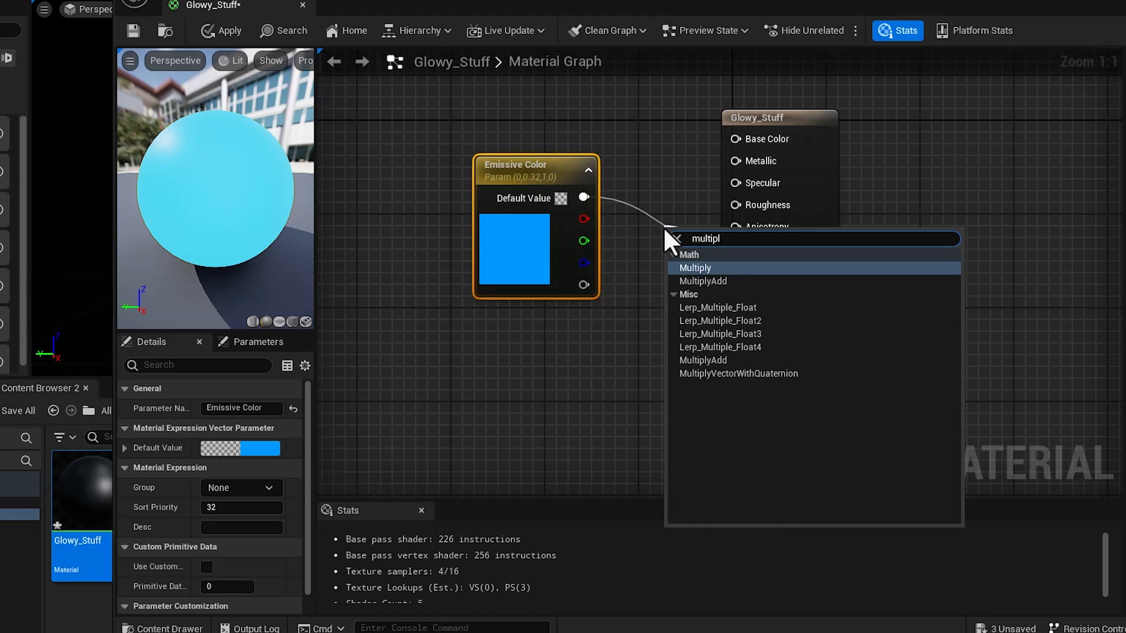
{"action": "left_click", "coordinate": [686, 267]}
{"action": "left_click_drag", "start_coordinate": [691, 236], "coordinate": [656, 276]}
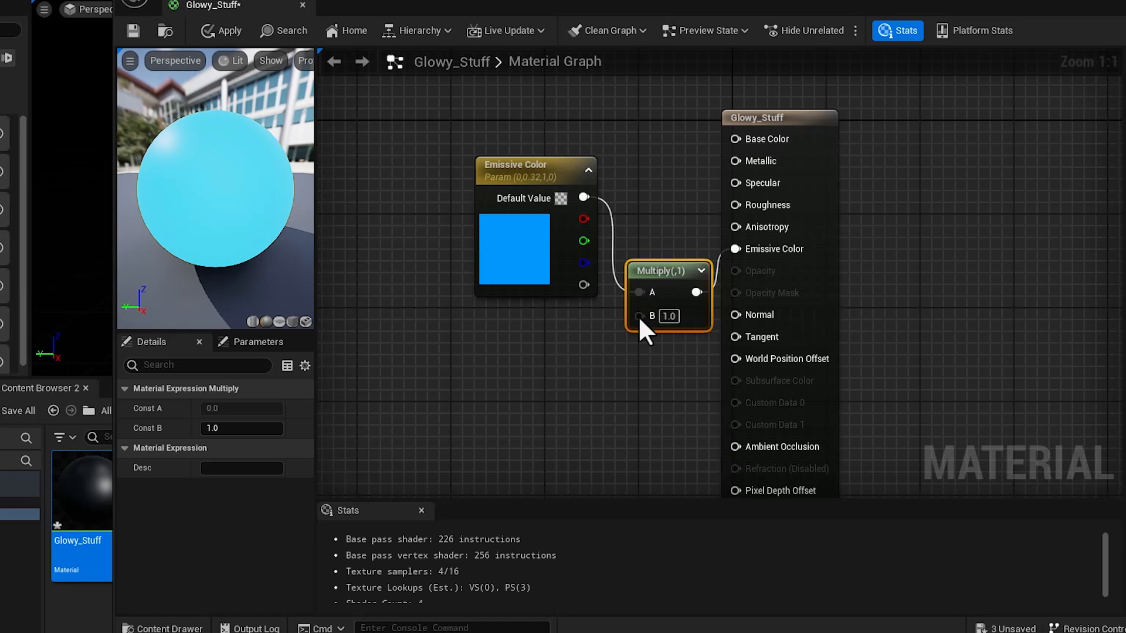
Step: Promote the Multiply node's B input to a parameter named Emissive_Strength and place it below the Emissive Color node
{"action": "right_click", "coordinate": [638, 316]}
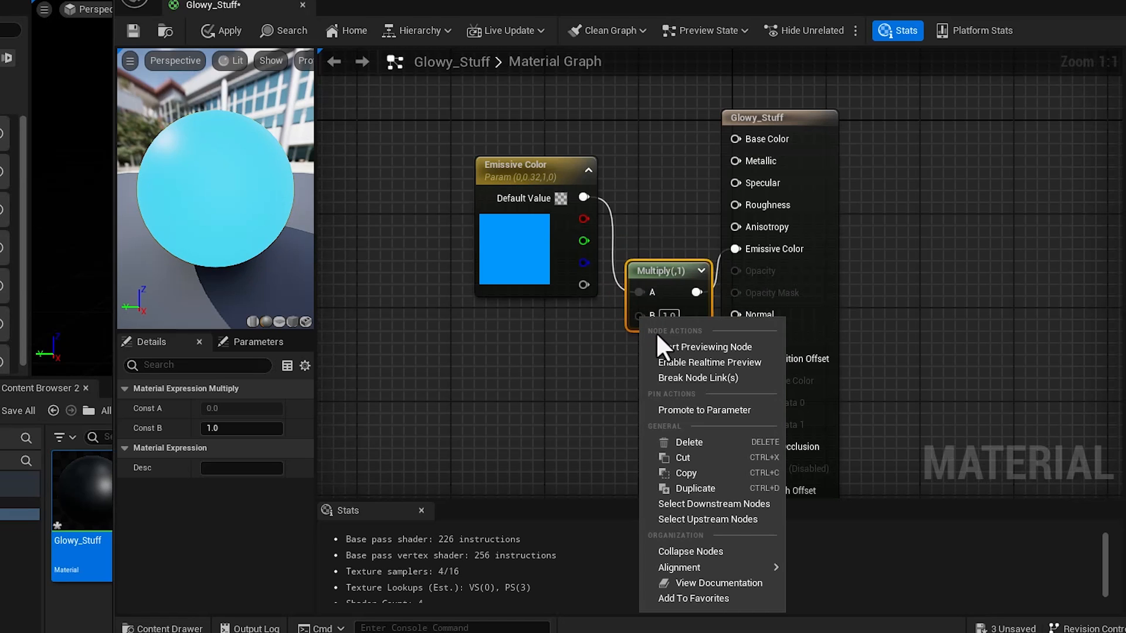
{"action": "left_click", "coordinate": [676, 410]}
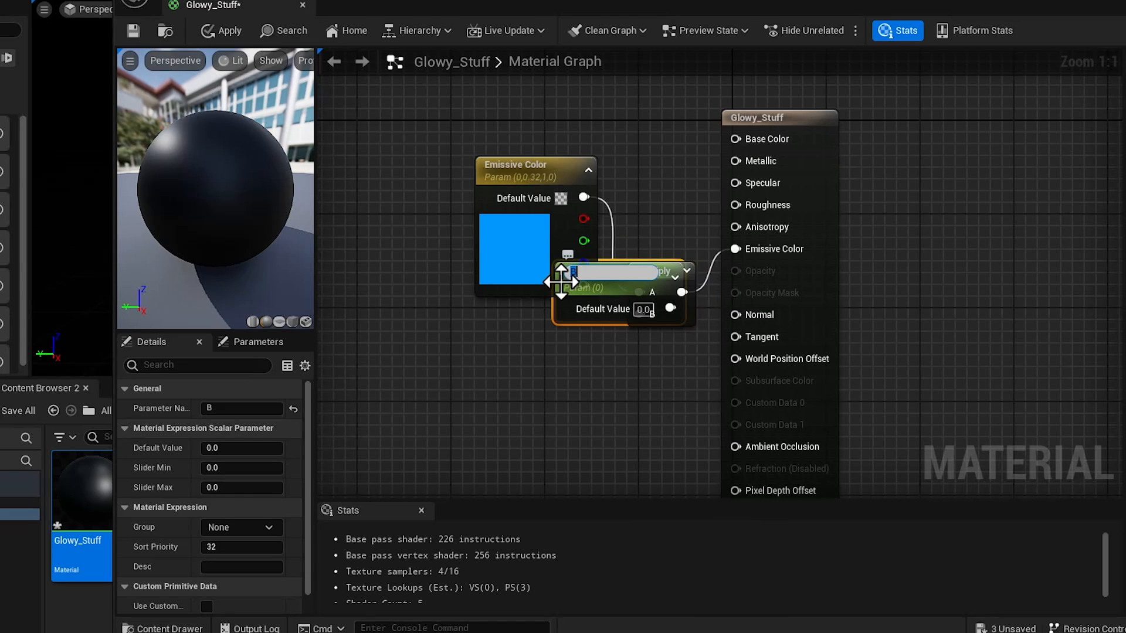
{"action": "type", "text": "Emi"}
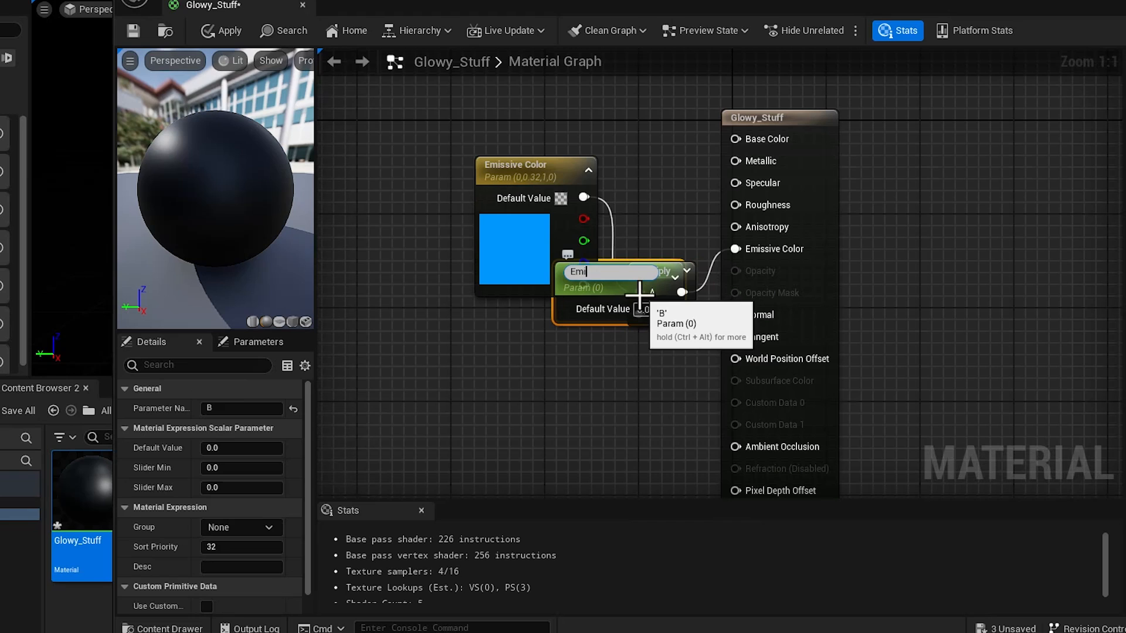
{"action": "type", "text": "ssive_Strengt"}
{"action": "key", "text": "BackSpace"}
{"action": "type", "text": "ength"}
{"action": "key", "text": "Return"}
{"action": "left_click_drag", "start_coordinate": [612, 270], "coordinate": [541, 340]}
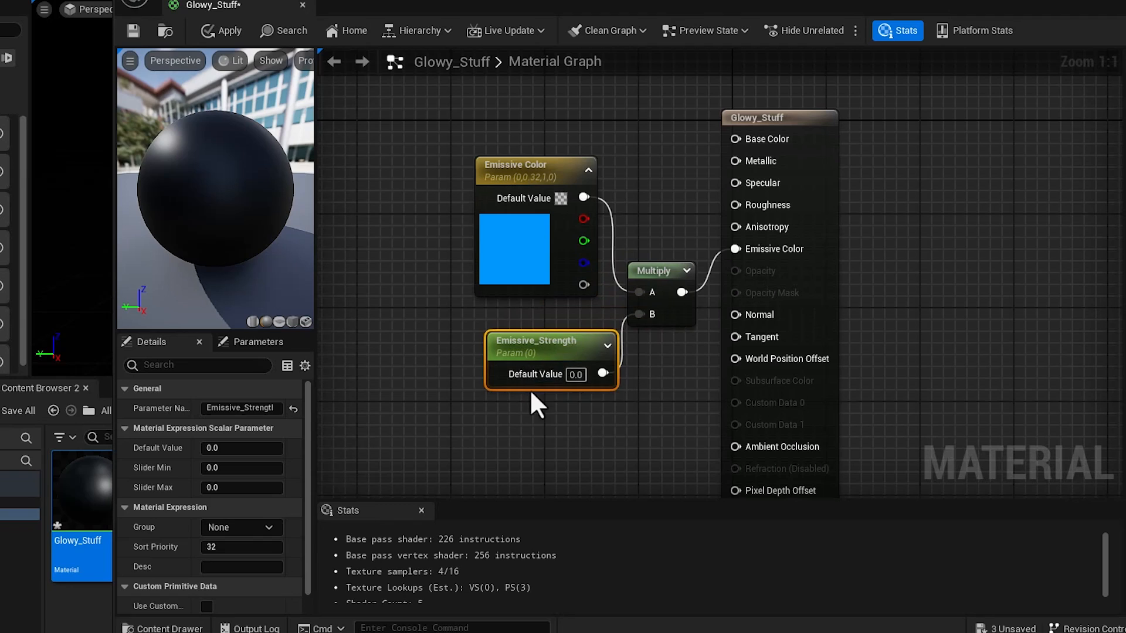
Step: Compare Emissive_Strength default values of 5, 2 and 10, settle on 5, and save the material
{"action": "left_click", "coordinate": [575, 374]}
{"action": "type", "text": "5"}
{"action": "key", "text": "Return"}
{"action": "type", "text": "2"}
{"action": "key", "text": "Return"}
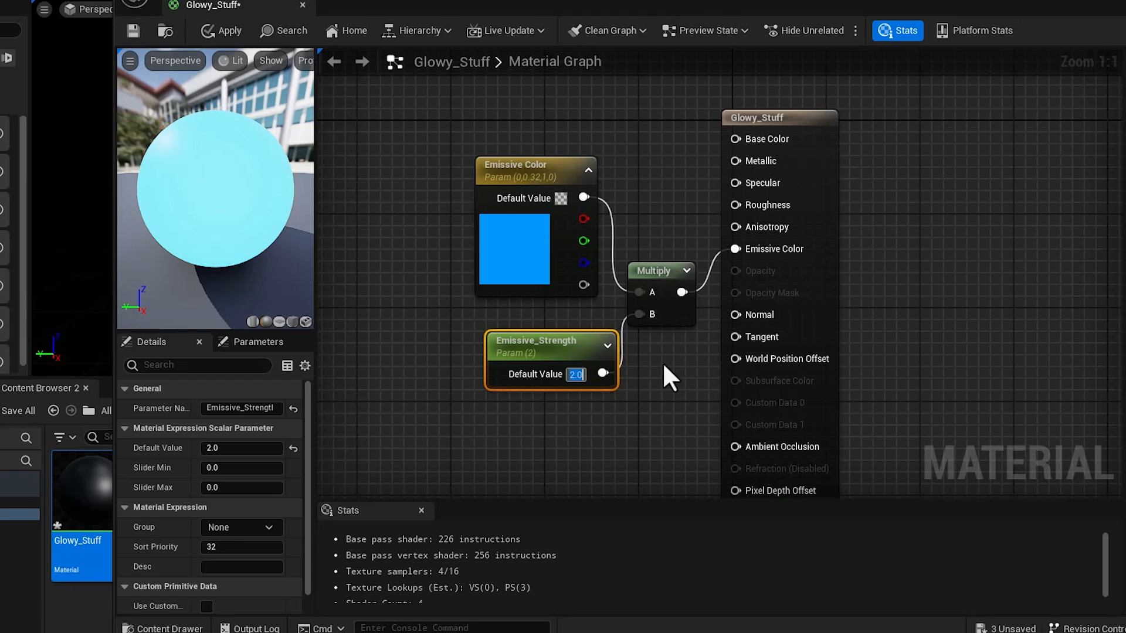
{"action": "type", "text": "10"}
{"action": "key", "text": "Return"}
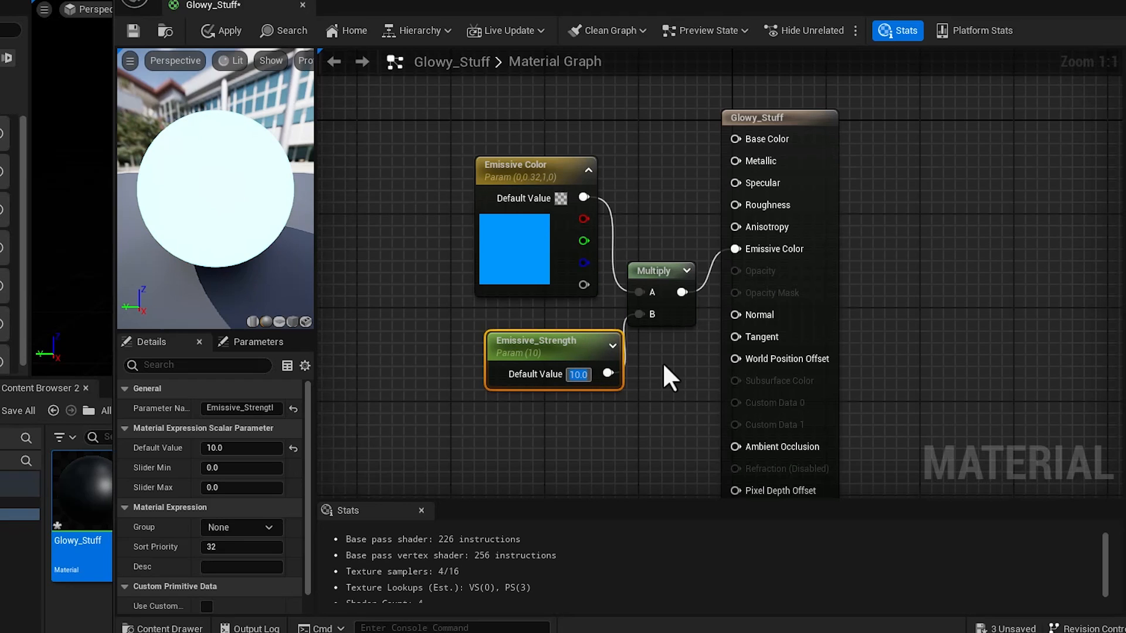
{"action": "type", "text": "5"}
{"action": "key", "text": "Return"}
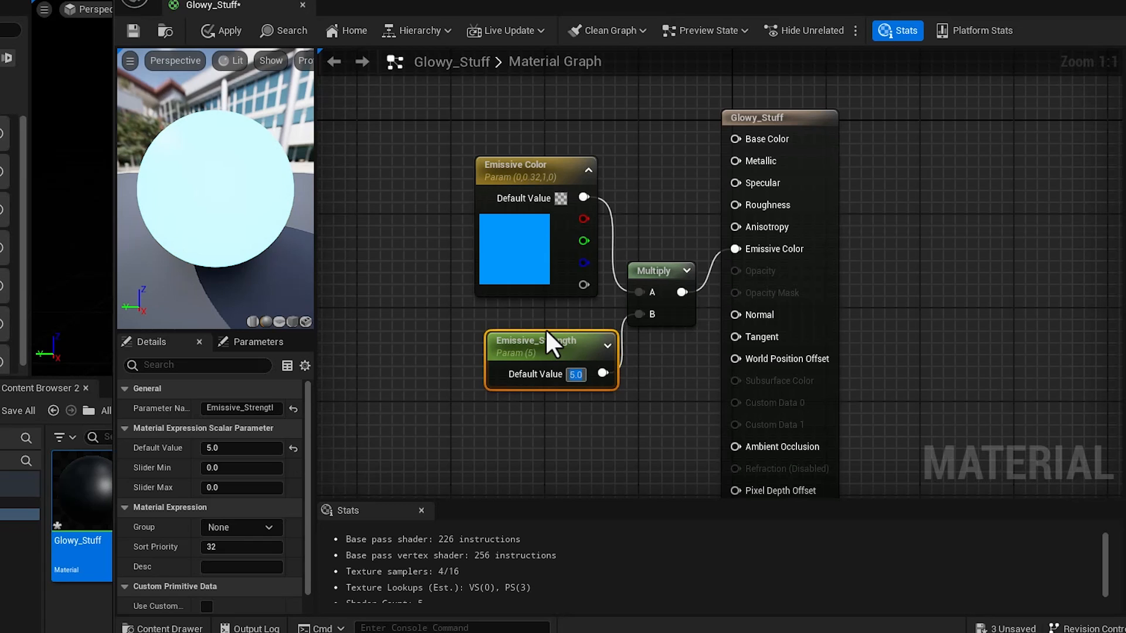
{"action": "left_click", "coordinate": [135, 30]}
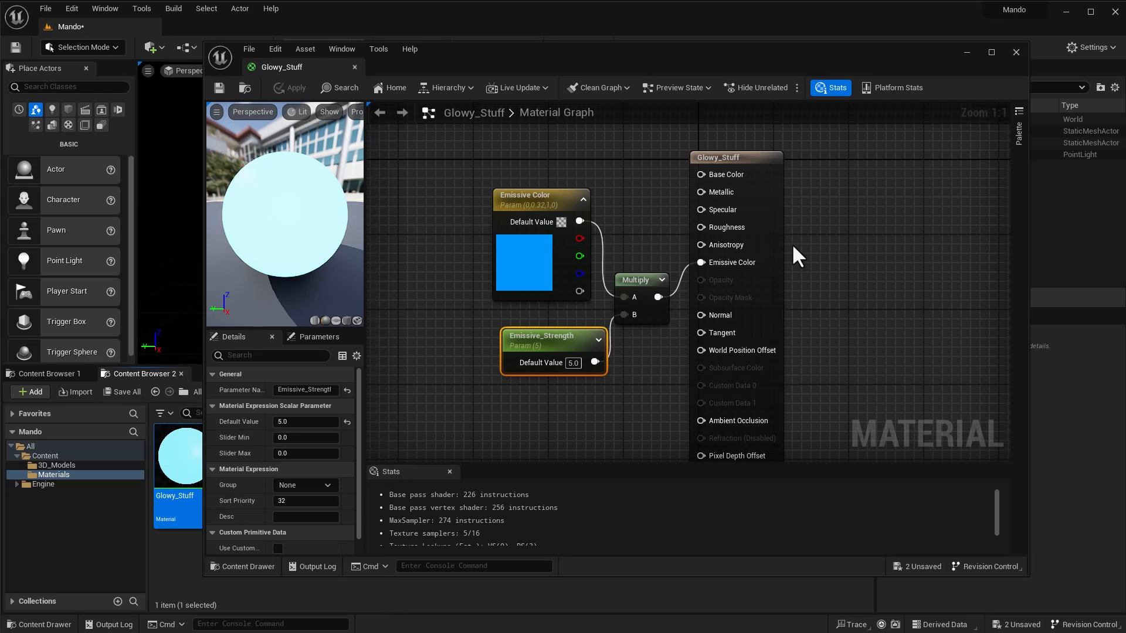
Step: Return to the level editor and create a material instance of Glowy_Stuff named Blue
{"action": "left_click", "coordinate": [967, 52]}
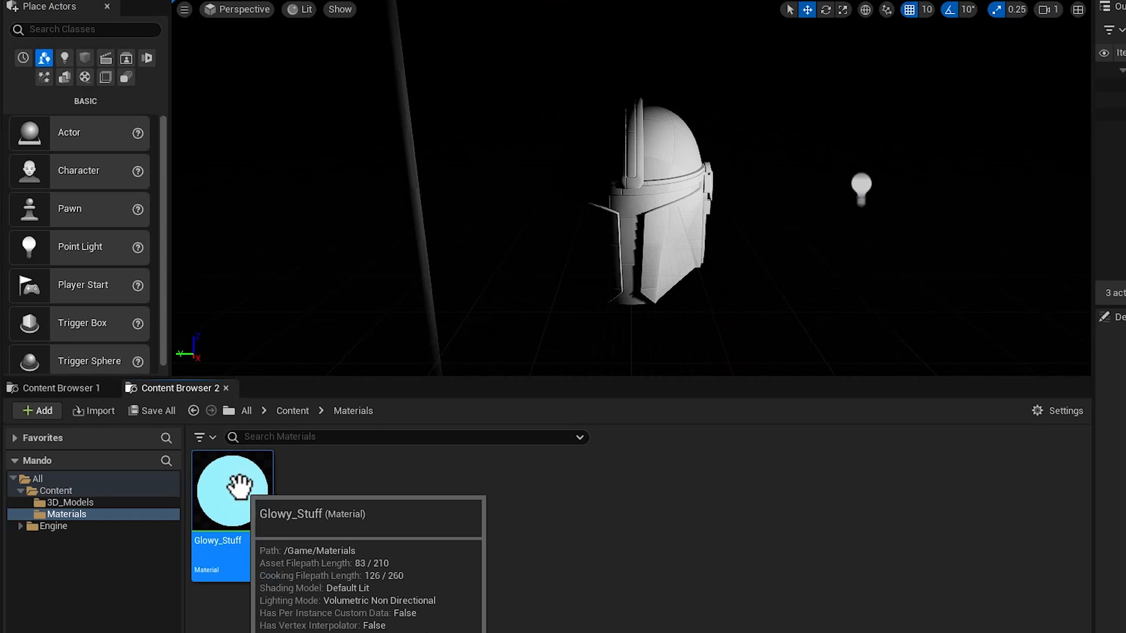
{"action": "right_click", "coordinate": [191, 450]}
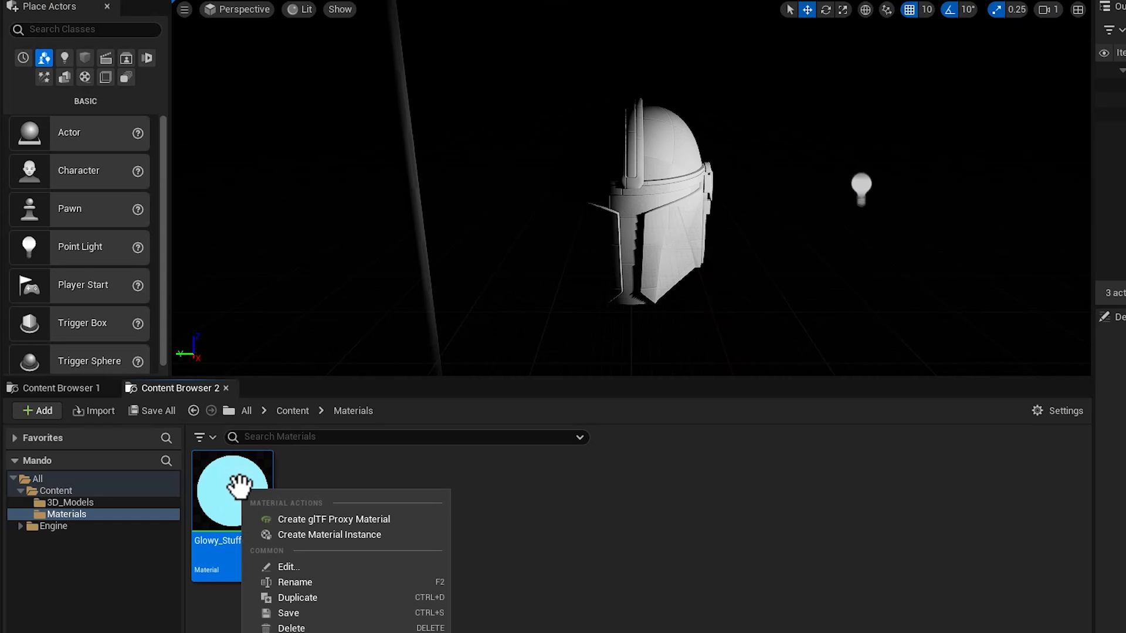
{"action": "left_click", "coordinate": [299, 534]}
{"action": "type", "text": "Blue"}
{"action": "key", "text": "Return"}
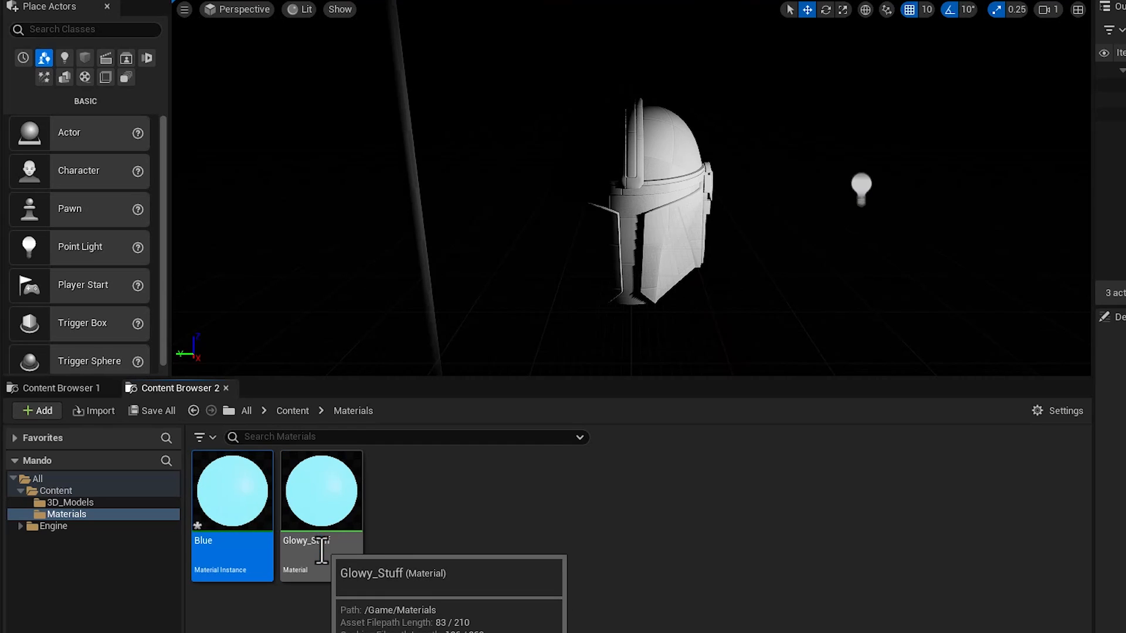
Step: Open the Blue instance, enable its Emissive_Strength override, and try a value of 0 before resetting it to the default
{"action": "double_click", "coordinate": [225, 503]}
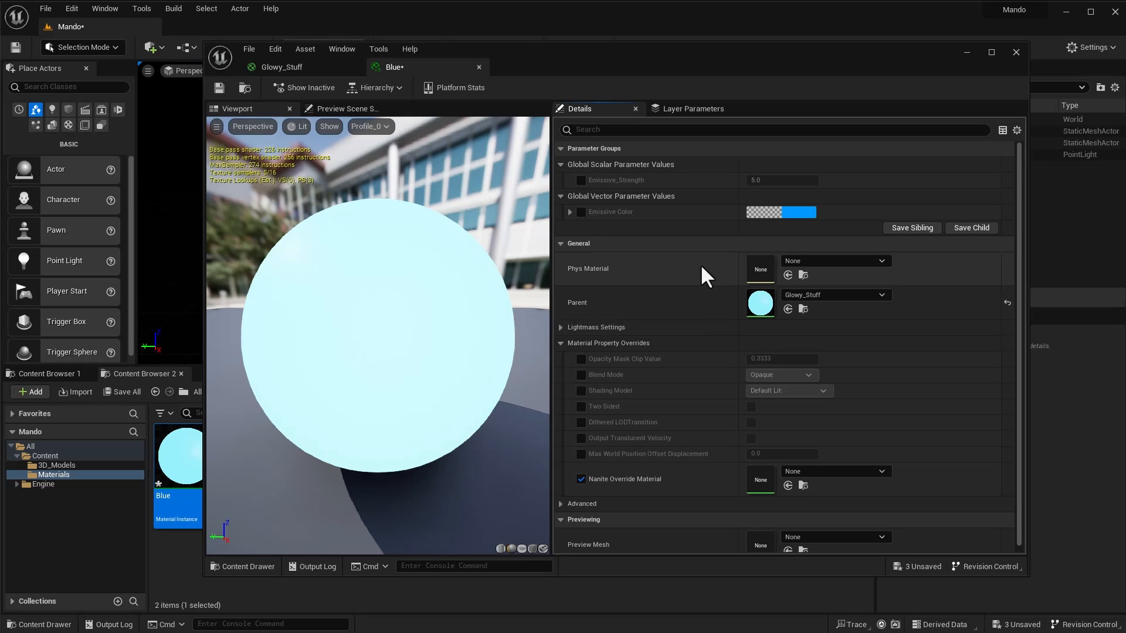
{"action": "left_click", "coordinate": [581, 180]}
{"action": "left_click_drag", "start_coordinate": [763, 180], "coordinate": [871, 175]}
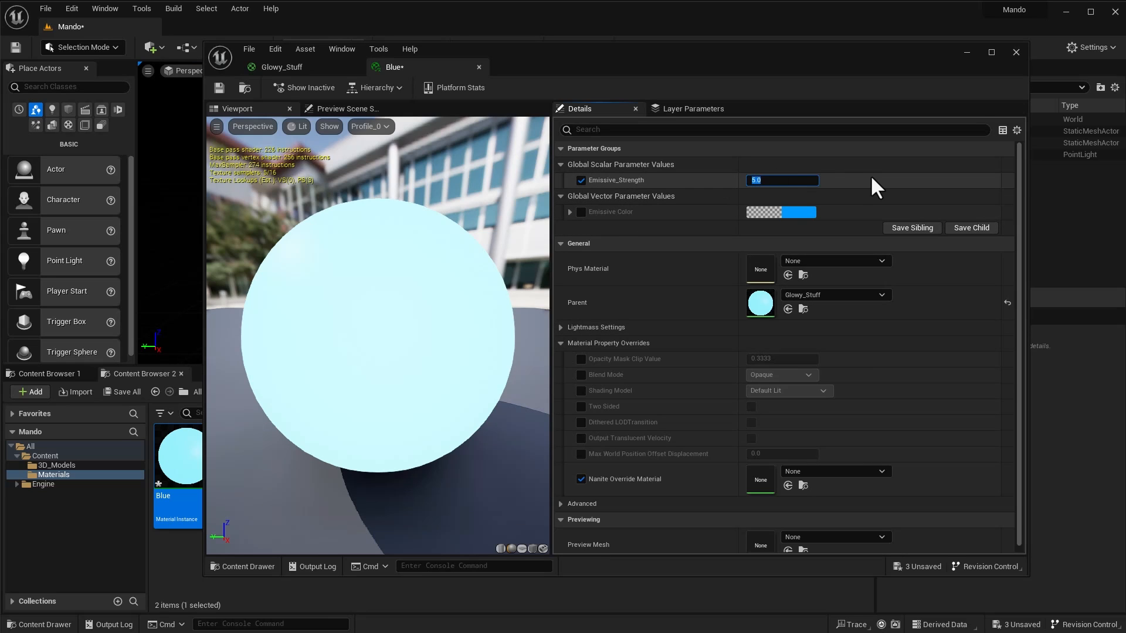
{"action": "type", "text": "0"}
{"action": "key", "text": "Return"}
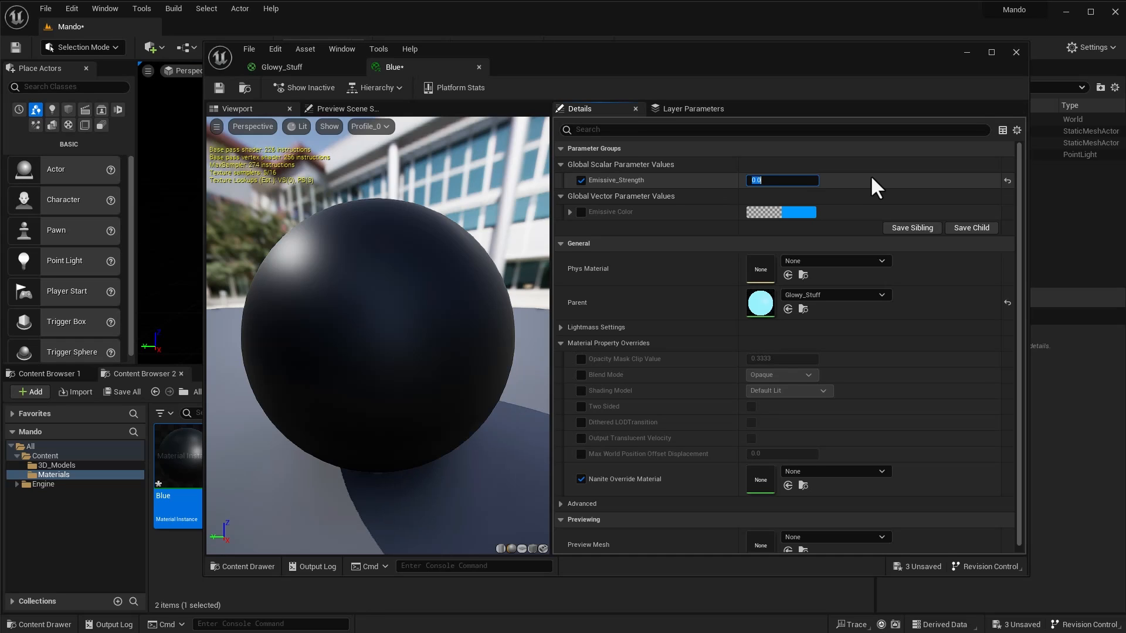
{"action": "left_click", "coordinate": [1007, 181]}
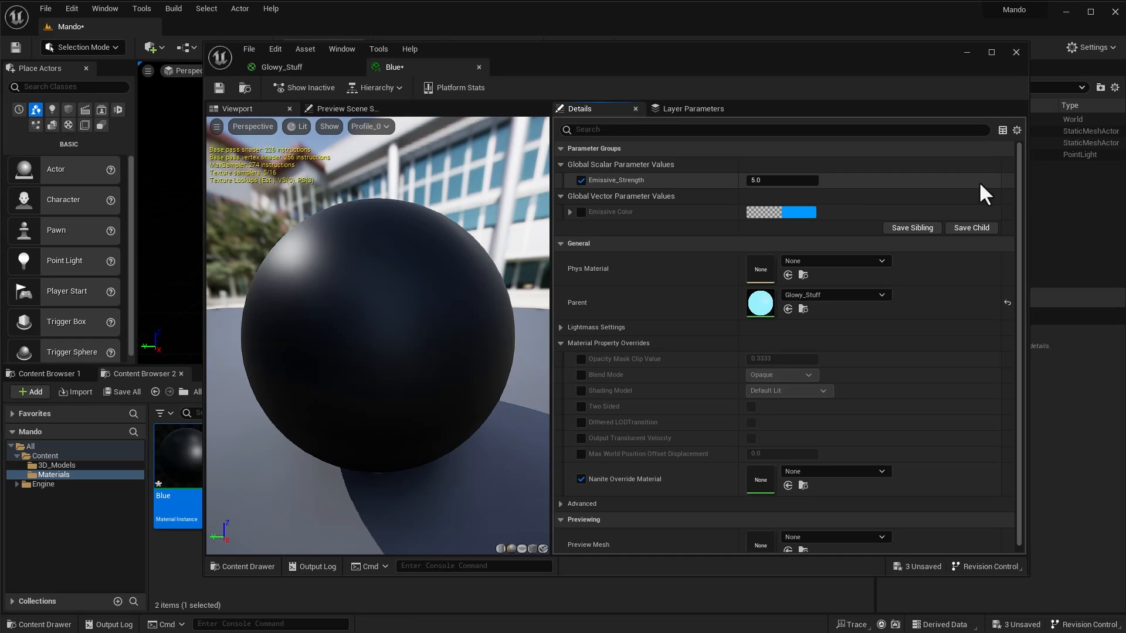
Step: Enable the Emissive Color override on Blue and preview an orange-red with a hue of about 6, then discard that colour
{"action": "left_click", "coordinate": [581, 211]}
{"action": "left_click", "coordinate": [797, 211]}
{"action": "mouse_move", "coordinate": [843, 292]}
{"action": "left_mouse_down"}
{"action": "mouse_move", "coordinate": [937, 309]}
{"action": "mouse_move", "coordinate": [921, 321]}
{"action": "left_mouse_up"}
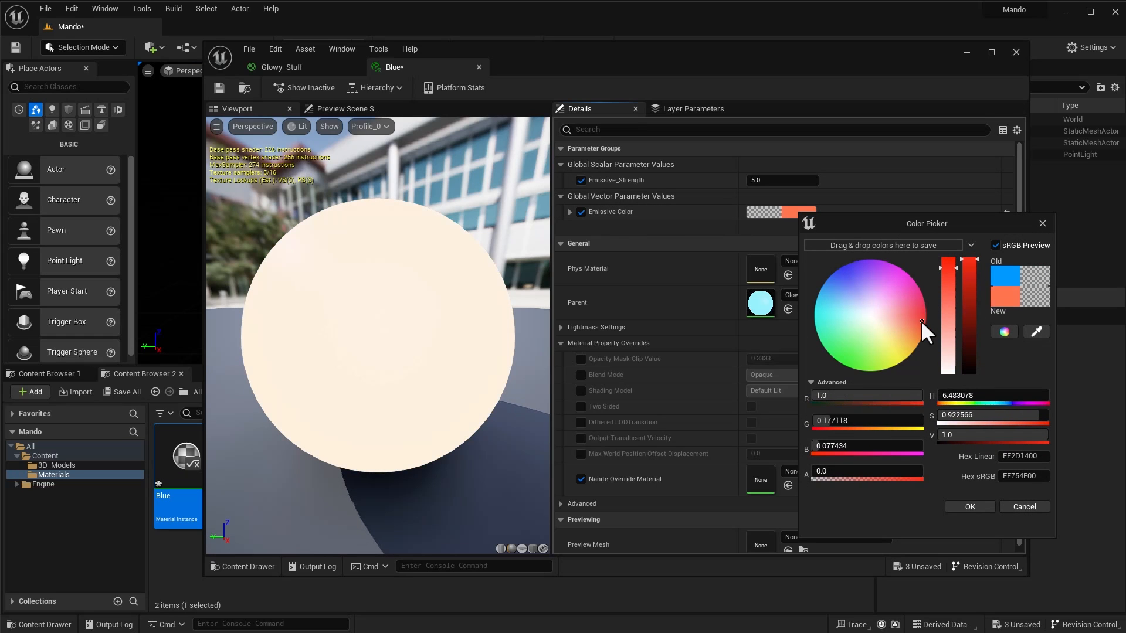
{"action": "left_click", "coordinate": [1027, 505]}
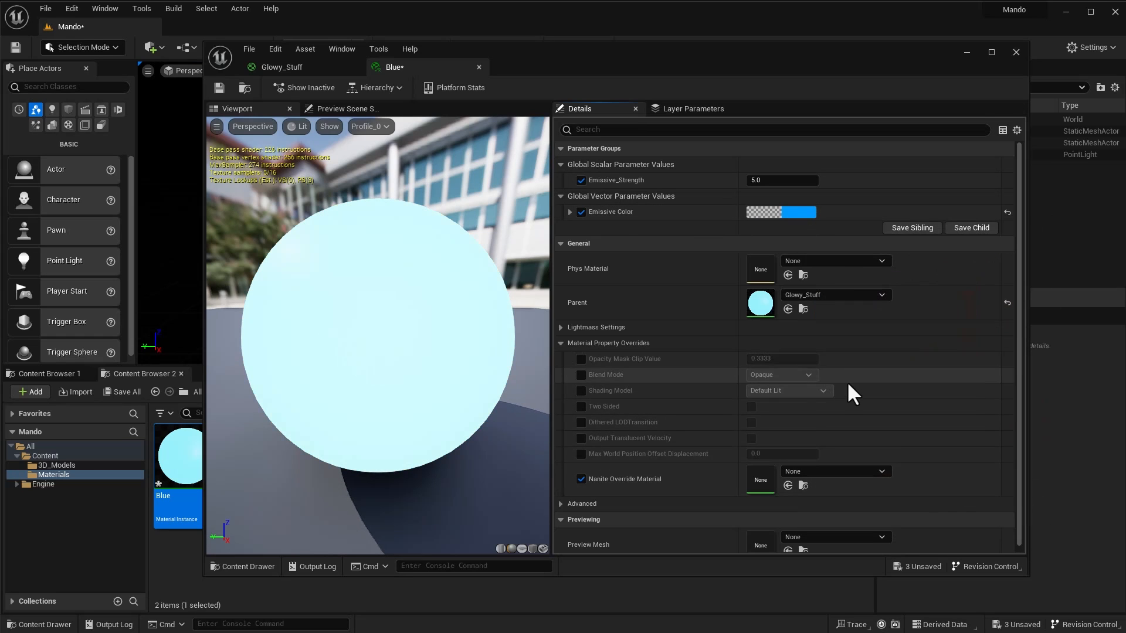
Step: Save the Blue instance and apply it to the cylinder tube in the level
{"action": "left_click", "coordinate": [222, 89]}
{"action": "left_click", "coordinate": [966, 52]}
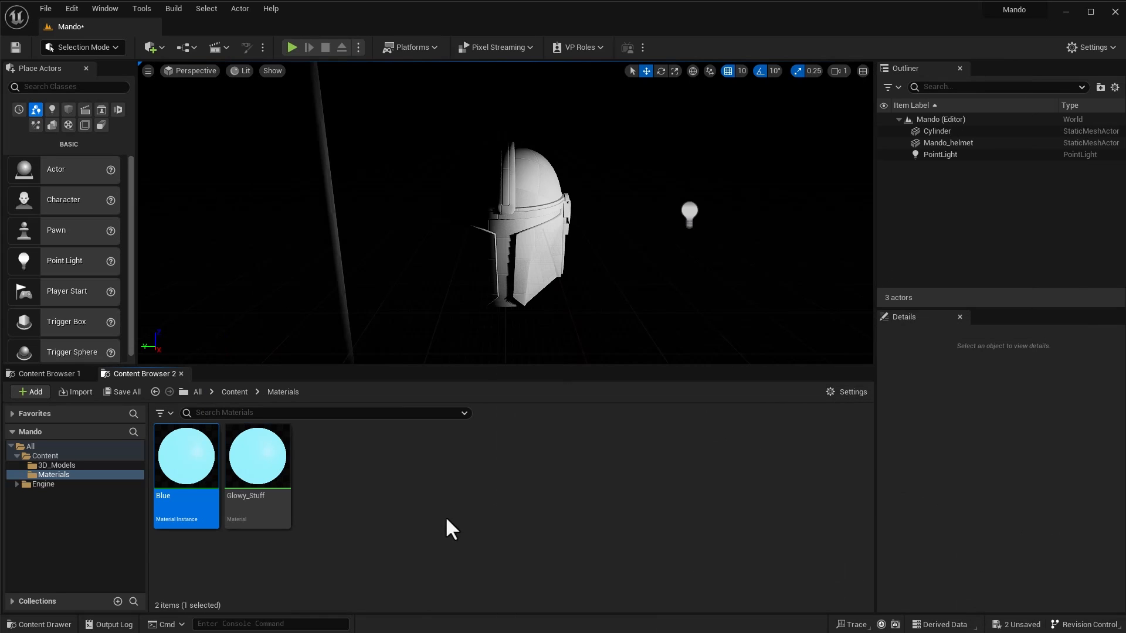
{"action": "left_click_drag", "start_coordinate": [196, 448], "coordinate": [332, 233]}
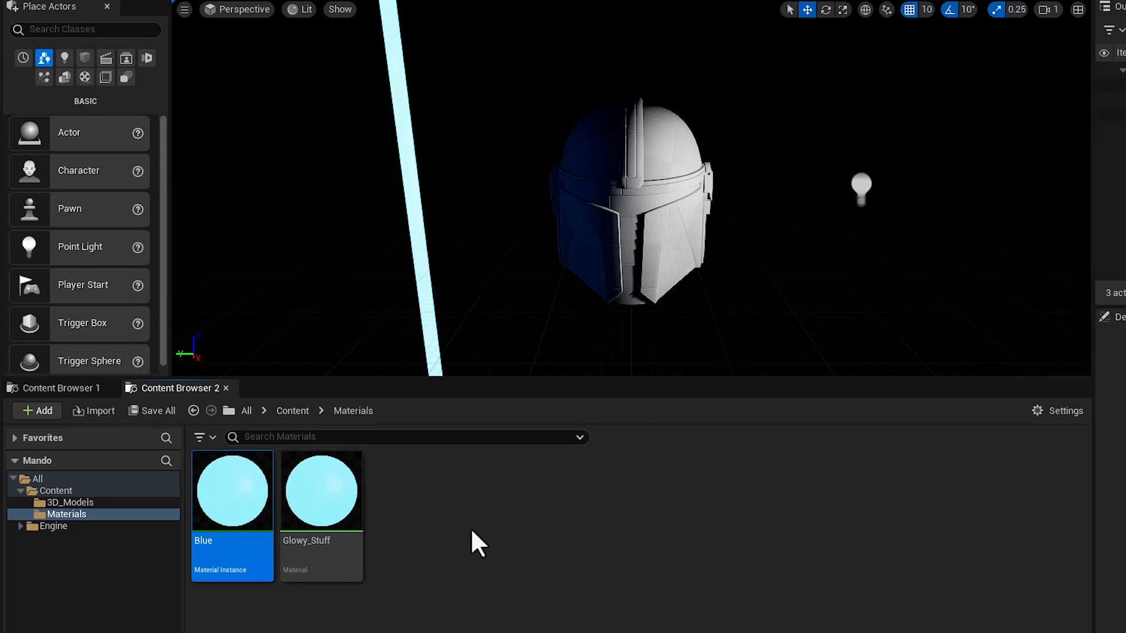
Step: Create a new material named Metal in the Materials folder and open it for editing
{"action": "right_click", "coordinate": [378, 486]}
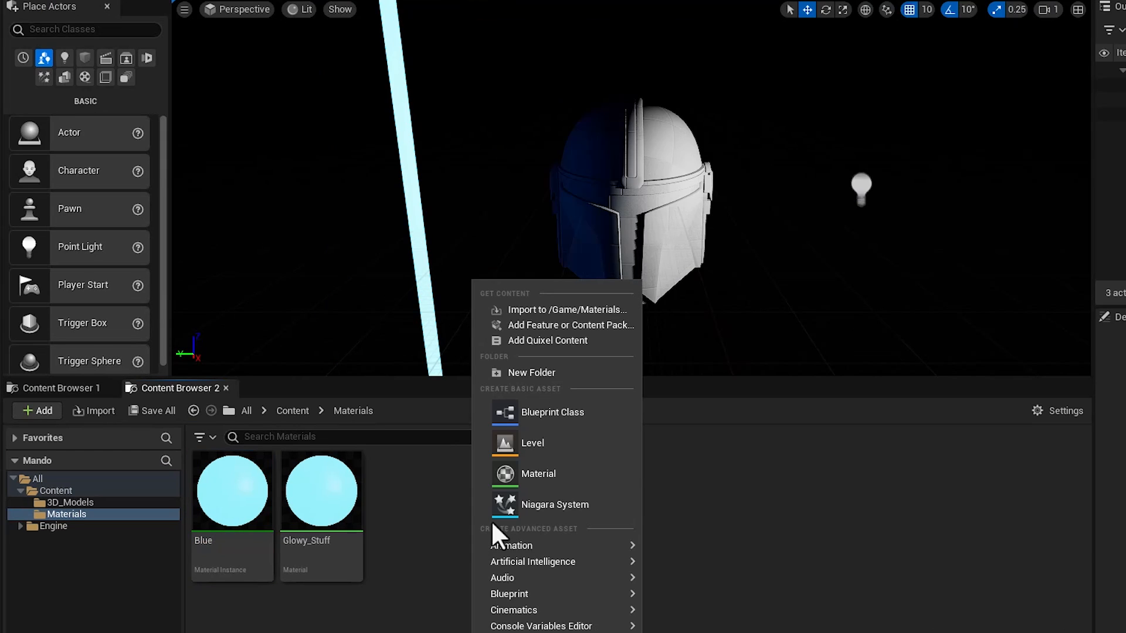
{"action": "left_click", "coordinate": [540, 478]}
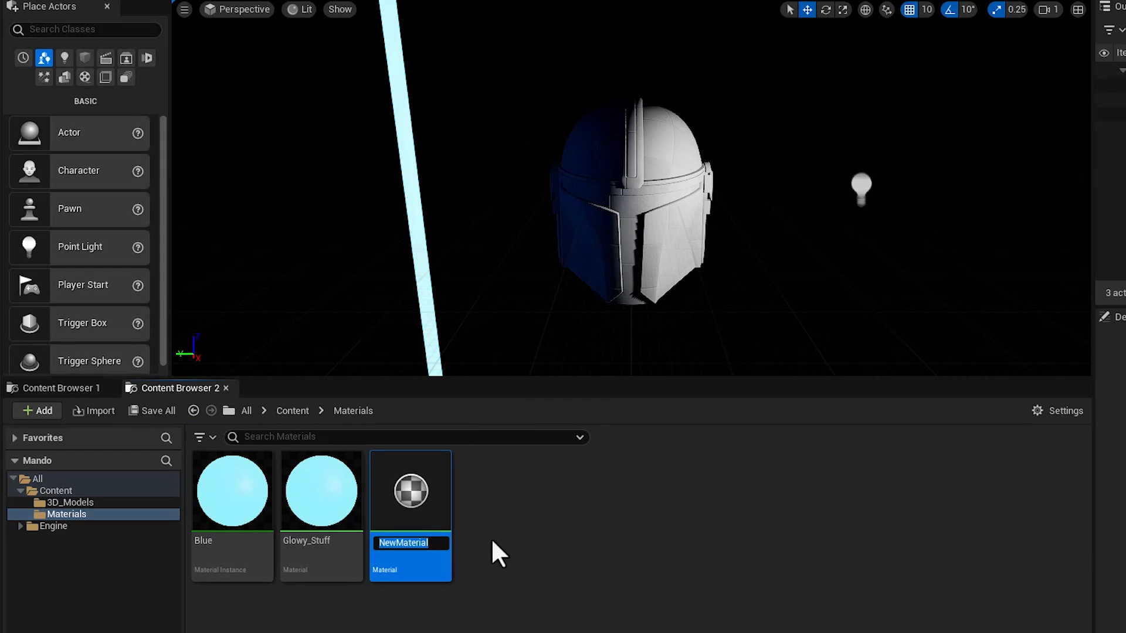
{"action": "type", "text": "Metal"}
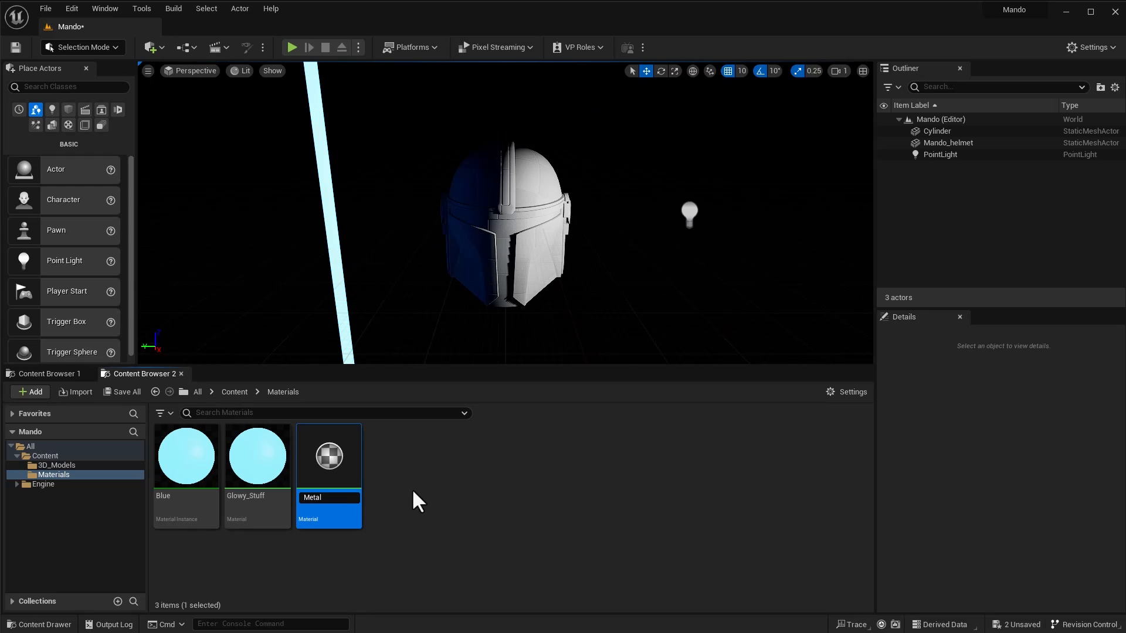
{"action": "key", "text": "Return"}
{"action": "double_click", "coordinate": [329, 457]}
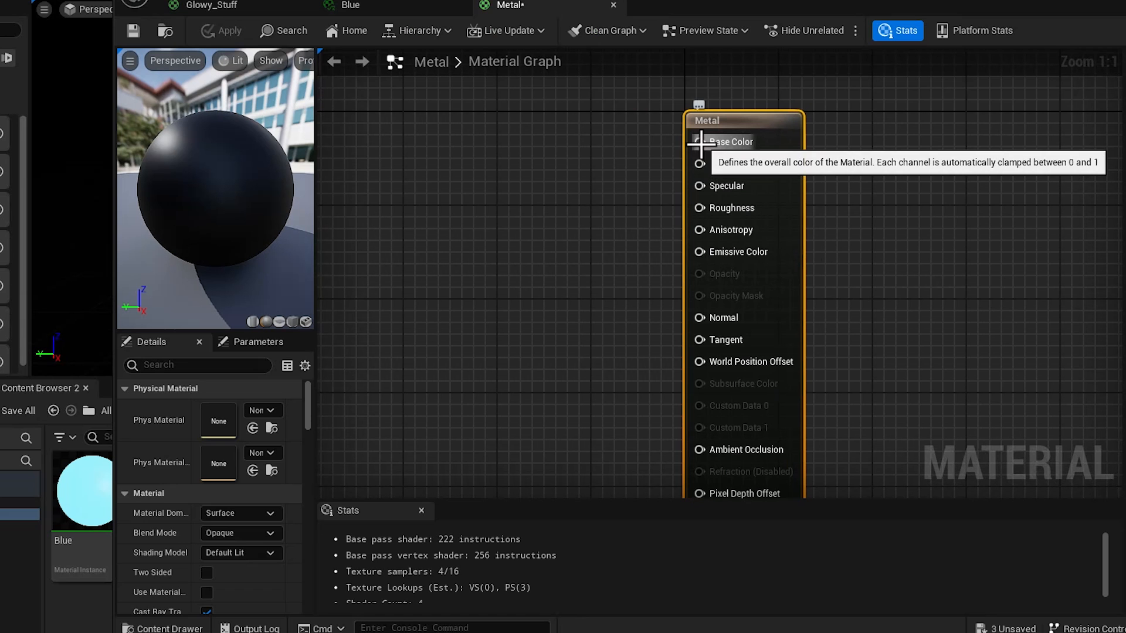
Step: Promote the Metal material's Base Color to a parameter, set it to white with a value of 1, and move its node clear
{"action": "right_click", "coordinate": [673, 177]}
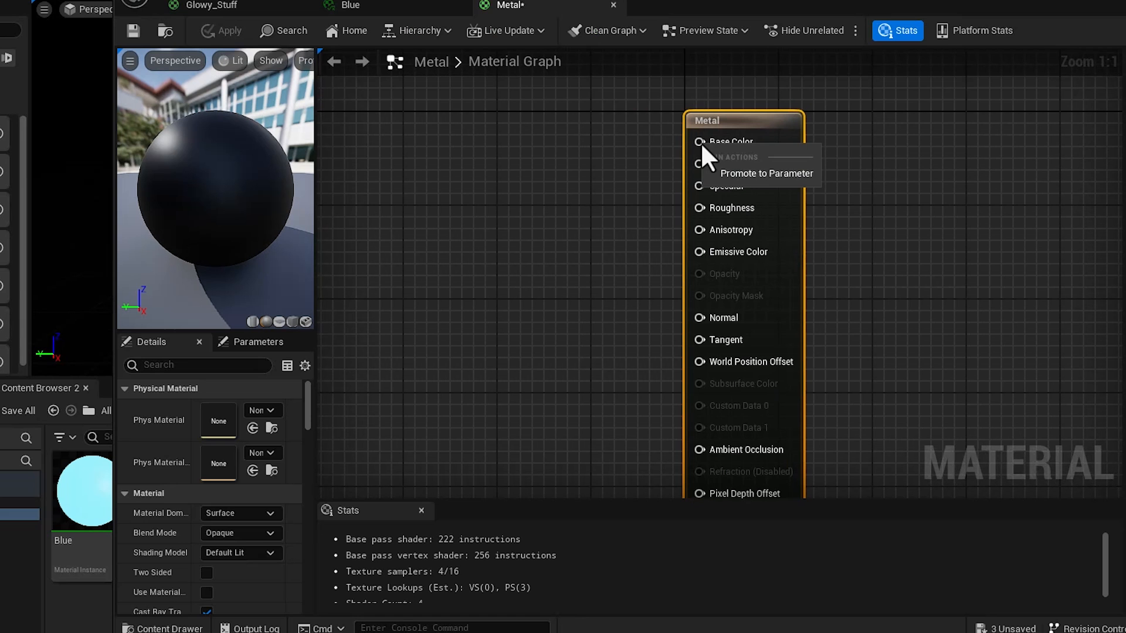
{"action": "left_click", "coordinate": [737, 171]}
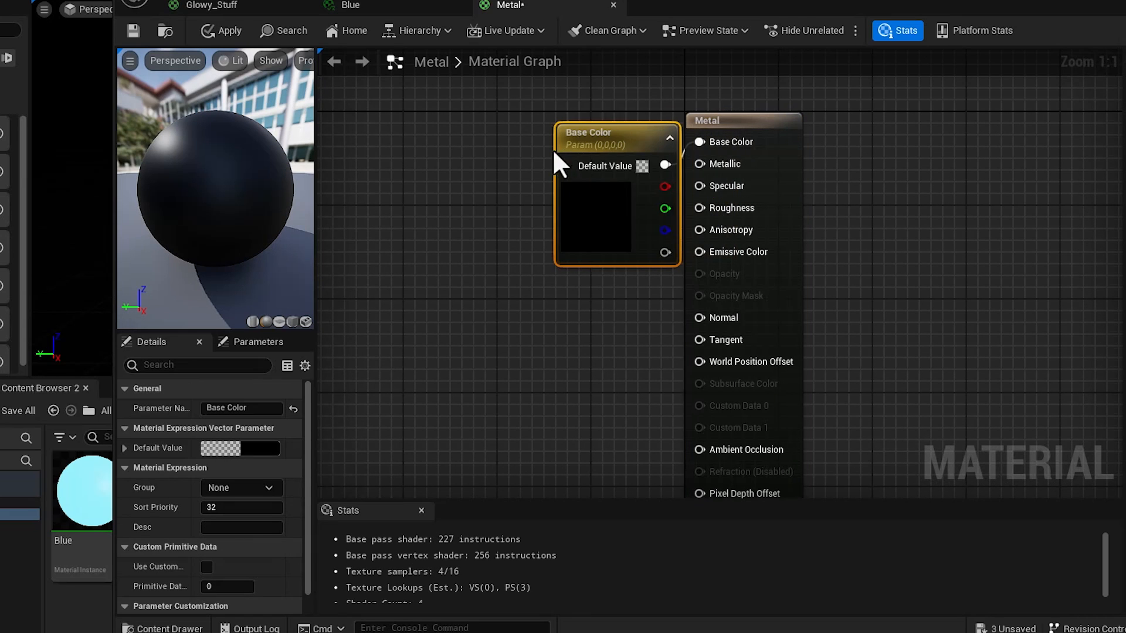
{"action": "left_click_drag", "start_coordinate": [555, 154], "coordinate": [507, 165]}
{"action": "double_click", "coordinate": [556, 231]}
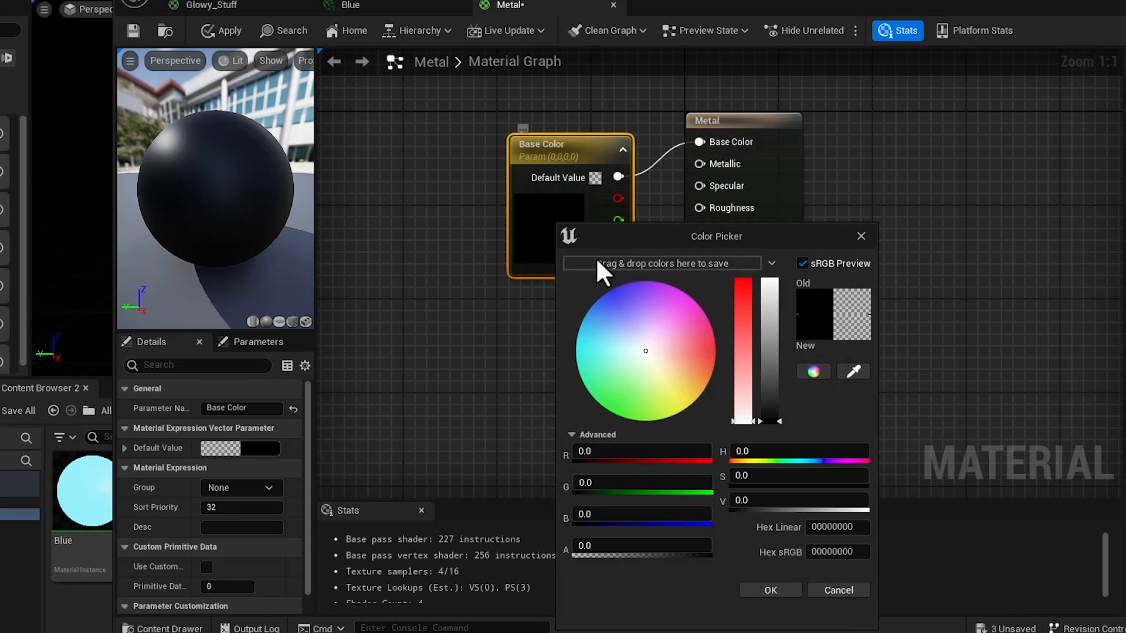
{"action": "left_click_drag", "start_coordinate": [769, 410], "coordinate": [770, 280]}
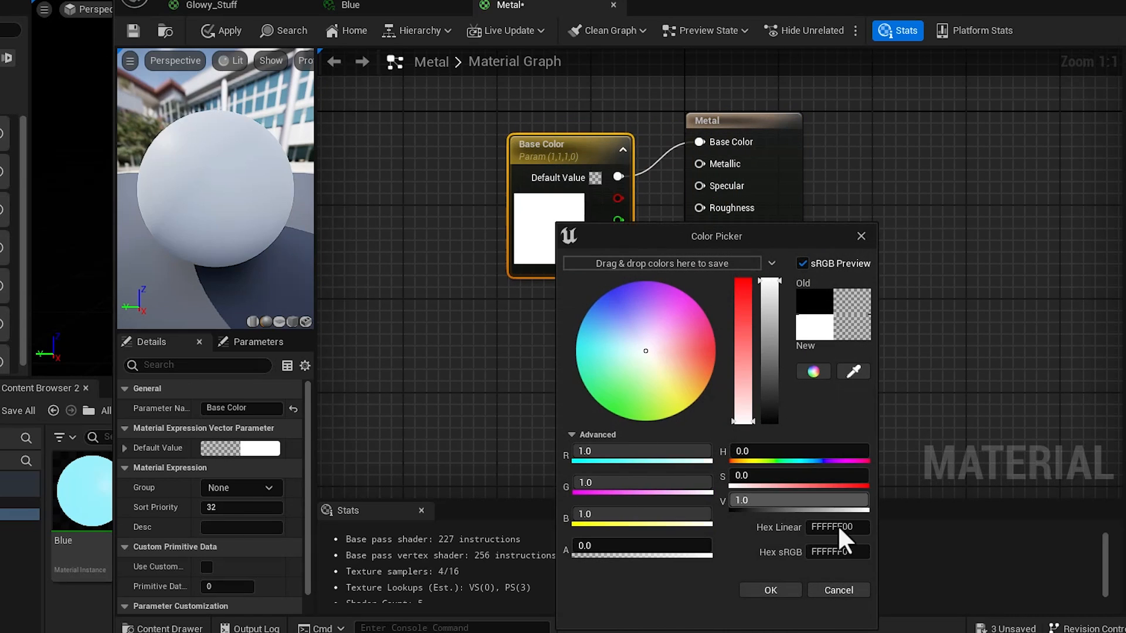
{"action": "left_click", "coordinate": [770, 589]}
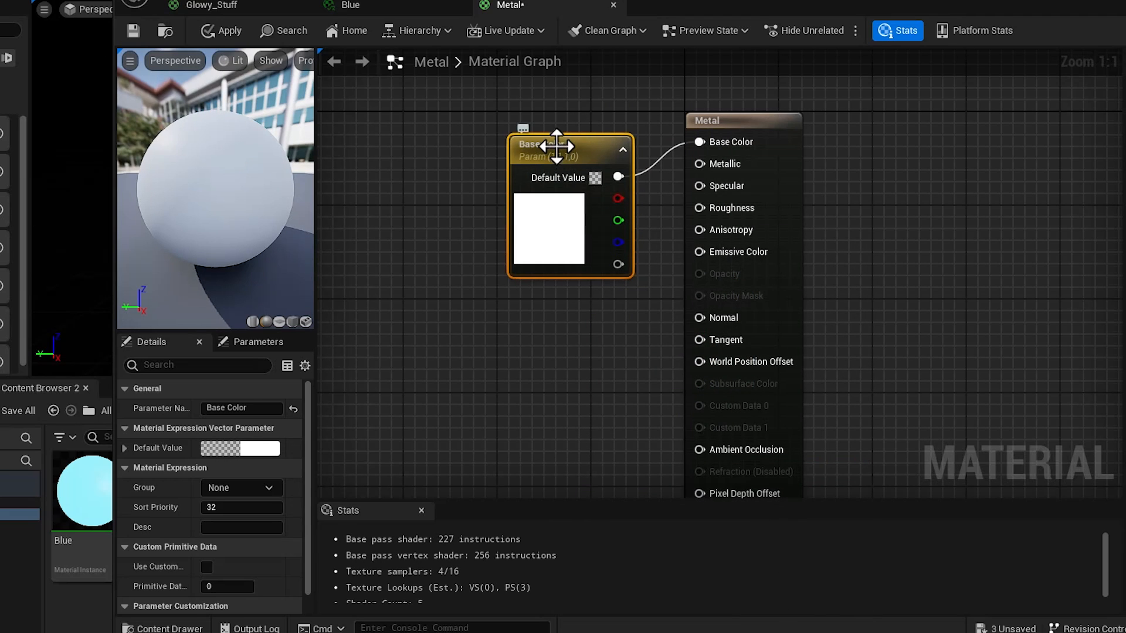
{"action": "left_click_drag", "start_coordinate": [556, 146], "coordinate": [520, 123]}
{"action": "double_click", "coordinate": [521, 123]}
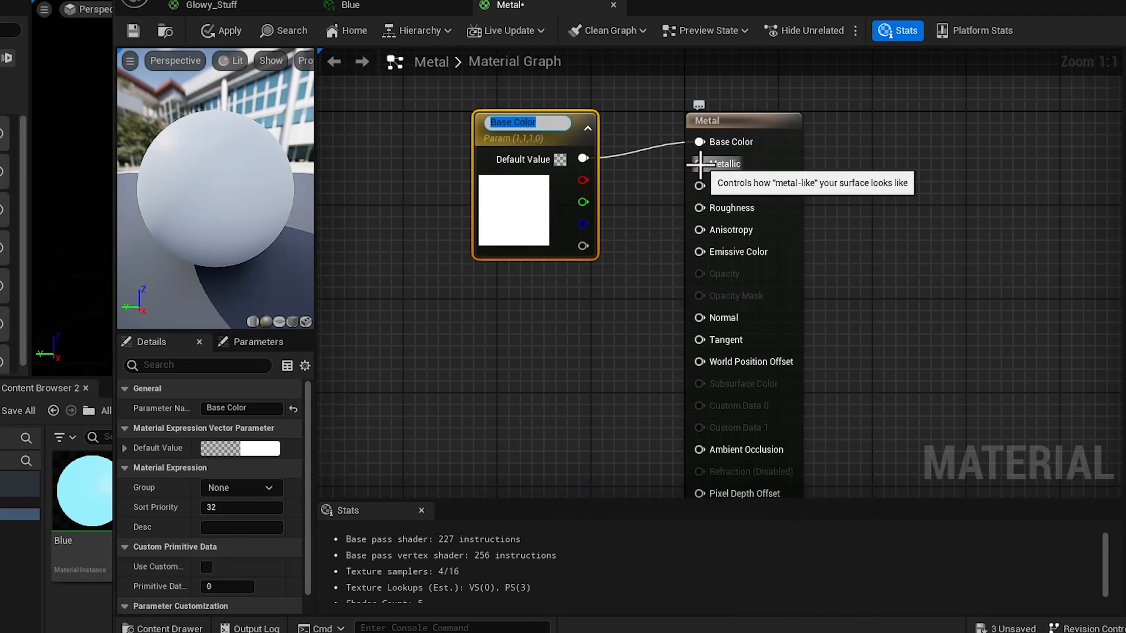
Step: Promote the Metallic input to a parameter with a default value of 1 and place its node beneath Base Color
{"action": "right_click", "coordinate": [700, 164]}
{"action": "left_click", "coordinate": [727, 192]}
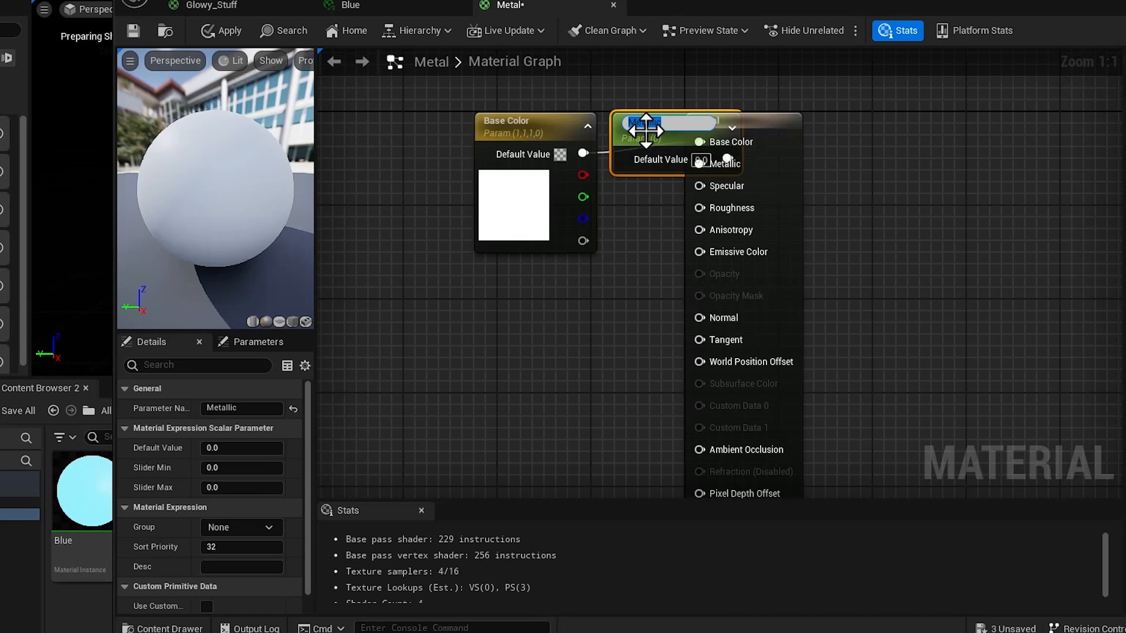
{"action": "left_click_drag", "start_coordinate": [613, 128], "coordinate": [497, 292]}
{"action": "left_click", "coordinate": [586, 319]}
{"action": "type", "text": "1"}
{"action": "key", "text": "Return"}
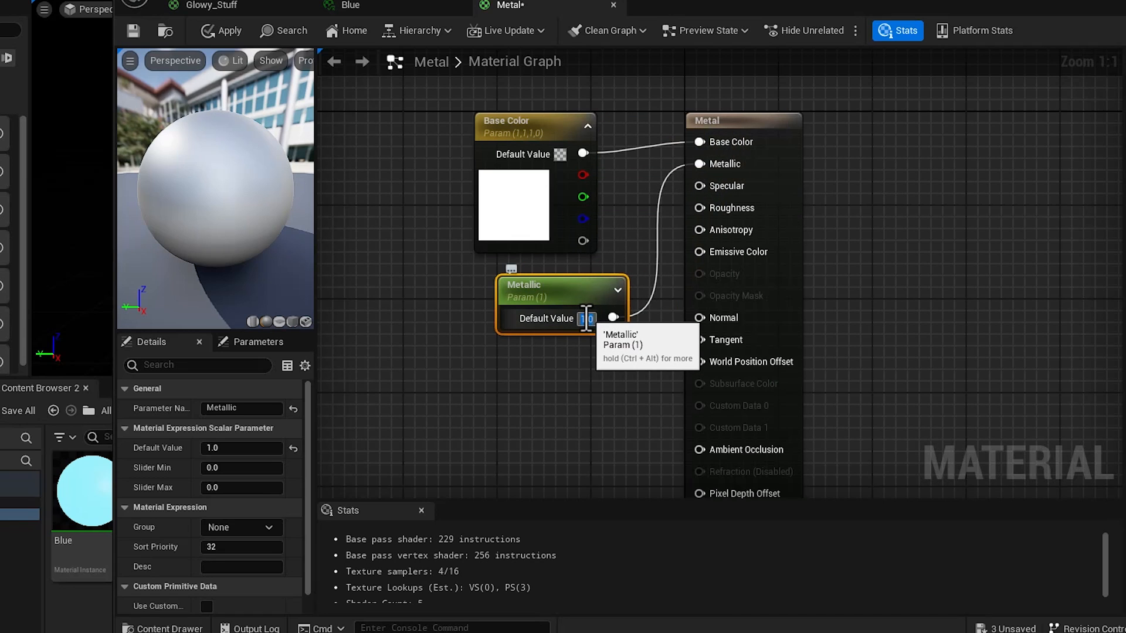
{"action": "left_click_drag", "start_coordinate": [215, 200], "coordinate": [311, 212]}
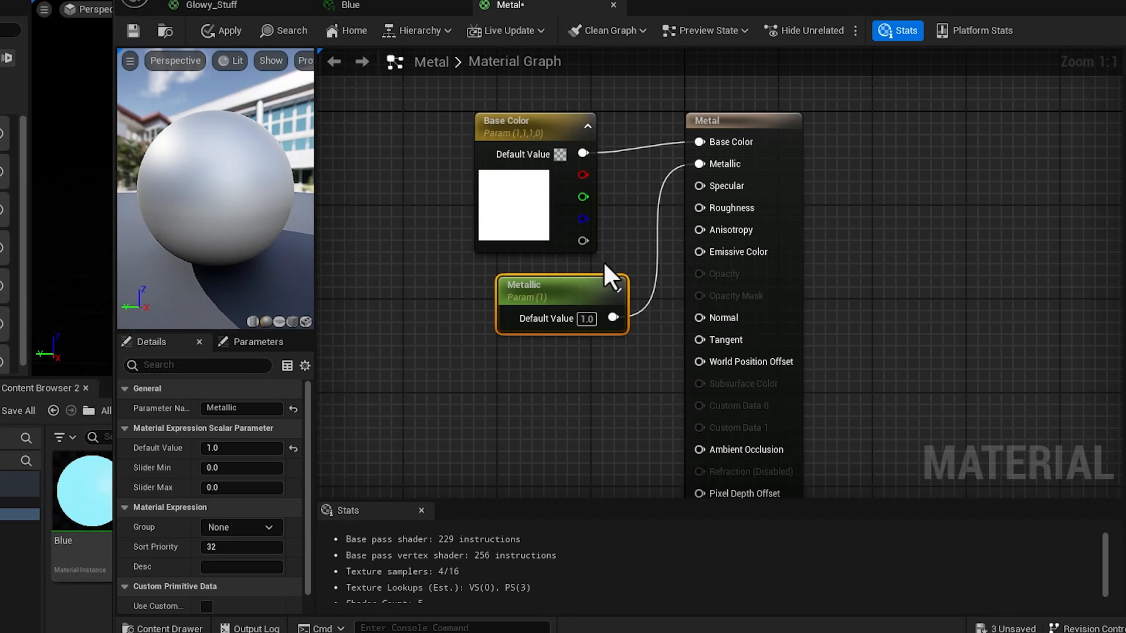
{"action": "left_click_drag", "start_coordinate": [562, 277], "coordinate": [512, 252]}
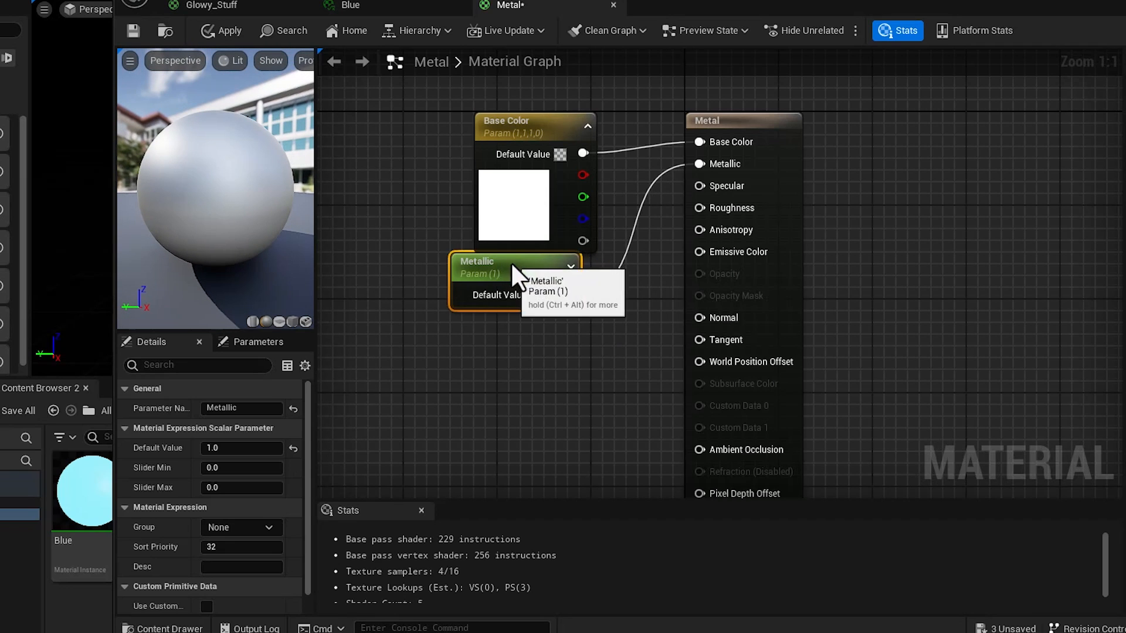
Step: Promote the Roughness input to a parameter placed below Metallic, try a default of 0.2, and settle on 0.15
{"action": "right_click", "coordinate": [700, 208]}
{"action": "left_click", "coordinate": [733, 238]}
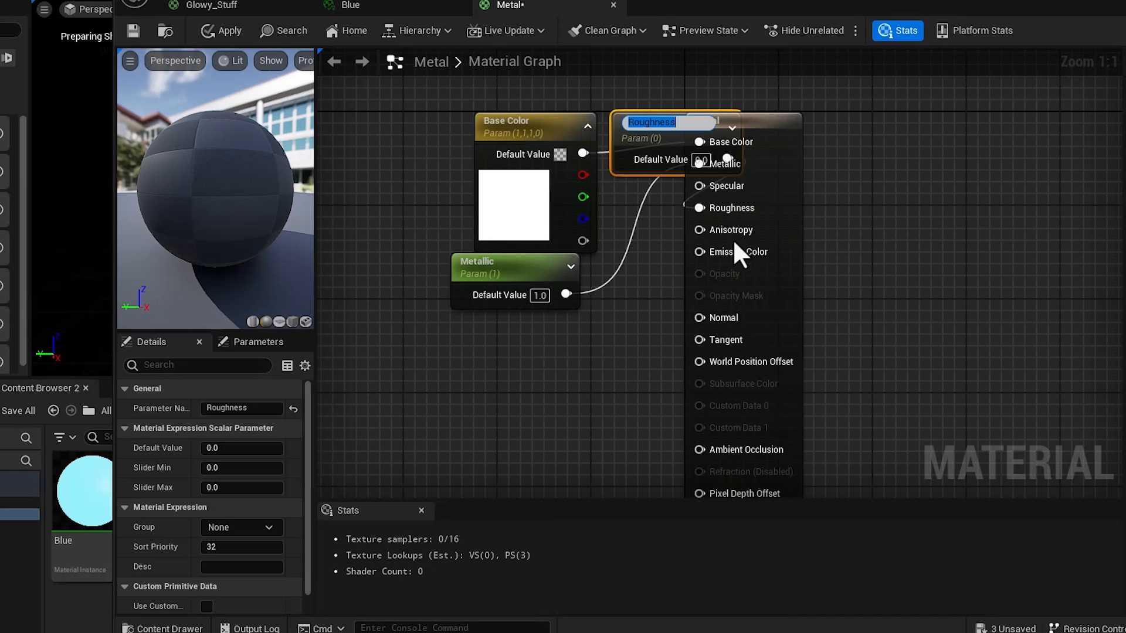
{"action": "left_click_drag", "start_coordinate": [648, 138], "coordinate": [464, 350]}
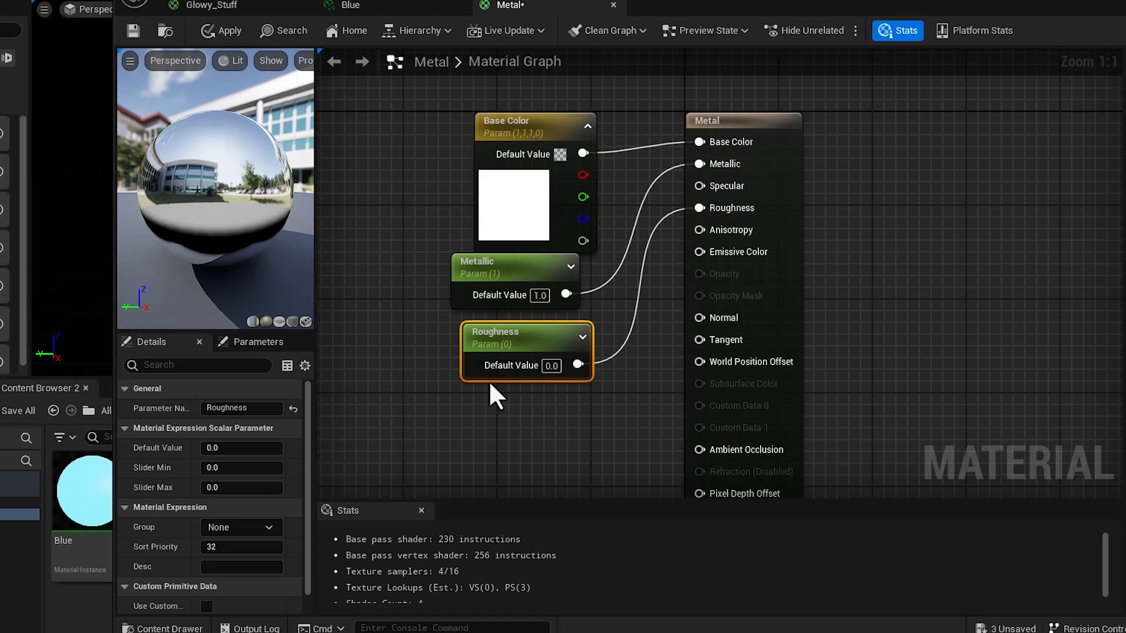
{"action": "left_click", "coordinate": [551, 366]}
{"action": "type", "text": "0.2"}
{"action": "key", "text": "Return"}
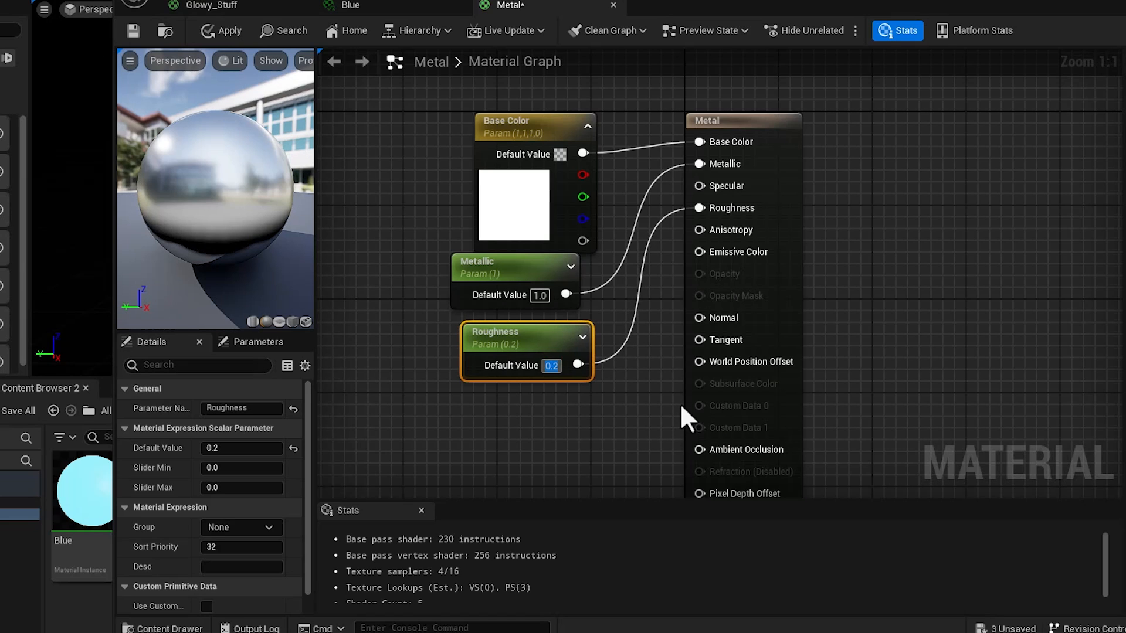
{"action": "type", "text": "0.15"}
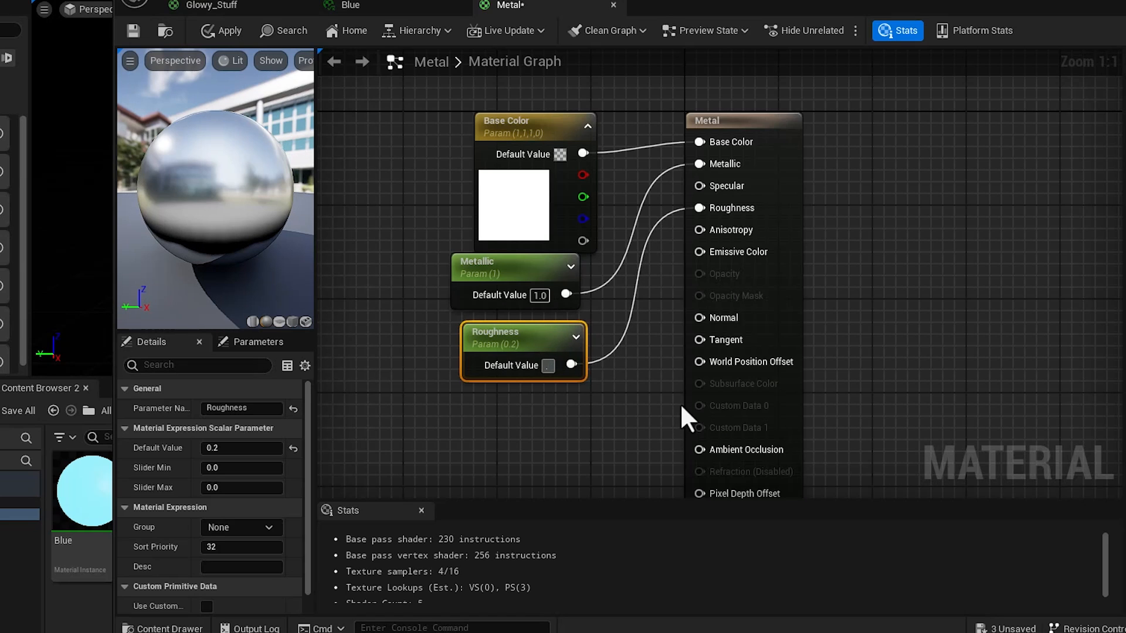
{"action": "key", "text": "Return"}
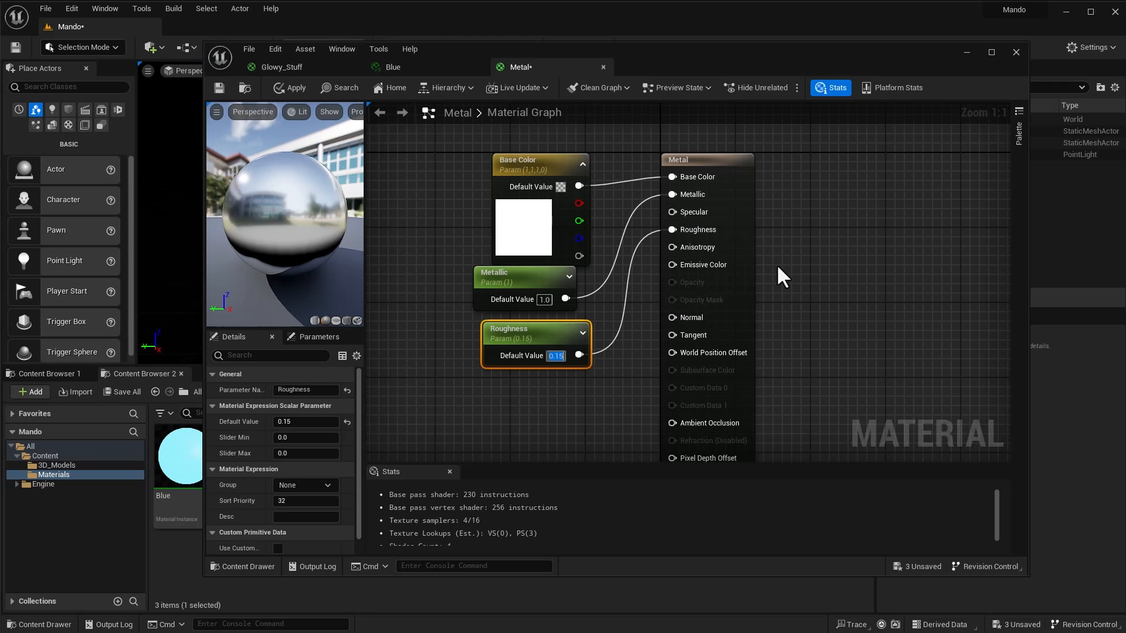
Step: Save the Metal material and return to the level editor
{"action": "left_click", "coordinate": [676, 130]}
{"action": "key", "text": "ctrl+s"}
{"action": "left_click", "coordinate": [966, 53]}
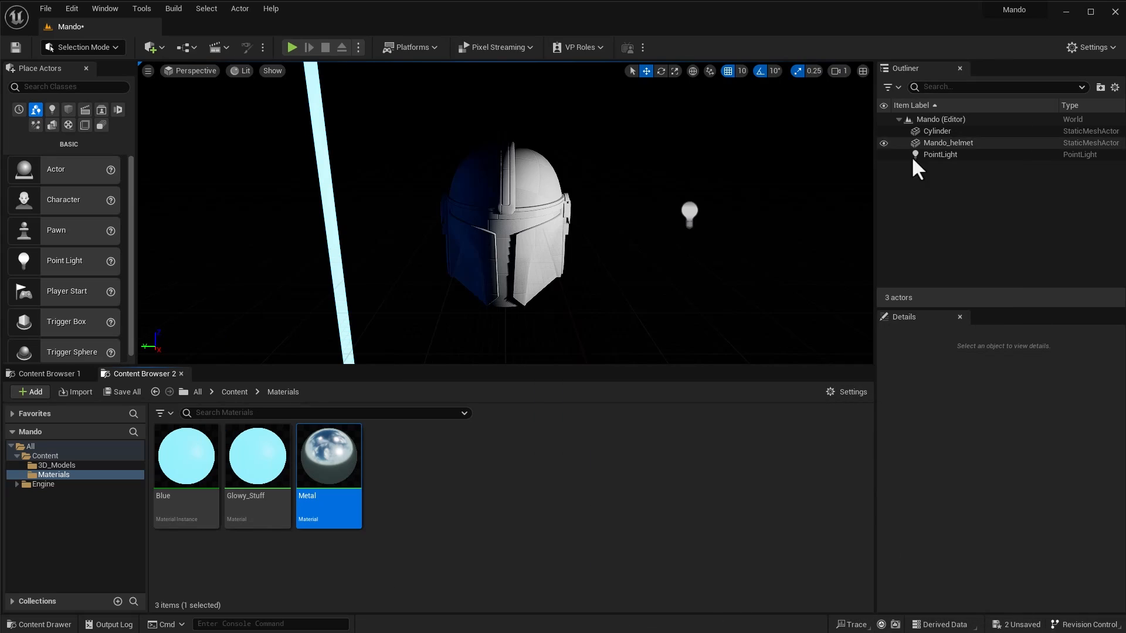
Step: Create a material instance of Metal, keep the name Metal_Inst, and apply it to the Mando helmet
{"action": "right_click", "coordinate": [344, 451]}
{"action": "left_click", "coordinate": [377, 495]}
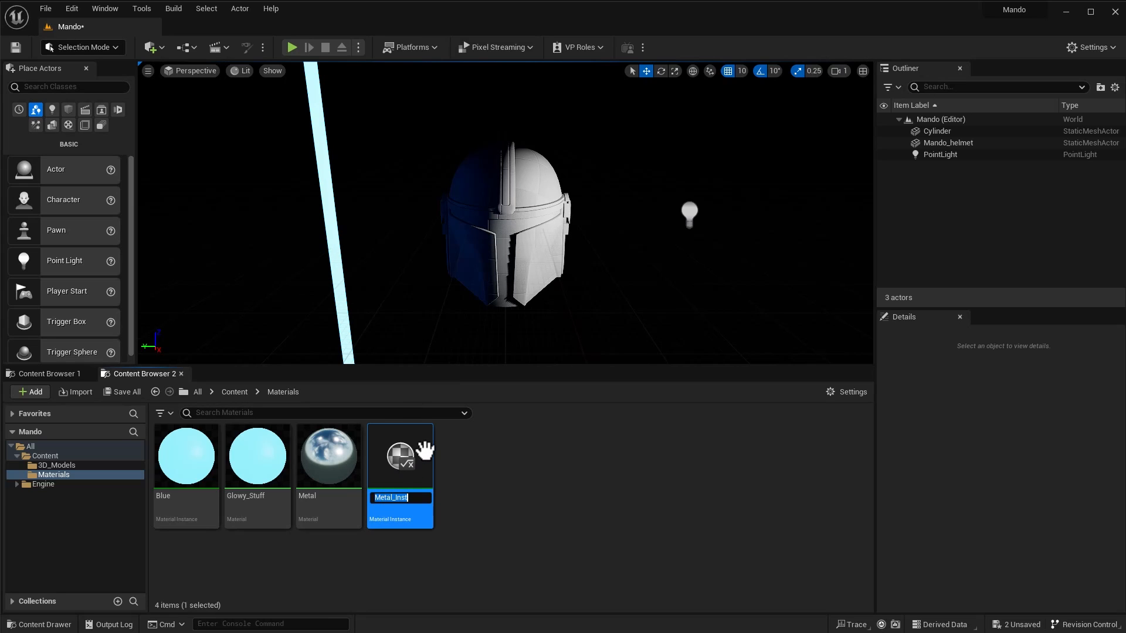
{"action": "key", "text": "Return"}
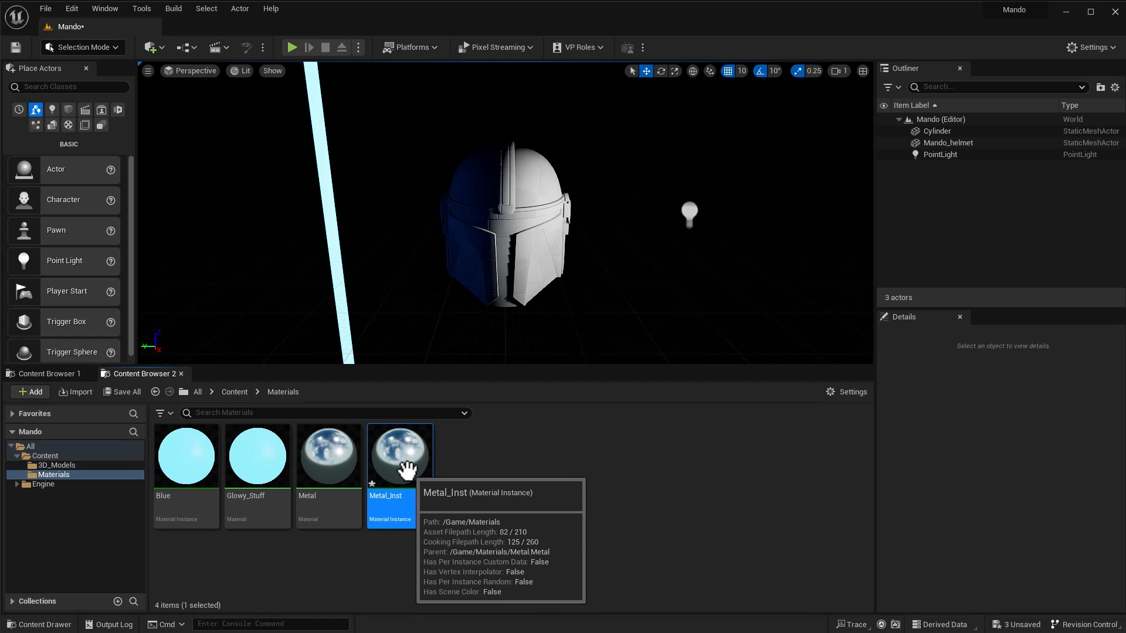
{"action": "left_click_drag", "start_coordinate": [398, 470], "coordinate": [502, 264]}
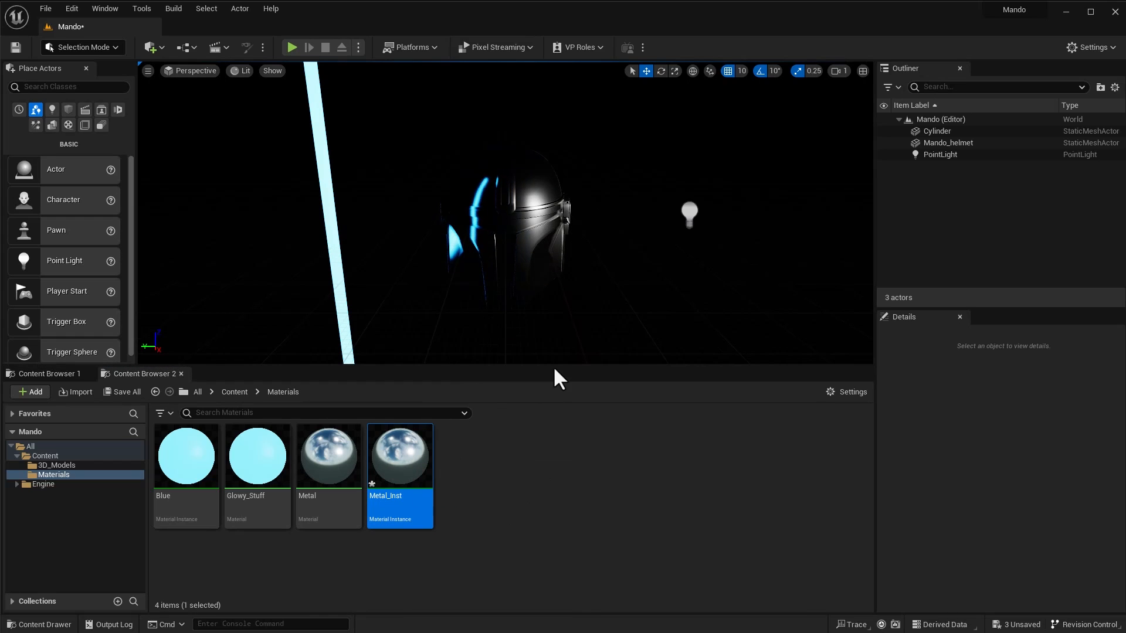
Step: Delete the point light and switch the viewport to Path Tracing with a closer view of the helmet
{"action": "left_click", "coordinate": [686, 211]}
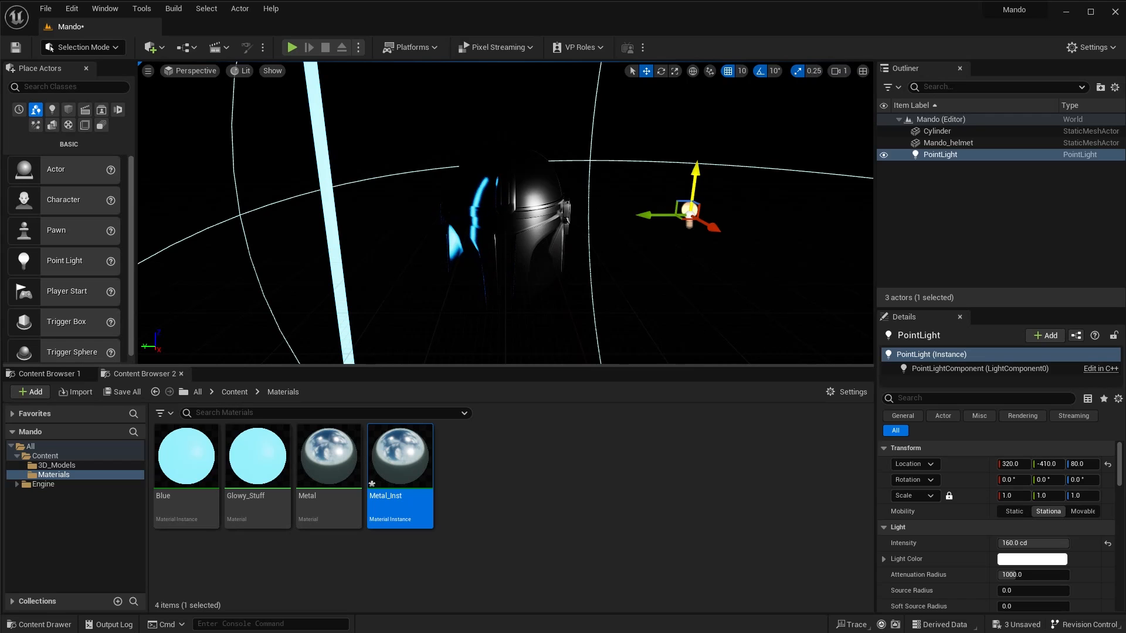
{"action": "key", "text": "Delete"}
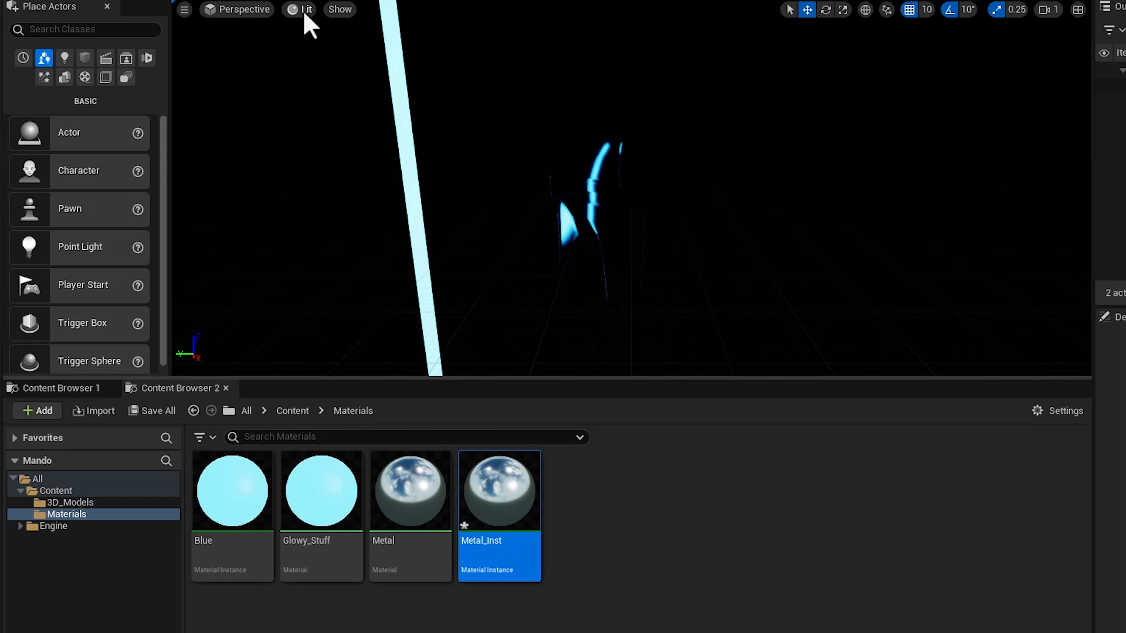
{"action": "left_click", "coordinate": [243, 71]}
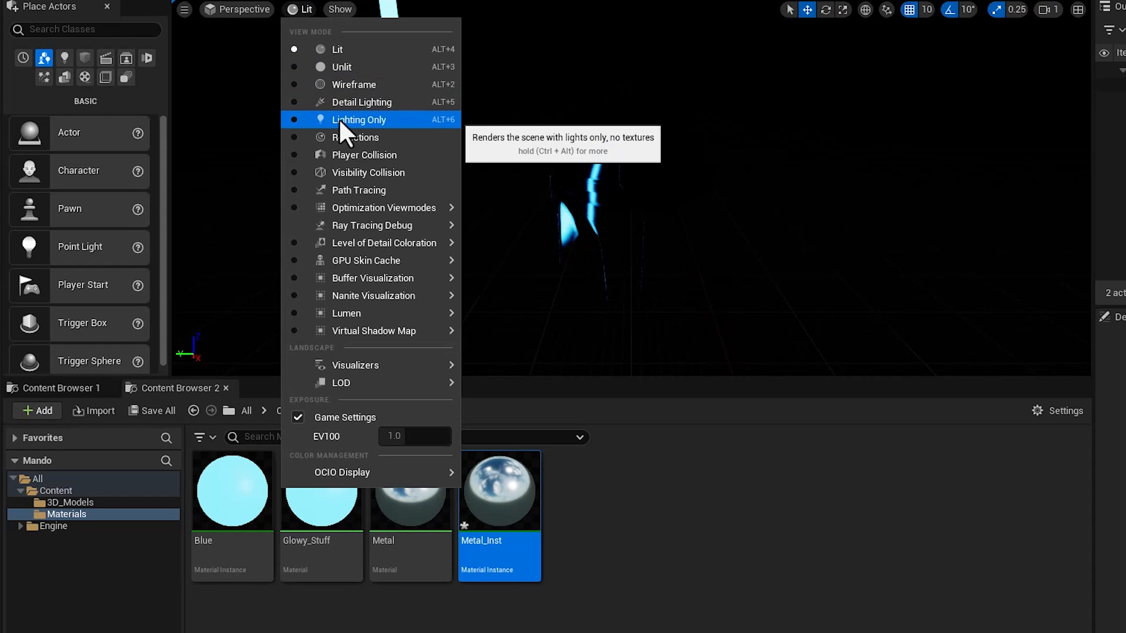
{"action": "left_click", "coordinate": [341, 190]}
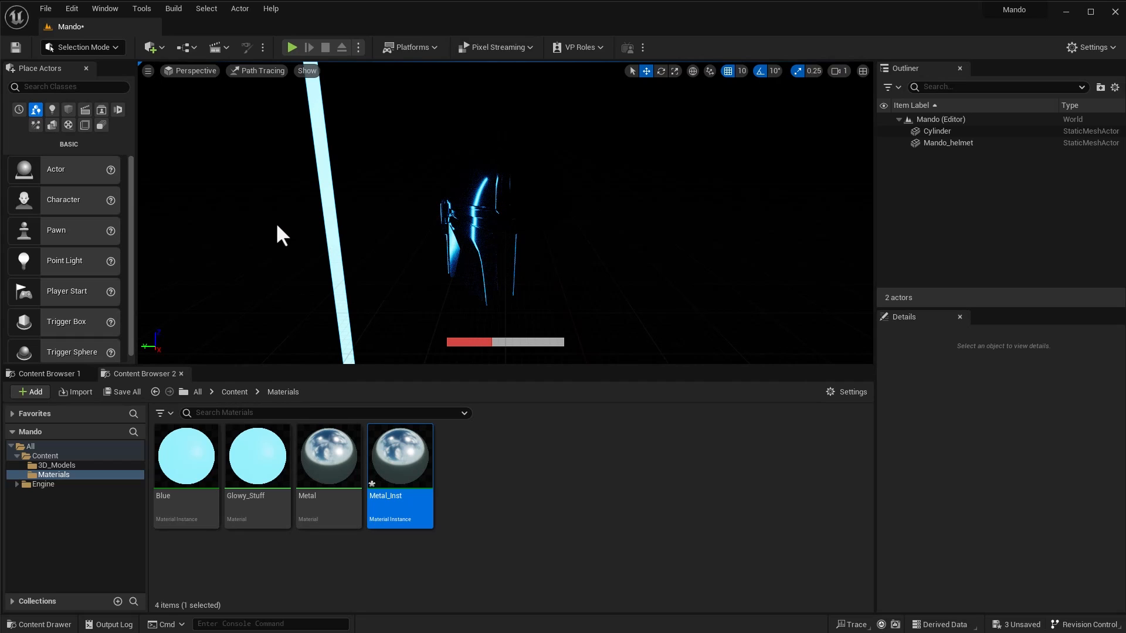
{"action": "key", "text": "w"}
{"action": "right_click_drag", "start_coordinate": [526, 237], "coordinate": [526, 237]}
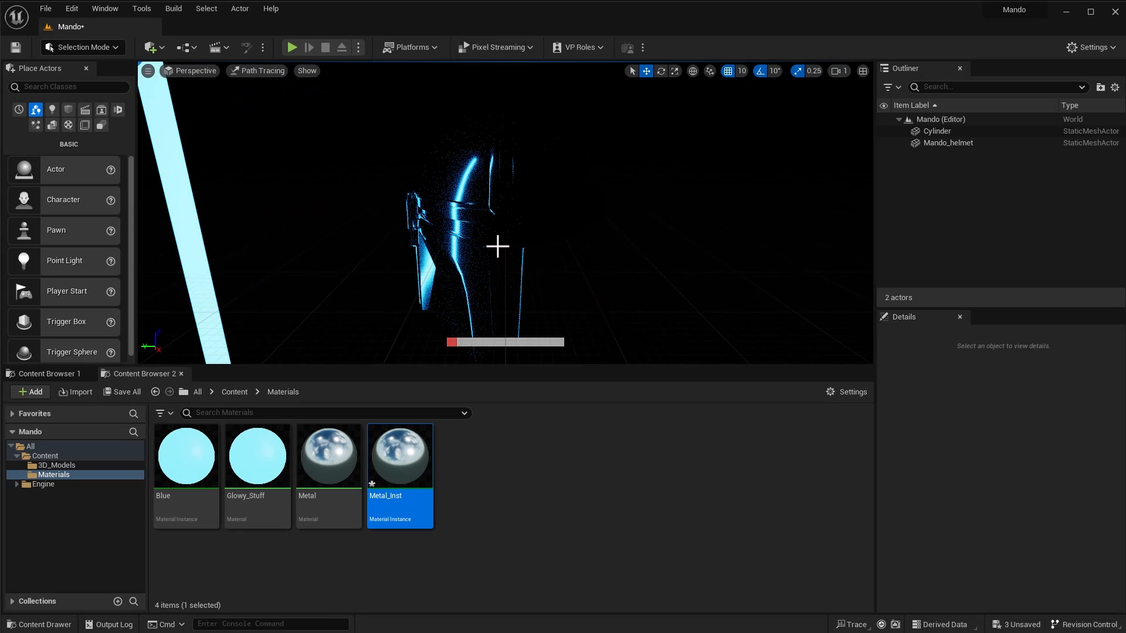
Step: Override Roughness in the helmet's Metal_Inst material instance, try about 0.398, and settle on 0.2
{"action": "left_click", "coordinate": [469, 226]}
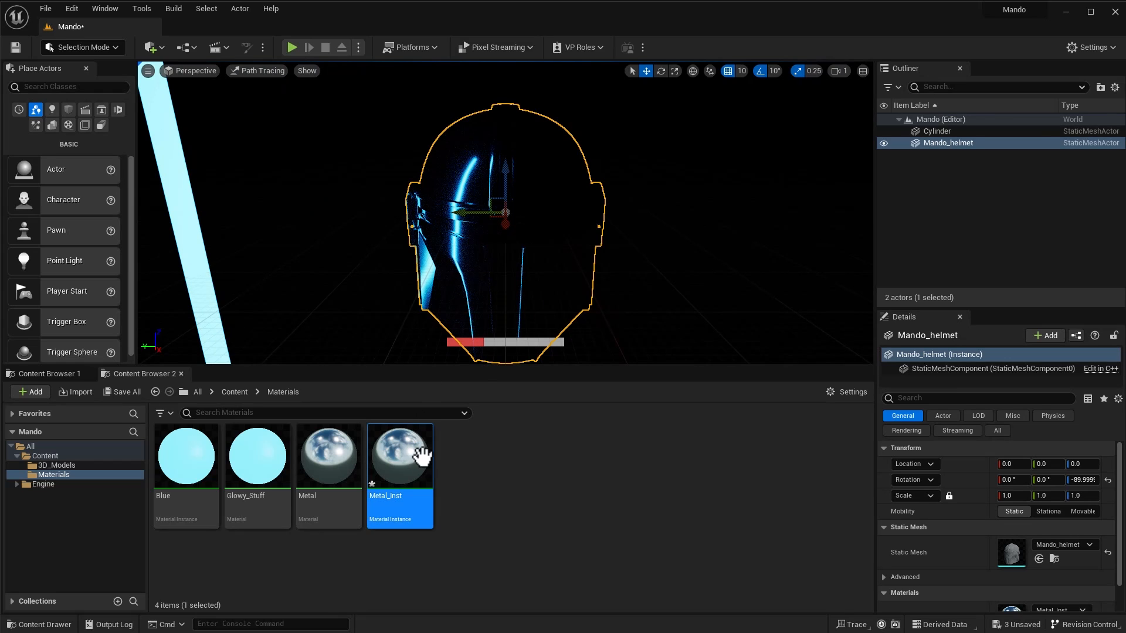
{"action": "double_click", "coordinate": [401, 462]}
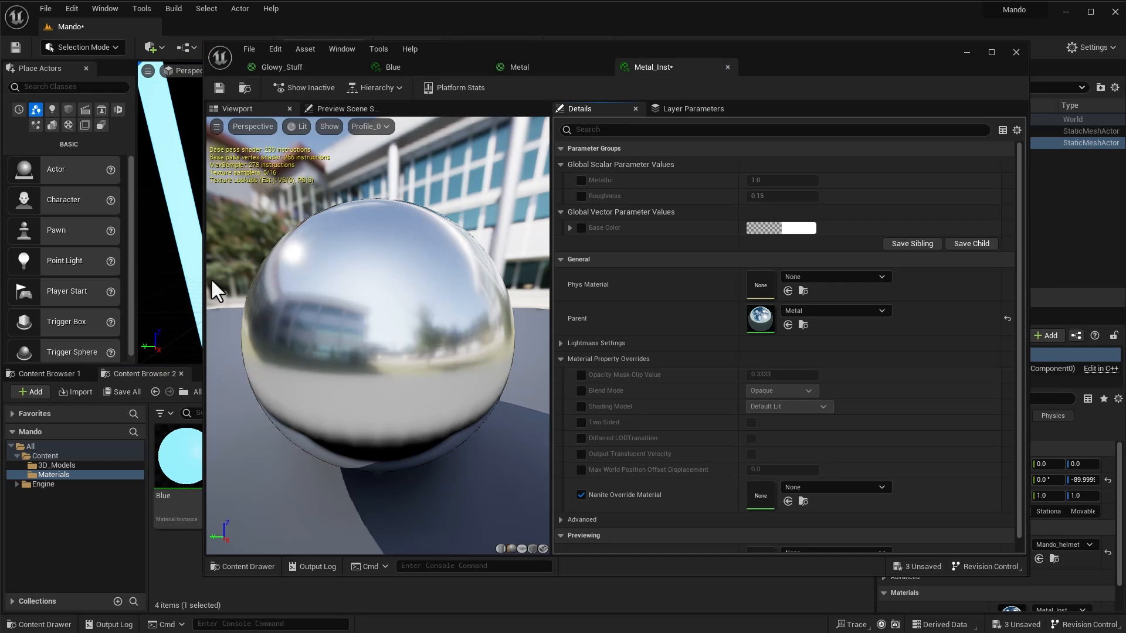
{"action": "left_click_drag", "start_coordinate": [201, 279], "coordinate": [607, 279]}
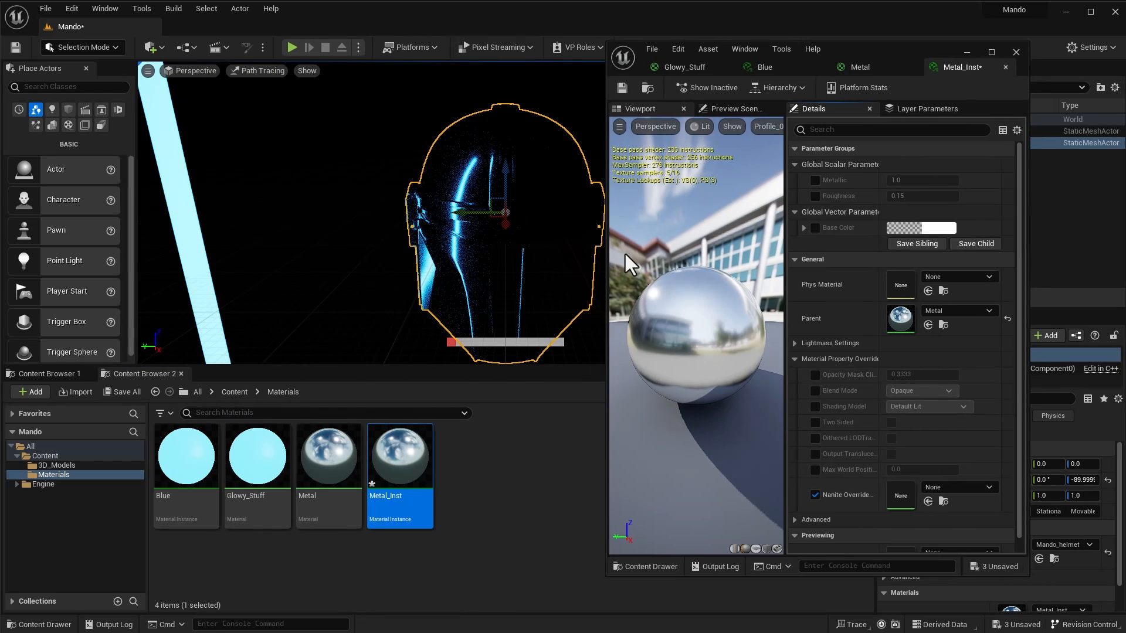
{"action": "left_click", "coordinate": [815, 196]}
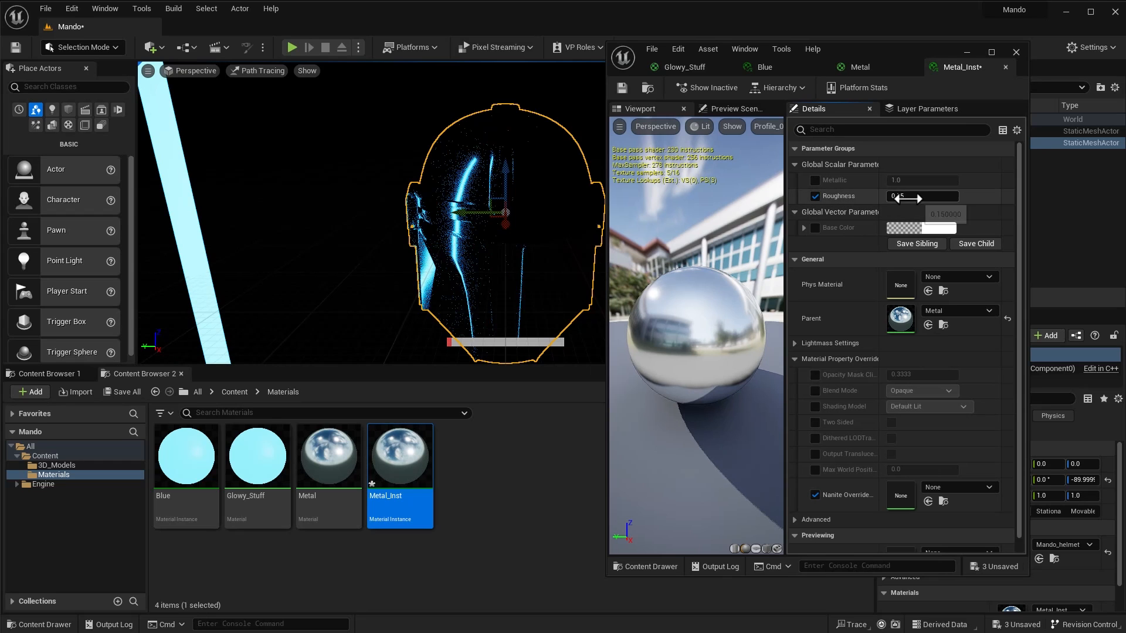
{"action": "left_click_drag", "start_coordinate": [910, 197], "coordinate": [985, 197]}
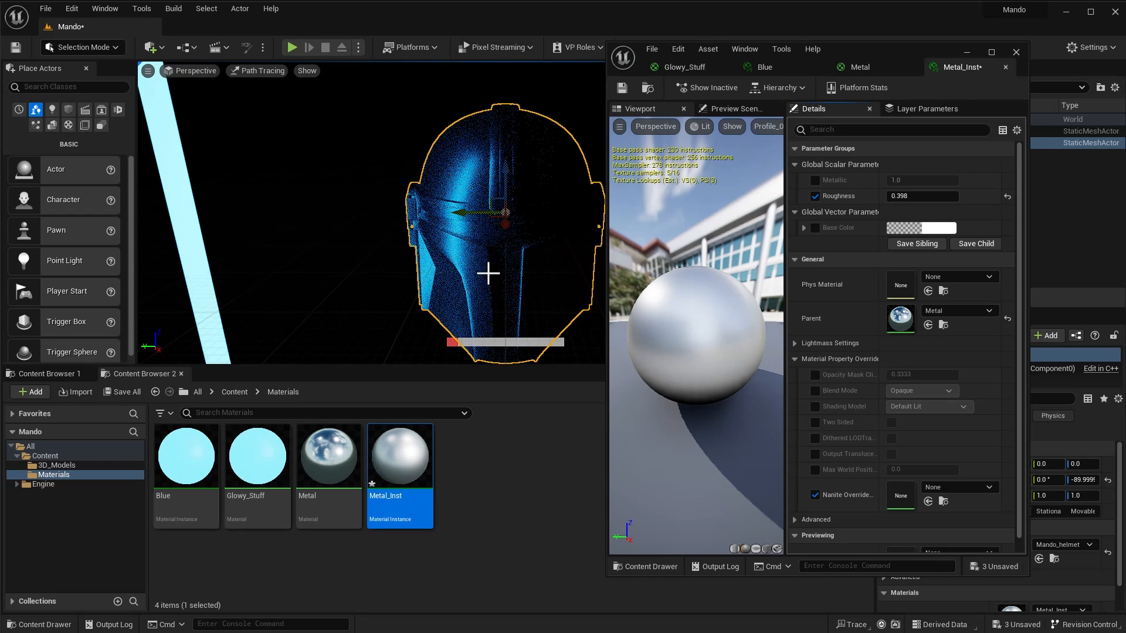
{"action": "left_click", "coordinate": [908, 197]}
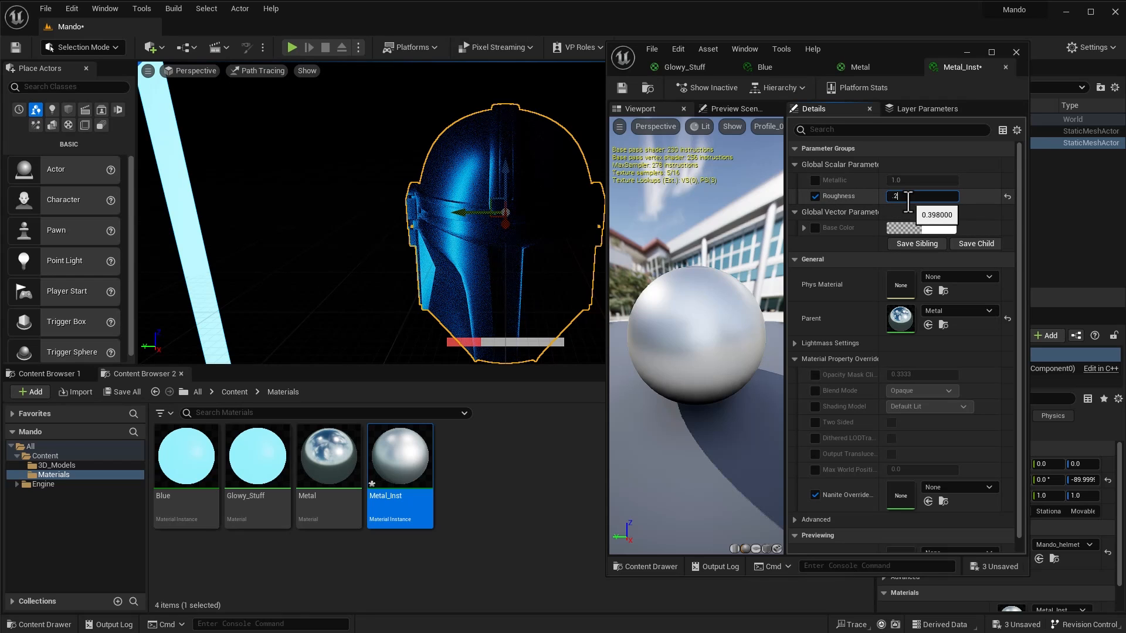
{"action": "type", "text": ".2"}
{"action": "key", "text": "Return"}
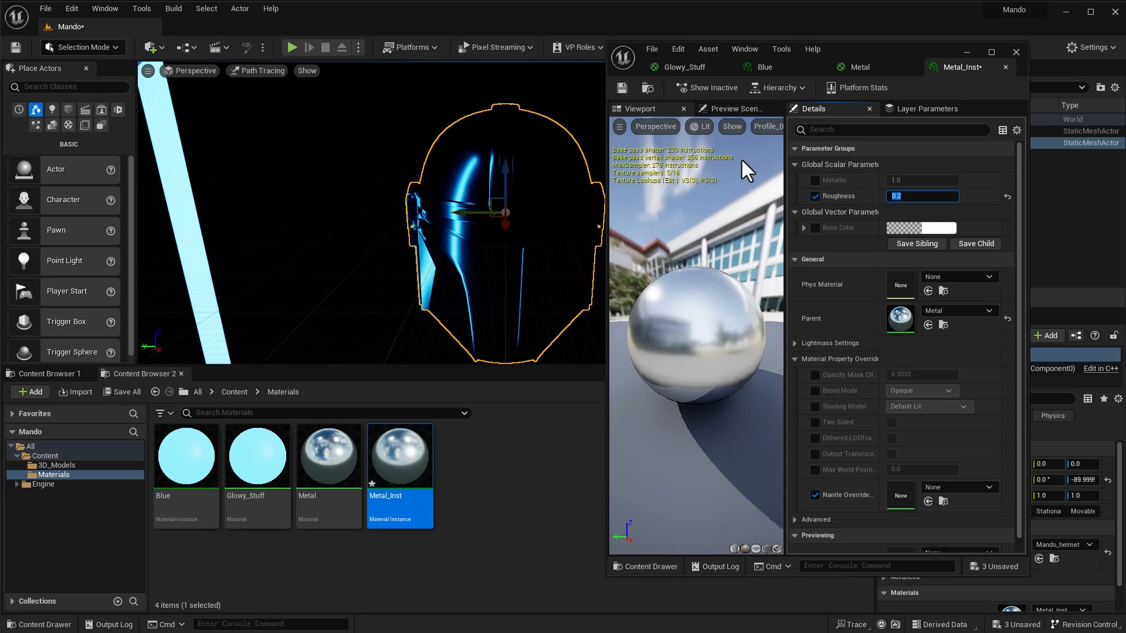
Step: Save Metal_Inst along with the Mando level and Mando_helmet asset, and return to the level editor
{"action": "left_click", "coordinate": [623, 90]}
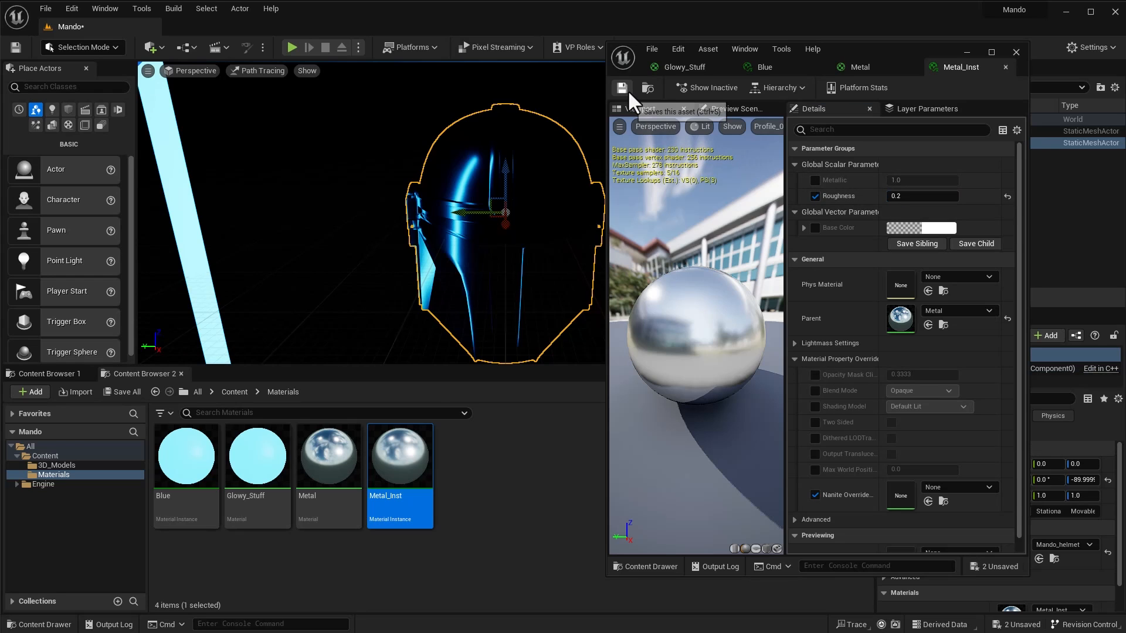
{"action": "left_click", "coordinate": [130, 392]}
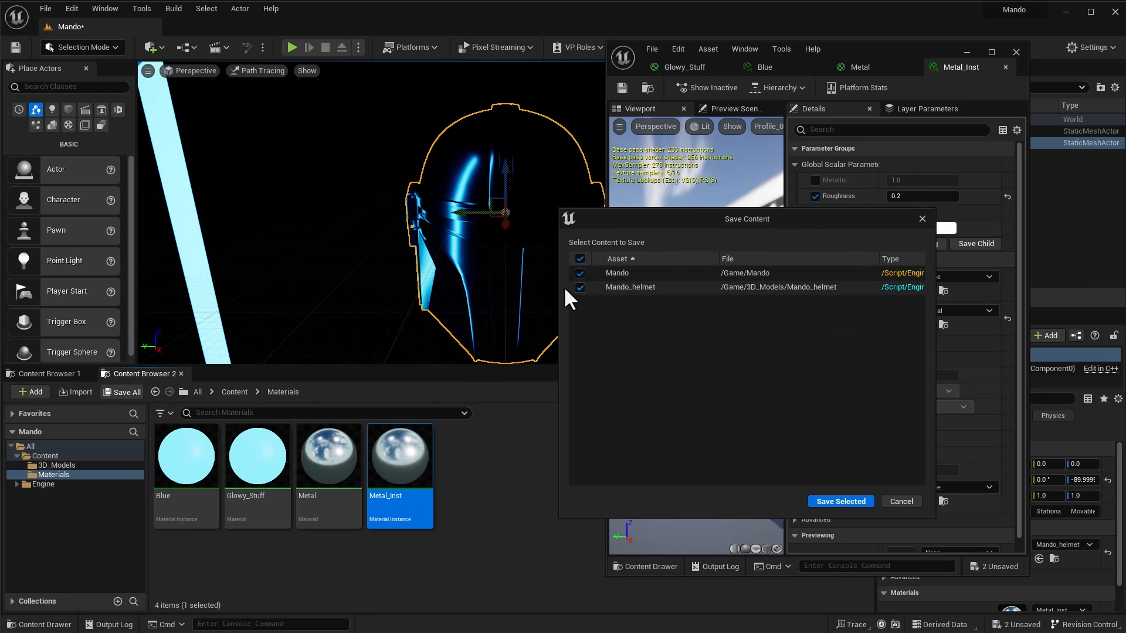
{"action": "left_click", "coordinate": [842, 503]}
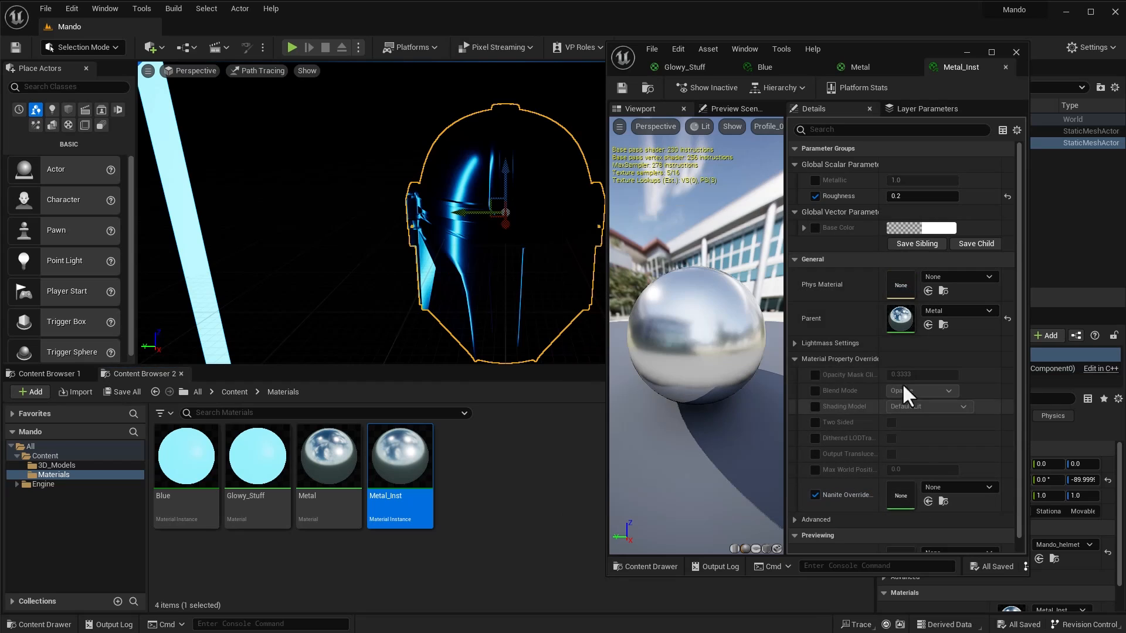
{"action": "left_click", "coordinate": [964, 54]}
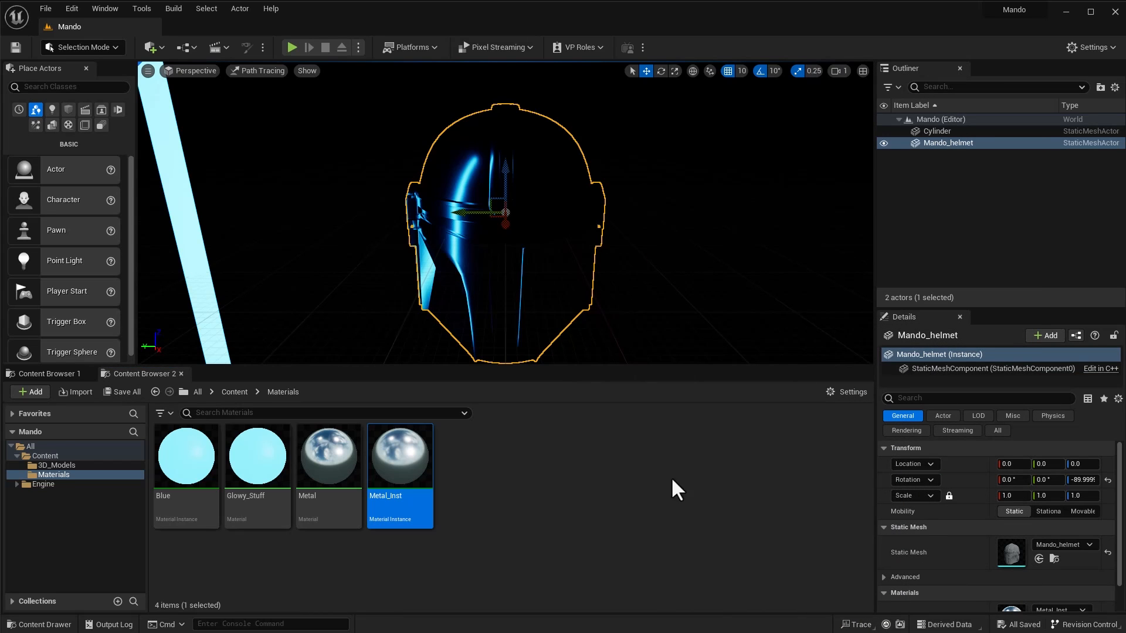
Step: Reset the Cylinder light tube's location to the origin and move it along Y to 790
{"action": "left_click", "coordinate": [196, 271]}
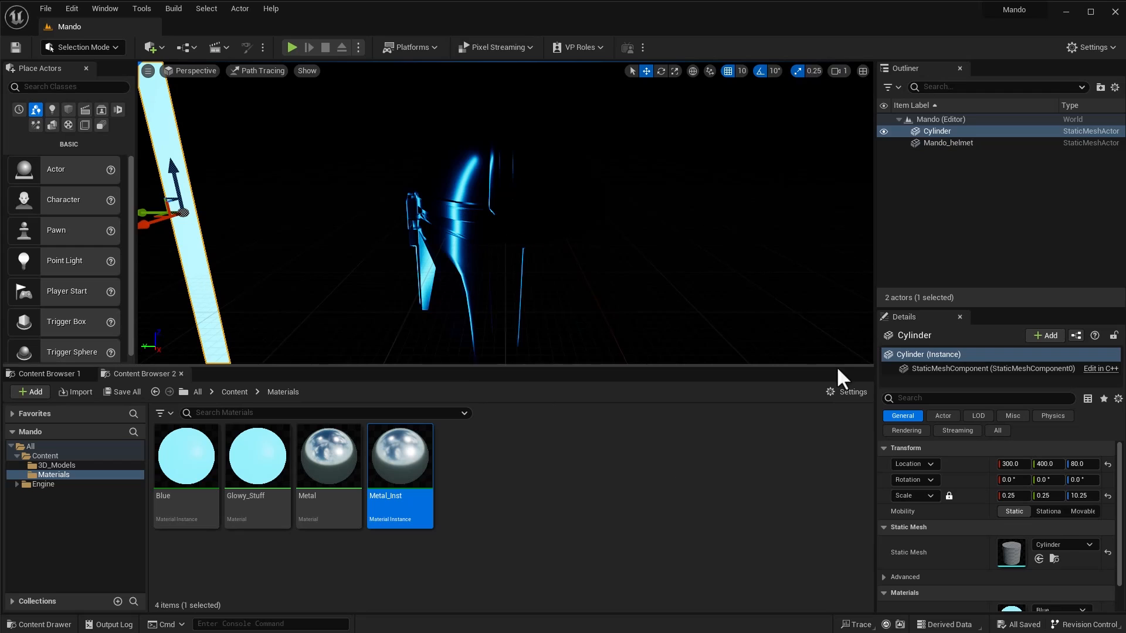
{"action": "left_click", "coordinate": [1107, 464]}
{"action": "left_click_drag", "start_coordinate": [412, 220], "coordinate": [379, 275]}
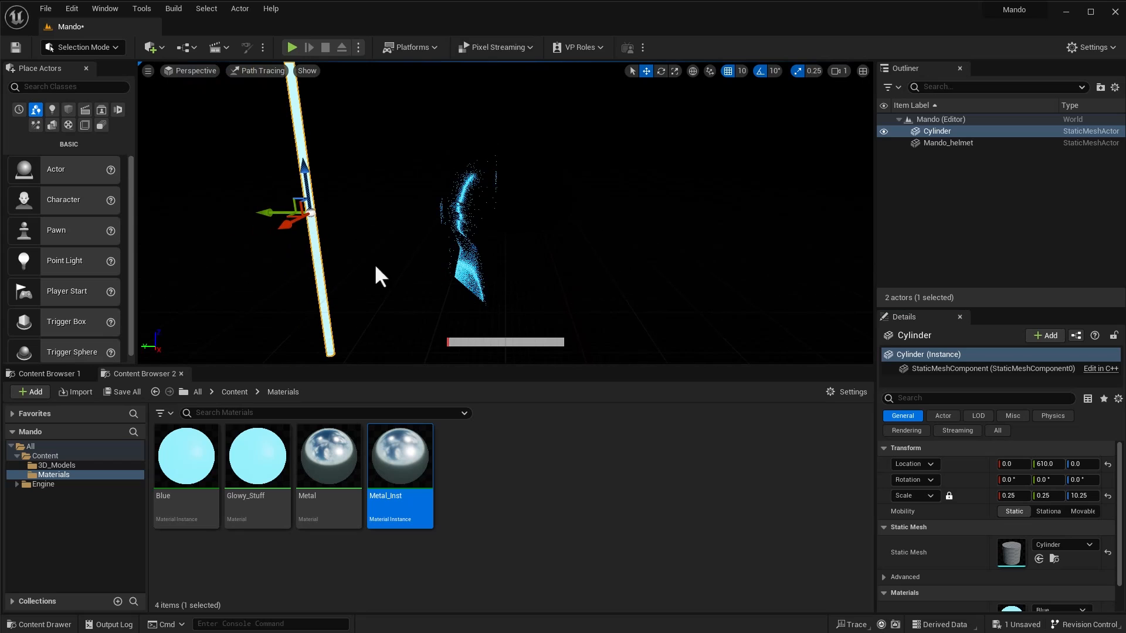
{"action": "left_click_drag", "start_coordinate": [276, 214], "coordinate": [215, 211]}
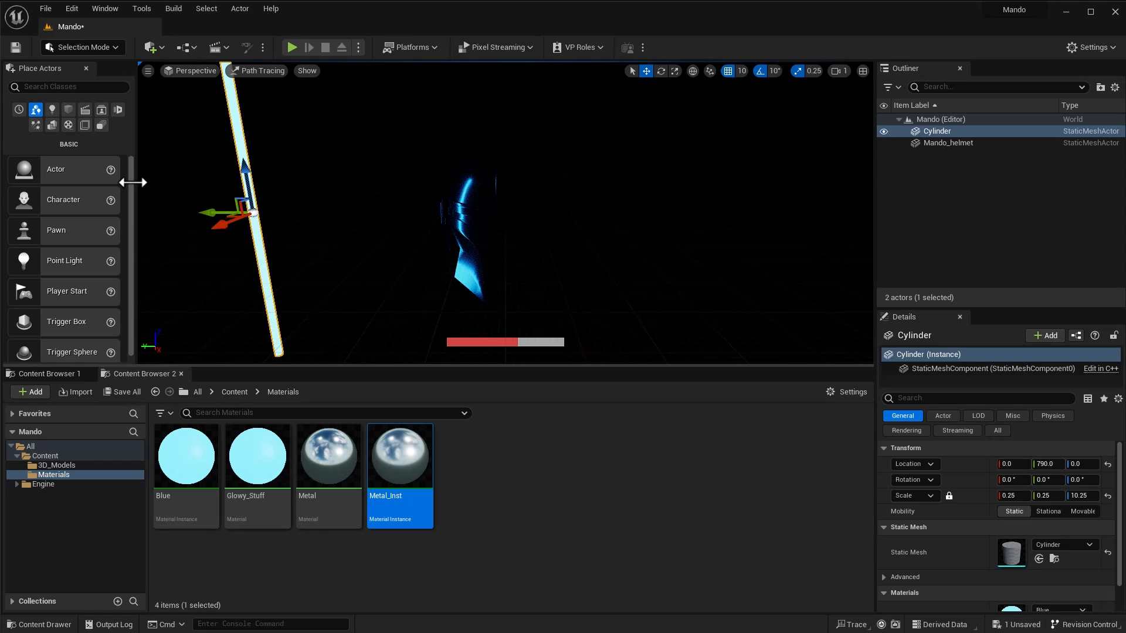
Step: Add an empty Actor, reset its location to the origin, and rename it Pivot
{"action": "left_click", "coordinate": [151, 47]}
{"action": "mouse_move", "coordinate": [192, 169]}
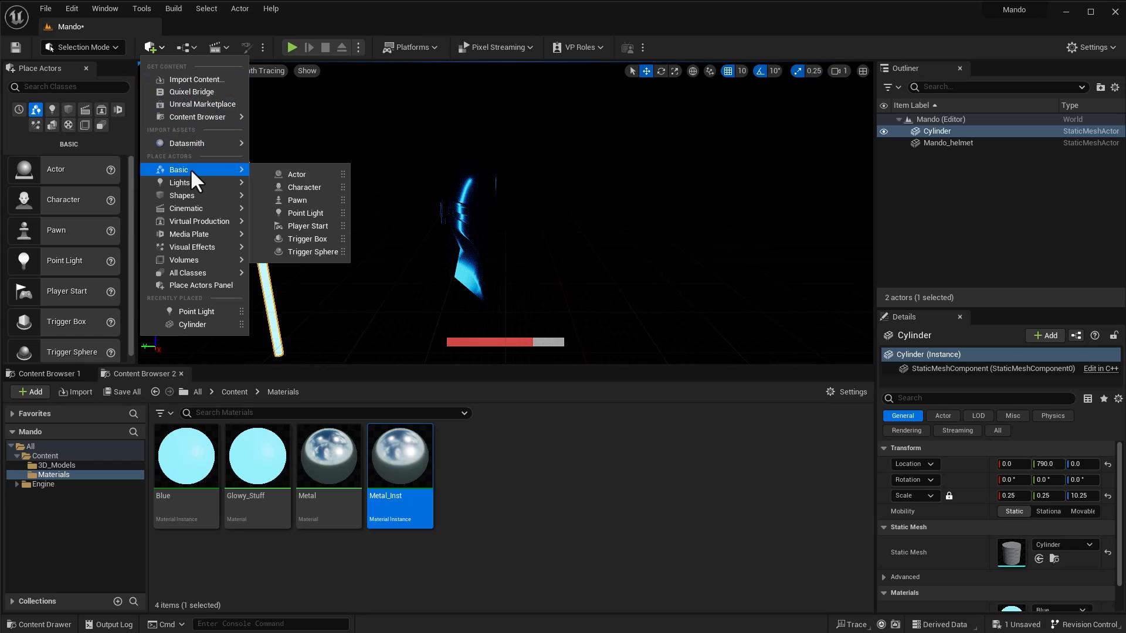
{"action": "left_click", "coordinate": [294, 174]}
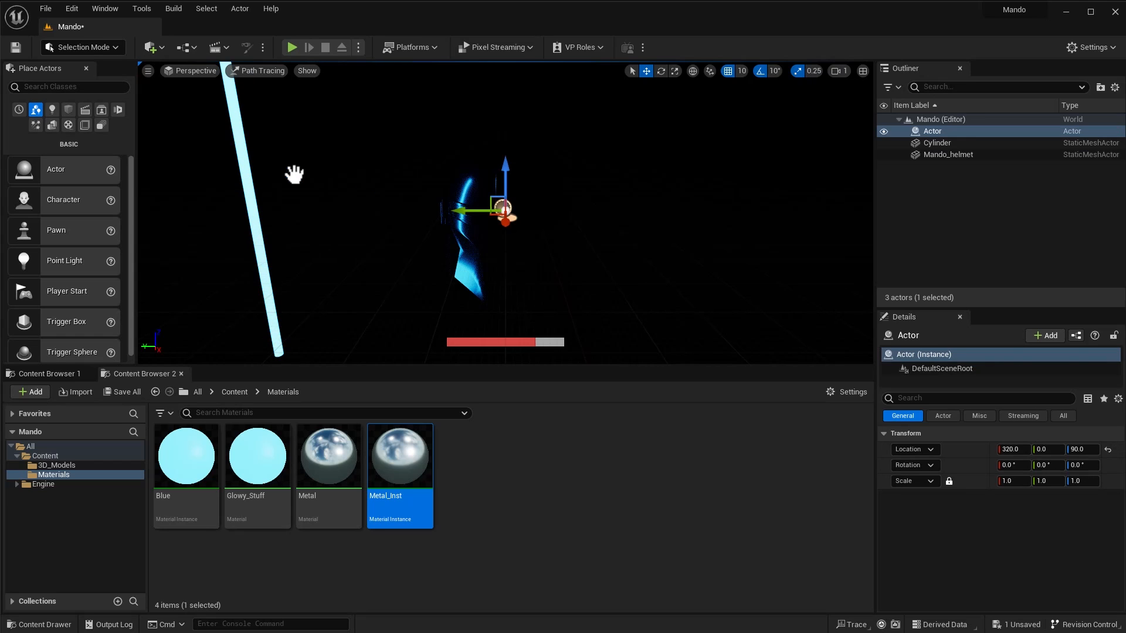
{"action": "left_click", "coordinate": [1108, 449]}
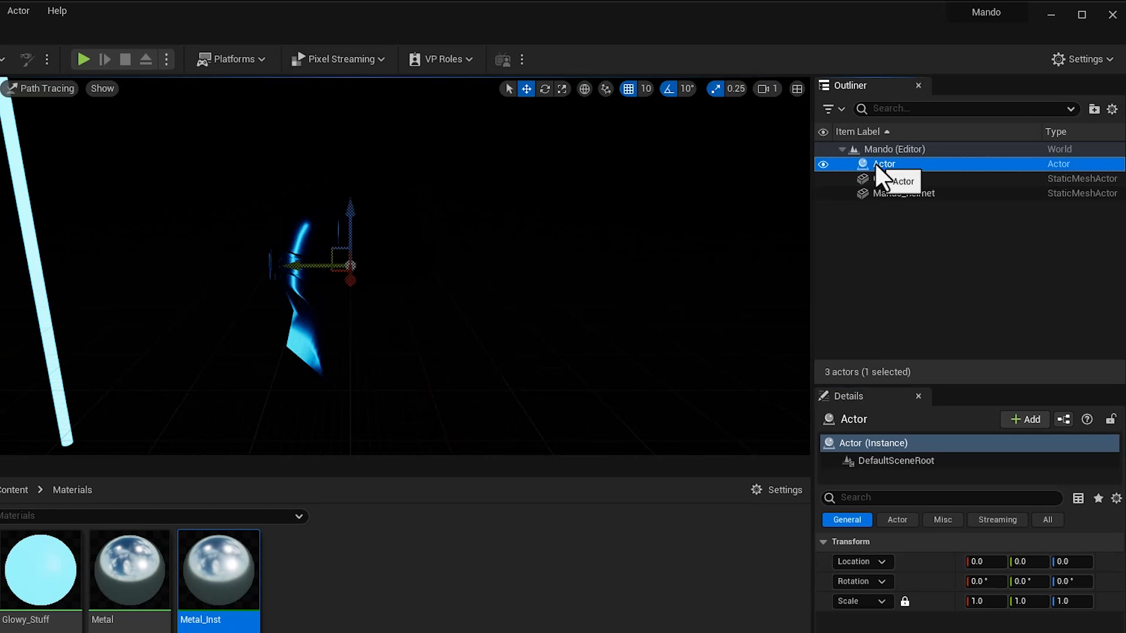
{"action": "double_click", "coordinate": [925, 131]}
{"action": "type", "text": "Pivot"}
{"action": "key", "text": "Return"}
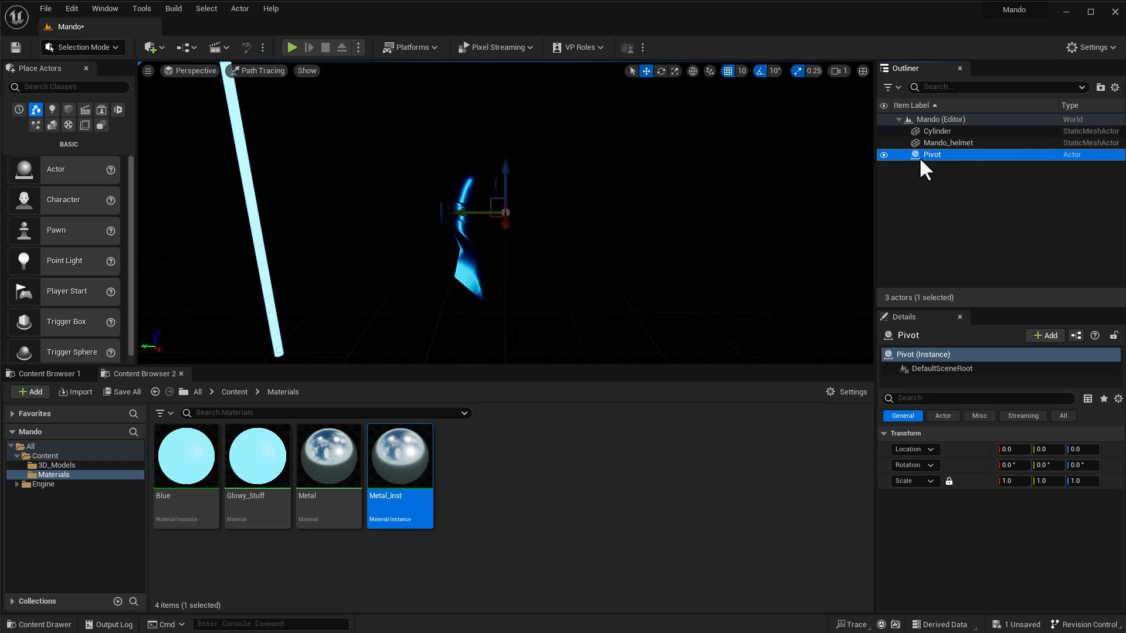
Step: Set the Cylinder's mobility to Movable and parent it to Pivot
{"action": "left_click_drag", "start_coordinate": [934, 131], "coordinate": [933, 154]}
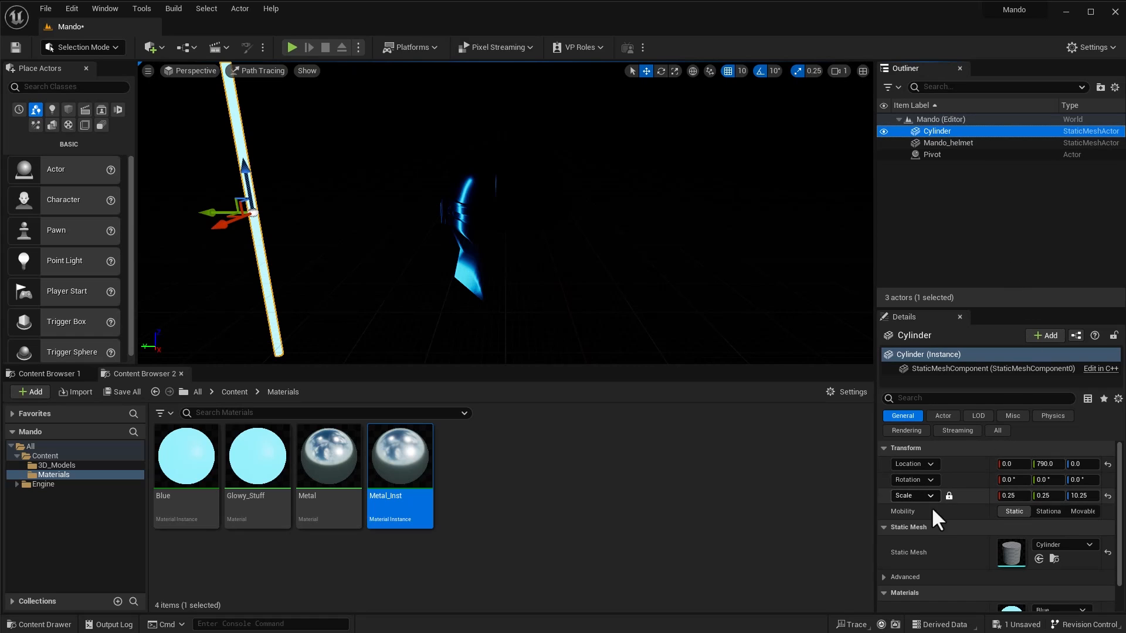
{"action": "left_click", "coordinate": [1082, 512]}
{"action": "left_click_drag", "start_coordinate": [945, 129], "coordinate": [932, 153]}
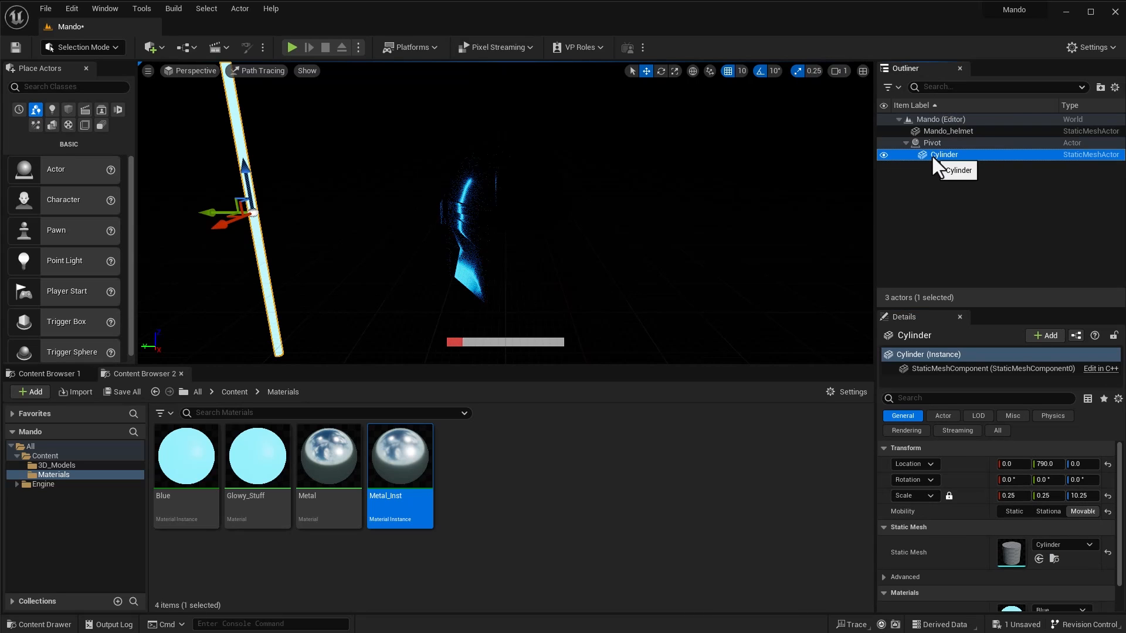
Step: Try rotating Pivot about its vertical axis to swing the light tube around the helmet
{"action": "left_click", "coordinate": [933, 143]}
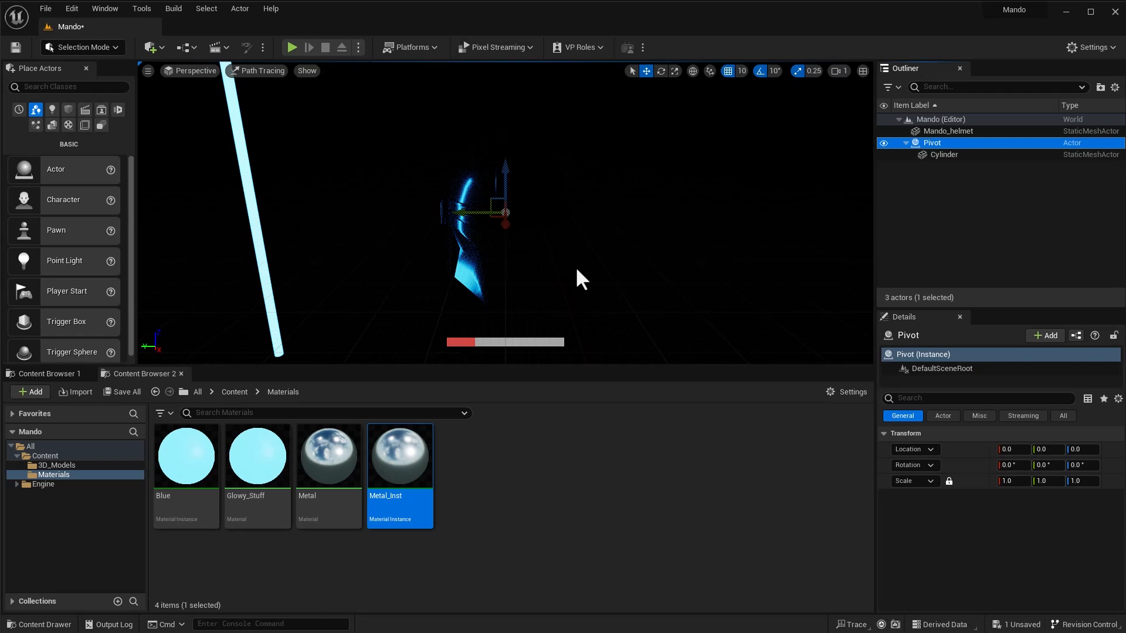
{"action": "key", "text": "e"}
{"action": "left_click_drag", "start_coordinate": [536, 230], "coordinate": [560, 241]}
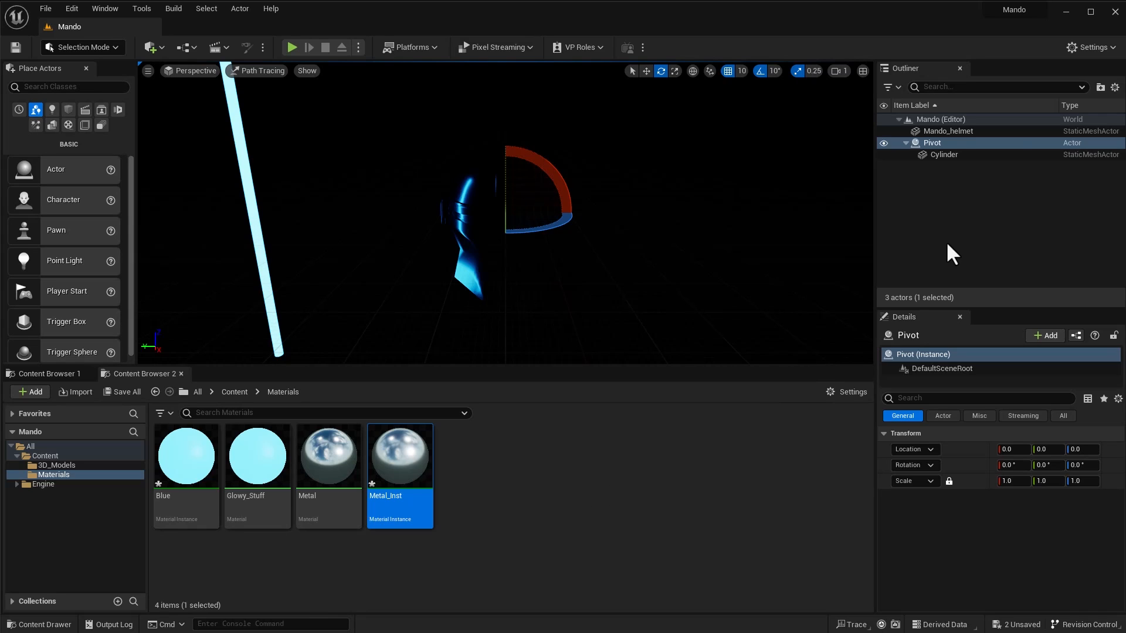
Step: Switch to the browser and open the Studio Small 08 HDRI from Poly Haven's Studio HDRIs
{"action": "left_click", "coordinate": [1063, 12]}
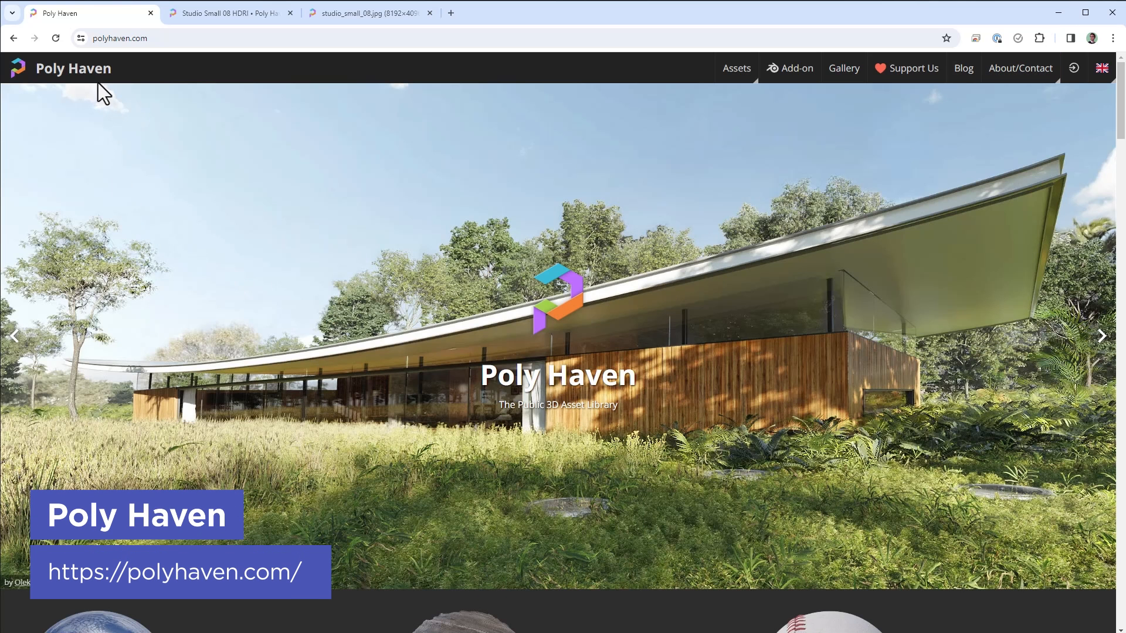
{"action": "mouse_move", "coordinate": [745, 70]}
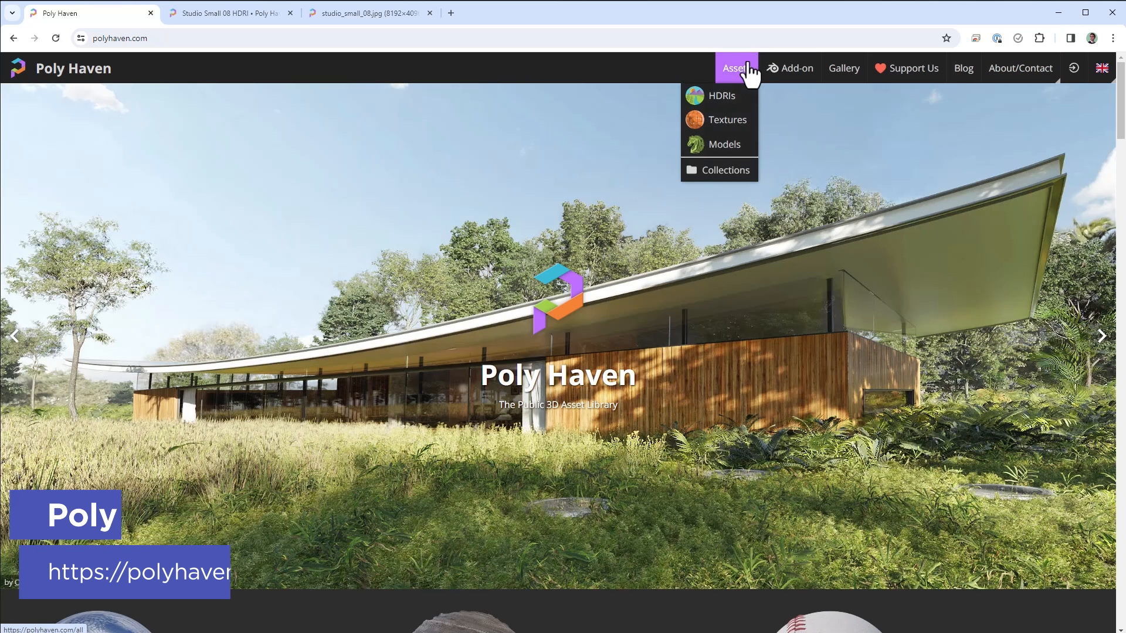
{"action": "left_click", "coordinate": [721, 99]}
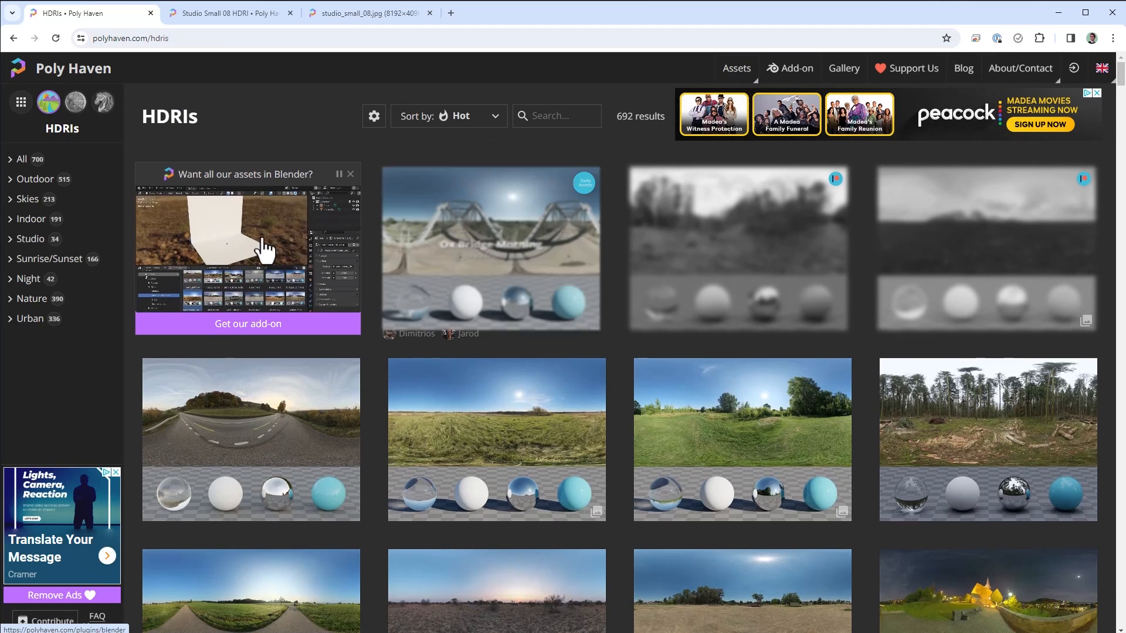
{"action": "left_click", "coordinate": [36, 239]}
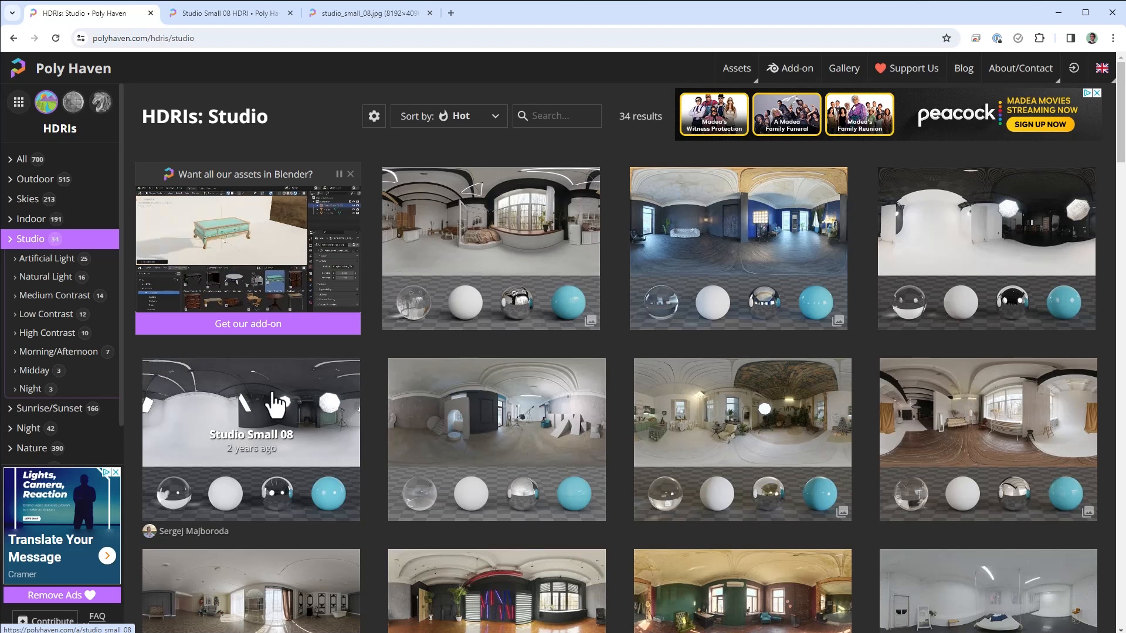
{"action": "left_click", "coordinate": [267, 428]}
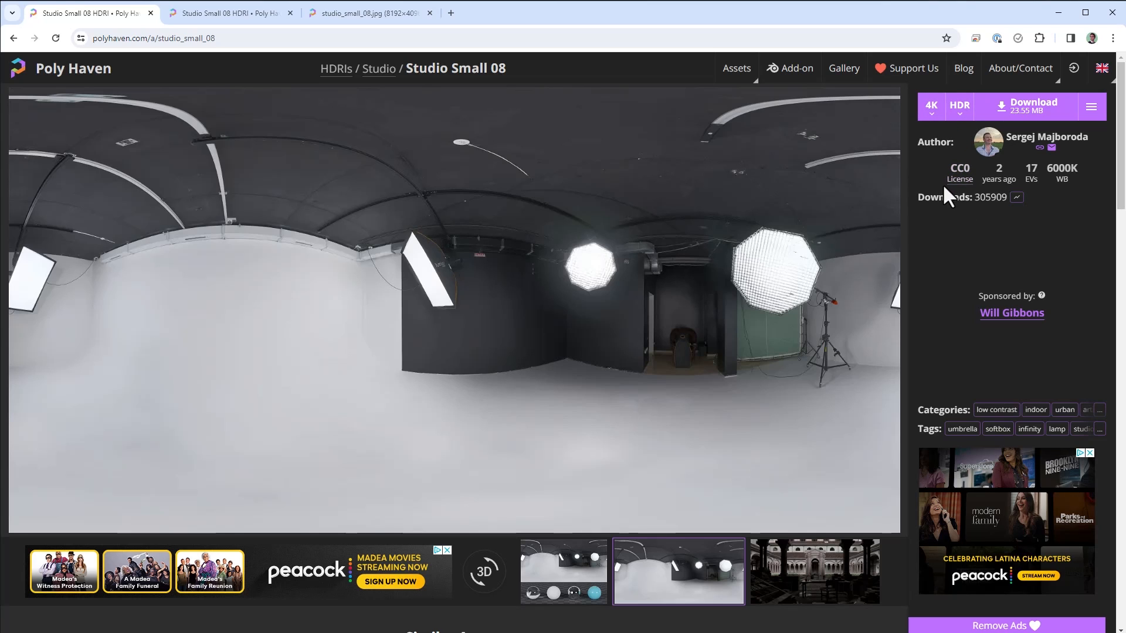
Step: Open the 8K Tonemapped JPG of Studio Small 08 and save it as studio_small_08.jpg in the DOWNLOADS folder
{"action": "left_click", "coordinate": [1091, 109]}
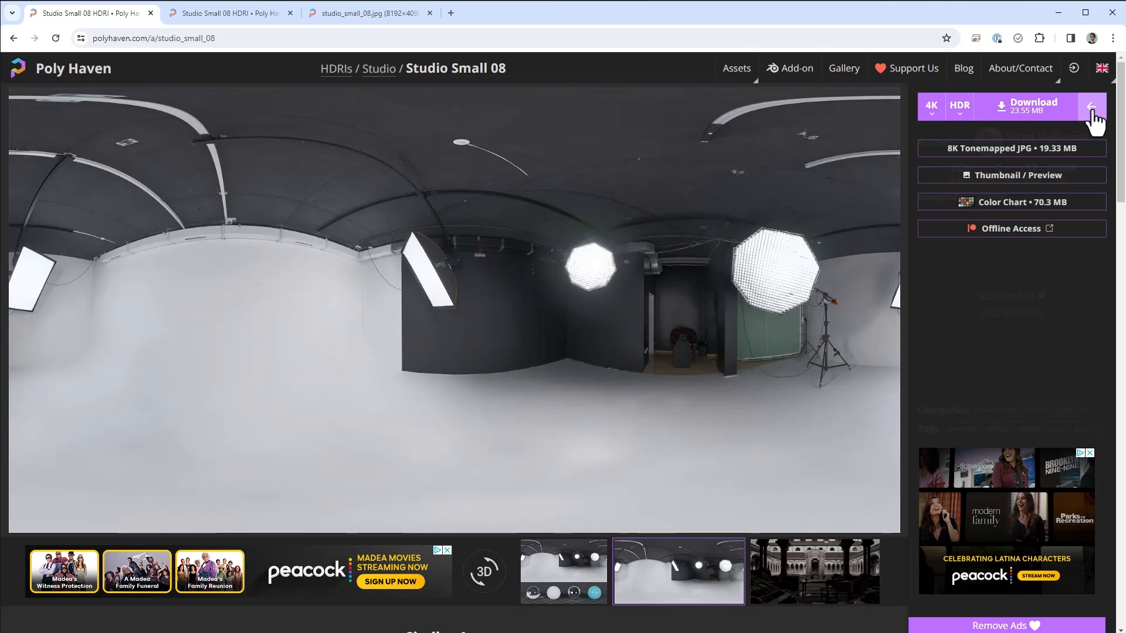
{"action": "left_click", "coordinate": [988, 151]}
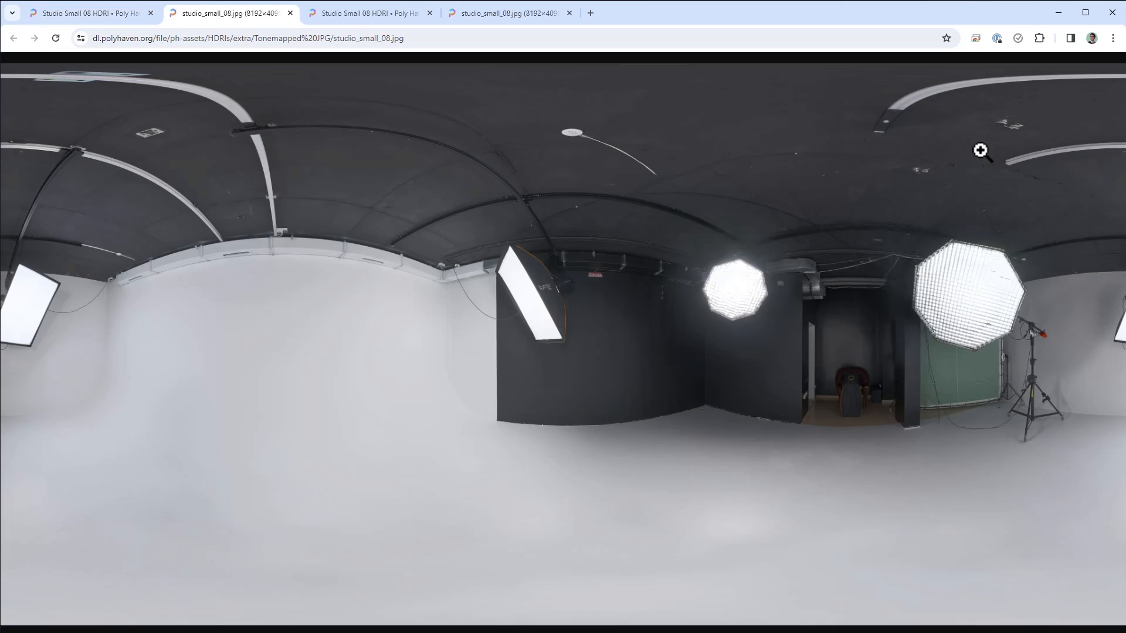
{"action": "right_click", "coordinate": [645, 250]}
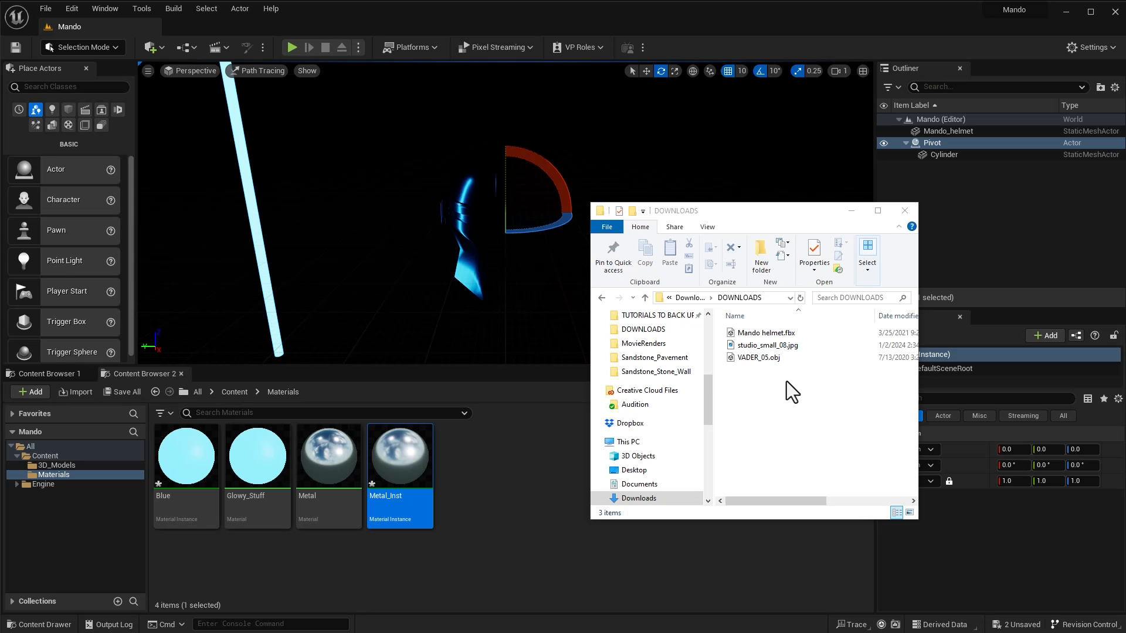
Step: Import studio_small_08.jpg from the DOWNLOADS folder into the Materials folder and create a material there named BG_Master
{"action": "left_click_drag", "start_coordinate": [774, 346], "coordinate": [491, 483]}
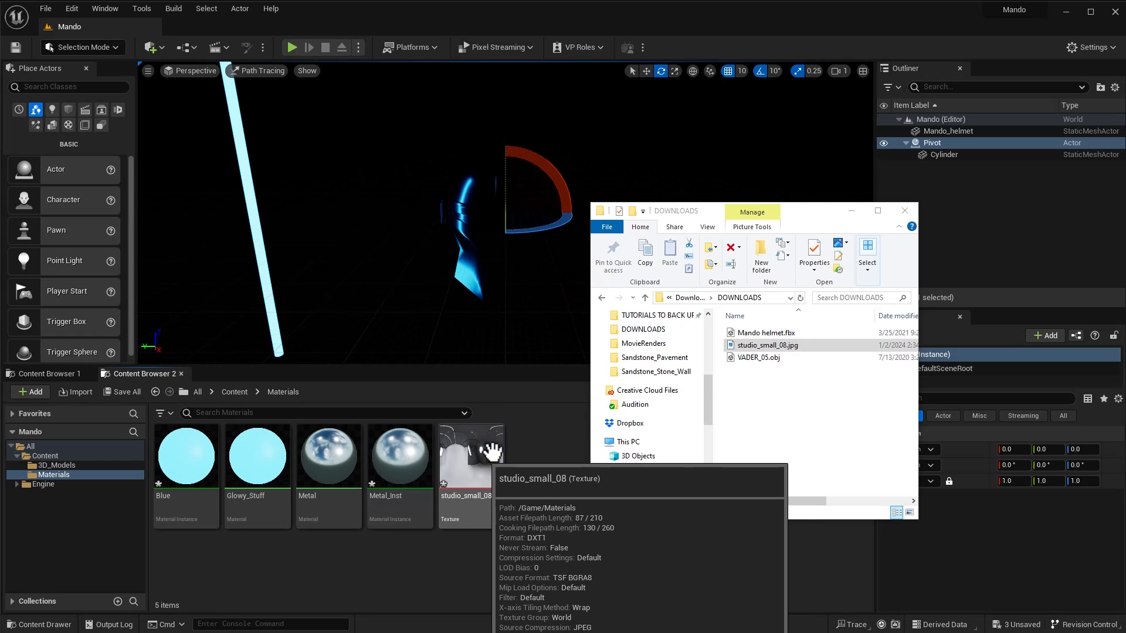
{"action": "left_click", "coordinate": [852, 211]}
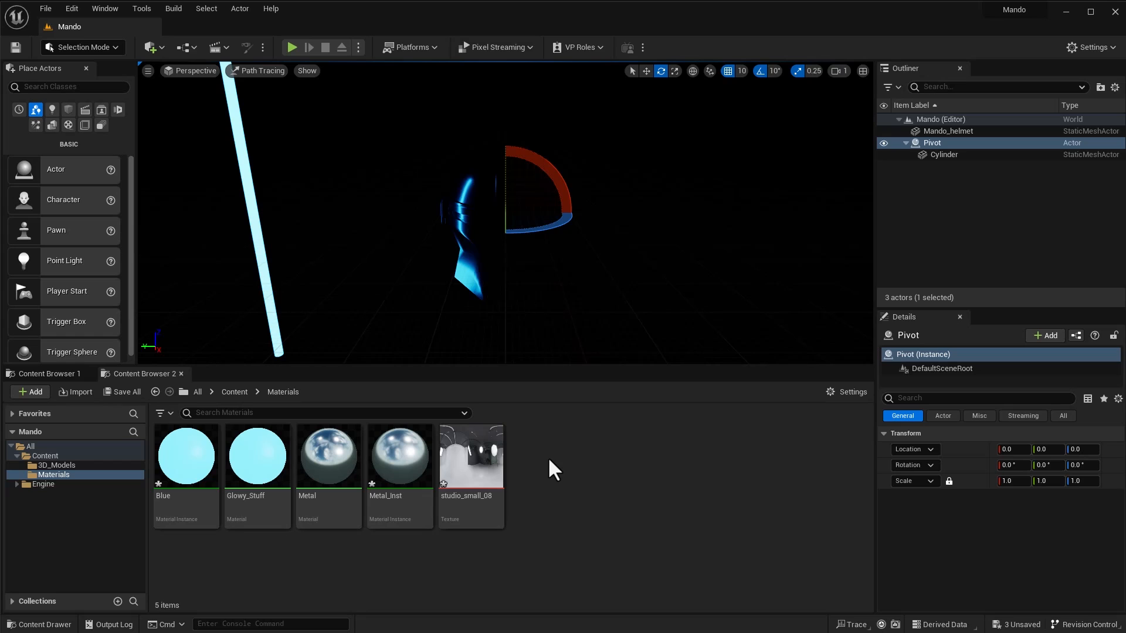
{"action": "right_click", "coordinate": [548, 460]}
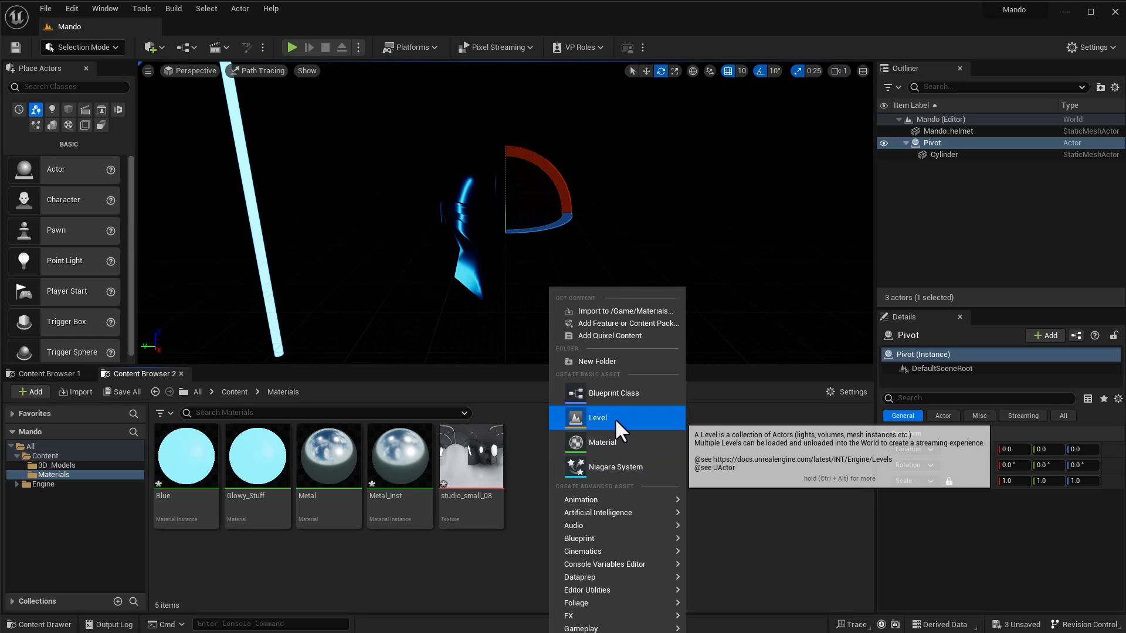
{"action": "left_click", "coordinate": [609, 441]}
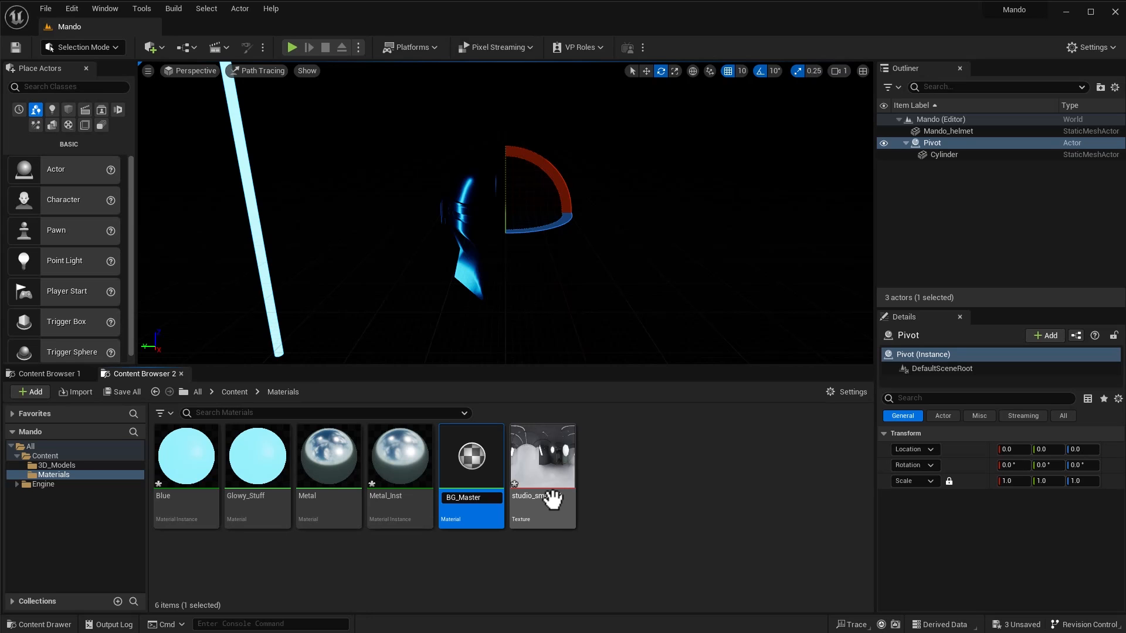
{"action": "type", "text": "BG_Master"}
{"action": "key", "text": "Return"}
Step: Add studio_small_08 as a Texture Sample in the BG_Master graph and connect its RGB output to Emissive Color
{"action": "double_click", "coordinate": [188, 456]}
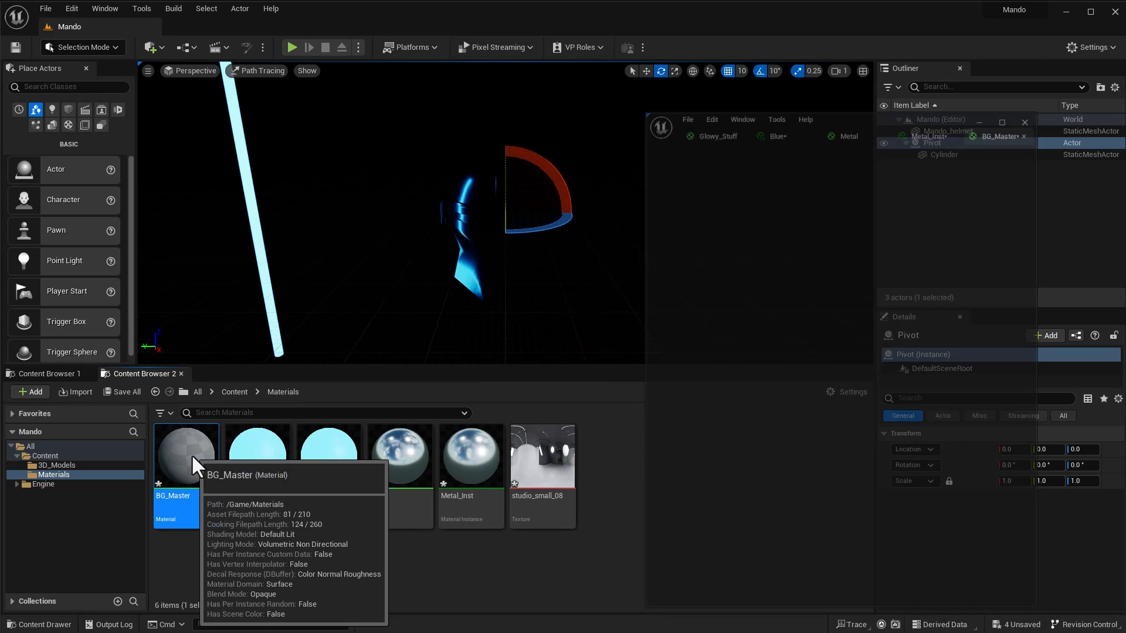
{"action": "left_click_drag", "start_coordinate": [545, 467], "coordinate": [756, 251]}
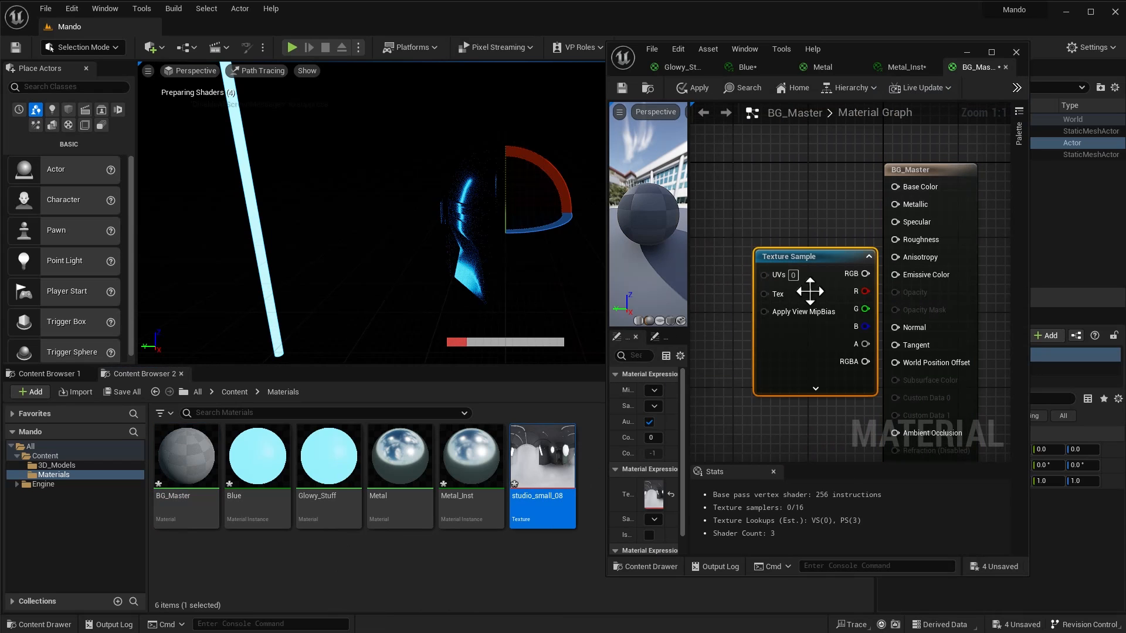
{"action": "left_click_drag", "start_coordinate": [805, 301], "coordinate": [755, 233]}
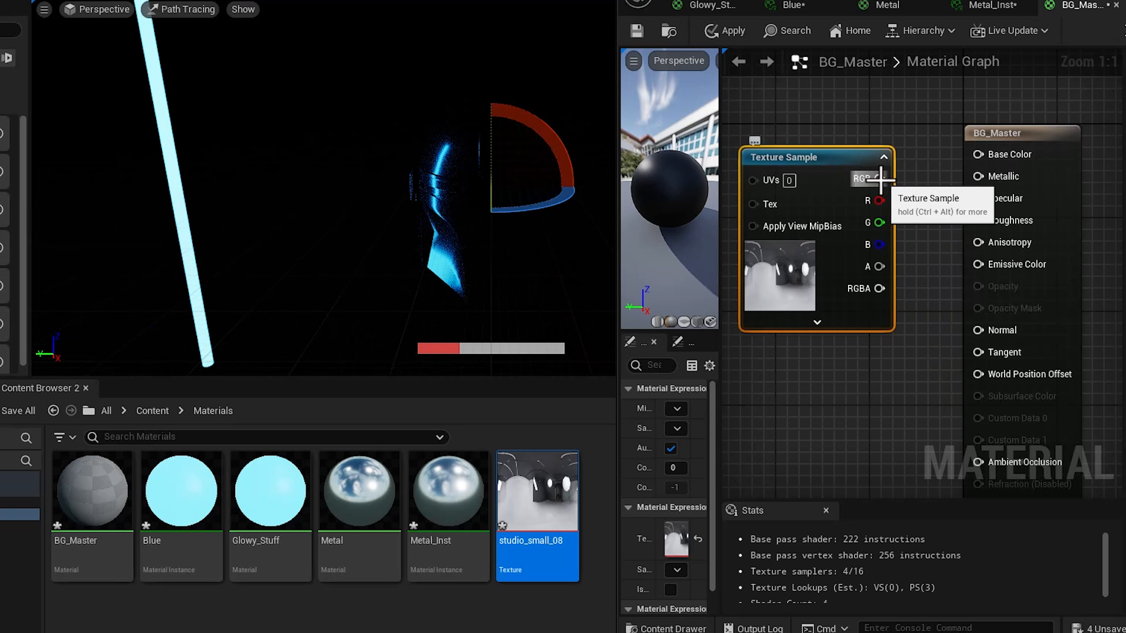
{"action": "left_click_drag", "start_coordinate": [880, 179], "coordinate": [975, 272]}
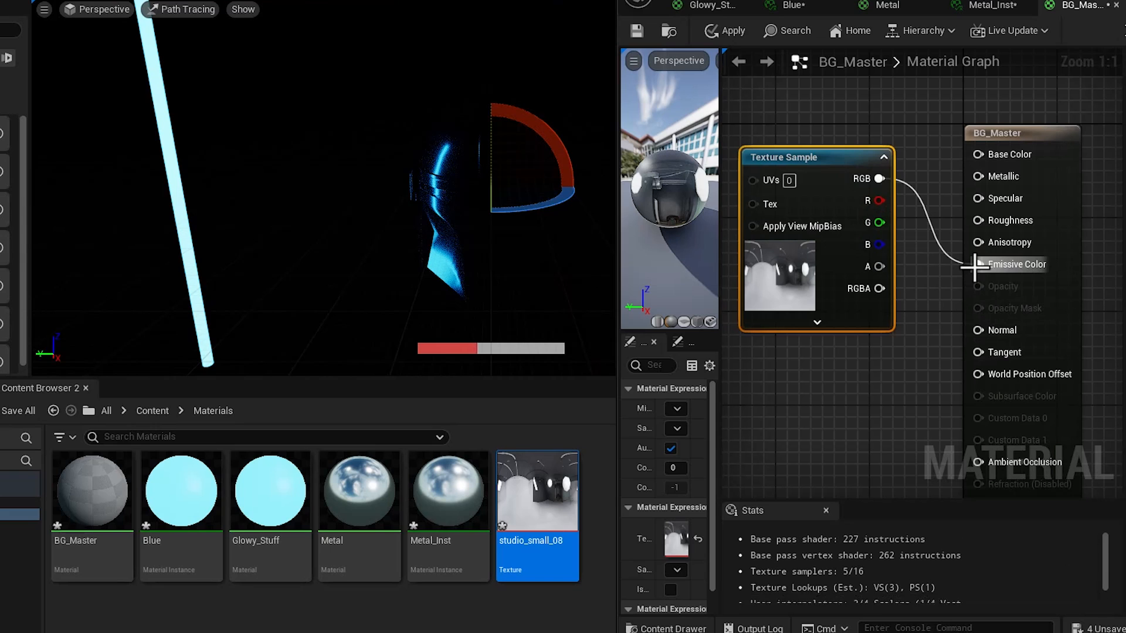
Step: Insert a Multiply node between the texture's RGB output and Emissive Color, placing it below the Texture Sample
{"action": "left_click_drag", "start_coordinate": [978, 264], "coordinate": [934, 238], "text": "ctrl"}
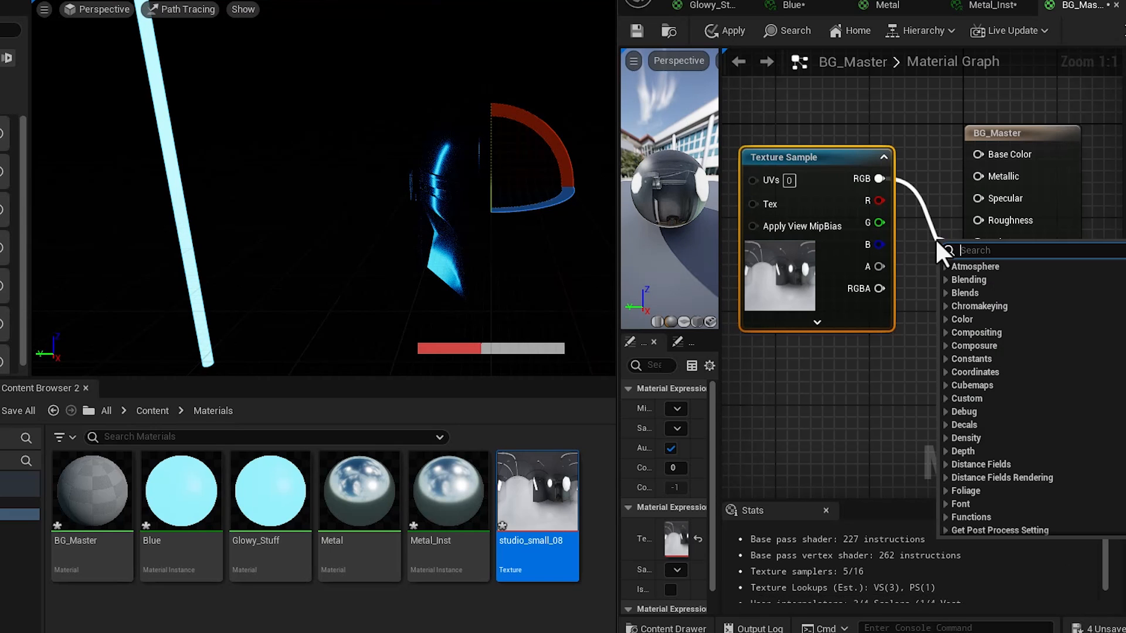
{"action": "type", "text": "multi"}
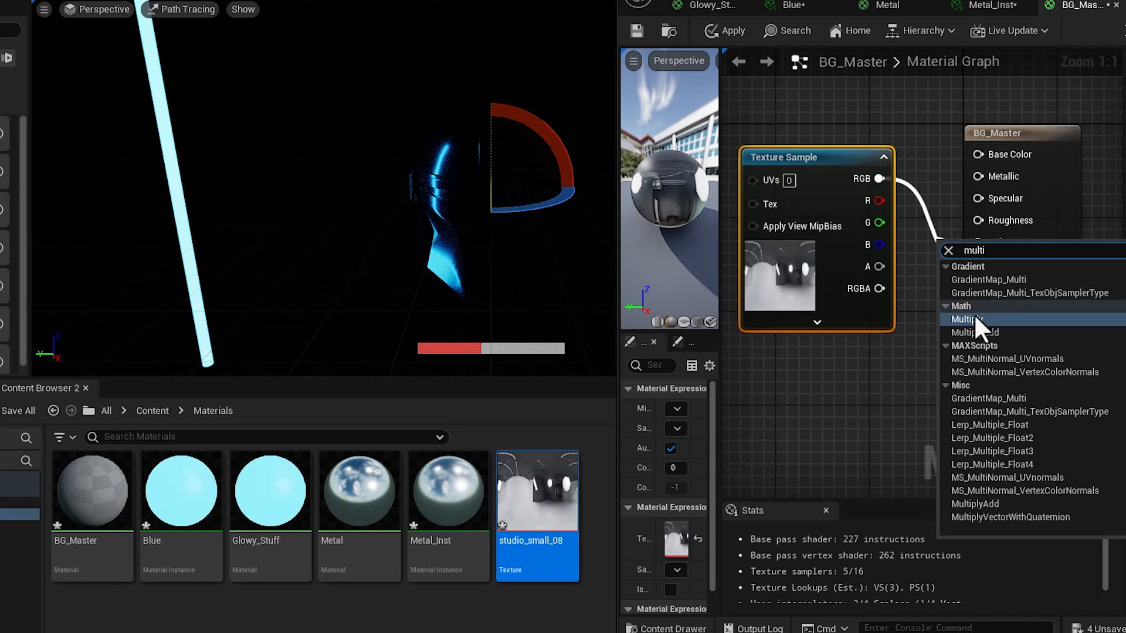
{"action": "left_click", "coordinate": [974, 318]}
{"action": "left_click_drag", "start_coordinate": [953, 250], "coordinate": [862, 353]}
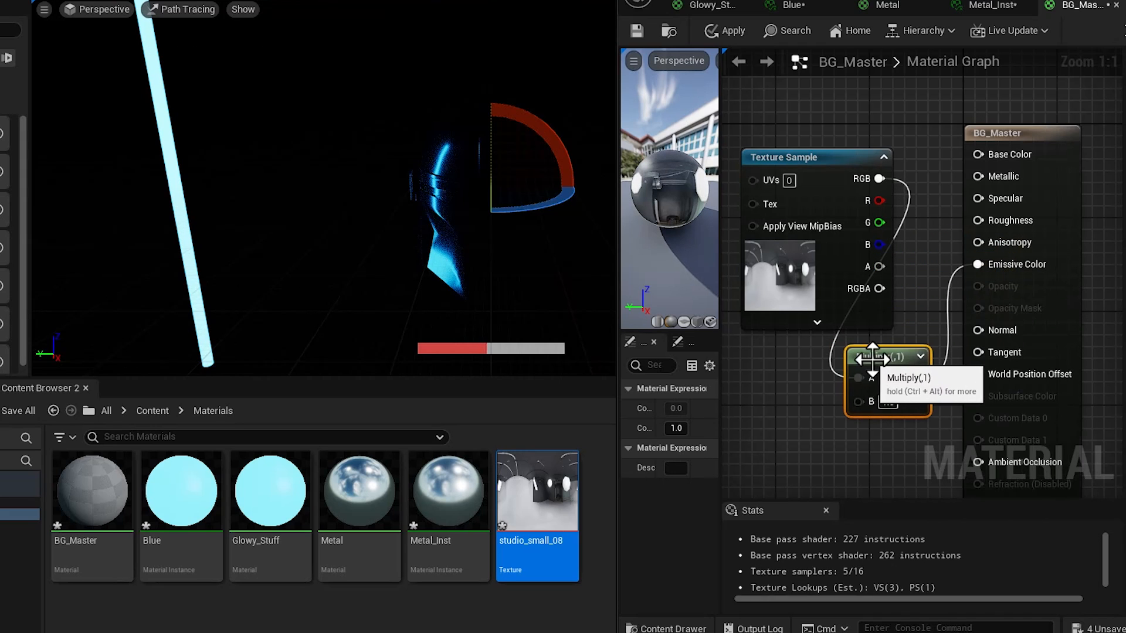
Step: Promote the Multiply node's B input to a parameter named Emissive Strength with default value 1, and save BG_Master
{"action": "right_click", "coordinate": [860, 403]}
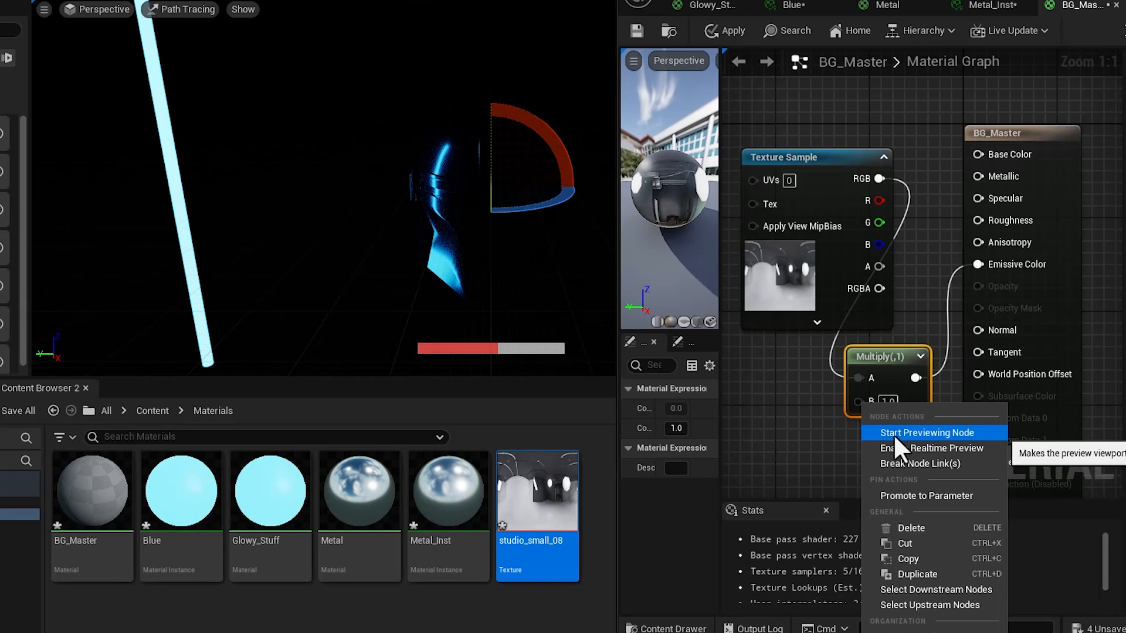
{"action": "left_click", "coordinate": [894, 496]}
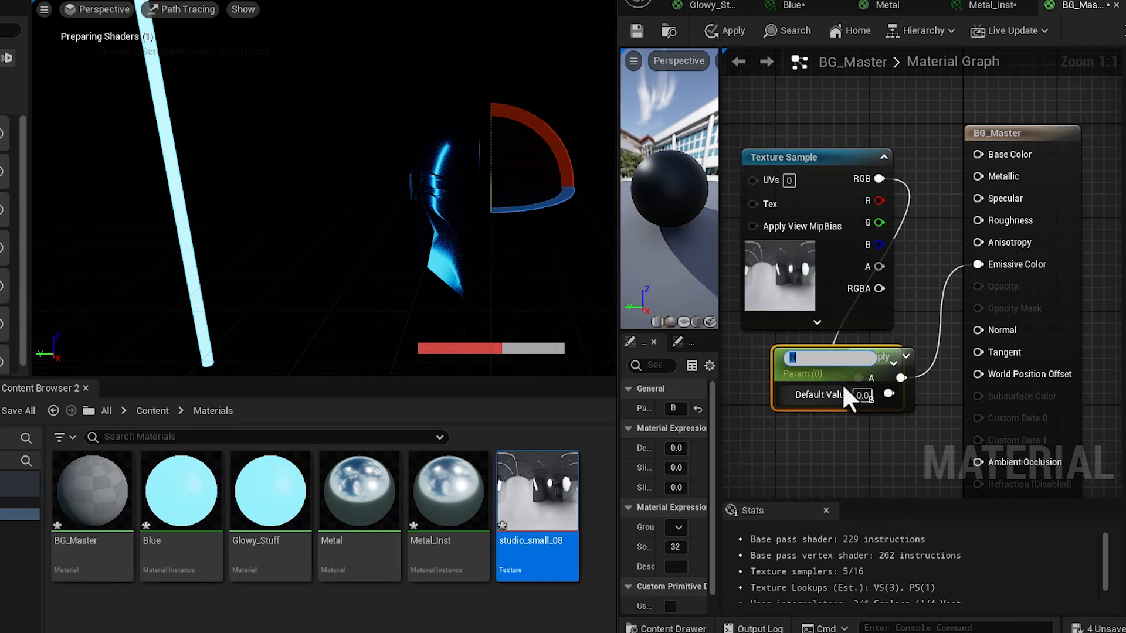
{"action": "type", "text": "Emissiv"}
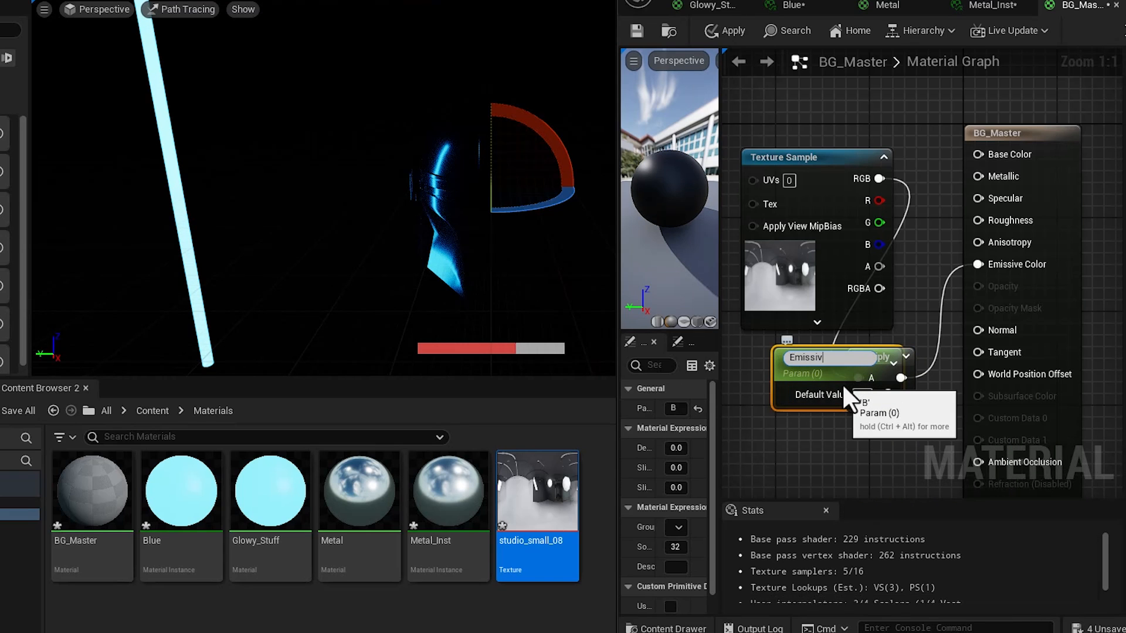
{"action": "type", "text": "e_Strength"}
{"action": "key", "text": "Return"}
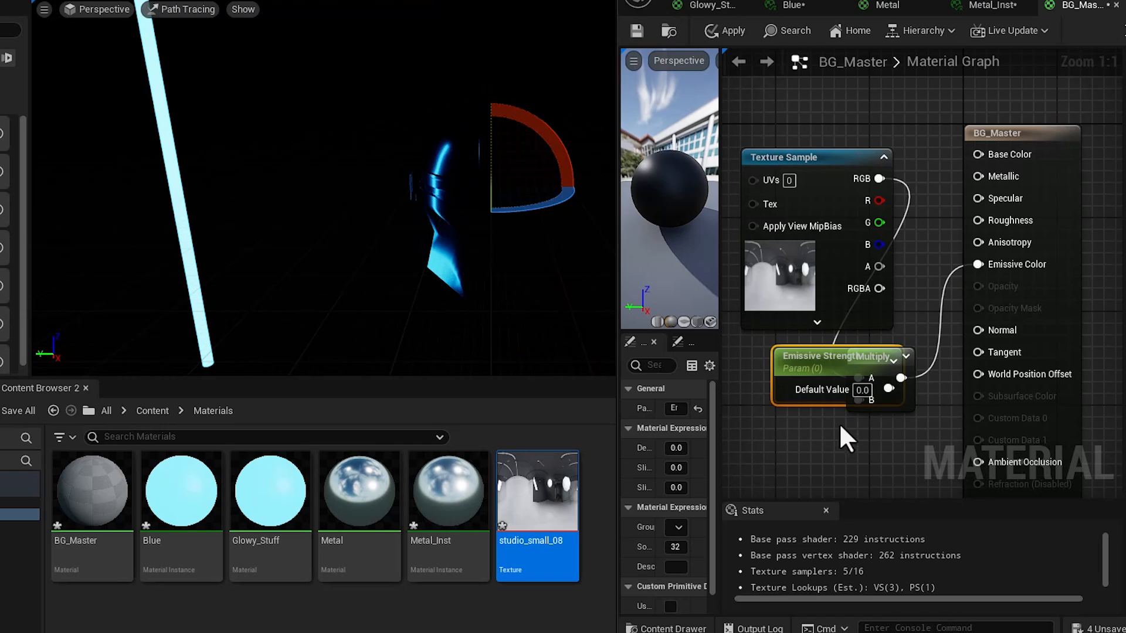
{"action": "left_click", "coordinate": [864, 393]}
{"action": "type", "text": "1"}
{"action": "key", "text": "Return"}
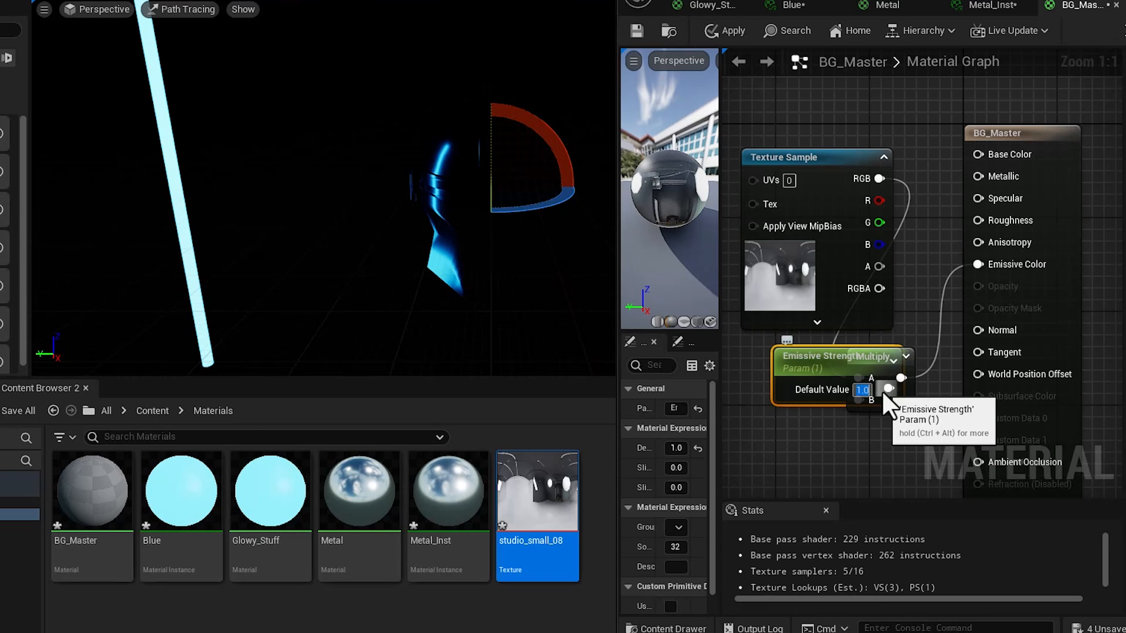
{"action": "left_click", "coordinate": [637, 32]}
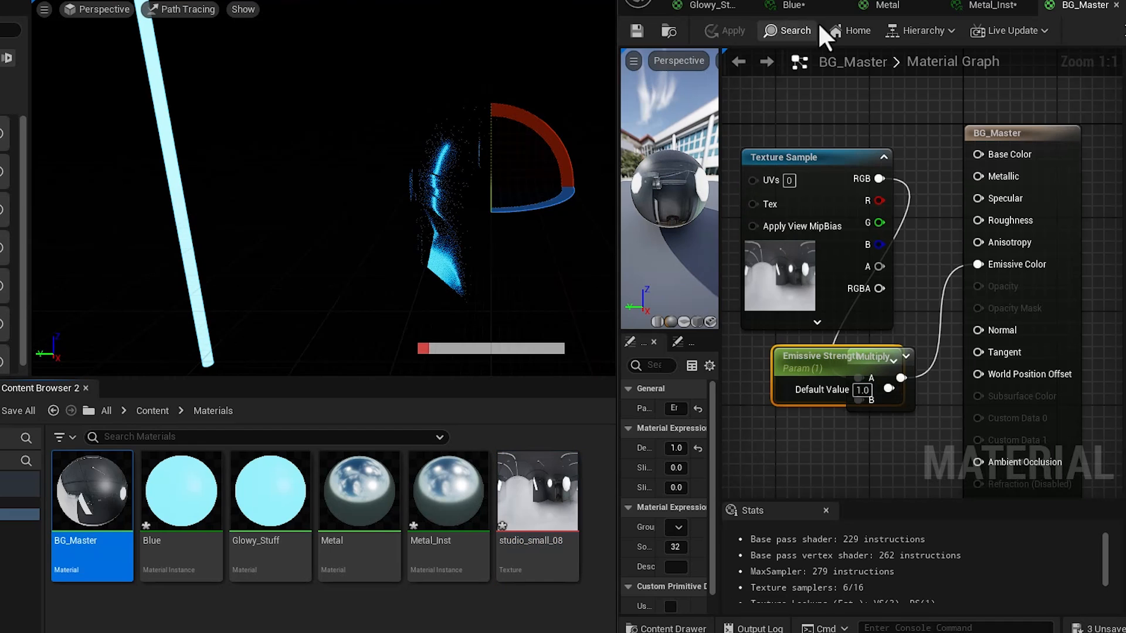
Step: Create a material instance of BG_Master named BG_Master_Inst
{"action": "right_click", "coordinate": [119, 491]}
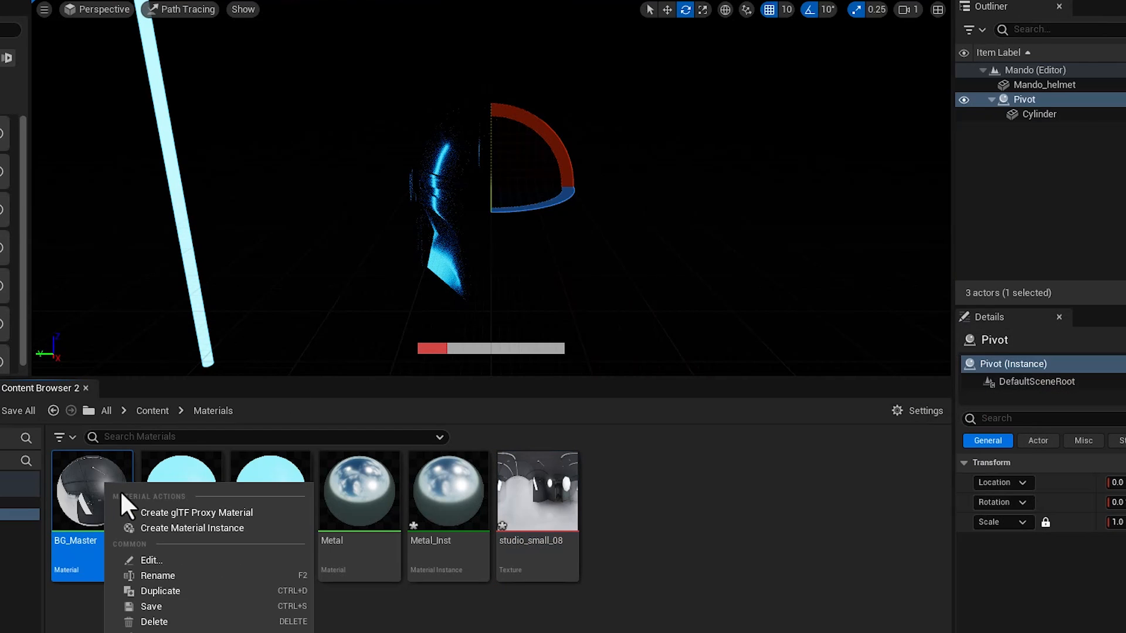
{"action": "left_click", "coordinate": [155, 527]}
{"action": "key", "text": "Return"}
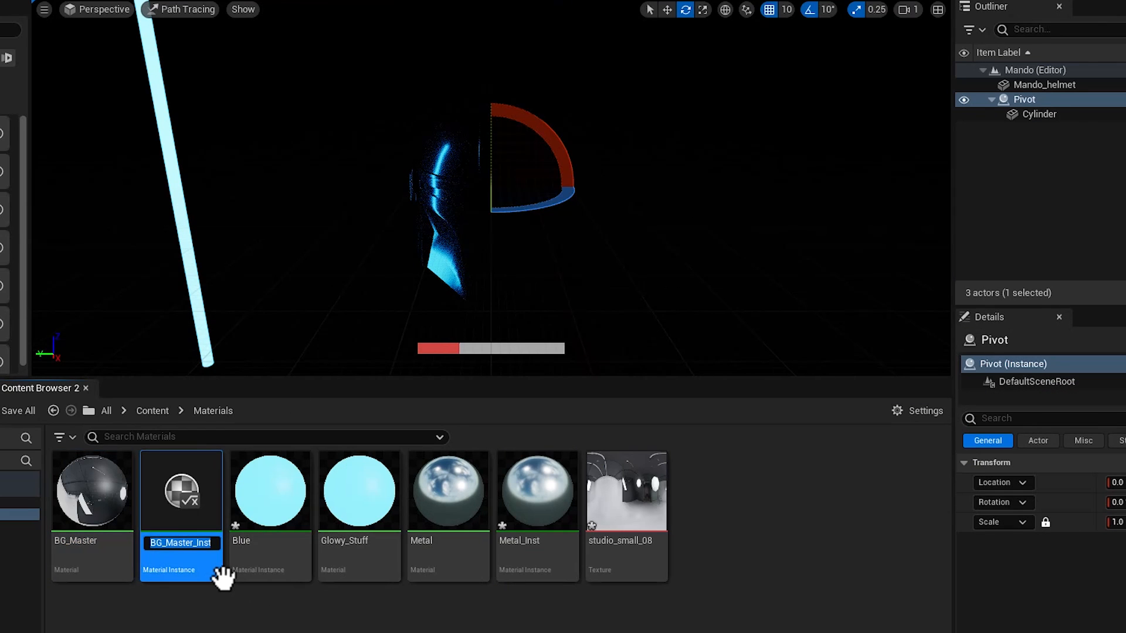
Step: Override Two Sided in BG_Master_Inst and turn it on, comparing the preview sphere's interior with the option off and on
{"action": "double_click", "coordinate": [205, 528]}
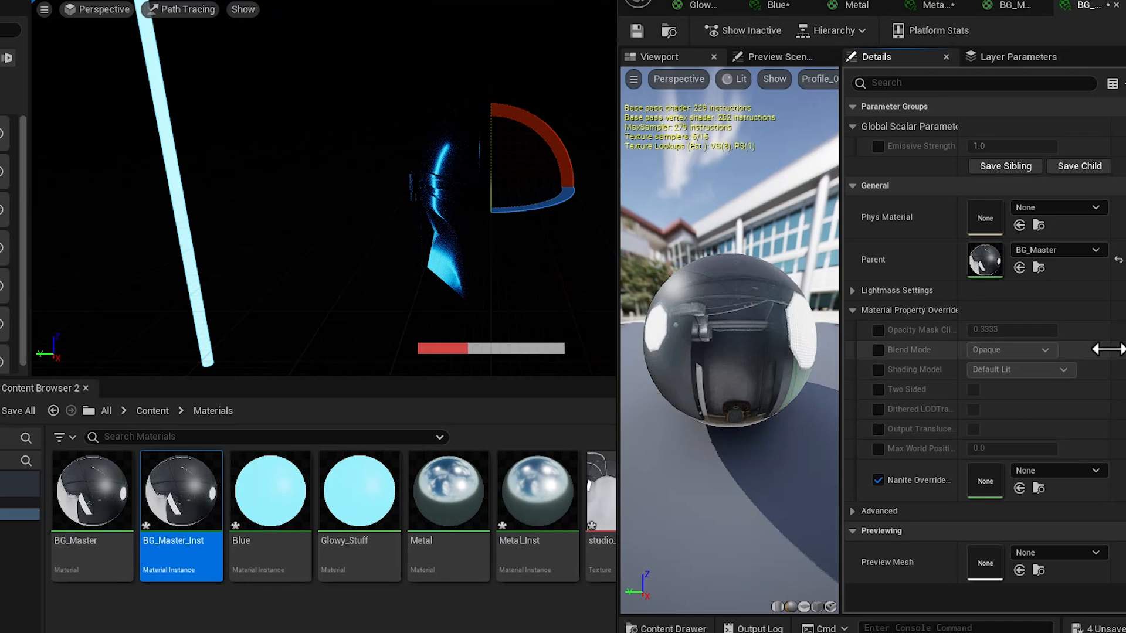
{"action": "left_click", "coordinate": [878, 389]}
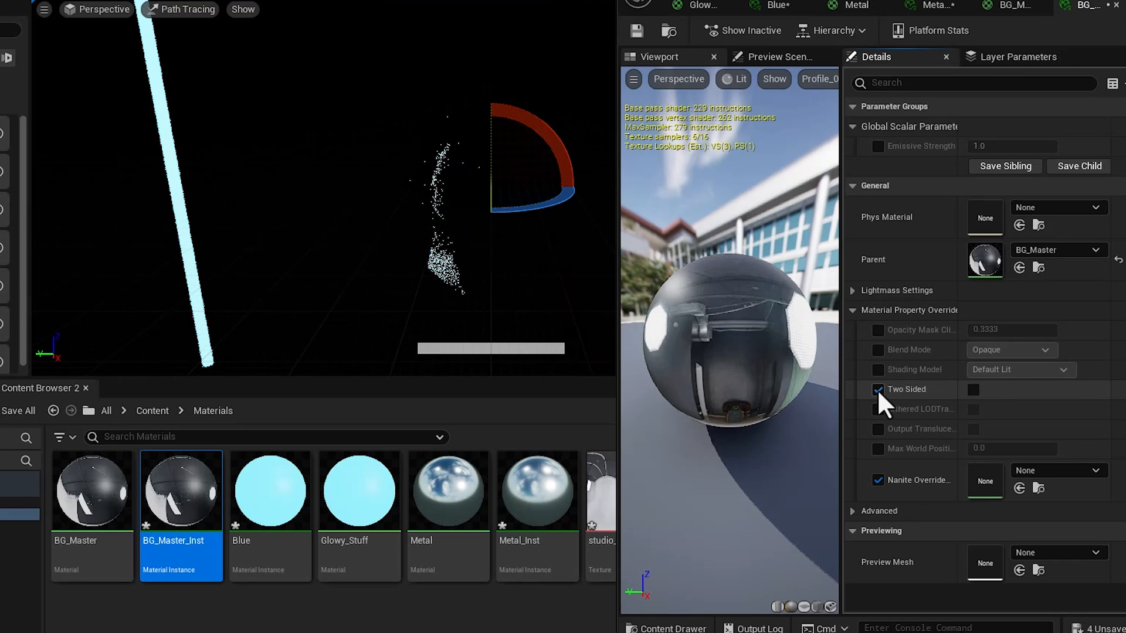
{"action": "left_click", "coordinate": [972, 390]}
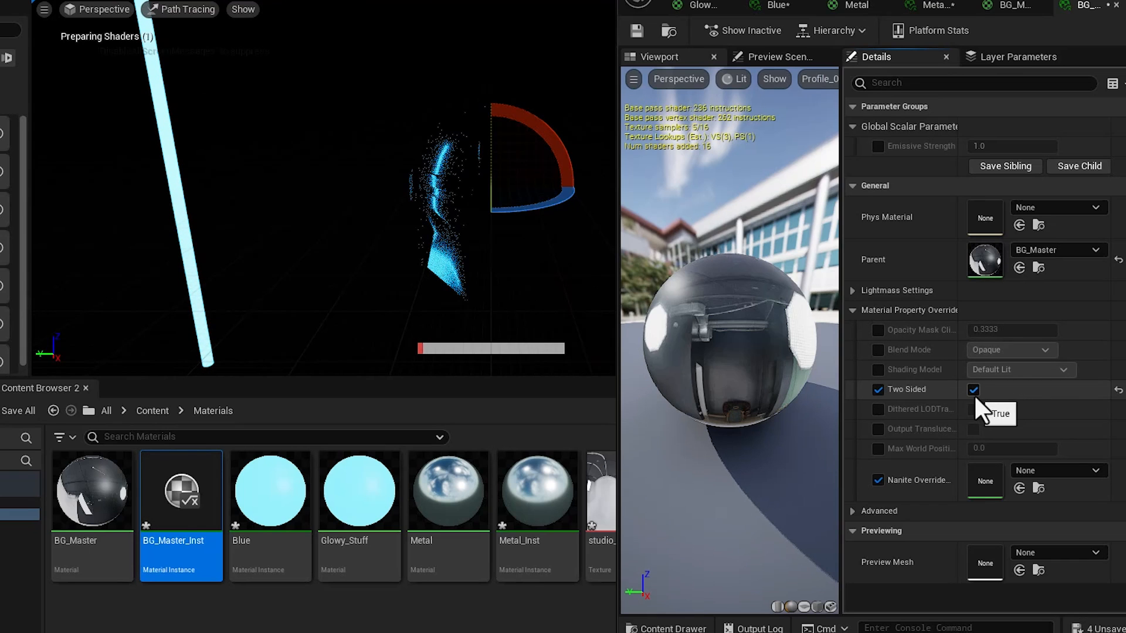
{"action": "right_click_drag", "start_coordinate": [732, 360], "coordinate": [731, 481]}
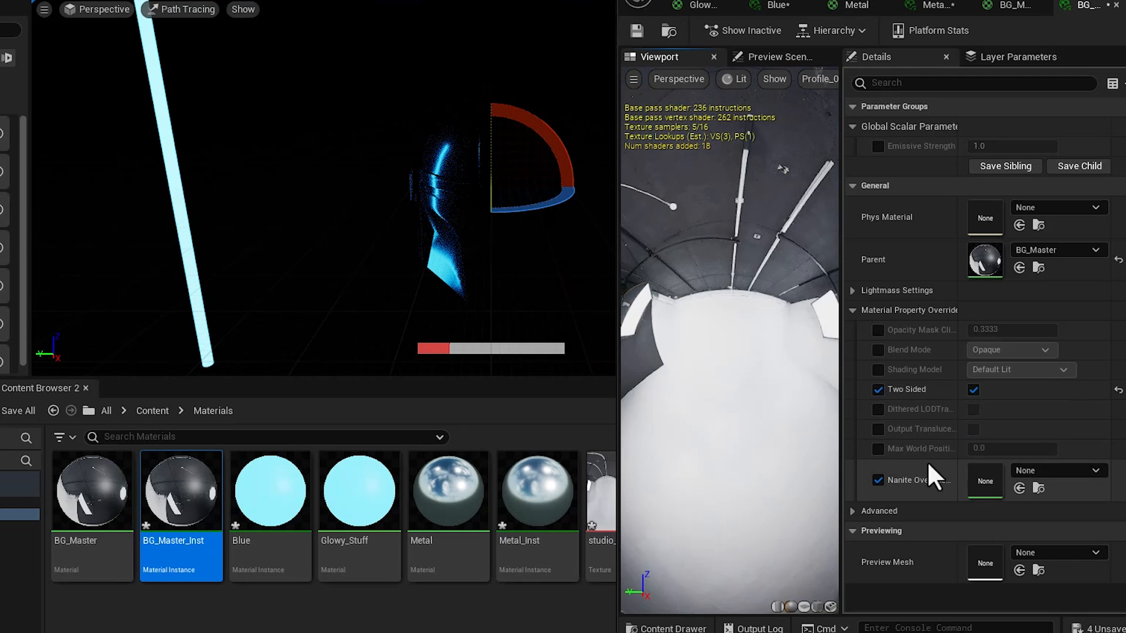
{"action": "left_click", "coordinate": [974, 389]}
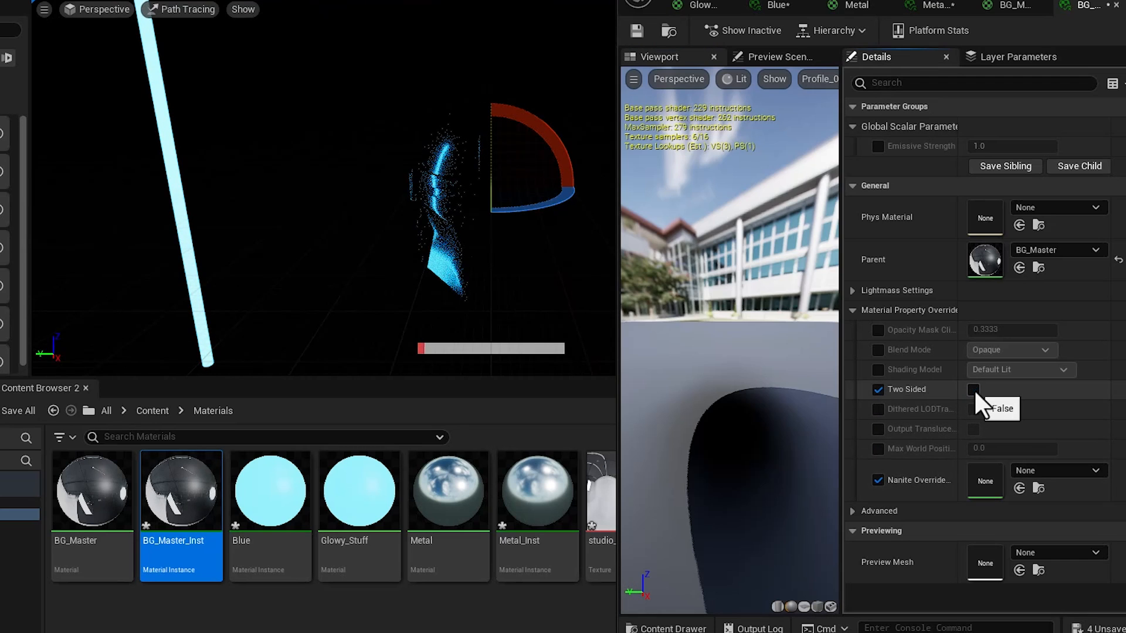
{"action": "left_click", "coordinate": [974, 389]}
{"action": "mouse_move", "coordinate": [675, 287]}
{"action": "left_mouse_down"}
{"action": "mouse_move", "coordinate": [683, 287]}
{"action": "mouse_move", "coordinate": [674, 346]}
{"action": "mouse_move", "coordinate": [684, 273]}
{"action": "mouse_move", "coordinate": [654, 256]}
{"action": "left_mouse_up"}
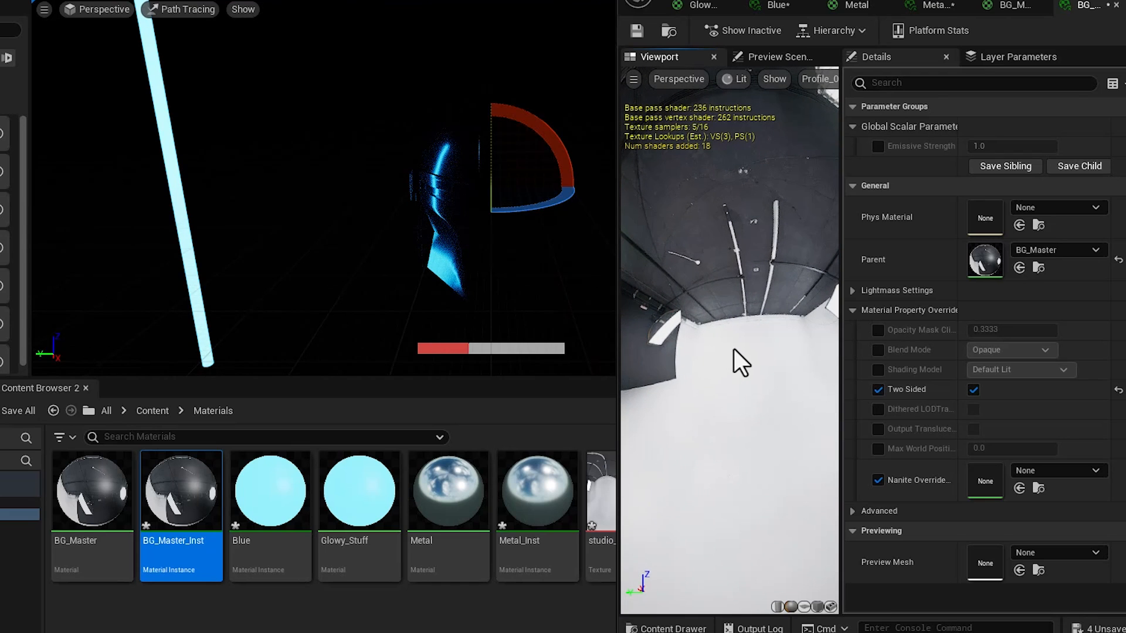
{"action": "left_click", "coordinate": [1069, 1]}
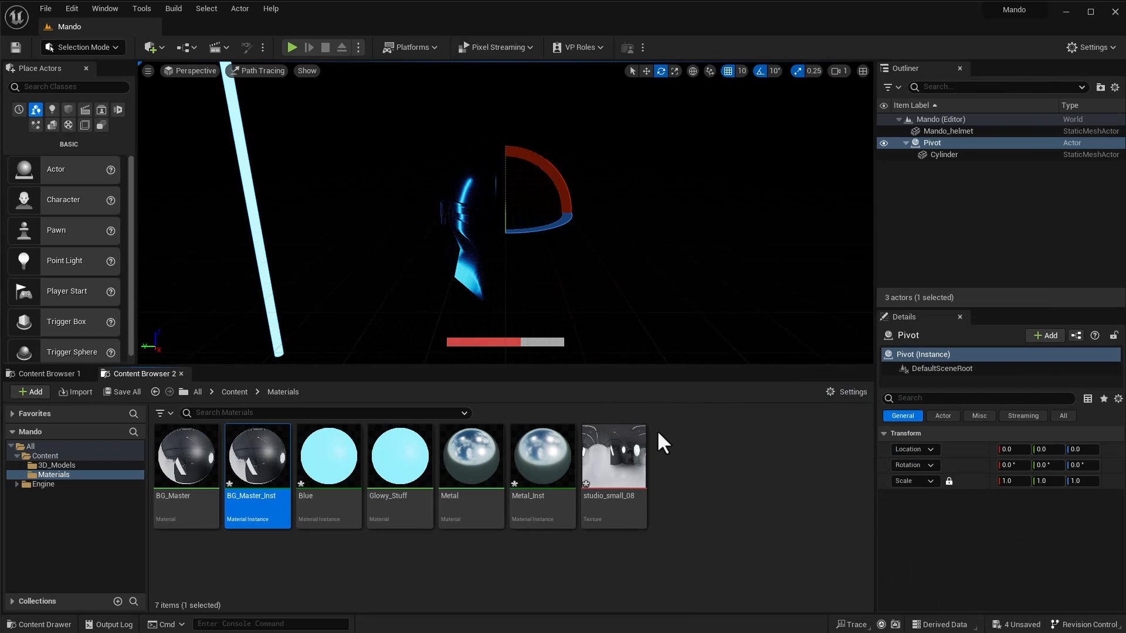
Step: Add a Sphere shape to the level and scale it to 50 on all axes
{"action": "left_click", "coordinate": [163, 45]}
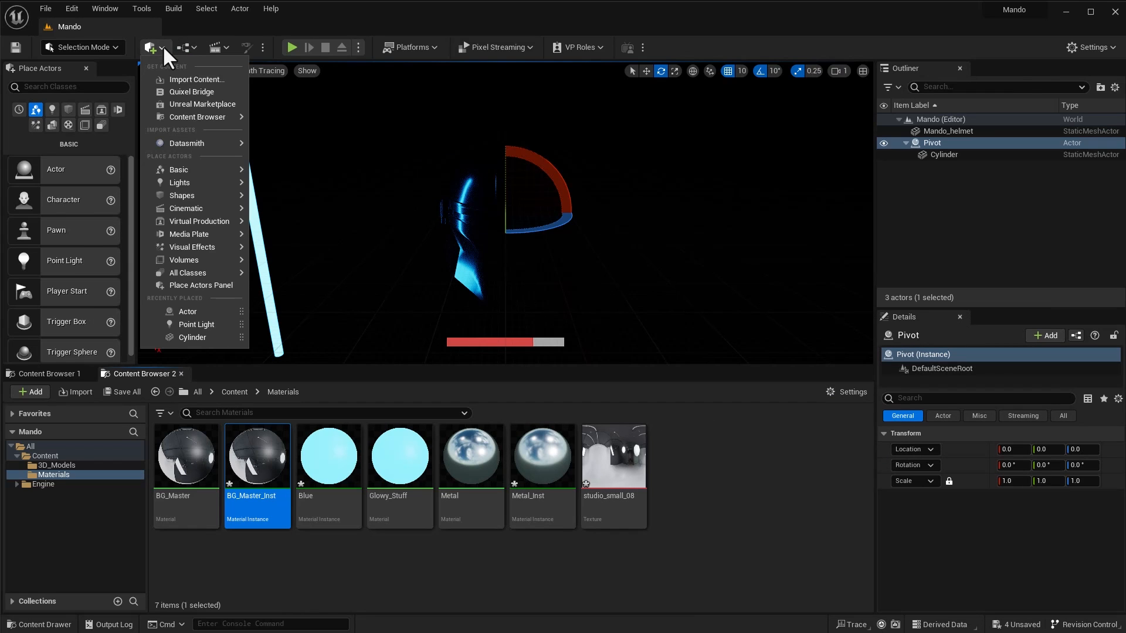
{"action": "mouse_move", "coordinate": [188, 237]}
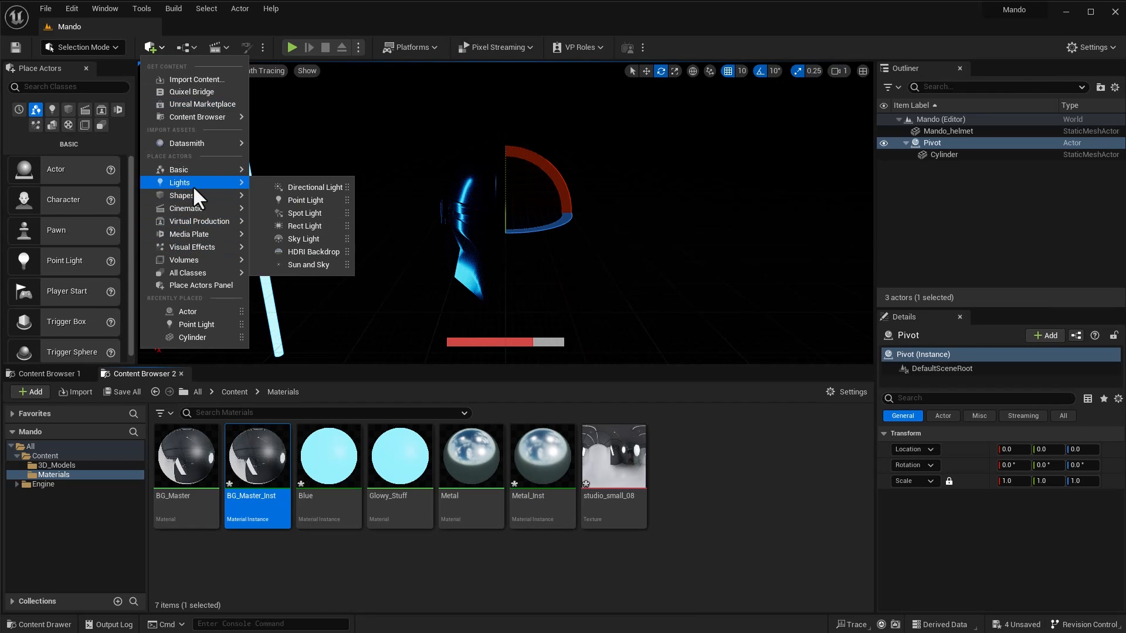
{"action": "mouse_move", "coordinate": [197, 208]}
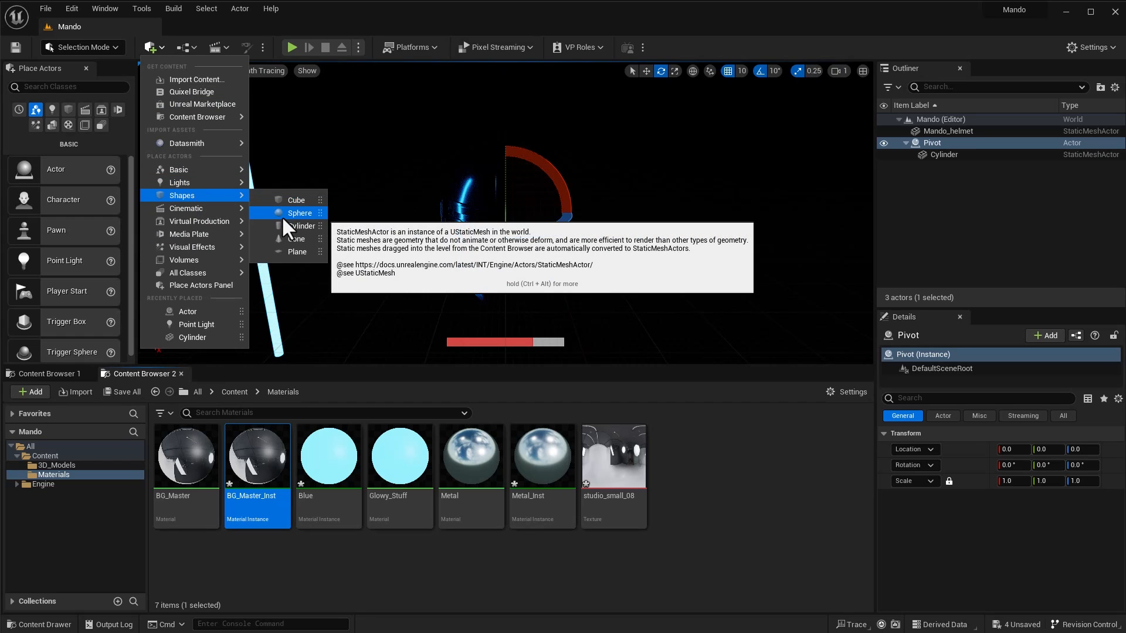
{"action": "left_click", "coordinate": [281, 216]}
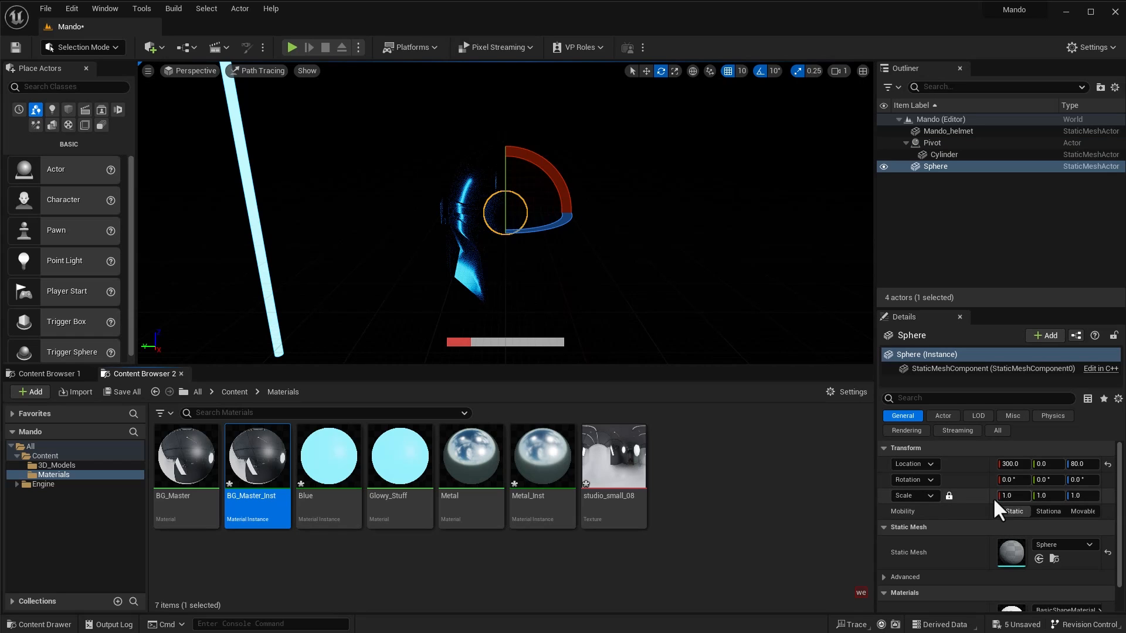
{"action": "left_click", "coordinate": [1014, 495]}
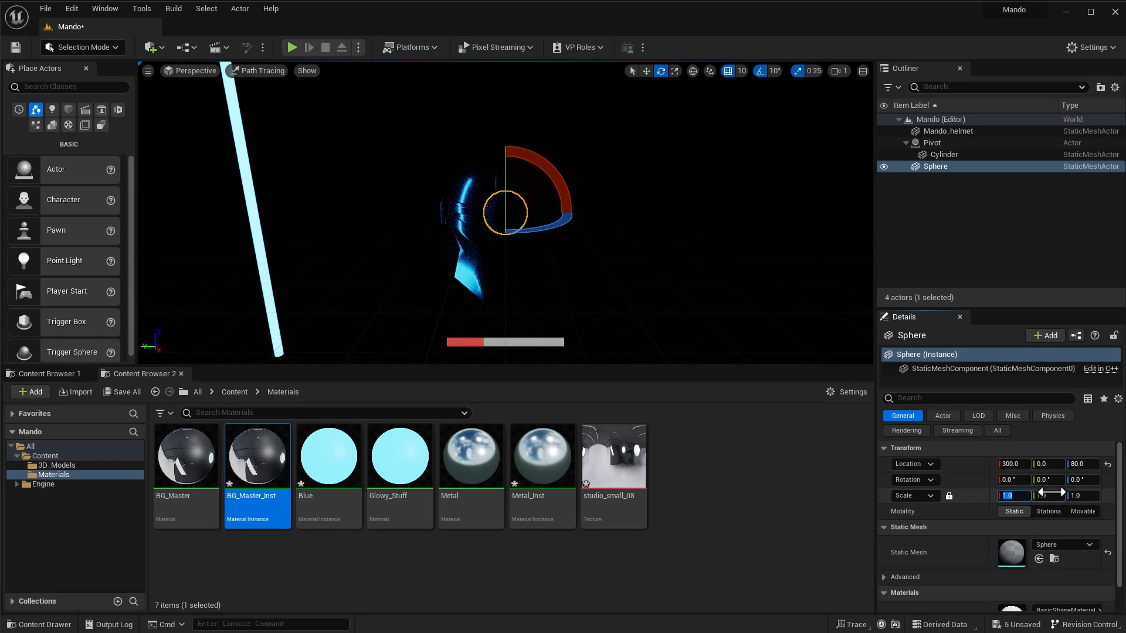
{"action": "type", "text": "50"}
{"action": "key", "text": "Tab"}
Step: Assign BG_Master_Inst to the Sphere's Element 0 material slot and check the helmet's reflections
{"action": "left_click_drag", "start_coordinate": [256, 460], "coordinate": [1011, 609]}
{"action": "scroll", "coordinate": [1013, 563], "scroll_direction": "down", "scroll_amount": 1}
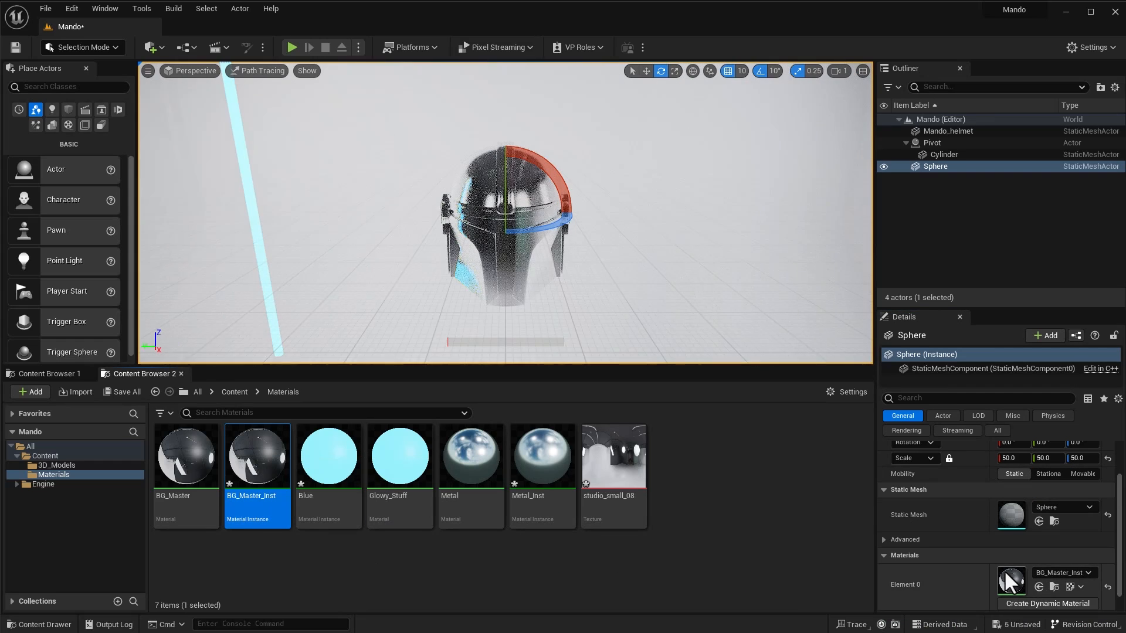
{"action": "mouse_move", "coordinate": [592, 296]}
{"action": "left_mouse_down", "text": "alt"}
{"action": "mouse_move", "coordinate": [557, 287]}
{"action": "mouse_move", "coordinate": [542, 252]}
{"action": "mouse_move", "coordinate": [663, 243]}
{"action": "mouse_move", "coordinate": [621, 285]}
{"action": "mouse_move", "coordinate": [557, 279]}
{"action": "mouse_move", "coordinate": [534, 261]}
{"action": "mouse_move", "coordinate": [686, 299]}
{"action": "mouse_move", "coordinate": [786, 272]}
{"action": "mouse_move", "coordinate": [683, 294]}
{"action": "mouse_move", "coordinate": [593, 261]}
{"action": "mouse_move", "coordinate": [583, 273]}
{"action": "mouse_move", "coordinate": [633, 246]}
{"action": "mouse_move", "coordinate": [577, 264]}
{"action": "left_mouse_up", "text": "alt"}
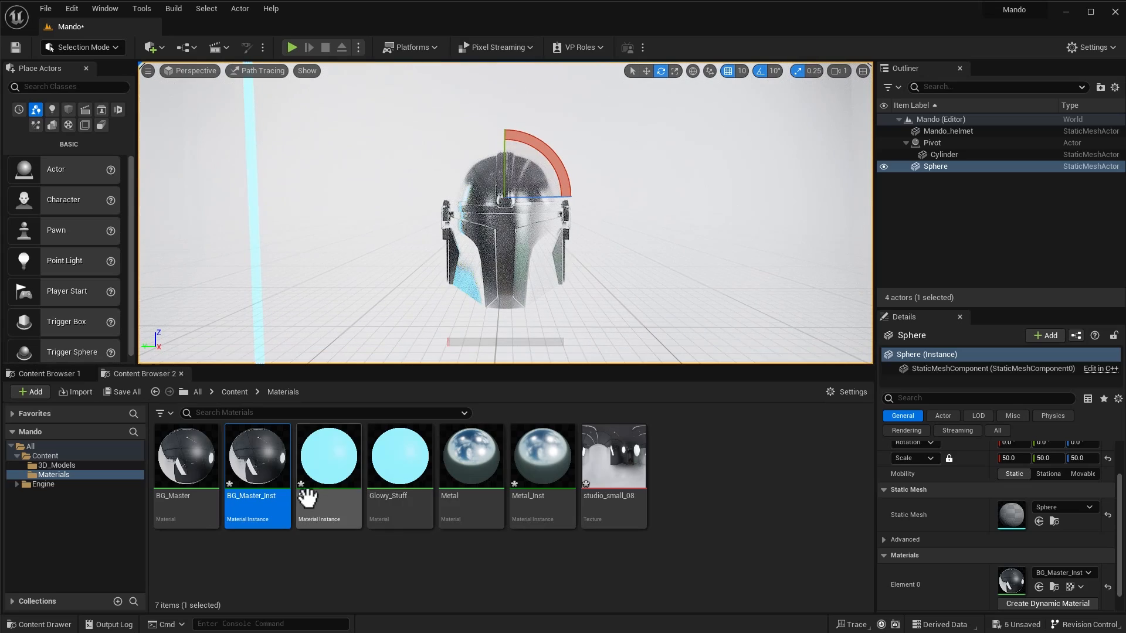
Step: Override Emissive Strength in BG_Master_Inst, try 0.1 and settle on 0.01, and save the material instance
{"action": "double_click", "coordinate": [257, 463]}
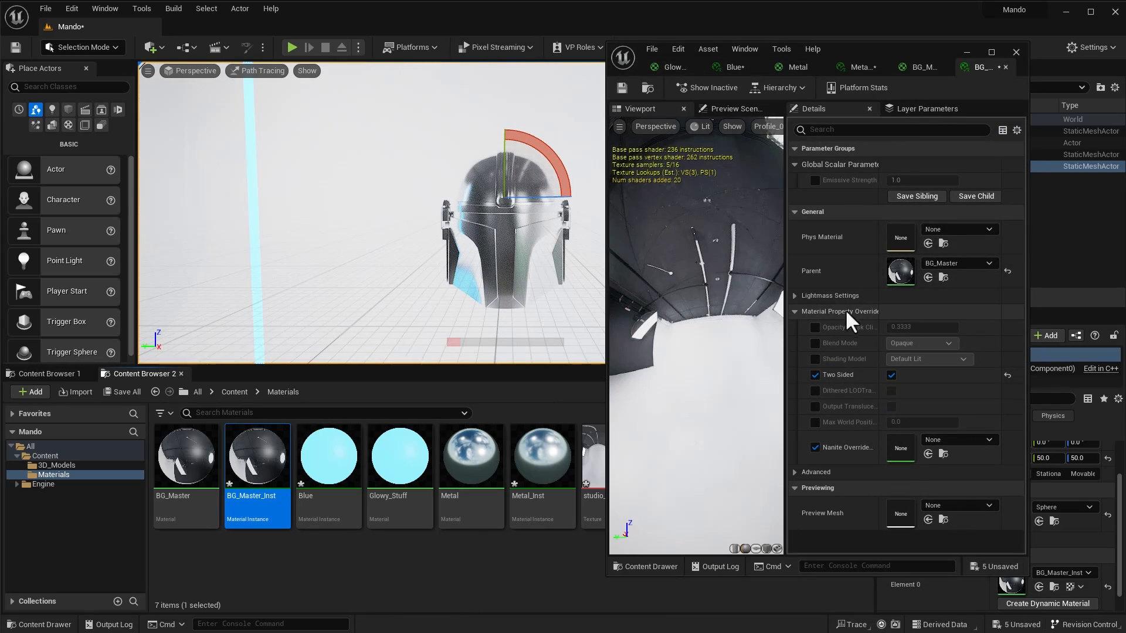
{"action": "left_click", "coordinate": [815, 180]}
{"action": "left_click", "coordinate": [917, 180]}
{"action": "type", "text": "0.1"}
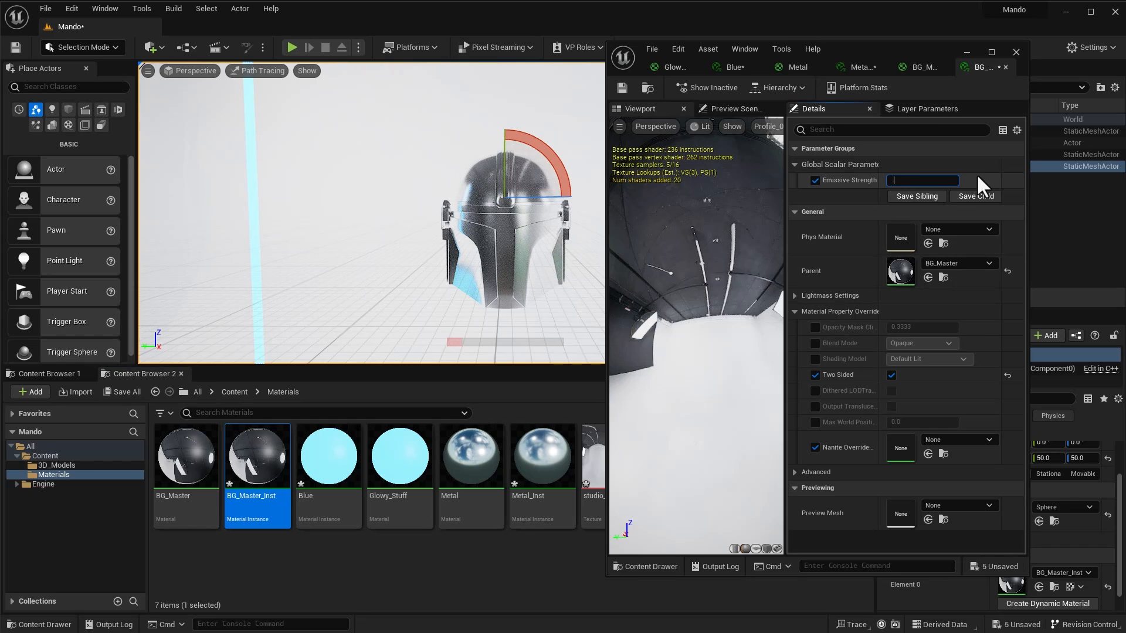
{"action": "key", "text": "Return"}
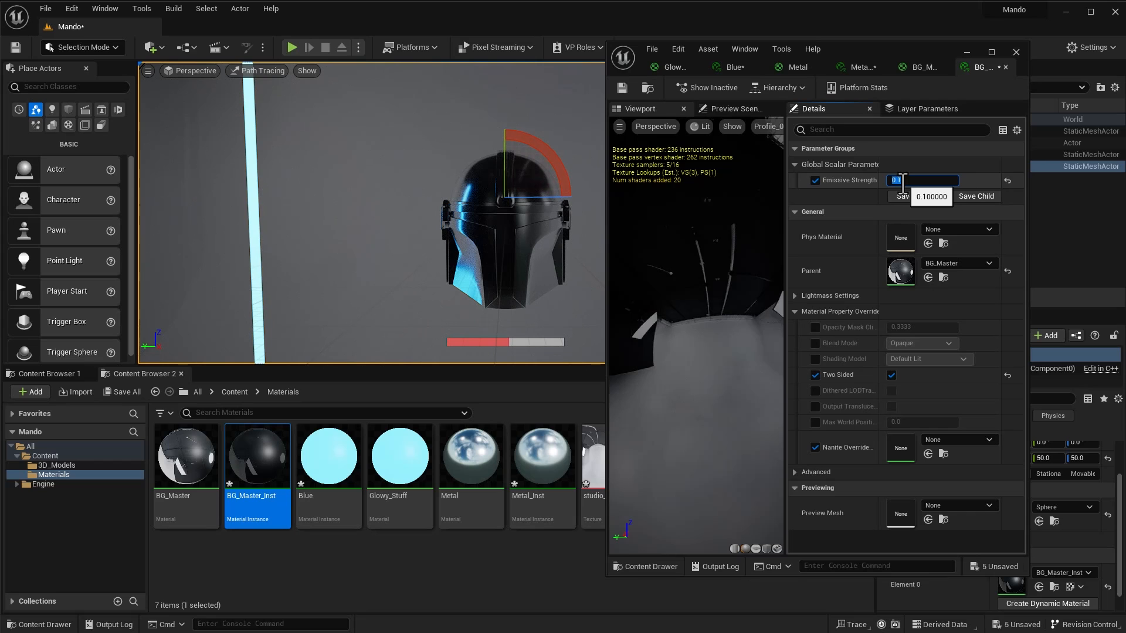
{"action": "type", "text": ".01"}
{"action": "key", "text": "Return"}
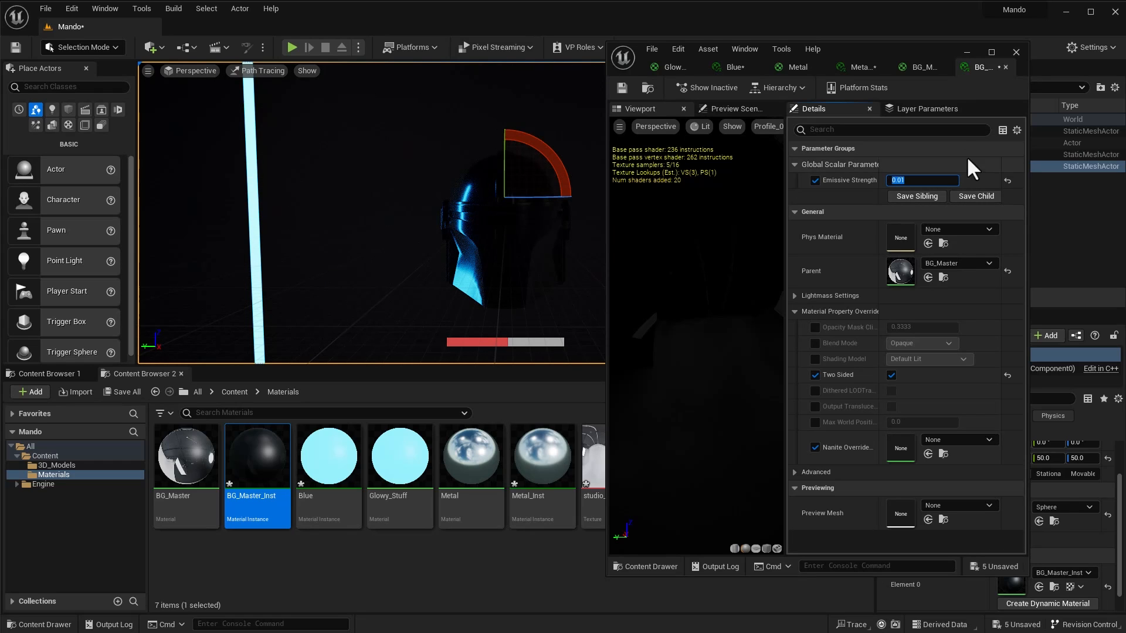
{"action": "left_click", "coordinate": [628, 84]}
{"action": "left_click", "coordinate": [966, 52]}
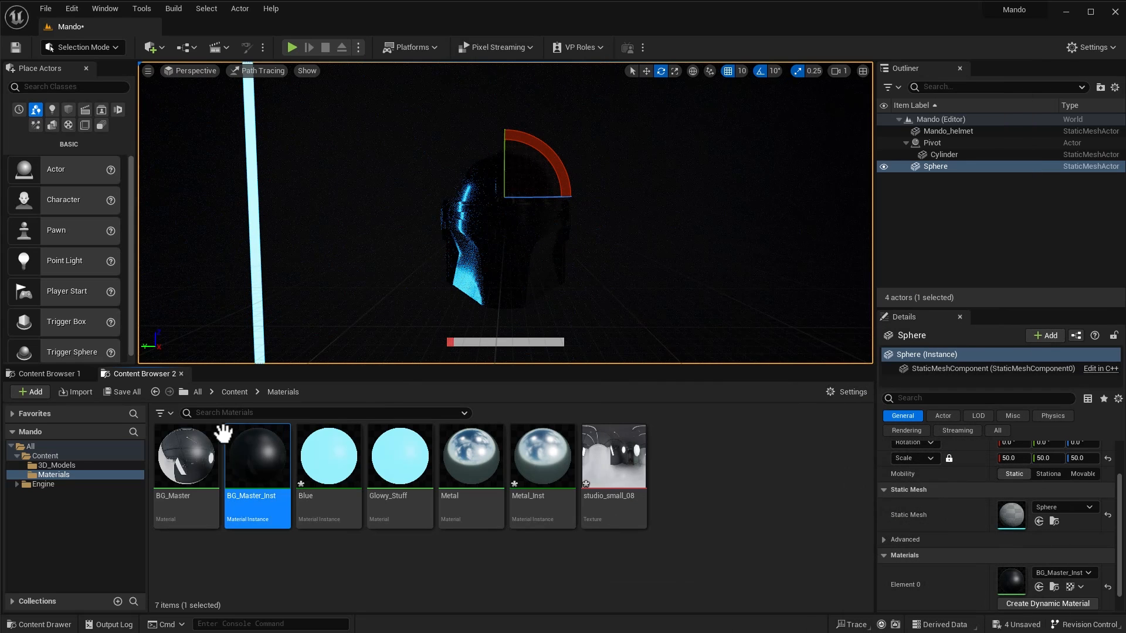
Step: Add a Cine Camera Actor to the level, with the helmet and light tube framed in the viewport
{"action": "left_click", "coordinate": [136, 391]}
{"action": "left_click_drag", "start_coordinate": [934, 277], "coordinate": [774, 248]}
{"action": "left_click", "coordinate": [949, 524]}
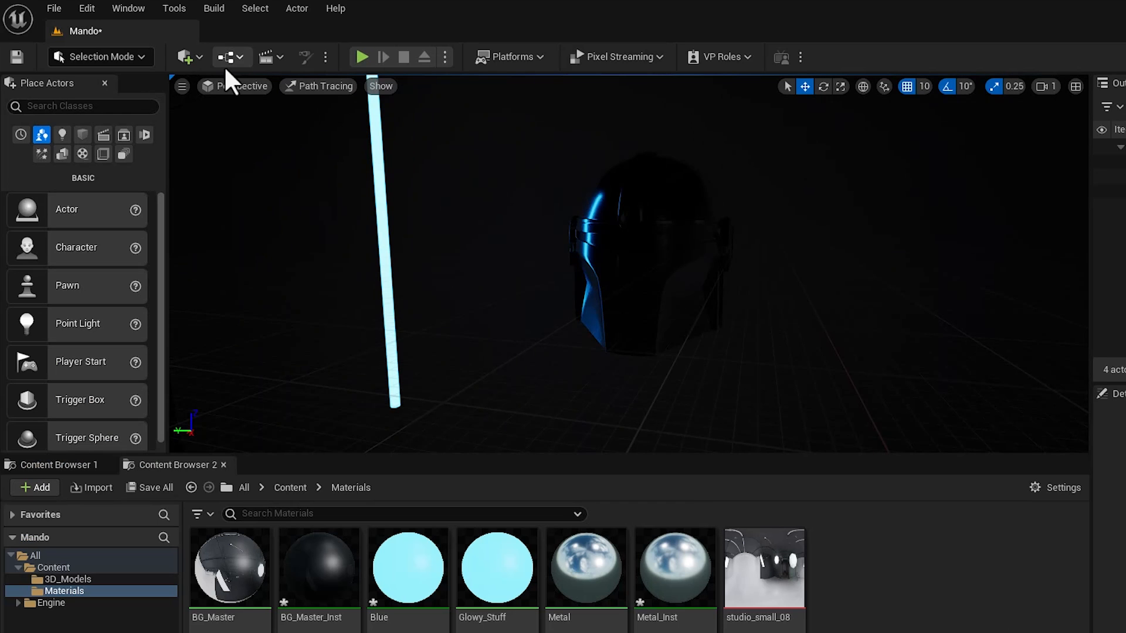
{"action": "left_click", "coordinate": [186, 58]}
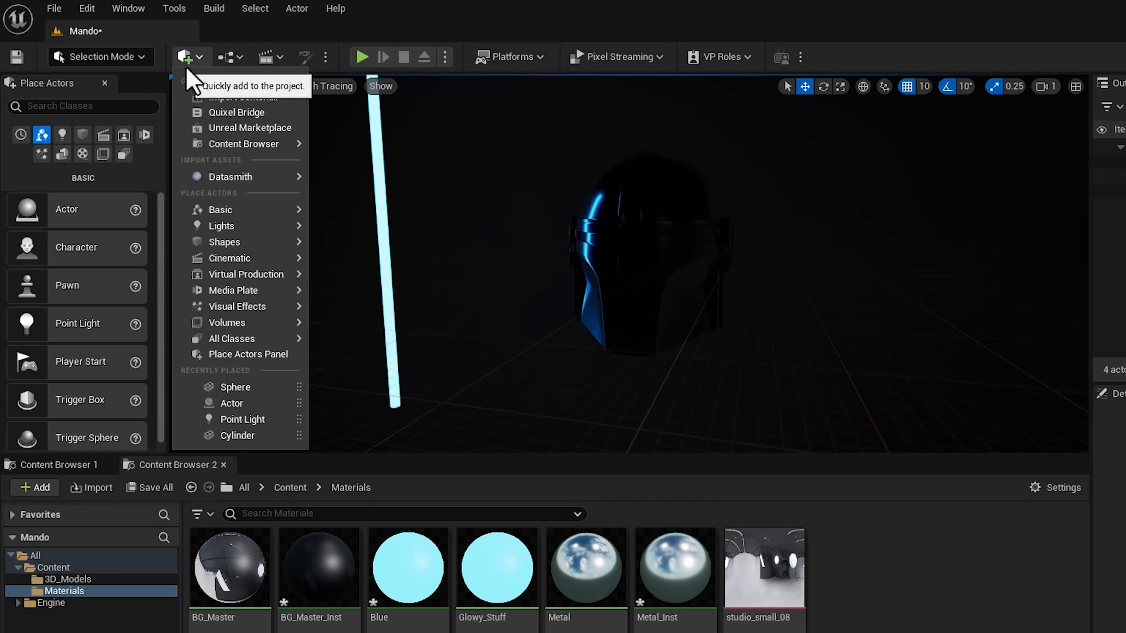
{"action": "mouse_move", "coordinate": [230, 257]}
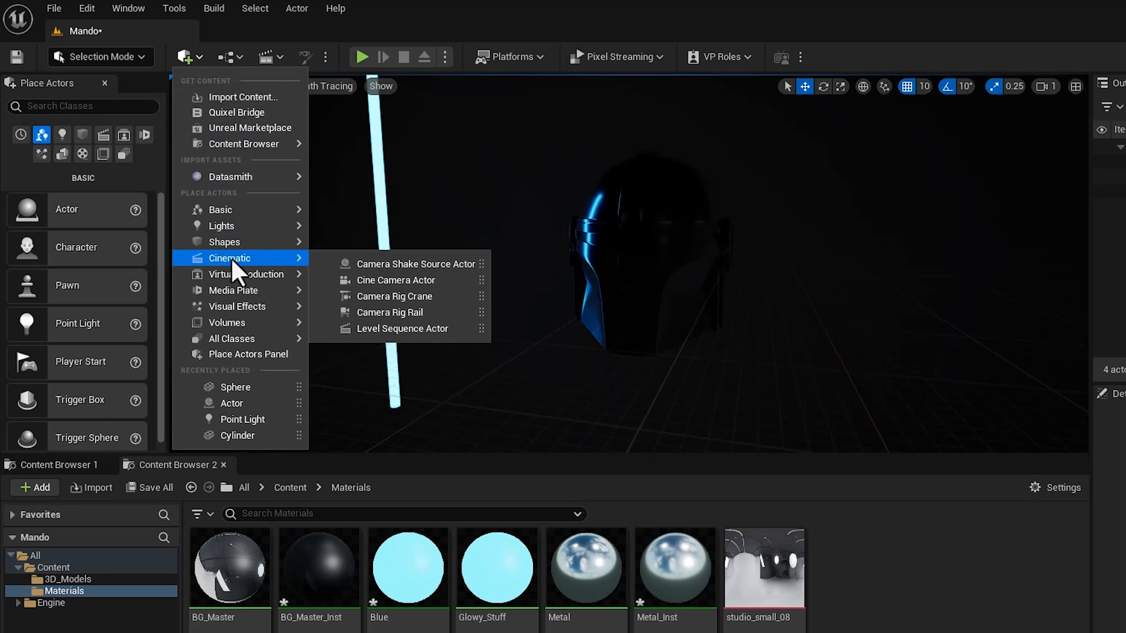
{"action": "left_click", "coordinate": [399, 281]}
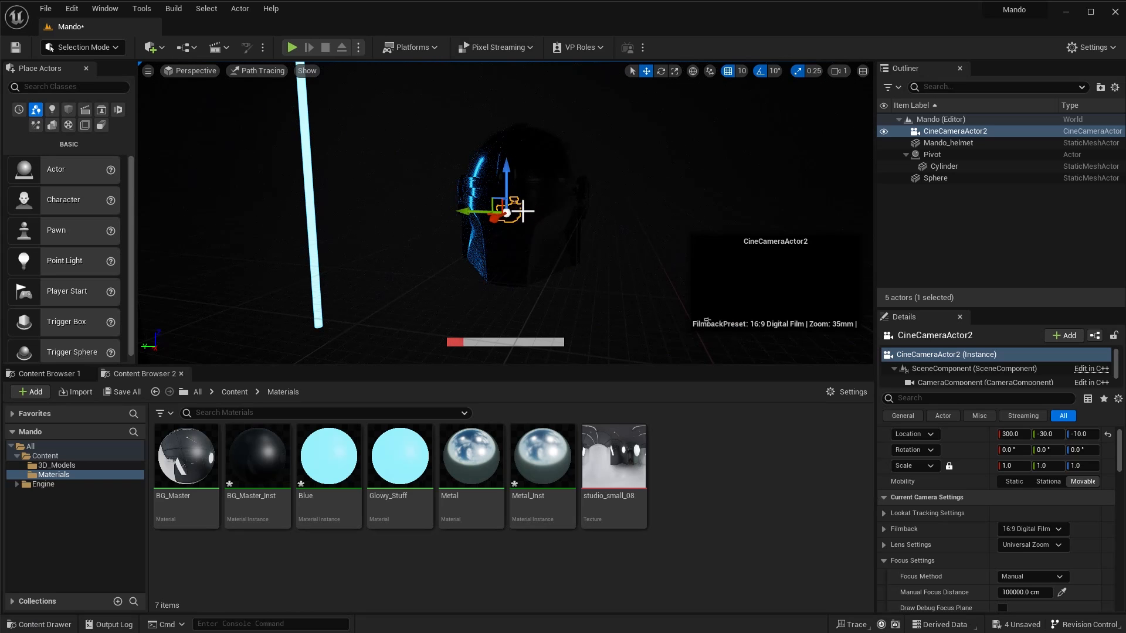
Step: Snap the new cine camera to the current view, pilot it in the viewport and adjust its angle around the helmet
{"action": "right_click", "coordinate": [515, 209]}
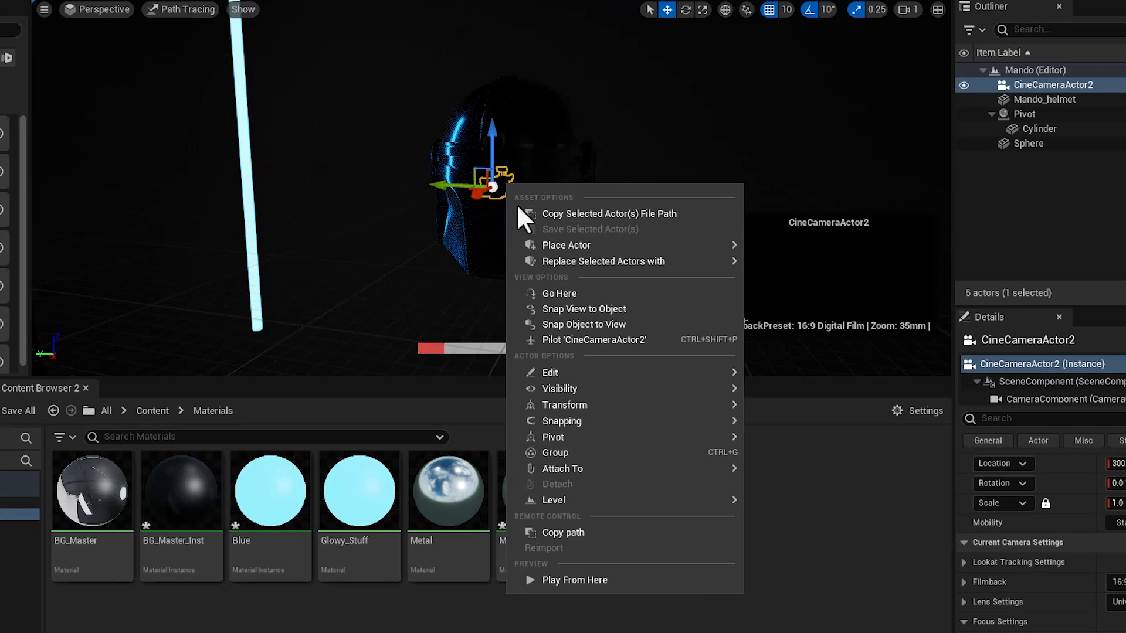
{"action": "left_click", "coordinate": [578, 324]}
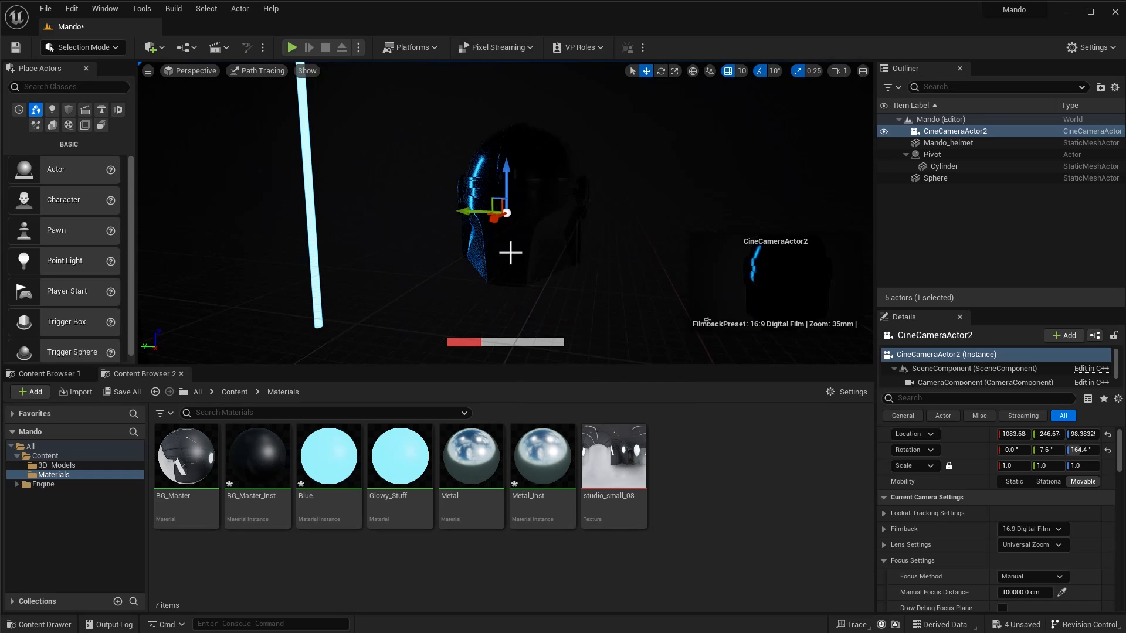
{"action": "left_click", "coordinate": [200, 71]}
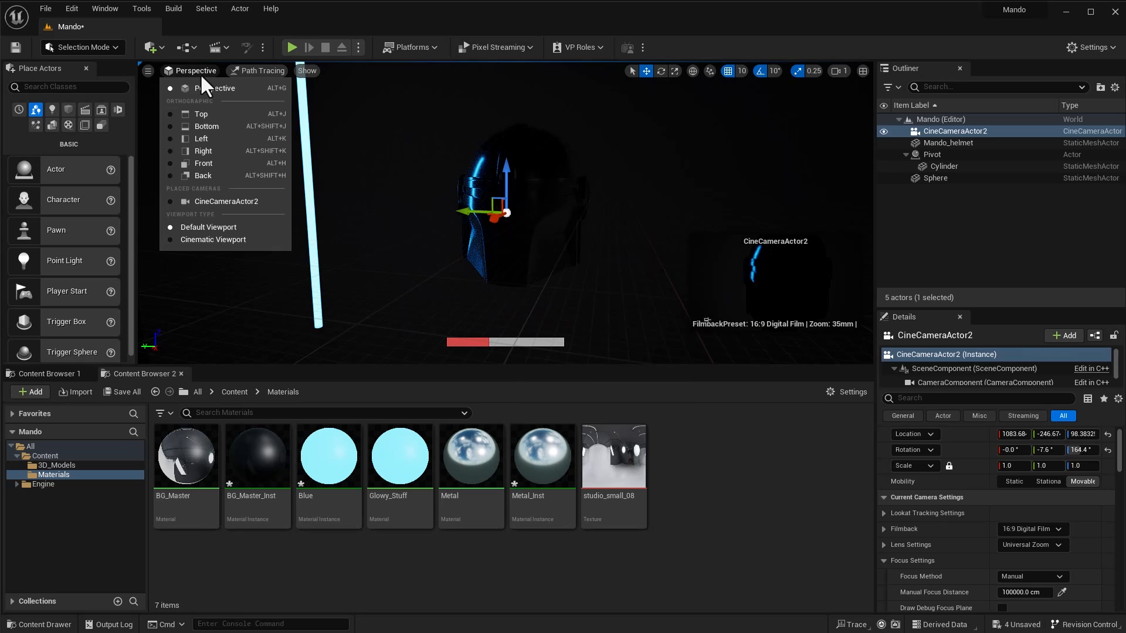
{"action": "left_click", "coordinate": [228, 200]}
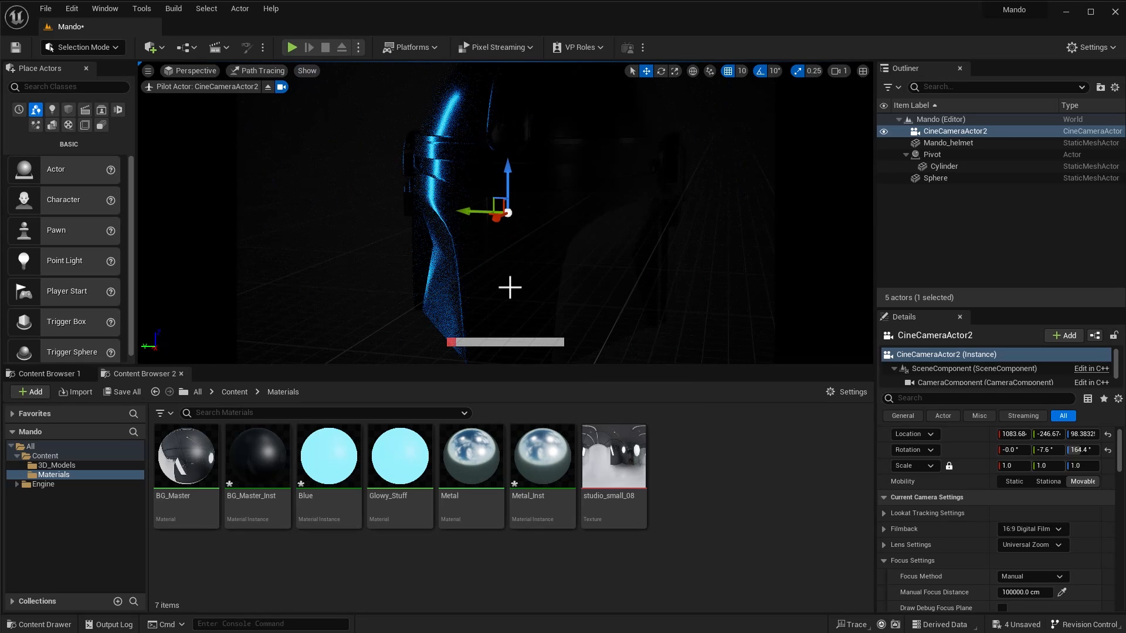
{"action": "left_click", "coordinate": [539, 248]}
{"action": "mouse_move", "coordinate": [571, 273]}
{"action": "left_mouse_down", "text": "alt"}
{"action": "mouse_move", "coordinate": [594, 267]}
{"action": "mouse_move", "coordinate": [570, 280]}
{"action": "left_mouse_up", "text": "alt"}
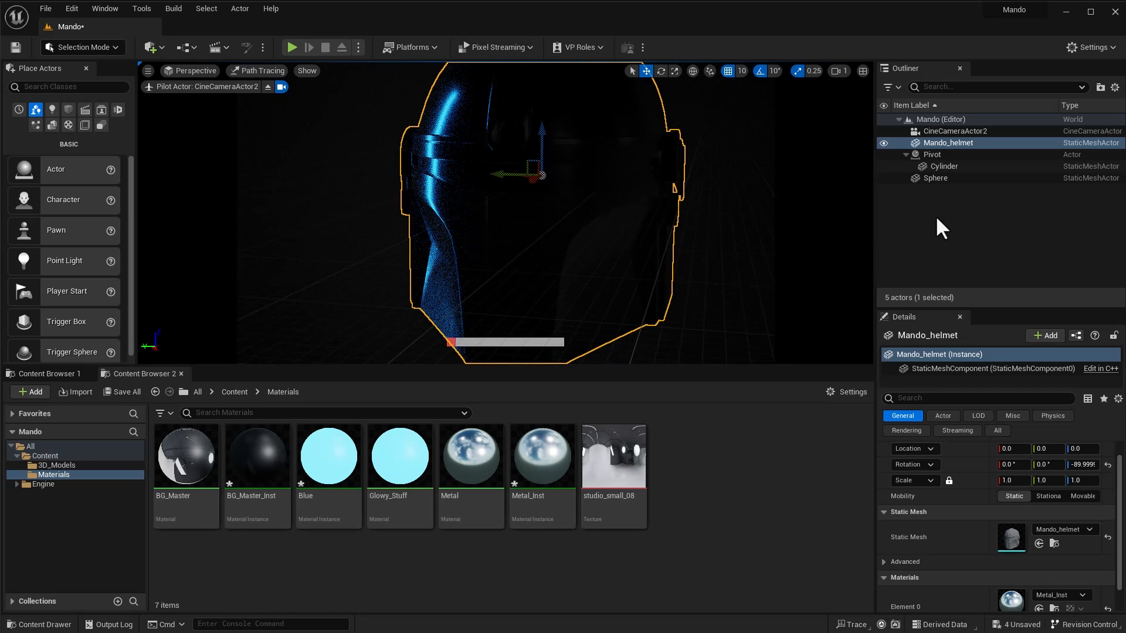
Step: Set the cine camera's lens to 85mm Prime f/1.8 and its focus method to Disable
{"action": "left_click", "coordinate": [955, 131]}
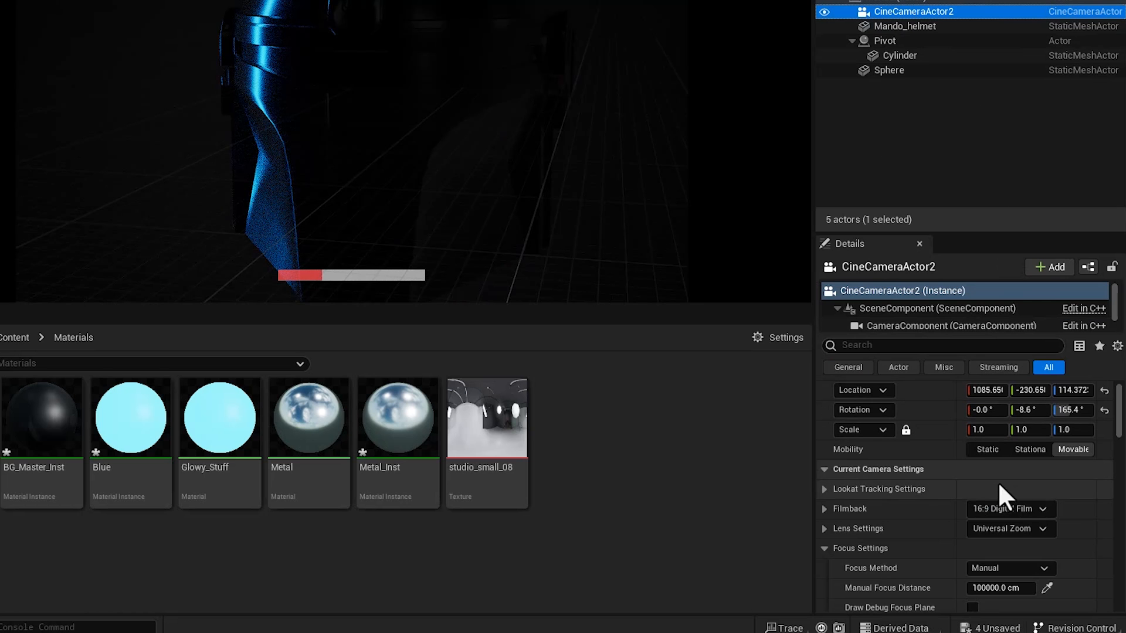
{"action": "left_click", "coordinate": [1042, 530]}
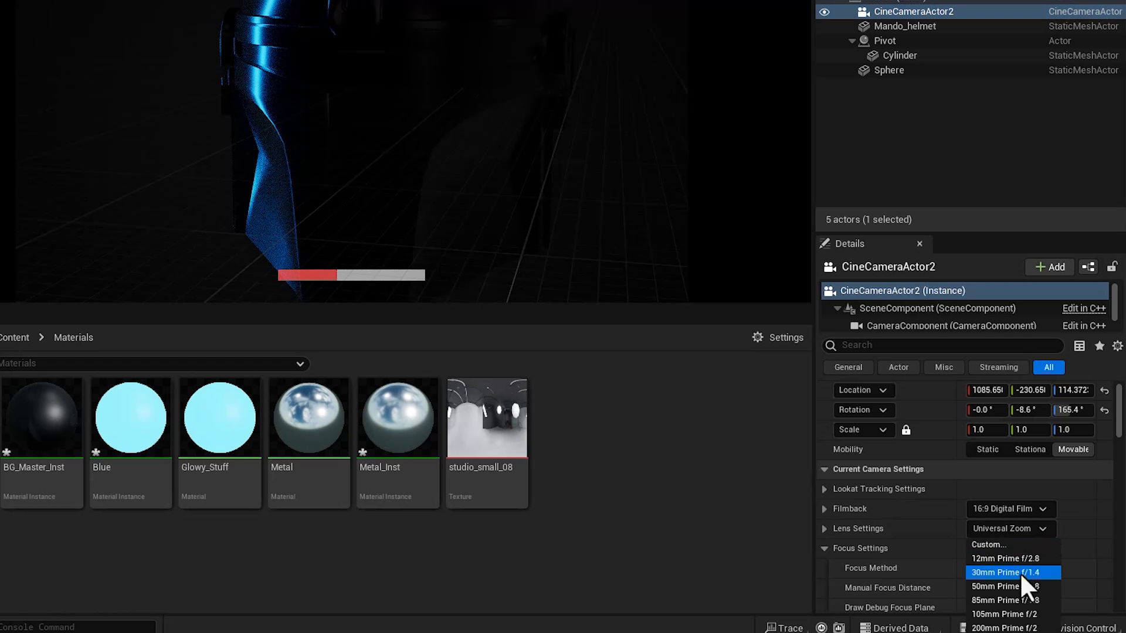
{"action": "left_click", "coordinate": [1012, 599]}
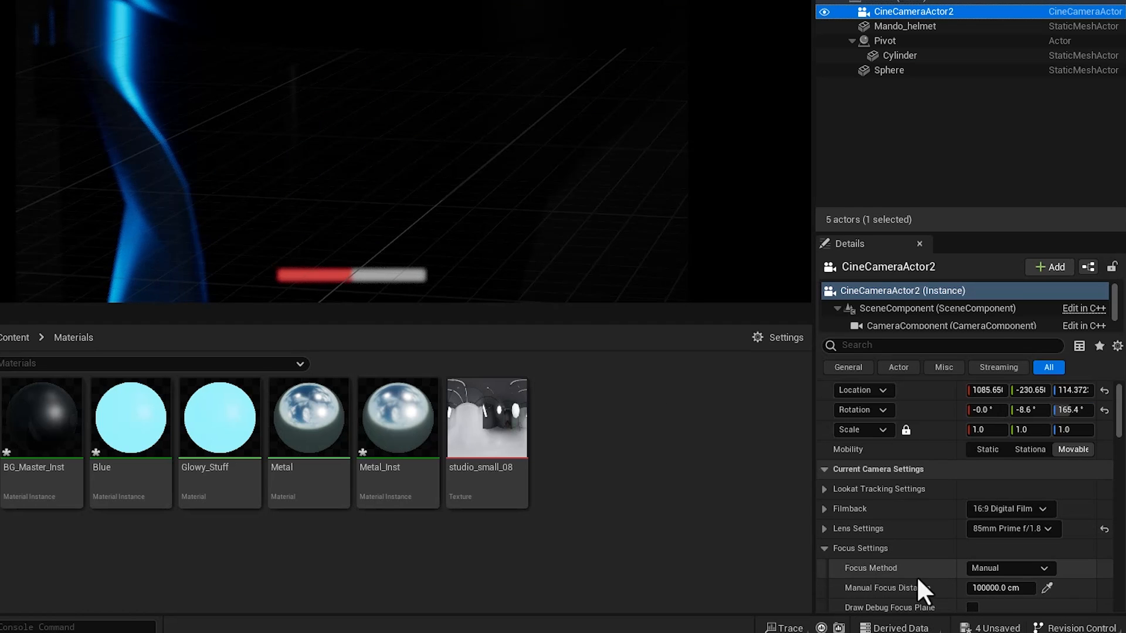
{"action": "left_click", "coordinate": [998, 568]}
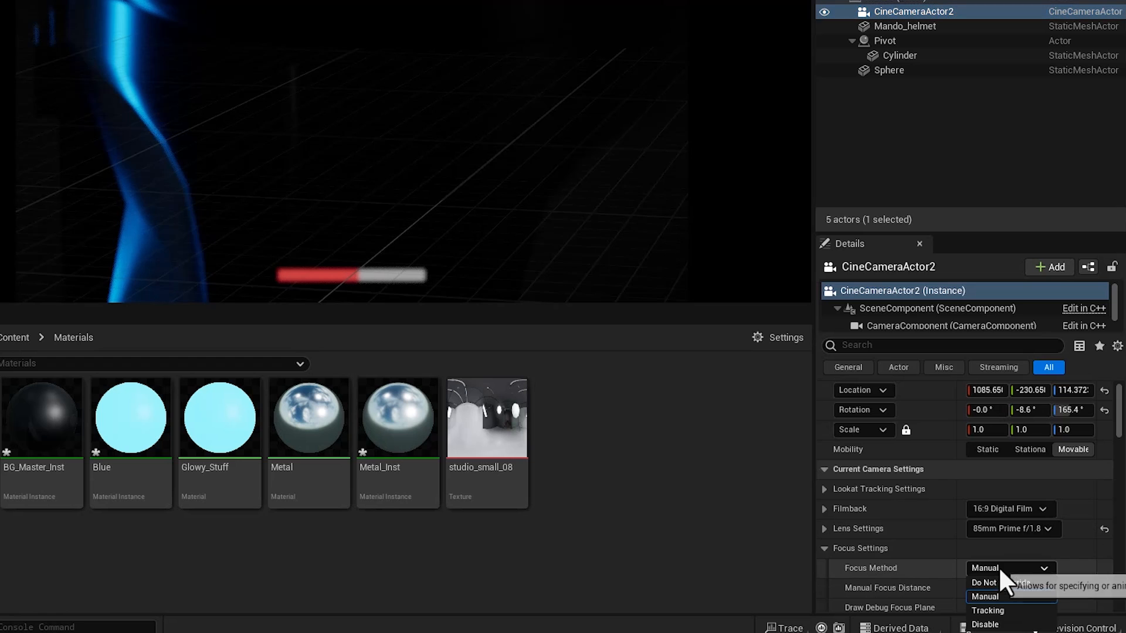
{"action": "left_click", "coordinate": [997, 625]}
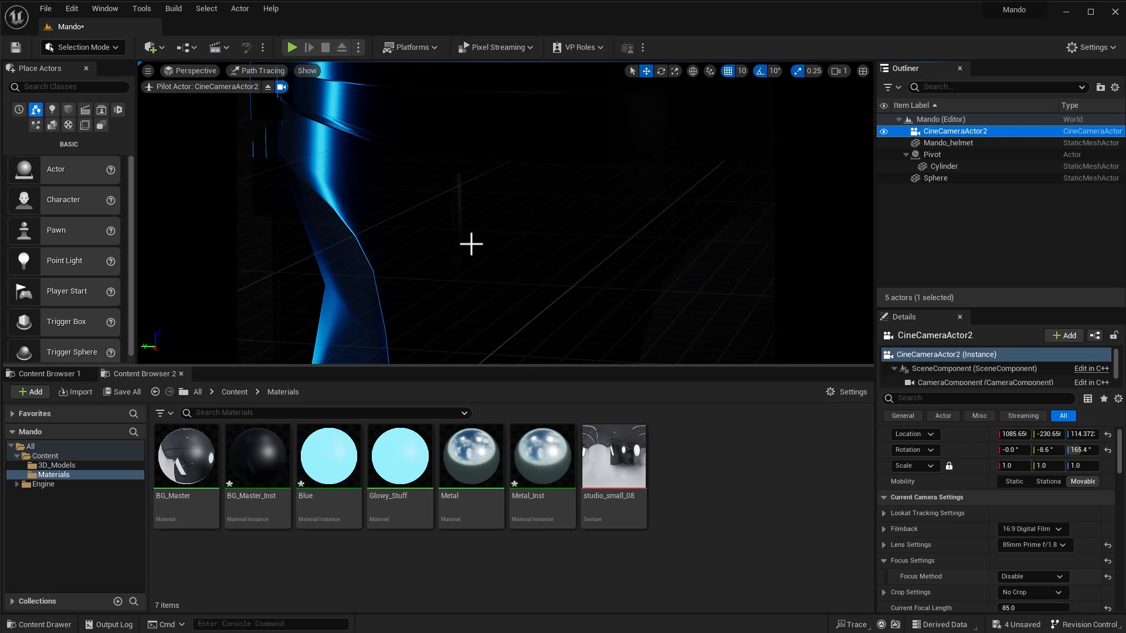
Step: Pull the piloted camera back and orbit it to a nearly frontal view of the helmet
{"action": "scroll", "coordinate": [471, 244], "scroll_direction": "down", "scroll_amount": 5}
{"action": "mouse_move", "coordinate": [480, 241]}
{"action": "left_mouse_down", "text": "alt"}
{"action": "mouse_move", "coordinate": [551, 236]}
{"action": "mouse_move", "coordinate": [522, 236]}
{"action": "left_mouse_up", "text": "alt"}
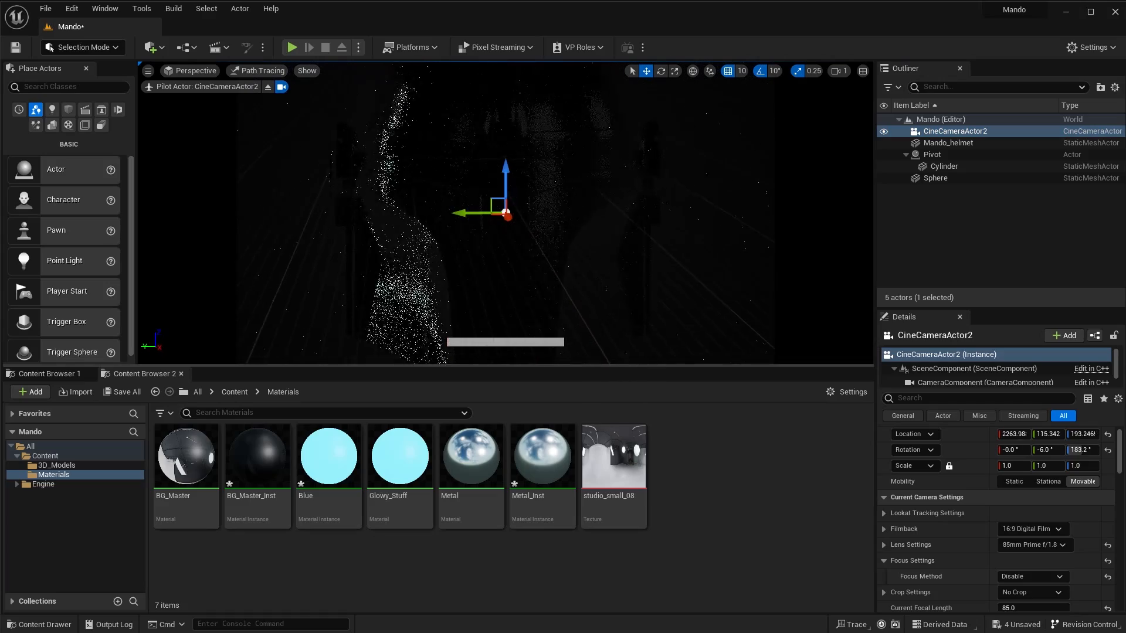
{"action": "left_click", "coordinate": [588, 242]}
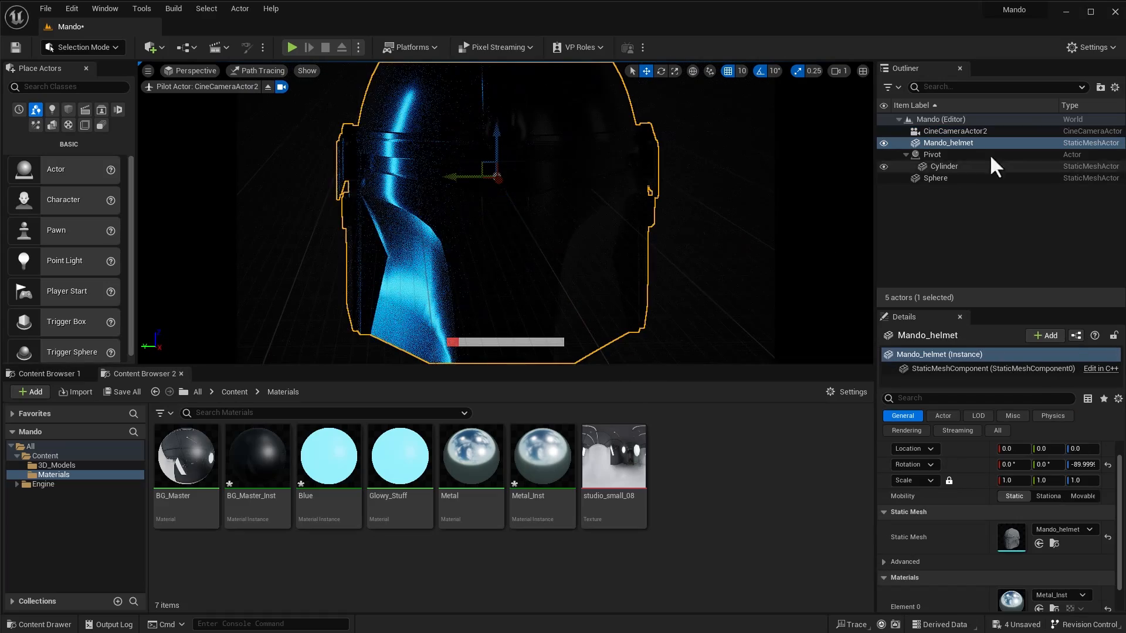
Step: Straighten the cine camera by setting its rotation to 0° on Y and 180° on Z
{"action": "left_click", "coordinate": [945, 133]}
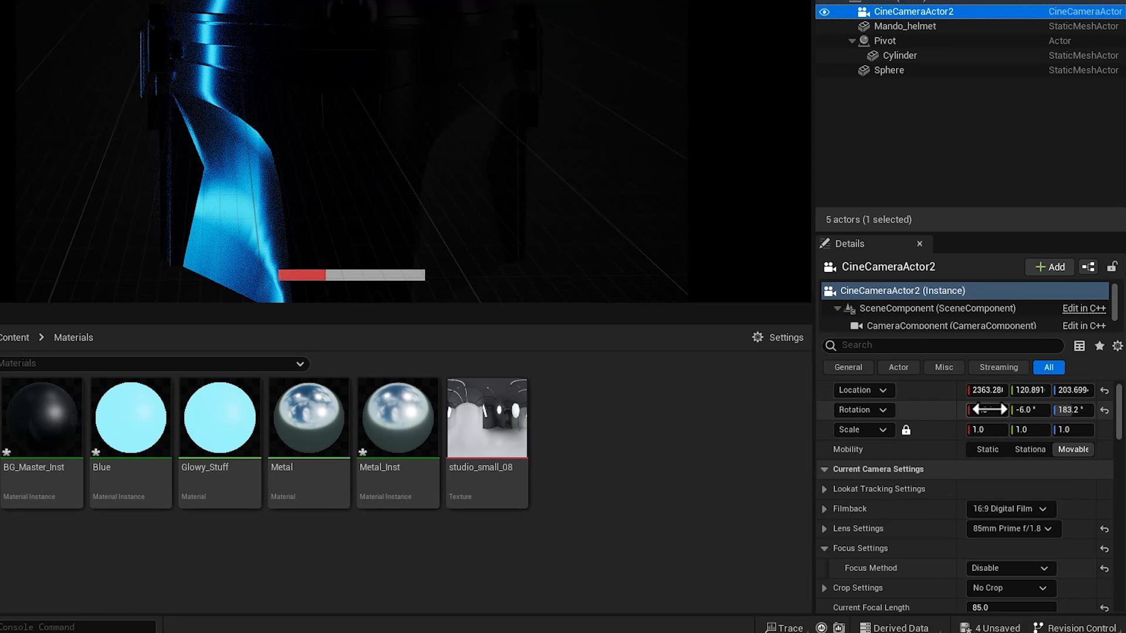
{"action": "left_click", "coordinate": [1028, 411]}
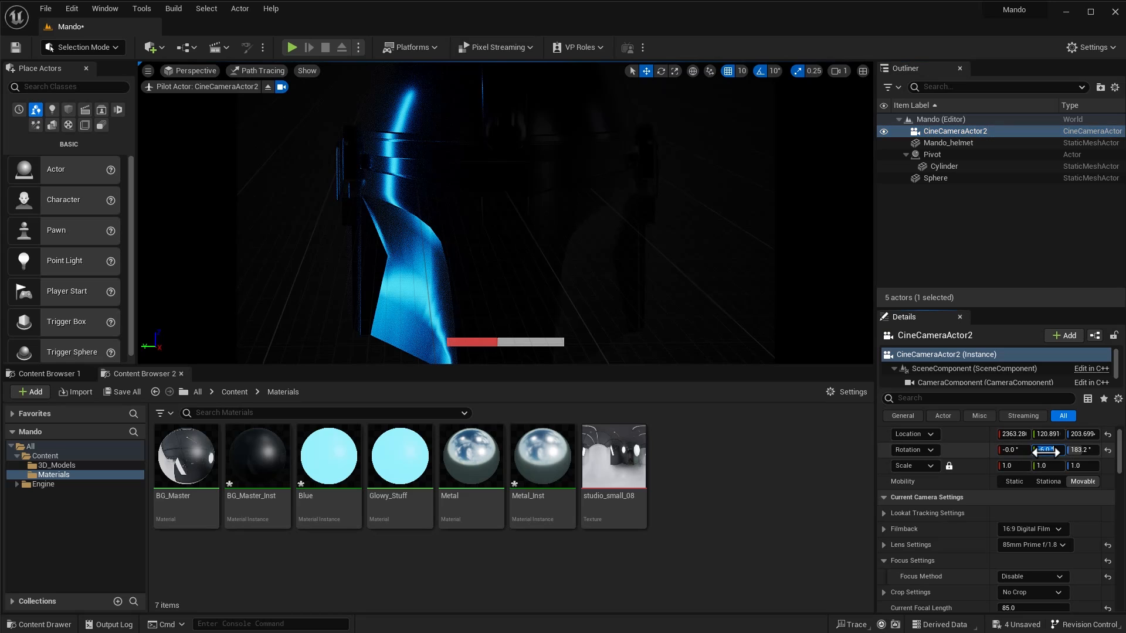
{"action": "type", "text": "0"}
{"action": "key", "text": "Tab"}
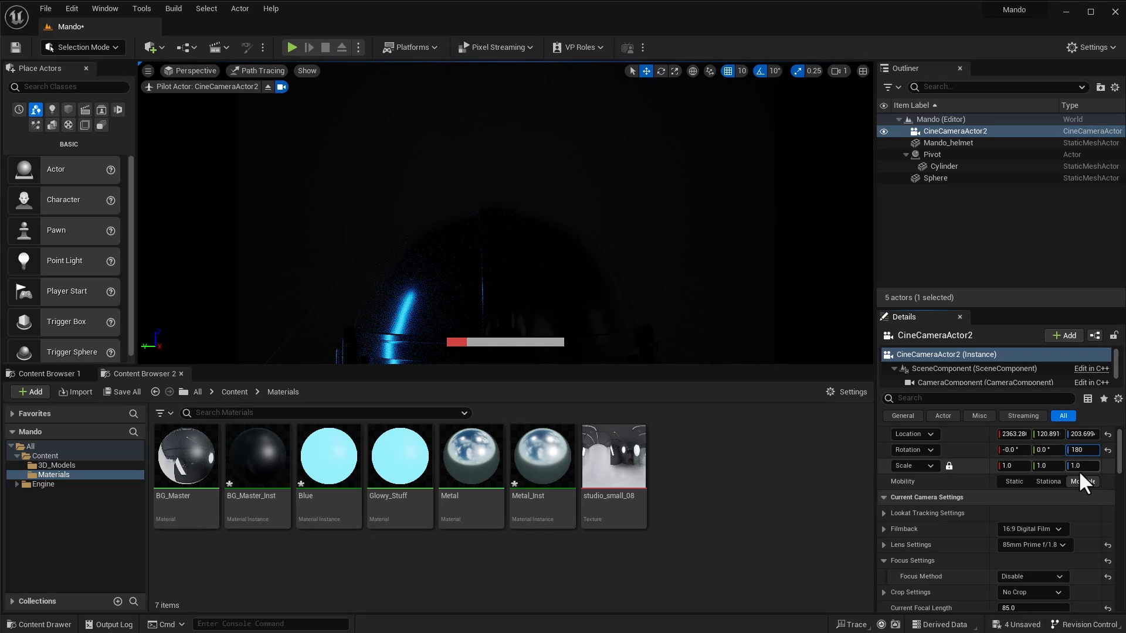
{"action": "key", "text": "Return"}
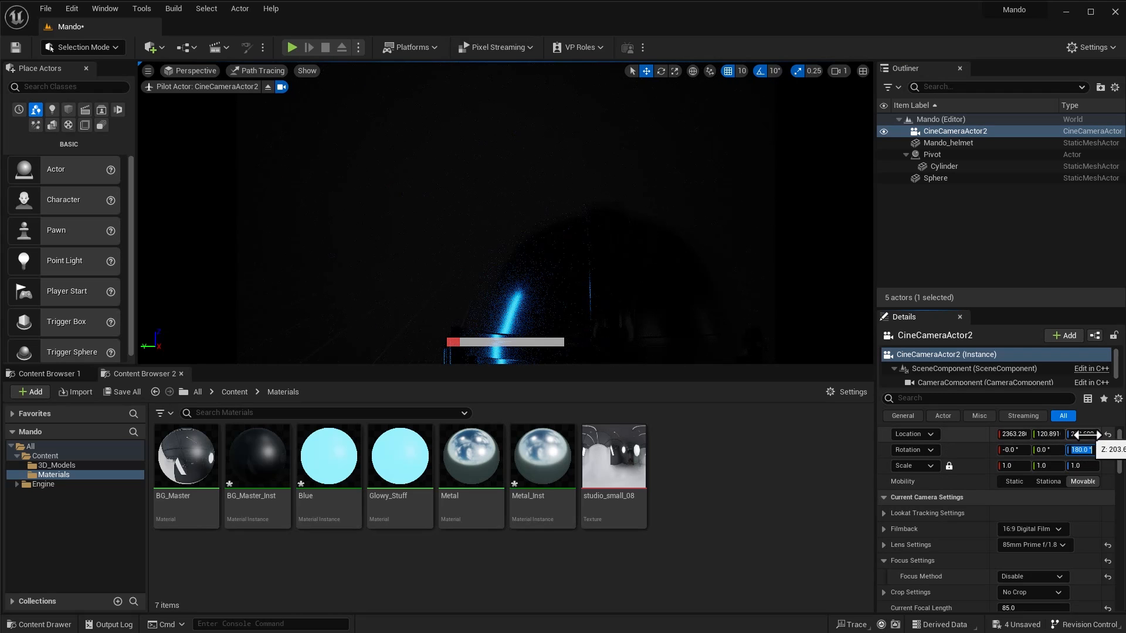
Step: Center the cine camera on the helmet with Location Y 0, X about 2517 and Z about -33
{"action": "left_click_drag", "start_coordinate": [1082, 435], "coordinate": [971, 435]}
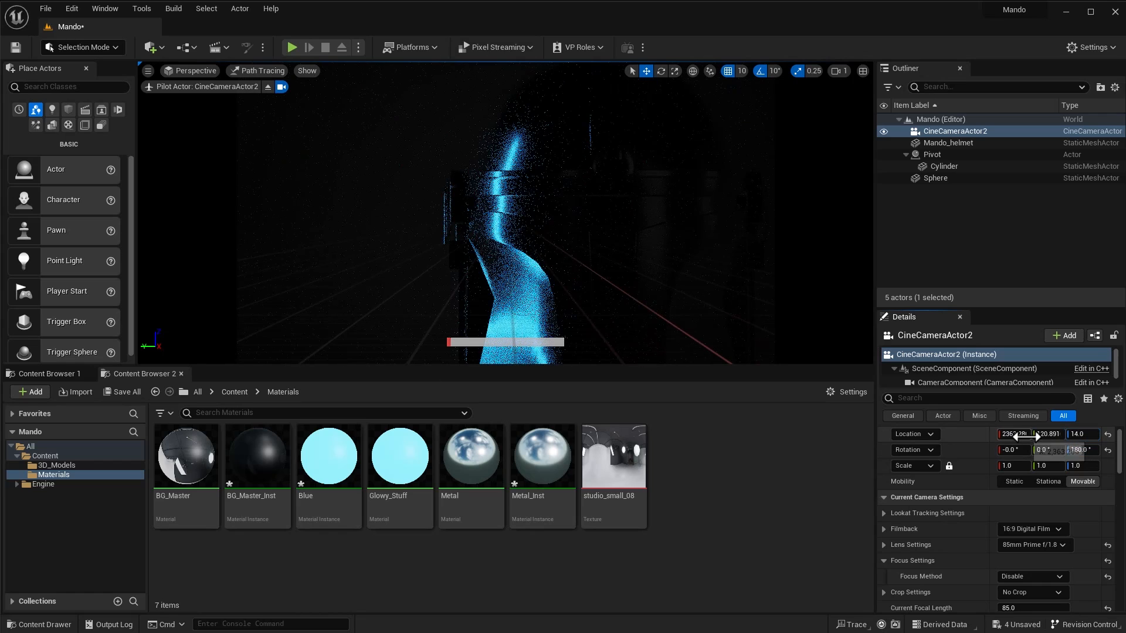
{"action": "left_click", "coordinate": [1035, 434]}
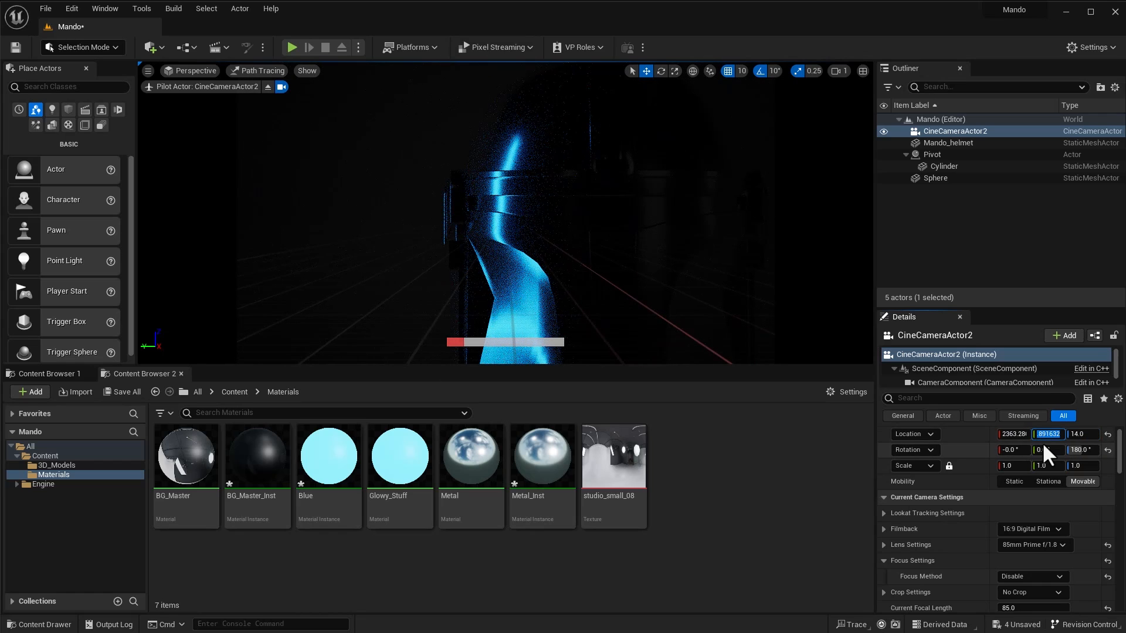
{"action": "type", "text": "0"}
{"action": "key", "text": "Return"}
{"action": "mouse_move", "coordinate": [1009, 434]}
{"action": "left_mouse_down"}
{"action": "mouse_move", "coordinate": [1079, 434]}
{"action": "mouse_move", "coordinate": [1044, 435]}
{"action": "mouse_move", "coordinate": [1053, 435]}
{"action": "left_mouse_up"}
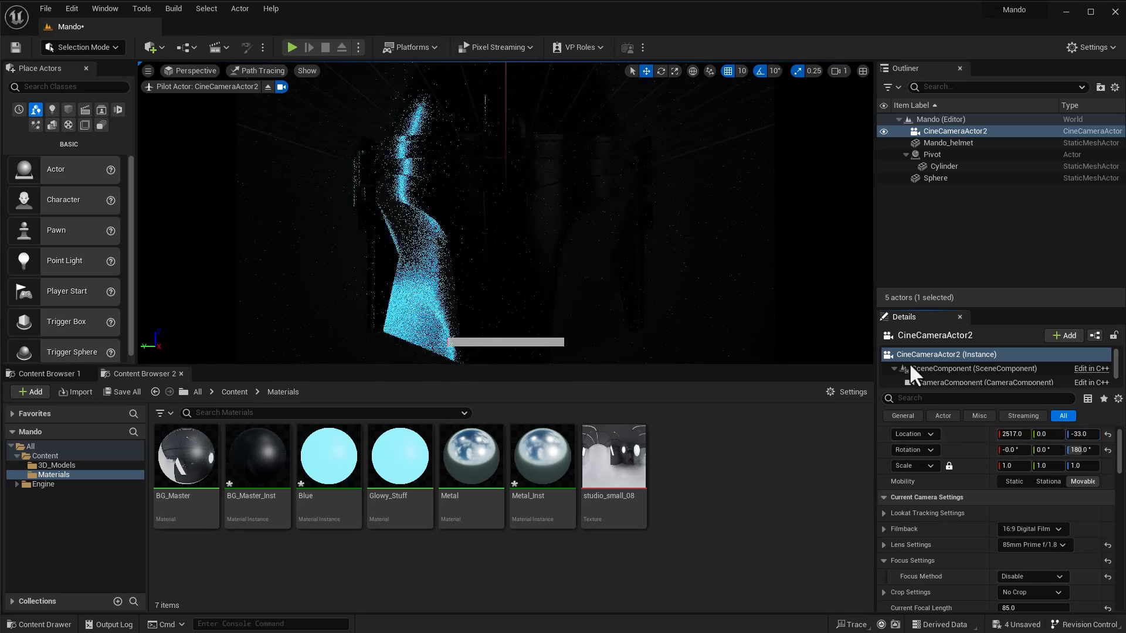
Step: Move the piloted camera farther back until the whole helmet fits in frame with space around it
{"action": "left_click", "coordinate": [523, 218]}
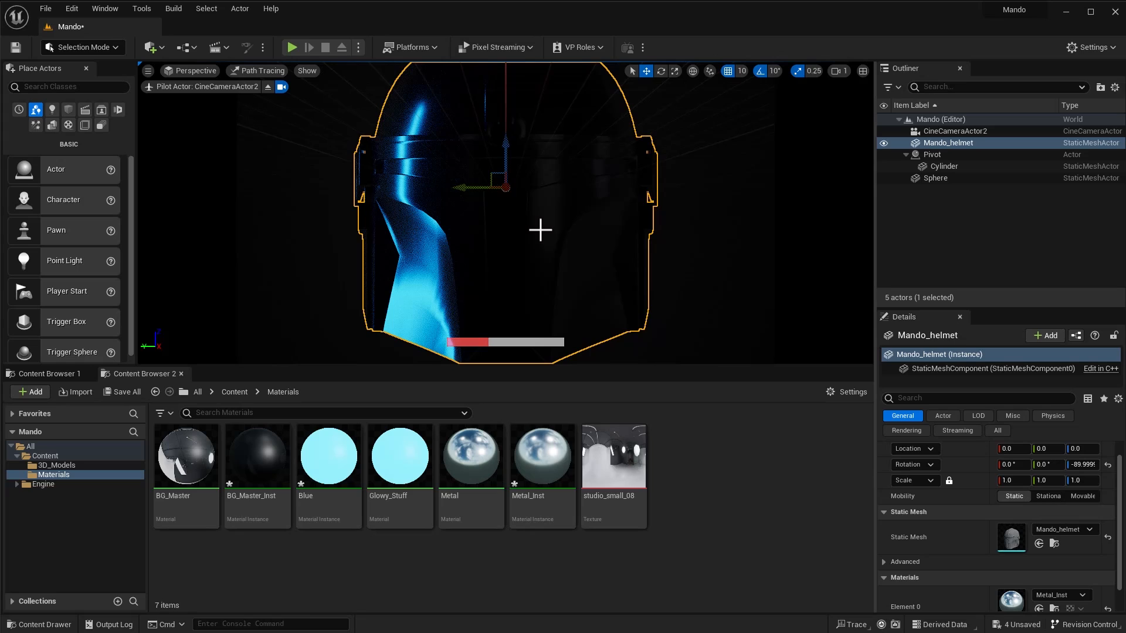
{"action": "scroll", "coordinate": [540, 230], "scroll_direction": "down", "scroll_amount": 5}
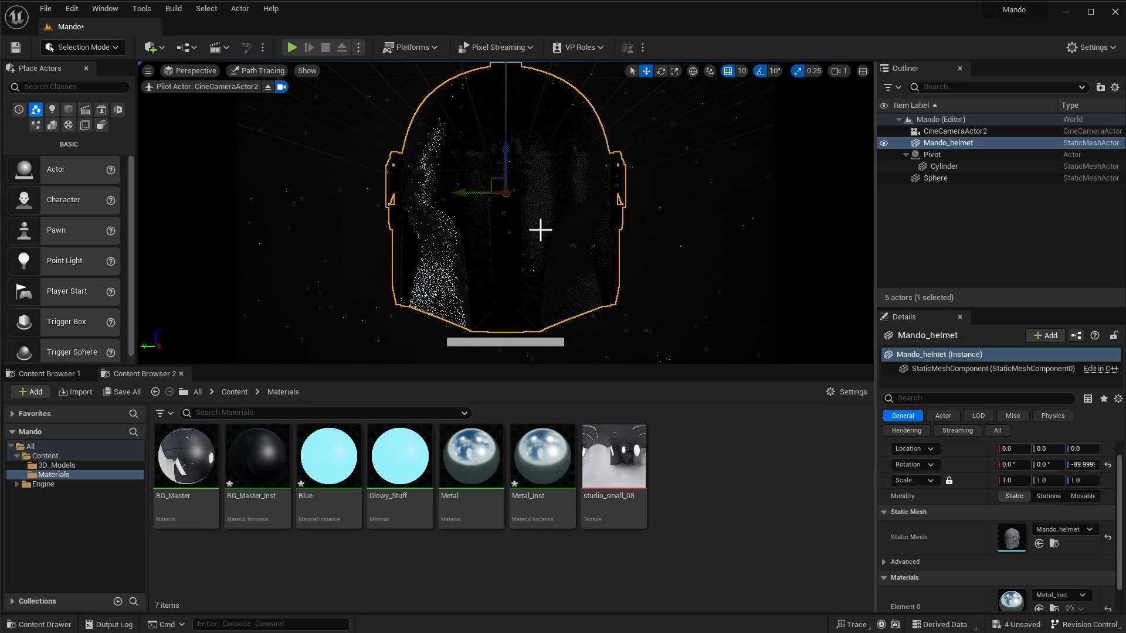
{"action": "scroll", "coordinate": [540, 230], "scroll_direction": "down", "scroll_amount": 1}
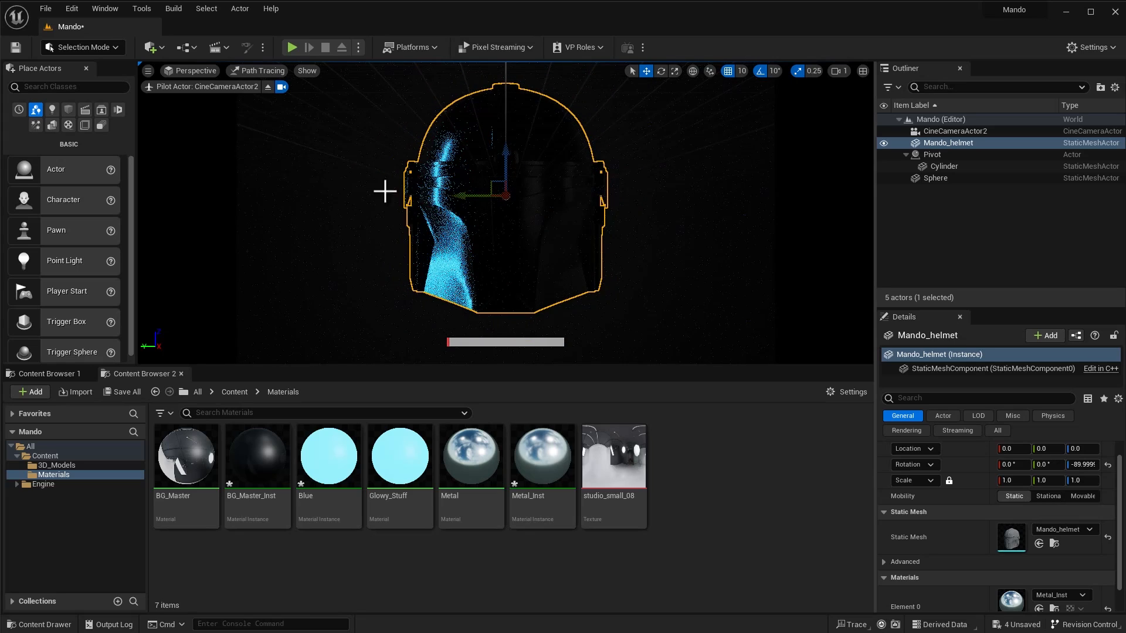
Step: Move the light Cylinder to Location Y 452 and rotate its Pivot to 10° about Z
{"action": "left_click", "coordinate": [951, 167]}
{"action": "left_click_drag", "start_coordinate": [1048, 449], "coordinate": [1022, 449]}
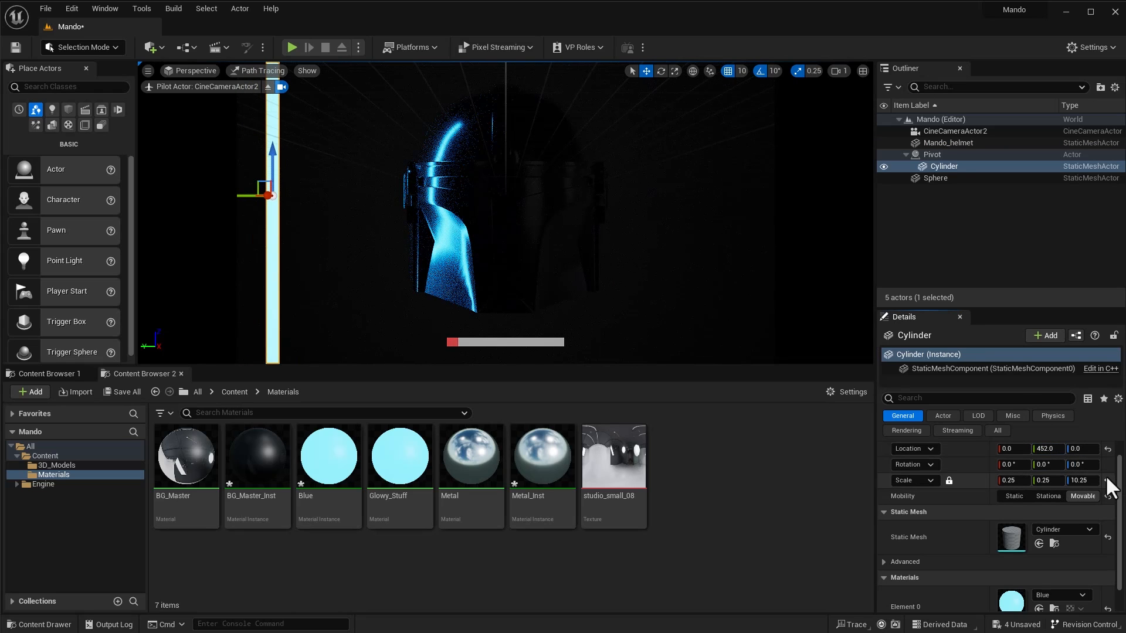
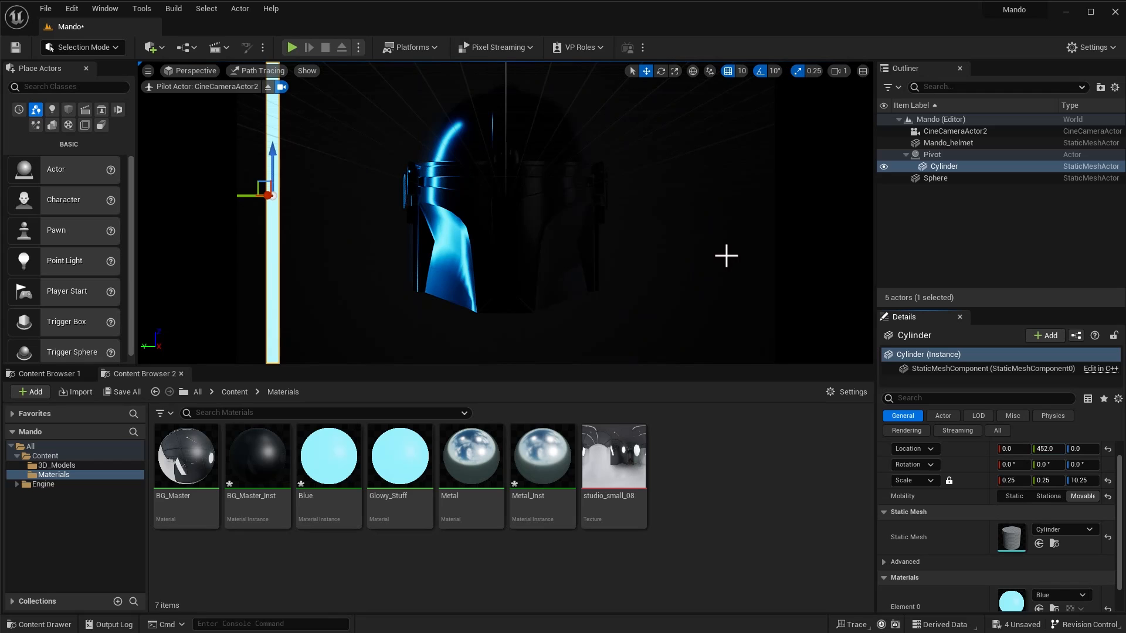
{"action": "left_click", "coordinate": [930, 154]}
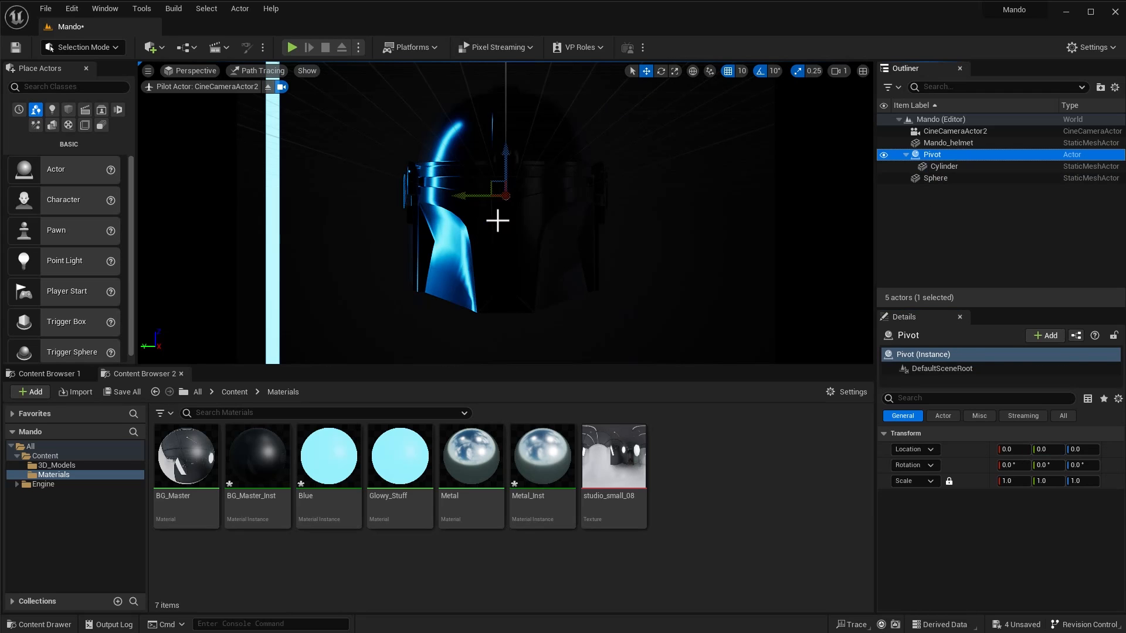
{"action": "key", "text": "e"}
{"action": "mouse_move", "coordinate": [537, 193]}
{"action": "left_mouse_down"}
{"action": "mouse_move", "coordinate": [418, 200]}
{"action": "mouse_move", "coordinate": [584, 196]}
{"action": "mouse_move", "coordinate": [482, 199]}
{"action": "mouse_move", "coordinate": [538, 194]}
{"action": "left_mouse_up"}
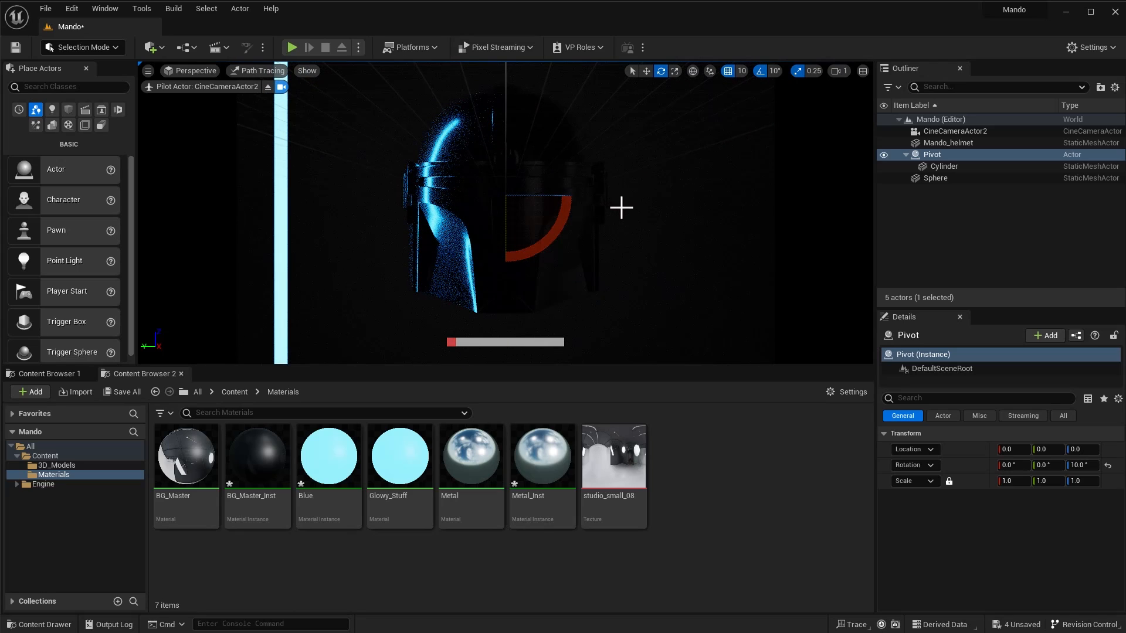
Step: Undo the Pivot's 10° rotation and turn off Visible for the light Cylinder
{"action": "key", "text": "ctrl+z"}
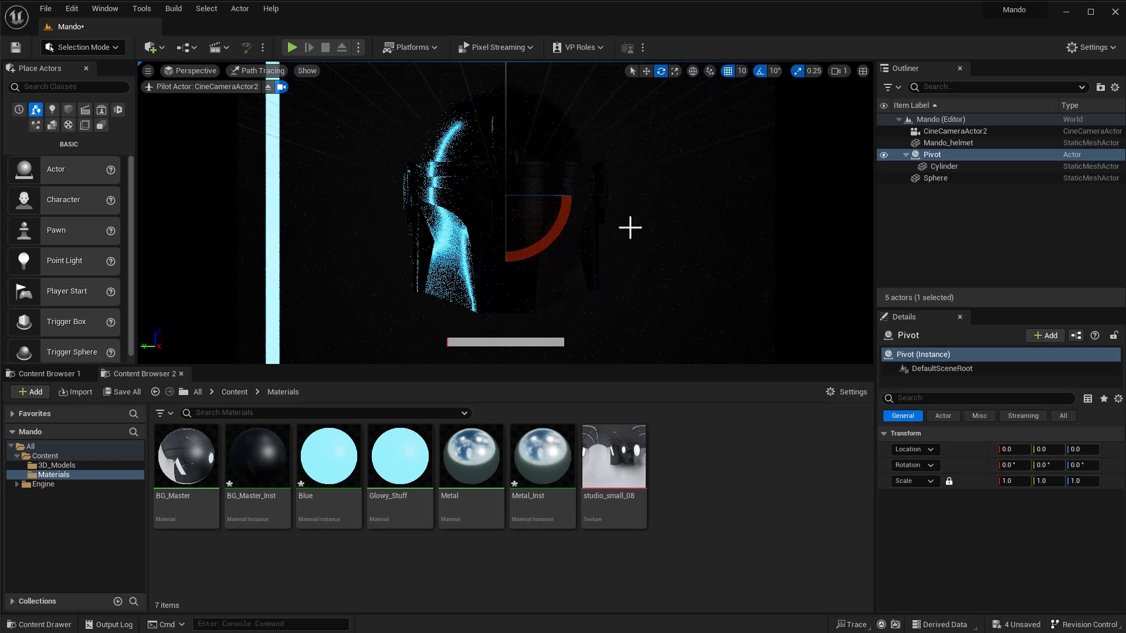
{"action": "left_click", "coordinate": [271, 200]}
{"action": "left_click", "coordinate": [263, 200]}
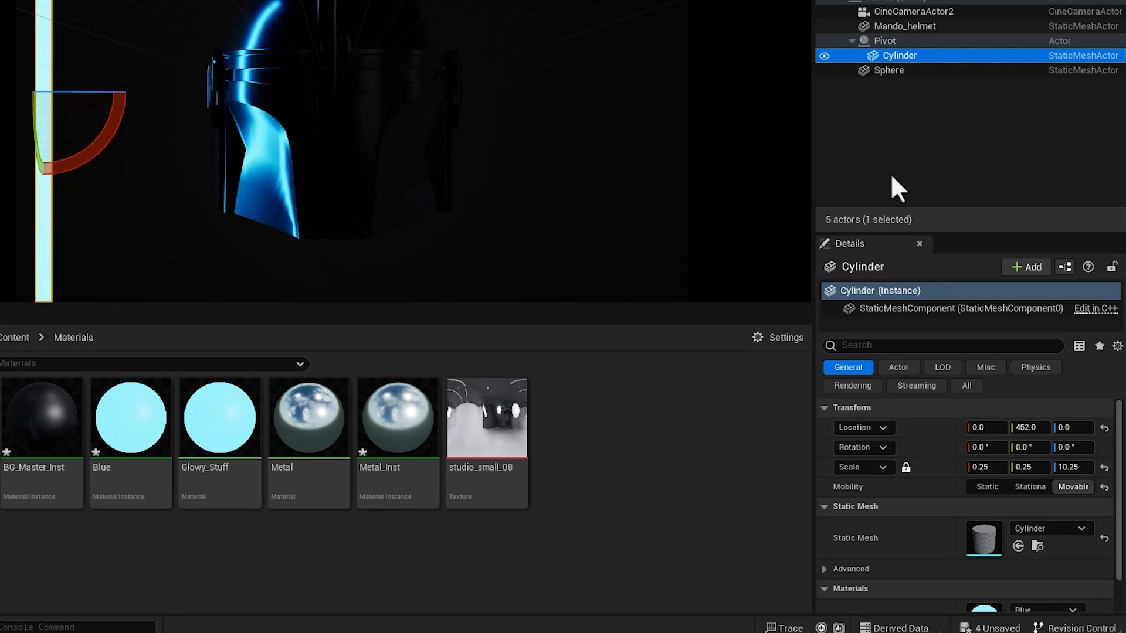
{"action": "left_click", "coordinate": [912, 398]}
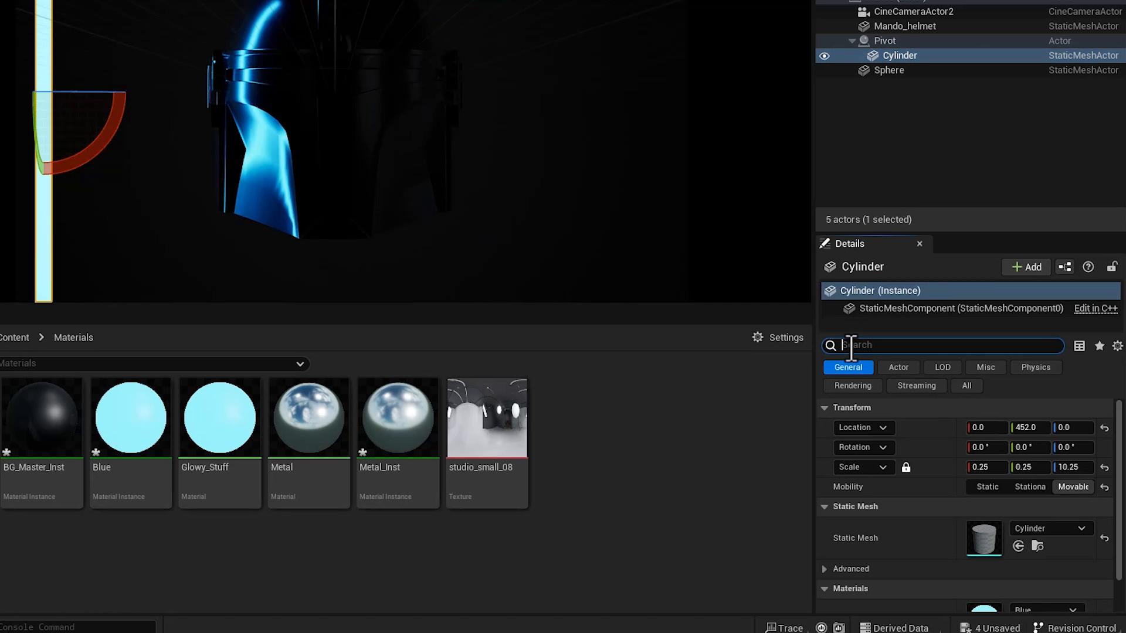
{"action": "type", "text": "visib"}
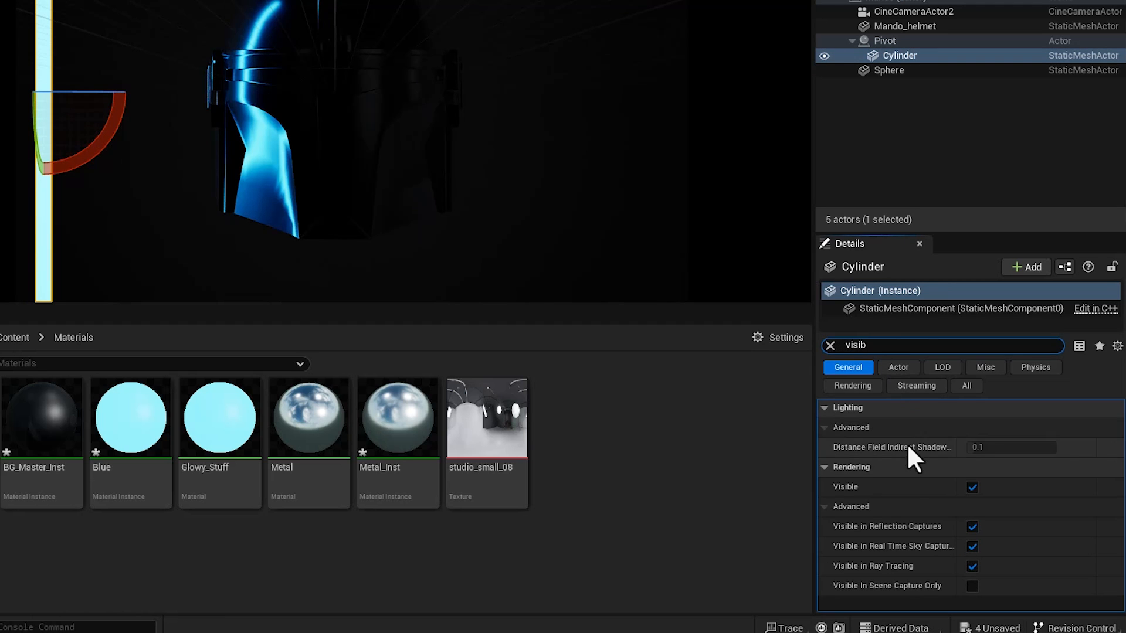
{"action": "left_click", "coordinate": [972, 488]}
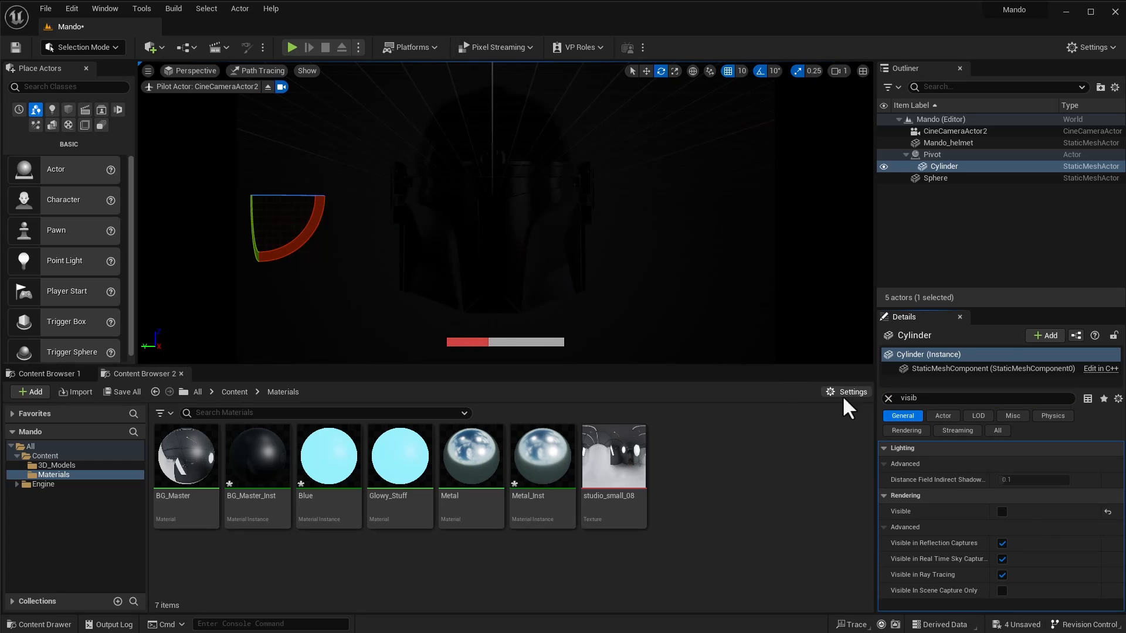
Step: Enable Affect Indirect Lighting While Hidden for the light Cylinder
{"action": "double_click", "coordinate": [916, 398]}
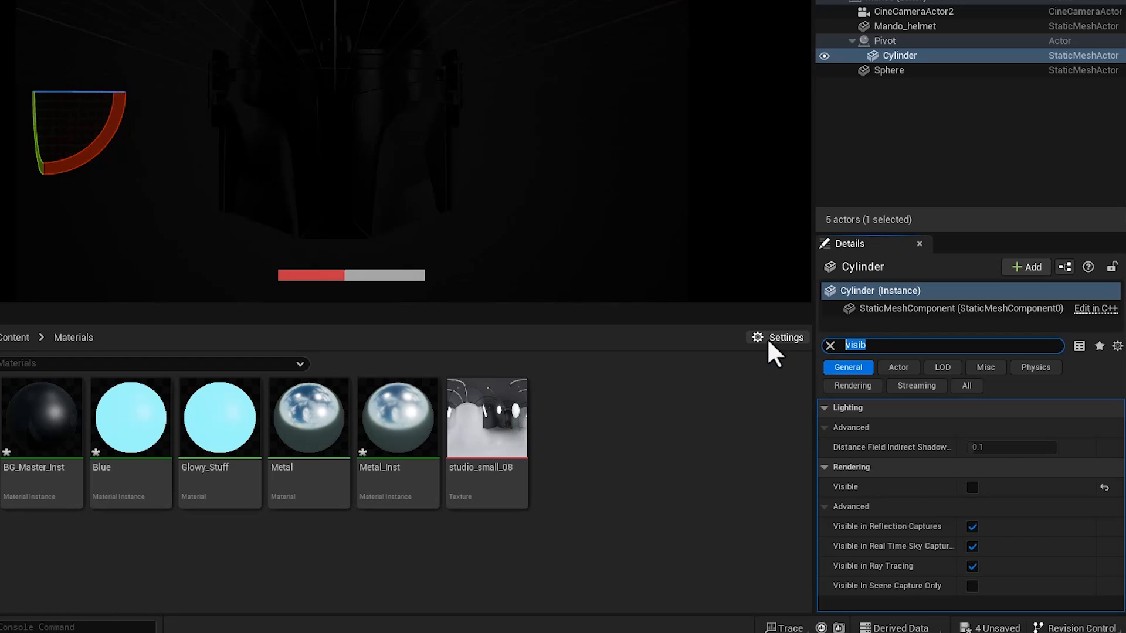
{"action": "type", "text": "affe"}
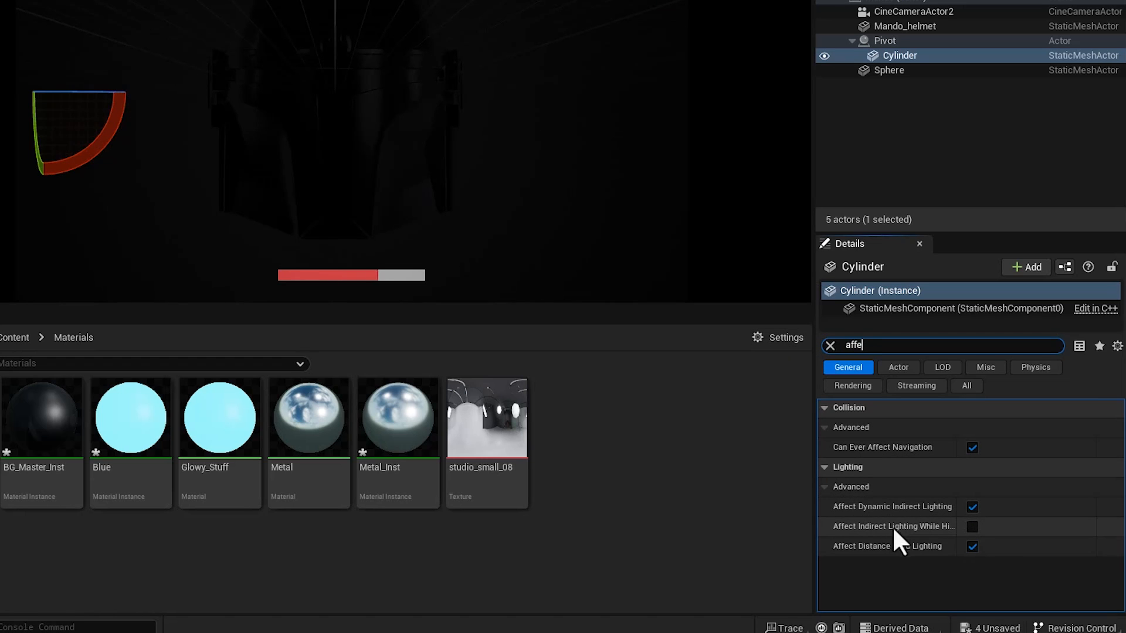
{"action": "left_click_drag", "start_coordinate": [960, 528], "coordinate": [998, 528]}
{"action": "left_click", "coordinate": [1009, 528]}
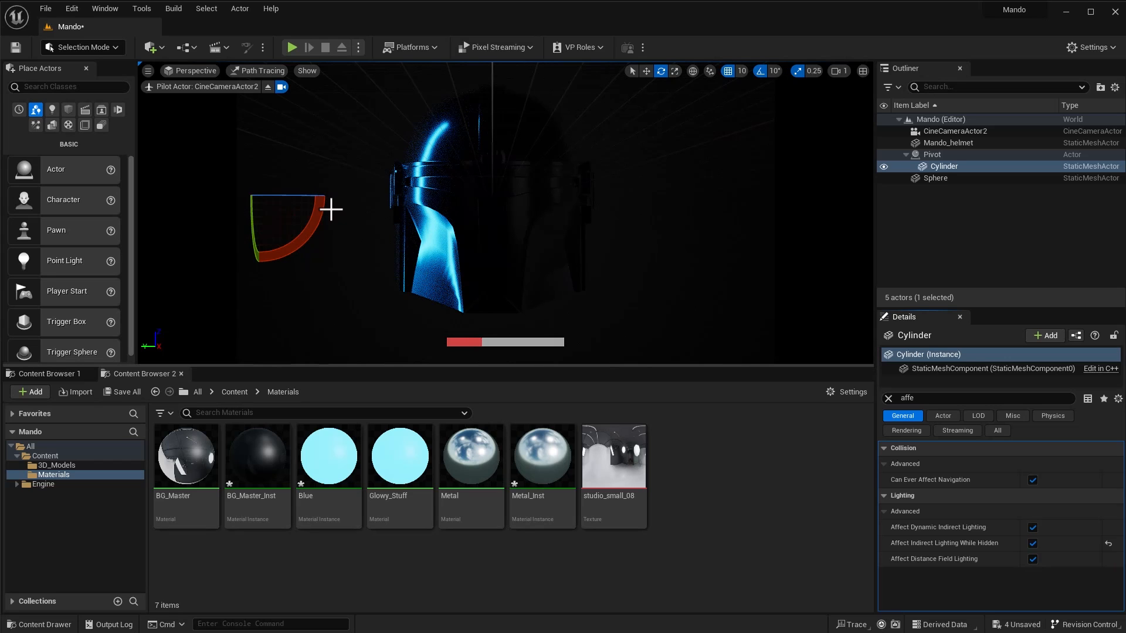
Step: Enable Affect Indirect Lighting While Hidden for the background Sphere and turn off its Visible option
{"action": "left_click", "coordinate": [390, 104]}
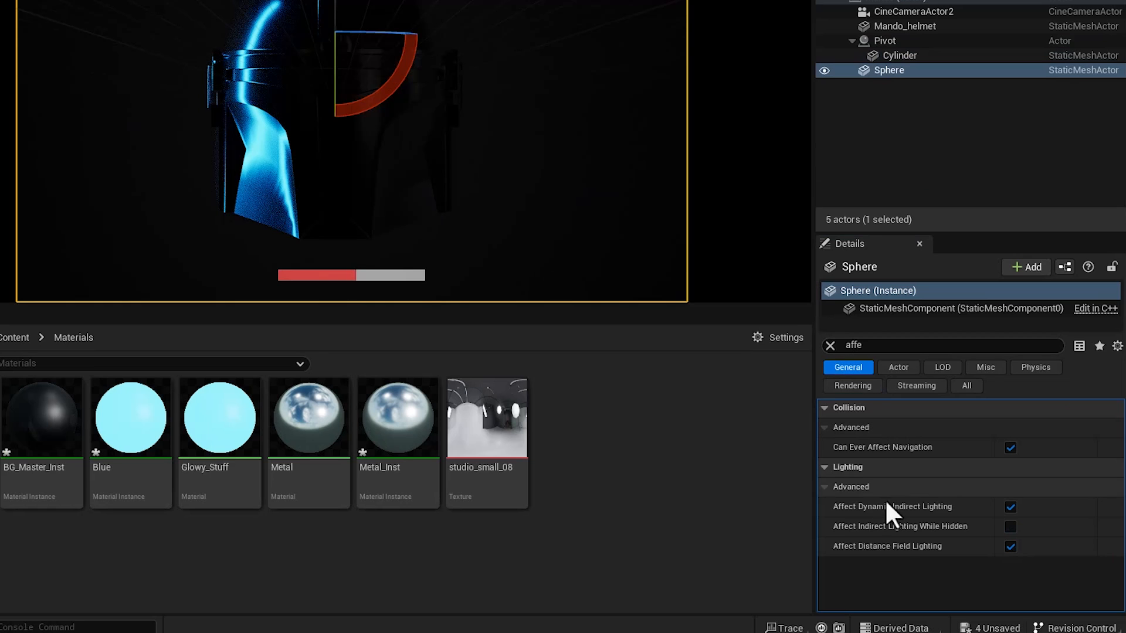
{"action": "left_click", "coordinate": [1009, 527]}
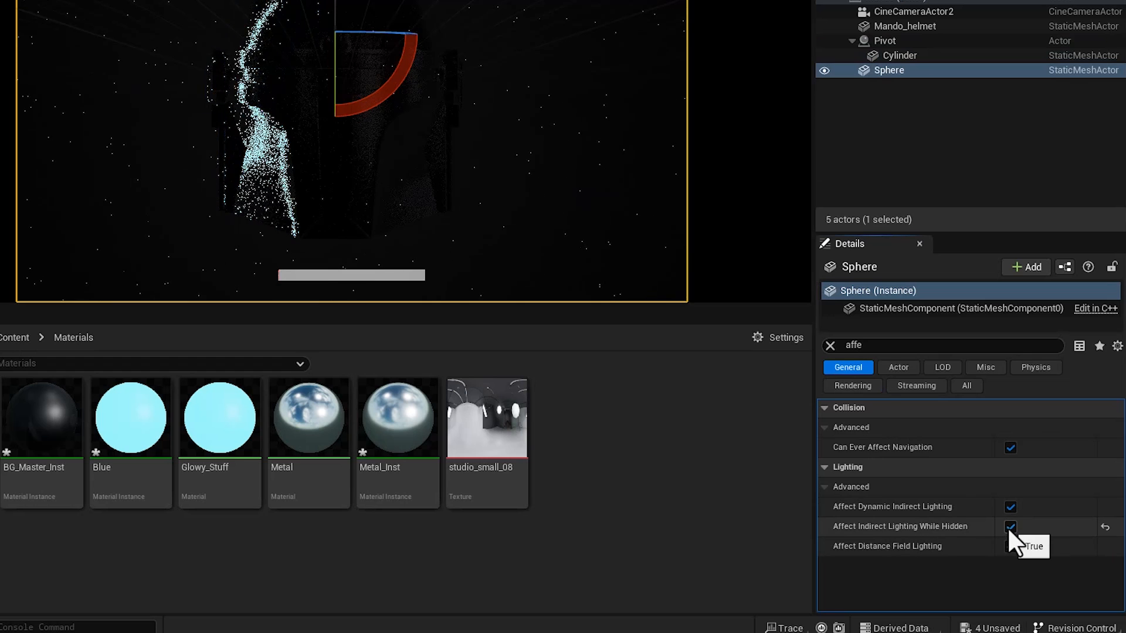
{"action": "left_click", "coordinate": [891, 346]}
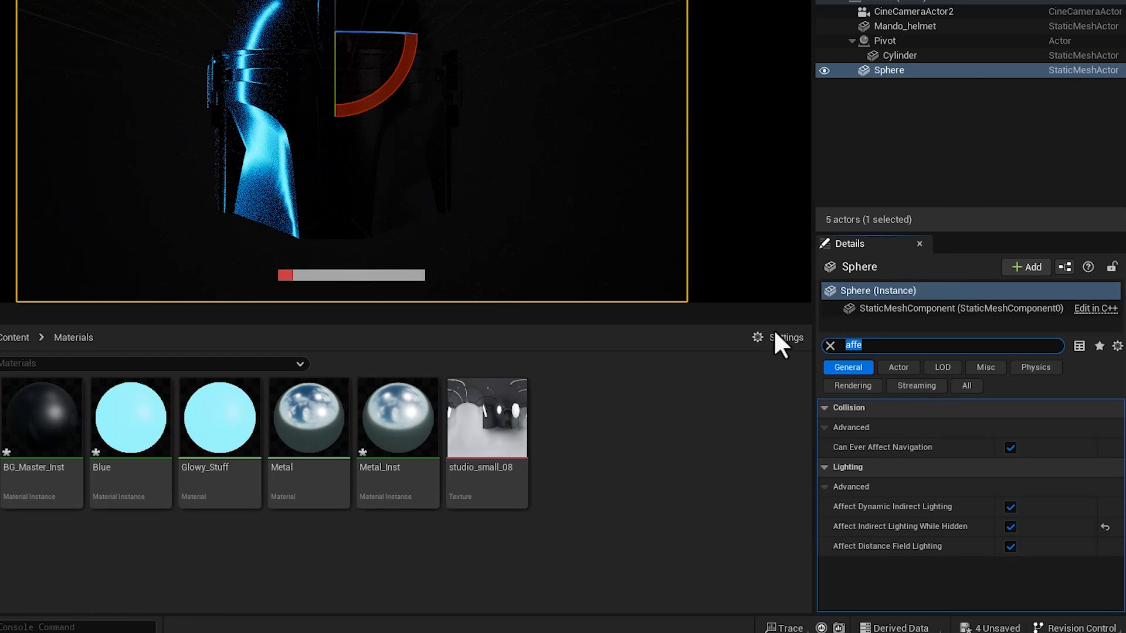
{"action": "type", "text": "visi"}
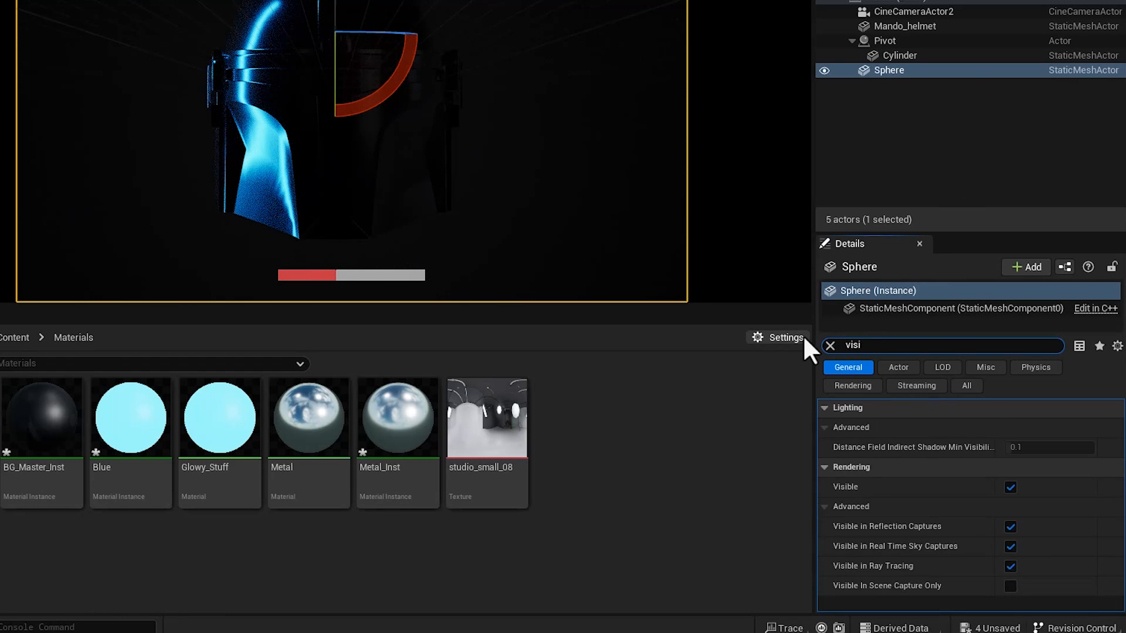
{"action": "left_click", "coordinate": [1010, 487]}
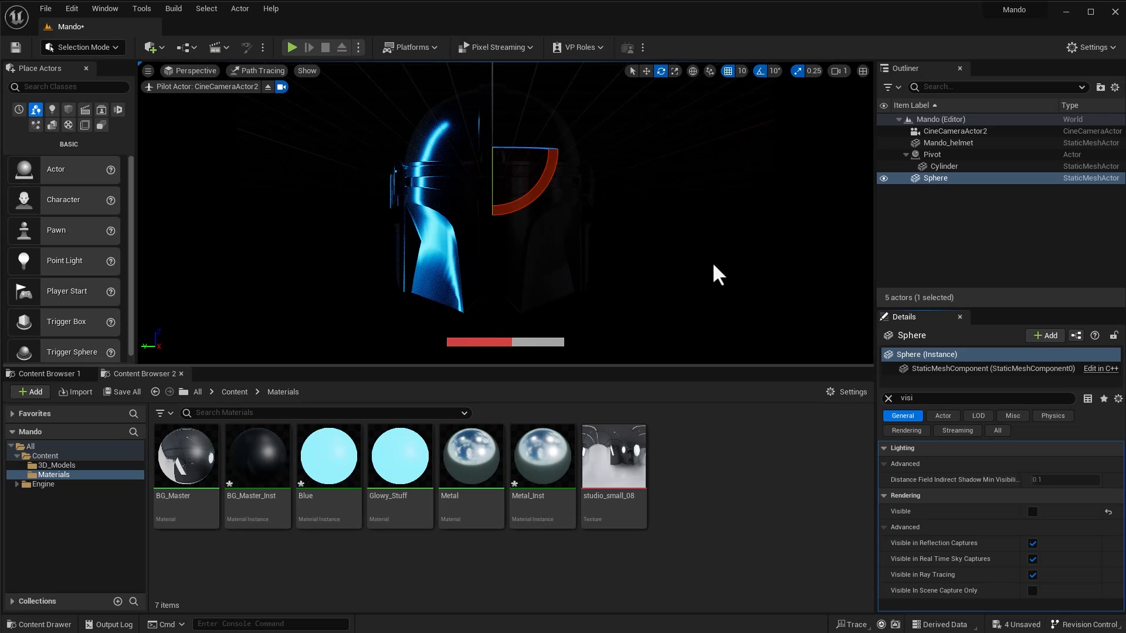
Step: Rotate the Pivot about Z to preview the light sweeping over the helmet, and return it to 0°
{"action": "left_click", "coordinate": [947, 178]}
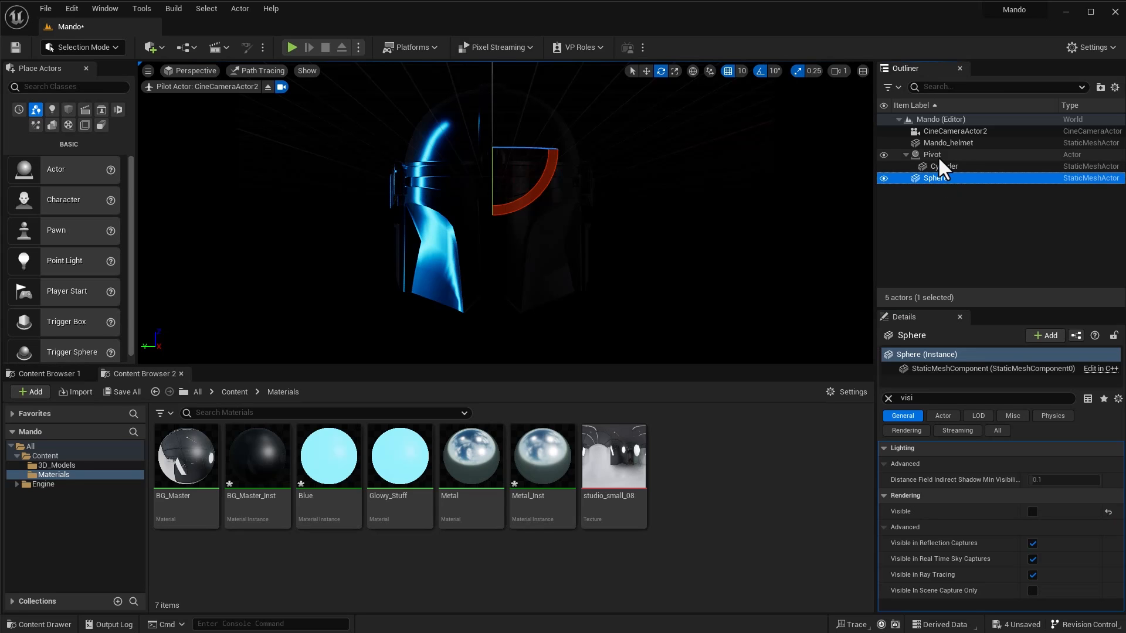
{"action": "left_click", "coordinate": [941, 155]}
{"action": "left_click_drag", "start_coordinate": [523, 199], "coordinate": [447, 199]}
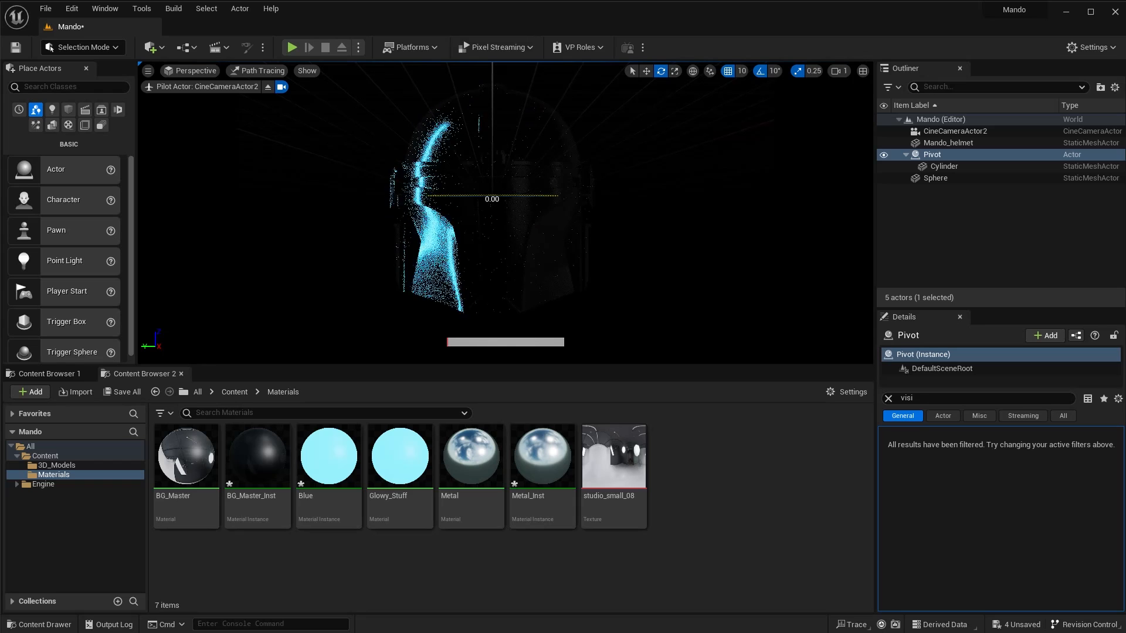
Step: Scale the light Cylinder taller along Z so its reflection reaches farther up the helmet
{"action": "left_click", "coordinate": [927, 165]}
{"action": "key", "text": "w"}
{"action": "key", "text": "e"}
{"action": "key", "text": "r"}
{"action": "left_click_drag", "start_coordinate": [269, 164], "coordinate": [269, 135]}
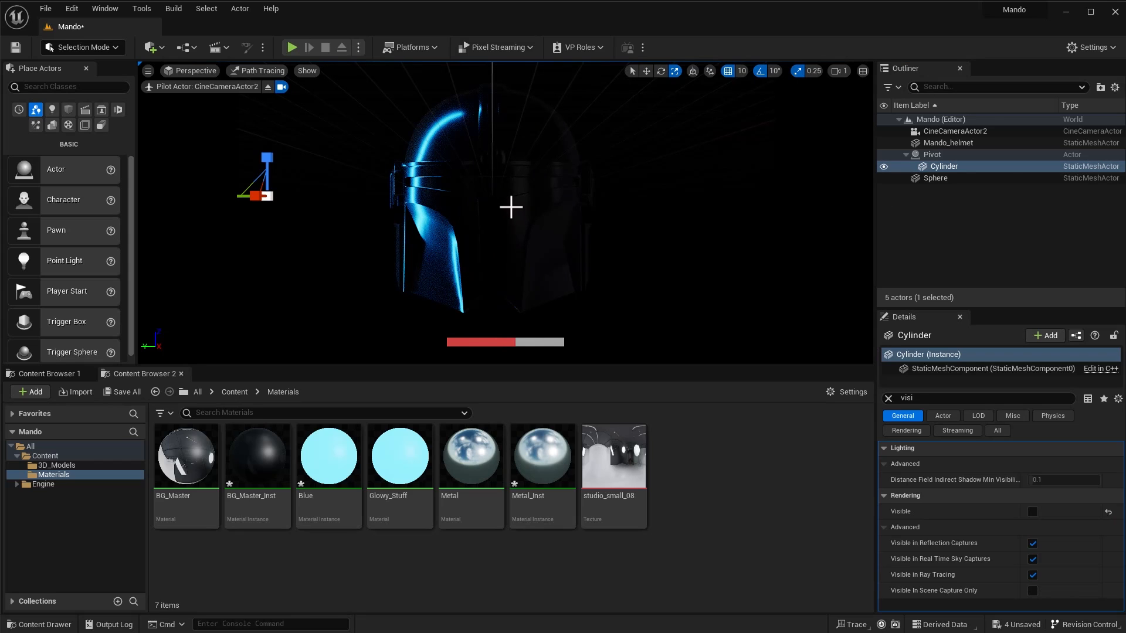
Step: Move the piloted camera closer until the helmet's visor area fills the frame
{"action": "scroll", "coordinate": [511, 206], "scroll_direction": "up", "scroll_amount": 8}
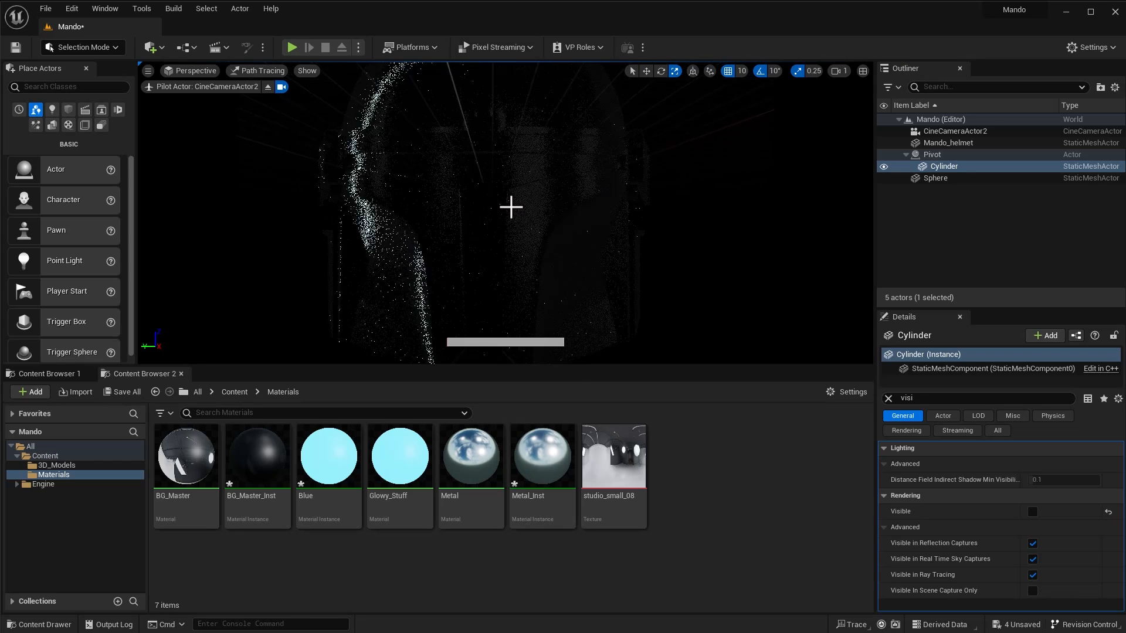
{"action": "scroll", "coordinate": [511, 207], "scroll_direction": "up", "scroll_amount": 4}
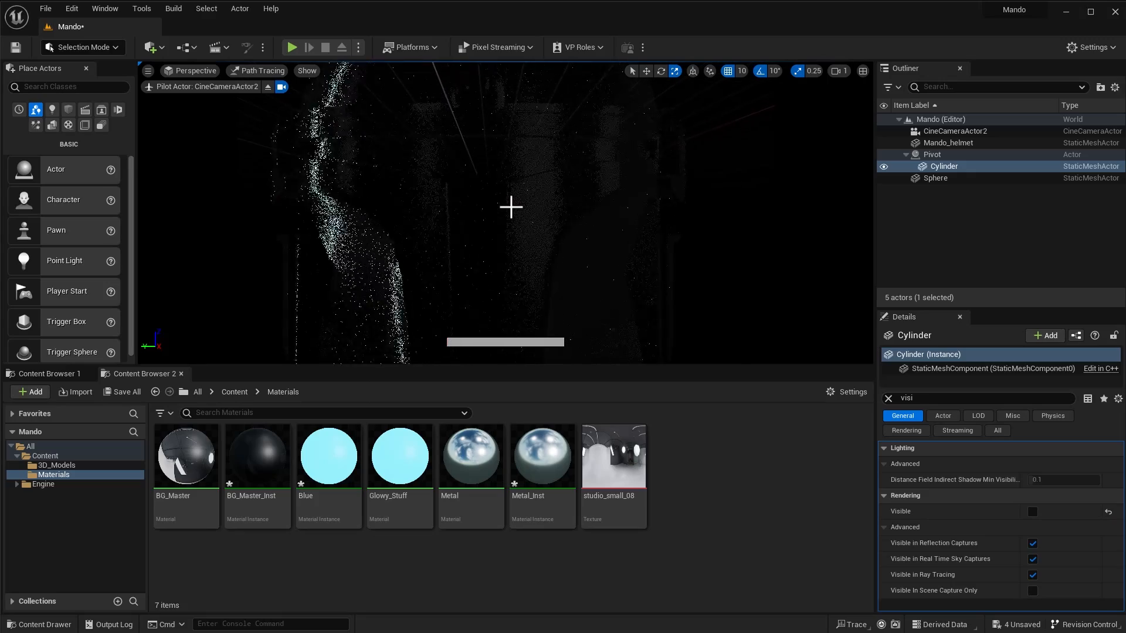
{"action": "scroll", "coordinate": [511, 207], "scroll_direction": "up", "scroll_amount": 2}
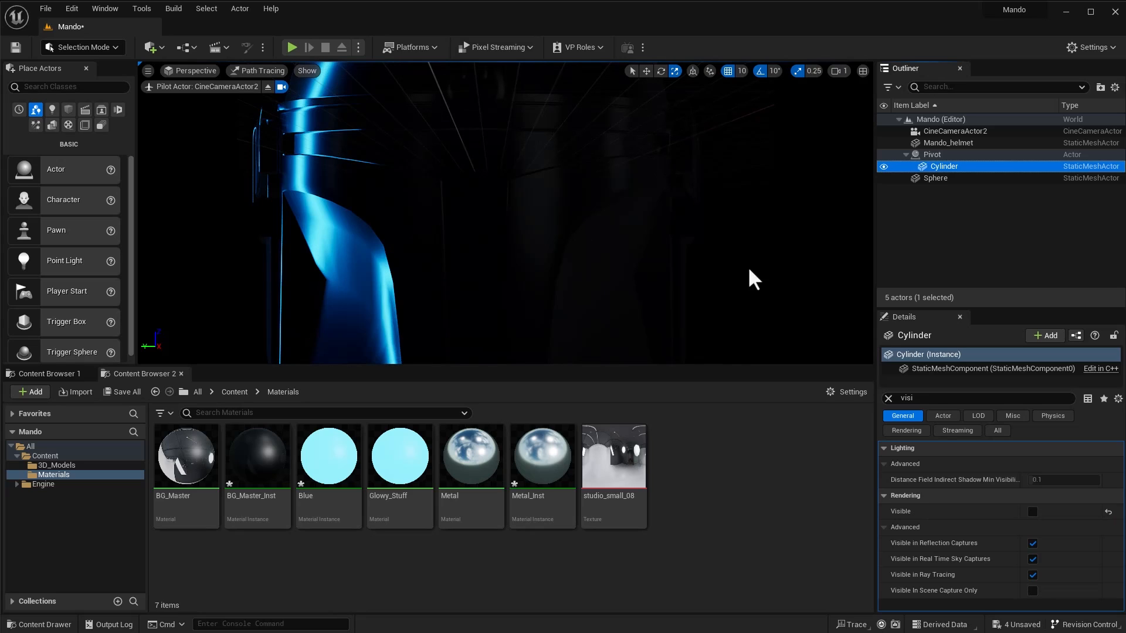
Step: Set Emissive Strength to 0.042 in the background Sphere's material instance BG_Master_Inst
{"action": "left_click", "coordinate": [935, 179]}
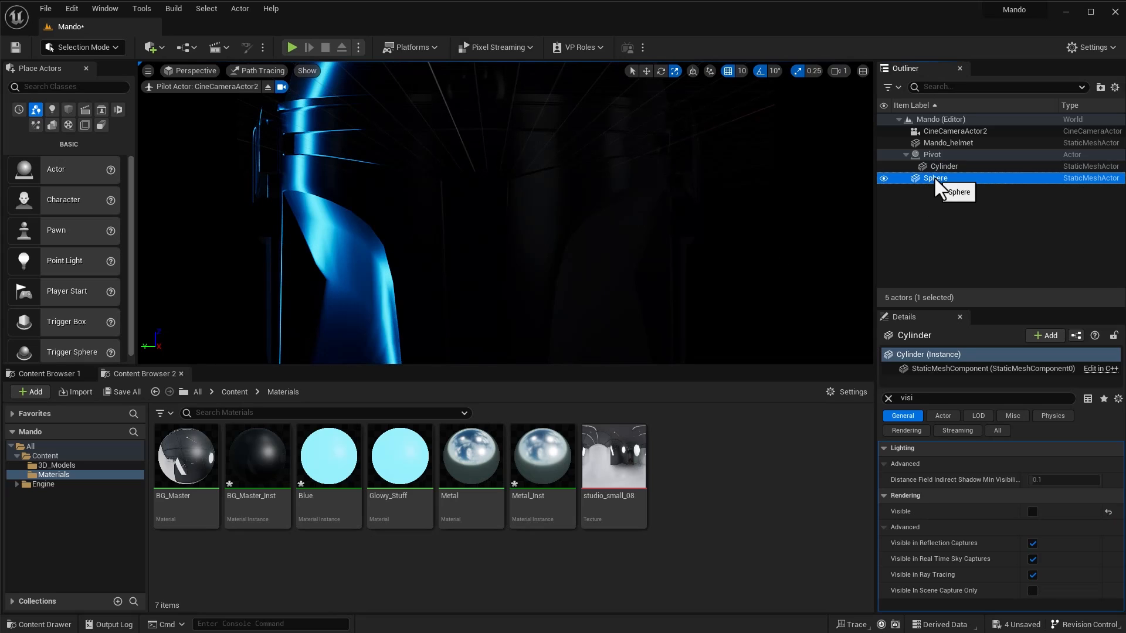
{"action": "left_click", "coordinate": [888, 398]}
{"action": "scroll", "coordinate": [1021, 554], "scroll_direction": "down", "scroll_amount": 2}
{"action": "scroll", "coordinate": [1004, 572], "scroll_direction": "down", "scroll_amount": 1}
{"action": "double_click", "coordinate": [1041, 580]}
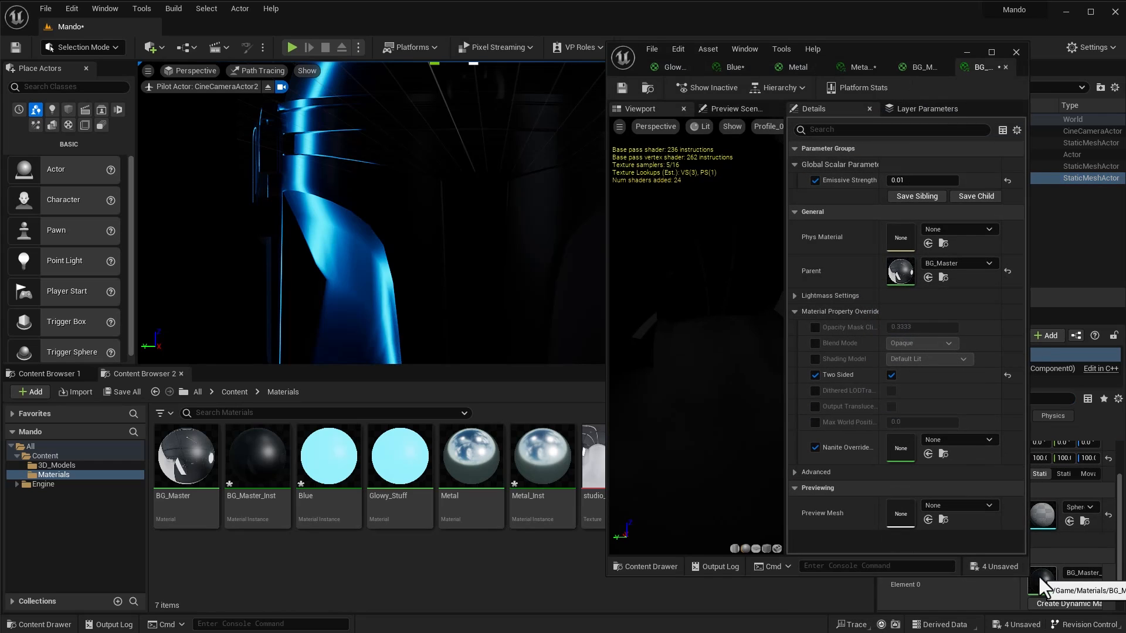
{"action": "left_click", "coordinate": [913, 180]}
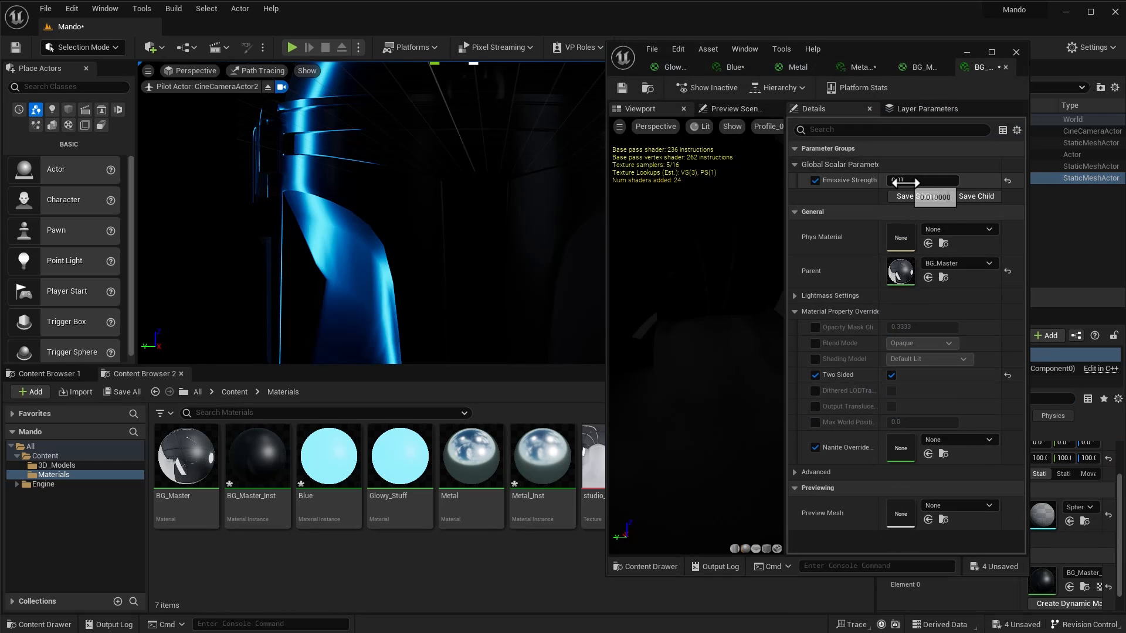
{"action": "type", "text": "0.034"}
{"action": "key", "text": "Return"}
{"action": "left_click_drag", "start_coordinate": [912, 182], "coordinate": [917, 182]}
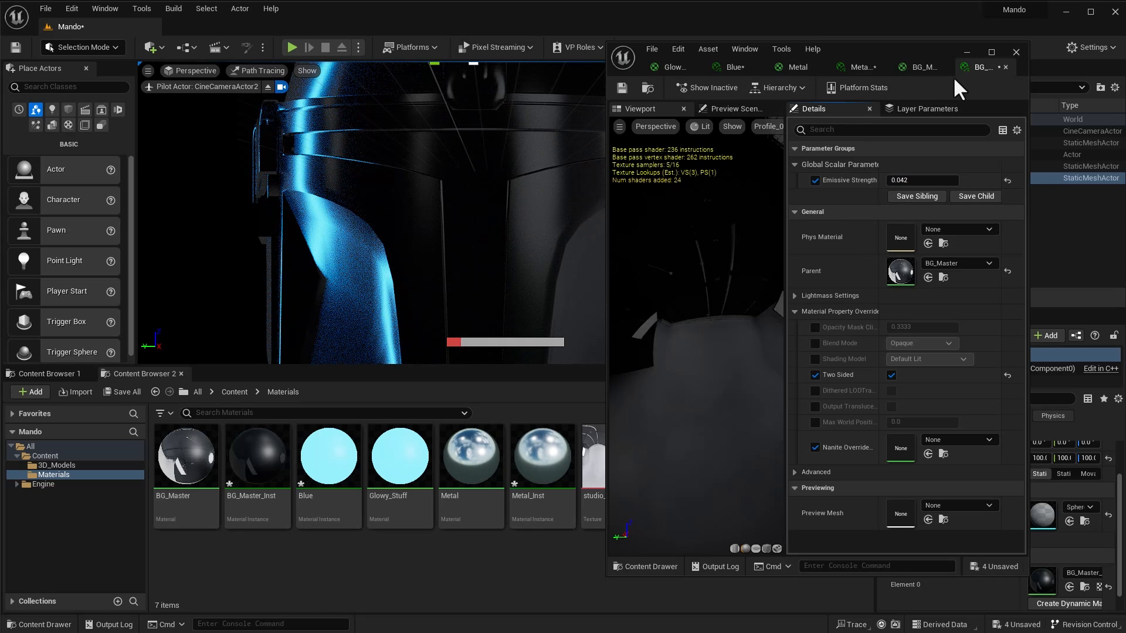
{"action": "left_click", "coordinate": [967, 52]}
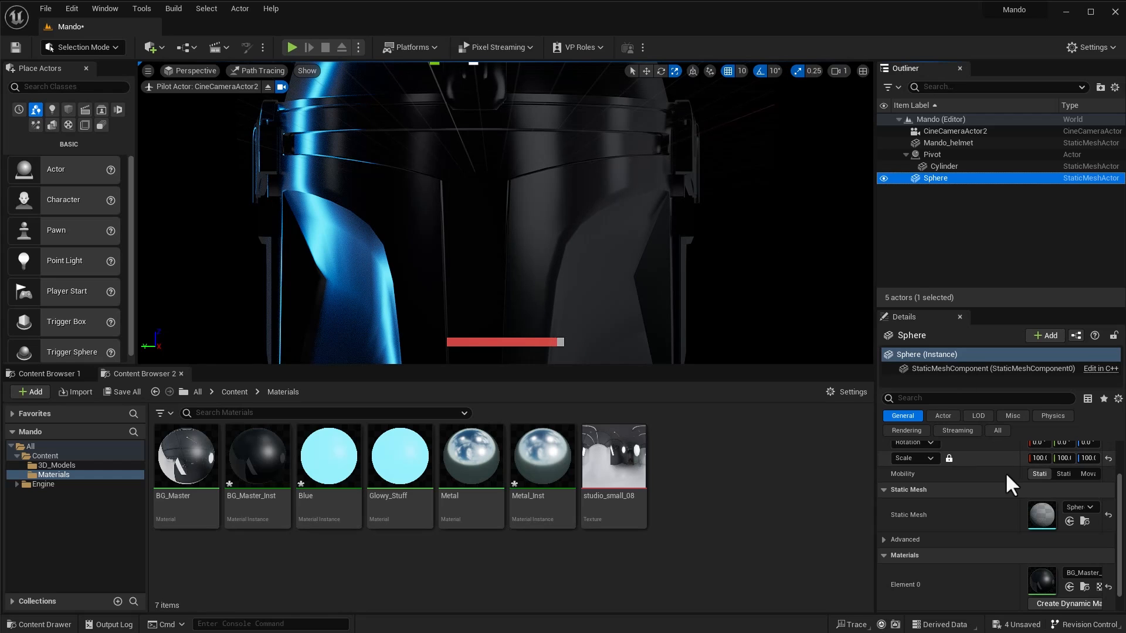
Step: Try rotating the background Sphere about Z, and set Emissive Strength to 0.02 in its BG_Master_Inst material
{"action": "scroll", "coordinate": [1044, 485], "scroll_direction": "up", "scroll_amount": 2}
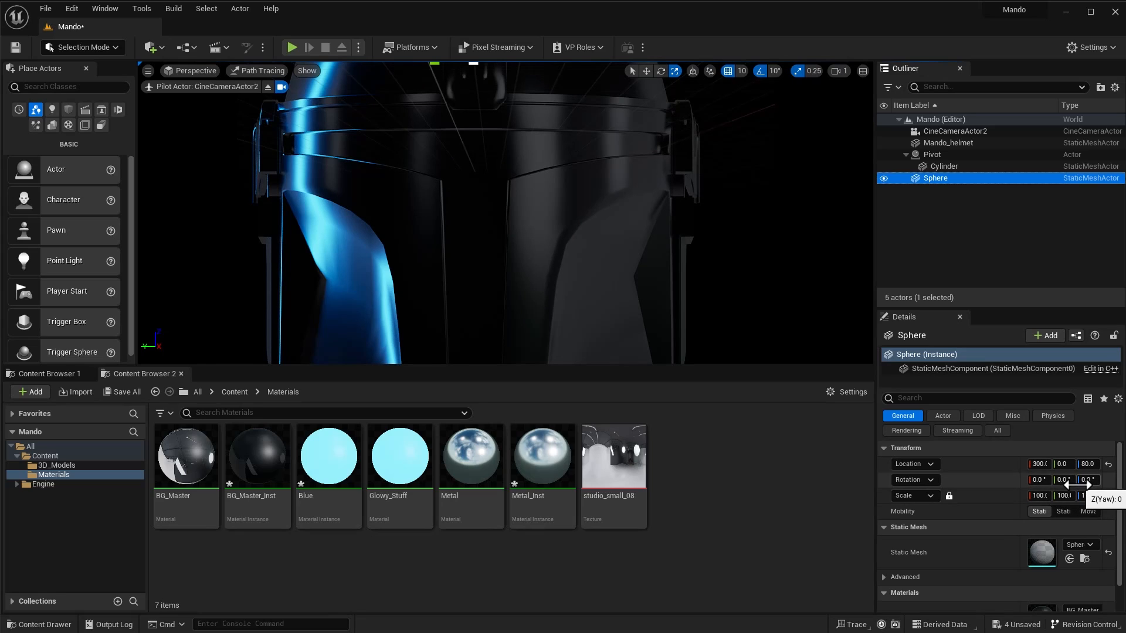
{"action": "mouse_move", "coordinate": [1076, 484]}
{"action": "left_mouse_down"}
{"action": "mouse_move", "coordinate": [1114, 484]}
{"action": "mouse_move", "coordinate": [1089, 483]}
{"action": "left_mouse_up"}
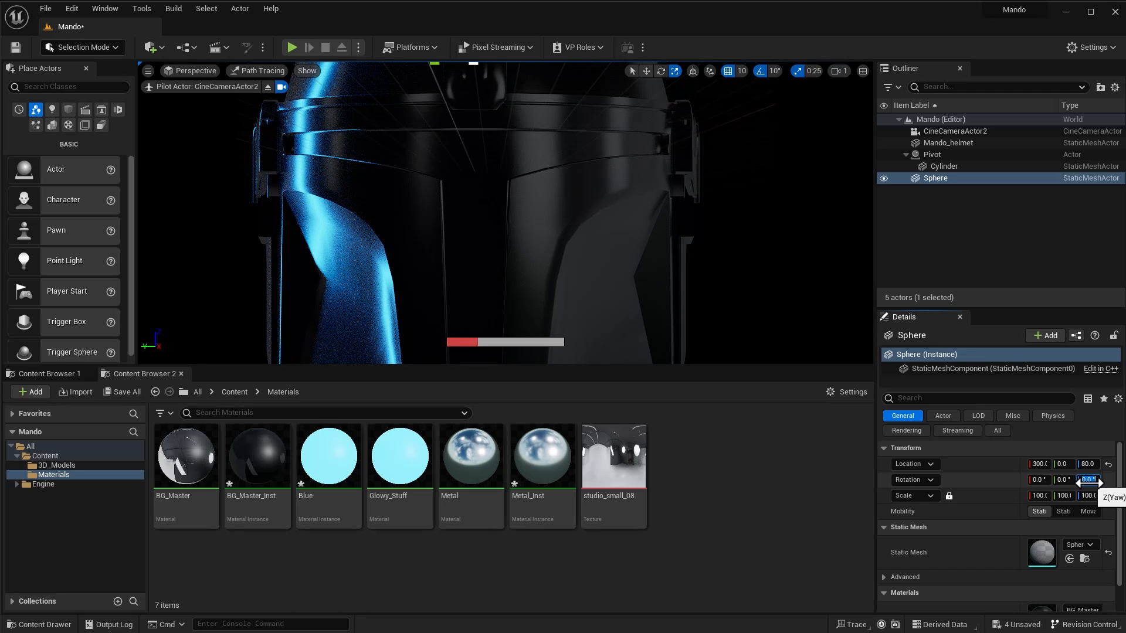
{"action": "double_click", "coordinate": [1044, 607]}
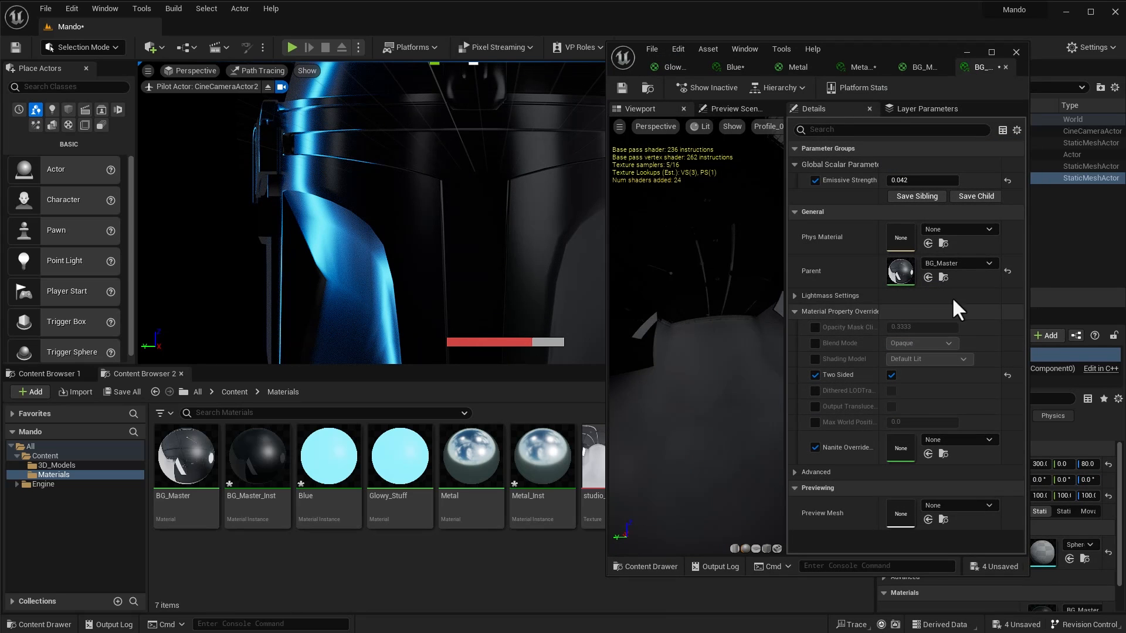
{"action": "left_click", "coordinate": [900, 181]}
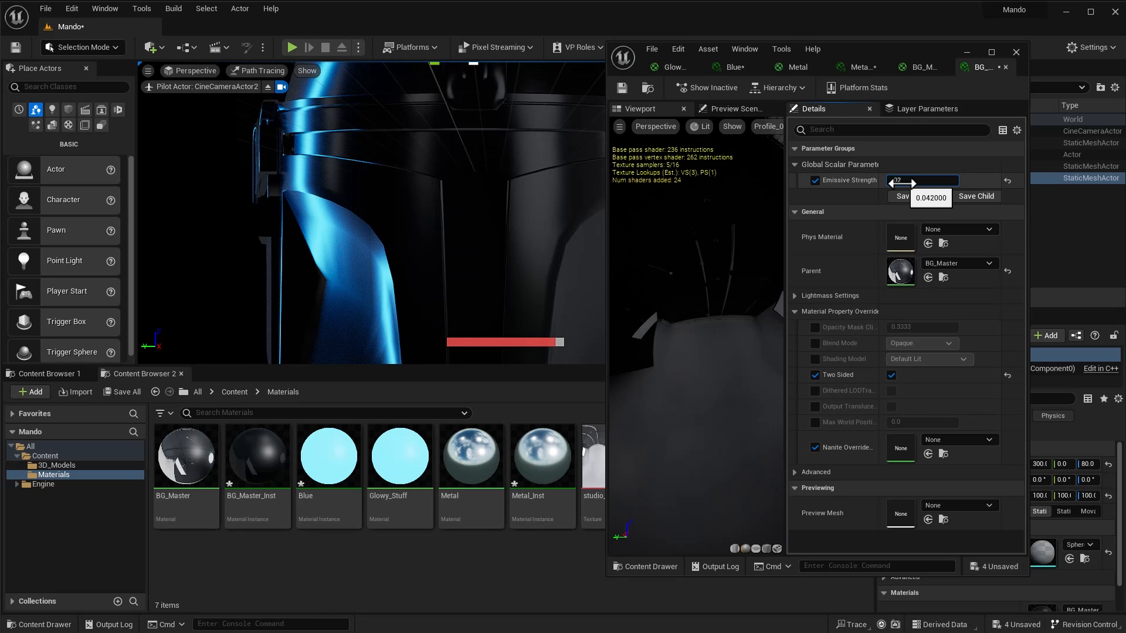
{"action": "key", "text": "Return"}
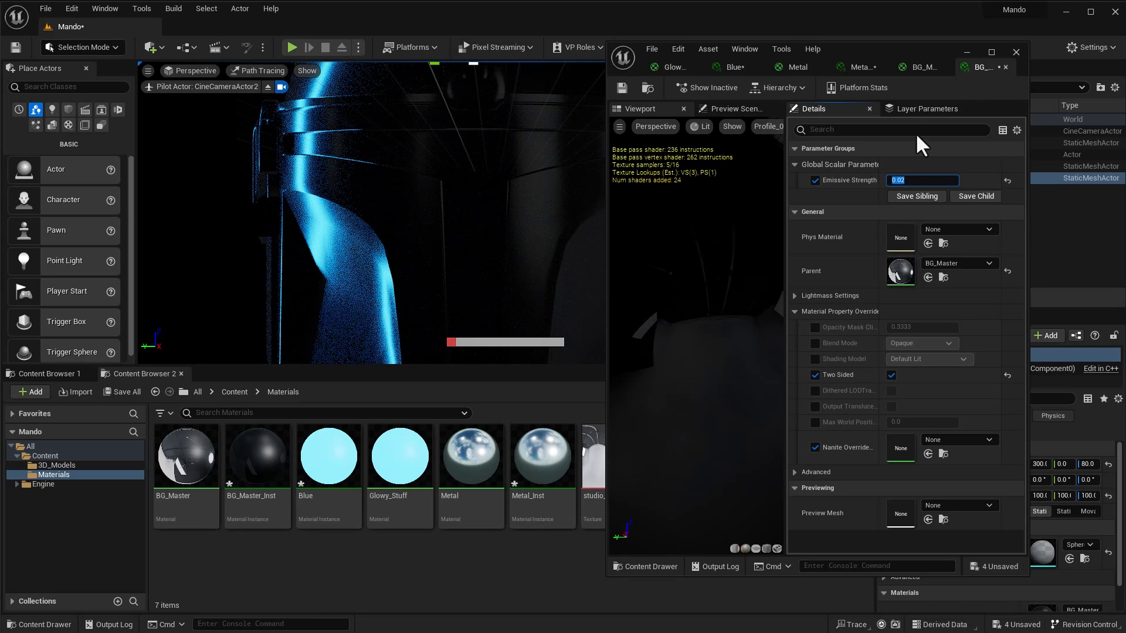
Step: Minimize the material instance editor to return to the level
{"action": "left_click", "coordinate": [964, 52]}
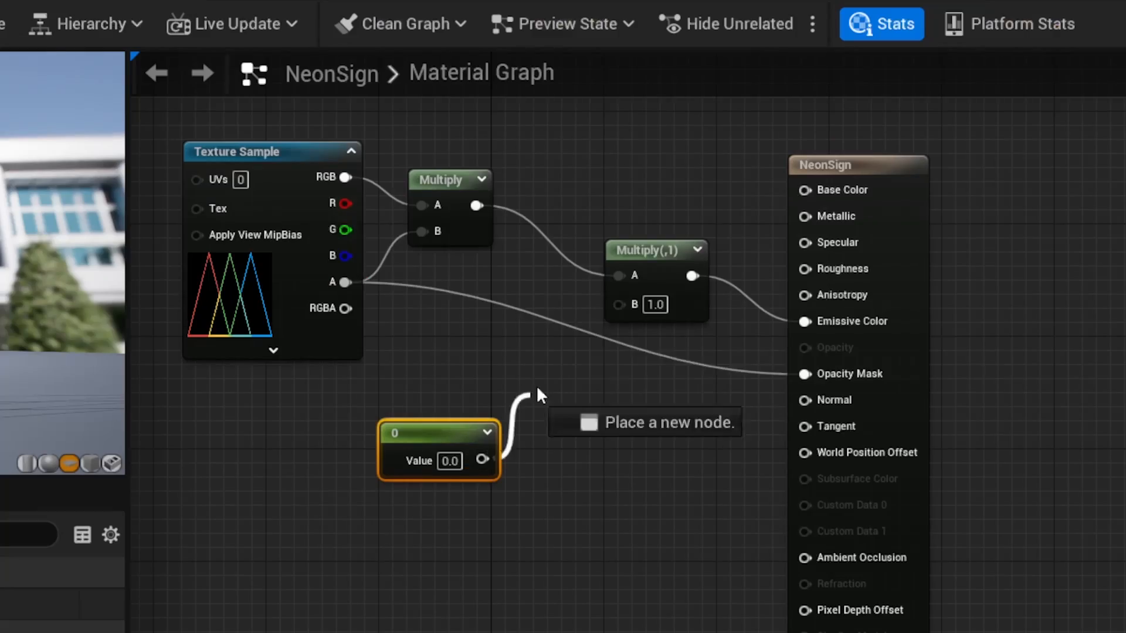
{"action": "left_click_drag", "start_coordinate": [537, 386], "coordinate": [622, 305]}
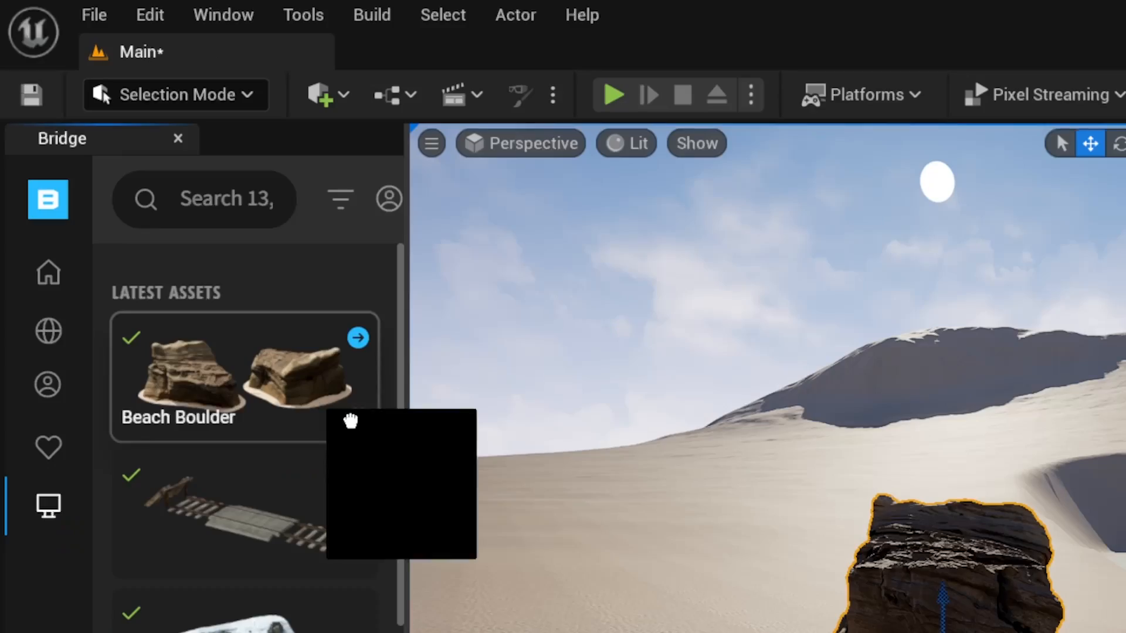
{"action": "left_click_drag", "start_coordinate": [350, 421], "coordinate": [587, 628]}
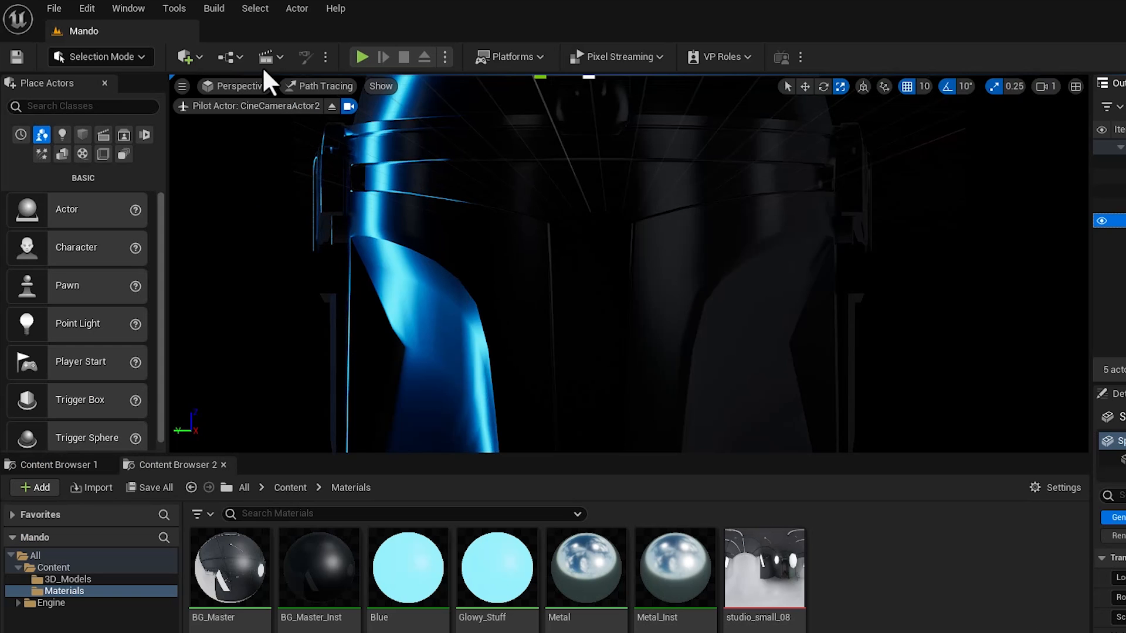
Step: Add a level sequence and save it as Mando_Sequence in the Content folder
{"action": "left_click", "coordinate": [266, 61]}
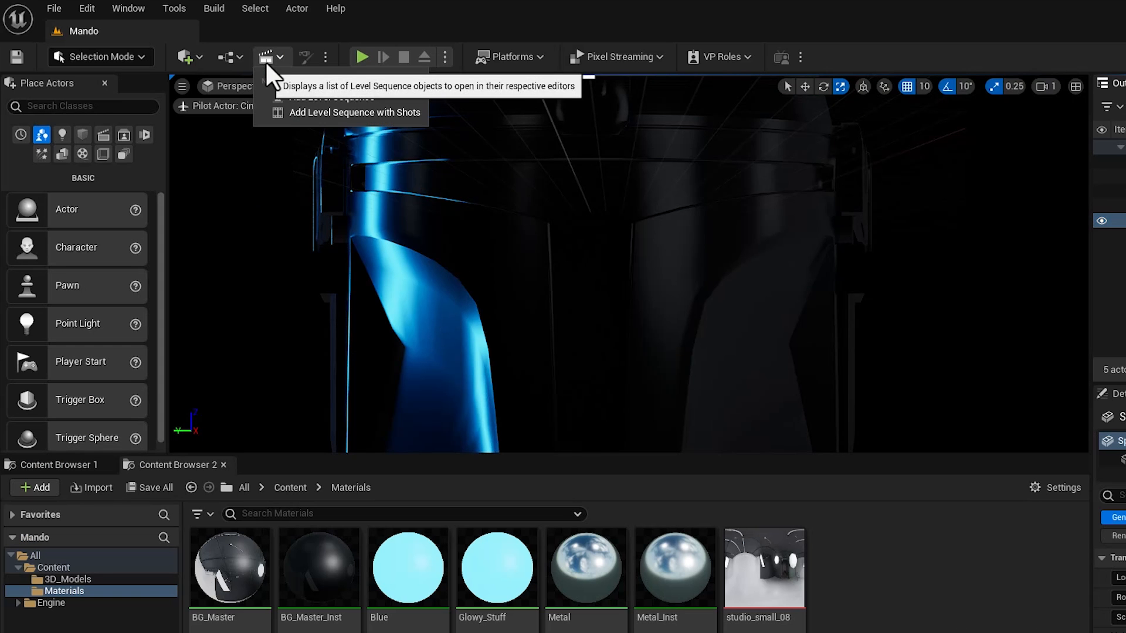
{"action": "left_click", "coordinate": [318, 100]}
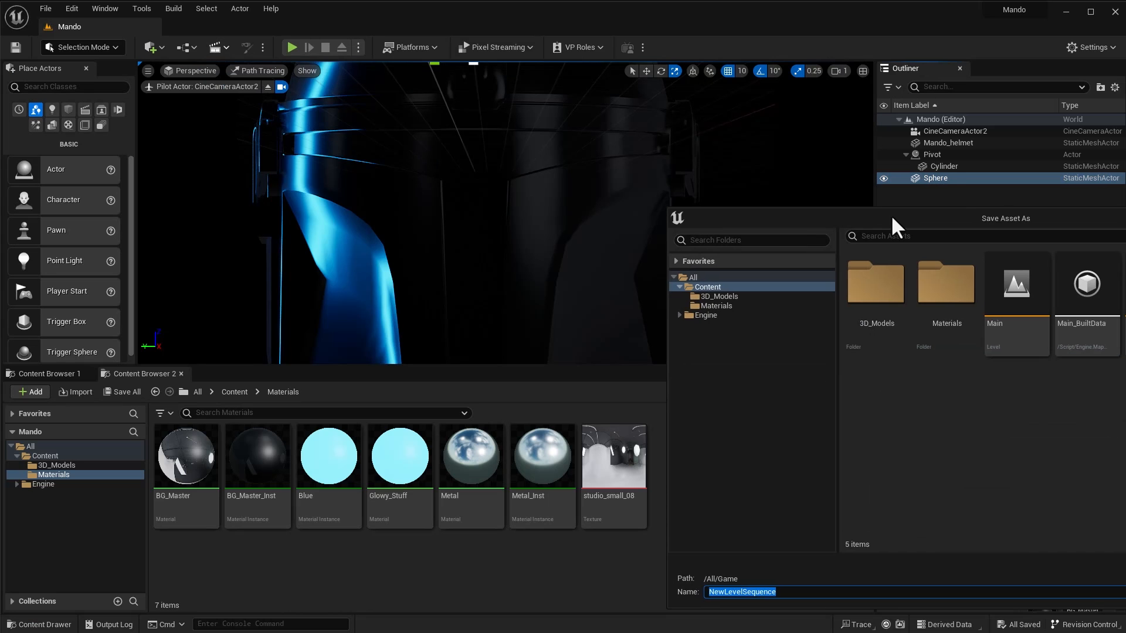
{"action": "left_click_drag", "start_coordinate": [892, 214], "coordinate": [473, 156]}
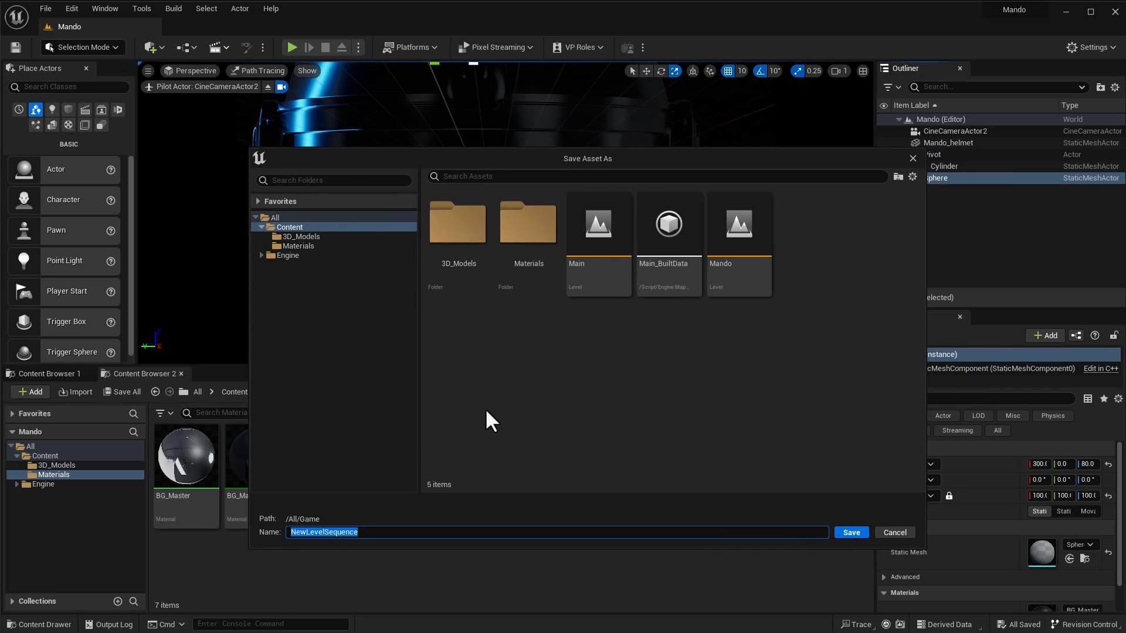
{"action": "type", "text": "Mando_"}
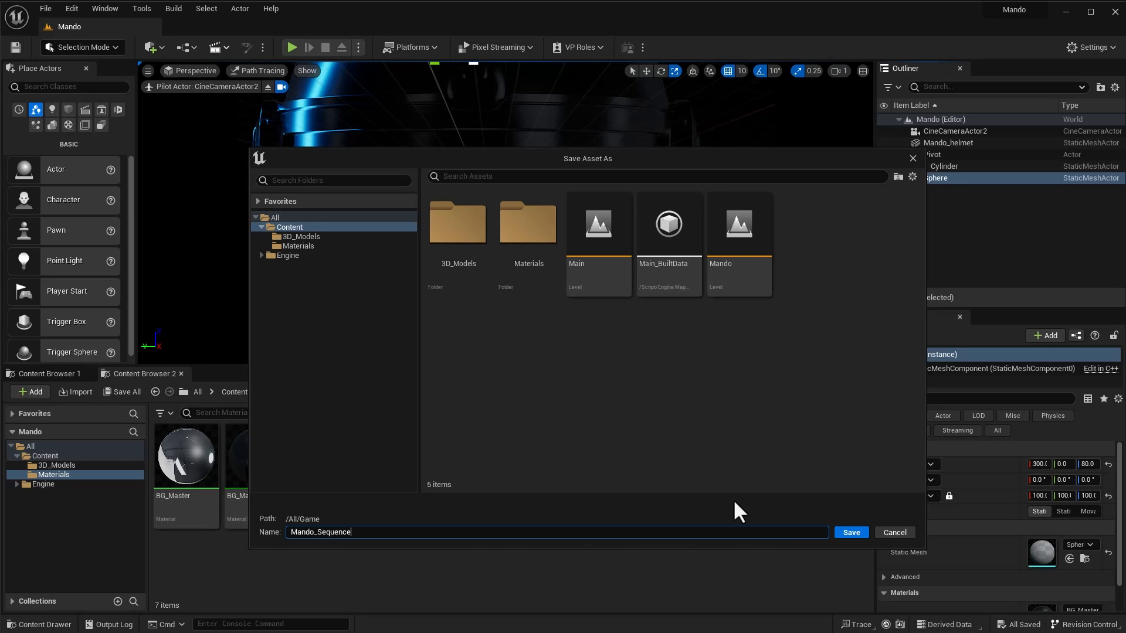
{"action": "left_click", "coordinate": [853, 535]}
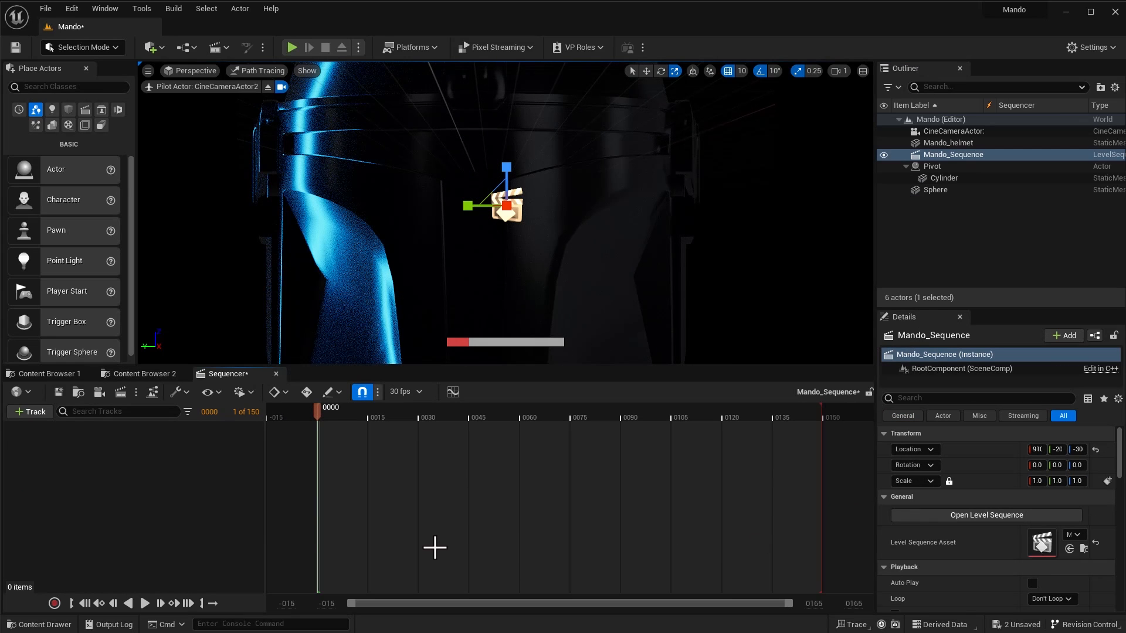
Step: Add CineCameraActor2 to the sequence and set the display rate to 24 fps (film)
{"action": "left_click_drag", "start_coordinate": [938, 132], "coordinate": [227, 492]}
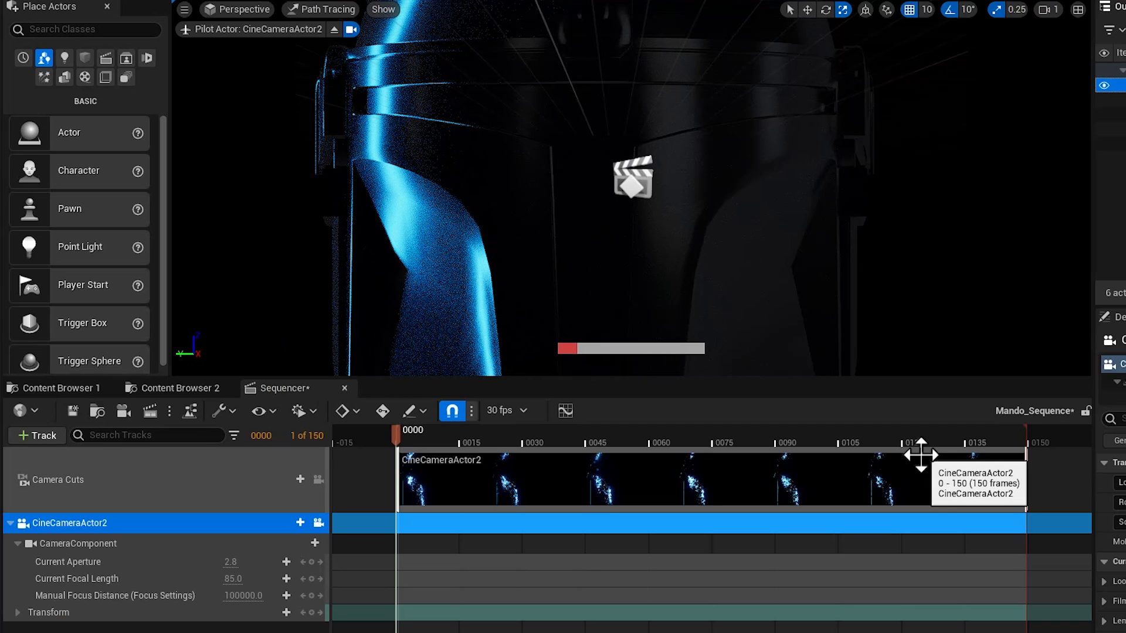
{"action": "left_click", "coordinate": [508, 409]}
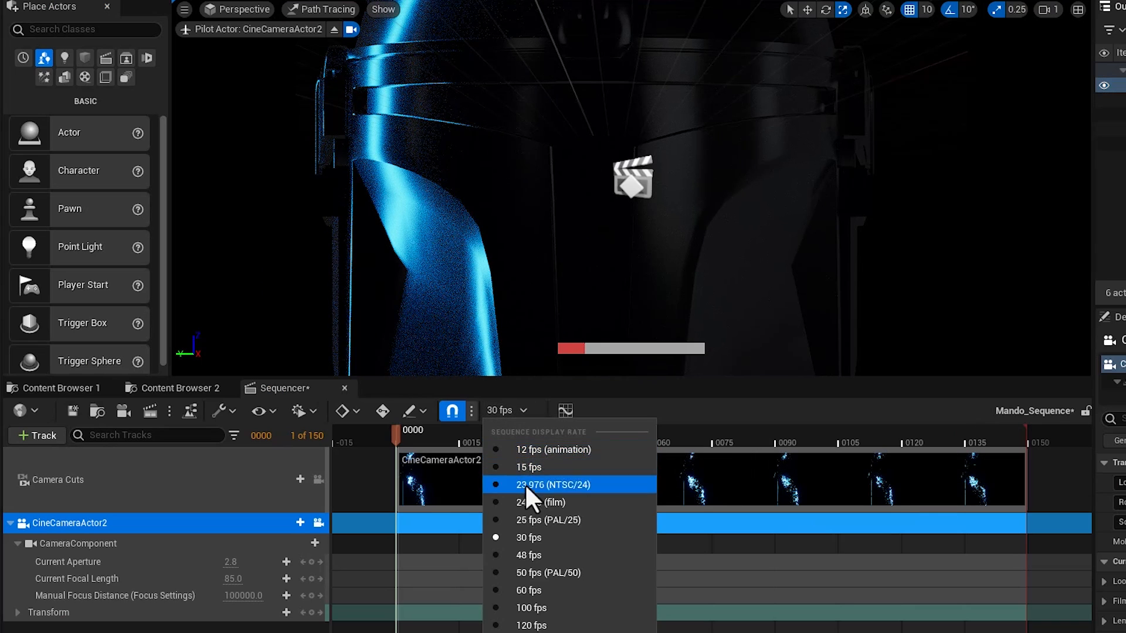
{"action": "left_click", "coordinate": [533, 504]}
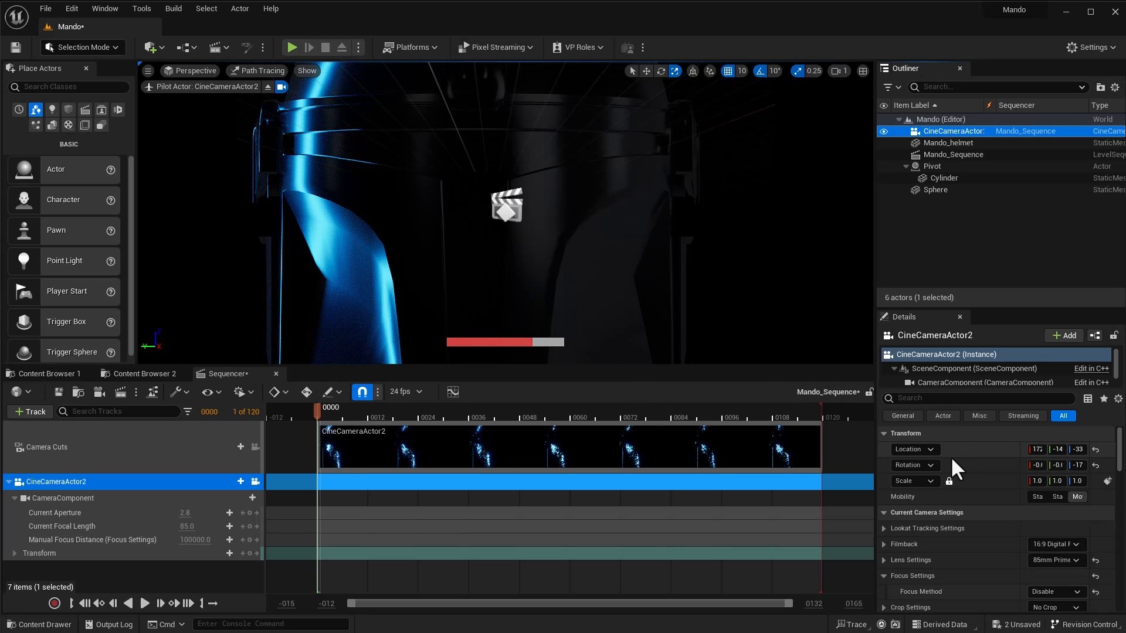
Step: Add the Pivot actor to the sequence and give it a Transform track
{"action": "left_click", "coordinate": [942, 169]}
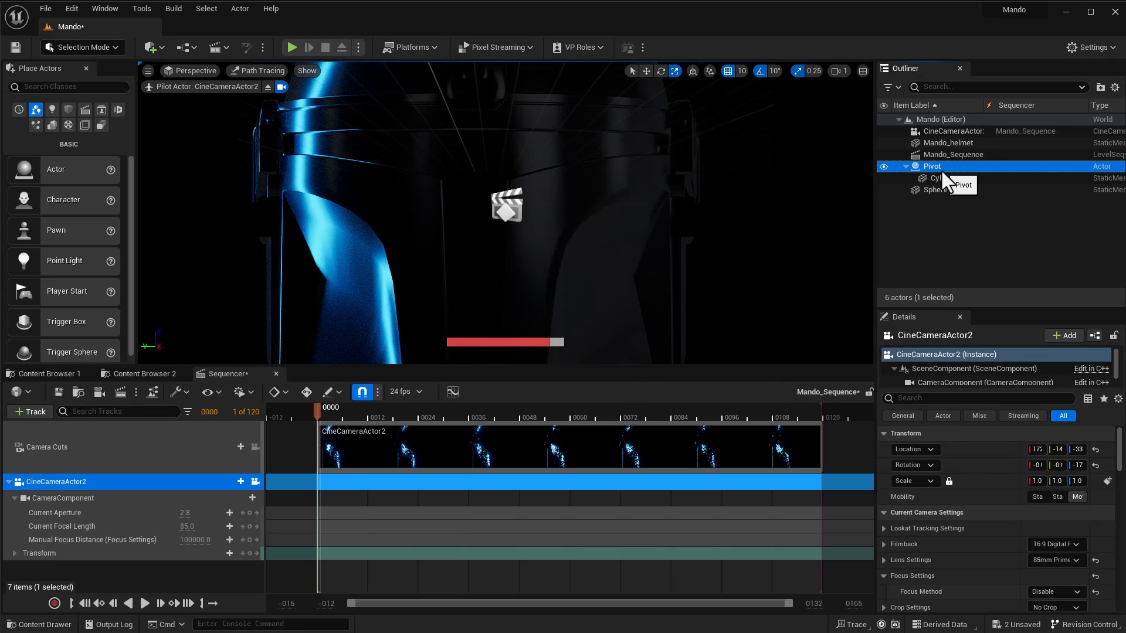
{"action": "left_click_drag", "start_coordinate": [941, 169], "coordinate": [552, 456]}
{"action": "left_click_drag", "start_coordinate": [210, 580], "coordinate": [204, 581]}
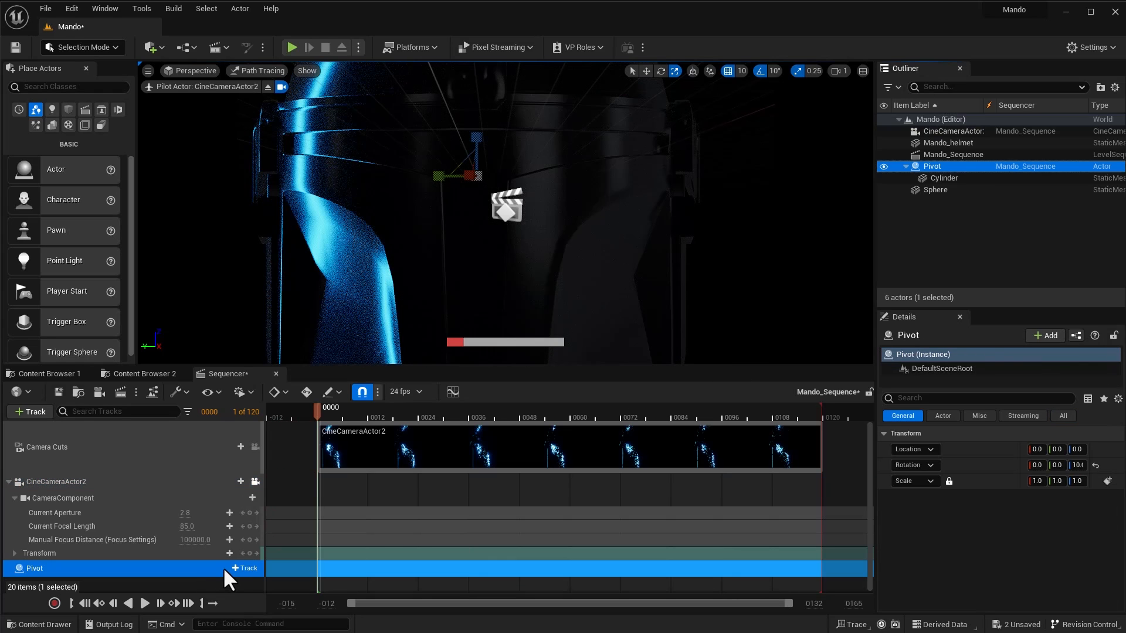
{"action": "left_click", "coordinate": [238, 570]}
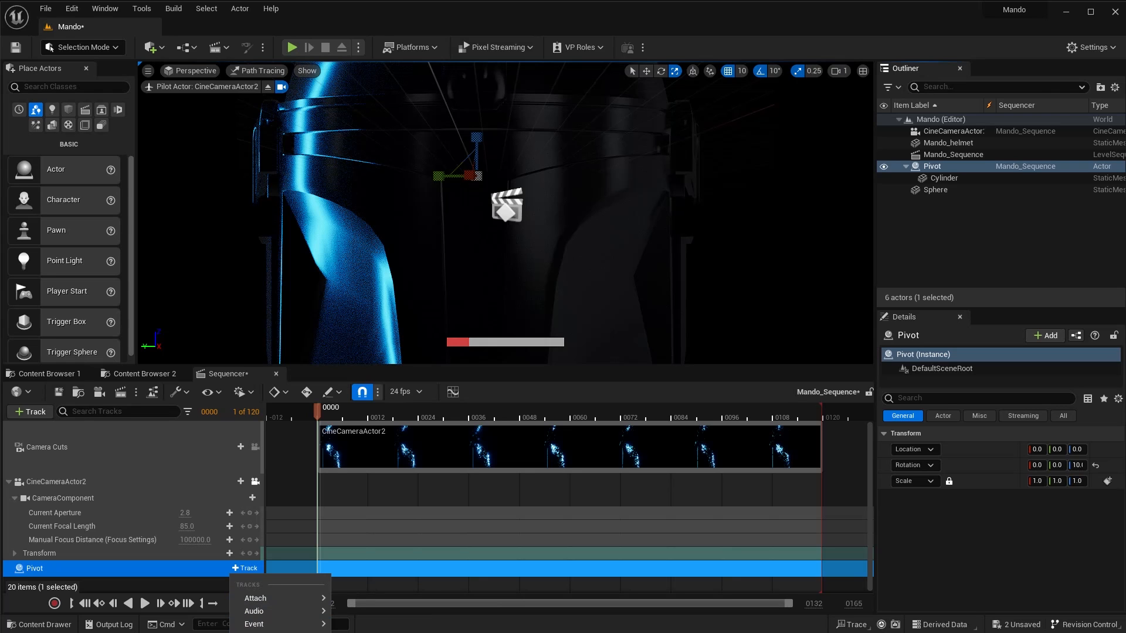
{"action": "left_click", "coordinate": [258, 632]}
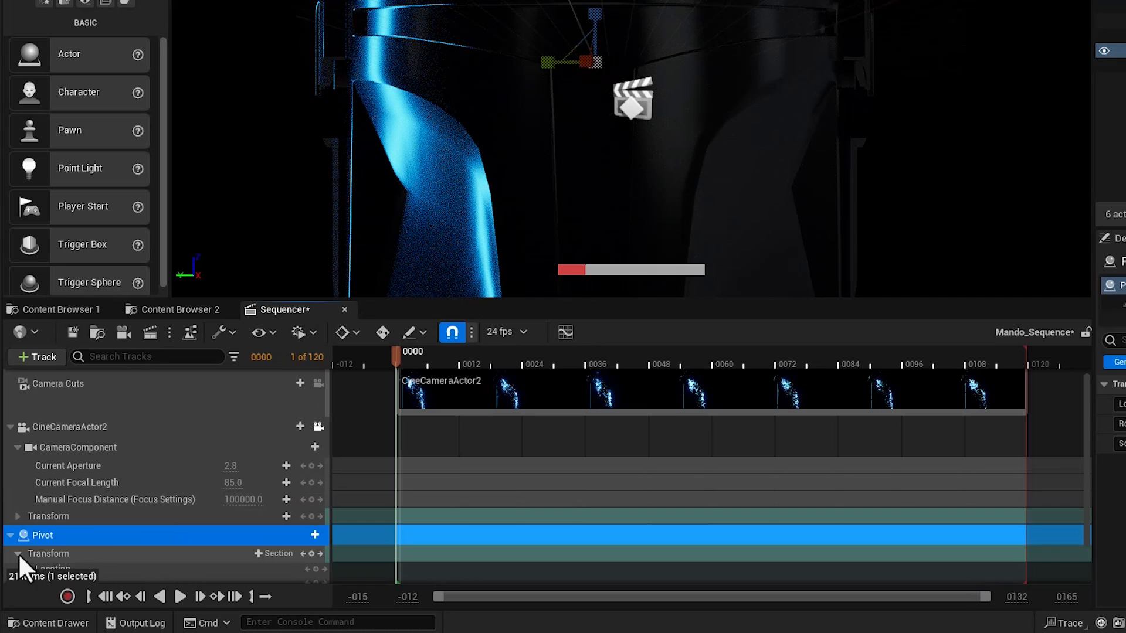
Step: Set the Pivot's yaw rotation to 90 and keyframe it at frame 0
{"action": "left_click", "coordinate": [14, 569]}
{"action": "scroll", "coordinate": [142, 527], "scroll_direction": "down", "scroll_amount": 1}
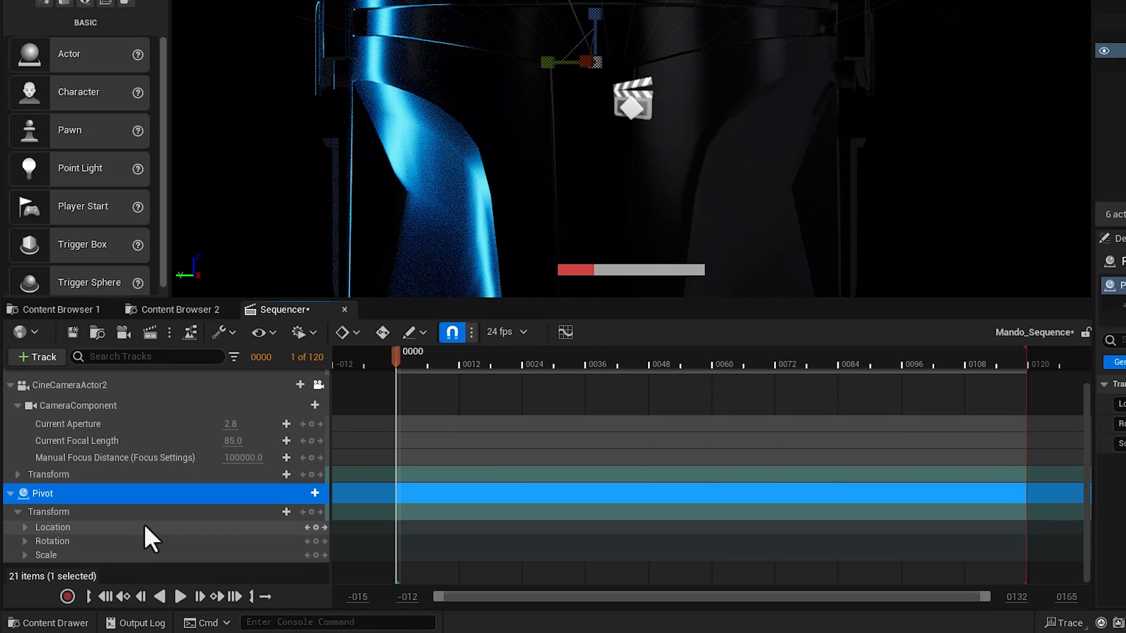
{"action": "left_click", "coordinate": [24, 541]}
{"action": "scroll", "coordinate": [64, 537], "scroll_direction": "down", "scroll_amount": 1}
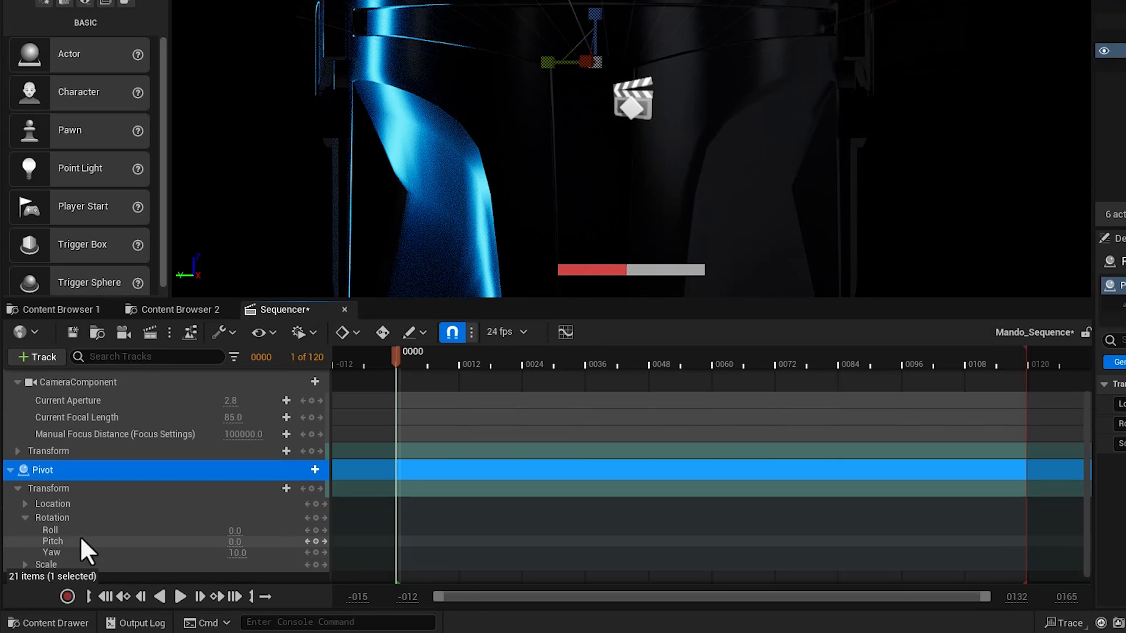
{"action": "type", "text": "0"}
{"action": "key", "text": "Return"}
{"action": "left_click", "coordinate": [238, 549]}
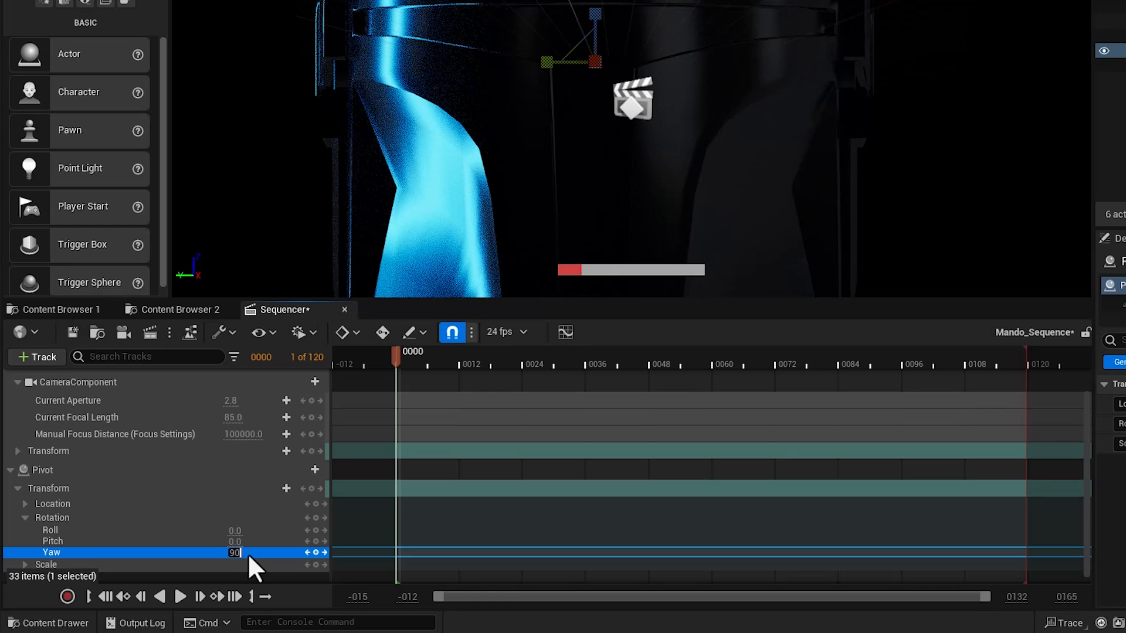
{"action": "key", "text": "Return"}
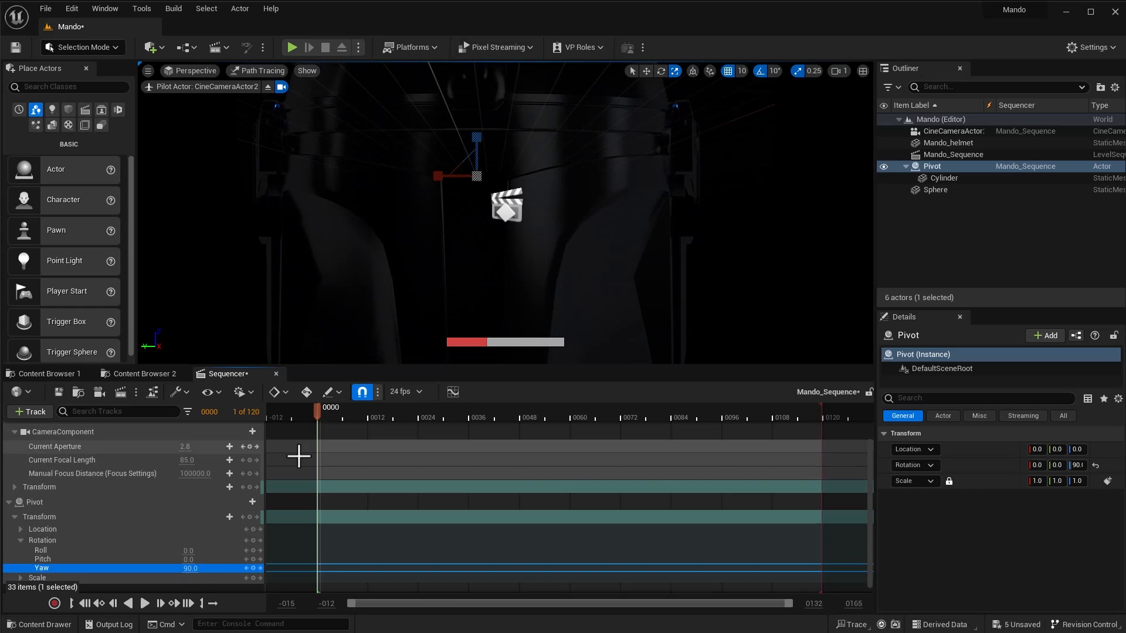
{"action": "left_click", "coordinate": [253, 567]}
Step: Shorten the sequence's playback range to end at frame 48 and key the Pivot's yaw at -270 on frame 48
{"action": "left_click_drag", "start_coordinate": [819, 411], "coordinate": [522, 450]}
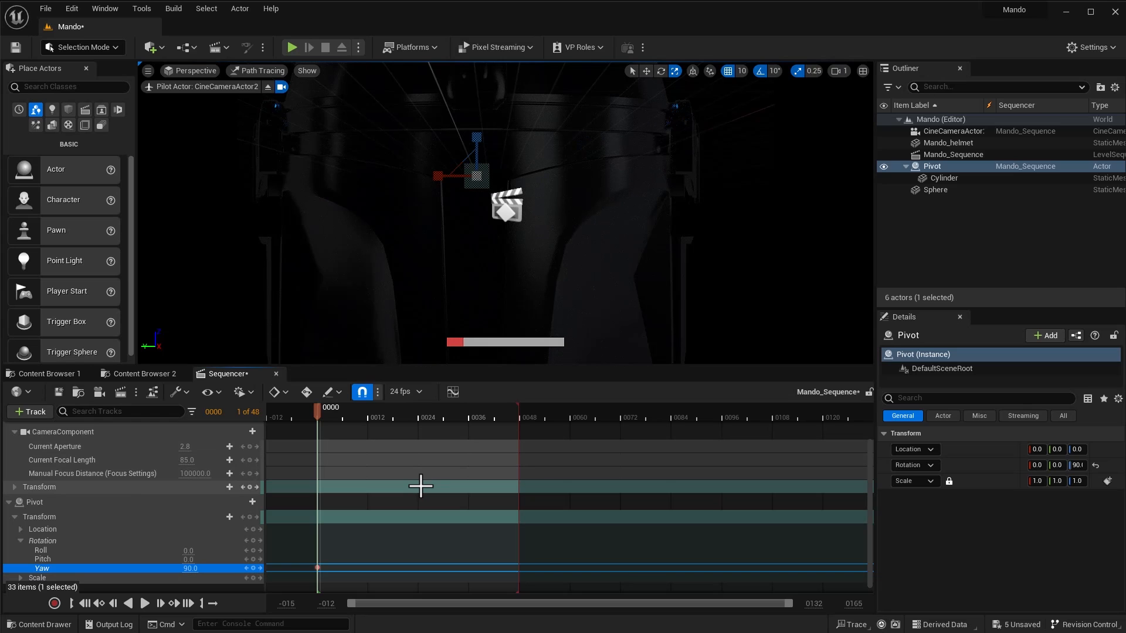
{"action": "left_click_drag", "start_coordinate": [316, 410], "coordinate": [515, 436]}
{"action": "key", "text": "Right"}
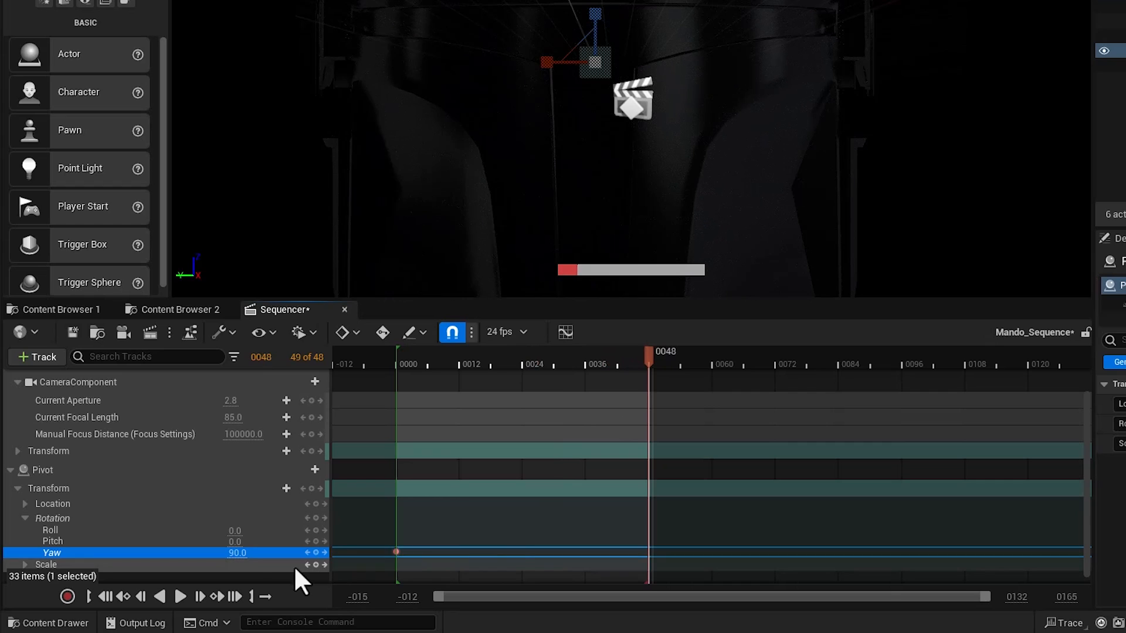
{"action": "left_click", "coordinate": [188, 568]}
{"action": "type", "text": "-270"}
{"action": "key", "text": "Return"}
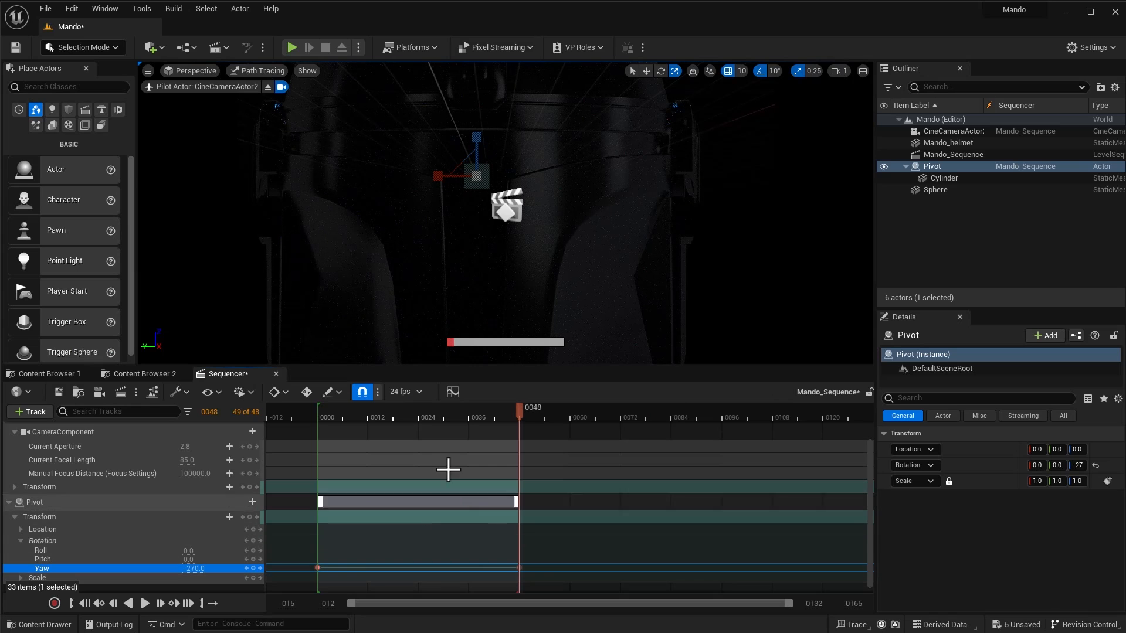
Step: Change both of the Pivot's yaw keyframes to linear interpolation
{"action": "mouse_move", "coordinate": [518, 414]}
{"action": "left_mouse_down"}
{"action": "mouse_move", "coordinate": [339, 421]}
{"action": "mouse_move", "coordinate": [422, 425]}
{"action": "mouse_move", "coordinate": [516, 410]}
{"action": "left_mouse_up"}
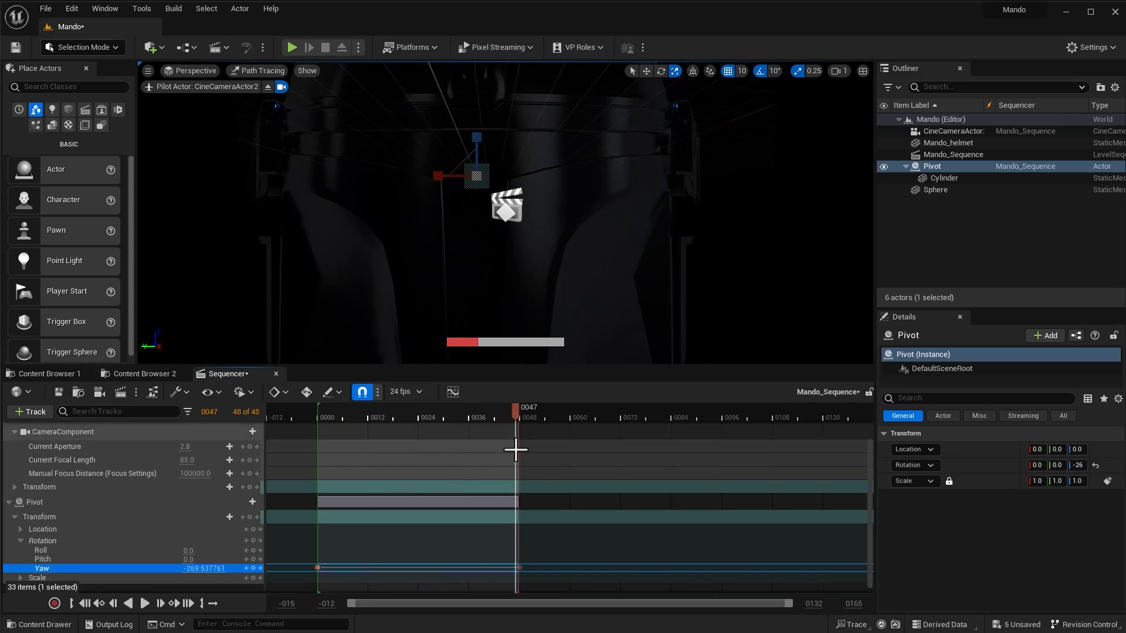
{"action": "left_click", "coordinate": [474, 418]}
{"action": "left_click_drag", "start_coordinate": [473, 417], "coordinate": [335, 419]}
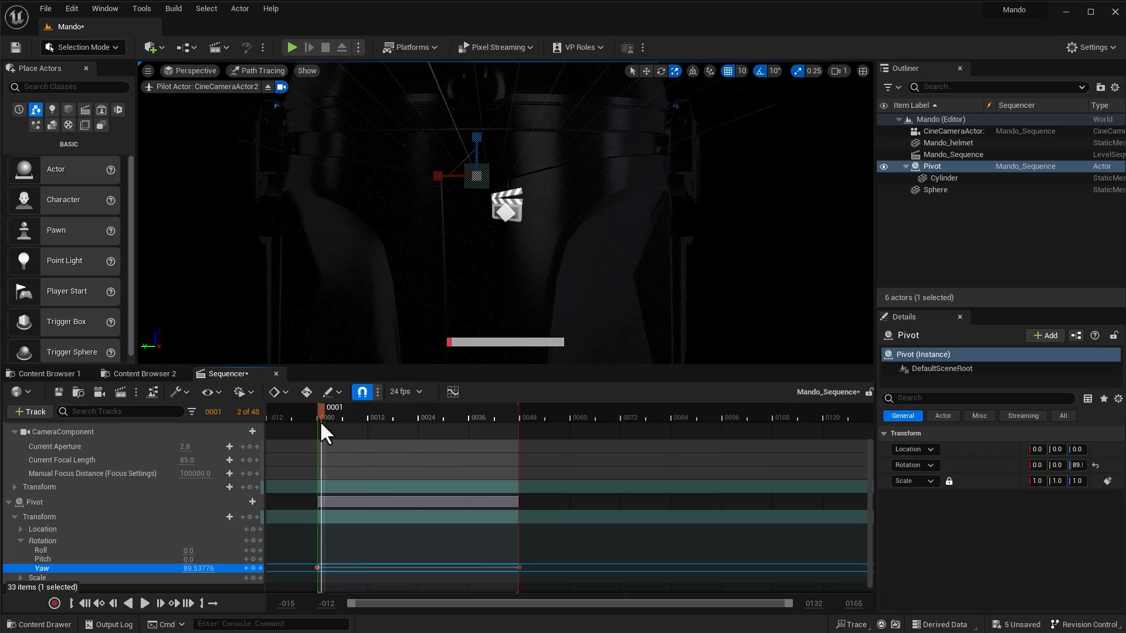
{"action": "mouse_move", "coordinate": [320, 423]}
{"action": "left_mouse_down"}
{"action": "mouse_move", "coordinate": [429, 427]}
{"action": "mouse_move", "coordinate": [318, 445]}
{"action": "left_mouse_up"}
{"action": "left_click_drag", "start_coordinate": [303, 546], "coordinate": [533, 580]}
{"action": "right_click", "coordinate": [519, 568]}
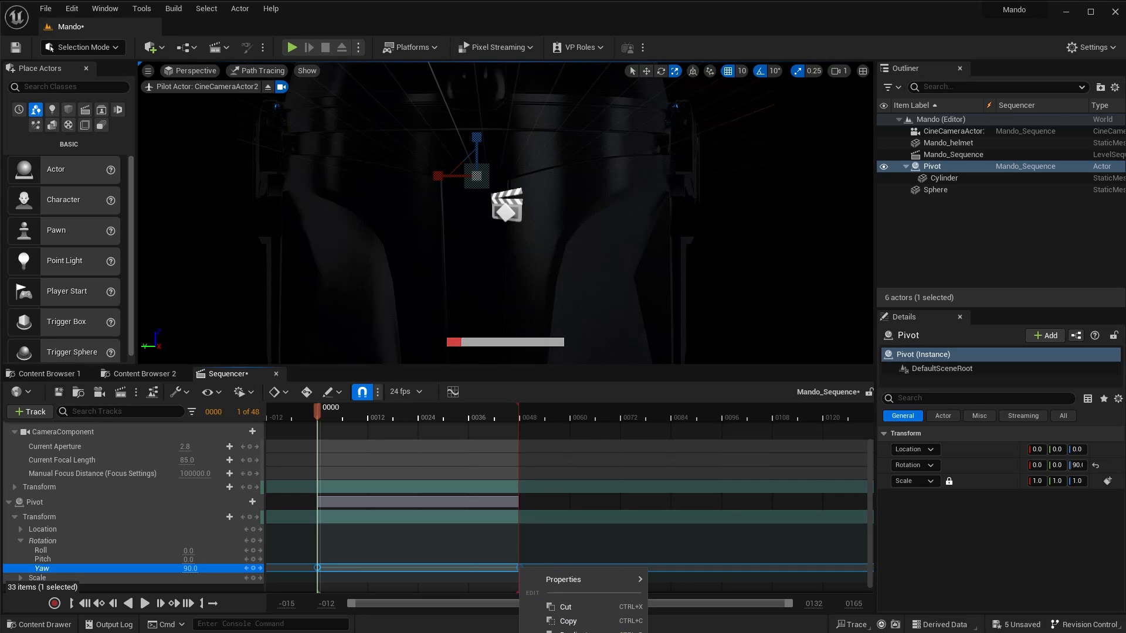
{"action": "left_click", "coordinate": [441, 552]}
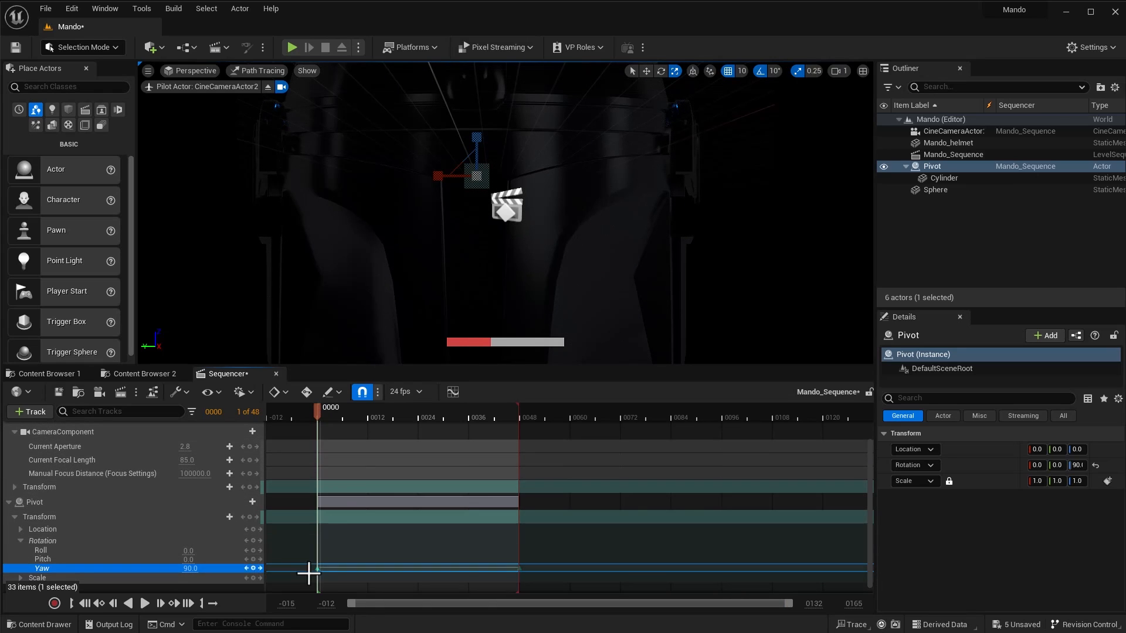
Step: Preview the rotating light animation in Path Tracing and in Lit mode, then restore Path Tracing and return to frame 0
{"action": "key", "text": "space"}
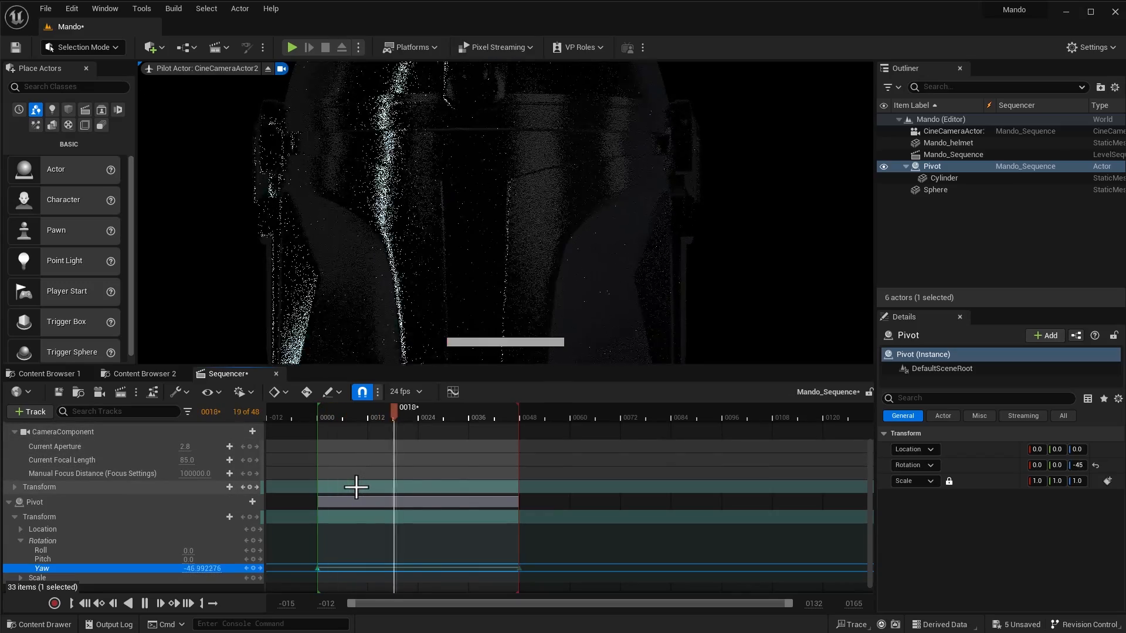
{"action": "mouse_move", "coordinate": [325, 417]}
{"action": "left_mouse_down"}
{"action": "mouse_move", "coordinate": [453, 425]}
{"action": "mouse_move", "coordinate": [384, 417]}
{"action": "mouse_move", "coordinate": [420, 421]}
{"action": "mouse_move", "coordinate": [411, 420]}
{"action": "left_mouse_up"}
{"action": "left_click", "coordinate": [258, 70]}
{"action": "left_click", "coordinate": [261, 102]}
{"action": "left_click_drag", "start_coordinate": [368, 416], "coordinate": [318, 418]}
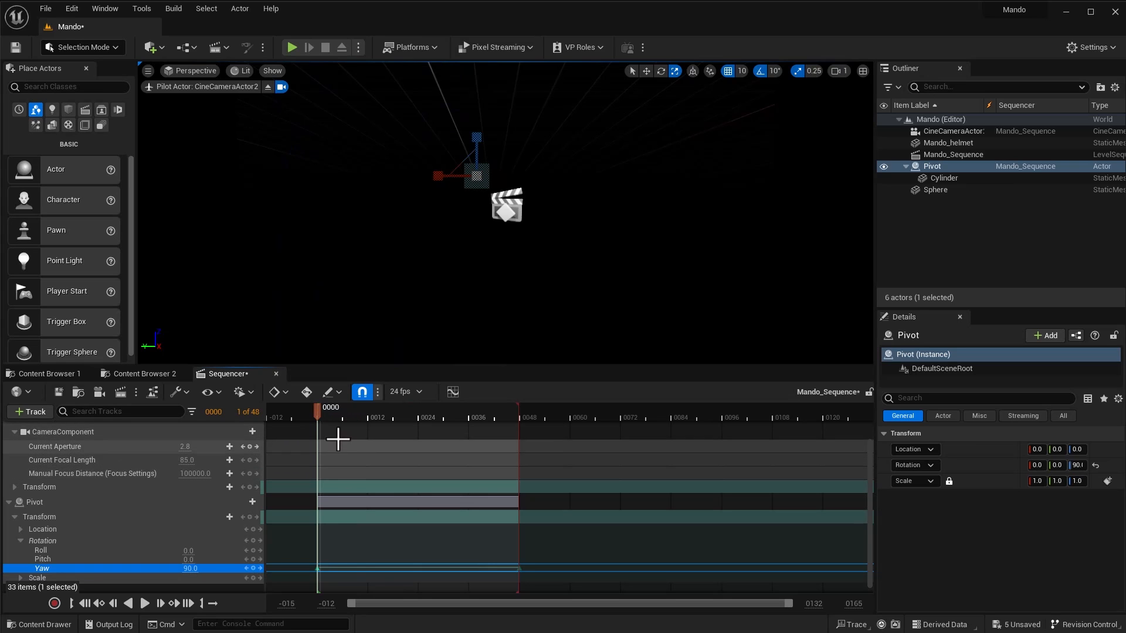
{"action": "key", "text": "space"}
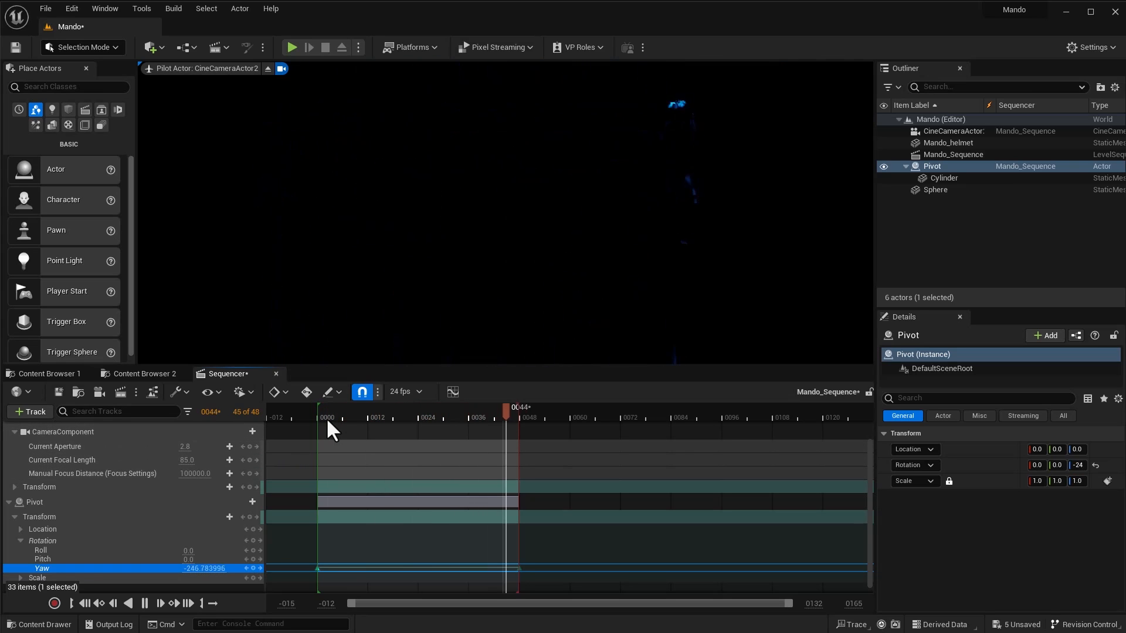
{"action": "key", "text": "space"}
{"action": "left_click", "coordinate": [239, 69]}
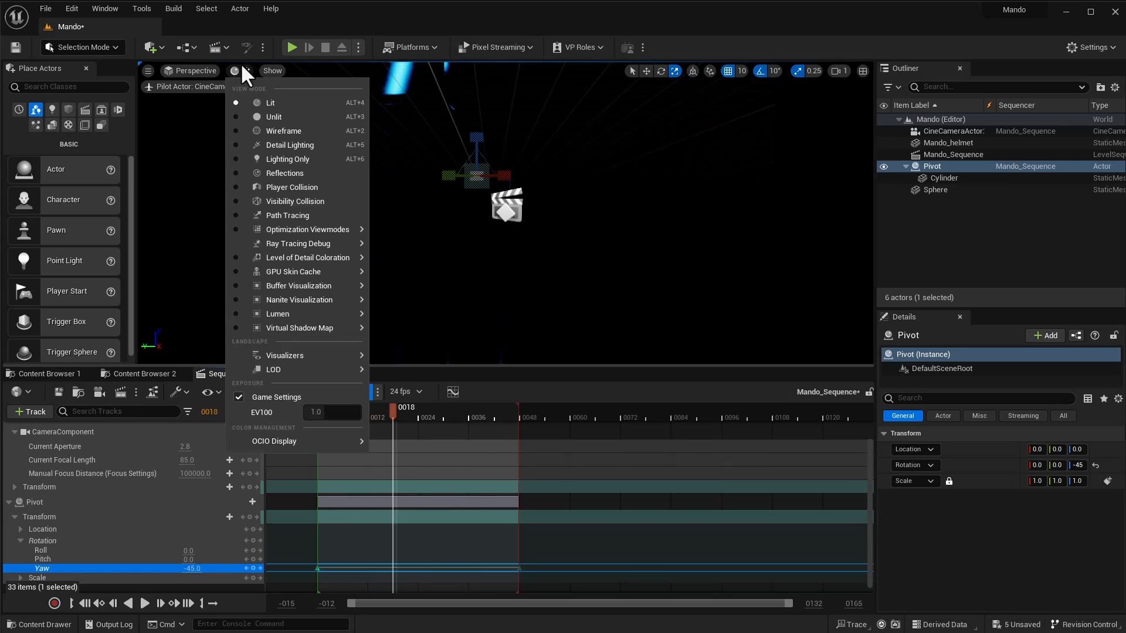
{"action": "left_click", "coordinate": [265, 219]}
{"action": "mouse_move", "coordinate": [393, 408]}
{"action": "left_mouse_down"}
{"action": "mouse_move", "coordinate": [518, 421]}
{"action": "mouse_move", "coordinate": [319, 432]}
{"action": "left_mouse_up"}
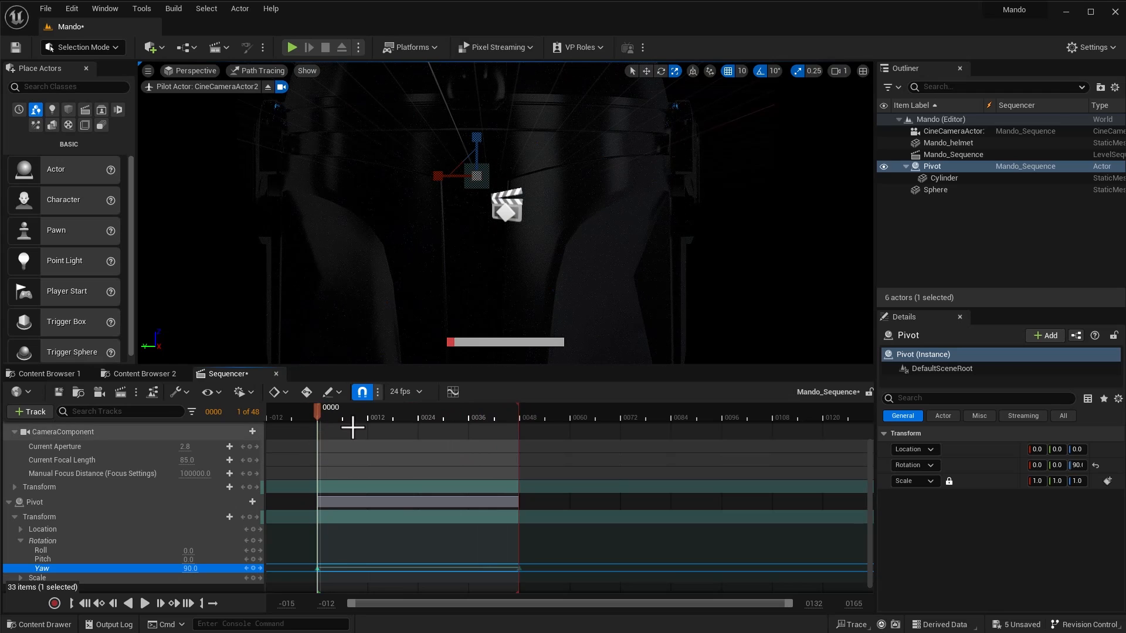
Step: Add the Sphere to the sequence and keyframe its yaw rotation at about 93.6 on frame 0
{"action": "left_click", "coordinate": [932, 189]}
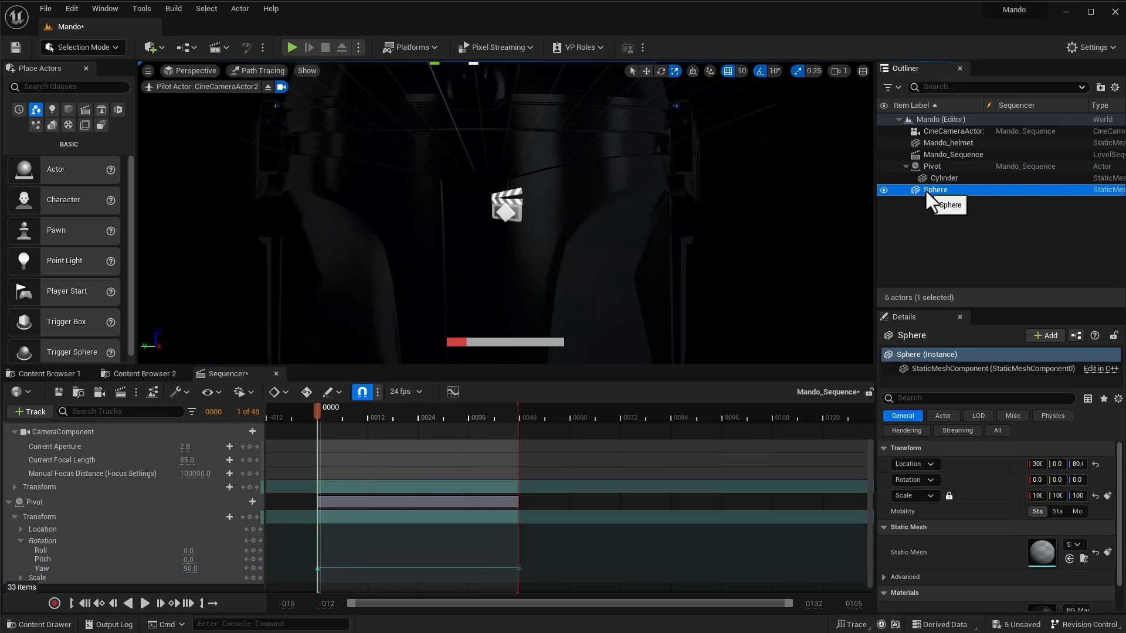
{"action": "left_click_drag", "start_coordinate": [927, 195], "coordinate": [129, 544]}
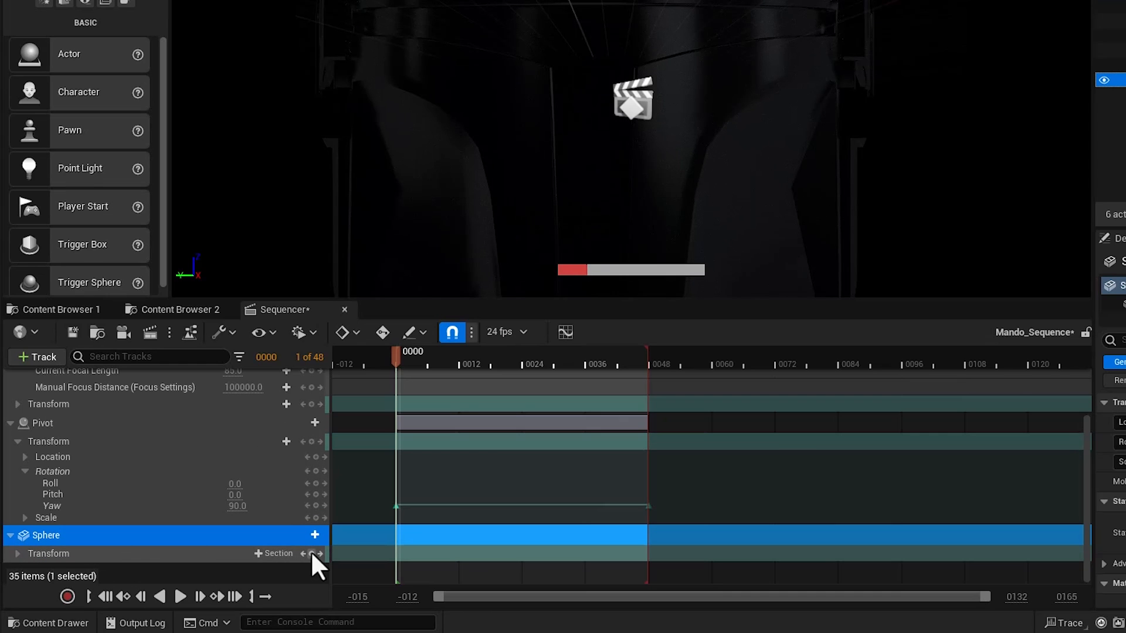
{"action": "left_click", "coordinate": [18, 553]}
{"action": "scroll", "coordinate": [121, 531], "scroll_direction": "down", "scroll_amount": 2}
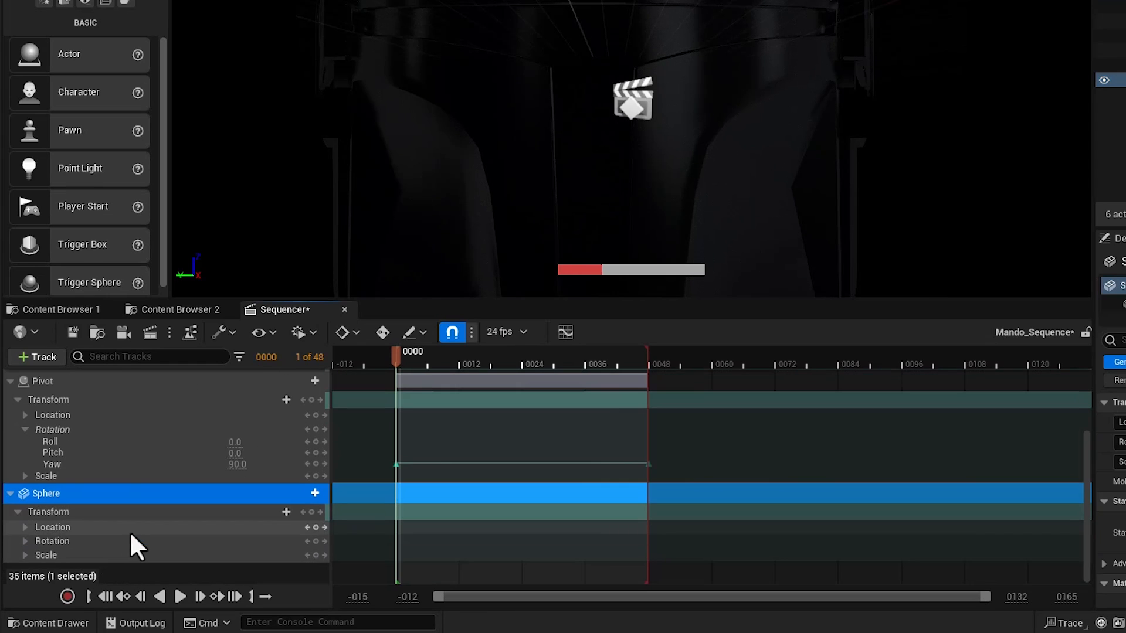
{"action": "left_click", "coordinate": [24, 541]}
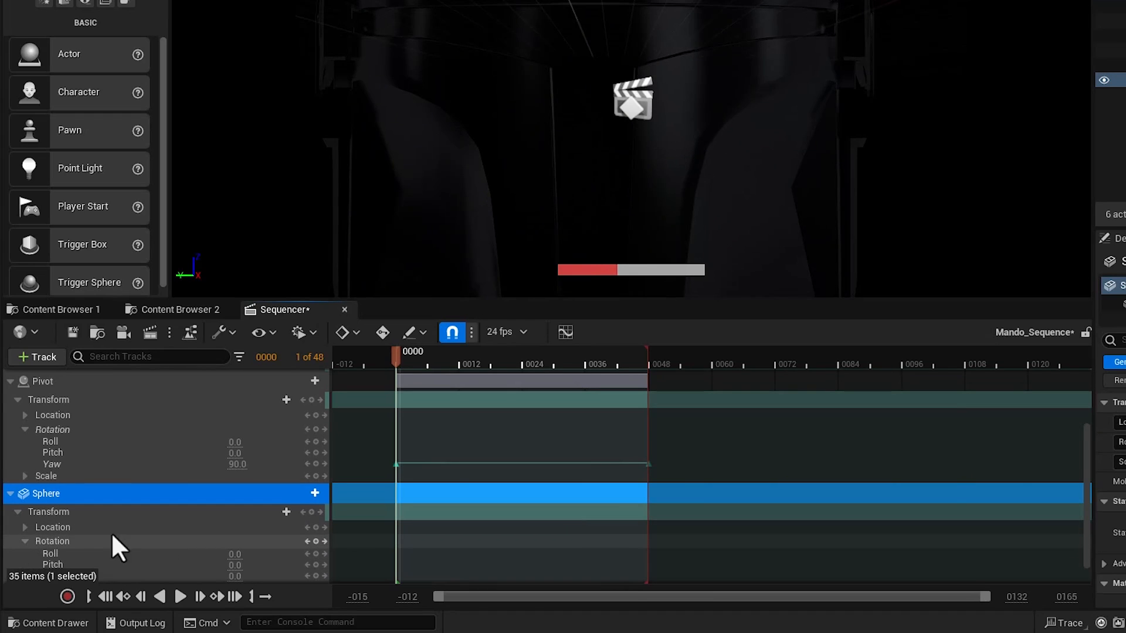
{"action": "scroll", "coordinate": [290, 529], "scroll_direction": "down", "scroll_amount": 2}
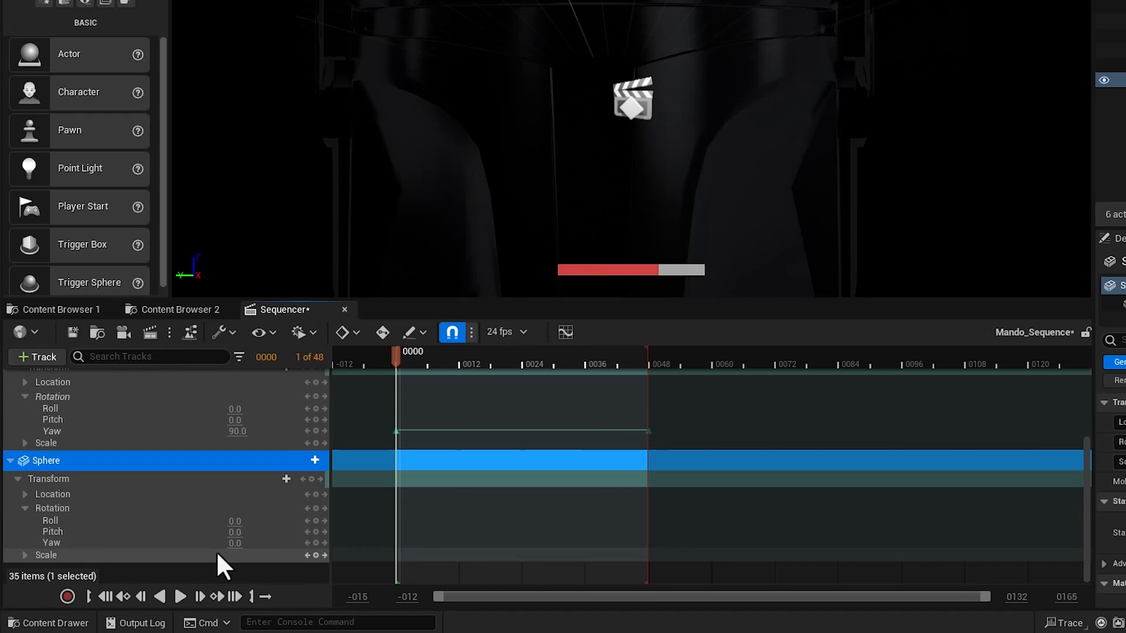
{"action": "left_click", "coordinate": [316, 543]}
{"action": "mouse_move", "coordinate": [238, 544]}
{"action": "left_mouse_down"}
{"action": "mouse_move", "coordinate": [273, 543]}
{"action": "mouse_move", "coordinate": [250, 543]}
{"action": "left_mouse_up"}
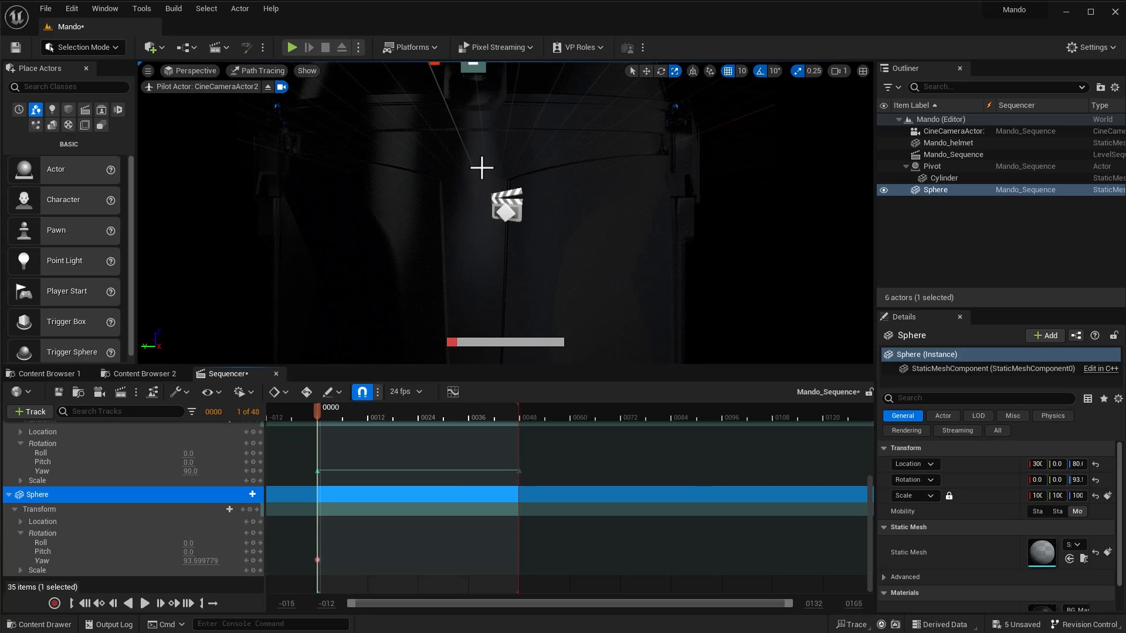
Step: Keyframe the Sphere's yaw rotation at about 36 on frame 48
{"action": "left_click_drag", "start_coordinate": [316, 407], "coordinate": [520, 467]}
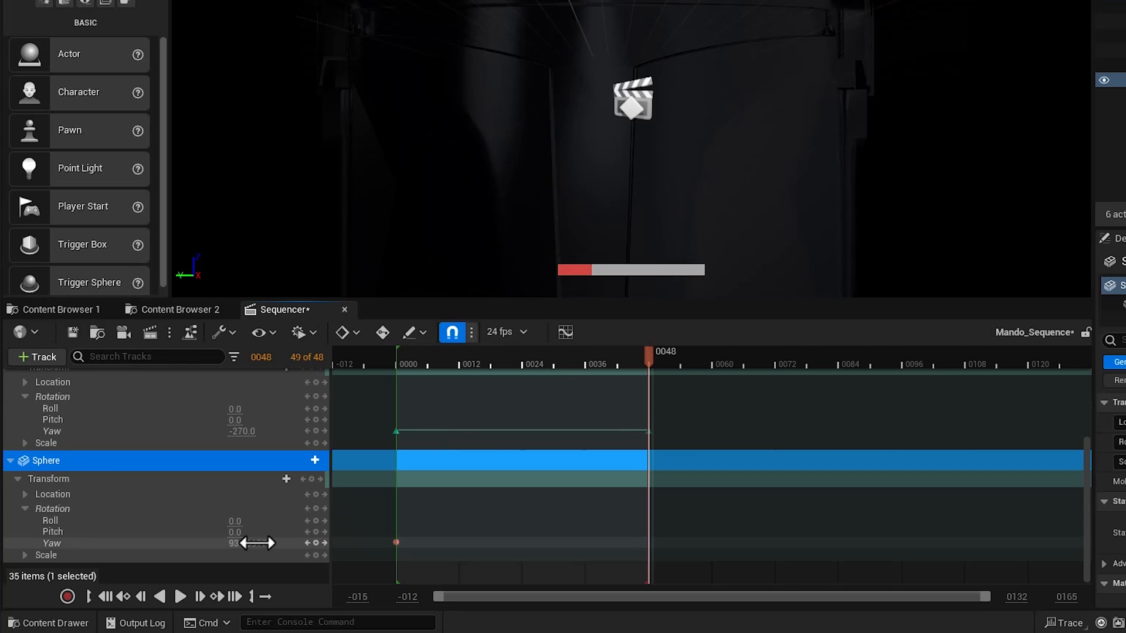
{"action": "left_click_drag", "start_coordinate": [205, 561], "coordinate": [188, 562]}
{"action": "left_click_drag", "start_coordinate": [250, 544], "coordinate": [263, 544]}
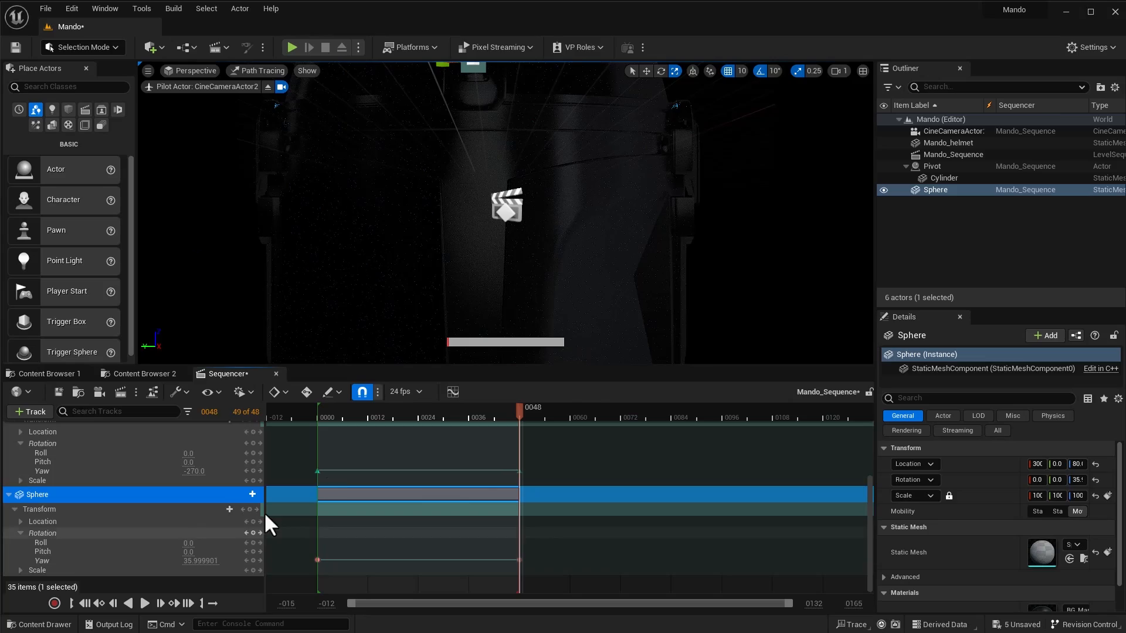
Step: Scrub and play the sequence to preview the Sphere's rotation together with the moving light
{"action": "left_click_drag", "start_coordinate": [498, 362], "coordinate": [450, 360]}
{"action": "left_click_drag", "start_coordinate": [360, 414], "coordinate": [317, 415]}
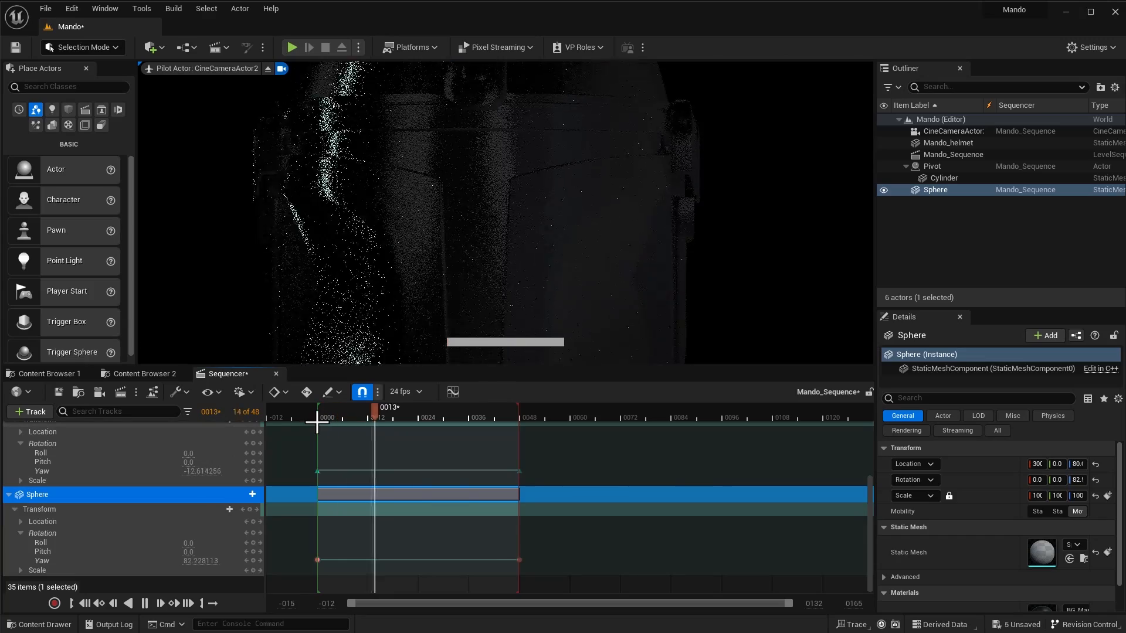
{"action": "key", "text": "space"}
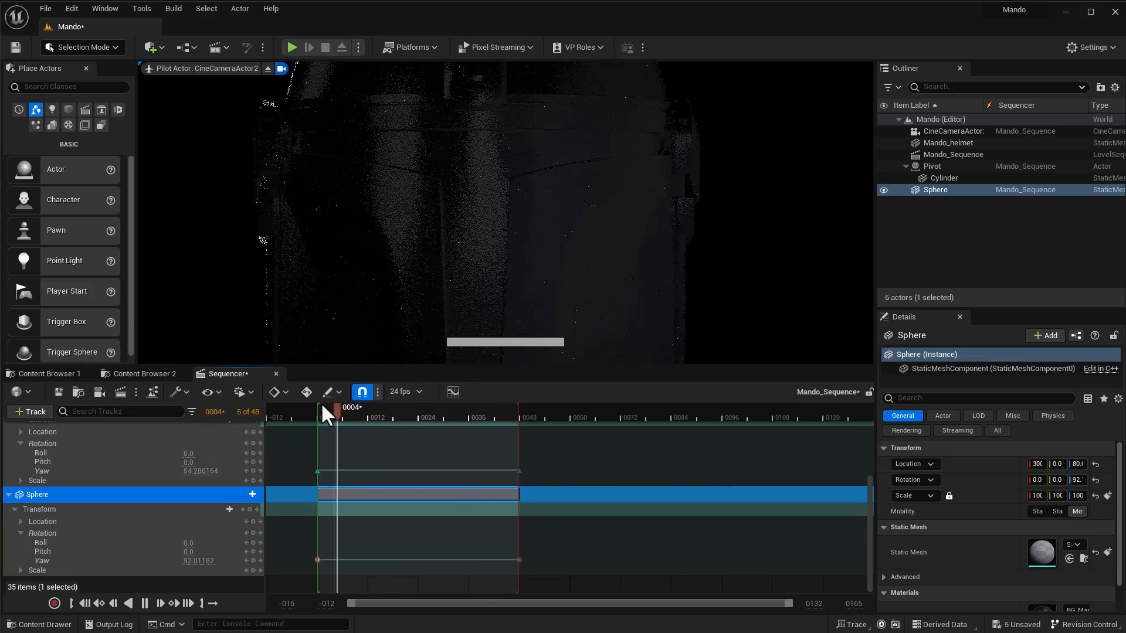
{"action": "key", "text": "space"}
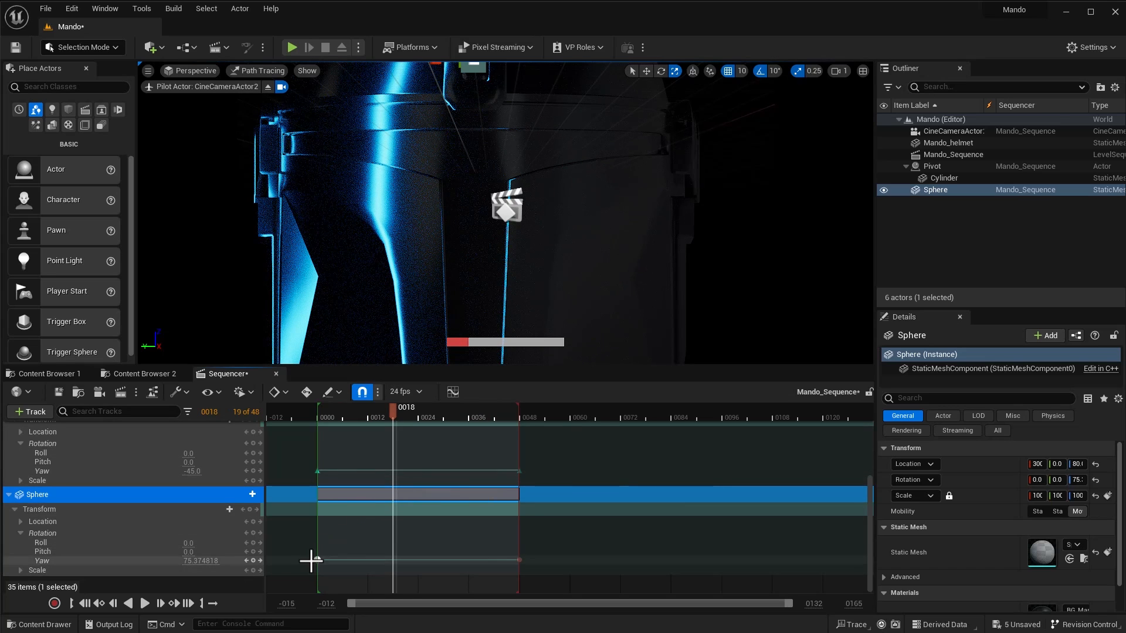
Step: Change both of the Sphere's yaw keyframes to linear interpolation
{"action": "left_click_drag", "start_coordinate": [309, 547], "coordinate": [545, 578]}
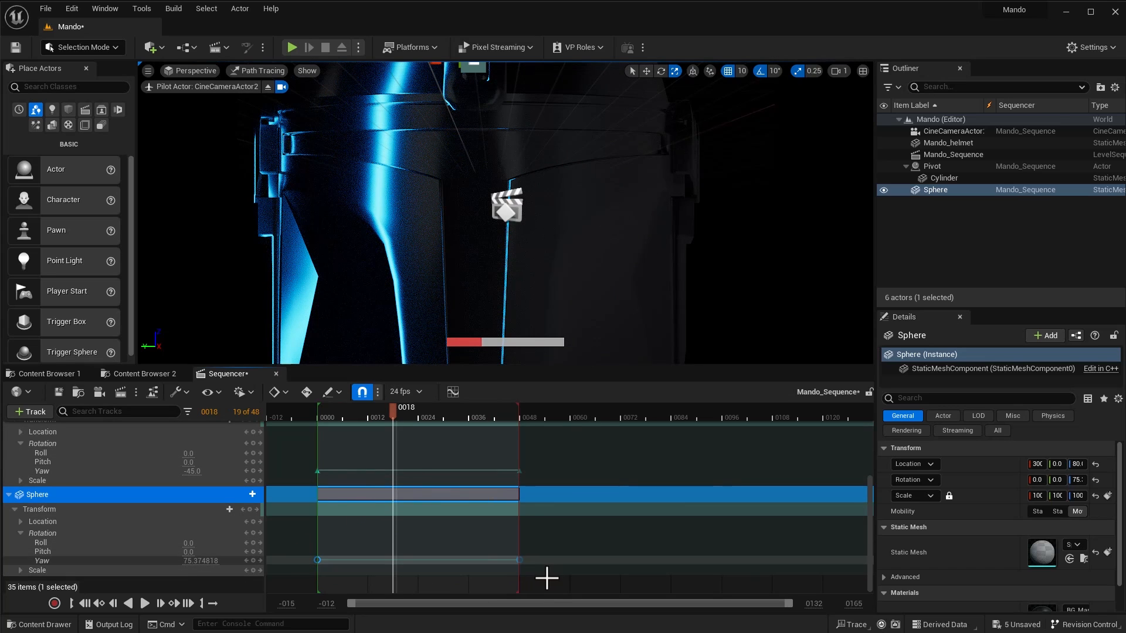
{"action": "right_click", "coordinate": [319, 561]}
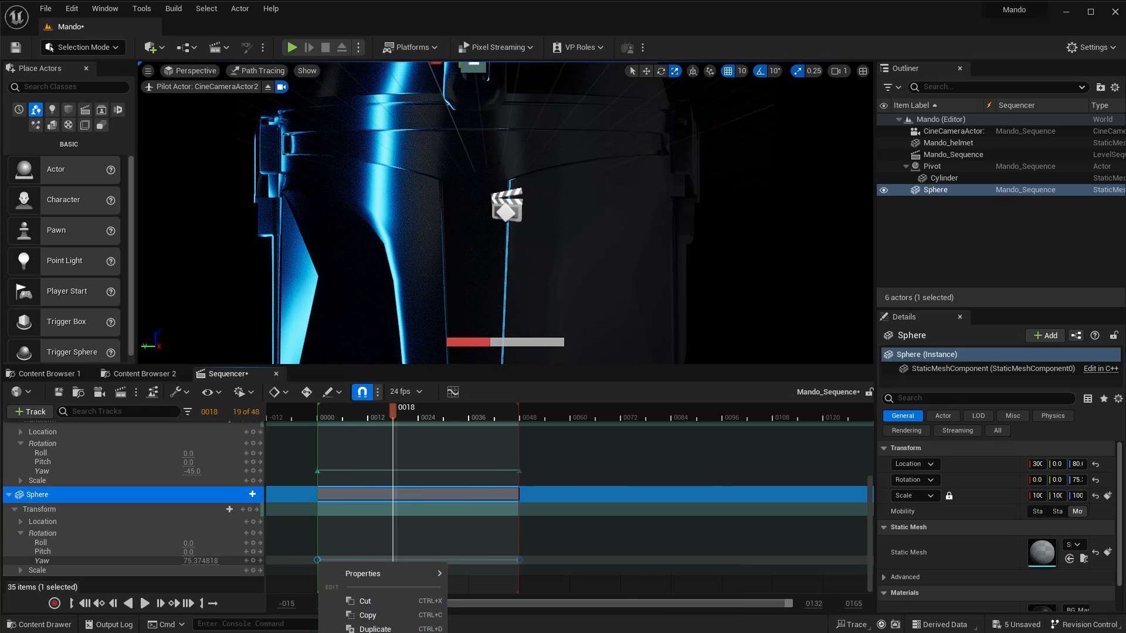
{"action": "left_click", "coordinate": [370, 632]}
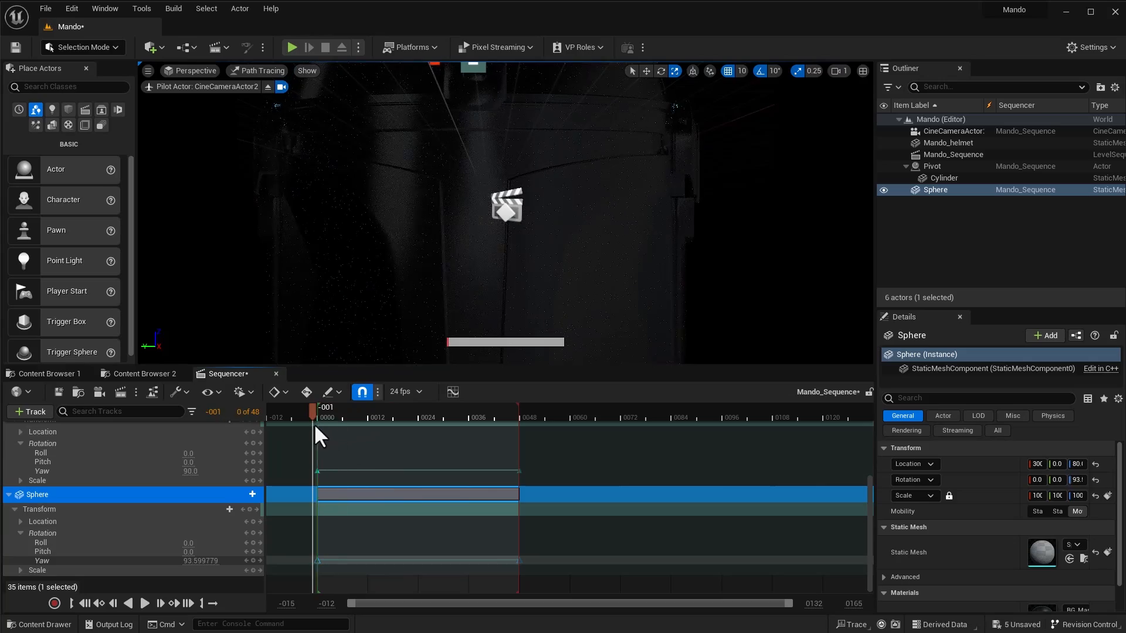
Step: Play the sequence from its start to check the linear Sphere rotation, and save all changes
{"action": "key", "text": "space"}
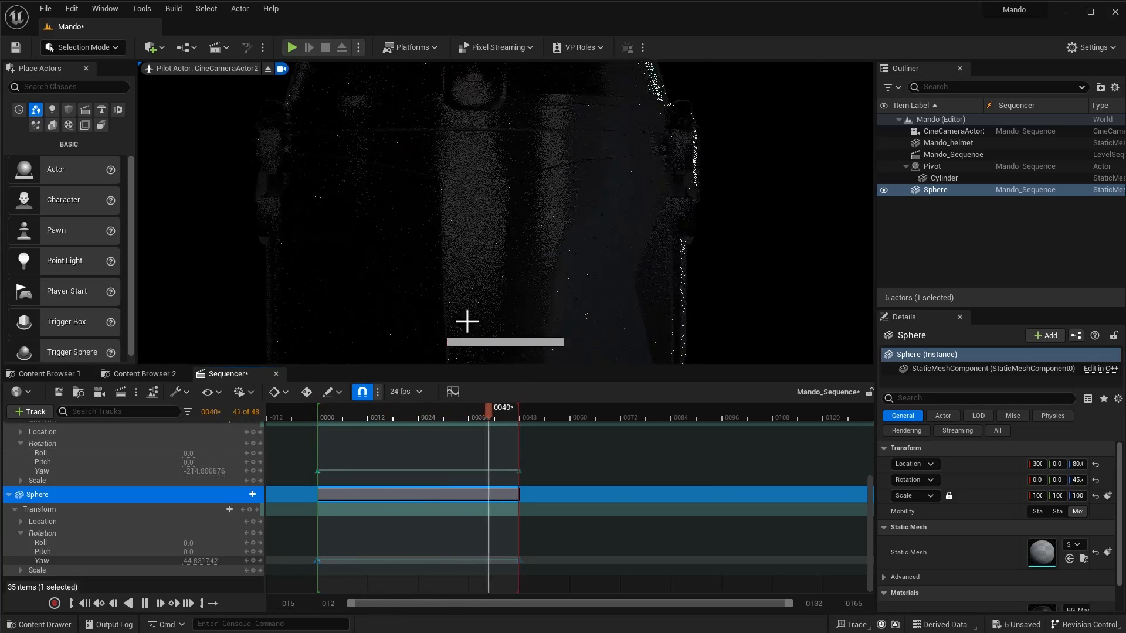
{"action": "key", "text": "space"}
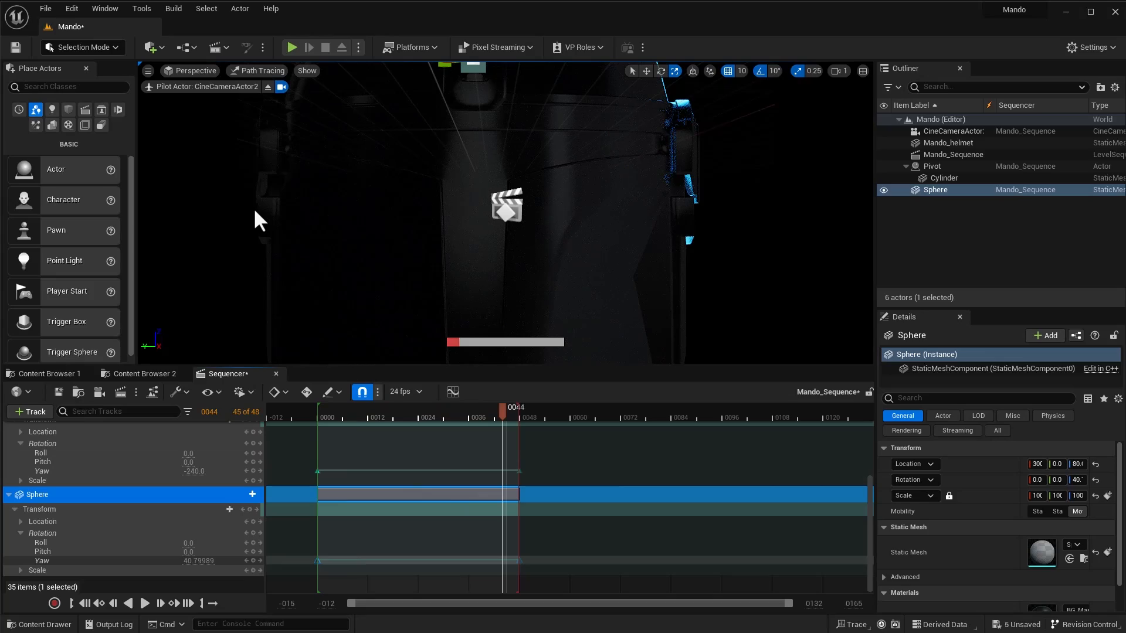
{"action": "key", "text": "ctrl+shift+s"}
Step: Return to frame 0 and add the Cylinder to the sequence with its StaticMeshComponent0 track
{"action": "left_click_drag", "start_coordinate": [399, 416], "coordinate": [317, 446]}
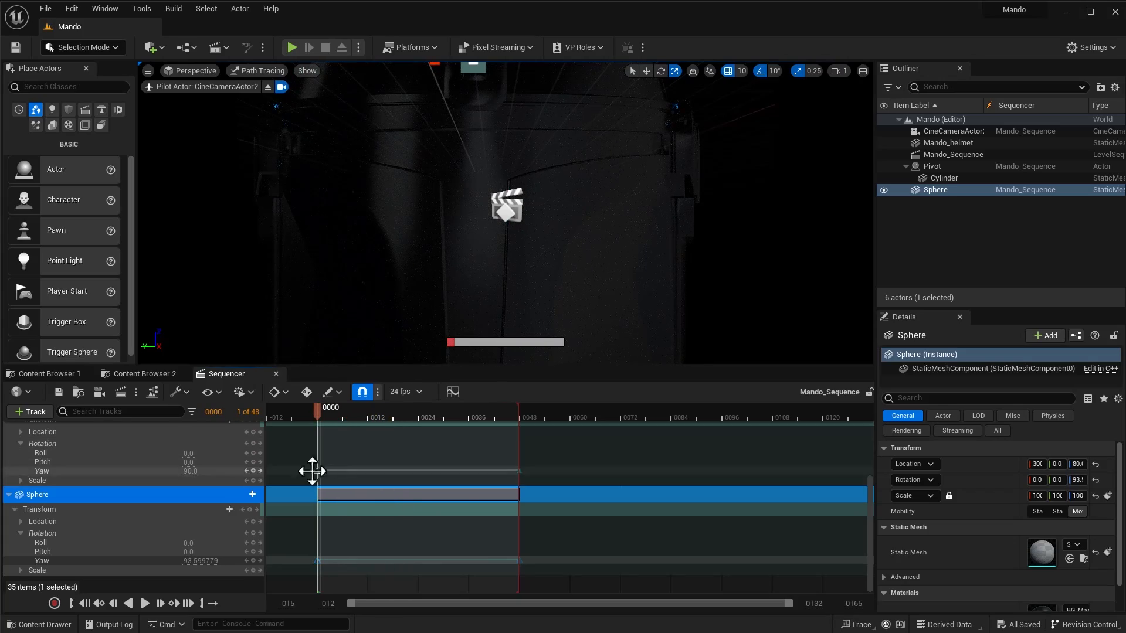
{"action": "left_click_drag", "start_coordinate": [954, 171], "coordinate": [150, 534]}
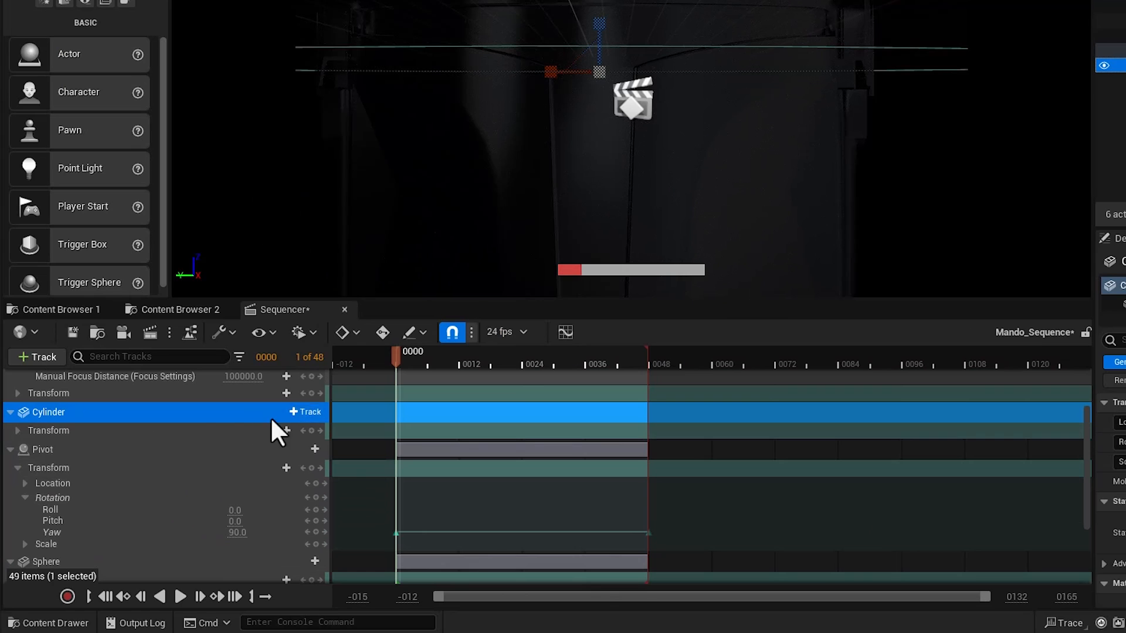
{"action": "left_click", "coordinate": [308, 413]}
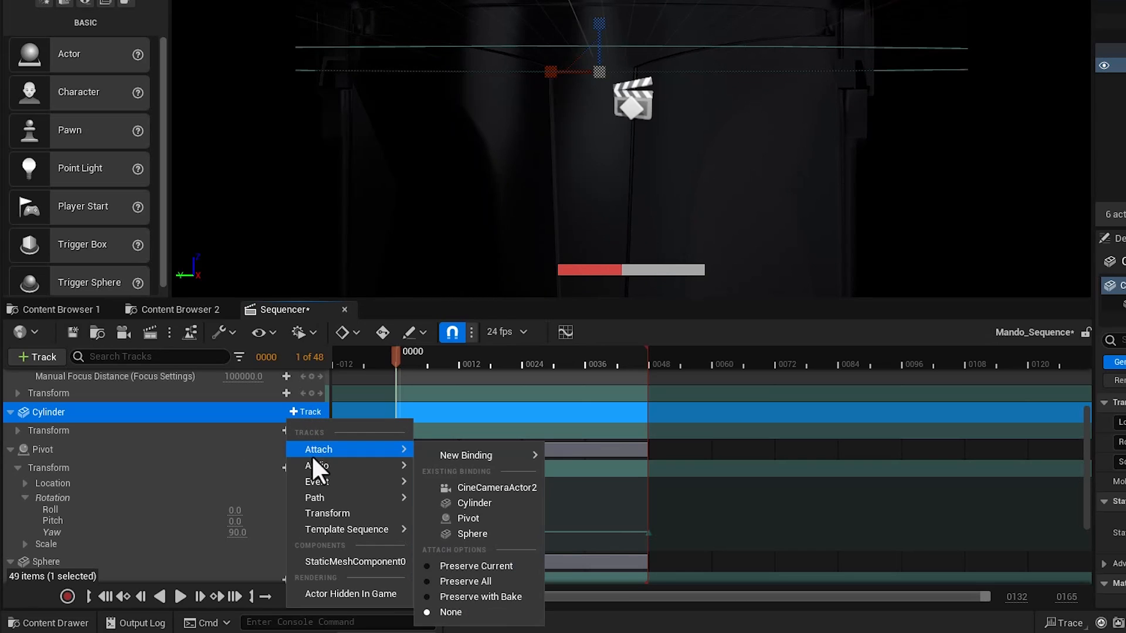
{"action": "left_click", "coordinate": [342, 562]}
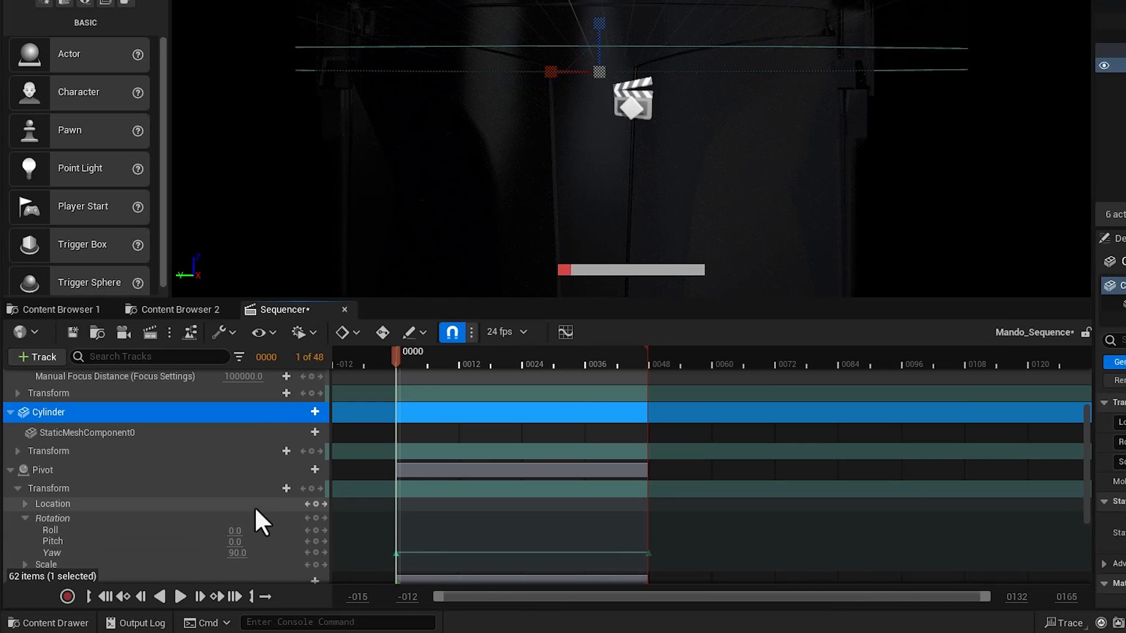
{"action": "scroll", "coordinate": [256, 510], "scroll_direction": "down", "scroll_amount": 2}
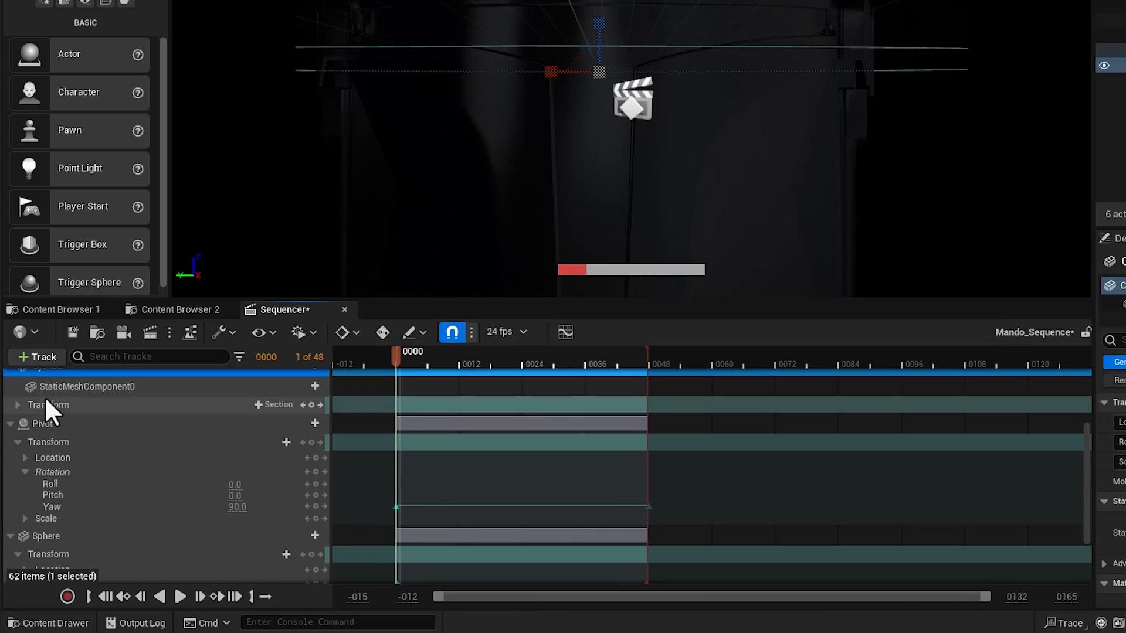
Step: Add a Material Element 0 track with the Emissive_Strength parameter to the Cylinder's static mesh component
{"action": "left_click", "coordinate": [132, 392]}
{"action": "scroll", "coordinate": [140, 405], "scroll_direction": "up", "scroll_amount": 1}
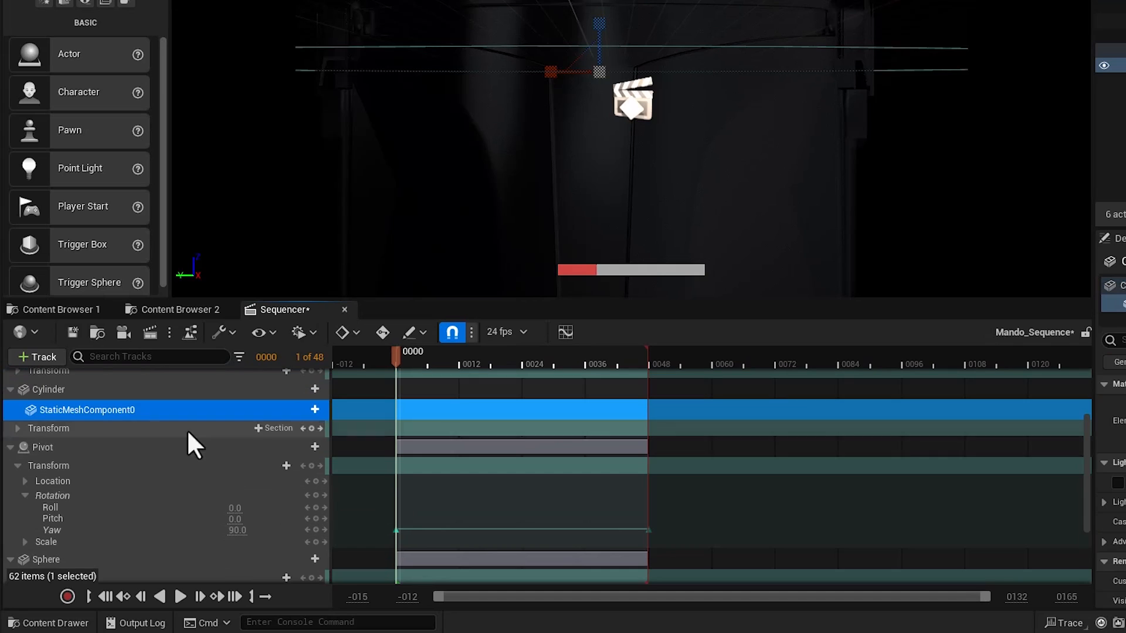
{"action": "left_click", "coordinate": [306, 409]}
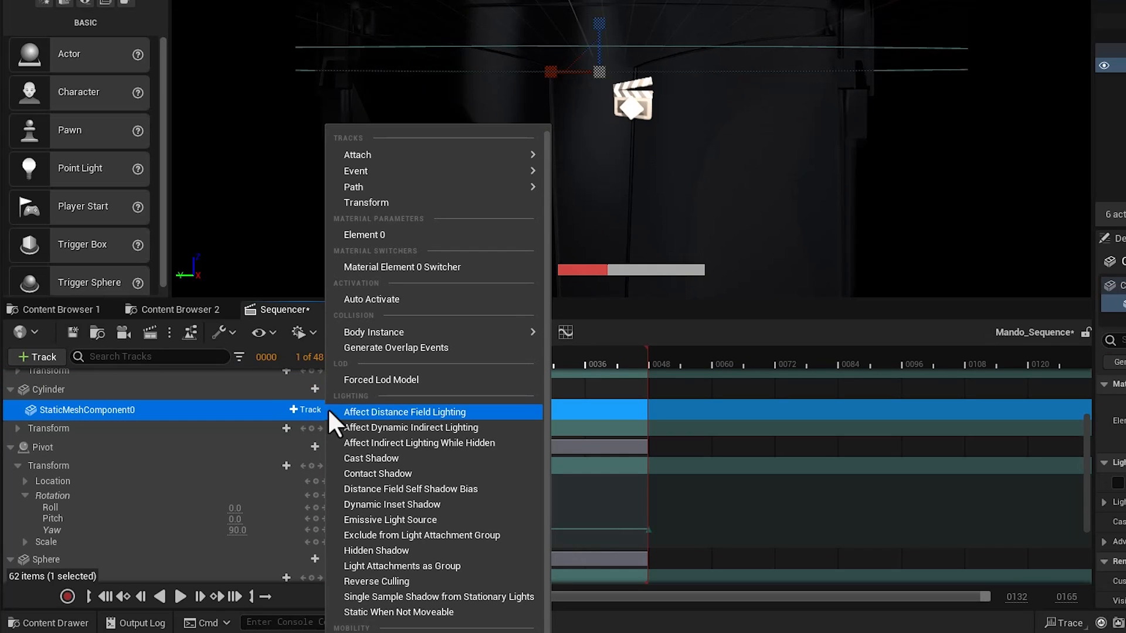
{"action": "left_click", "coordinate": [414, 237]}
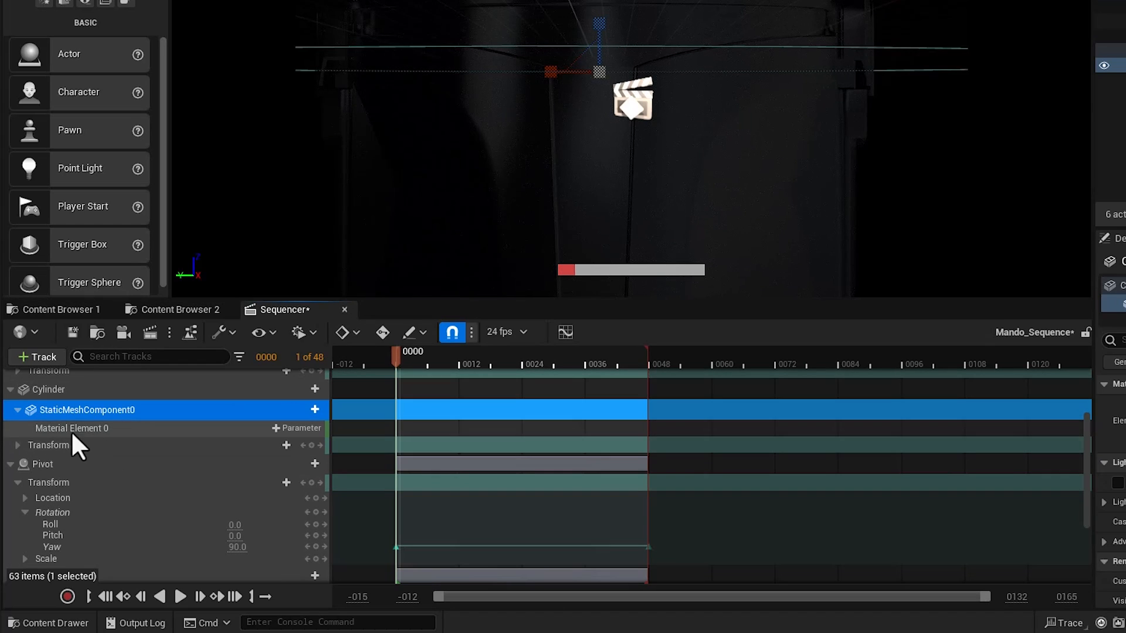
{"action": "left_click", "coordinate": [285, 428]}
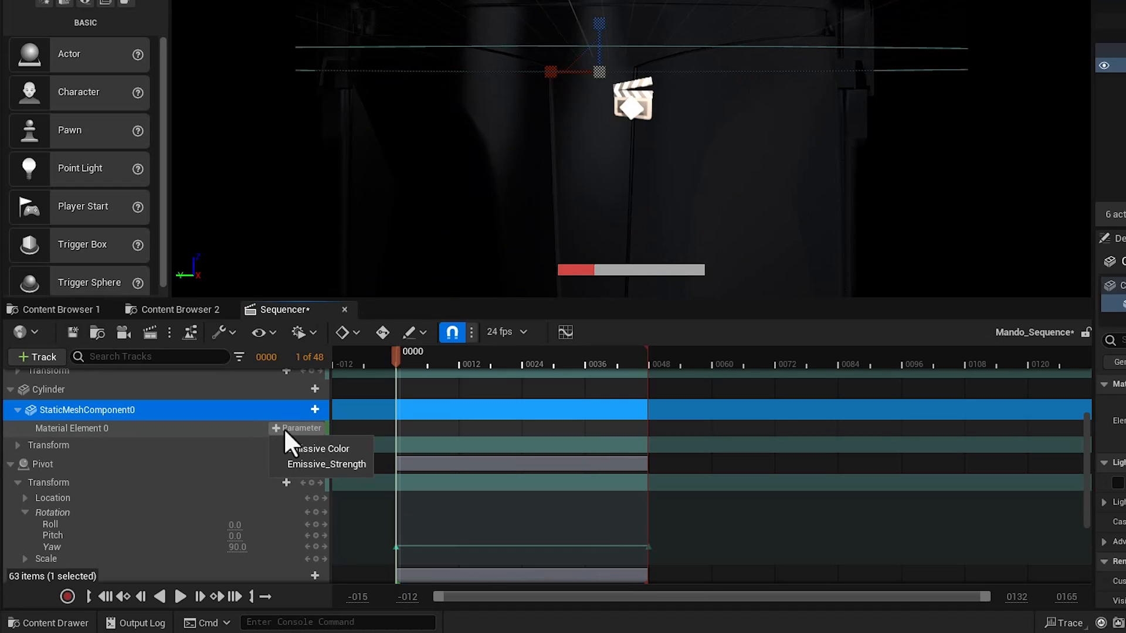
{"action": "left_click", "coordinate": [320, 465]}
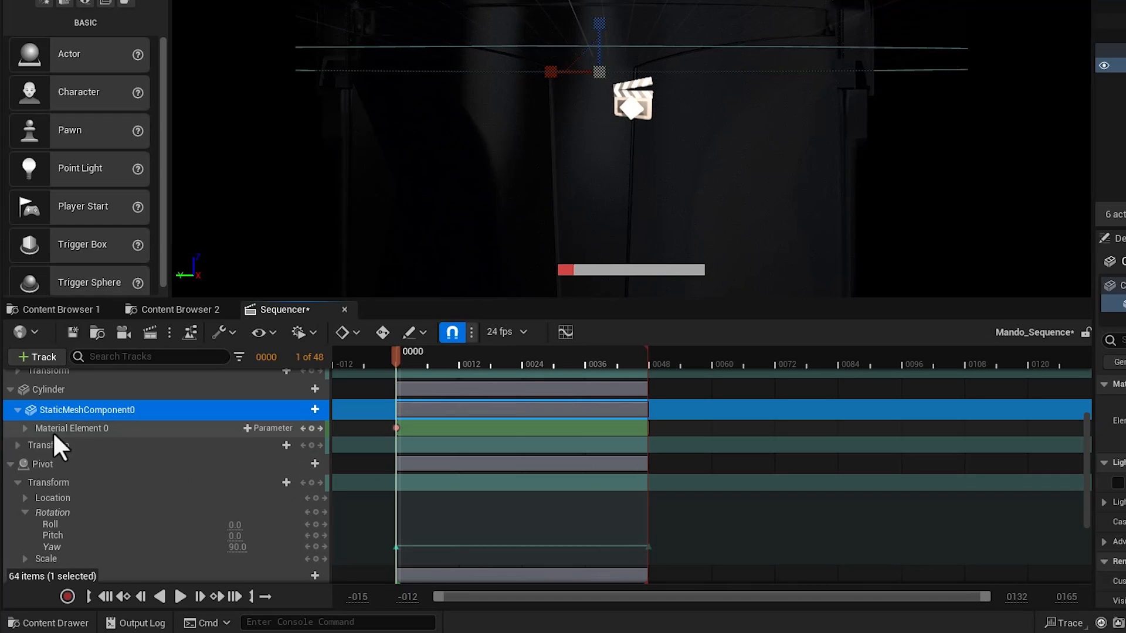
Step: Set the Cylinder's Emissive_Strength keyframe on frame 0 to 0
{"action": "left_click", "coordinate": [25, 428]}
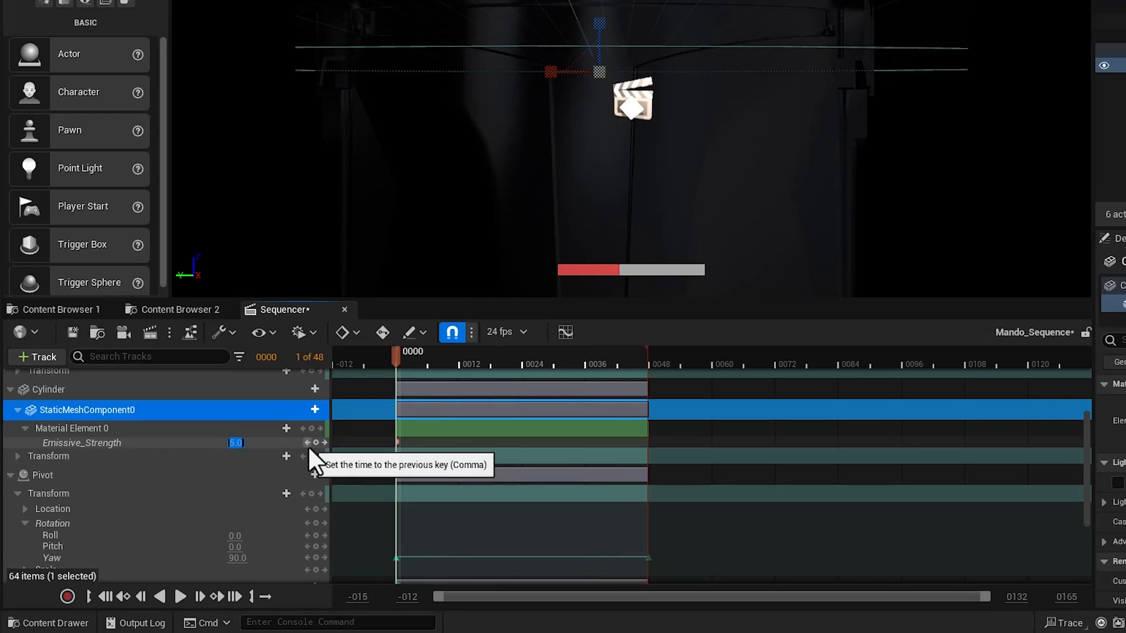
{"action": "type", "text": "0"}
{"action": "key", "text": "Return"}
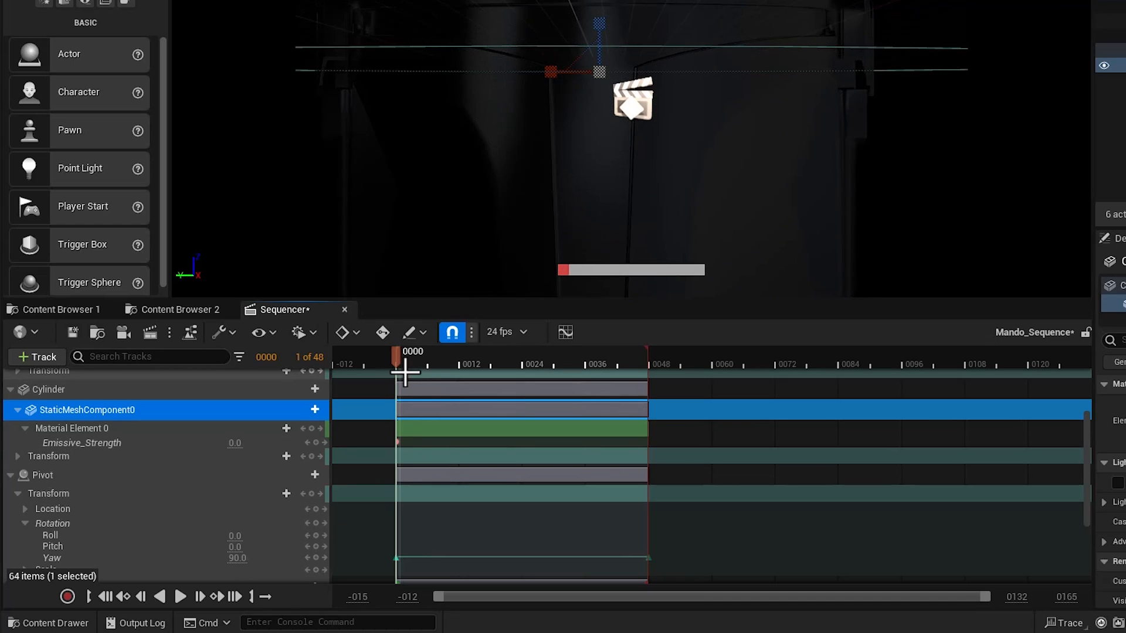
Step: Keyframe the Cylinder's Emissive_Strength at 2 on frame 12
{"action": "left_click_drag", "start_coordinate": [402, 356], "coordinate": [463, 358]}
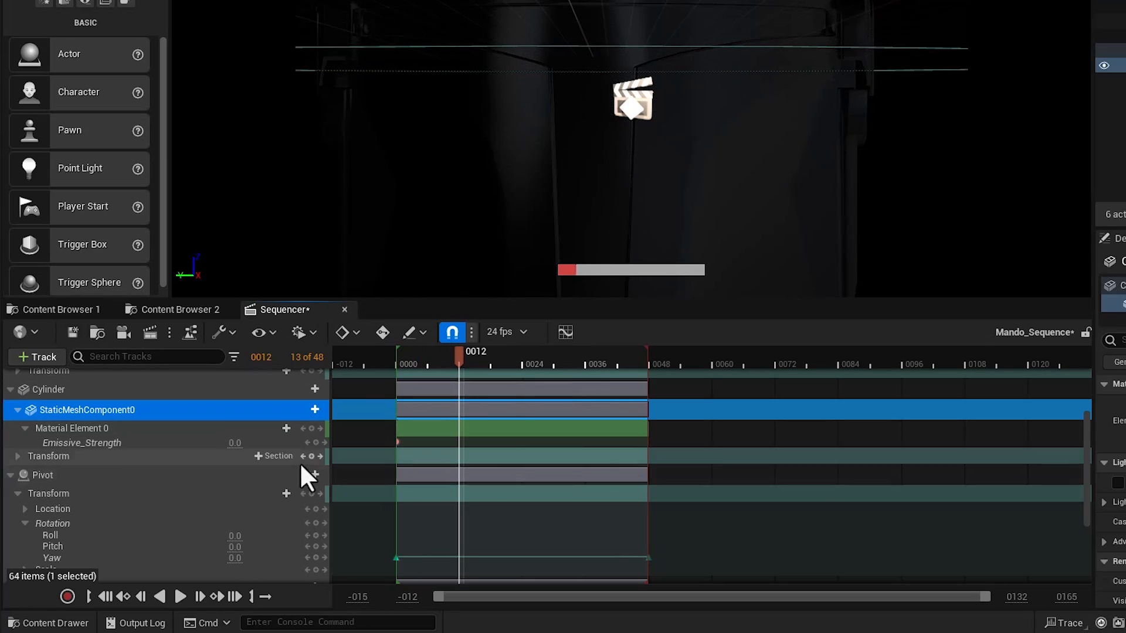
{"action": "left_click", "coordinate": [236, 446]}
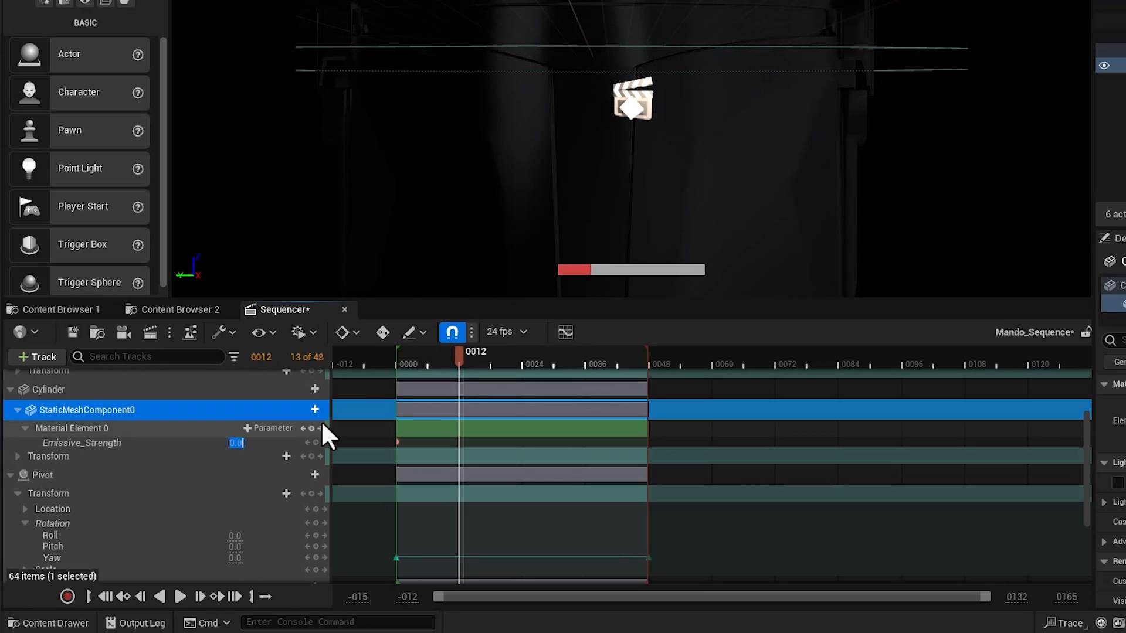
{"action": "type", "text": "2"}
{"action": "key", "text": "Return"}
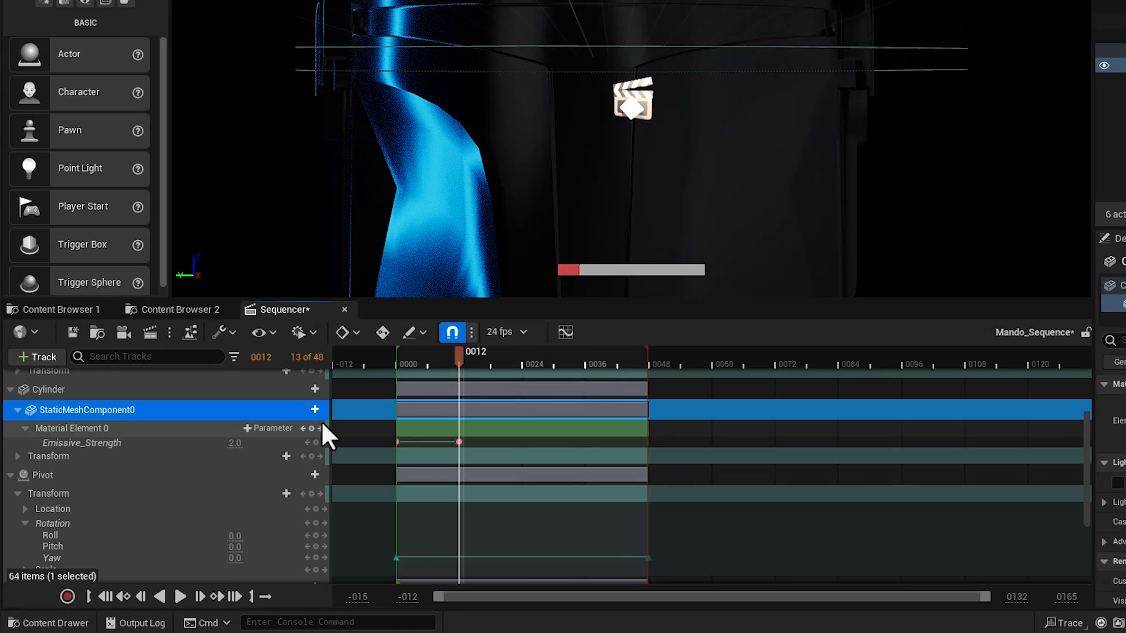
Step: Try an Emissive_Strength of 5 on frame 12 and set it back to 2
{"action": "left_click", "coordinate": [232, 456]}
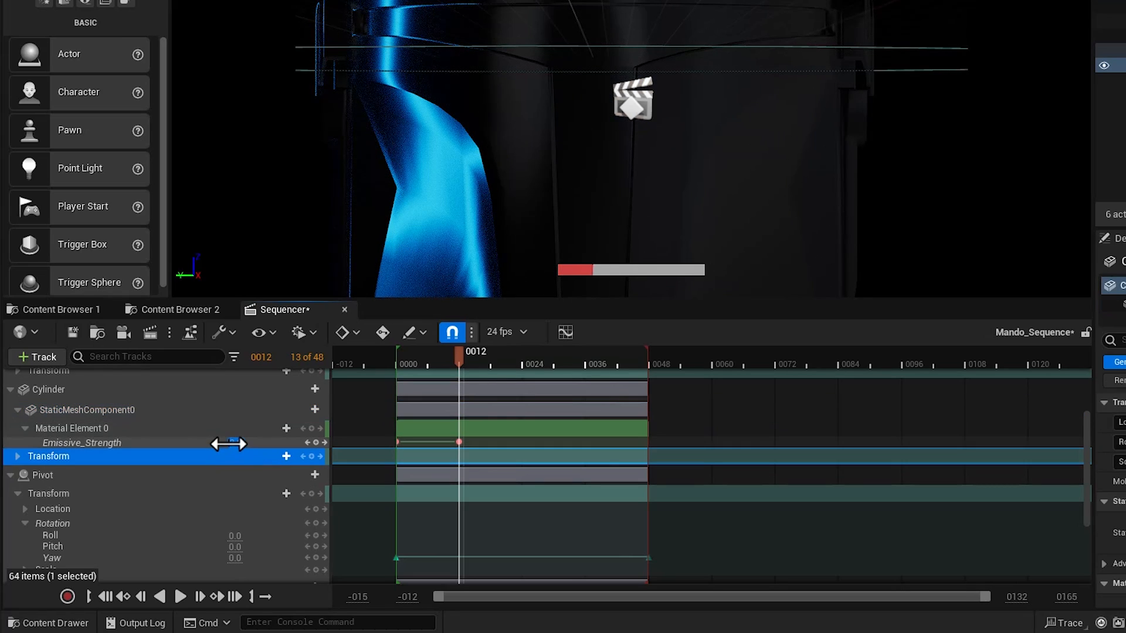
{"action": "left_click_drag", "start_coordinate": [229, 444], "coordinate": [229, 444]}
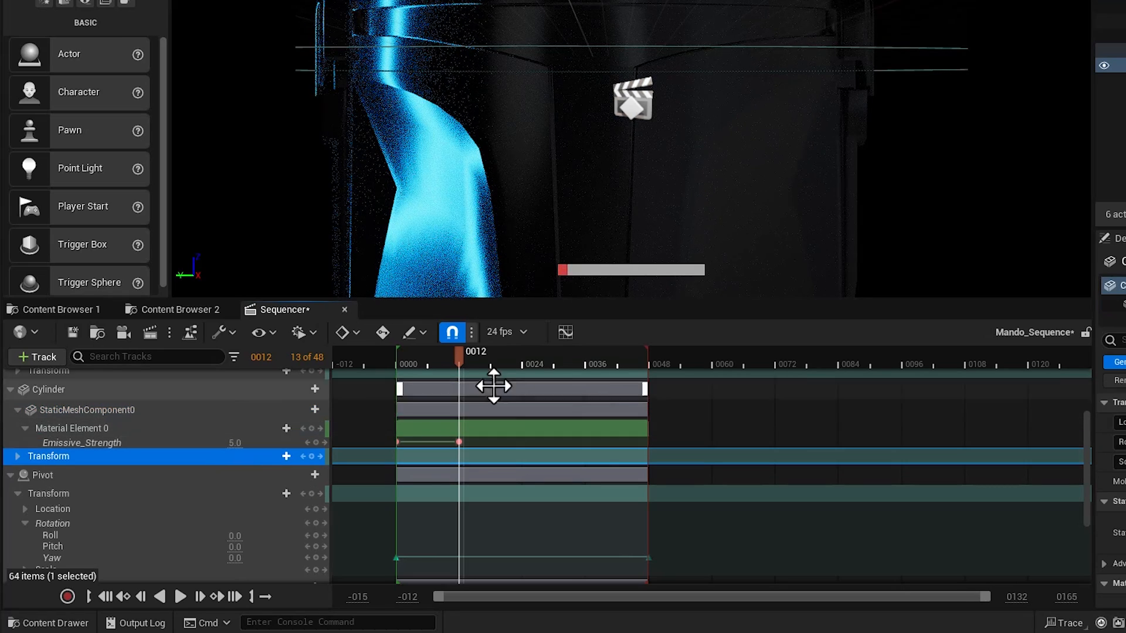
{"action": "mouse_move", "coordinate": [463, 360]}
{"action": "left_mouse_down"}
{"action": "mouse_move", "coordinate": [400, 382]}
{"action": "mouse_move", "coordinate": [438, 371]}
{"action": "mouse_move", "coordinate": [461, 380]}
{"action": "left_mouse_up"}
{"action": "left_click", "coordinate": [235, 443]}
{"action": "type", "text": "2"}
{"action": "key", "text": "Return"}
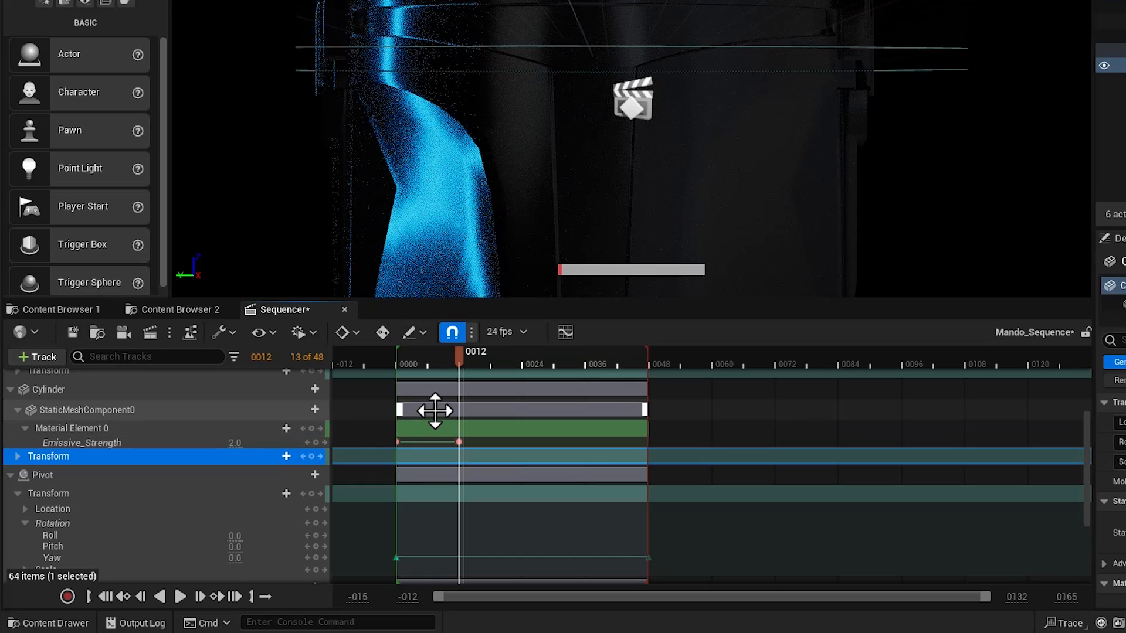
Step: Move the Cylinder's second Emissive_Strength keyframe to frame 18 and set its value to 3
{"action": "left_click_drag", "start_coordinate": [458, 354], "coordinate": [429, 365]}
{"action": "left_click_drag", "start_coordinate": [406, 371], "coordinate": [494, 368]}
{"action": "left_click_drag", "start_coordinate": [459, 442], "coordinate": [499, 443]}
{"action": "type", "text": "3"}
{"action": "key", "text": "Return"}
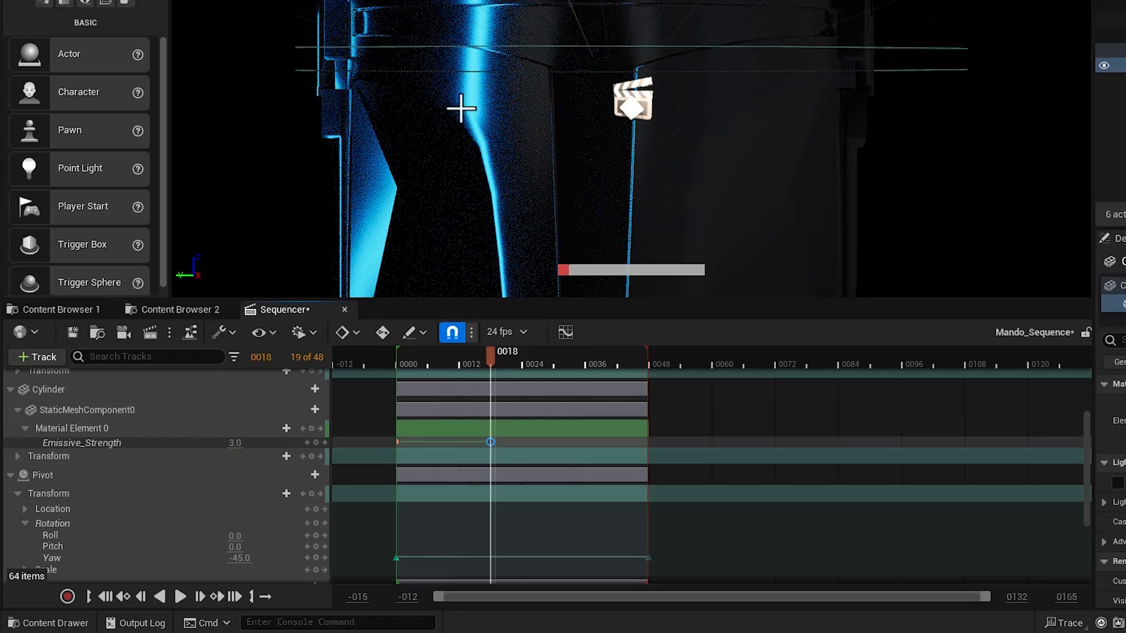
Step: Move the Cylinder's first Emissive_Strength keyframe from frame 0 to frame 5
{"action": "left_click_drag", "start_coordinate": [481, 360], "coordinate": [406, 353]}
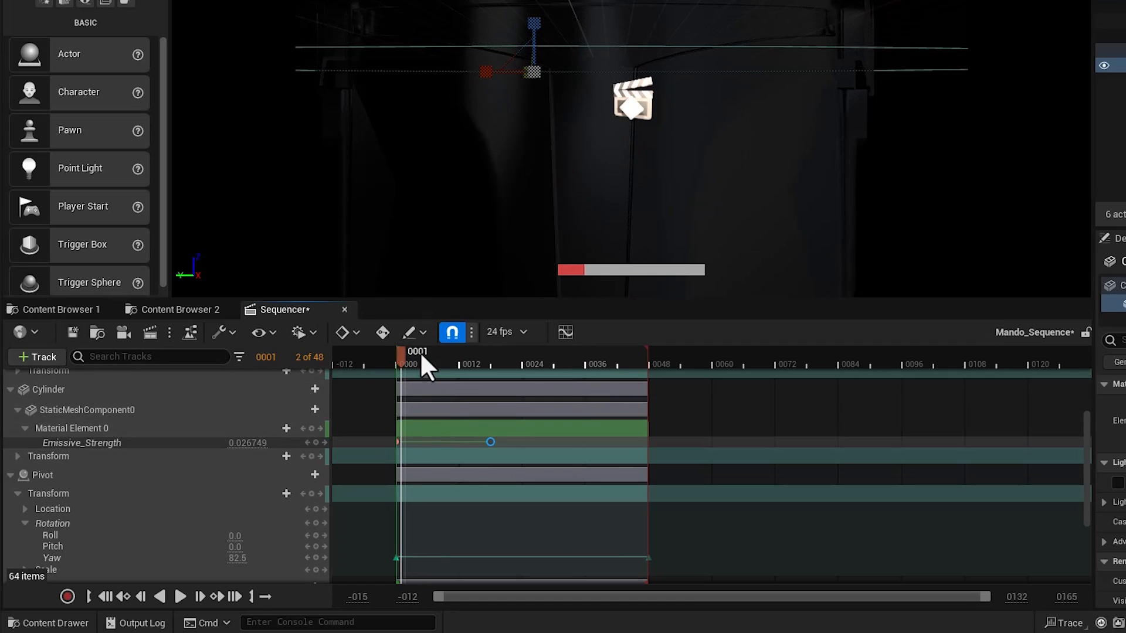
{"action": "left_click_drag", "start_coordinate": [402, 357], "coordinate": [416, 353]}
{"action": "left_click_drag", "start_coordinate": [398, 443], "coordinate": [426, 445]}
Step: Keyframe the Cylinder's Emissive_Strength at 3 on frame 35 and at 0 on frame 44
{"action": "left_click_drag", "start_coordinate": [417, 354], "coordinate": [582, 373]}
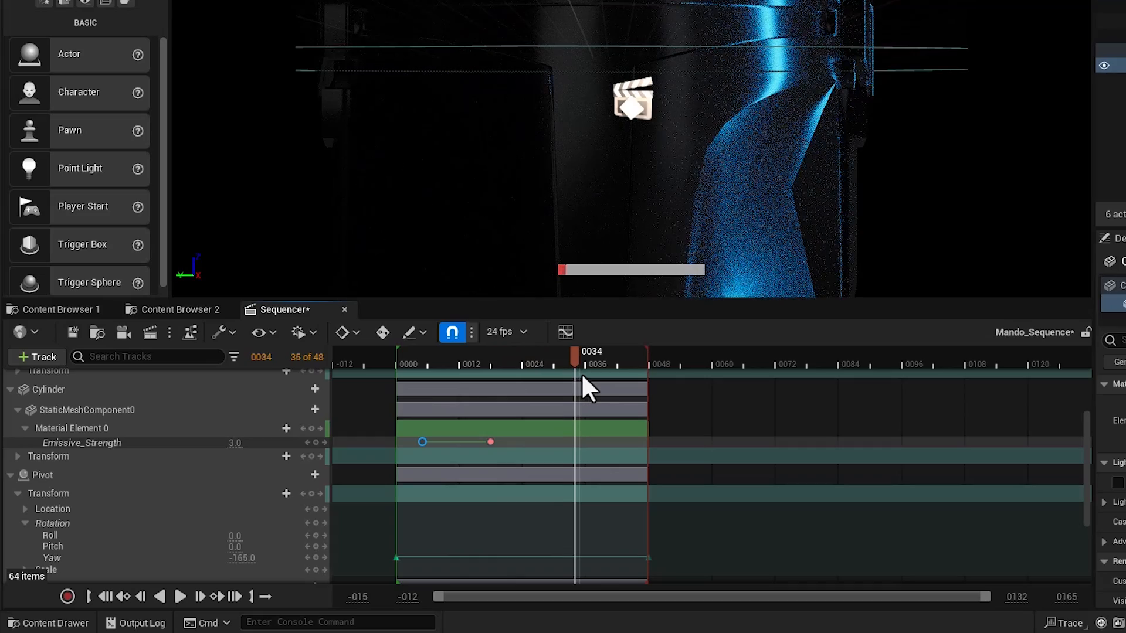
{"action": "left_click", "coordinate": [315, 443]}
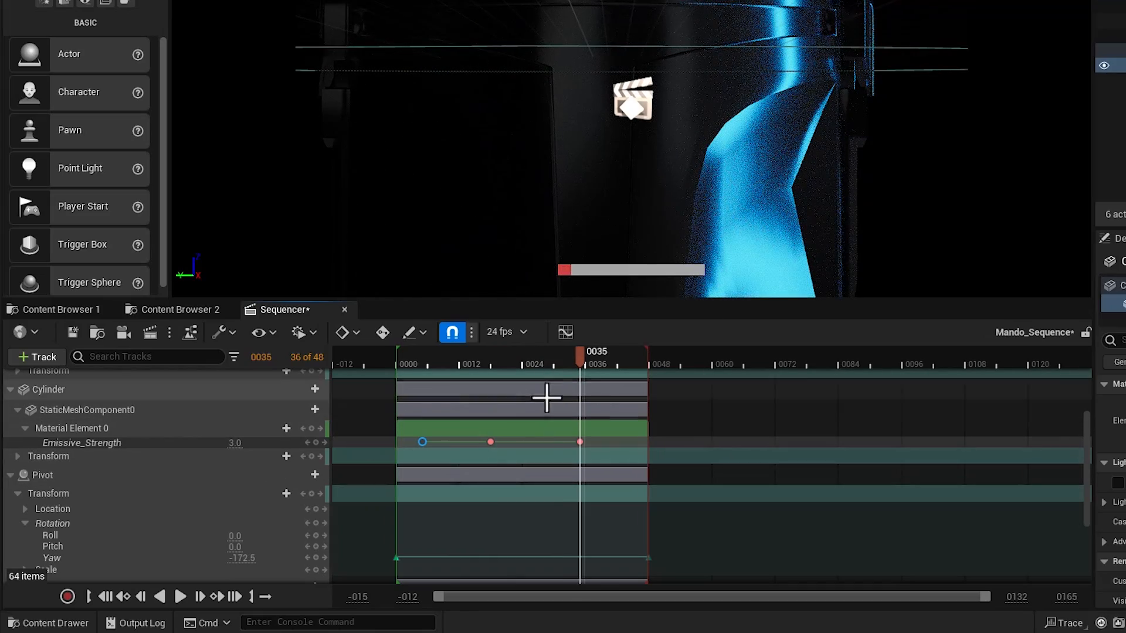
{"action": "left_click_drag", "start_coordinate": [584, 360], "coordinate": [629, 360]}
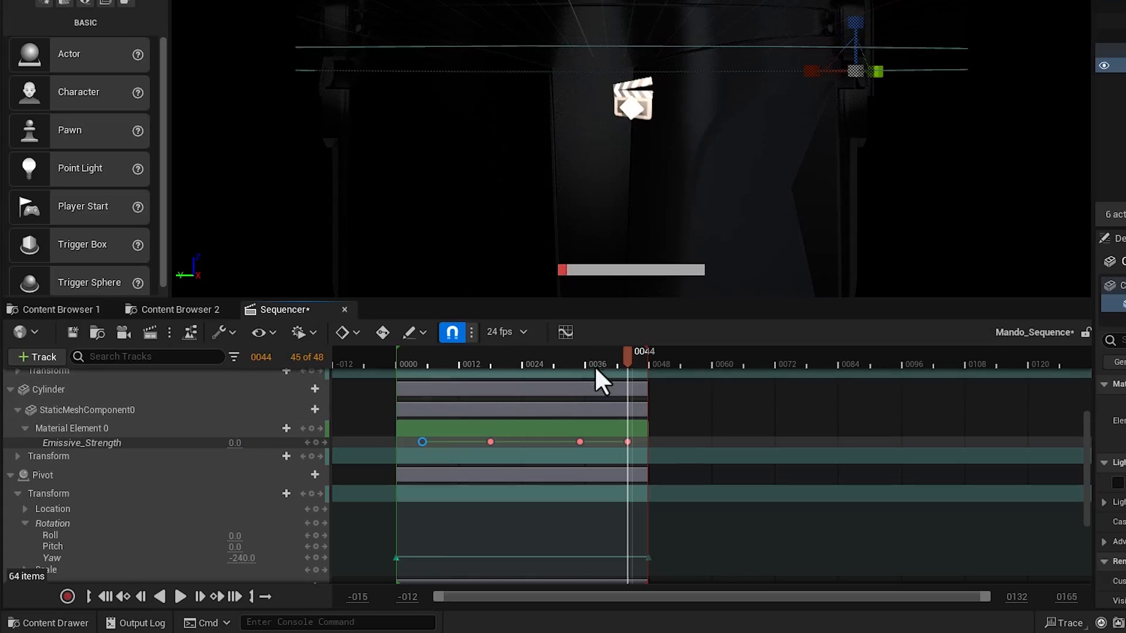
Step: Move the Cylinder's third Emissive_Strength keyframe earlier, to about frame 31, and scrub through to the last keyframe
{"action": "left_click_drag", "start_coordinate": [627, 360], "coordinate": [580, 360]}
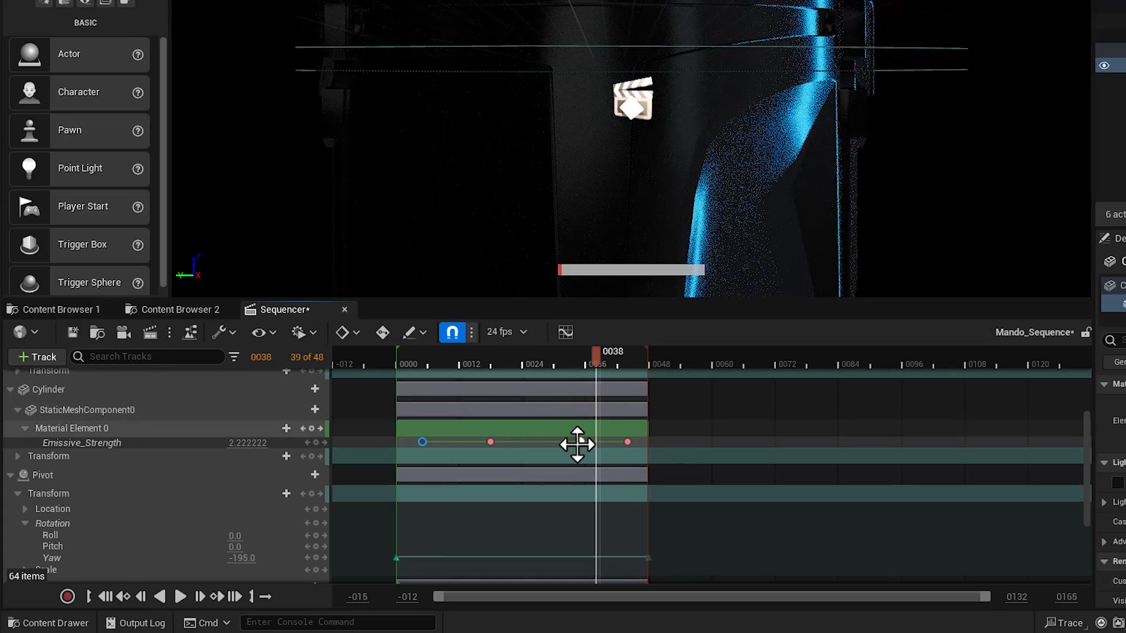
{"action": "left_click", "coordinate": [558, 443]}
{"action": "left_click_drag", "start_coordinate": [557, 353], "coordinate": [628, 390]}
Step: Set the key interpolation of the Cylinder's first and last Emissive_Strength keyframes to Linear
{"action": "left_click", "coordinate": [414, 435]}
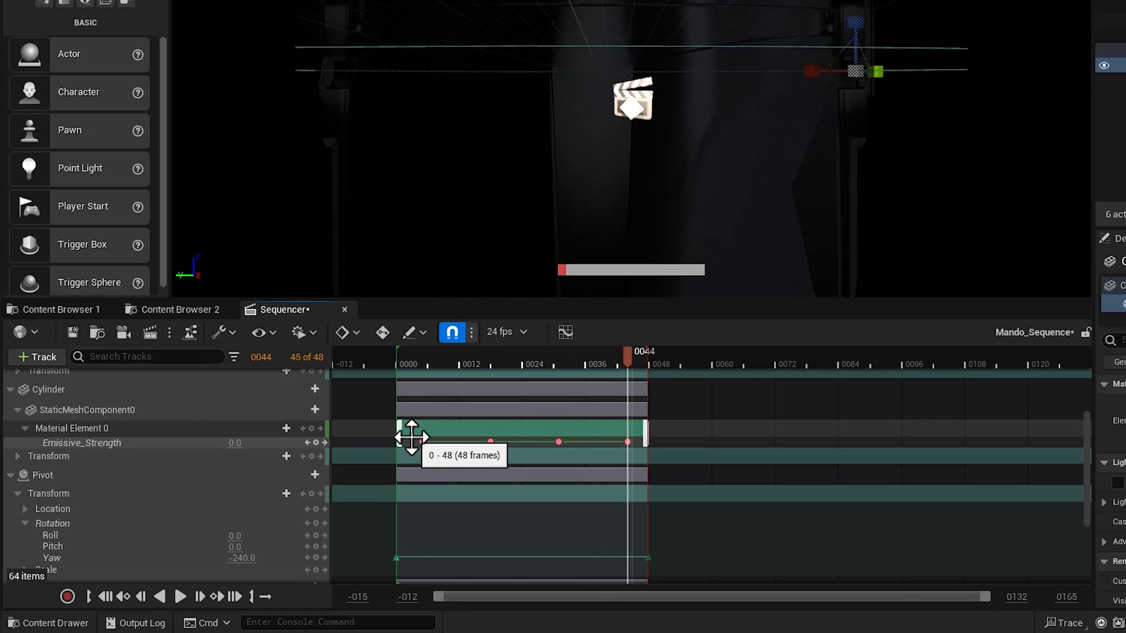
{"action": "left_click", "coordinate": [423, 443]}
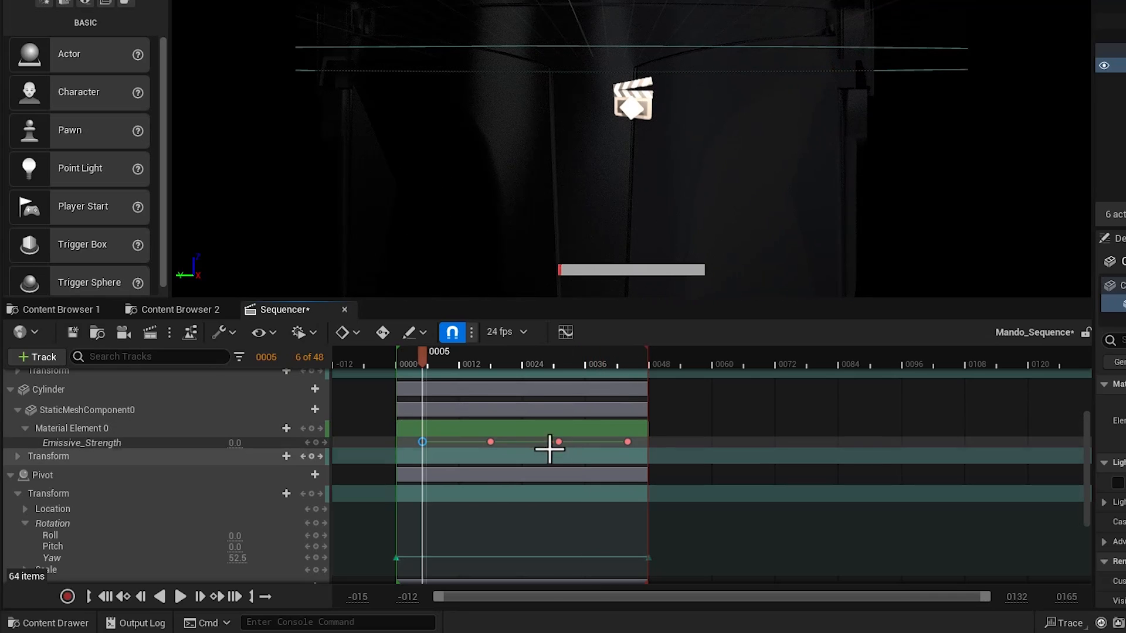
{"action": "left_click", "coordinate": [627, 442], "text": "shift"}
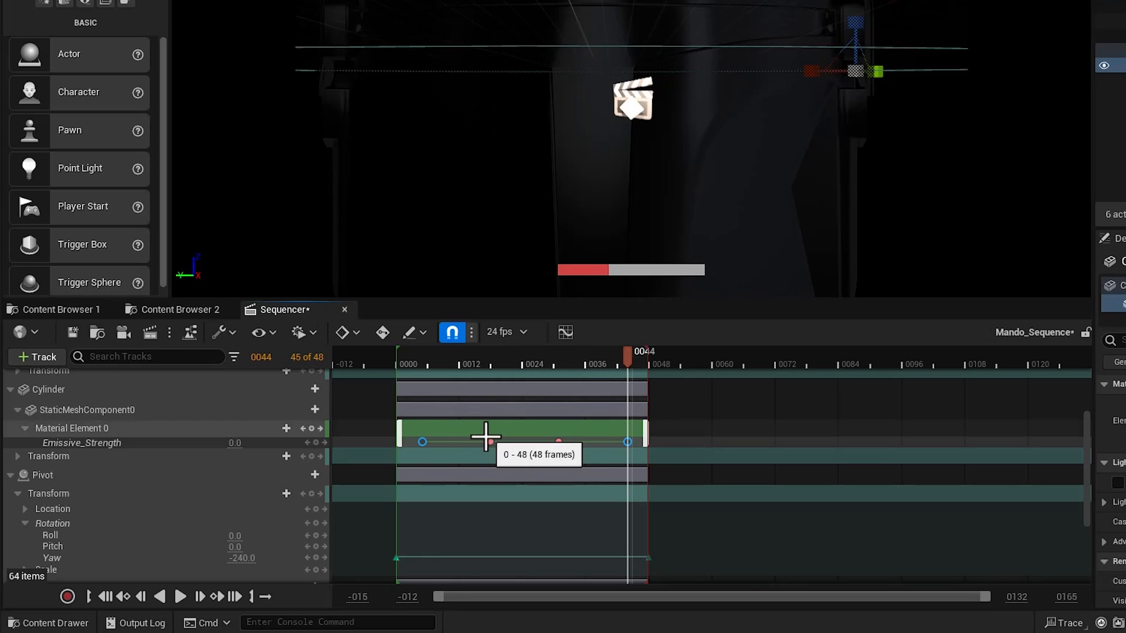
{"action": "right_click", "coordinate": [424, 442]}
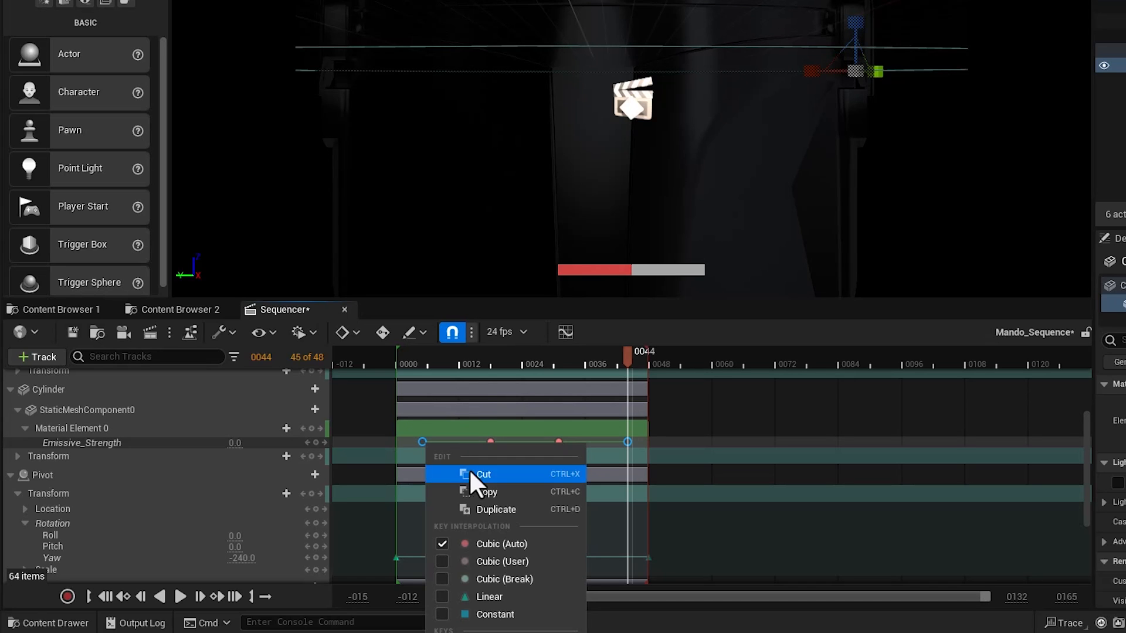
{"action": "left_click", "coordinate": [438, 597]}
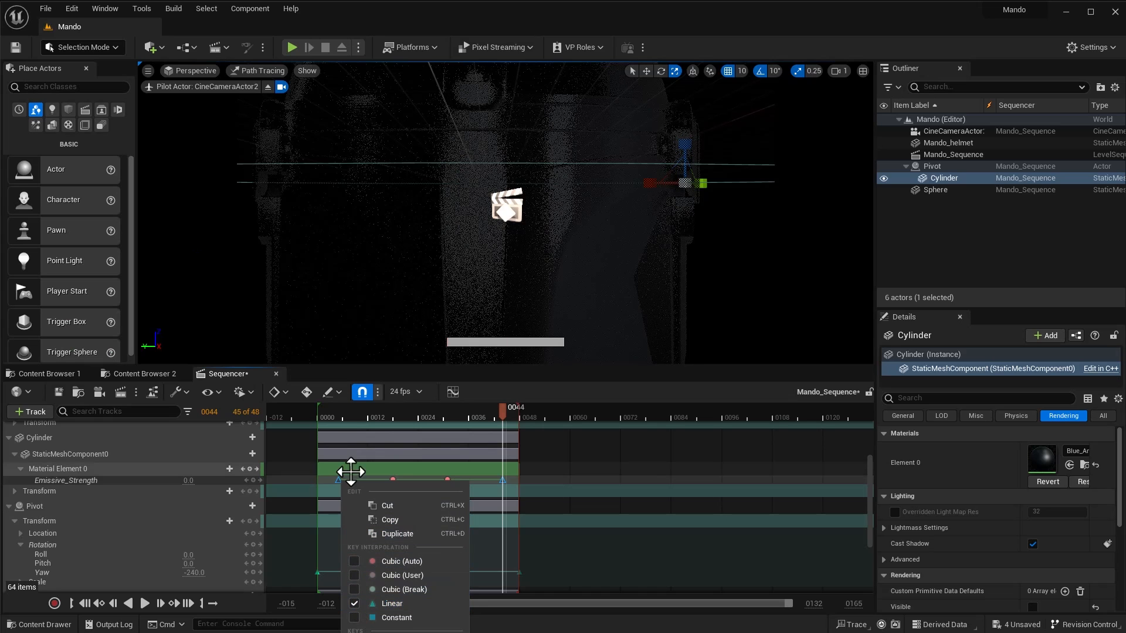
Step: Play the sequence from near its start and scrub back to frame 10 to check the light's fade
{"action": "left_click", "coordinate": [407, 360]}
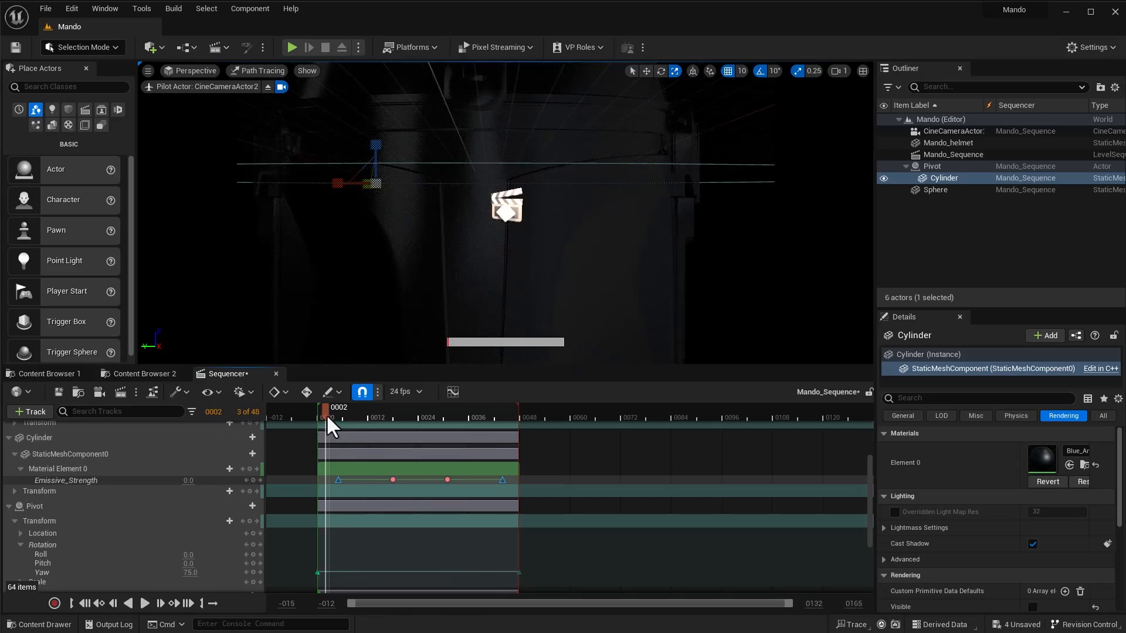
{"action": "key", "text": "space"}
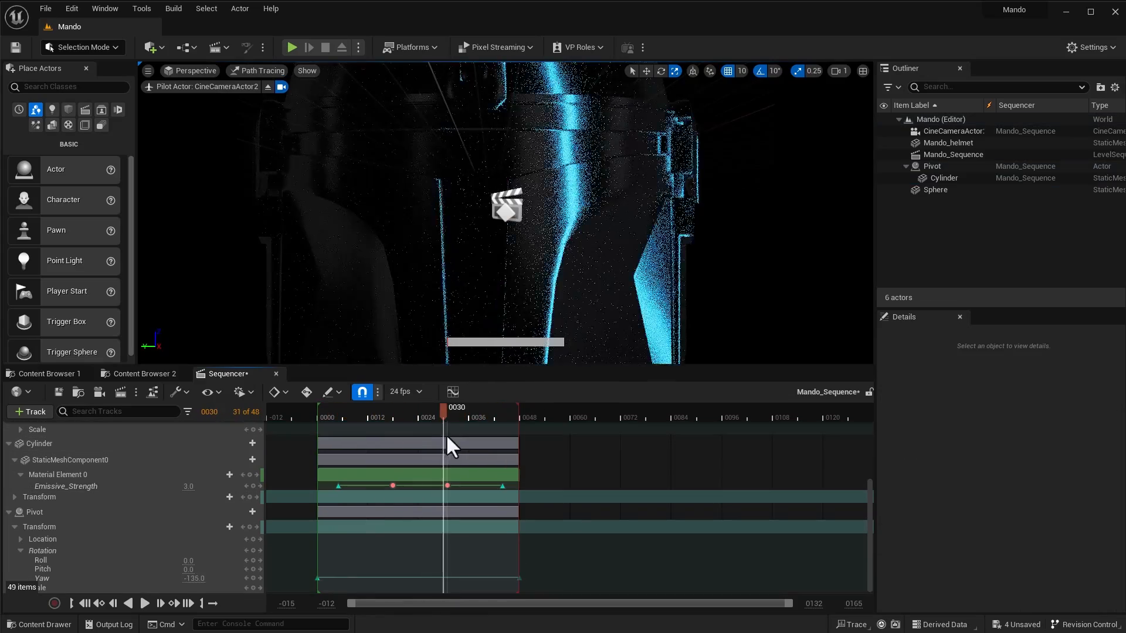
{"action": "left_click_drag", "start_coordinate": [447, 437], "coordinate": [360, 480]}
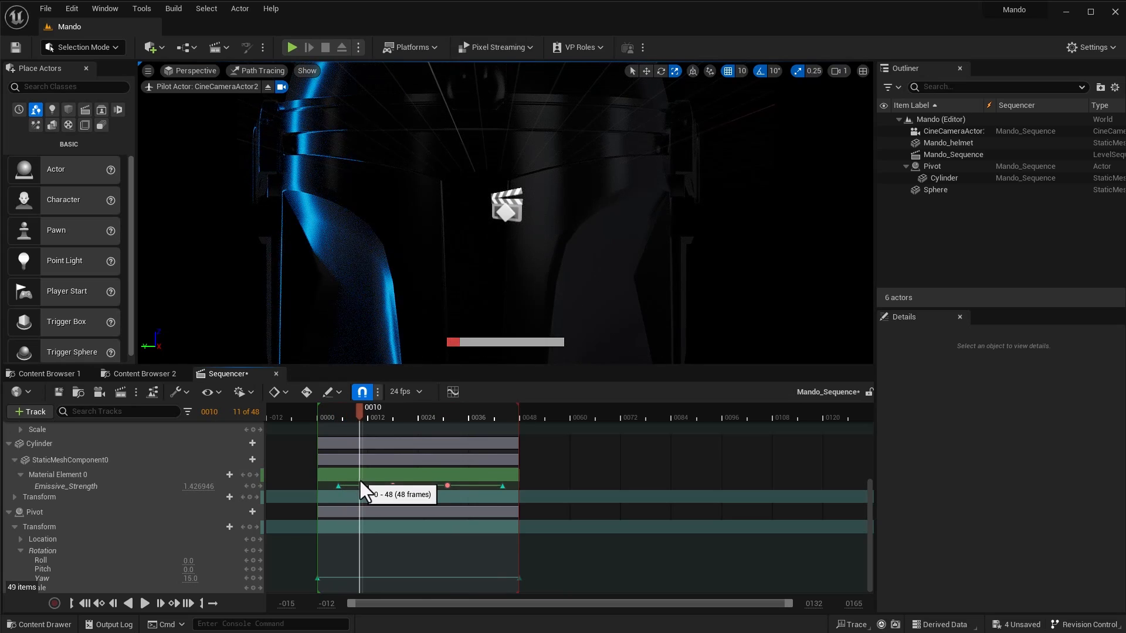
Step: Add the Sphere's StaticMeshComponent0 track to the sequence and give it an Element 0 material parameter track
{"action": "left_click_drag", "start_coordinate": [944, 195], "coordinate": [190, 472]}
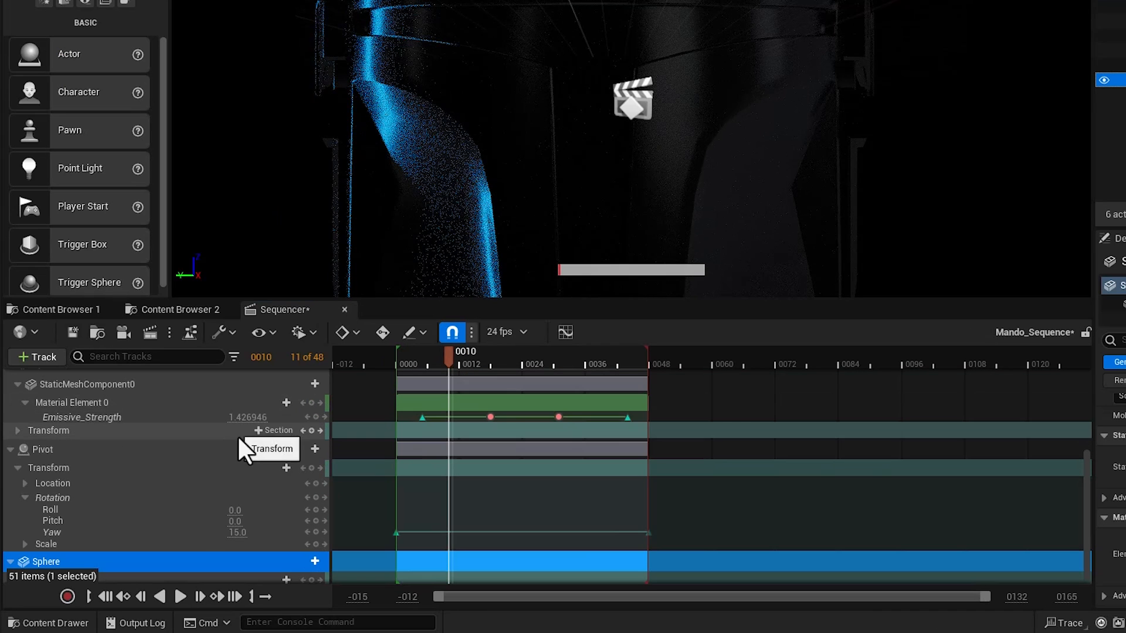
{"action": "left_click", "coordinate": [310, 557]}
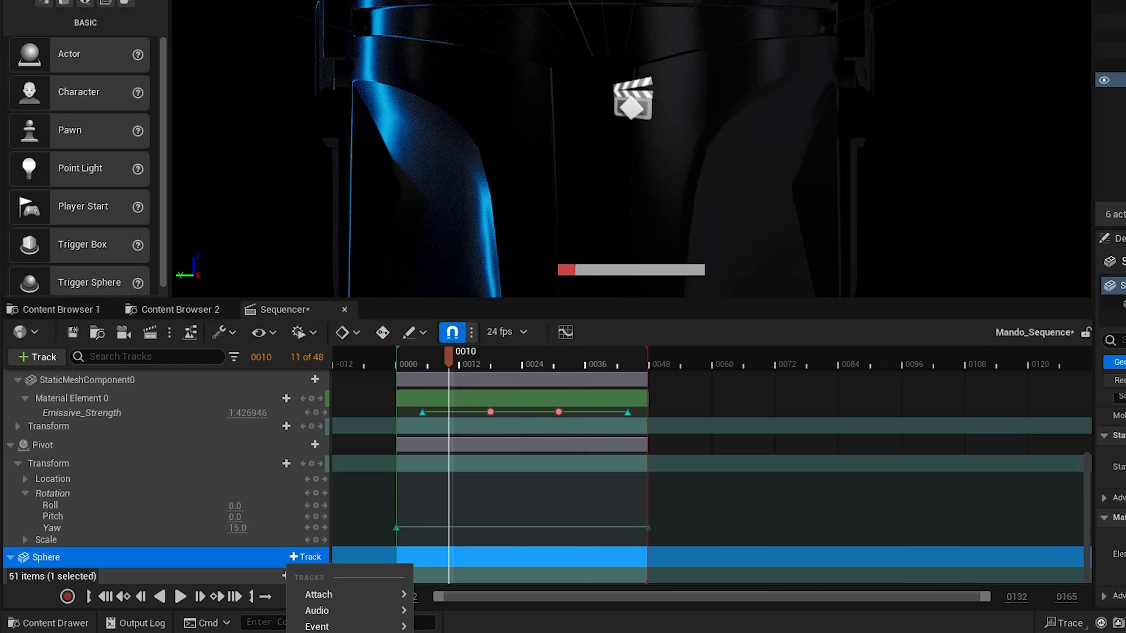
{"action": "left_click", "coordinate": [346, 632]}
{"action": "scroll", "coordinate": [223, 563], "scroll_direction": "down", "scroll_amount": 1}
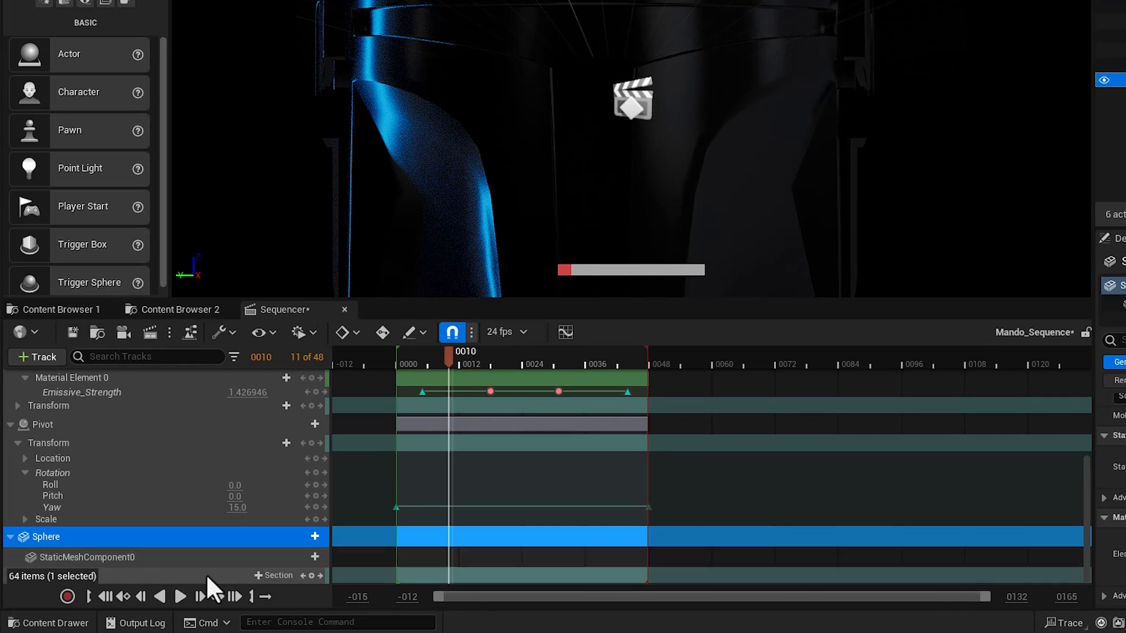
{"action": "left_click", "coordinate": [305, 557]}
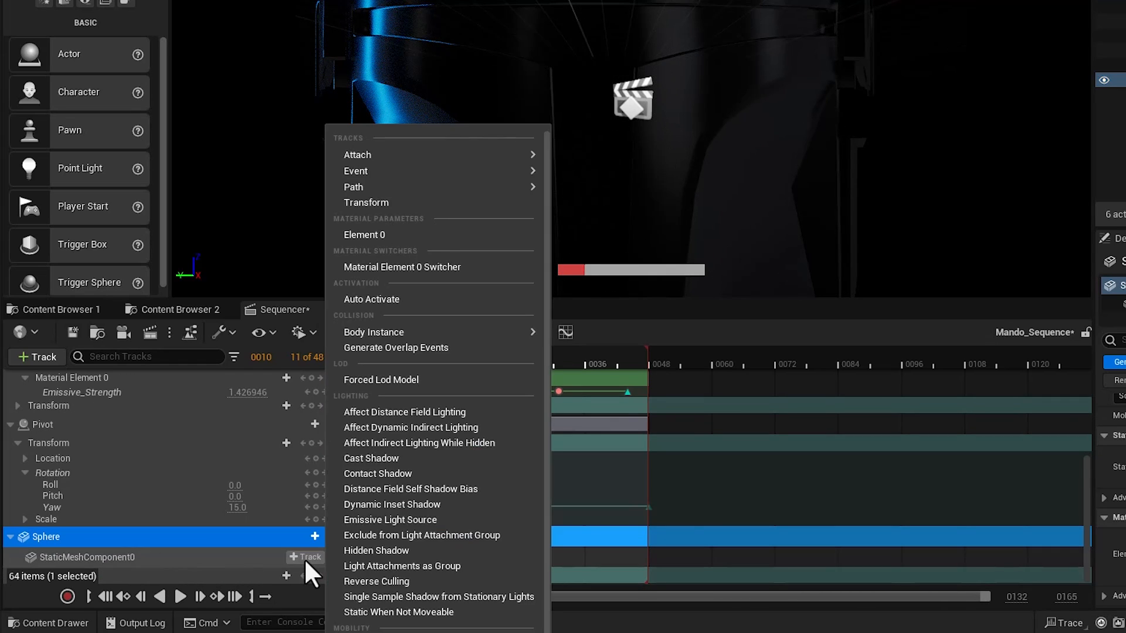
{"action": "left_click", "coordinate": [422, 235]}
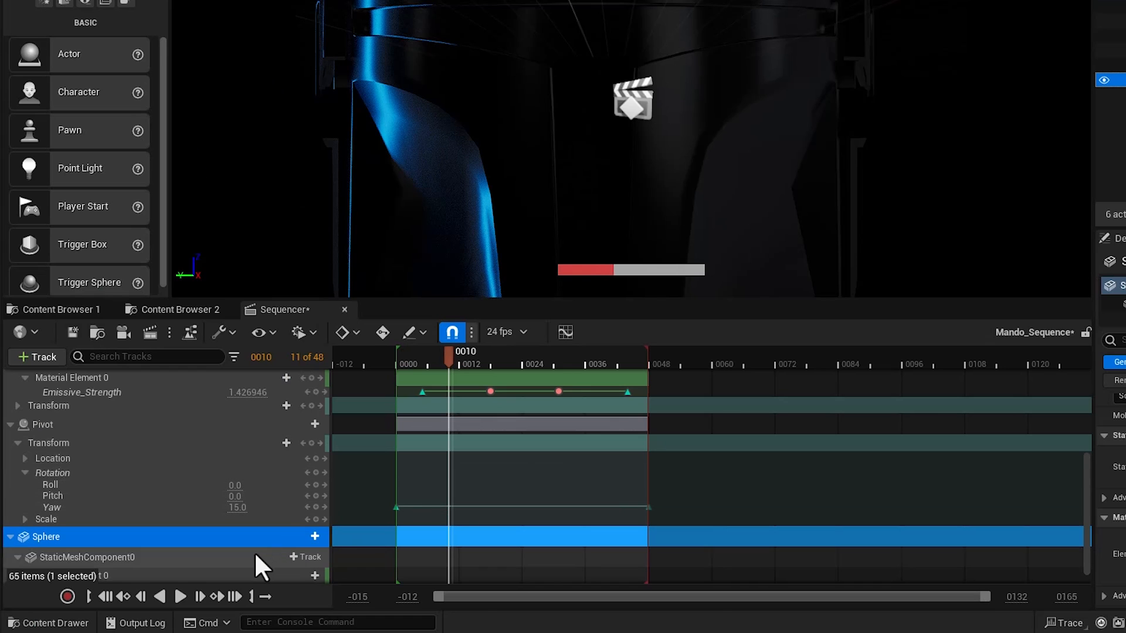
Step: Add the Emissive Strength parameter to the Sphere's Material Element 0 on frame 10 and expand its track
{"action": "scroll", "coordinate": [241, 553], "scroll_direction": "down", "scroll_amount": 1}
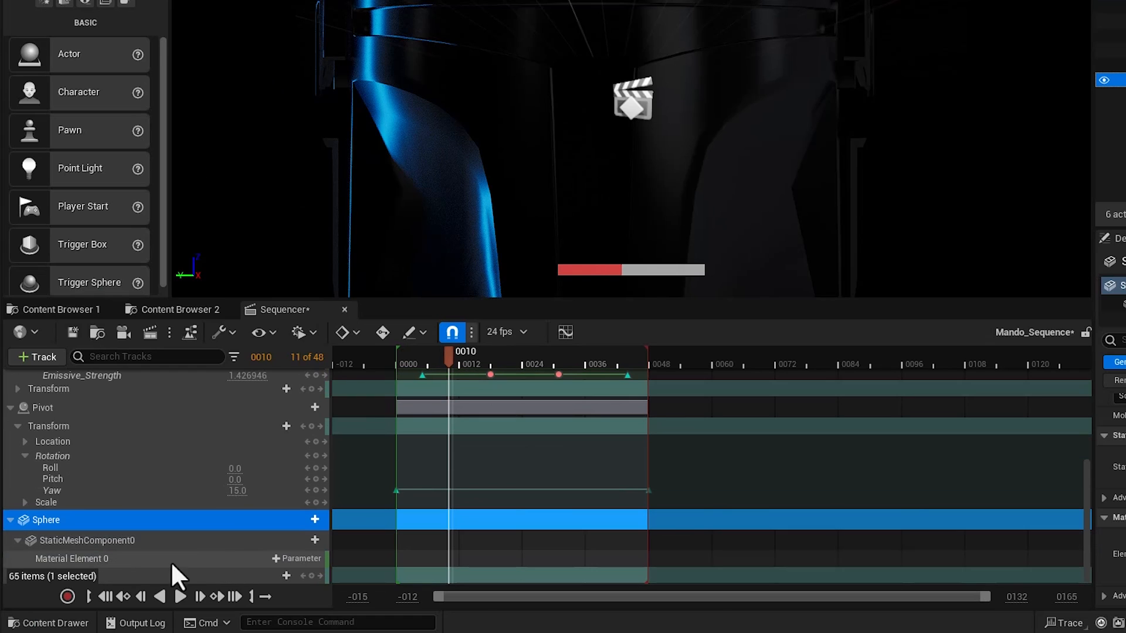
{"action": "left_click", "coordinate": [277, 559]}
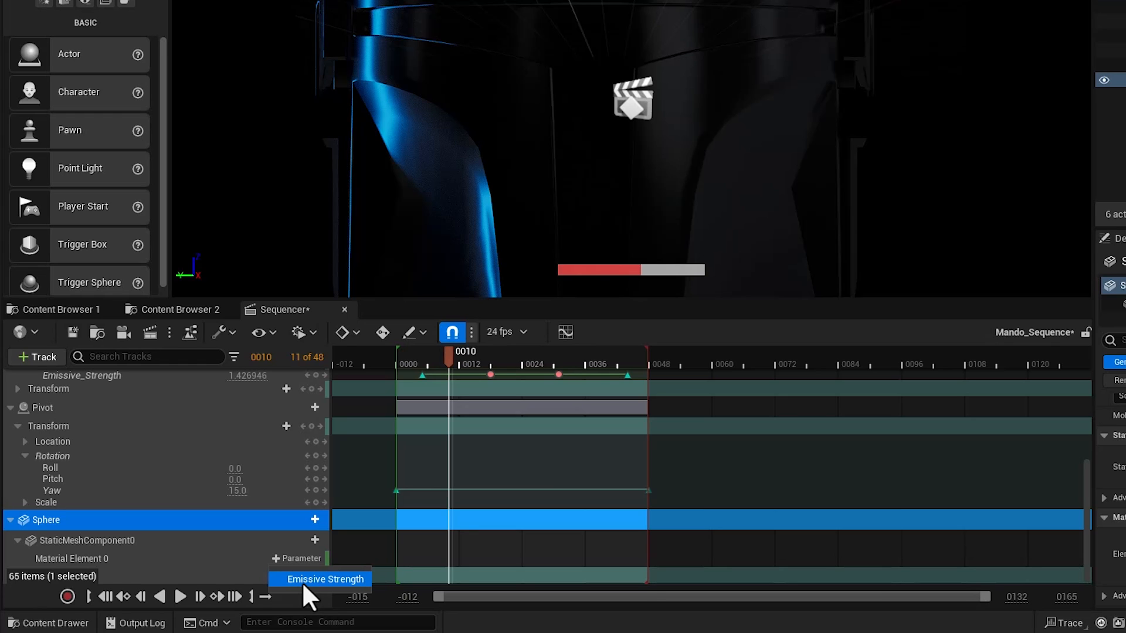
{"action": "left_click", "coordinate": [302, 580]}
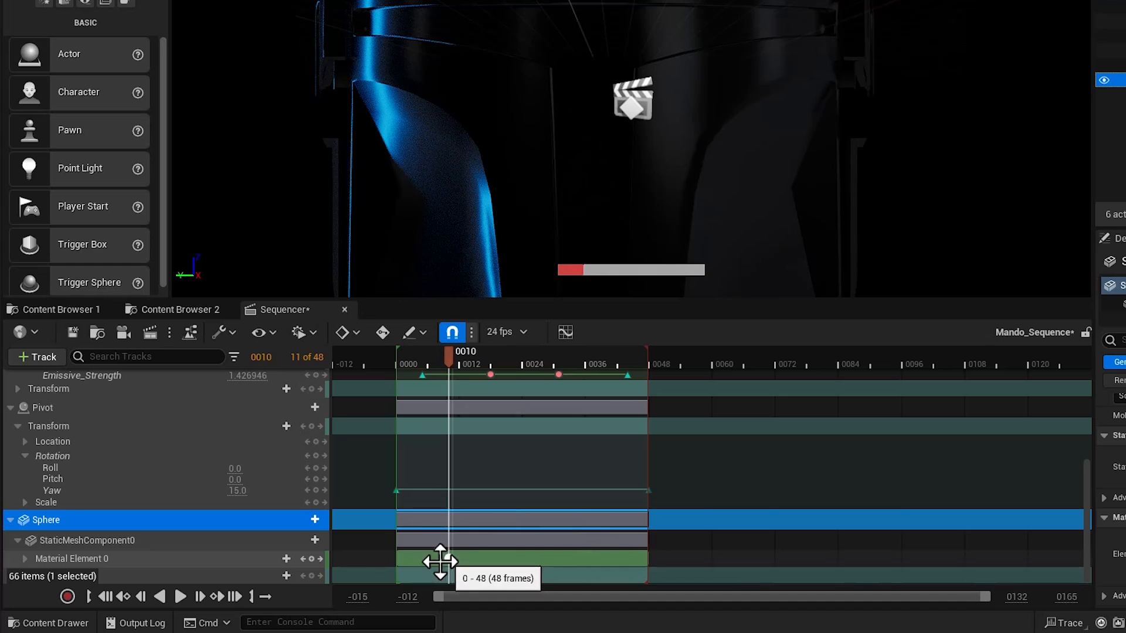
{"action": "left_click", "coordinate": [30, 558]}
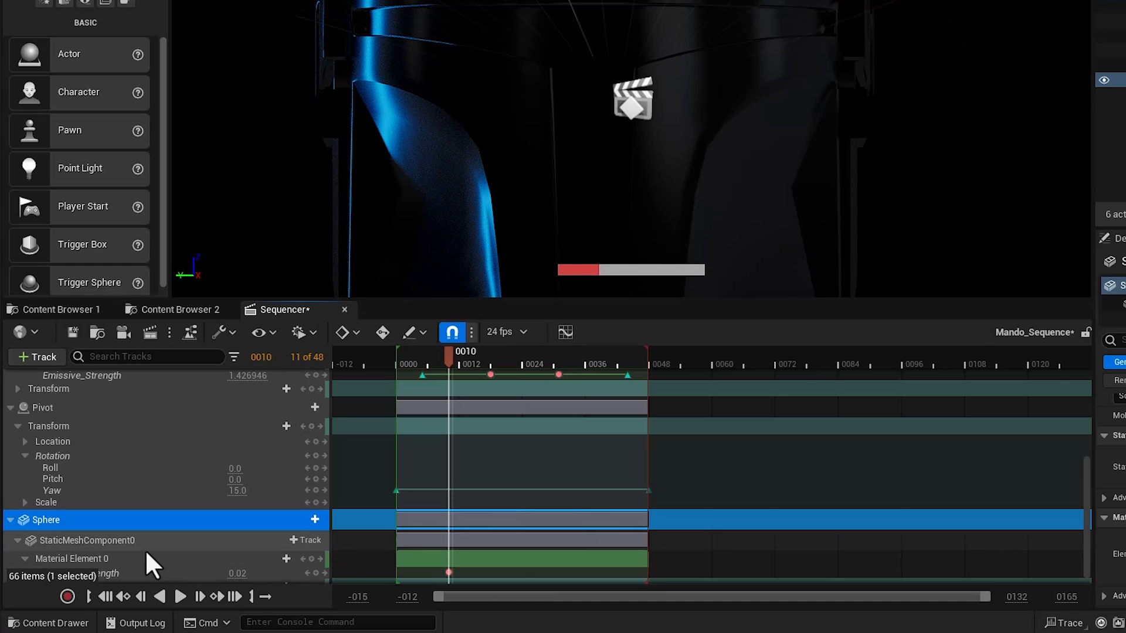
{"action": "scroll", "coordinate": [193, 556], "scroll_direction": "down", "scroll_amount": 1}
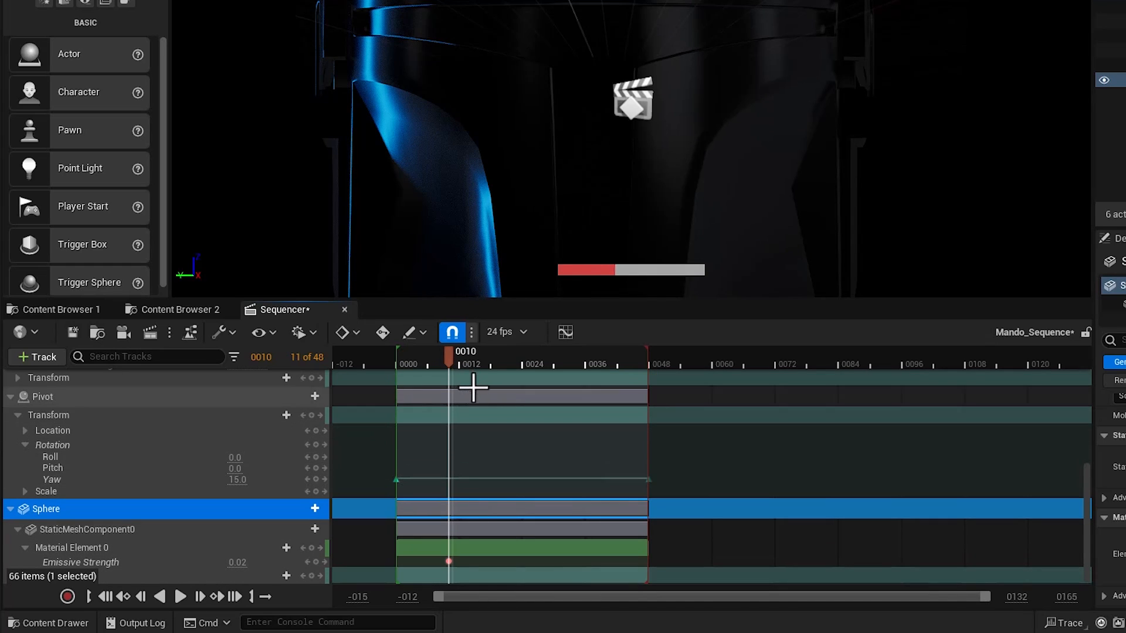
Step: Keyframe the Sphere's Emissive Strength at 0 on frame 0
{"action": "left_click_drag", "start_coordinate": [448, 355], "coordinate": [399, 371]}
{"action": "type", "text": "0"}
{"action": "key", "text": "Return"}
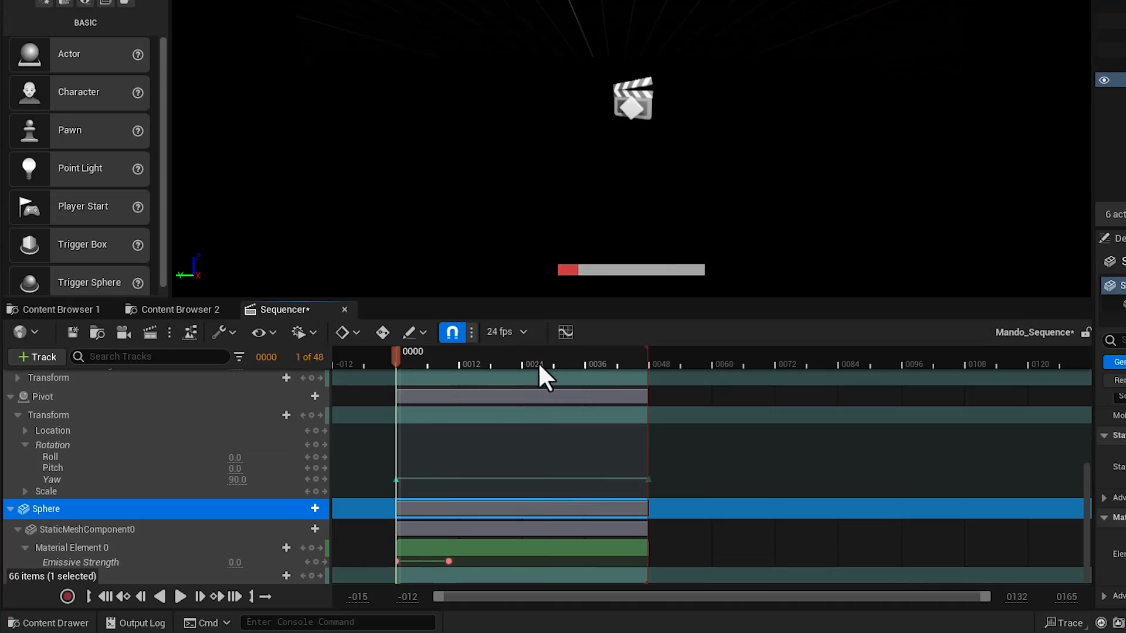
Step: Keyframe the Sphere's Emissive Strength at 0.02 on frame 36 and at 0 on frame 48
{"action": "left_click", "coordinate": [586, 364]}
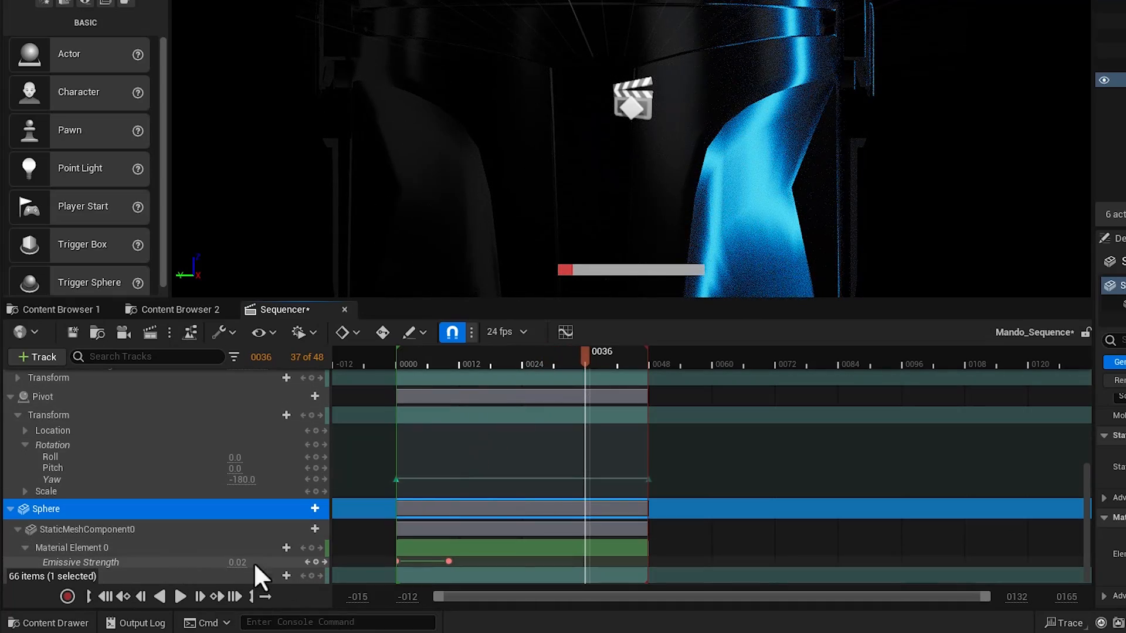
{"action": "left_click", "coordinate": [316, 561]}
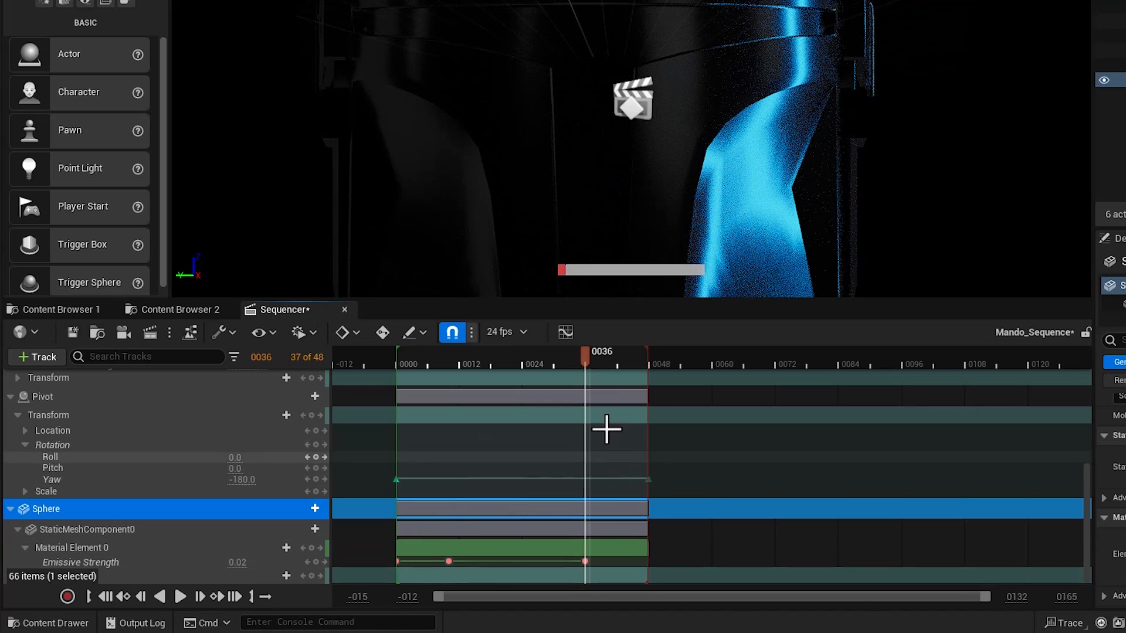
{"action": "left_click", "coordinate": [608, 359]}
{"action": "left_click_drag", "start_coordinate": [610, 360], "coordinate": [653, 373]}
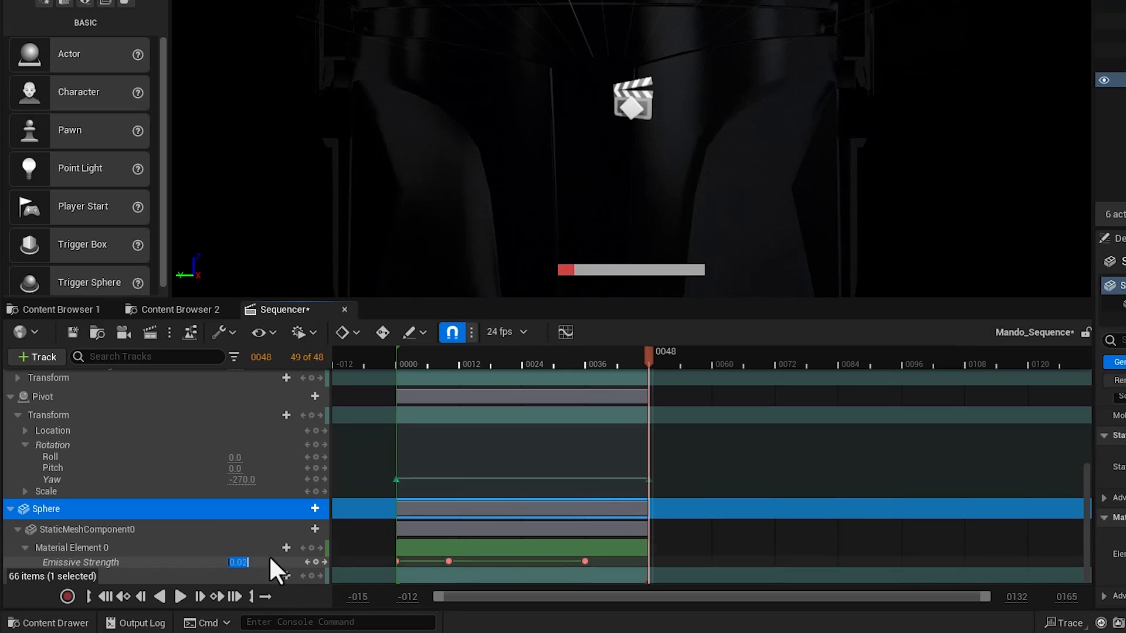
{"action": "type", "text": "0"}
{"action": "key", "text": "Return"}
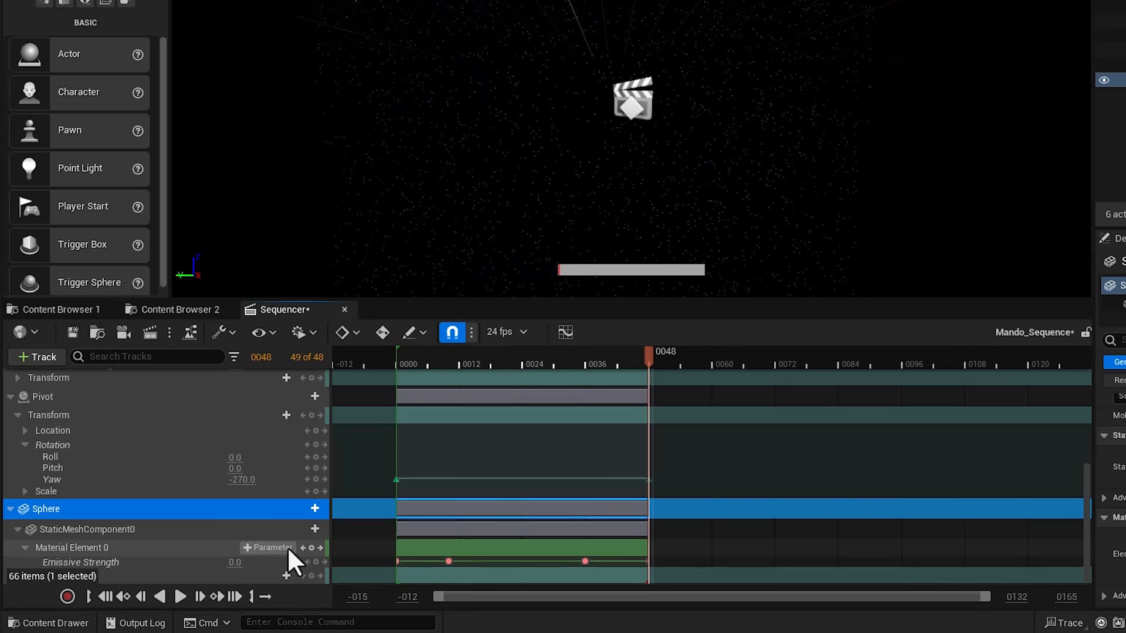
Step: Move the Sphere's two middle Emissive Strength keyframes to frames 12 and 33
{"action": "left_click", "coordinate": [448, 563]}
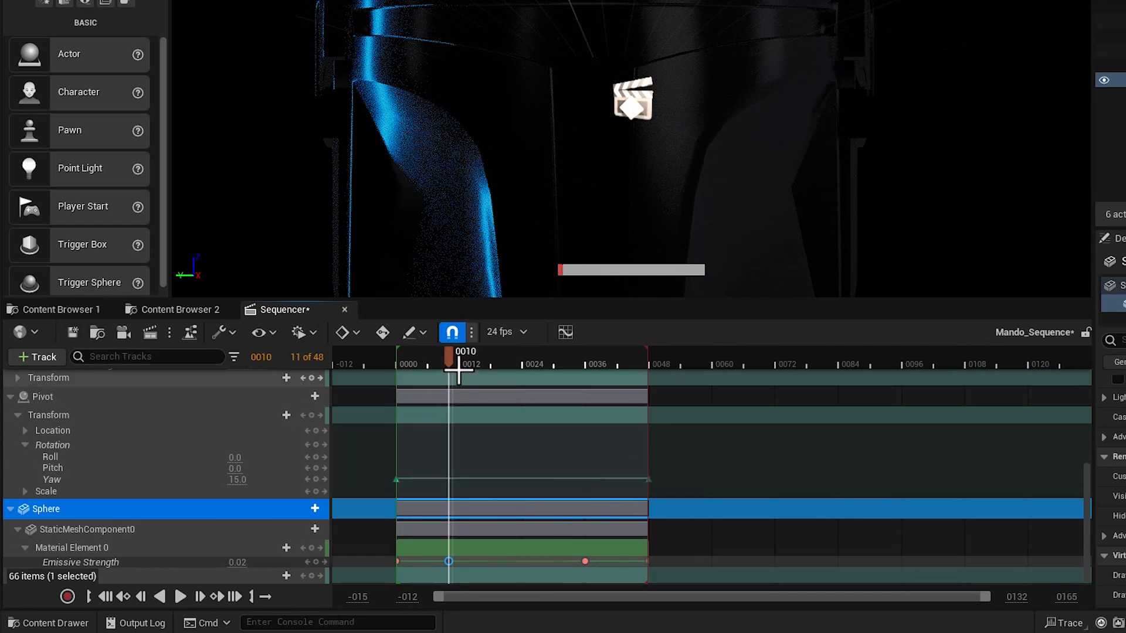
{"action": "scroll", "coordinate": [458, 370], "scroll_direction": "up", "scroll_amount": 3, "text": "ctrl"}
{"action": "left_click_drag", "start_coordinate": [447, 562], "coordinate": [469, 562]}
{"action": "left_click_drag", "start_coordinate": [718, 561], "coordinate": [685, 561]}
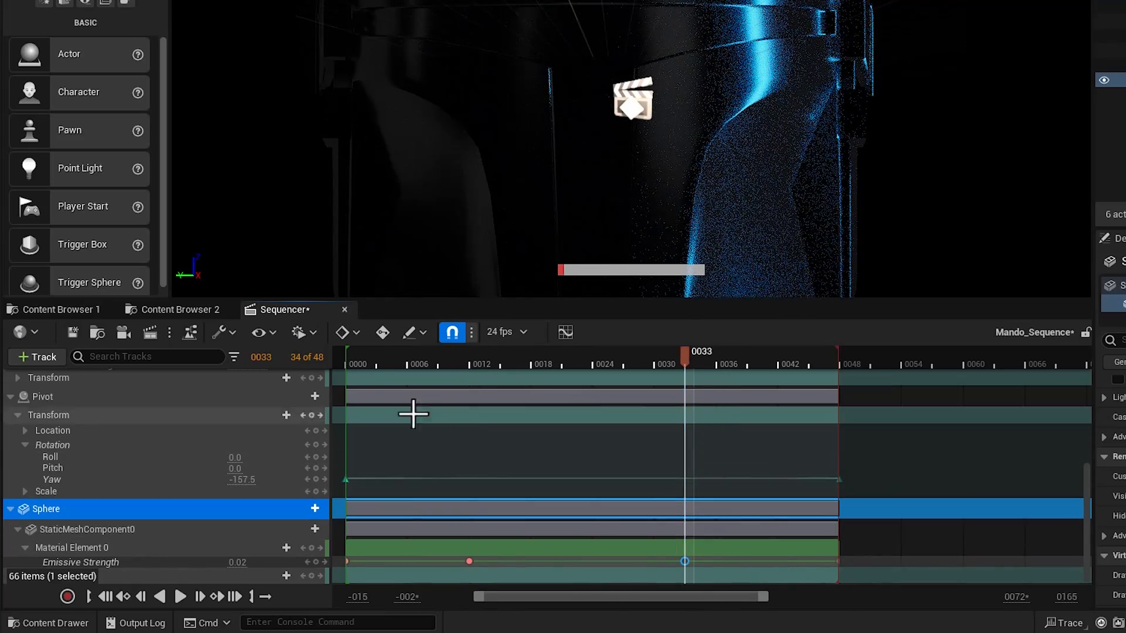
Step: Set the key interpolation of the Sphere's first and last Emissive Strength keyframes and play back the sequence
{"action": "left_click", "coordinate": [348, 560]}
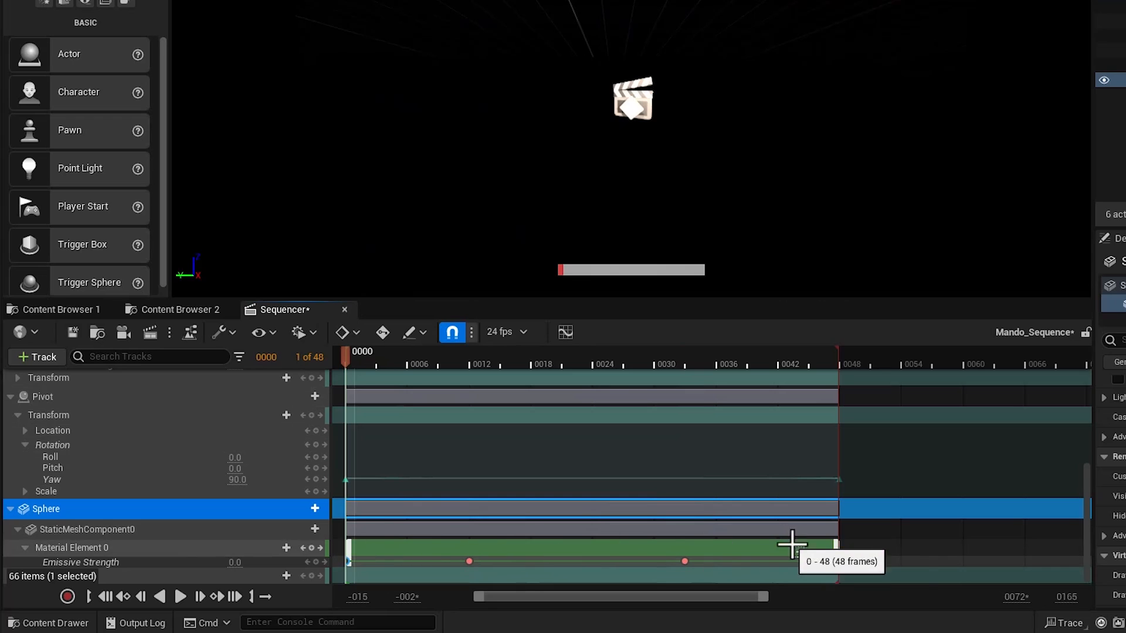
{"action": "left_click", "coordinate": [838, 561]}
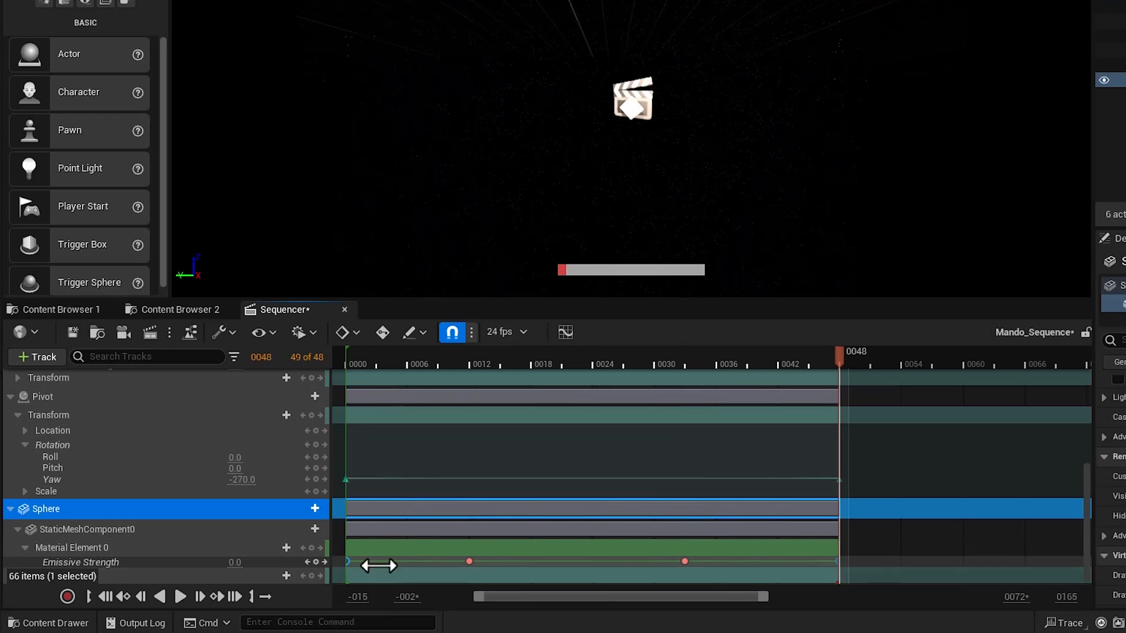
{"action": "right_click", "coordinate": [348, 562]}
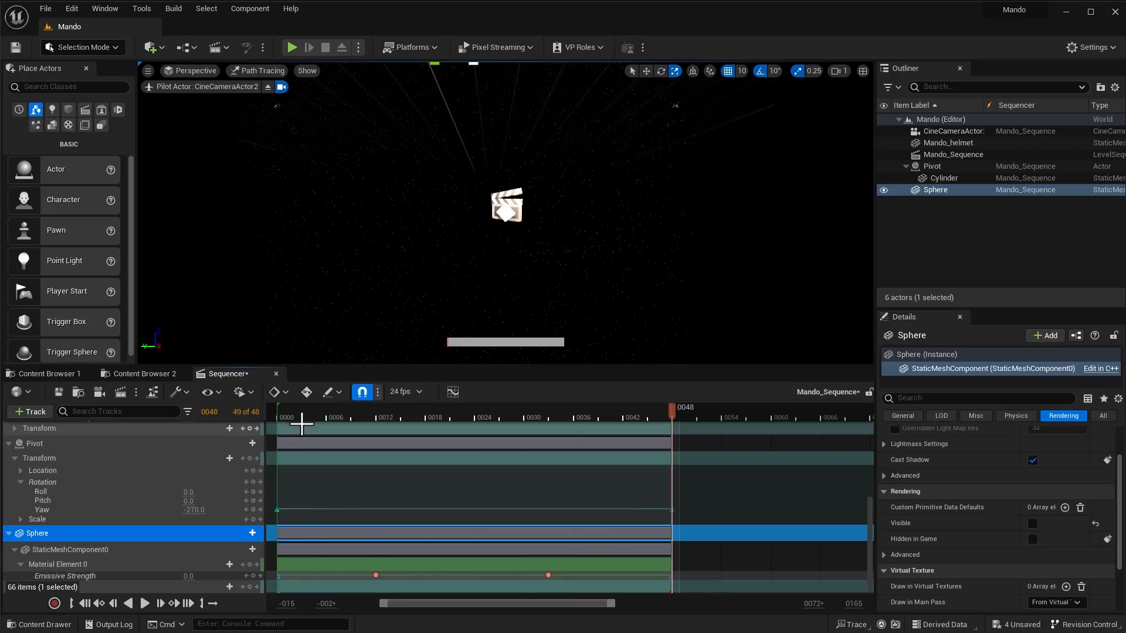
{"action": "left_click", "coordinate": [373, 369]}
{"action": "key", "text": "space"}
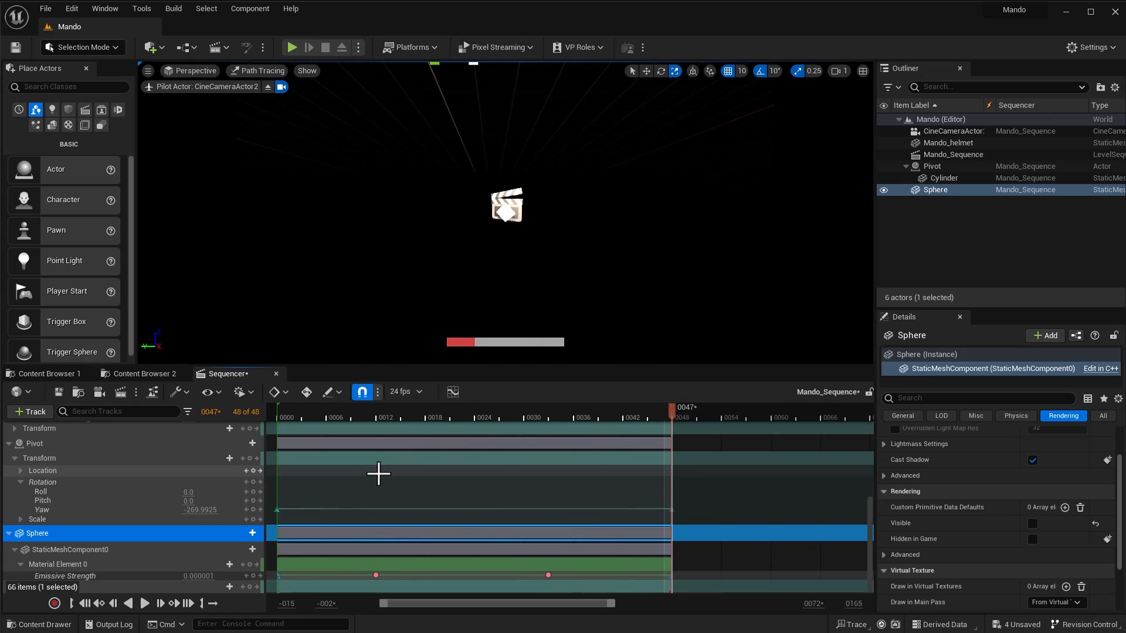
Step: Save the level sequence and bring up the project's Materials folder
{"action": "left_click", "coordinate": [61, 393]}
{"action": "left_click", "coordinate": [139, 373]}
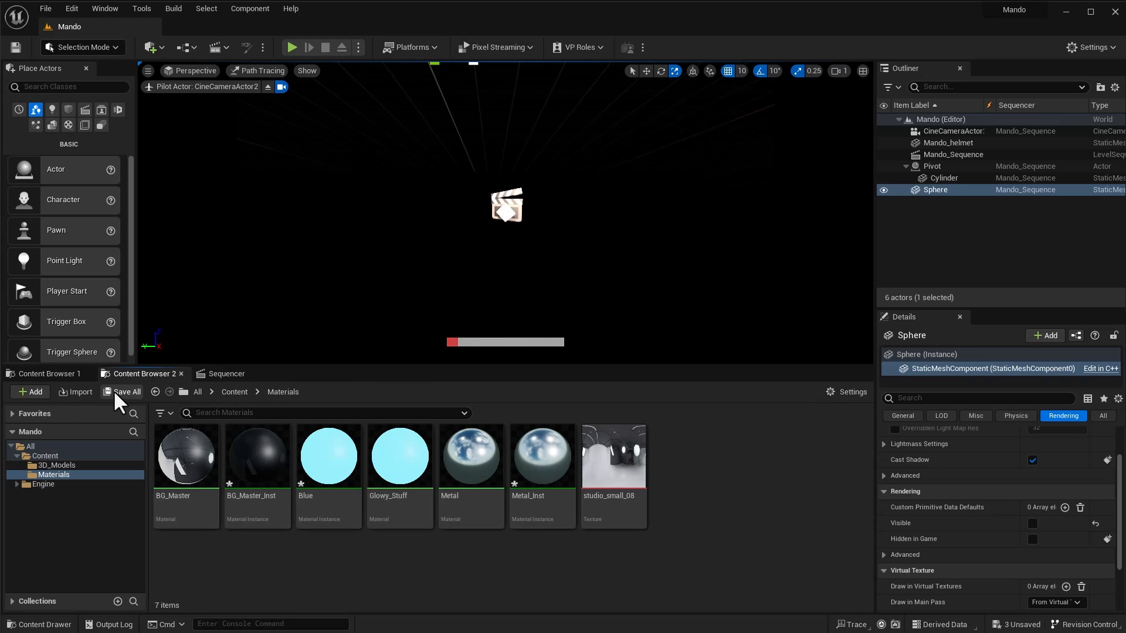
Step: Save all modified material instances and duplicate the Mando level in the Content folder under the name Vader
{"action": "left_click", "coordinate": [117, 393]}
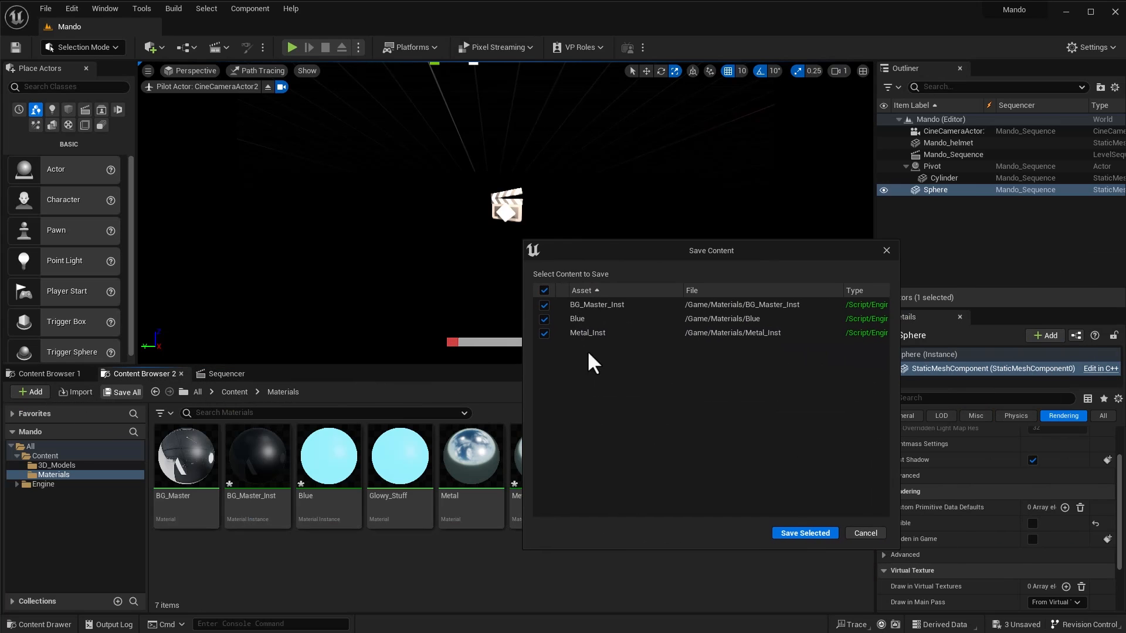
{"action": "left_click", "coordinate": [805, 533]}
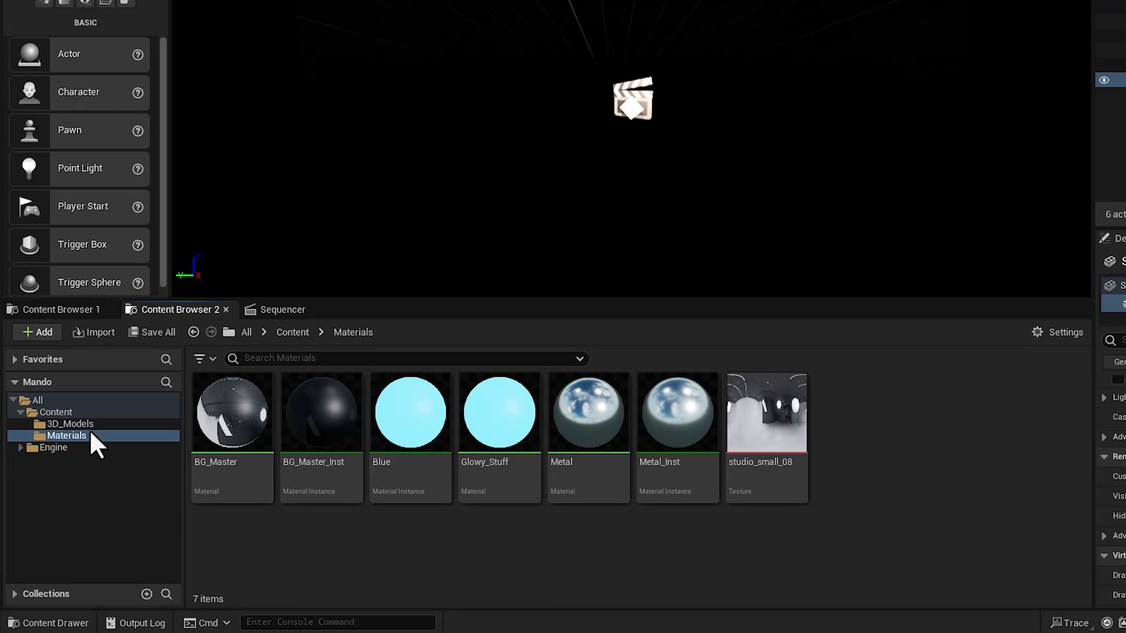
{"action": "left_click", "coordinate": [68, 413]}
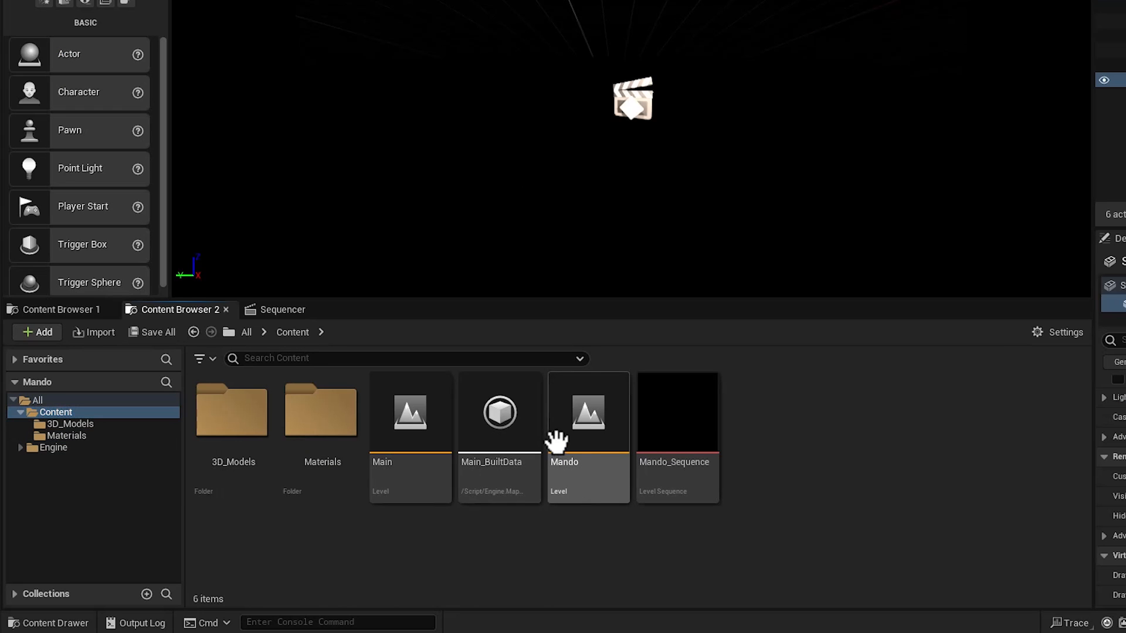
{"action": "left_click_drag", "start_coordinate": [583, 415], "coordinate": [784, 417]}
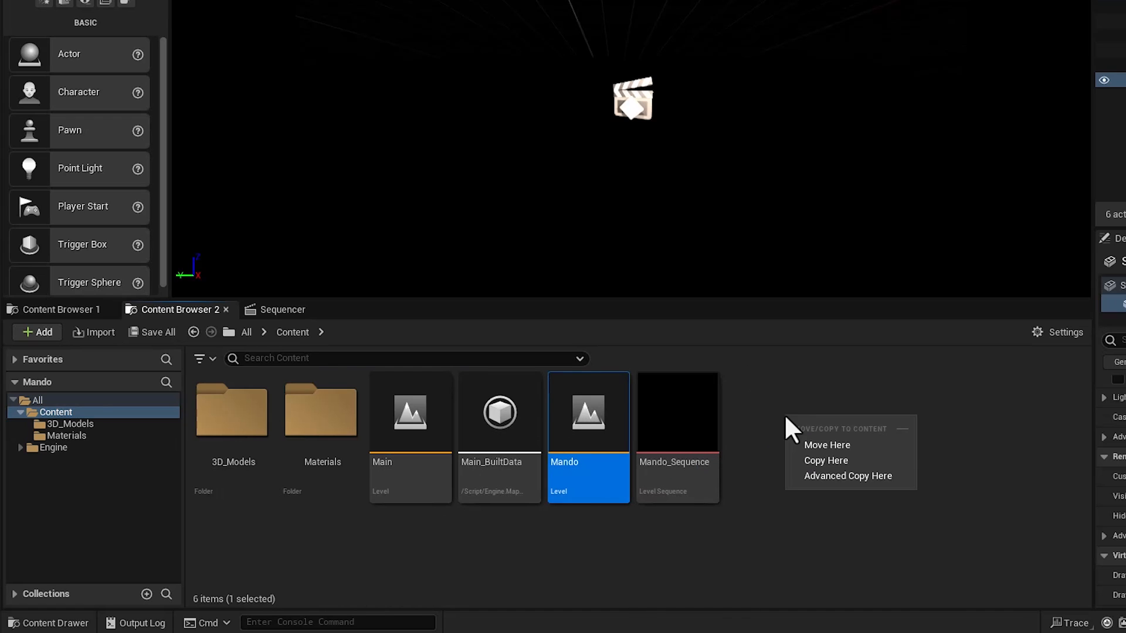
{"action": "left_click", "coordinate": [824, 459]}
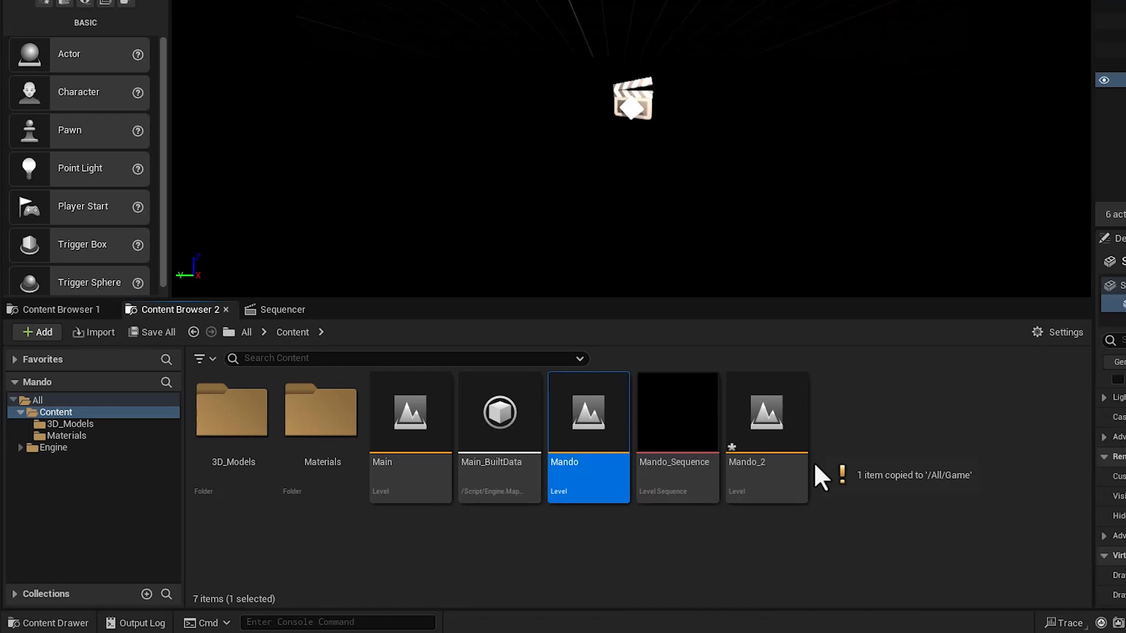
{"action": "left_click", "coordinate": [763, 463]}
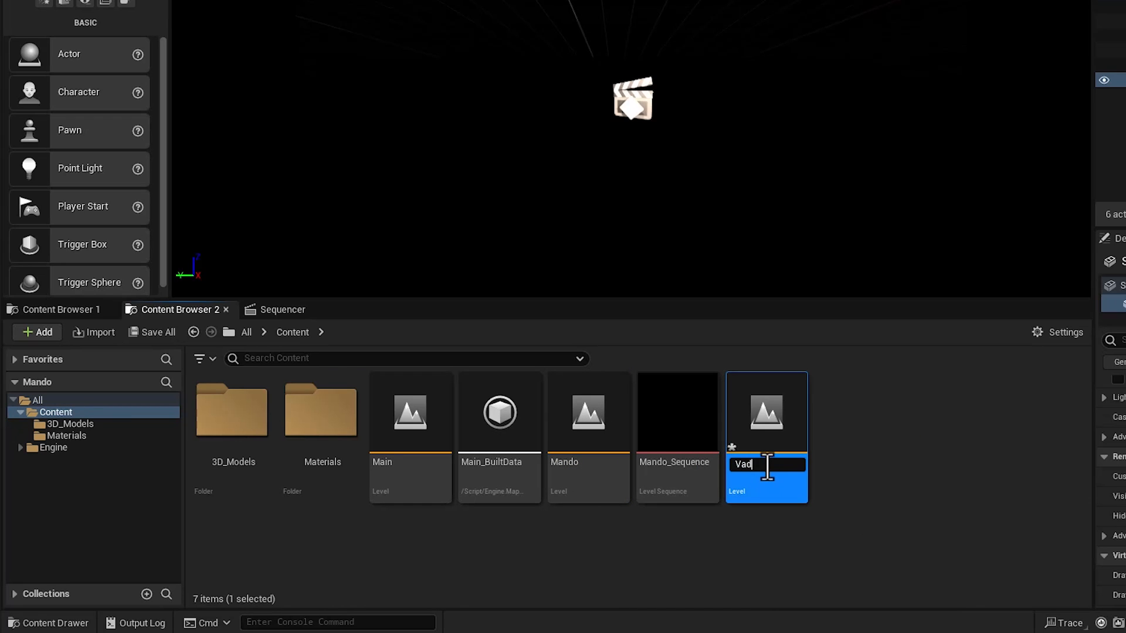
{"action": "key", "text": "Return"}
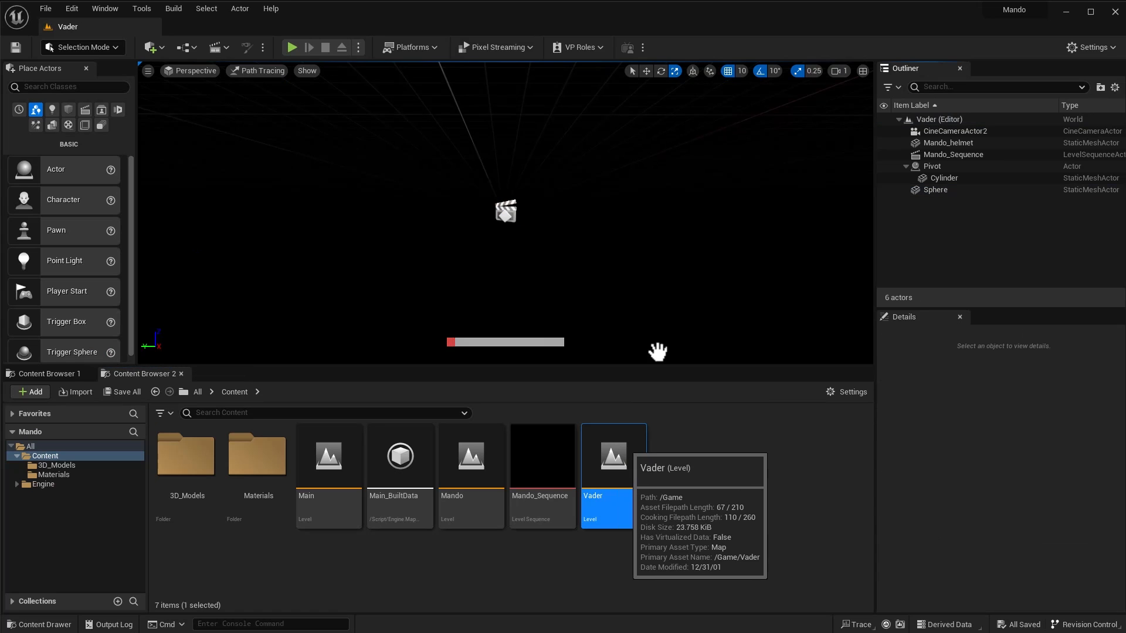
Step: Show the Vader level's viewport in Wireframe and place the VADER_05 mesh from the 3D_Models folder into the scene
{"action": "left_click", "coordinate": [488, 208]}
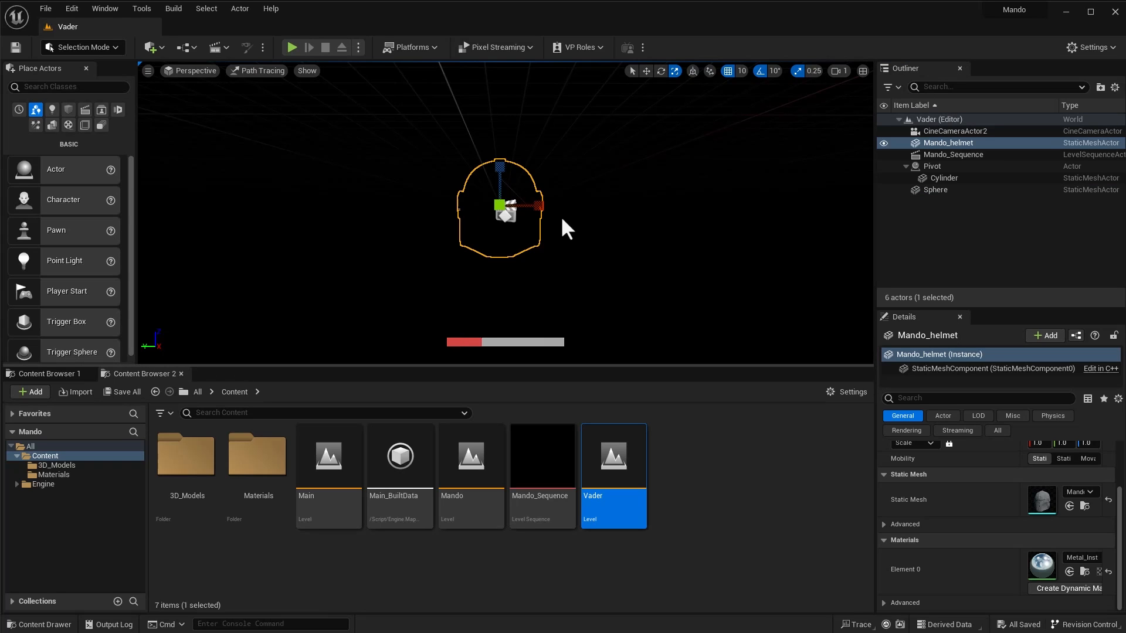
{"action": "left_click", "coordinate": [256, 70]}
{"action": "left_click", "coordinate": [278, 127]}
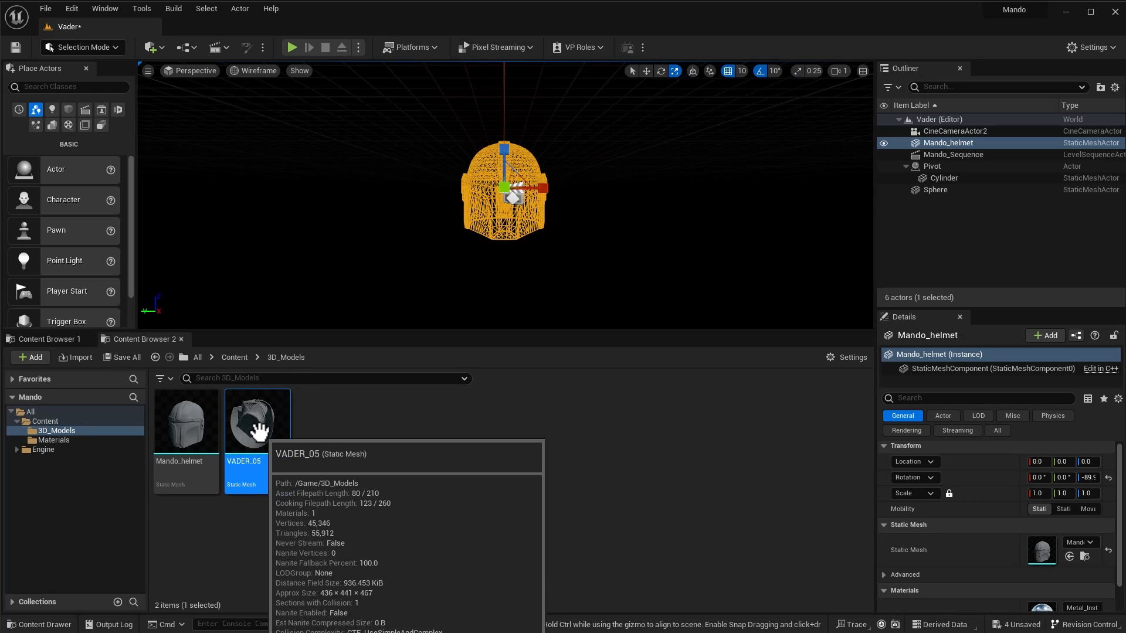
{"action": "left_click_drag", "start_coordinate": [258, 428], "coordinate": [483, 223]}
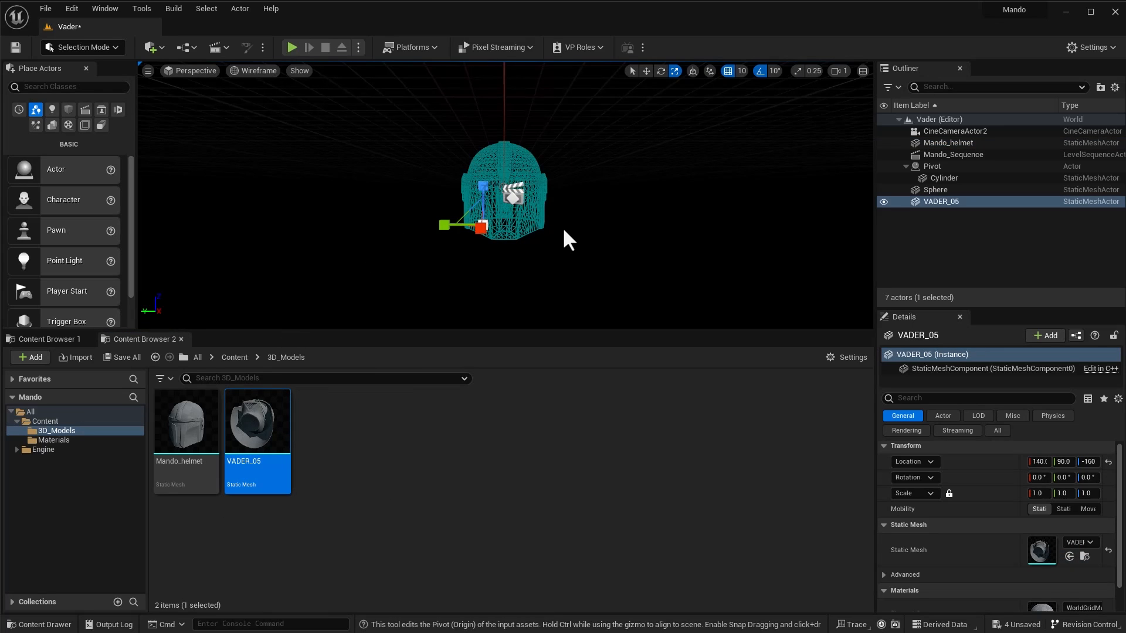
Step: Try to rotate the placed VADER_05 mesh around its original pivot
{"action": "key", "text": "e"}
{"action": "left_click_drag", "start_coordinate": [482, 220], "coordinate": [482, 267]}
{"action": "key", "text": "ctrl+z"}
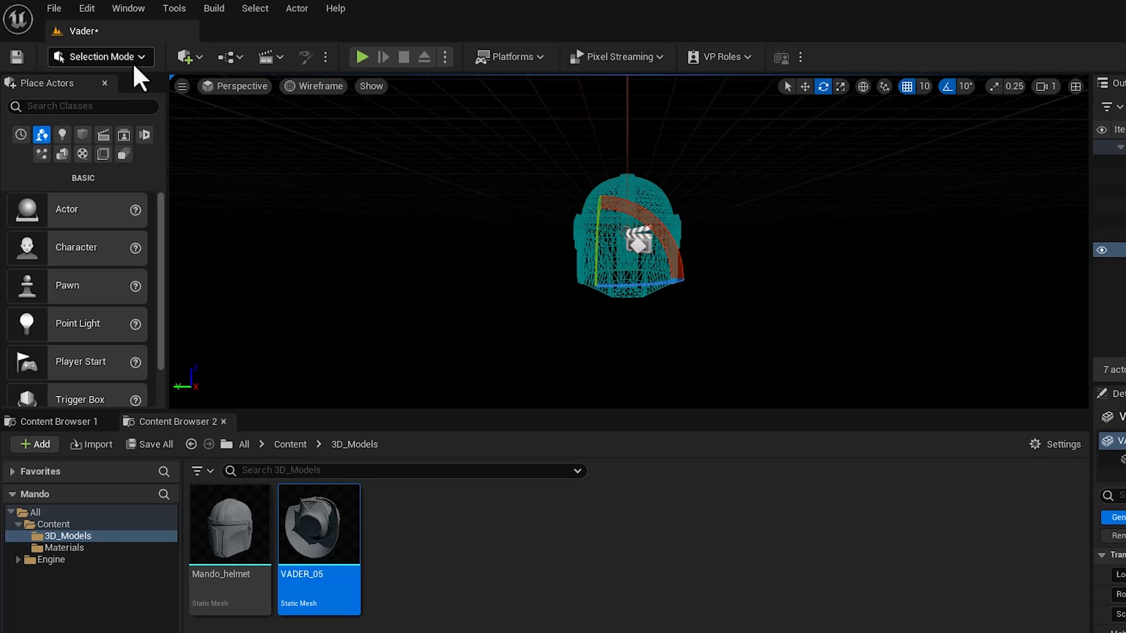
Step: Center the VADER_05 mesh's pivot with the Edit Pivot tool in Modeling mode and return to Selection mode
{"action": "left_click", "coordinate": [108, 48]}
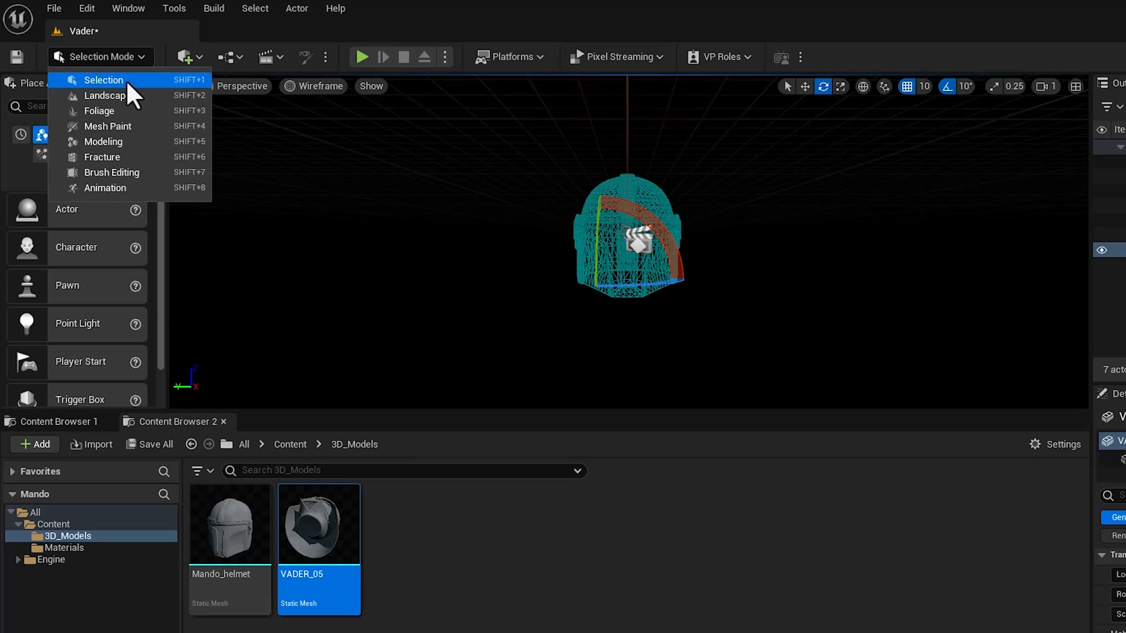
{"action": "left_click", "coordinate": [114, 141]}
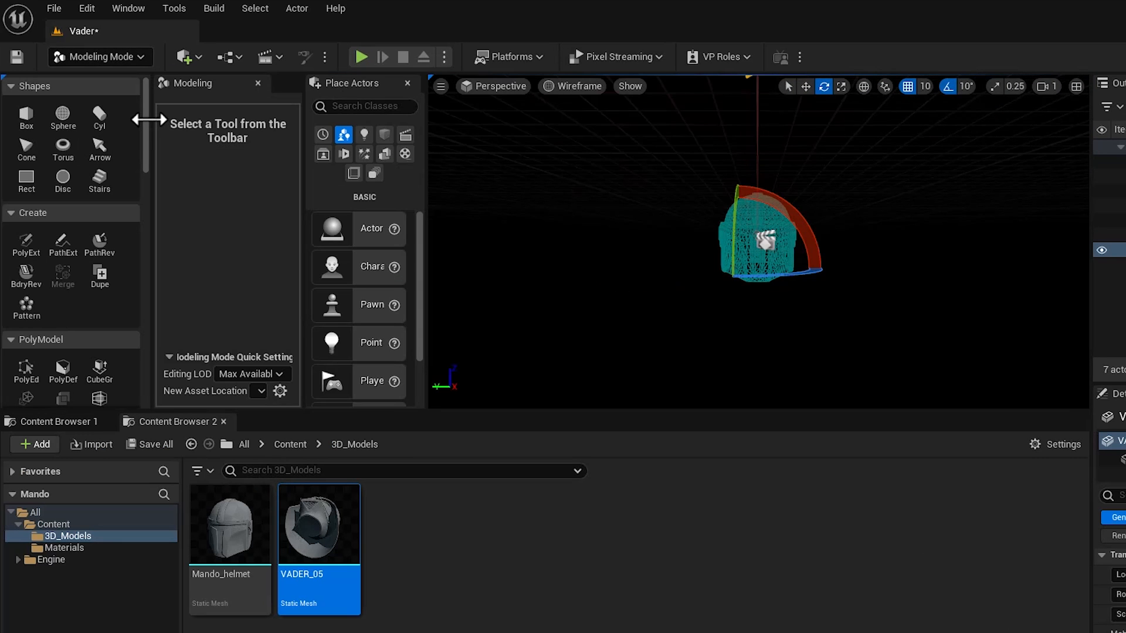
{"action": "left_click_drag", "start_coordinate": [145, 116], "coordinate": [125, 218]}
{"action": "left_click", "coordinate": [102, 227]}
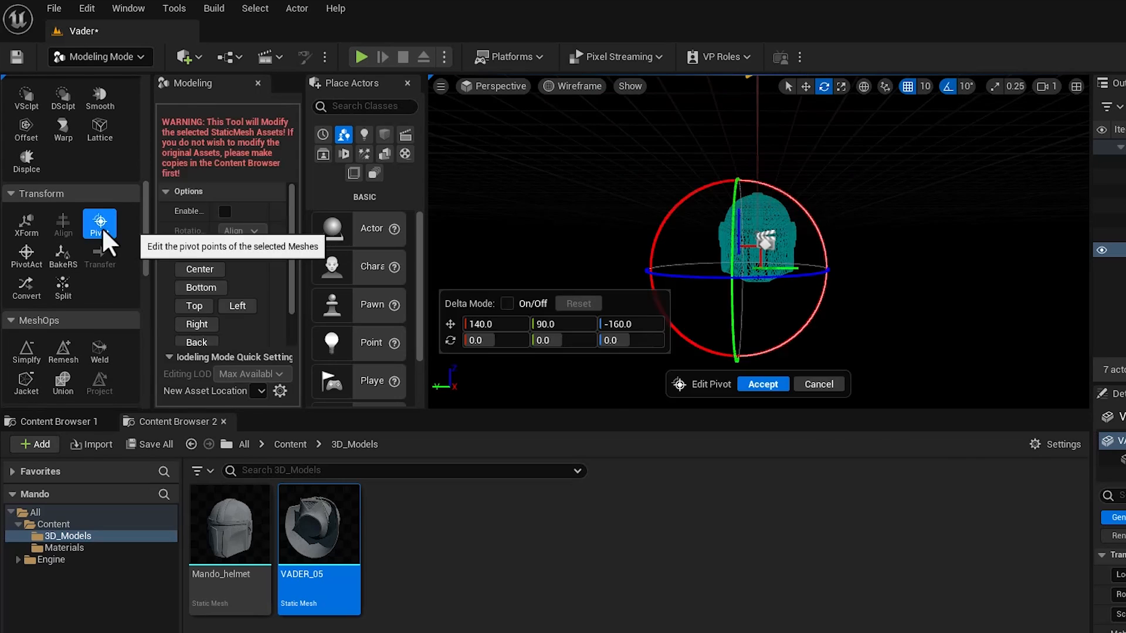
{"action": "left_click", "coordinate": [158, 232]}
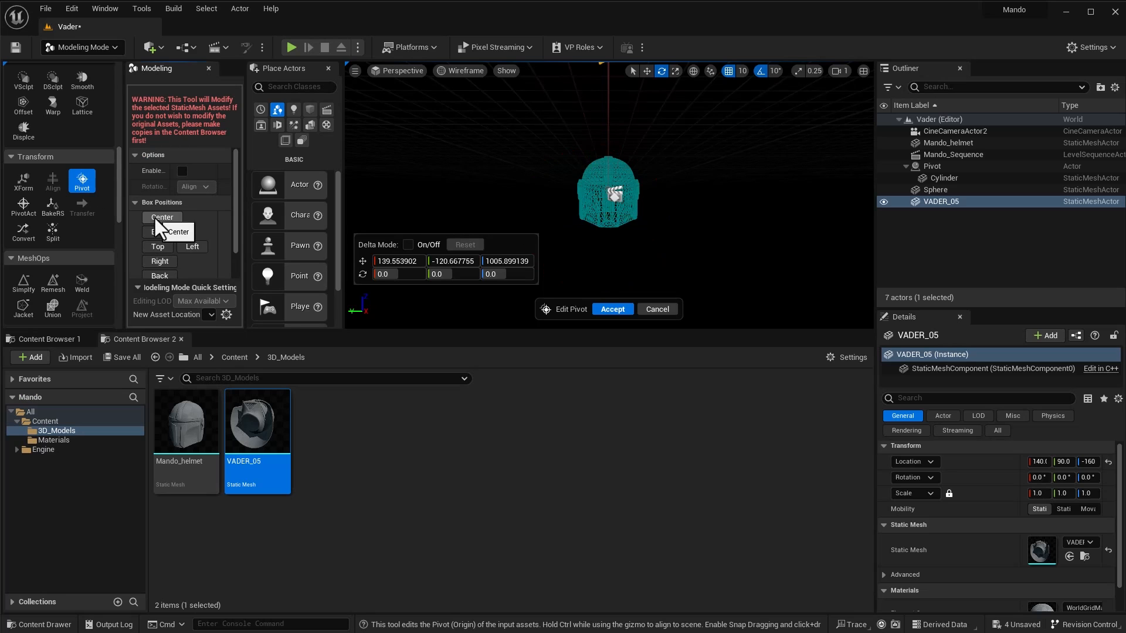
{"action": "left_click", "coordinate": [610, 310]}
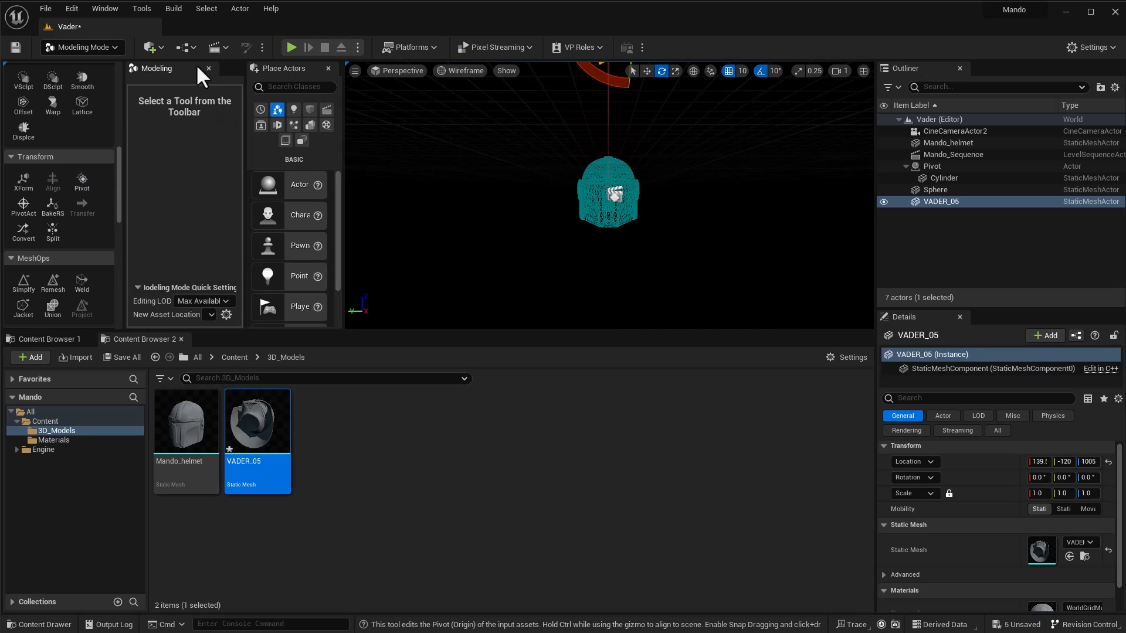
{"action": "left_click", "coordinate": [115, 47]}
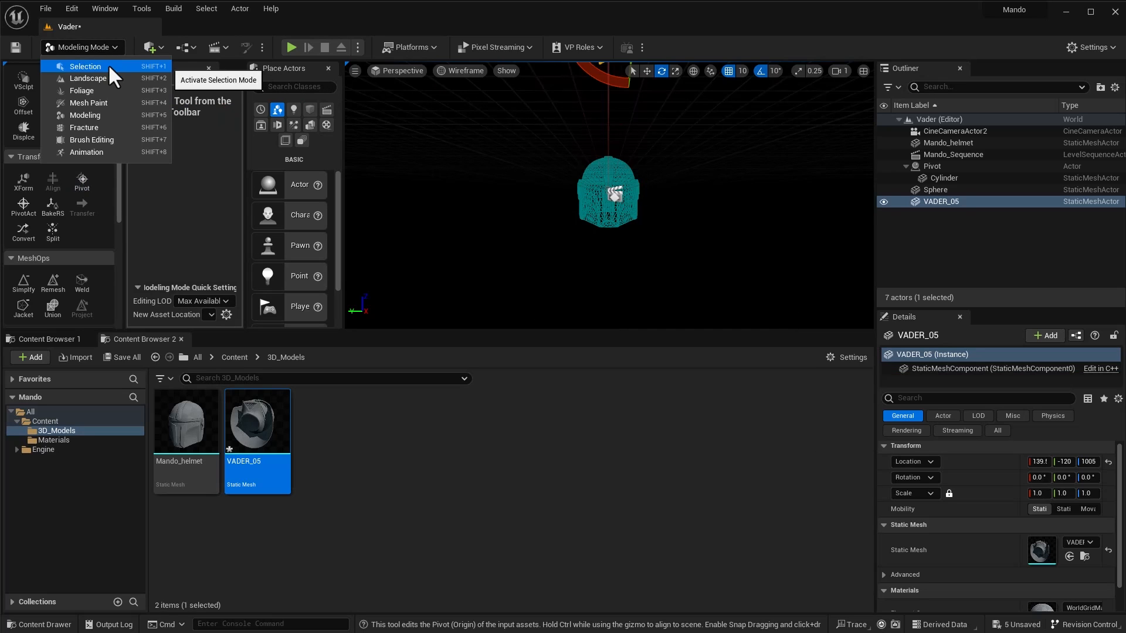
{"action": "left_click", "coordinate": [108, 65]}
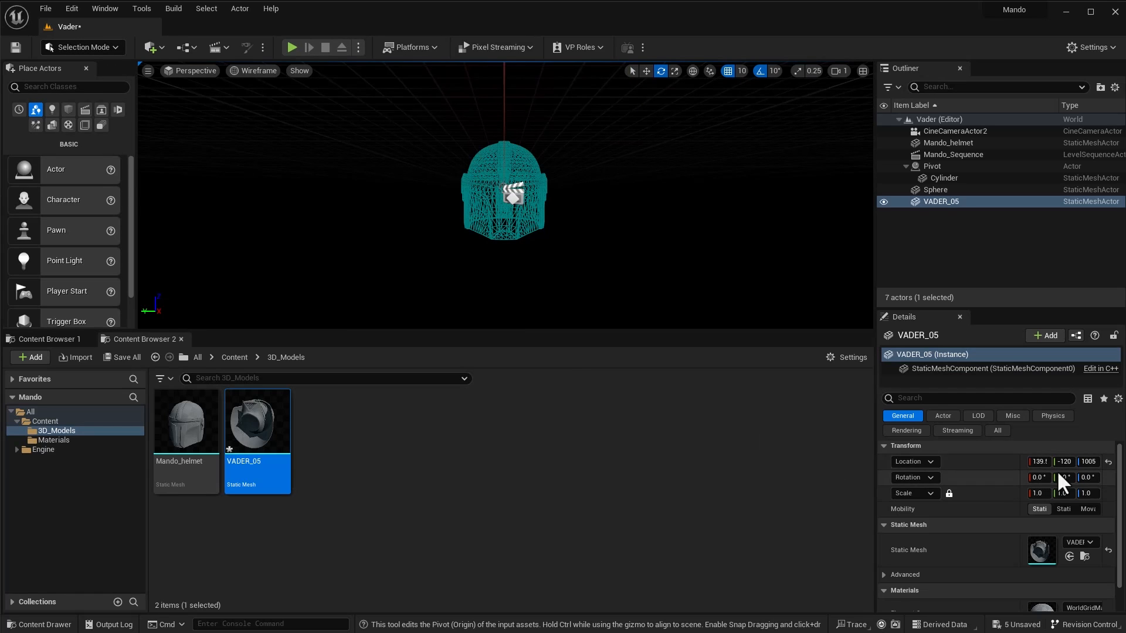
Step: Reset VADER_05's location to the origin and rotate it to about 90° on X and -90° on Z
{"action": "left_click", "coordinate": [1108, 463]}
{"action": "left_click_drag", "start_coordinate": [436, 245], "coordinate": [570, 190]}
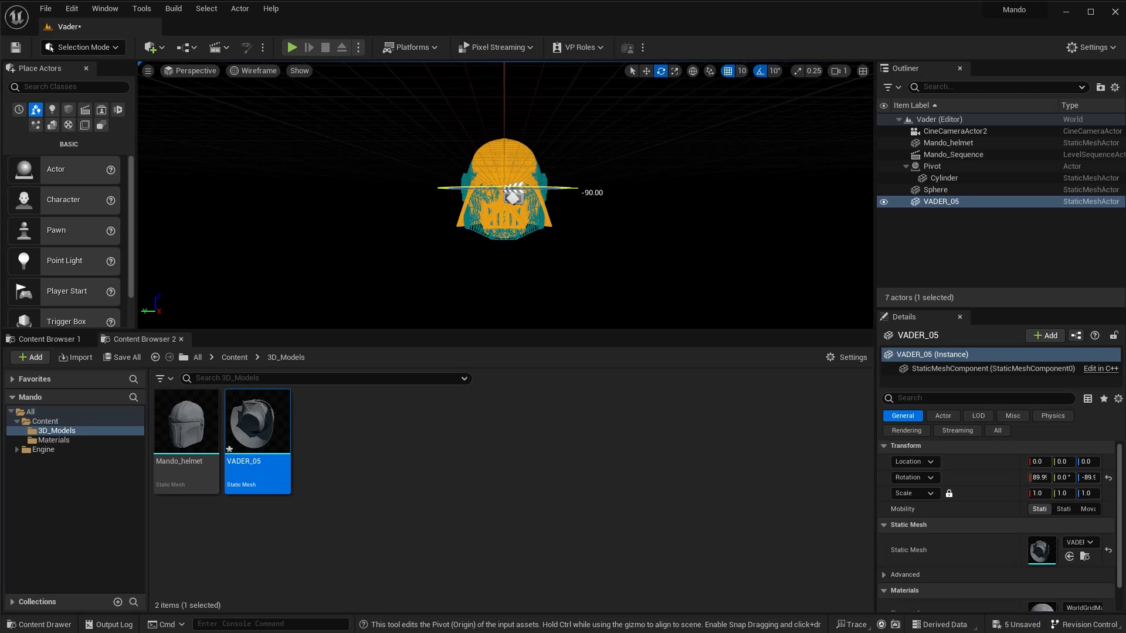
Step: View the scene through CineCameraActor2, then scale VADER_05 uniformly to about 1.24 and raise it to Z 30
{"action": "scroll", "coordinate": [506, 195], "scroll_direction": "up", "scroll_amount": 8}
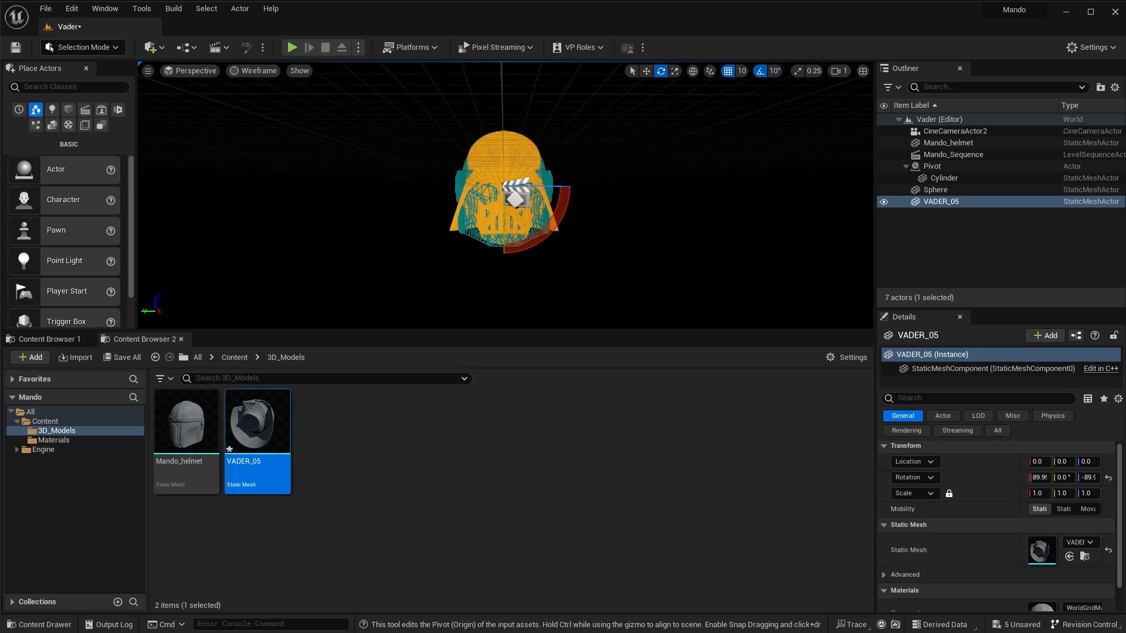
{"action": "scroll", "coordinate": [506, 195], "scroll_direction": "up", "scroll_amount": 3}
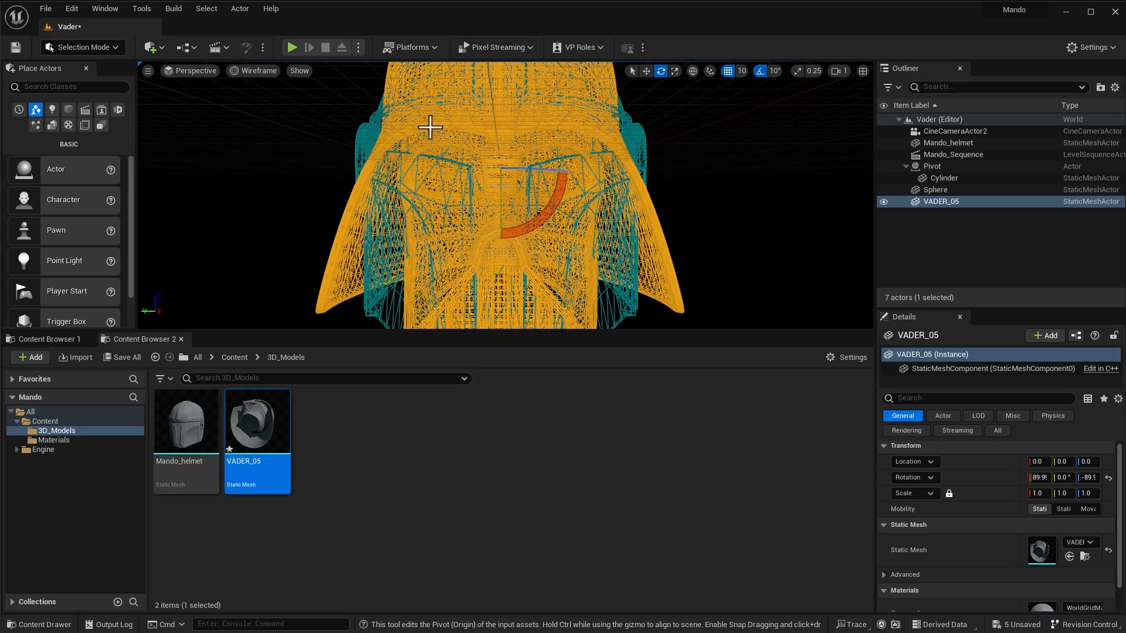
{"action": "left_click", "coordinate": [201, 70]}
{"action": "left_click", "coordinate": [223, 195]}
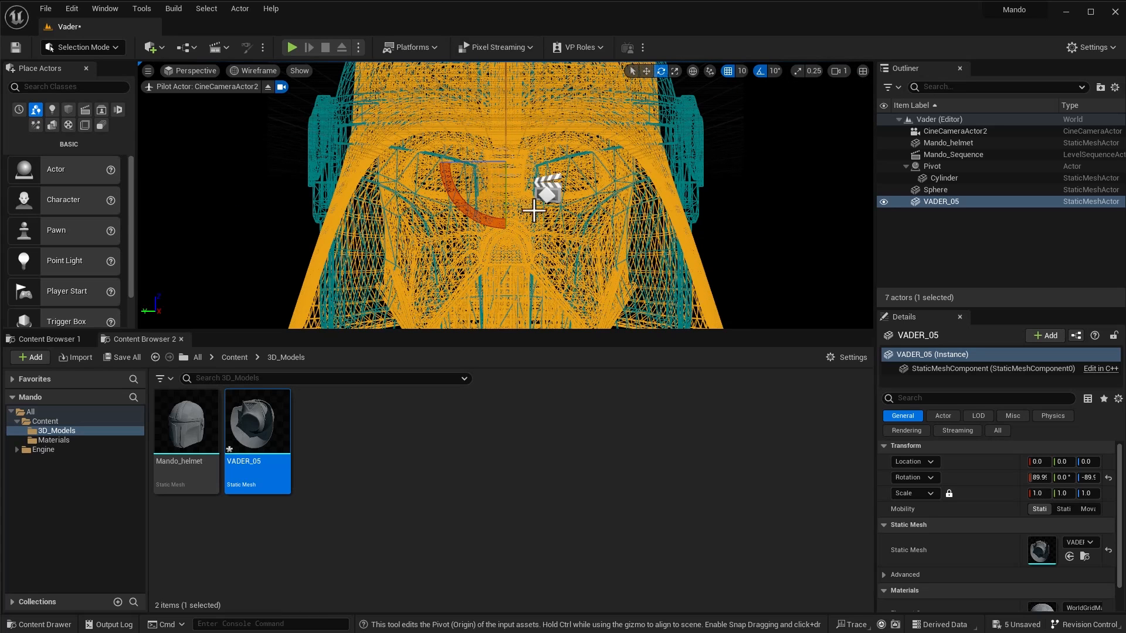
{"action": "key", "text": "w"}
{"action": "key", "text": "e"}
{"action": "key", "text": "r"}
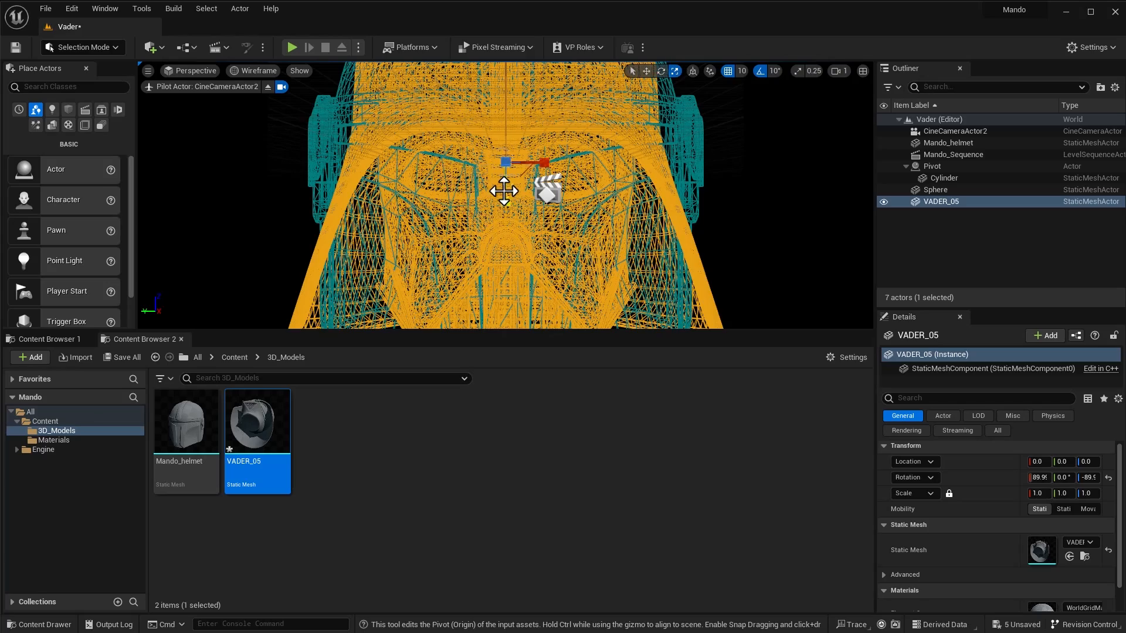
{"action": "left_click_drag", "start_coordinate": [501, 164], "coordinate": [512, 106]}
{"action": "key", "text": "w"}
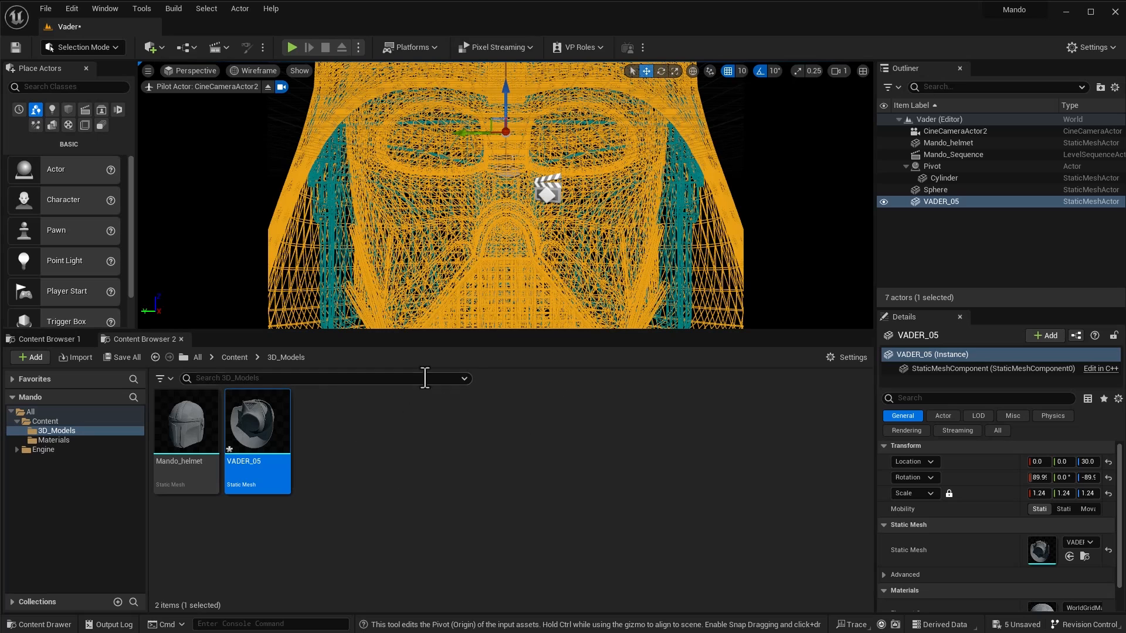
Step: Delete the Mando_helmet actor from the Vader level and set the viewport's view mode to Path Tracing
{"action": "left_click", "coordinate": [945, 143]}
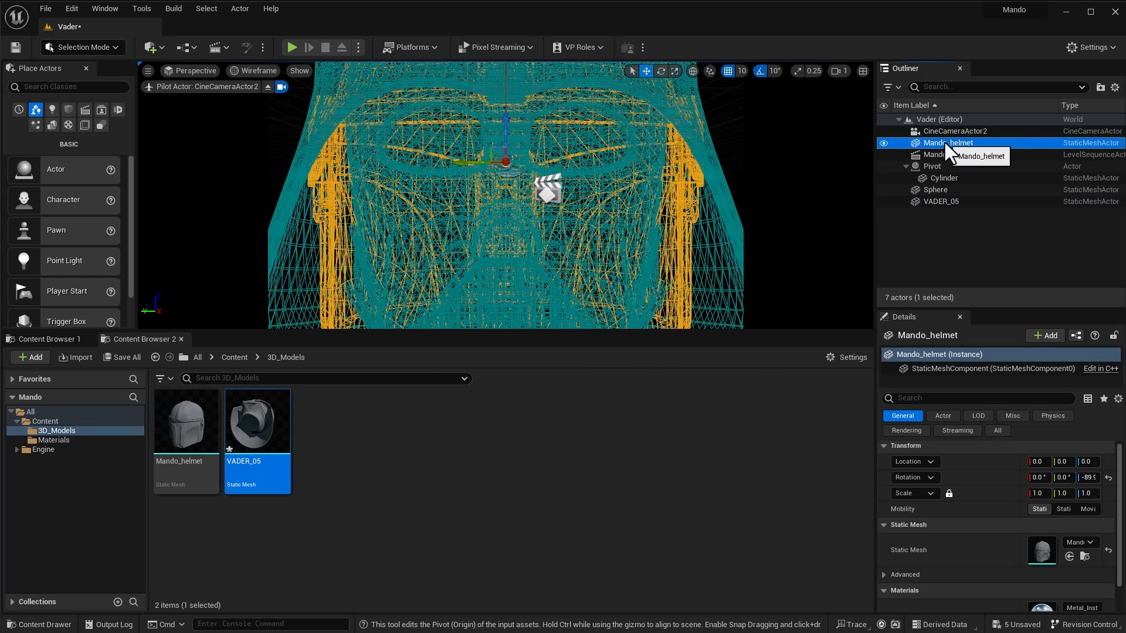
{"action": "key", "text": "Delete"}
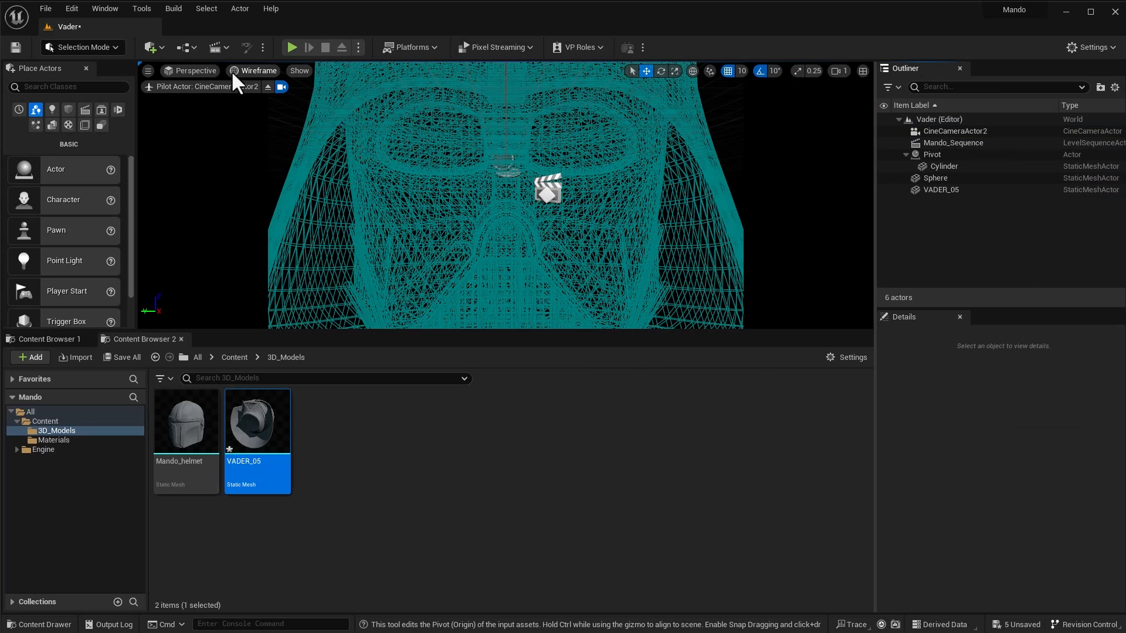
{"action": "left_click", "coordinate": [204, 69]}
{"action": "left_click", "coordinate": [243, 71]}
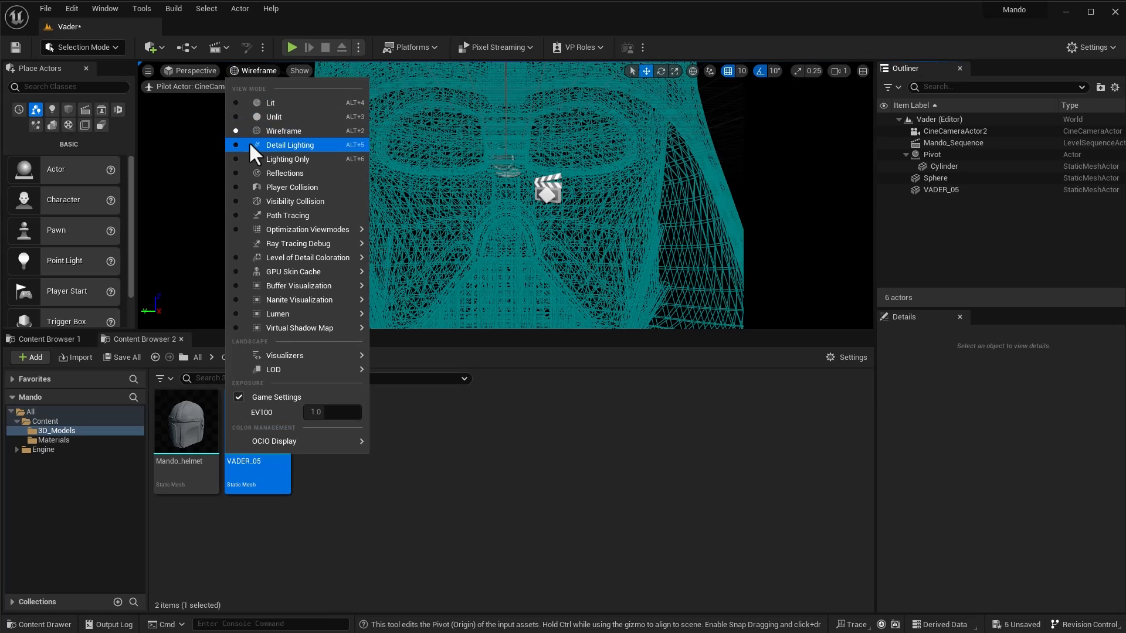
{"action": "left_click", "coordinate": [243, 215]}
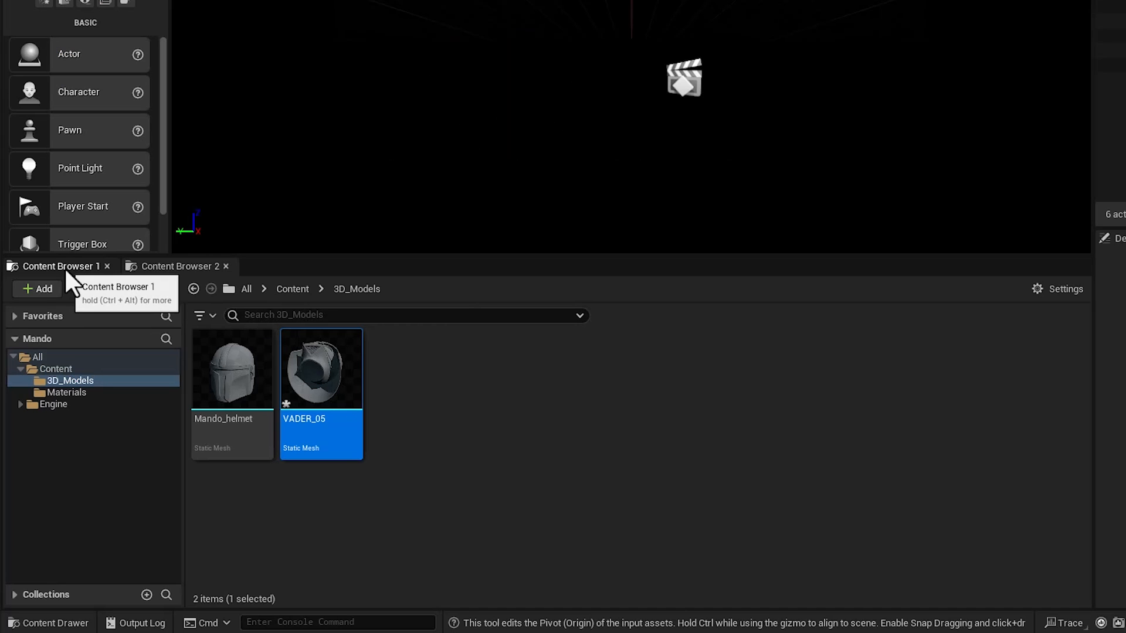
Step: Duplicate the Mando_Sequence asset in the Content folder and rename the copy Vader_Sequence
{"action": "left_click", "coordinate": [66, 269]}
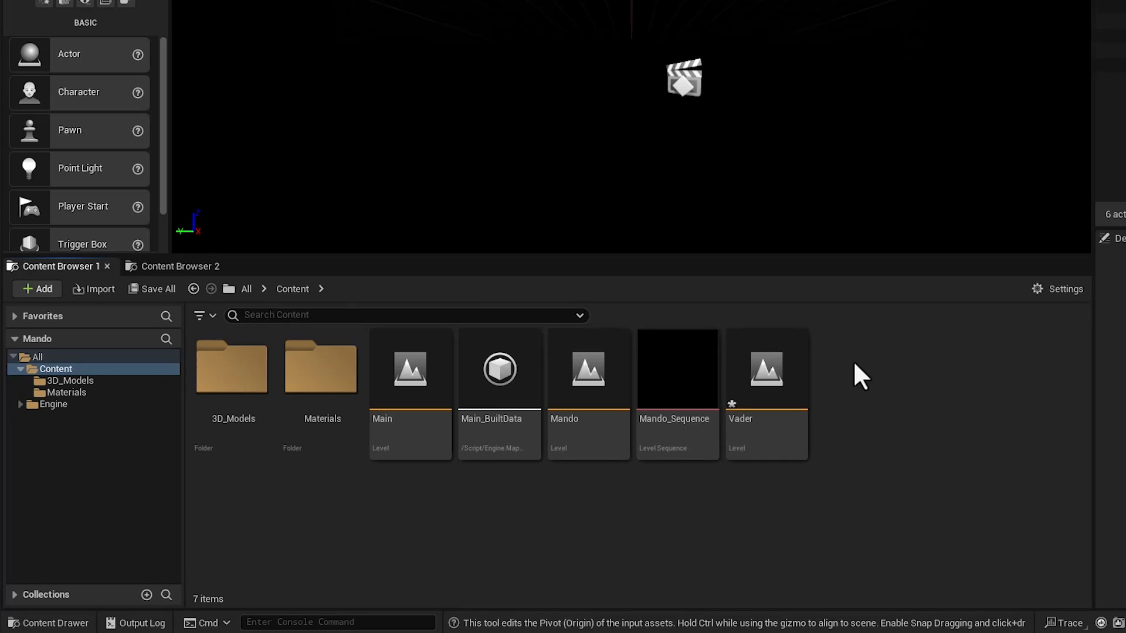
{"action": "left_click_drag", "start_coordinate": [677, 381], "coordinate": [931, 443]}
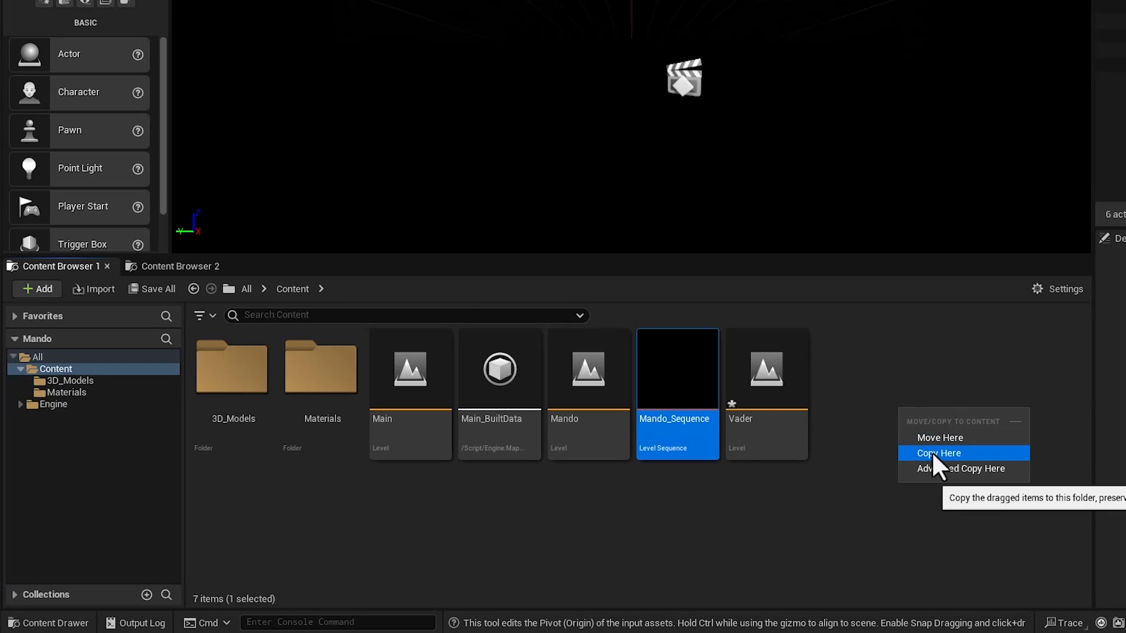
{"action": "left_click", "coordinate": [932, 452]}
{"action": "left_click", "coordinate": [848, 446]}
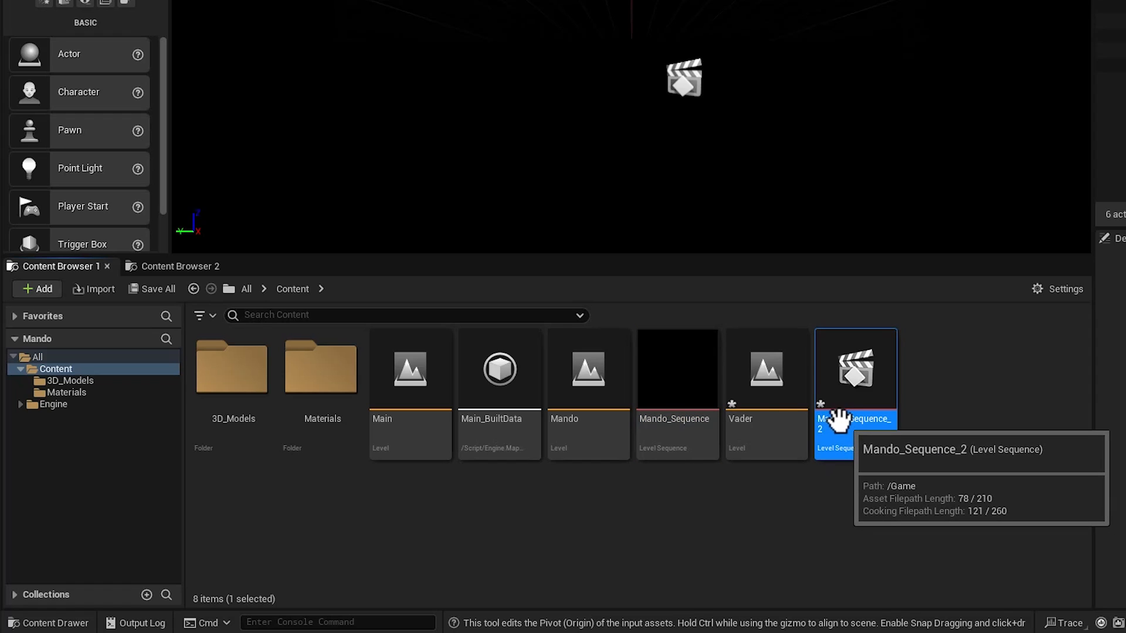
{"action": "left_click", "coordinate": [832, 421]}
{"action": "type", "text": "Vader_Sequence"}
{"action": "key", "text": "Return"}
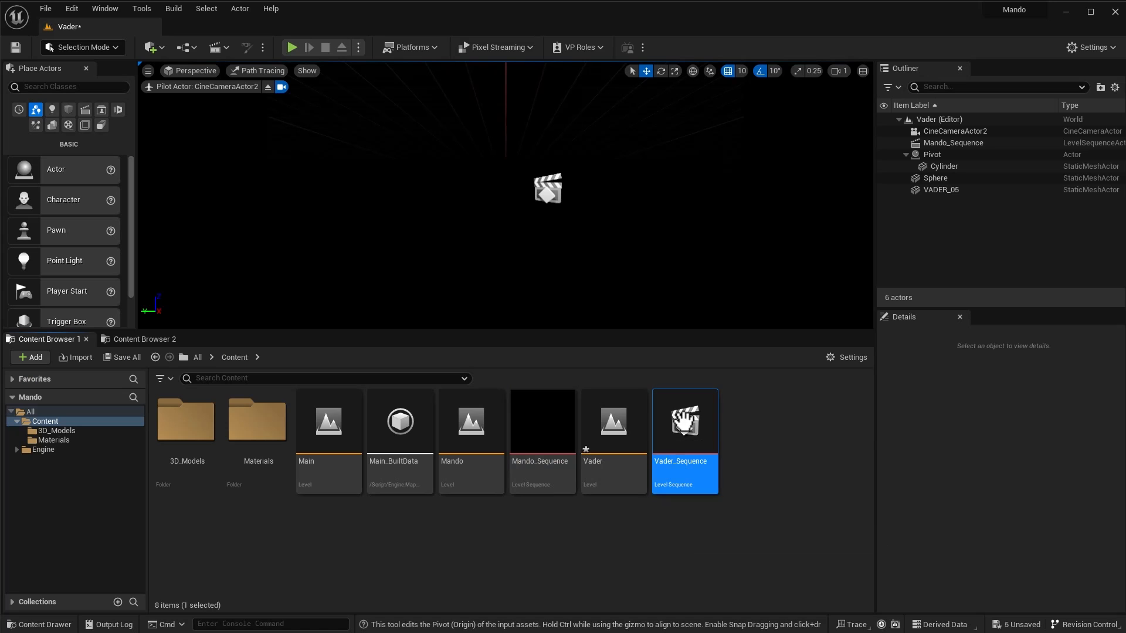
Step: Place Vader_Sequence in the level, delete the Mando_Sequence actor, and select the new sequence actor
{"action": "left_click_drag", "start_coordinate": [845, 375], "coordinate": [741, 134]}
{"action": "left_click_drag", "start_coordinate": [592, 232], "coordinate": [576, 212]}
{"action": "left_click", "coordinate": [549, 189]}
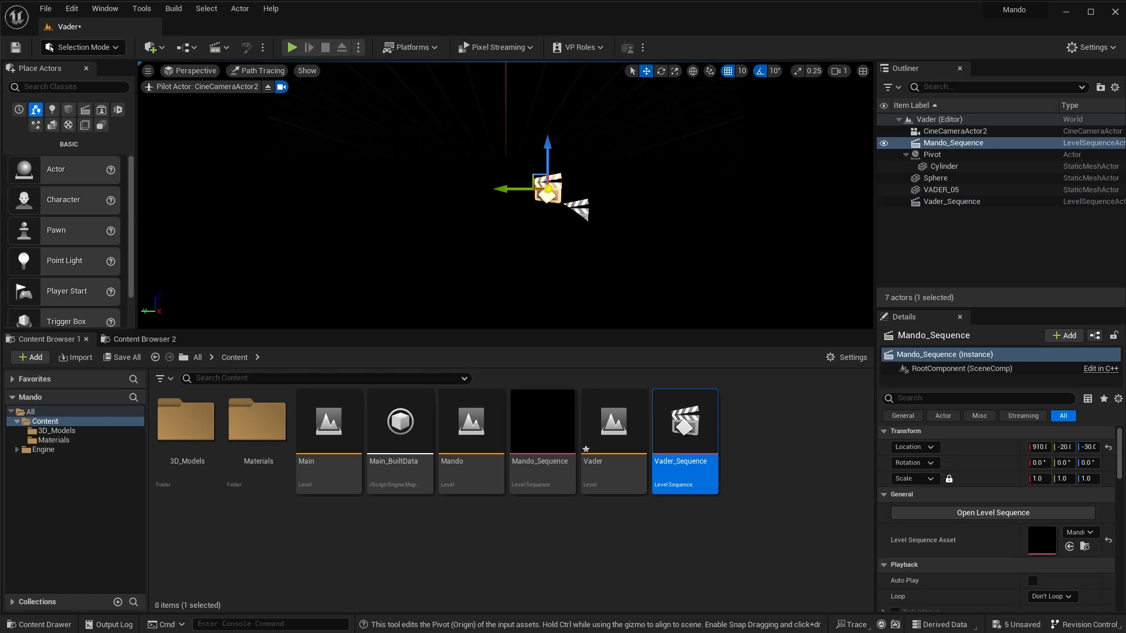
{"action": "key", "text": "Delete"}
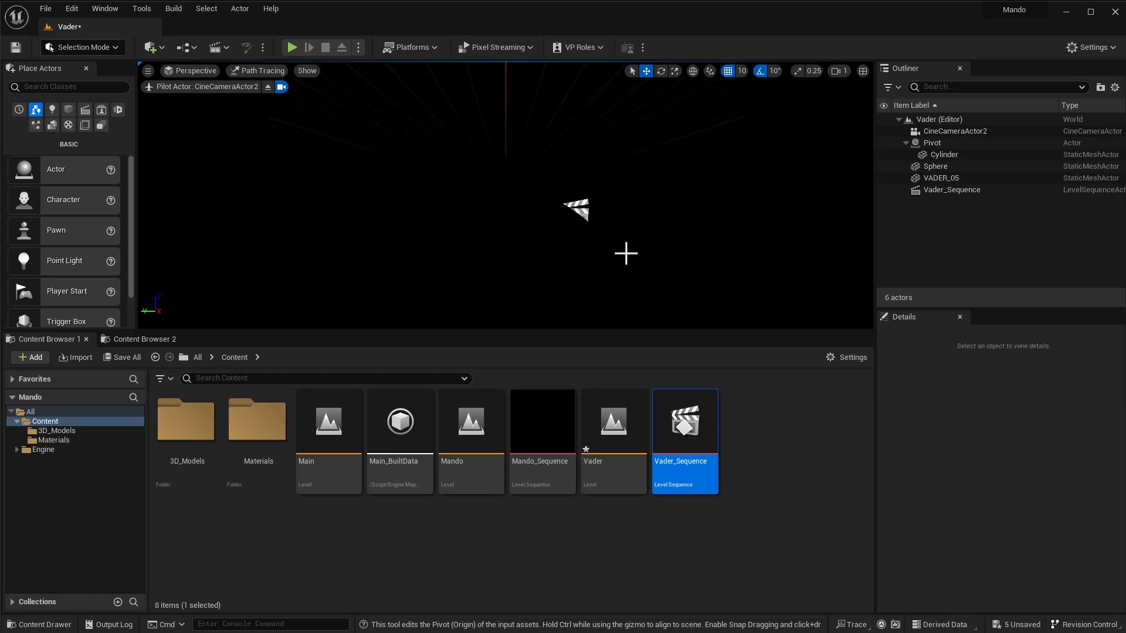
{"action": "left_click", "coordinate": [921, 188]}
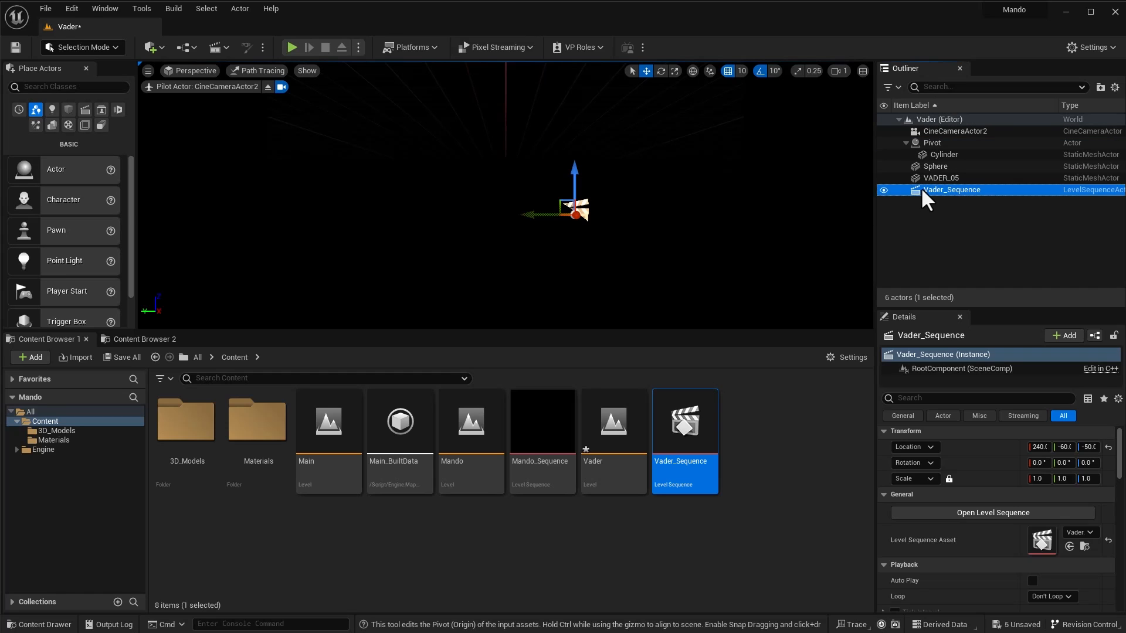
Step: Open Vader_Sequence for editing and assign the level's Sphere actor to its unbound Sphere track
{"action": "right_click", "coordinate": [921, 188]}
{"action": "left_click", "coordinate": [962, 225]}
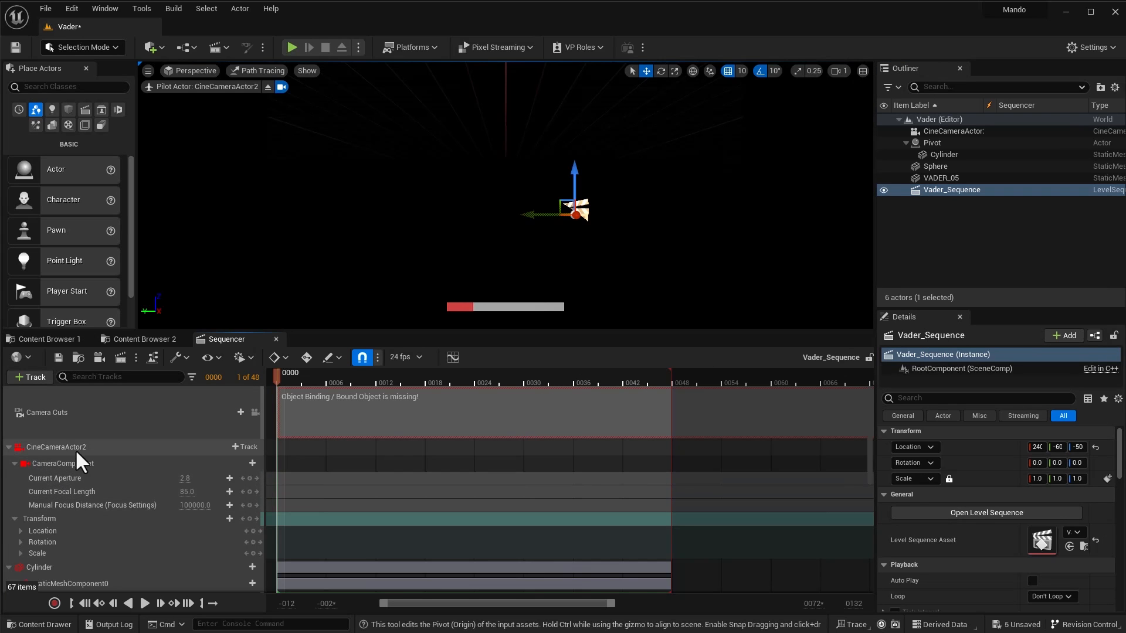
{"action": "scroll", "coordinate": [100, 491], "scroll_direction": "down", "scroll_amount": 2}
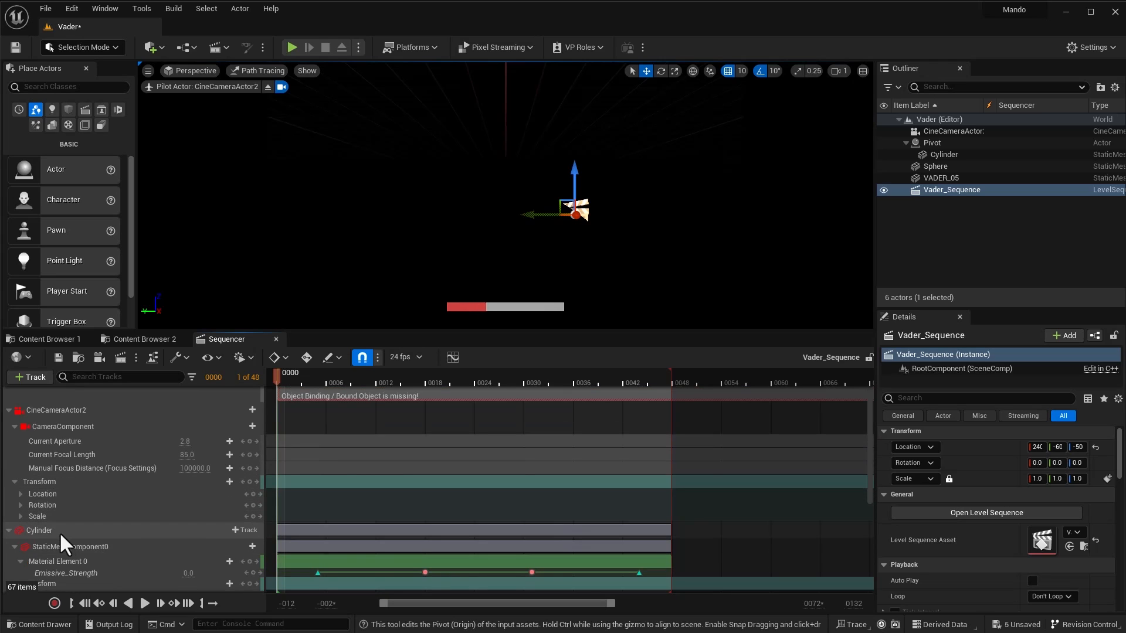
{"action": "scroll", "coordinate": [80, 539], "scroll_direction": "down", "scroll_amount": 4}
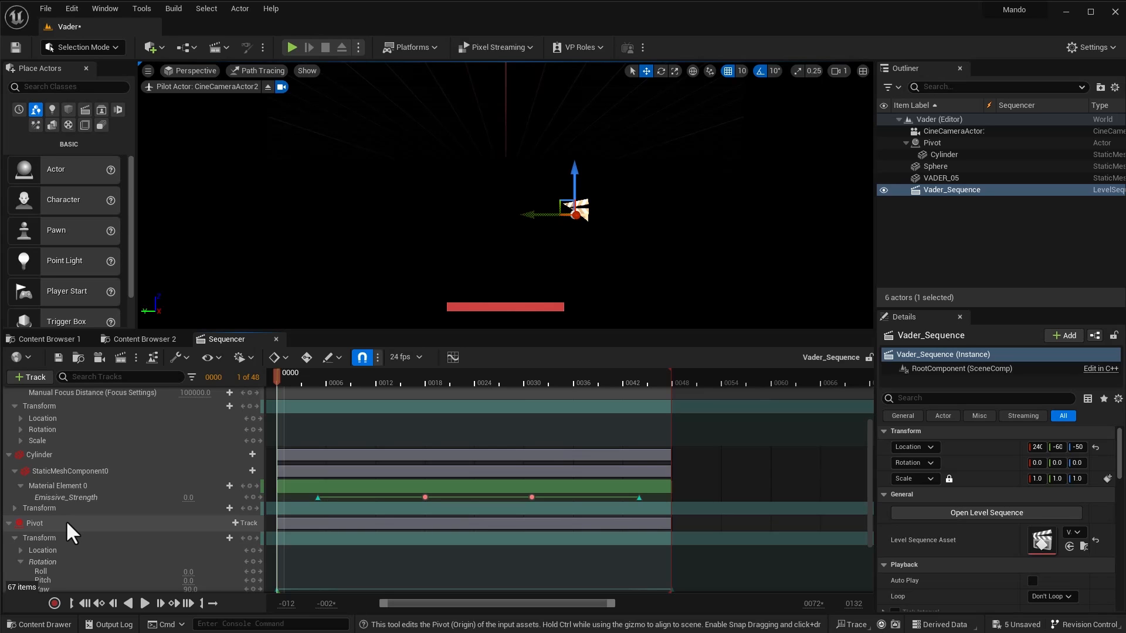
{"action": "scroll", "coordinate": [66, 520], "scroll_direction": "down", "scroll_amount": 5}
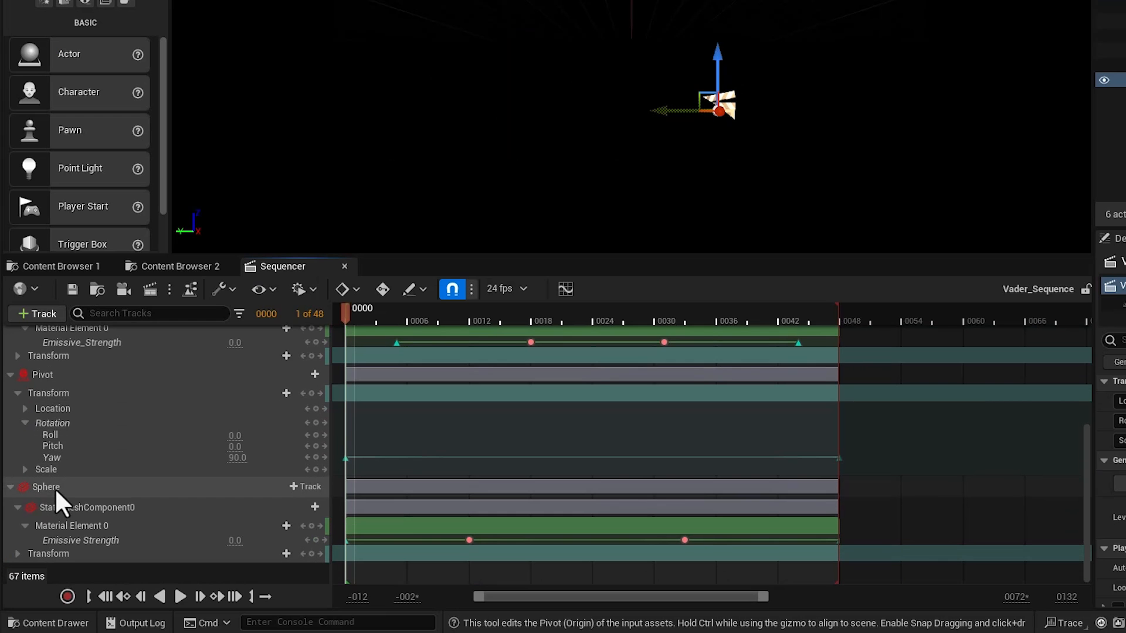
{"action": "right_click", "coordinate": [72, 517]}
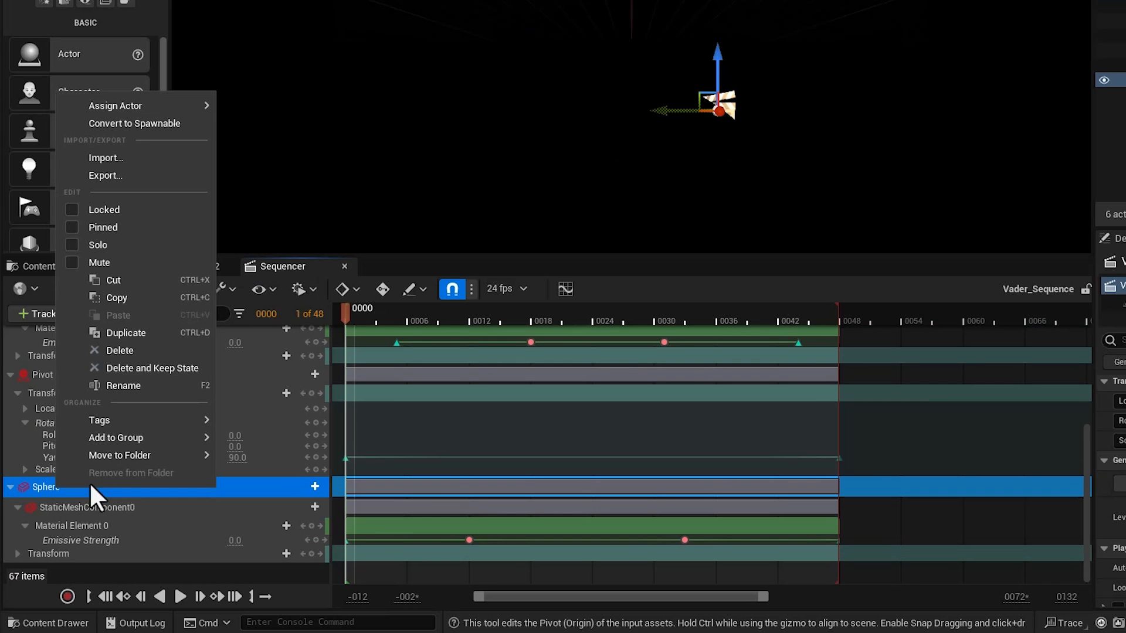
{"action": "mouse_move", "coordinate": [163, 110]}
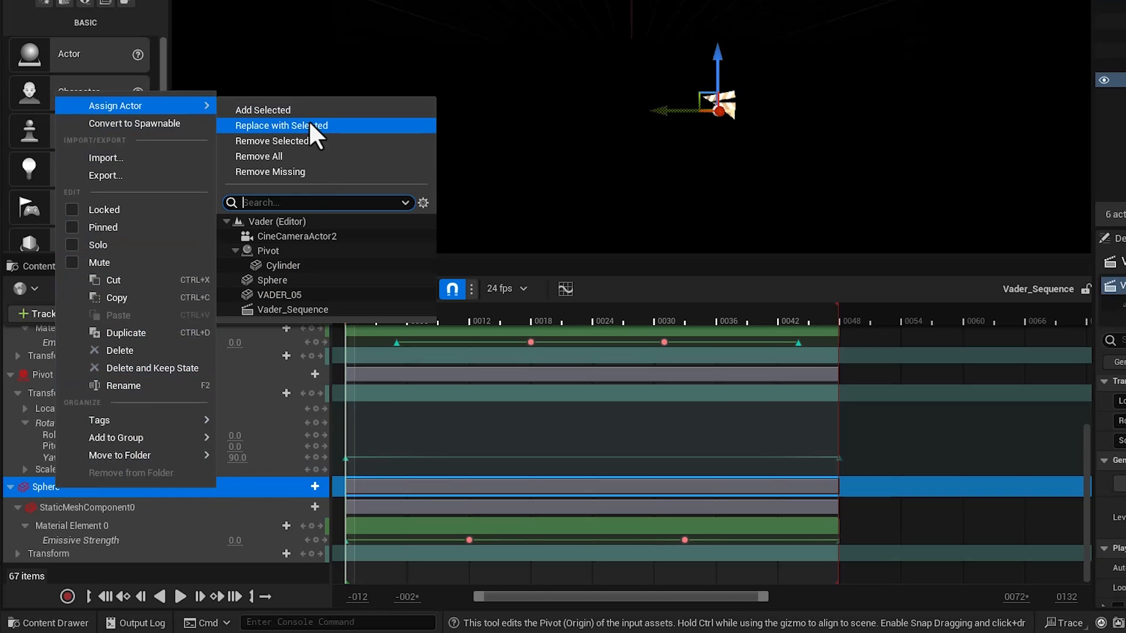
{"action": "left_click", "coordinate": [287, 282]}
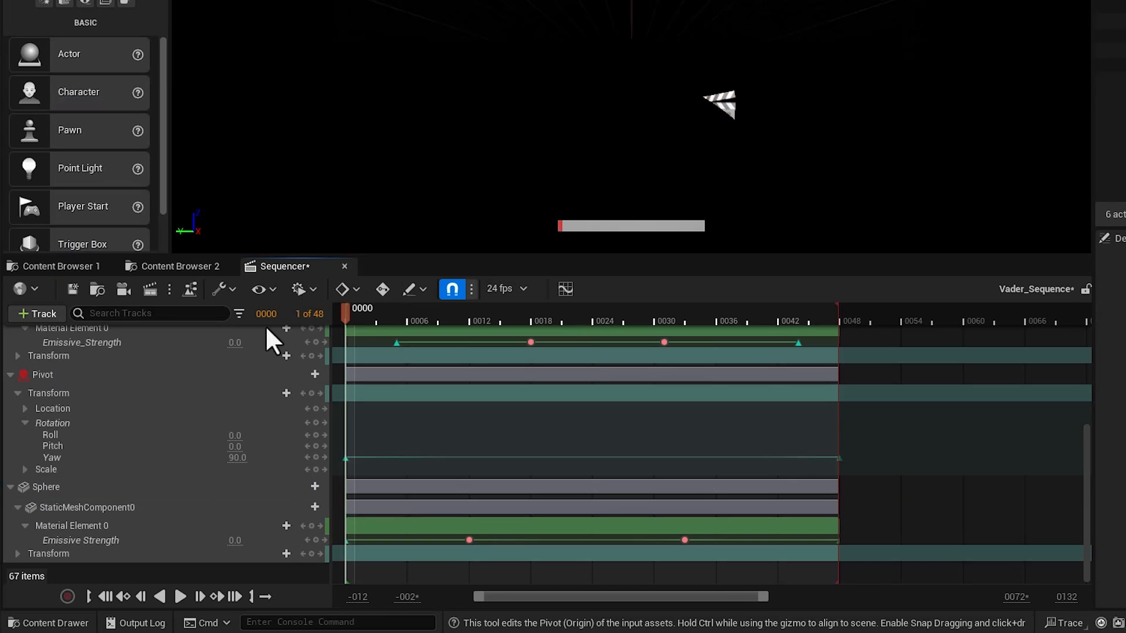
Step: Assign the level's Pivot and Cylinder actors to the matching unbound tracks in Vader_Sequence
{"action": "left_click", "coordinate": [41, 374]}
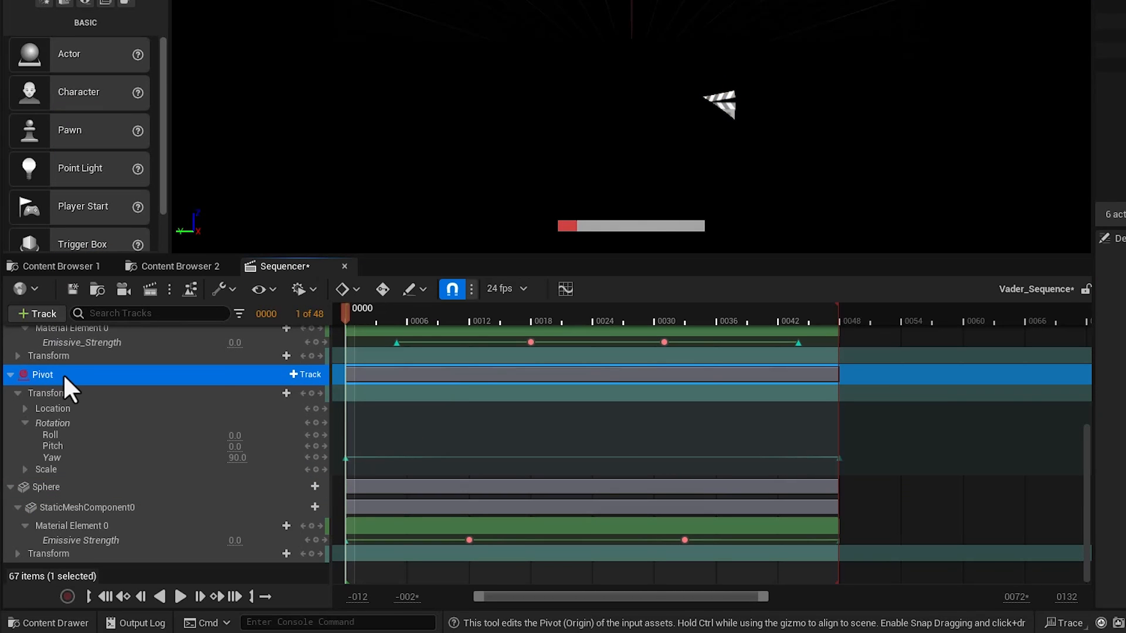
{"action": "right_click", "coordinate": [62, 374]}
{"action": "mouse_move", "coordinate": [95, 389]}
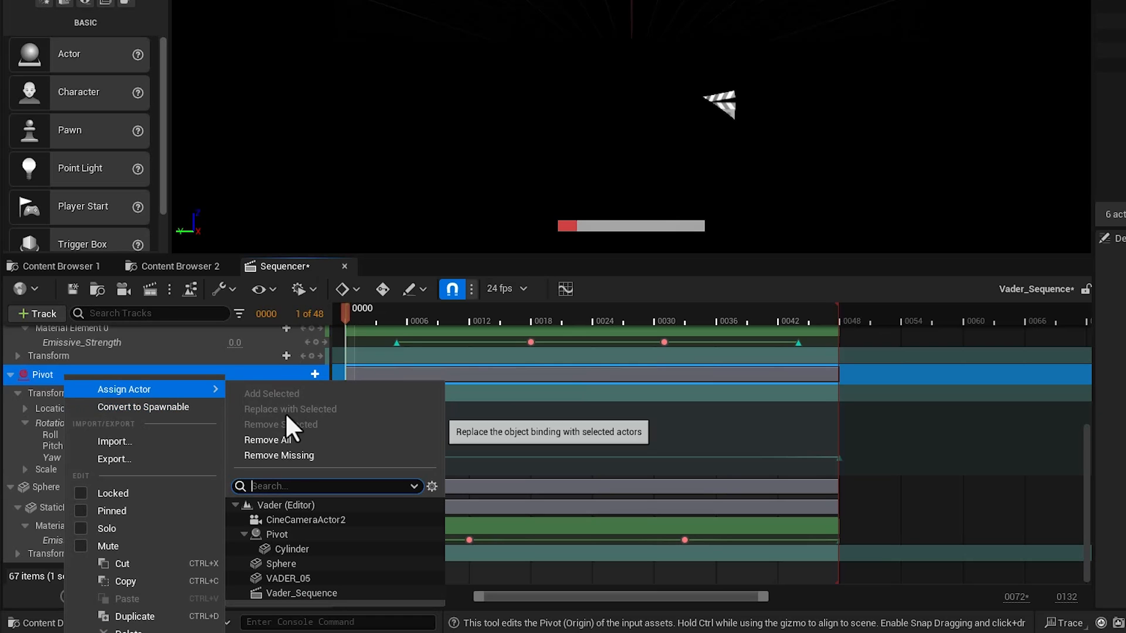
{"action": "left_click", "coordinate": [288, 533]}
{"action": "scroll", "coordinate": [82, 384], "scroll_direction": "up", "scroll_amount": 1}
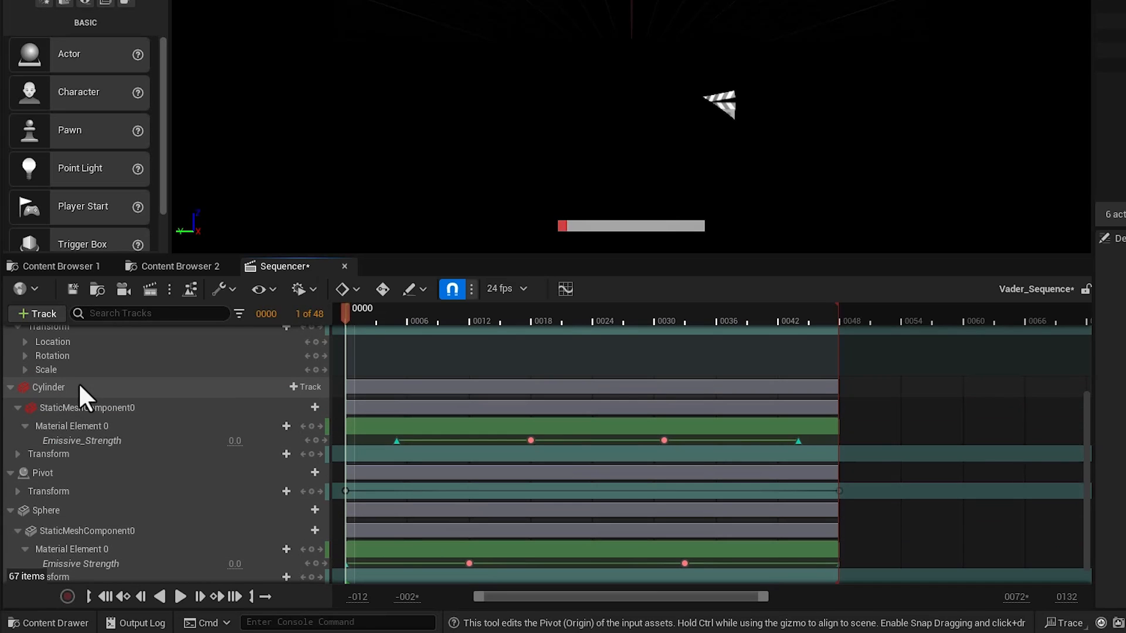
{"action": "right_click", "coordinate": [48, 389]}
{"action": "mouse_move", "coordinate": [103, 408]}
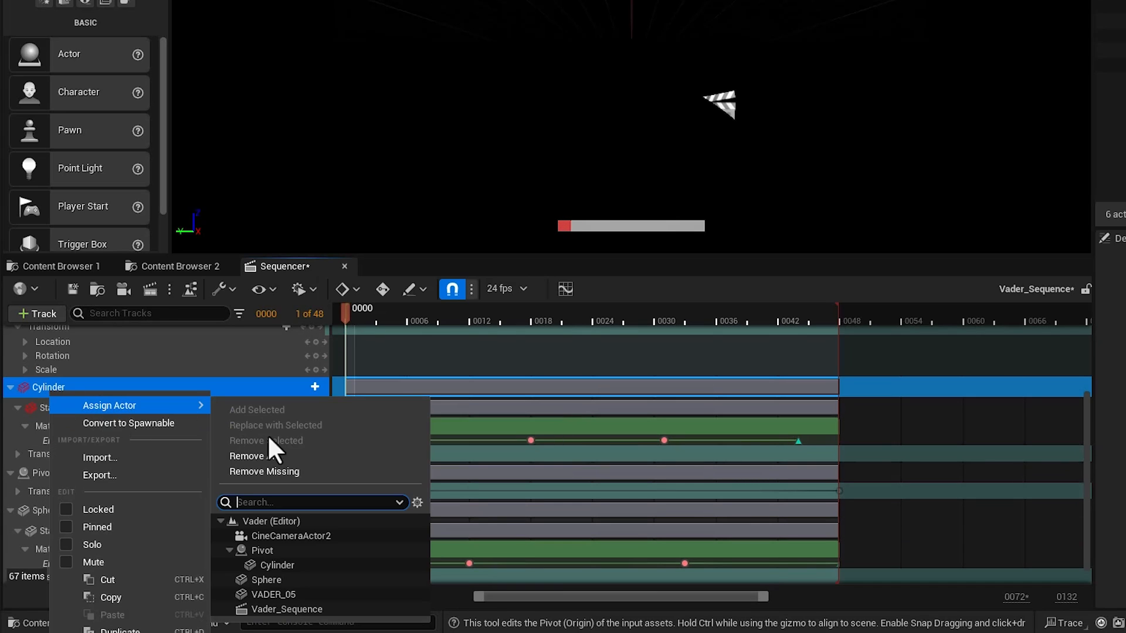
{"action": "left_click", "coordinate": [258, 563]}
Step: Assign the level's CineCameraActor2 to its track and set the Camera Cuts section's camera to CineCameraActor2
{"action": "scroll", "coordinate": [92, 452], "scroll_direction": "up", "scroll_amount": 4}
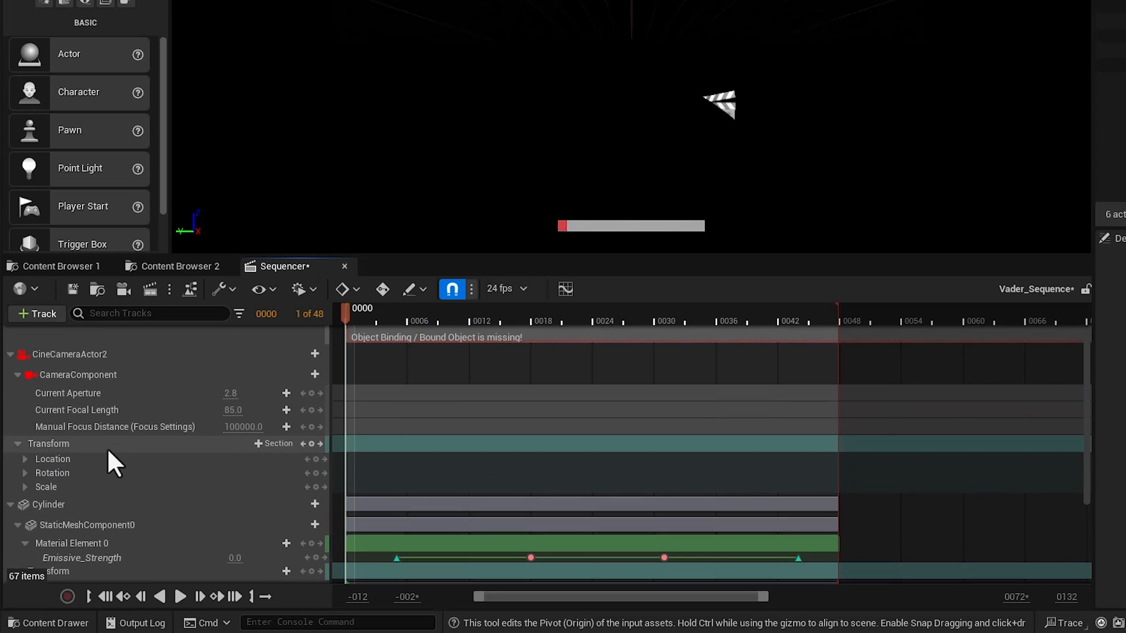
{"action": "scroll", "coordinate": [106, 448], "scroll_direction": "up", "scroll_amount": 1}
{"action": "right_click", "coordinate": [86, 402]}
{"action": "mouse_move", "coordinate": [132, 423]}
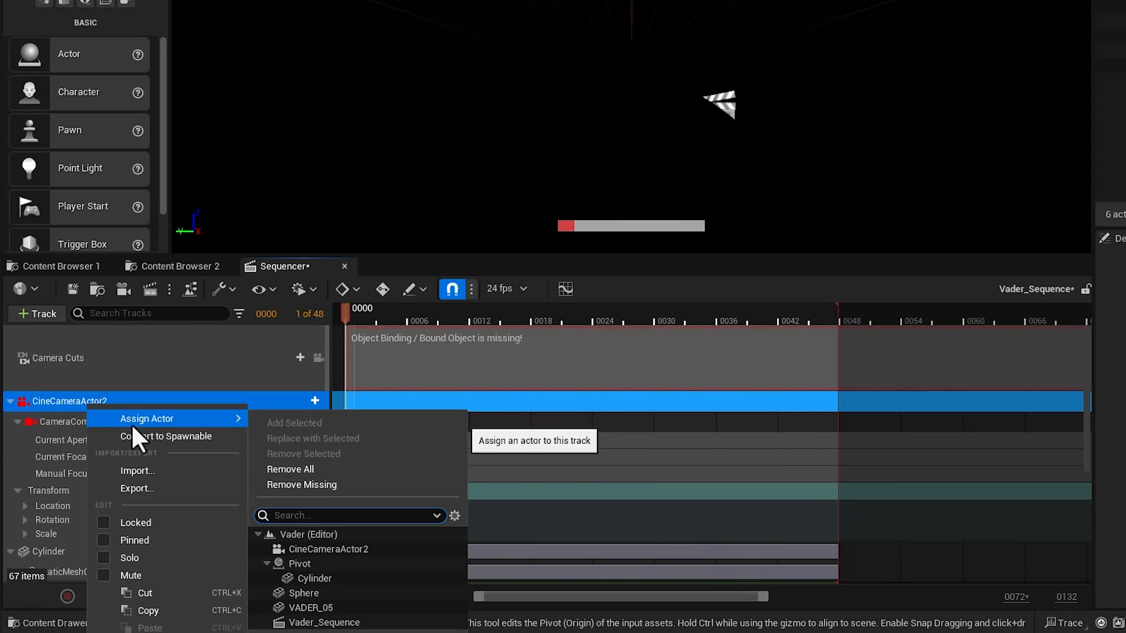
{"action": "left_click", "coordinate": [350, 550]}
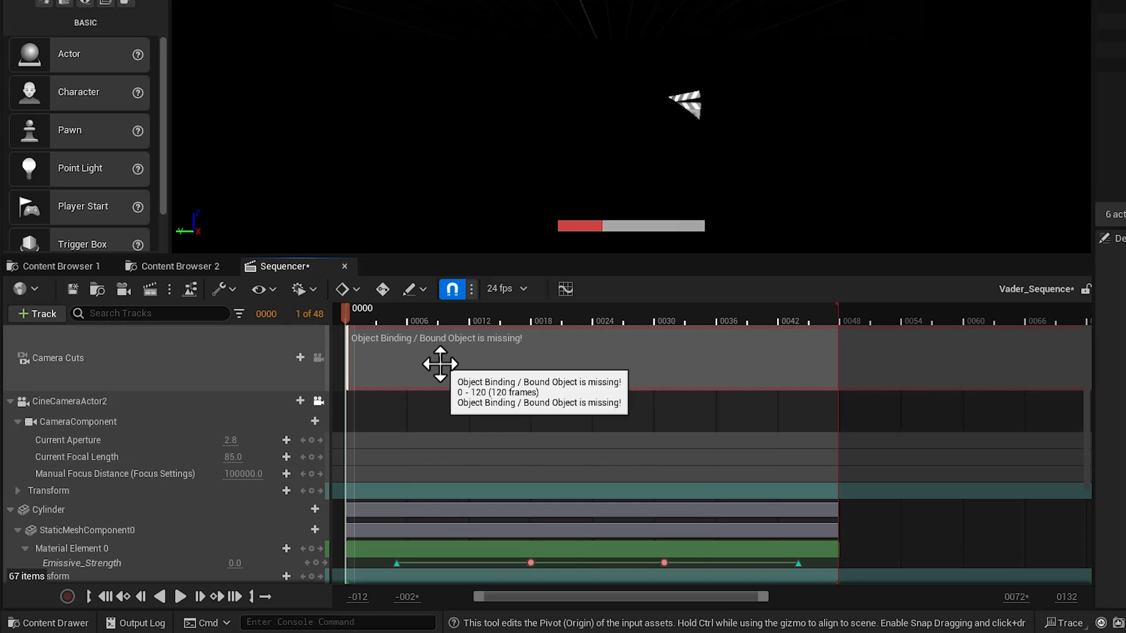
{"action": "right_click", "coordinate": [419, 351]}
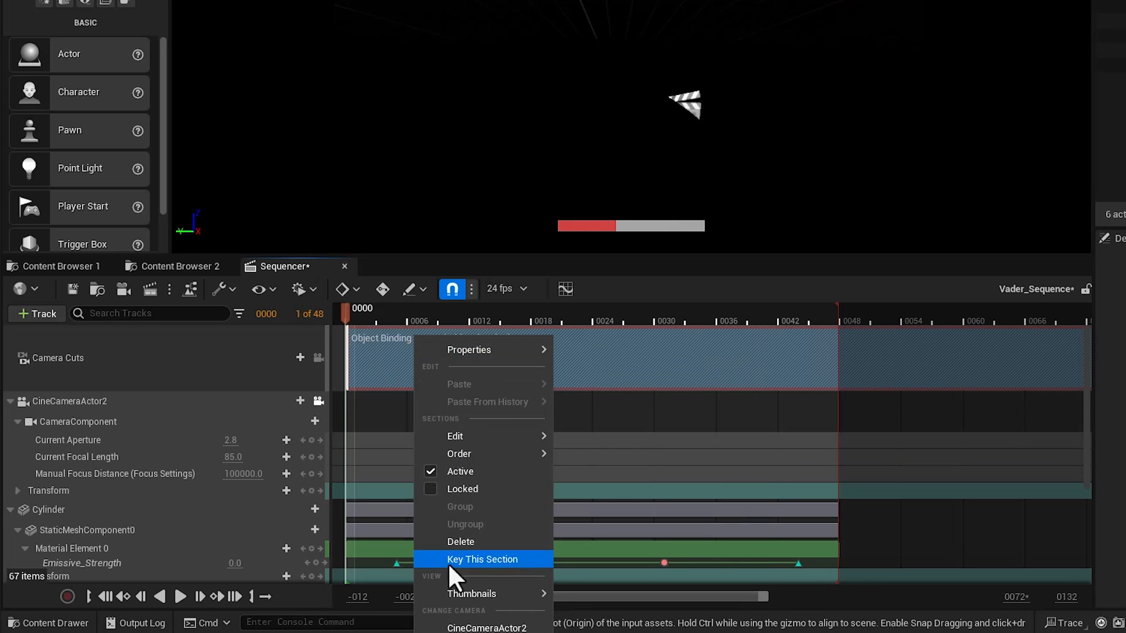
{"action": "left_click", "coordinate": [458, 628]}
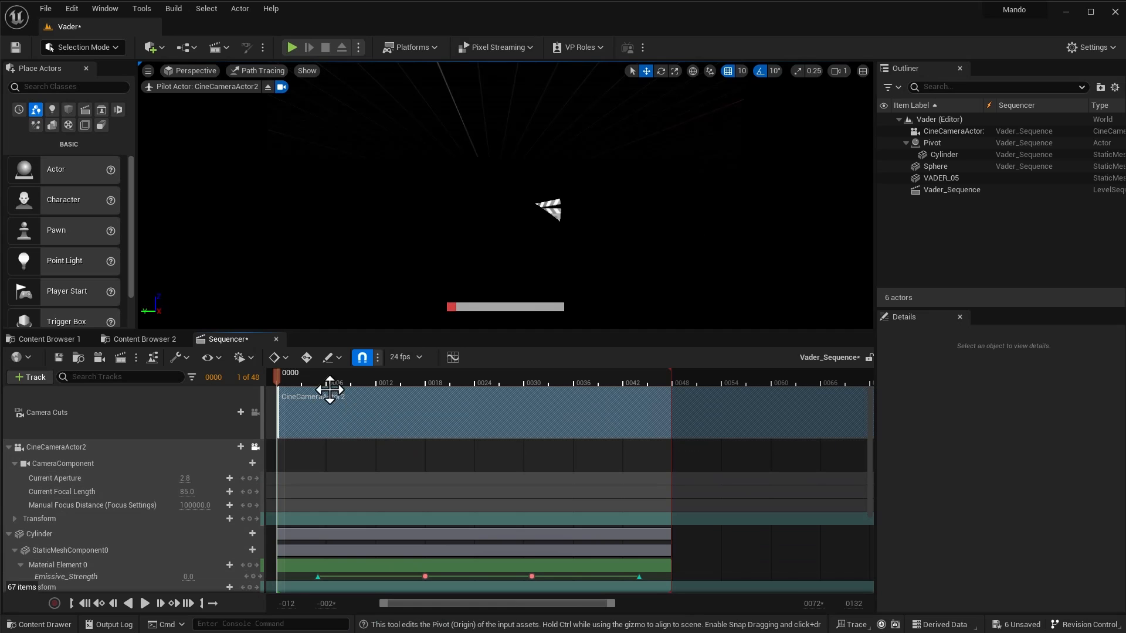
Step: Play Vader_Sequence from the start to preview the lighting animation, then stop playback
{"action": "left_click", "coordinate": [370, 320]}
{"action": "left_click", "coordinate": [280, 383]}
{"action": "key", "text": "space"}
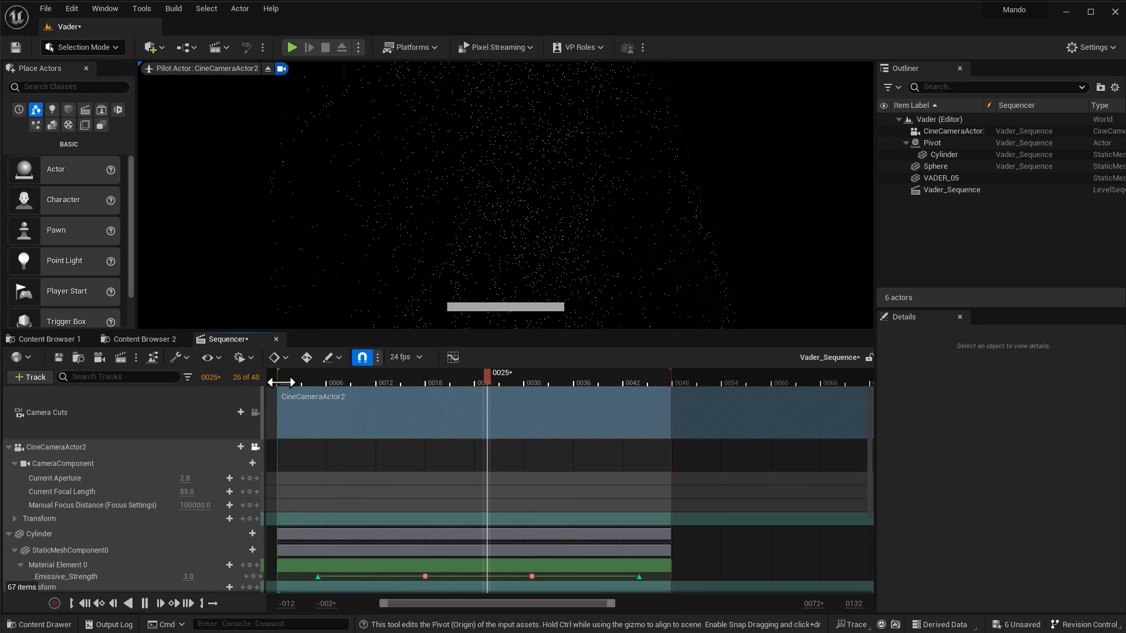
{"action": "key", "text": "space"}
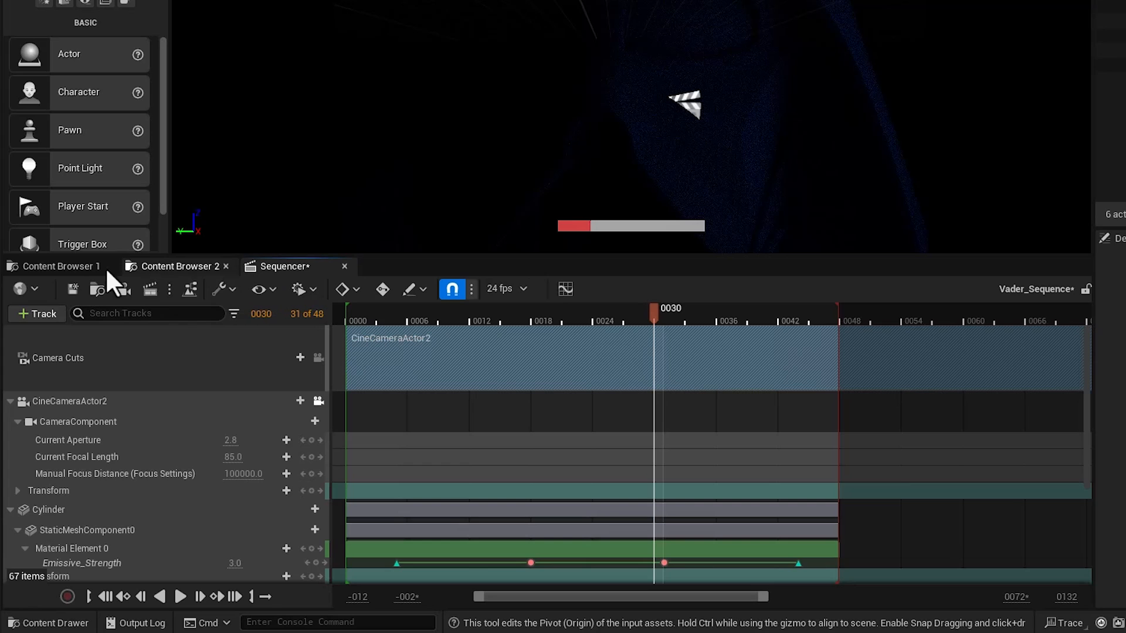
Step: Apply the Metal_Inst material from the Materials folder to the VADER_05 helmet and scrub the sequence to preview the reflections
{"action": "left_click", "coordinate": [162, 270]}
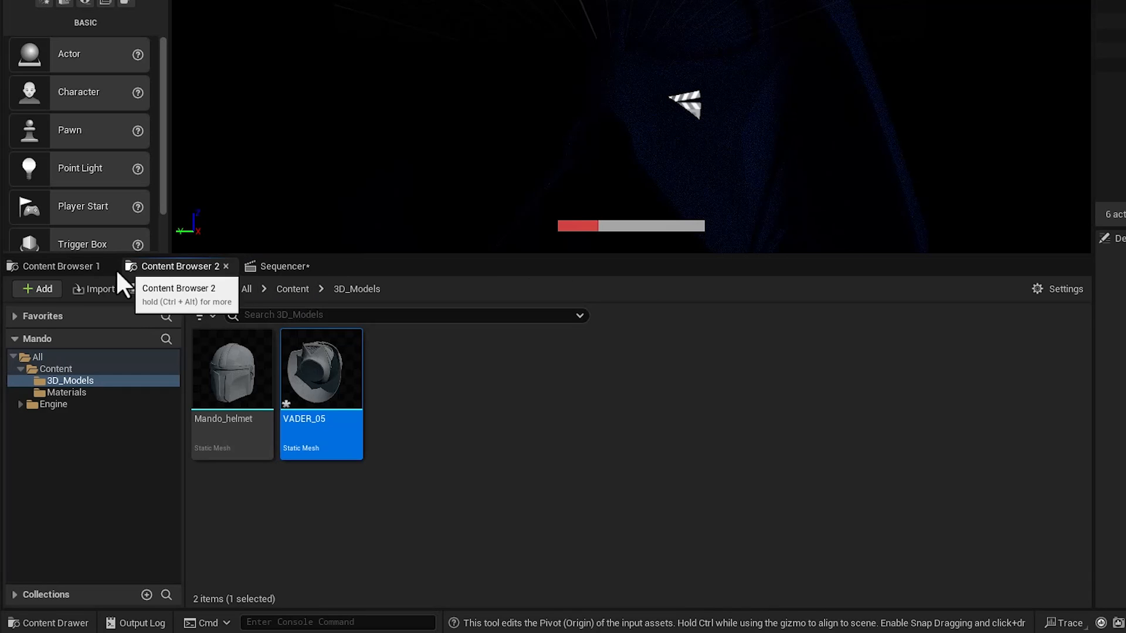
{"action": "left_click", "coordinate": [65, 393]}
{"action": "left_click_drag", "start_coordinate": [671, 395], "coordinate": [750, 133]}
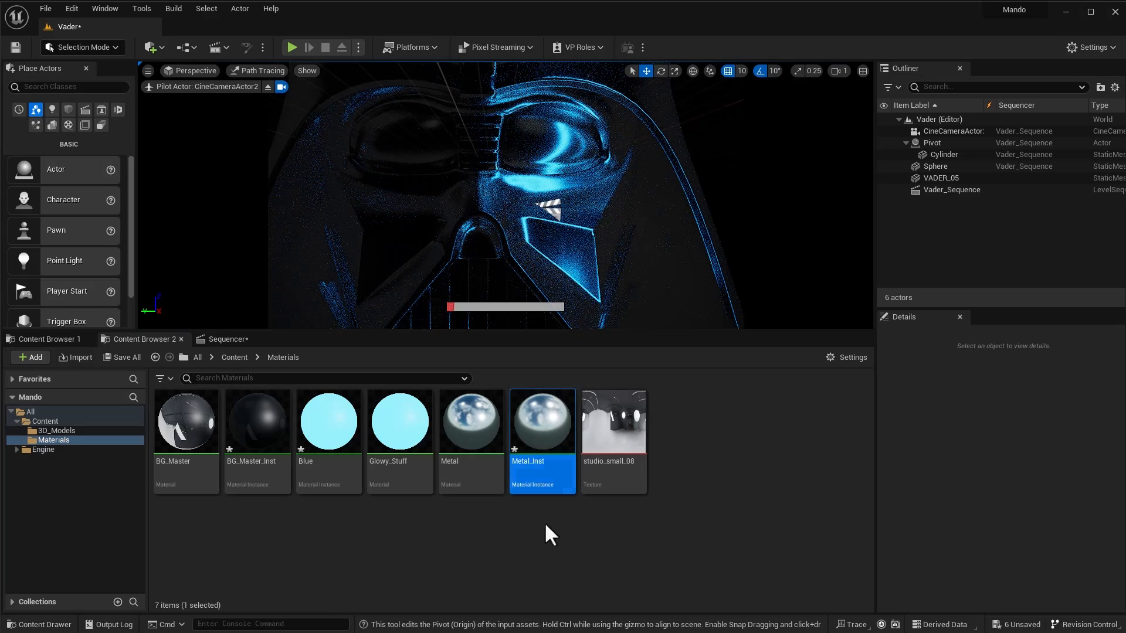
{"action": "left_click", "coordinate": [224, 339]}
{"action": "left_click_drag", "start_coordinate": [528, 379], "coordinate": [346, 403]}
{"action": "left_click_drag", "start_coordinate": [320, 398], "coordinate": [633, 402]}
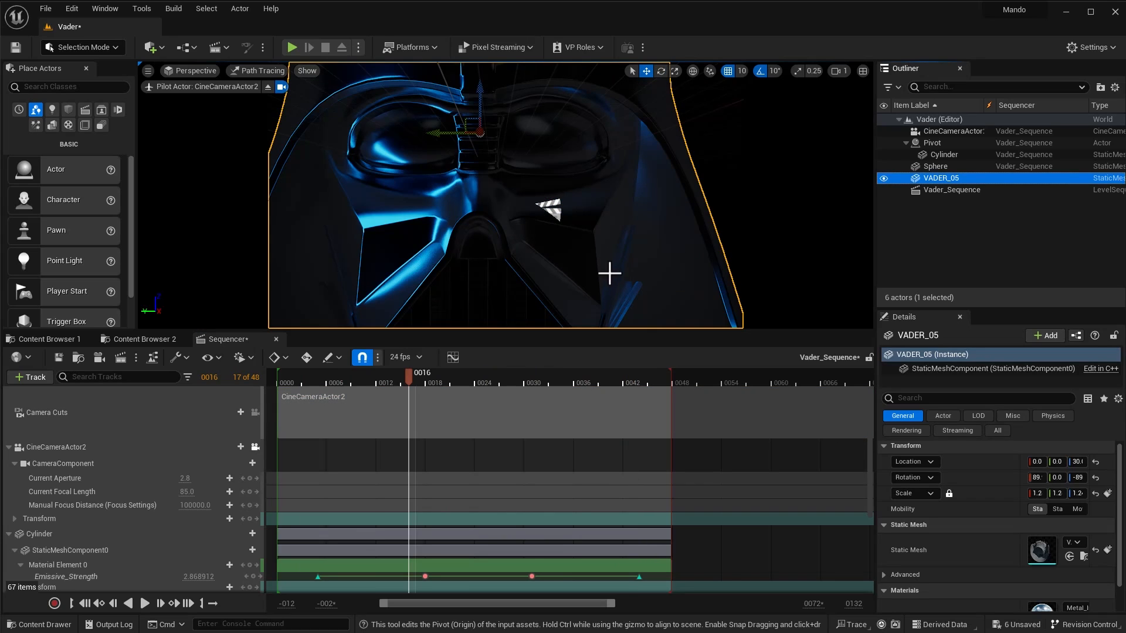
Step: Straighten CineCameraActor2 by setting its yaw to -180, its roll and pitch to 0, and its Y location to 0
{"action": "left_click", "coordinate": [935, 132]}
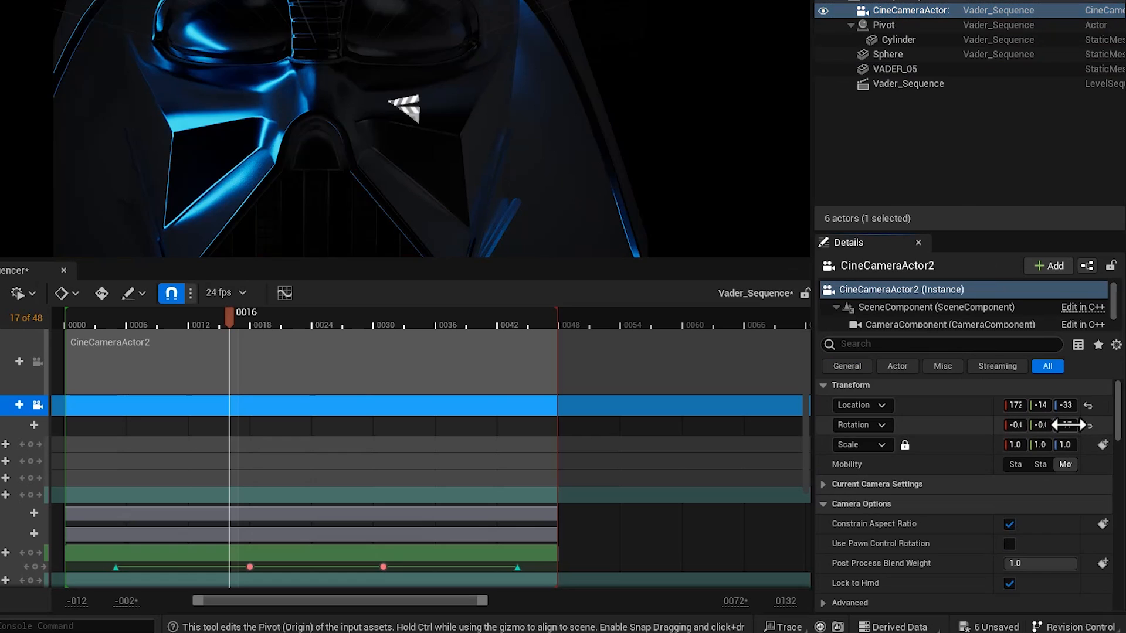
{"action": "left_click", "coordinate": [1078, 463]}
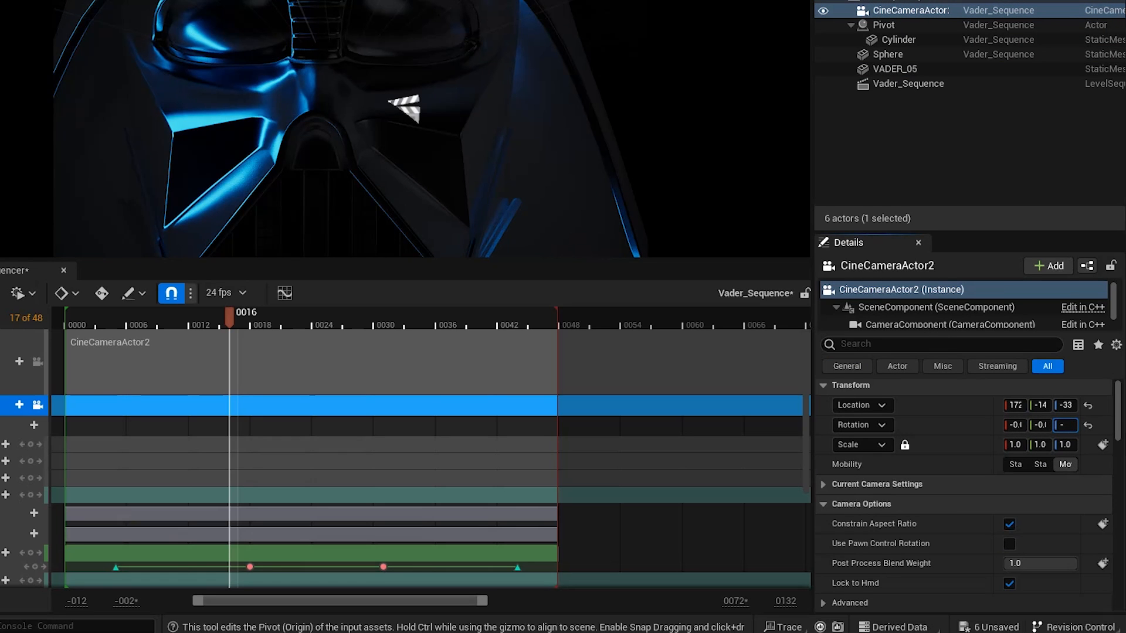
{"action": "type", "text": "180"}
{"action": "key", "text": "Return"}
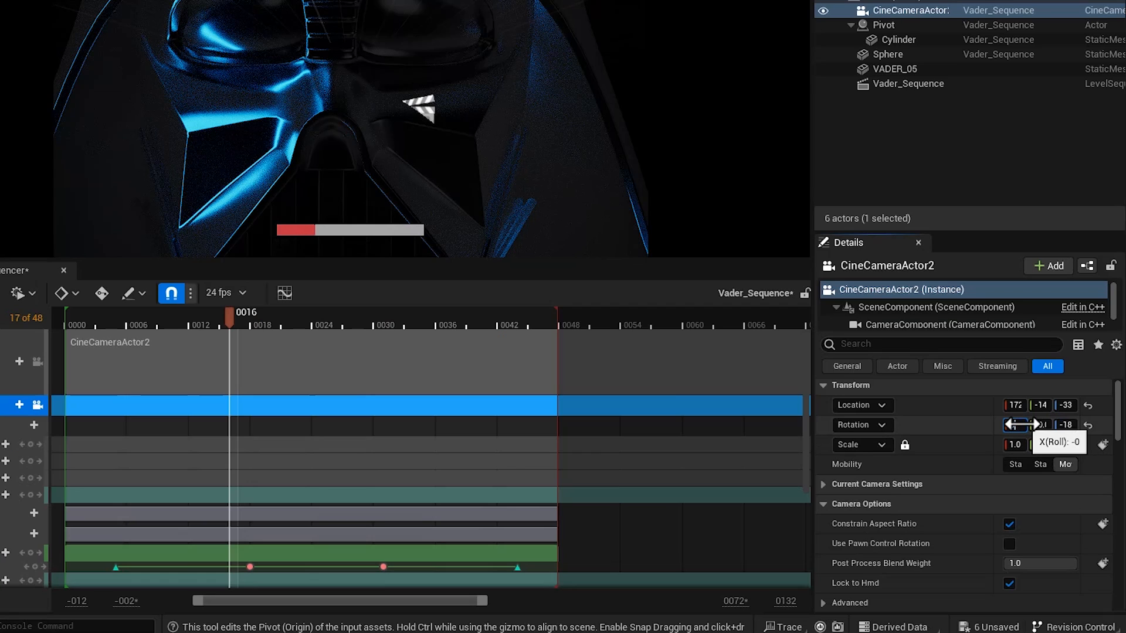
{"action": "left_click", "coordinate": [1019, 424]}
{"action": "type", "text": "0"}
{"action": "key", "text": "Tab"}
{"action": "left_click", "coordinate": [1042, 409]}
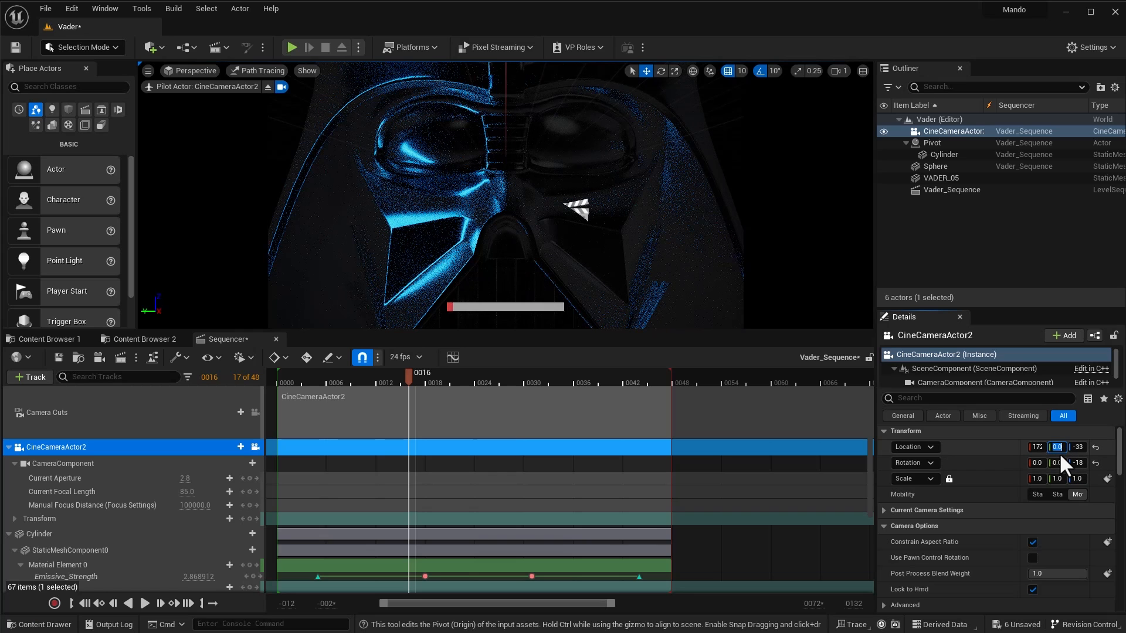
Step: Lock the actor movement of CineCameraActor2
{"action": "left_click", "coordinate": [918, 236]}
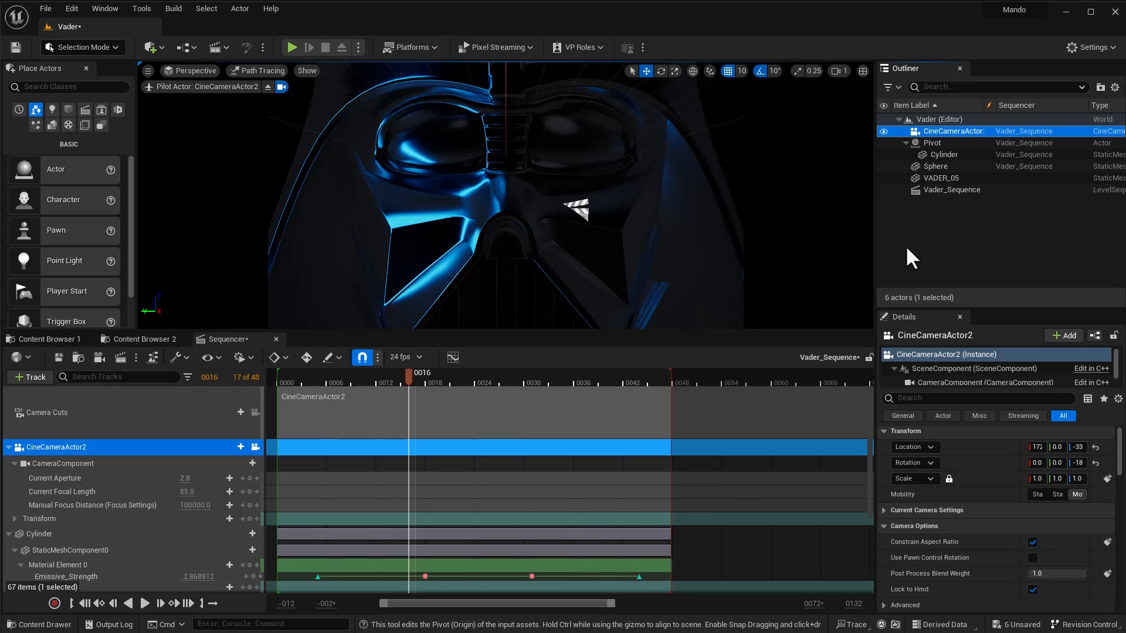
{"action": "right_click", "coordinate": [907, 133]}
{"action": "right_click", "coordinate": [892, 132]}
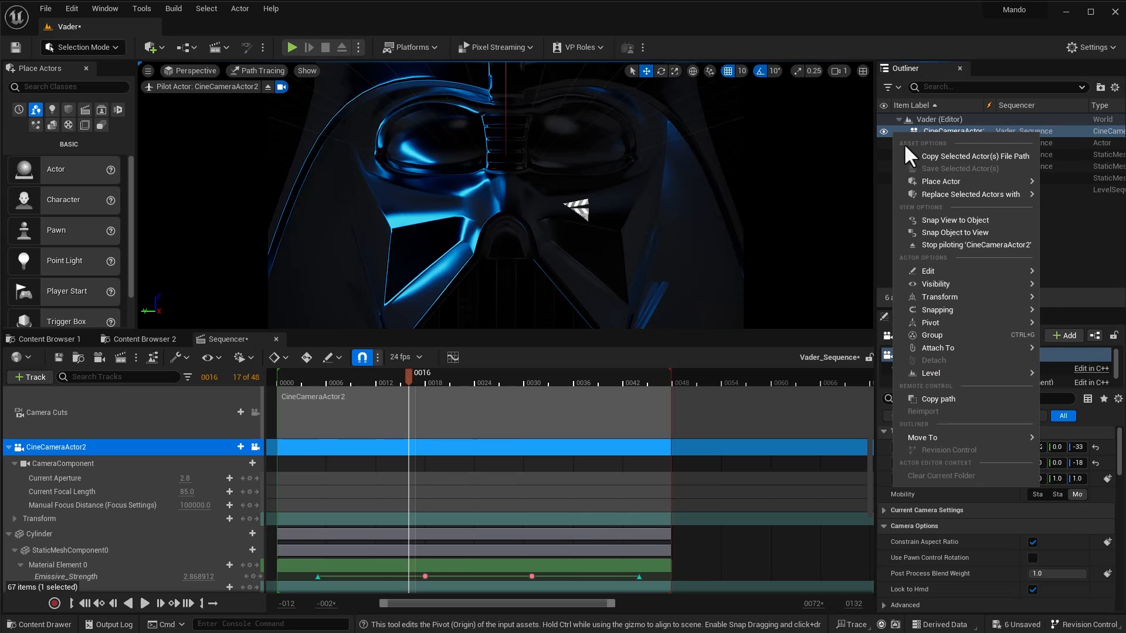
{"action": "mouse_move", "coordinate": [933, 284]}
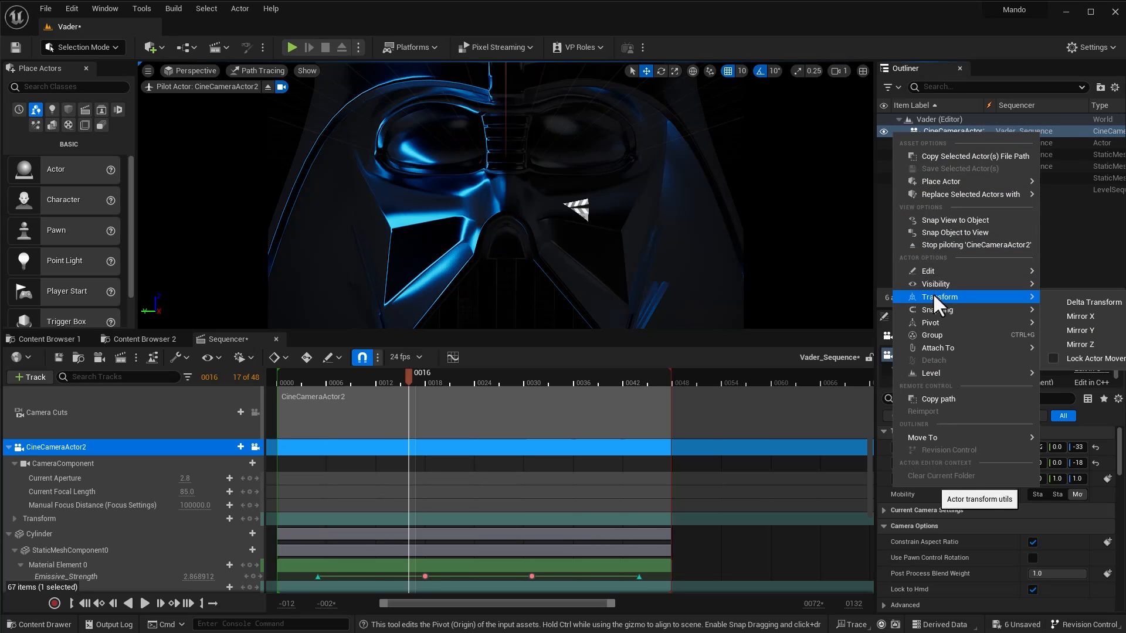
{"action": "left_click", "coordinate": [1076, 358]}
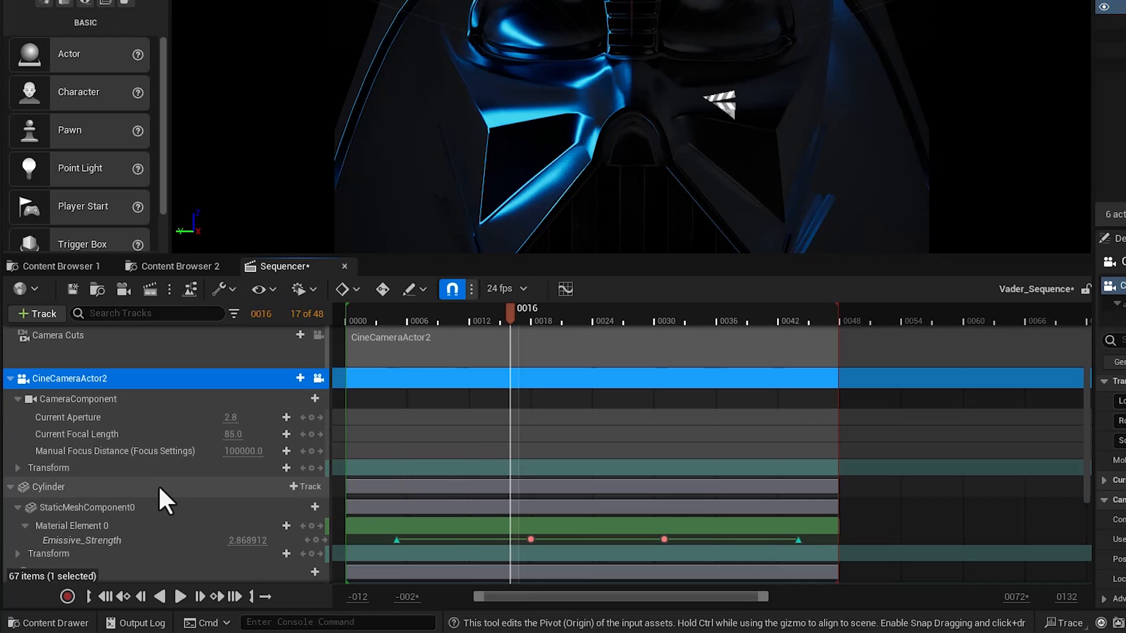
Step: Swap the Pivot's transform keys at frames 0 and 48 to reverse its rotation, then scrub the sequence to check it
{"action": "scroll", "coordinate": [158, 484], "scroll_direction": "down", "scroll_amount": 3}
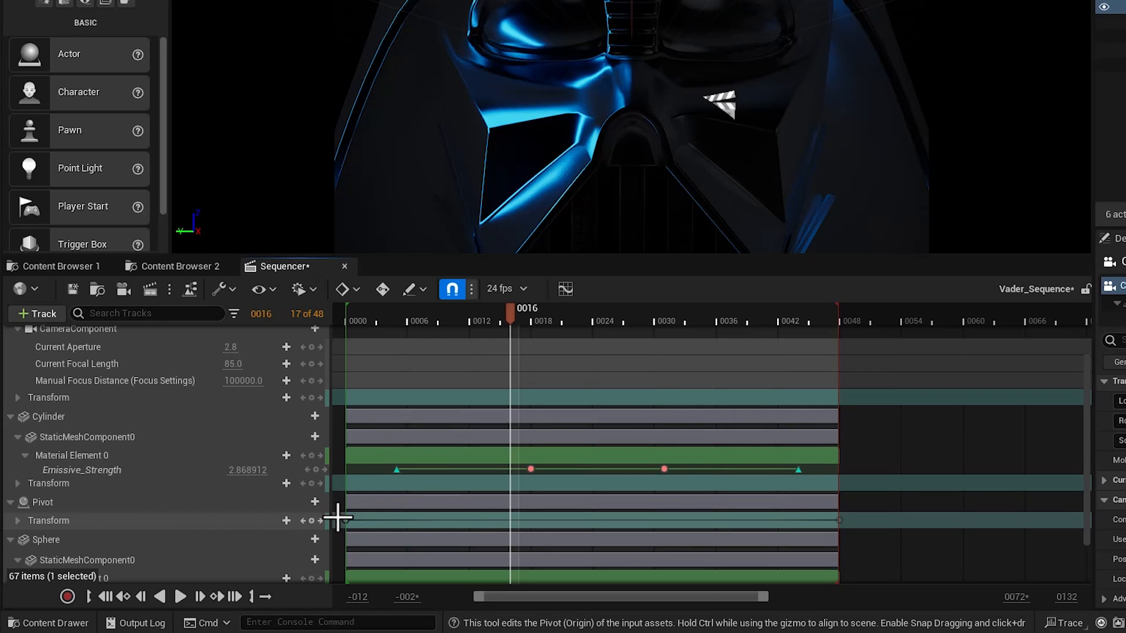
{"action": "left_click_drag", "start_coordinate": [346, 521], "coordinate": [727, 522]}
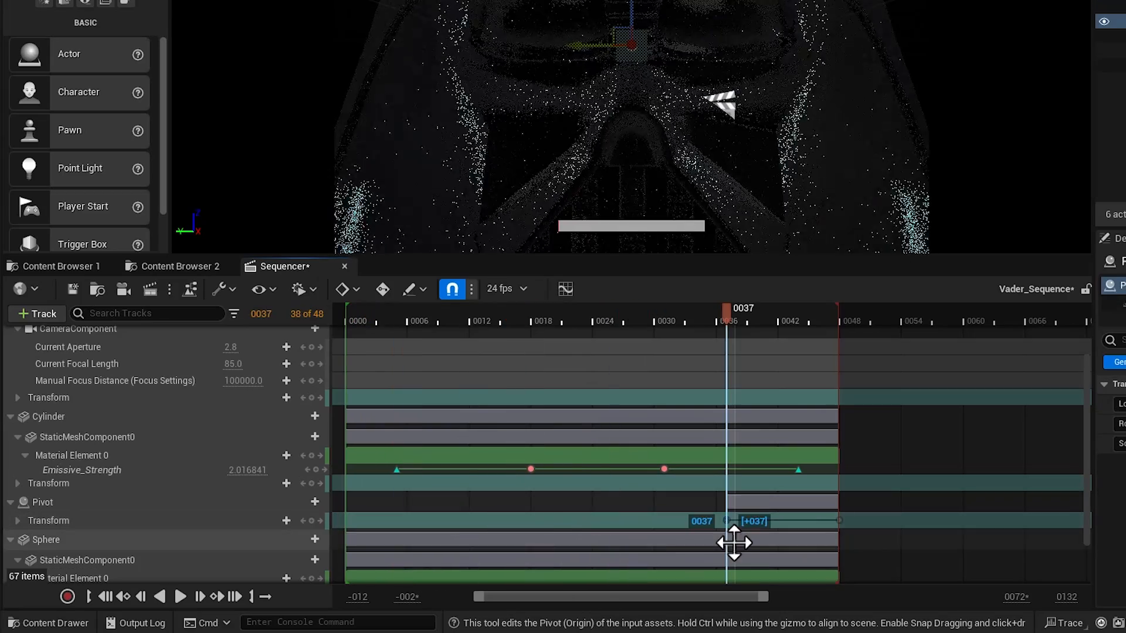
{"action": "left_click_drag", "start_coordinate": [838, 520], "coordinate": [349, 523]}
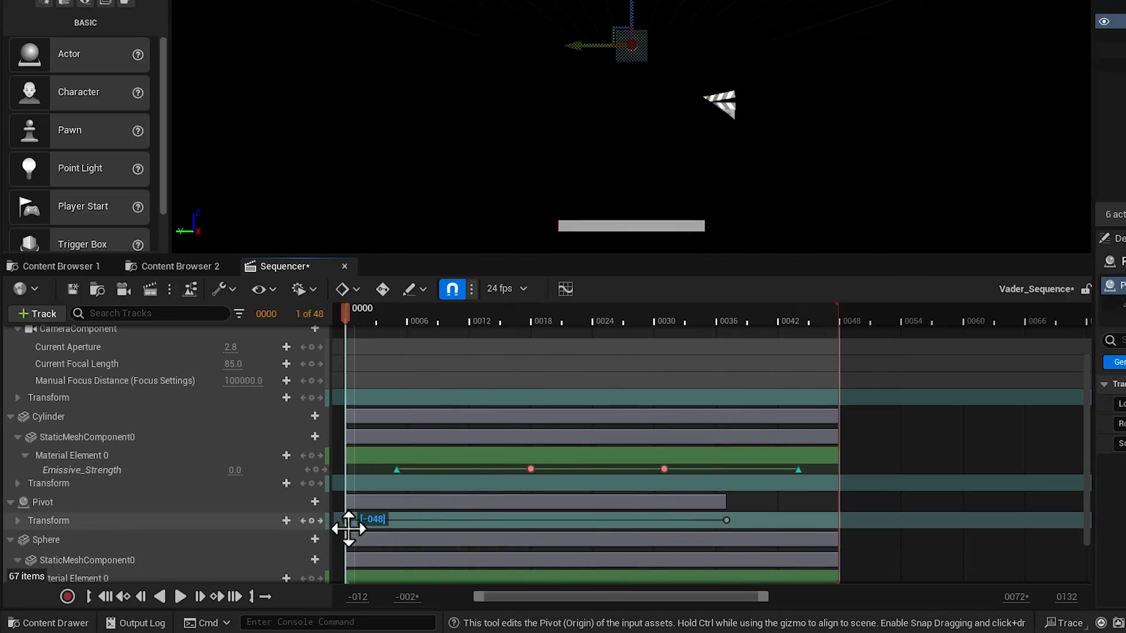
{"action": "left_click_drag", "start_coordinate": [726, 520], "coordinate": [836, 523]}
{"action": "left_click", "coordinate": [414, 320]}
{"action": "left_click_drag", "start_coordinate": [333, 386], "coordinate": [587, 387]}
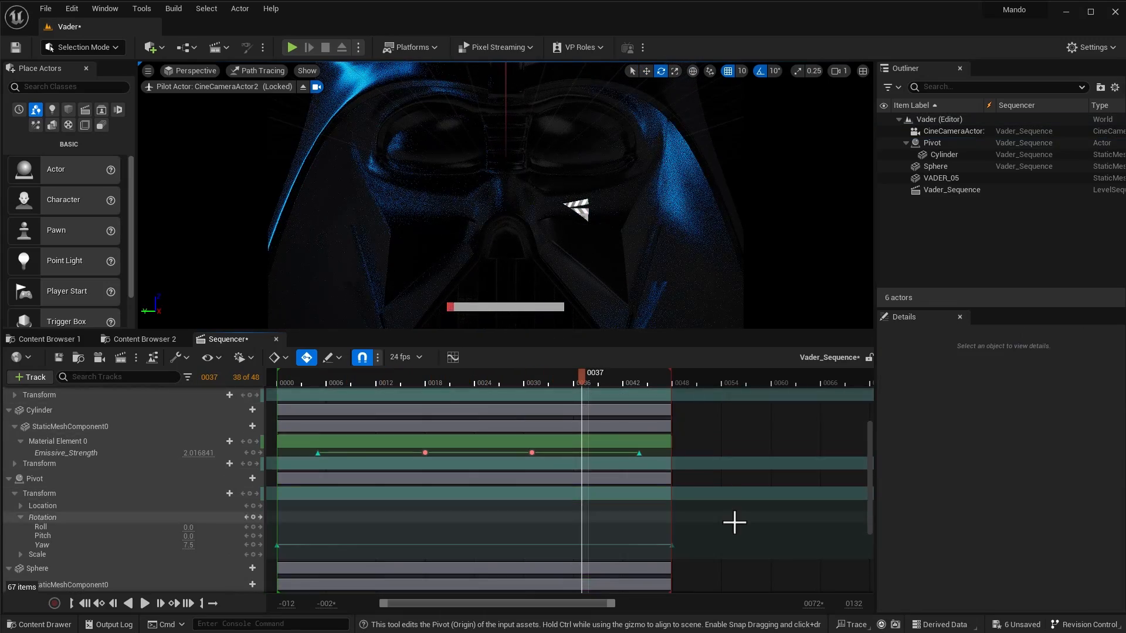
Step: Swap the Sphere's Yaw keys at frames 0 and 48 to reverse its rotation, then play the sequence and save the changes
{"action": "scroll", "coordinate": [734, 522], "scroll_direction": "down", "scroll_amount": 5}
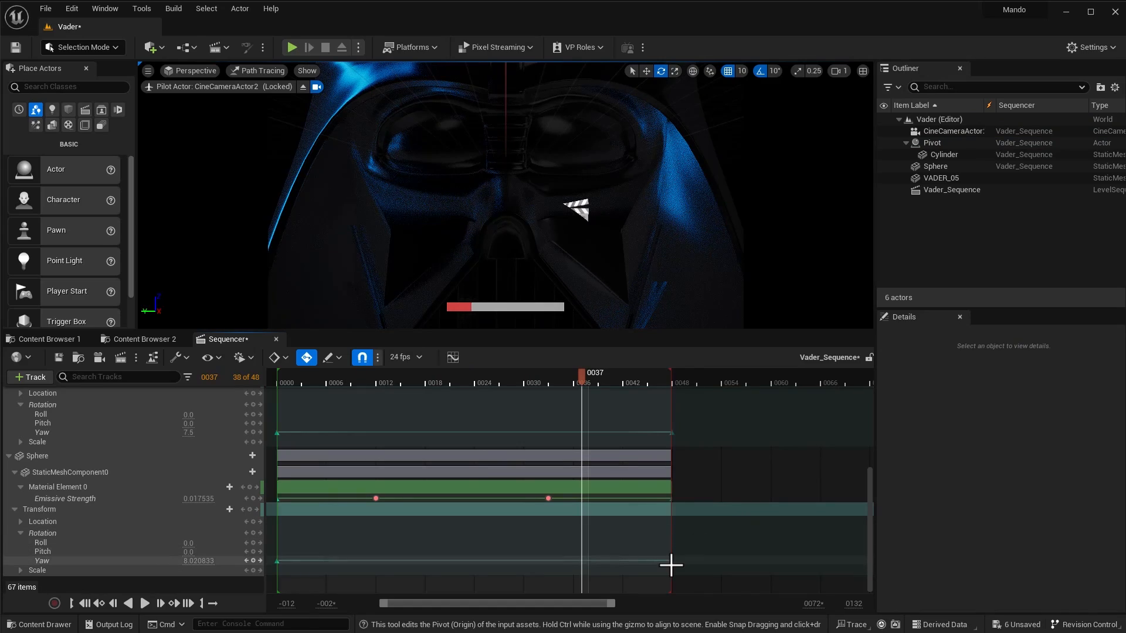
{"action": "left_click_drag", "start_coordinate": [671, 563], "coordinate": [415, 573]}
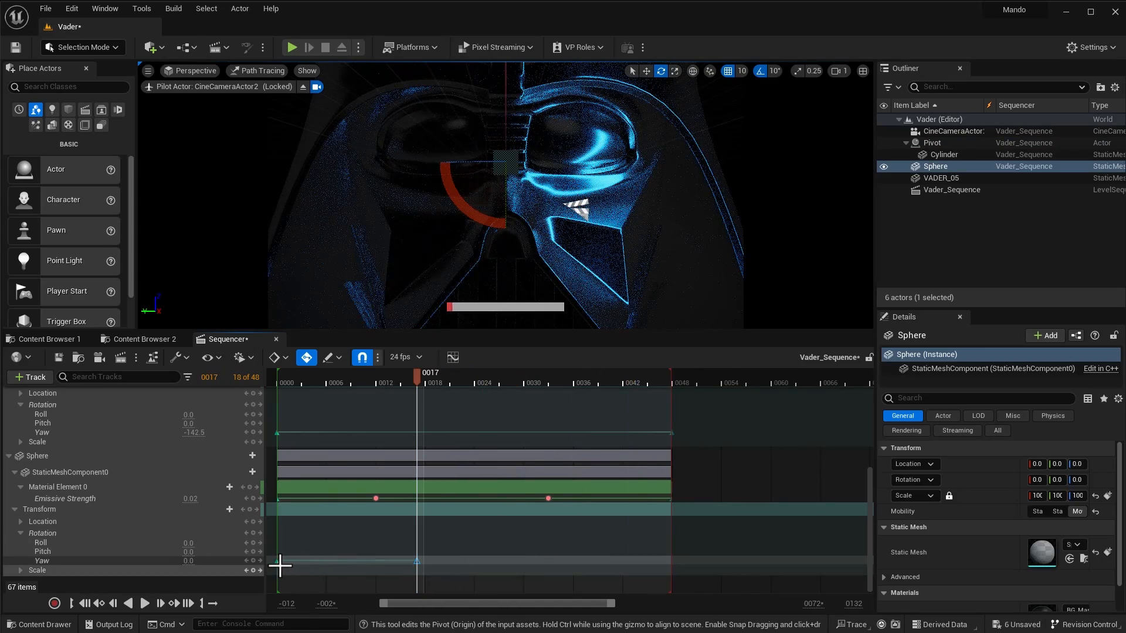
{"action": "left_click_drag", "start_coordinate": [277, 564], "coordinate": [669, 568]}
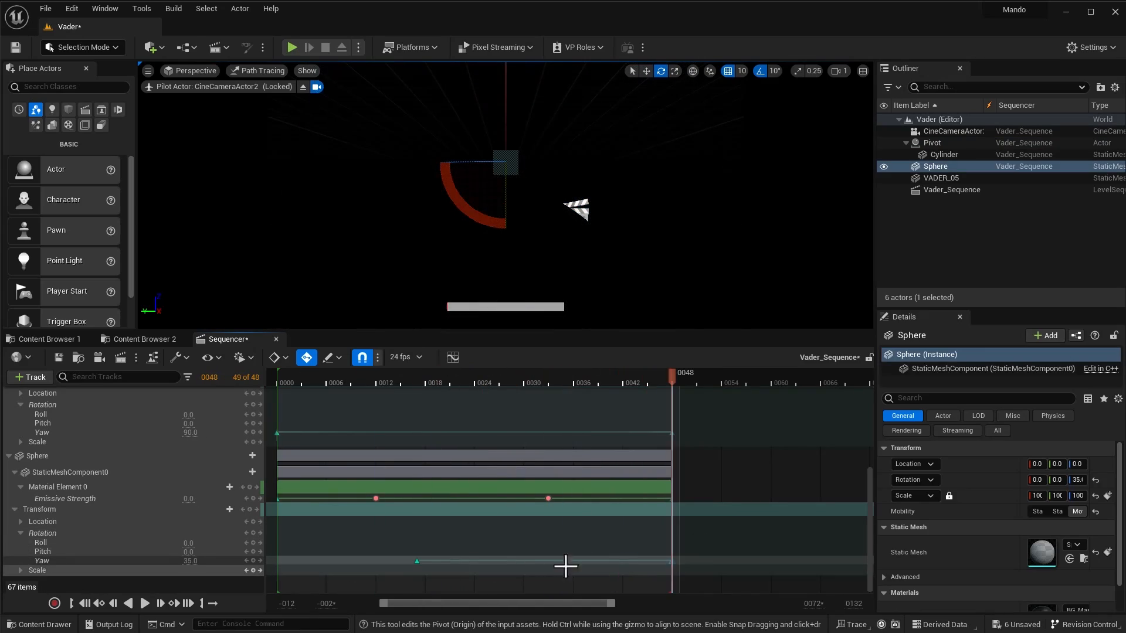
{"action": "left_click_drag", "start_coordinate": [416, 563], "coordinate": [284, 567]}
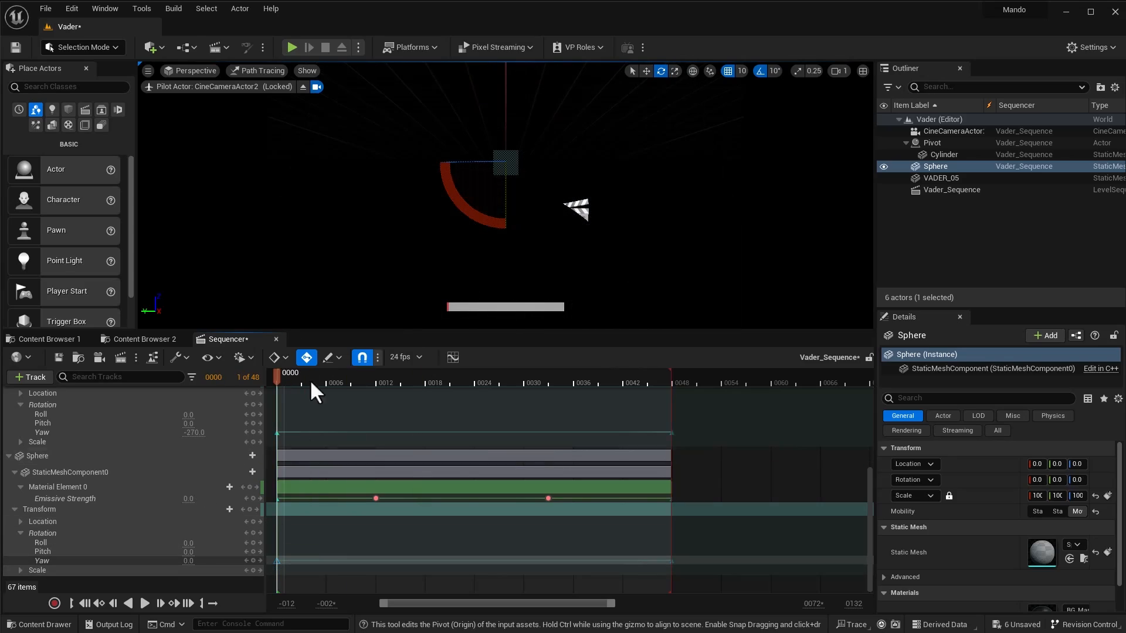
{"action": "key", "text": "space"}
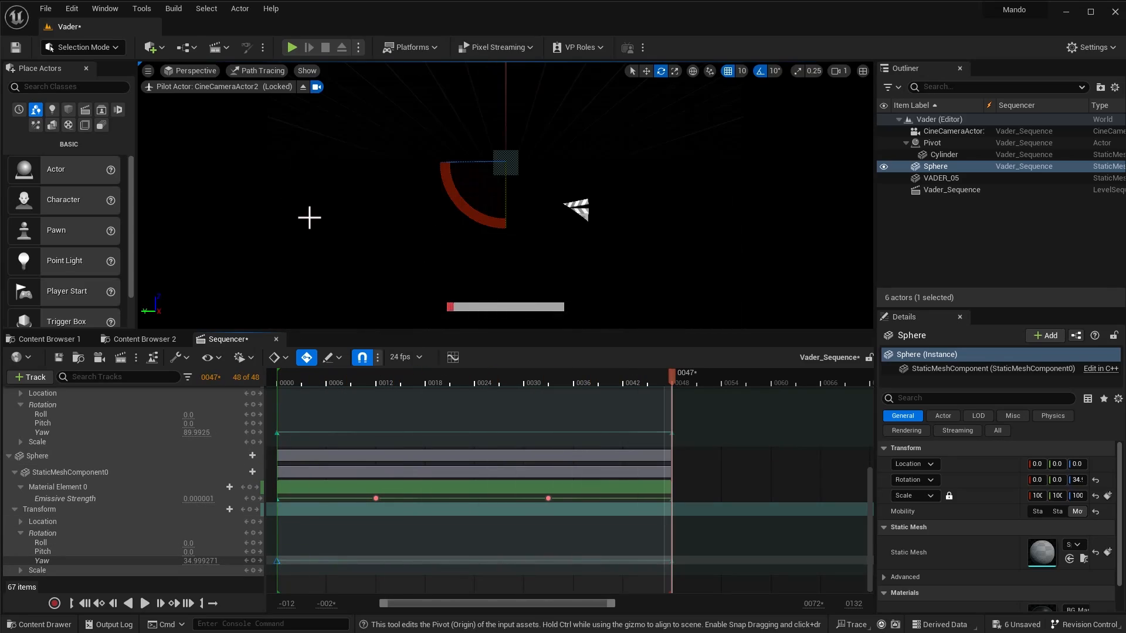
{"action": "key", "text": "ctrl+s"}
{"action": "left_click", "coordinate": [592, 378]}
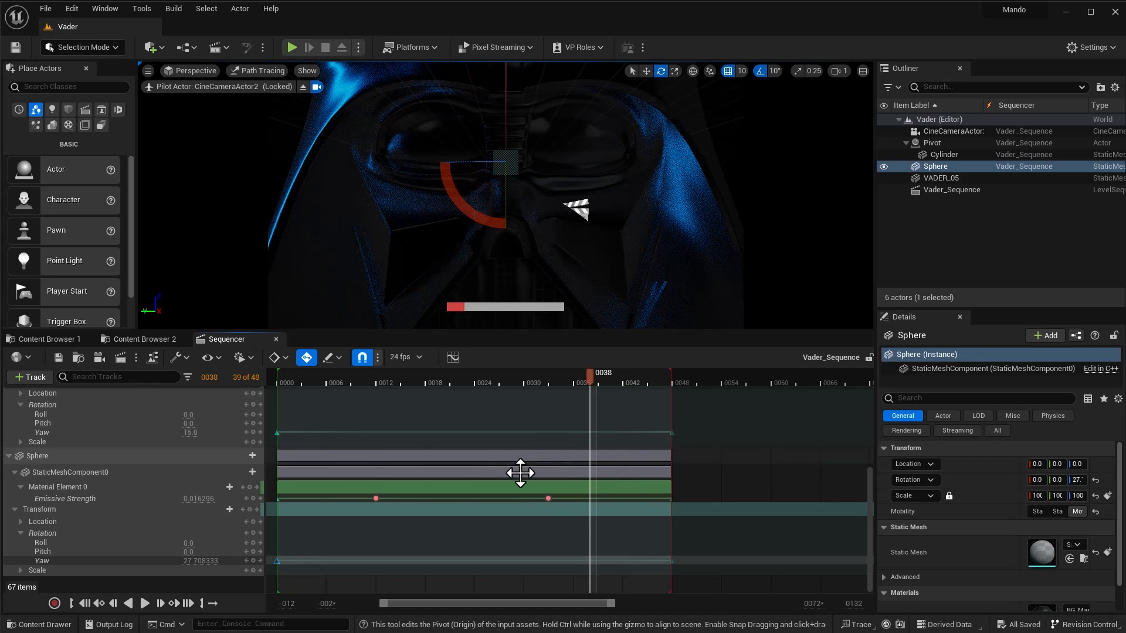
Step: Duplicate the Blue material instance in the Materials folder and open the copy for editing
{"action": "left_click", "coordinate": [146, 338]}
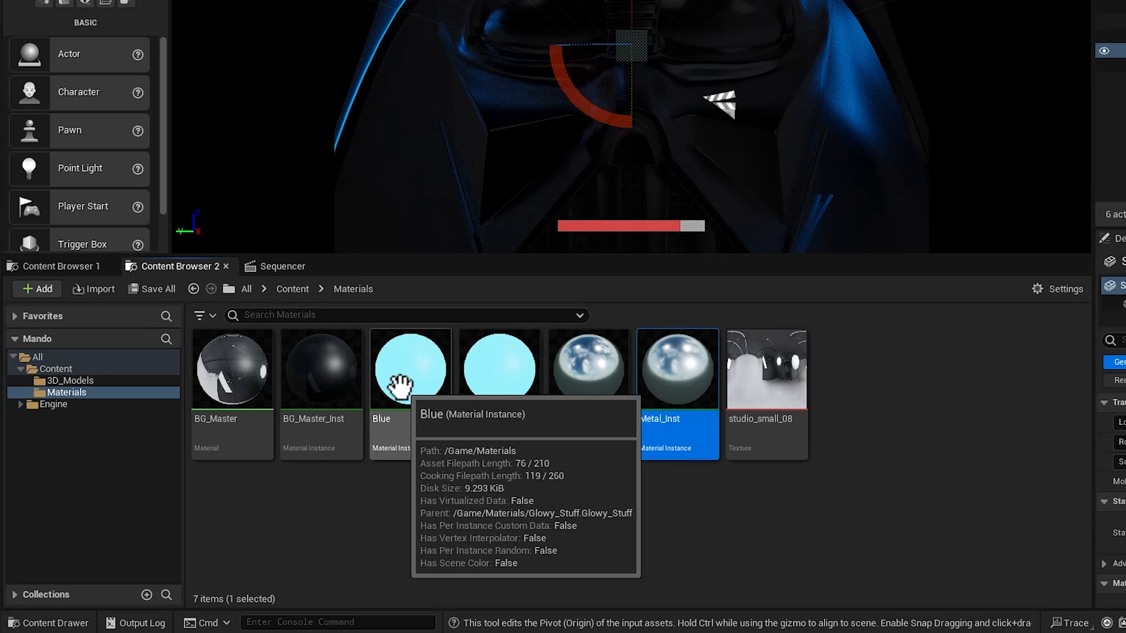
{"action": "left_click_drag", "start_coordinate": [401, 387], "coordinate": [820, 400]}
{"action": "left_click", "coordinate": [857, 444]}
{"action": "double_click", "coordinate": [842, 376]}
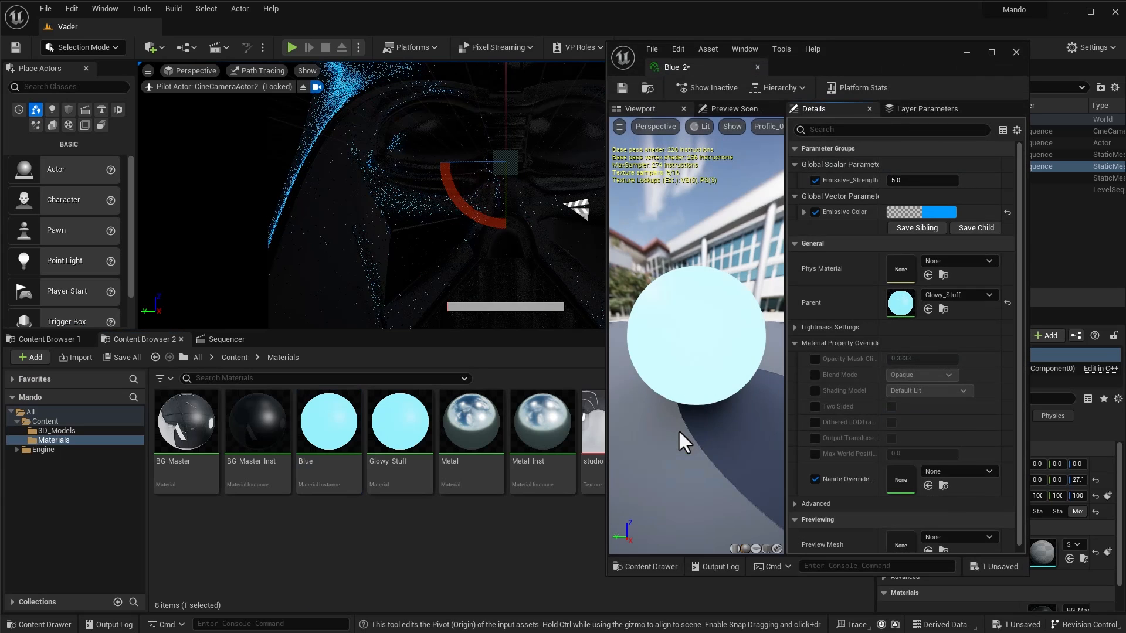
Step: Set the copied instance's Emissive Color to pure red (R 1.0, G 0.0, B 0.0), save it and rename it Red
{"action": "left_click", "coordinate": [939, 210]}
{"action": "left_click_drag", "start_coordinate": [1043, 302], "coordinate": [1093, 312]}
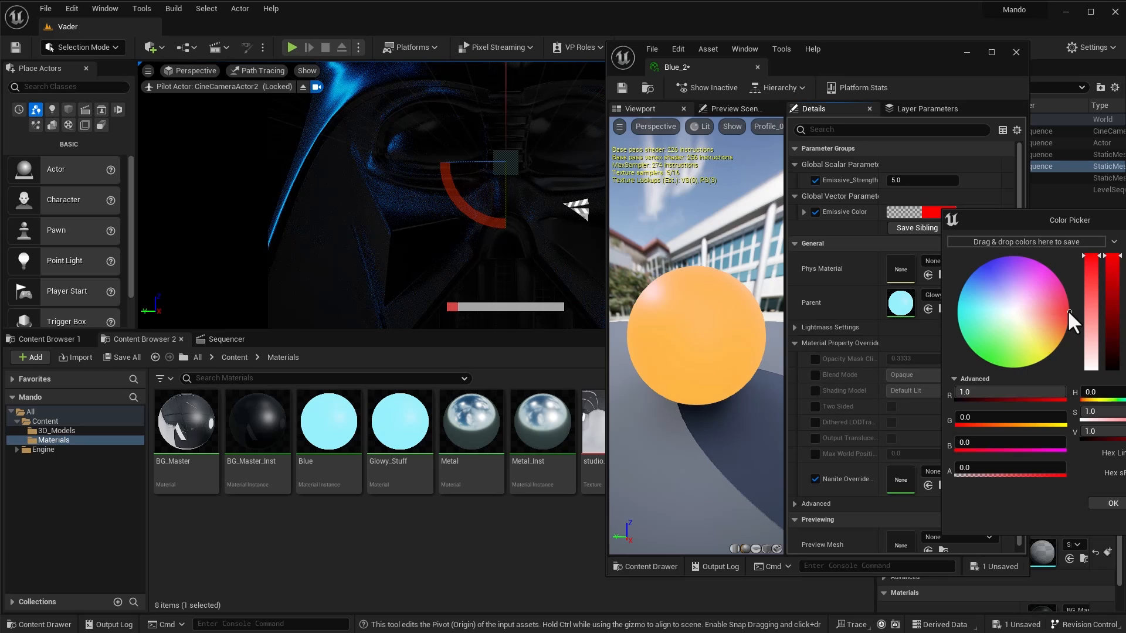
{"action": "left_click", "coordinate": [1100, 501]}
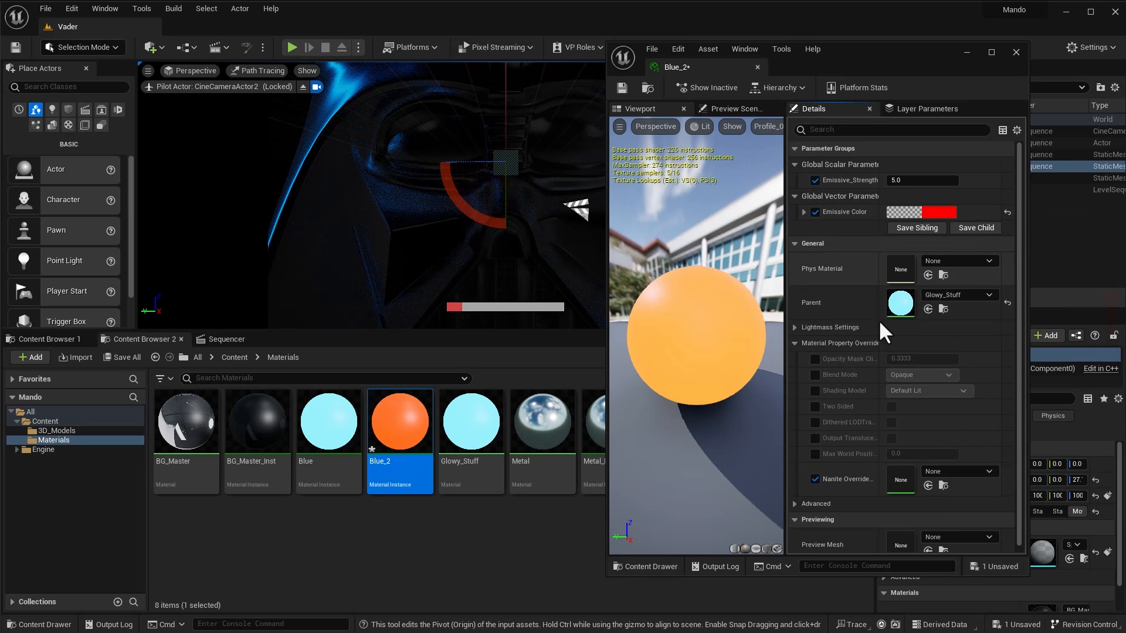
{"action": "left_click", "coordinate": [623, 88]}
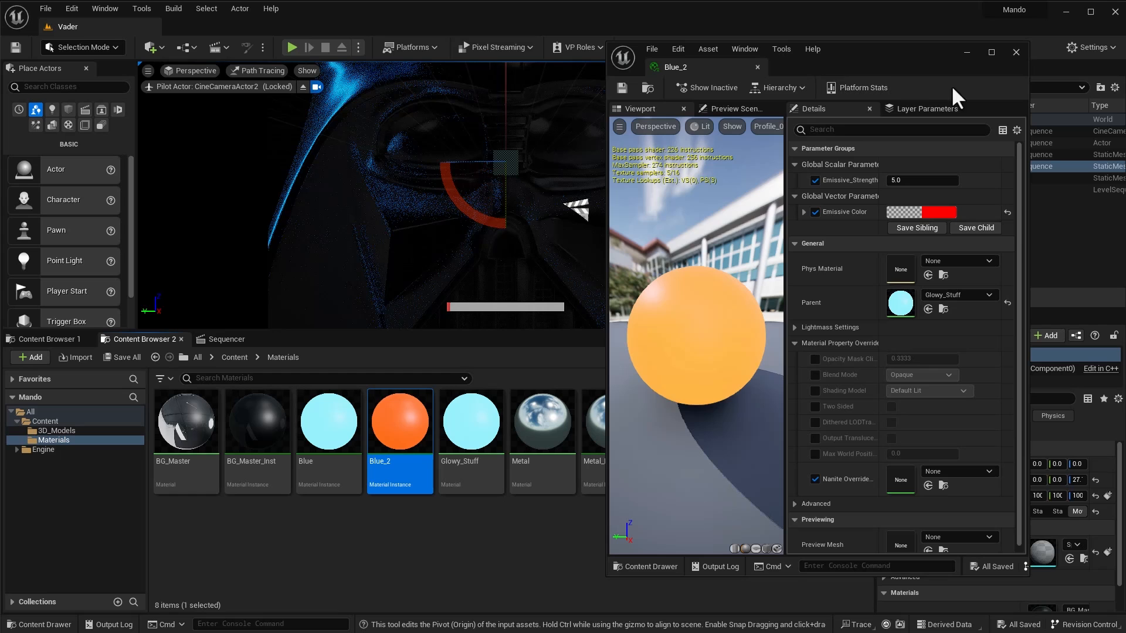
{"action": "left_click", "coordinate": [1017, 52]}
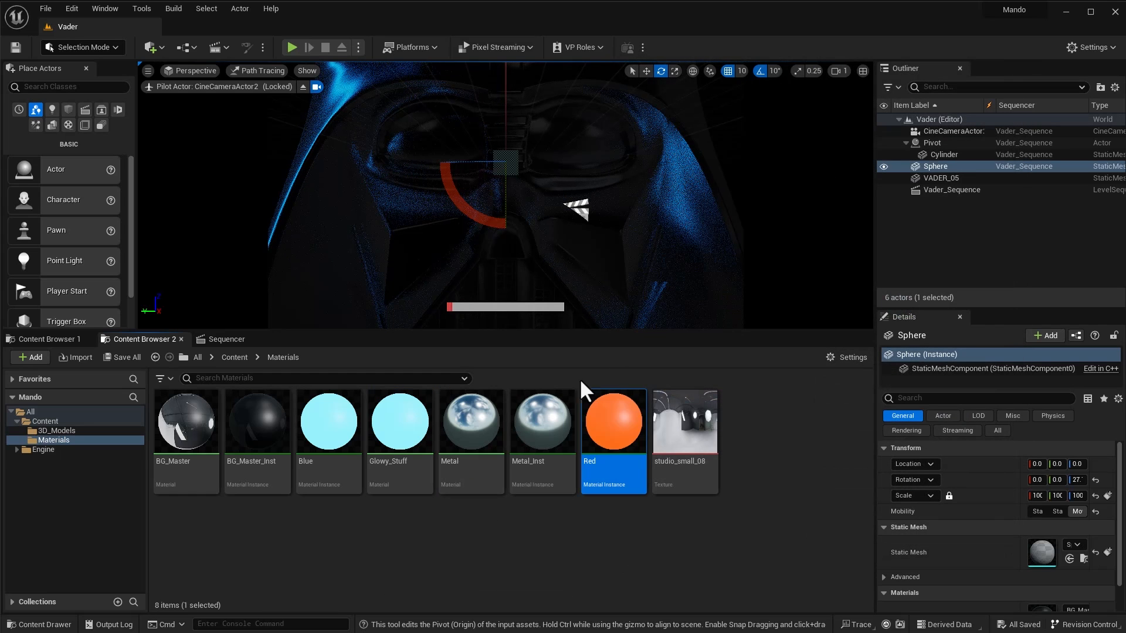
Step: Try to apply the Red material to the Cylinder and scrub the sequence to check the light's colour
{"action": "left_click", "coordinate": [930, 154]}
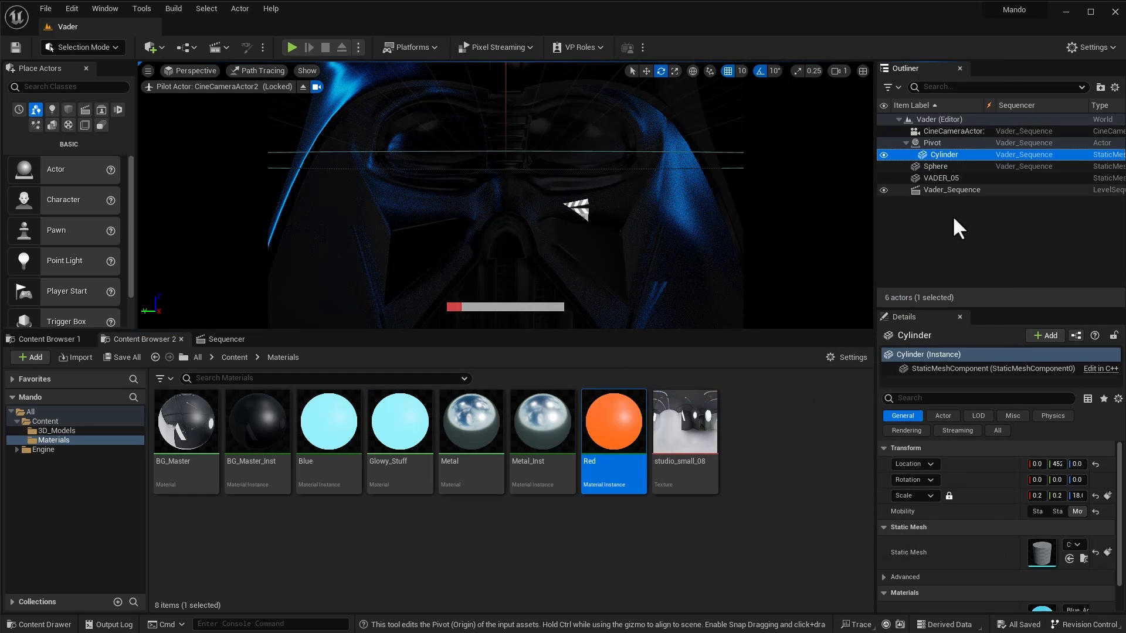
{"action": "scroll", "coordinate": [1032, 530], "scroll_direction": "down", "scroll_amount": 1}
{"action": "scroll", "coordinate": [1031, 519], "scroll_direction": "down", "scroll_amount": 1}
{"action": "left_click_drag", "start_coordinate": [604, 447], "coordinate": [1041, 566]}
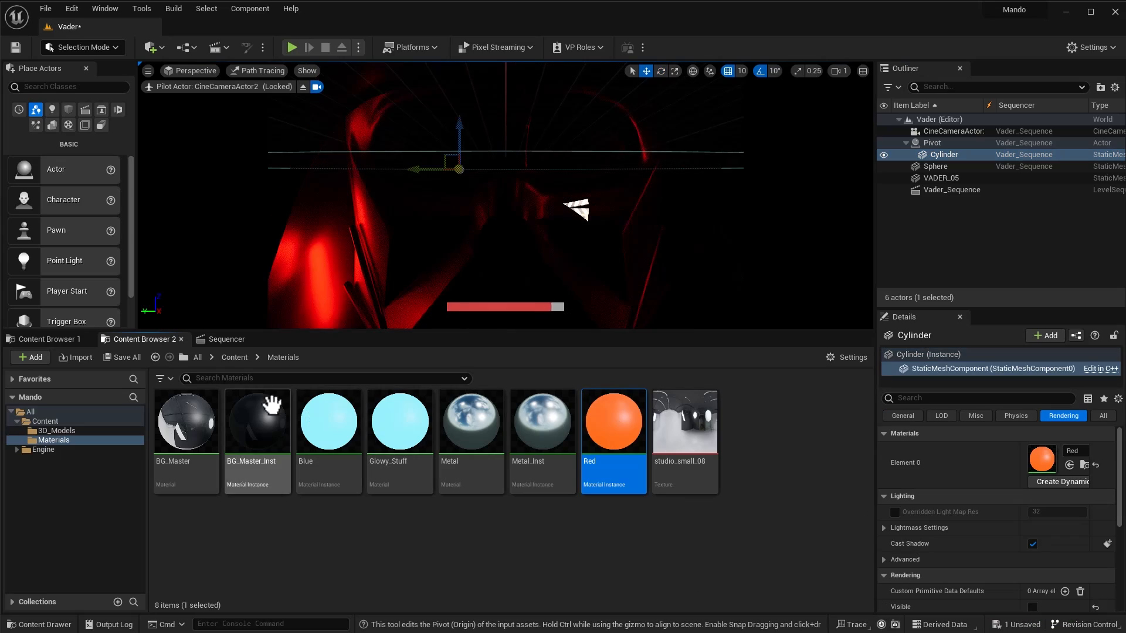
{"action": "left_click", "coordinate": [230, 339]}
{"action": "left_click_drag", "start_coordinate": [658, 379], "coordinate": [396, 444]}
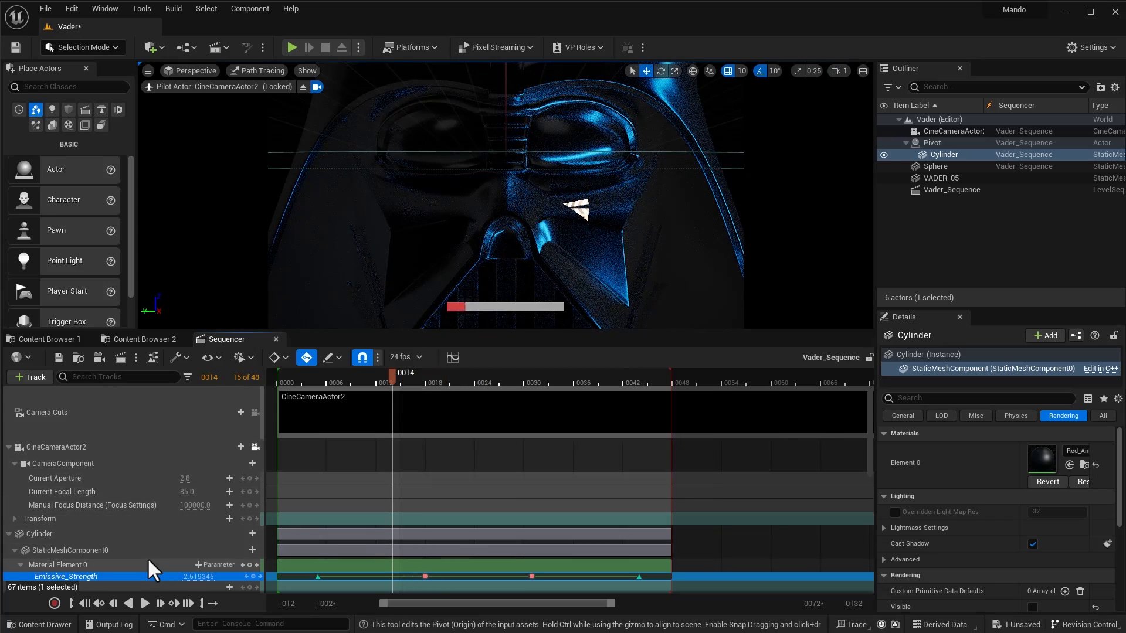
Step: Delete the Material Element 0 track from the Cylinder's static mesh component in the sequence
{"action": "scroll", "coordinate": [147, 558], "scroll_direction": "down", "scroll_amount": 2}
{"action": "left_click_drag", "start_coordinate": [292, 382], "coordinate": [283, 383]}
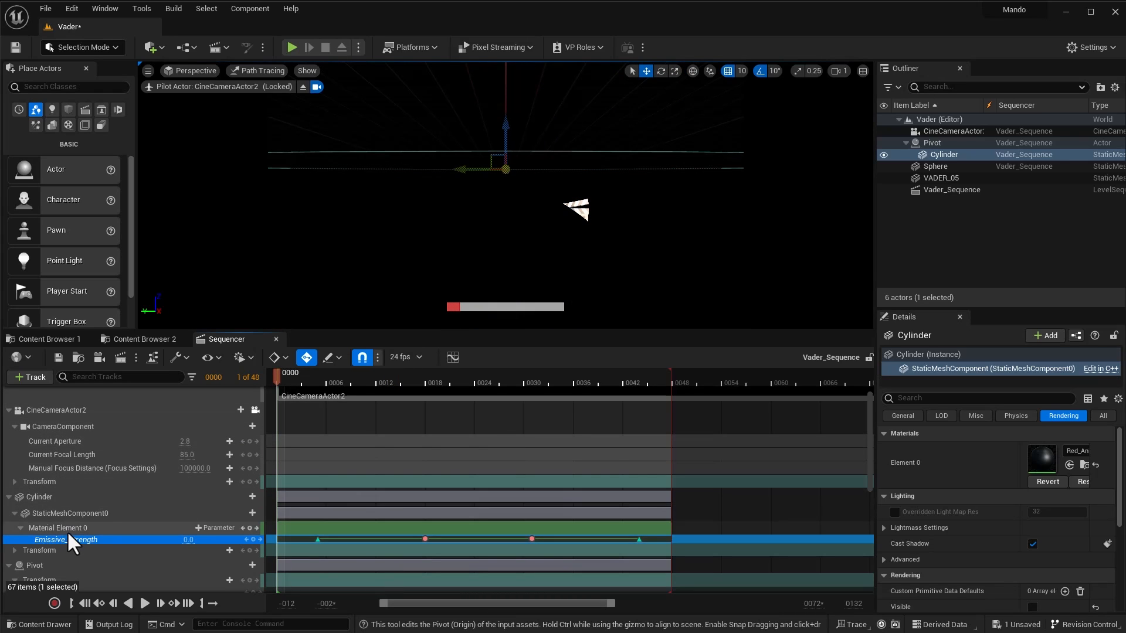
{"action": "left_click", "coordinate": [44, 499]}
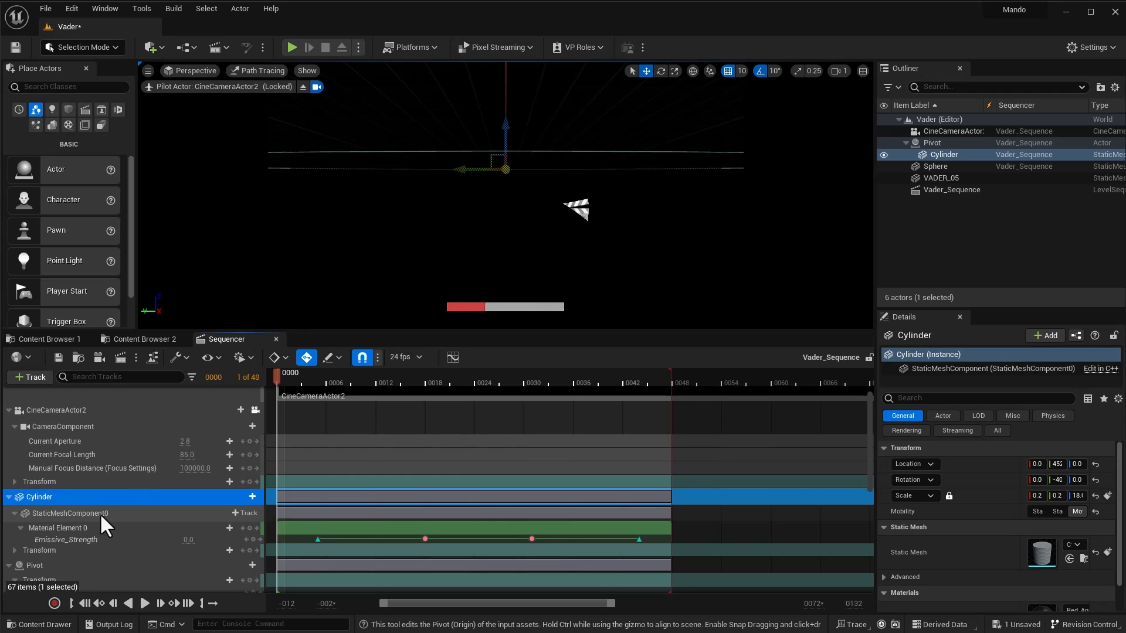
{"action": "left_click", "coordinate": [90, 513]}
{"action": "left_click", "coordinate": [61, 528]}
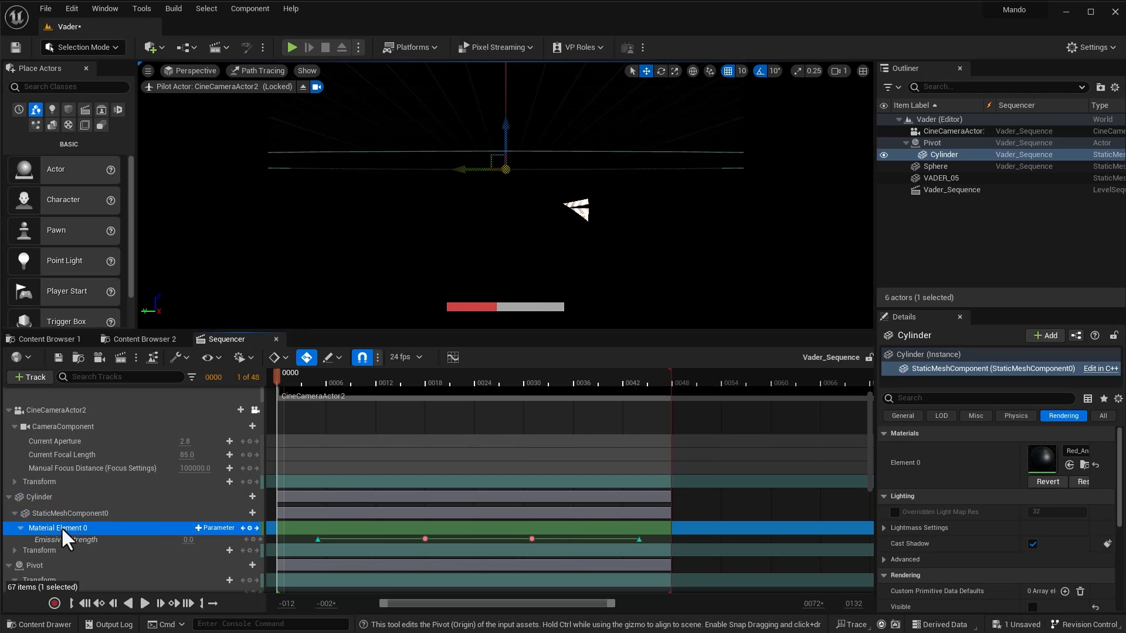
{"action": "key", "text": "Delete"}
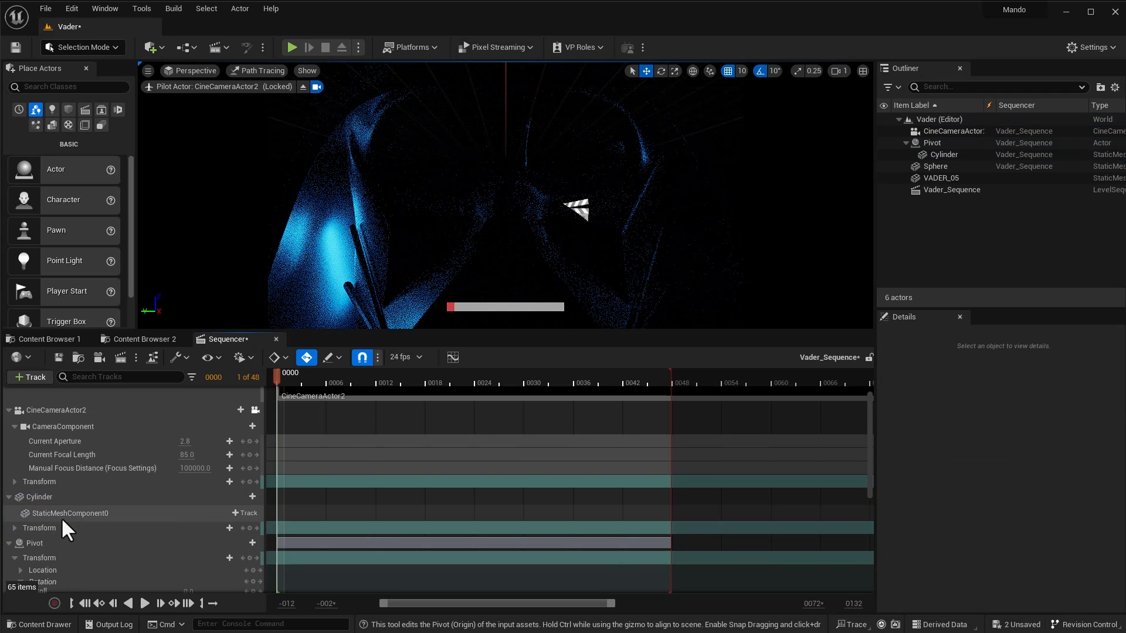
Step: Apply the Red material from the Materials folder to the Cylinder's Element 0
{"action": "left_click", "coordinate": [41, 498]}
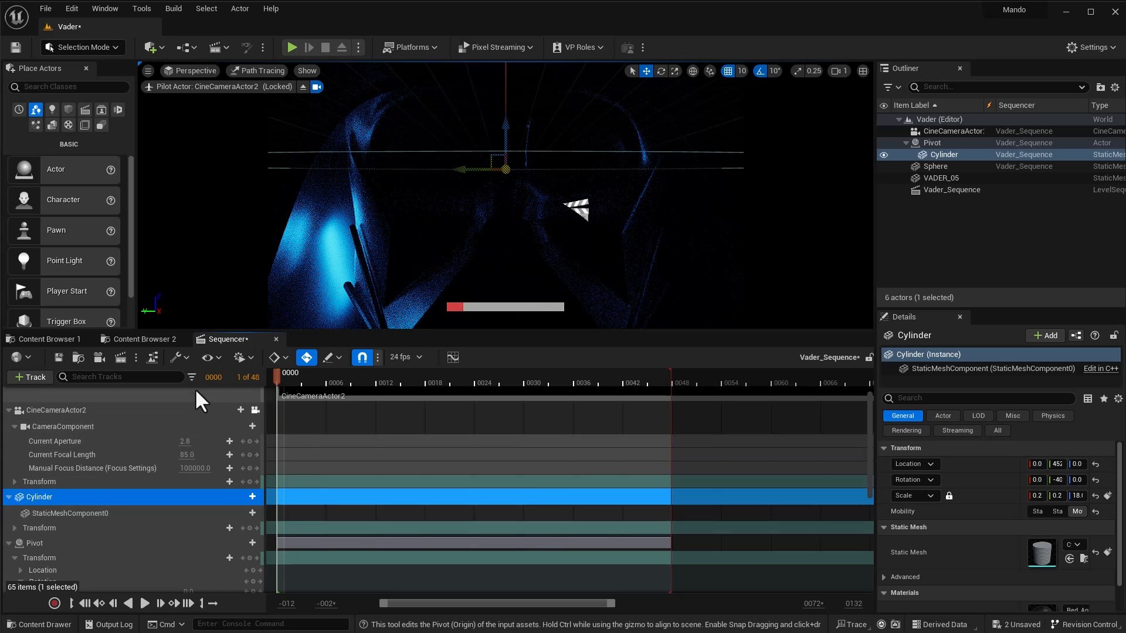
{"action": "left_click", "coordinate": [151, 340]}
{"action": "scroll", "coordinate": [998, 558], "scroll_direction": "down", "scroll_amount": 2}
{"action": "left_click_drag", "start_coordinate": [613, 464], "coordinate": [1039, 564]}
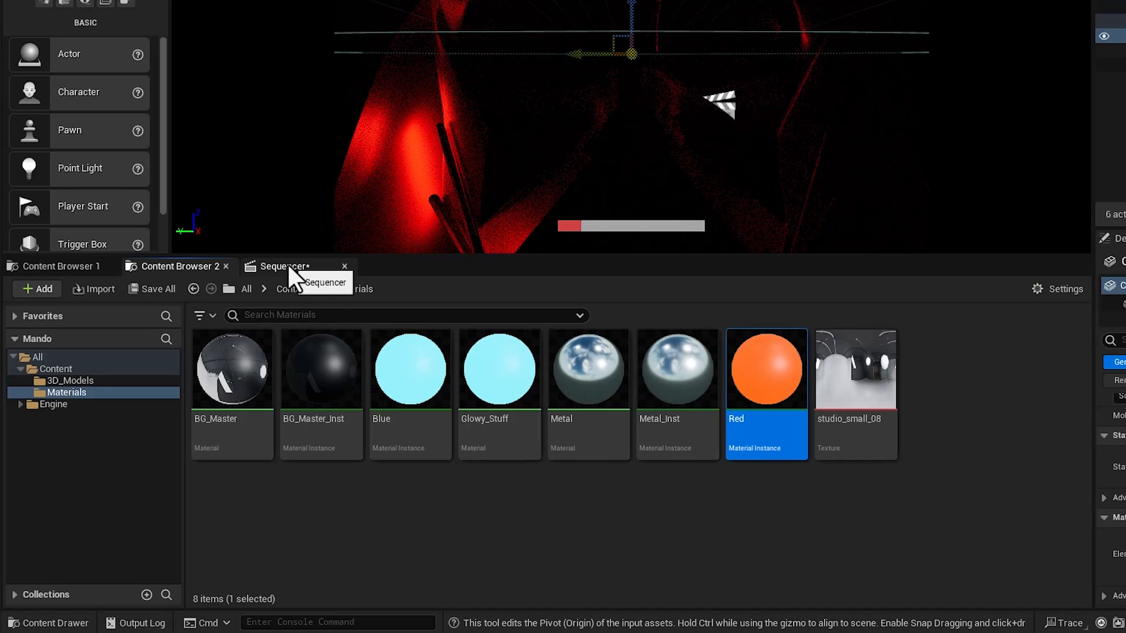
Step: Add a Material Element 0 track with the Emissive_Strength parameter to the Cylinder's StaticMeshComponent0
{"action": "left_click", "coordinate": [229, 340]}
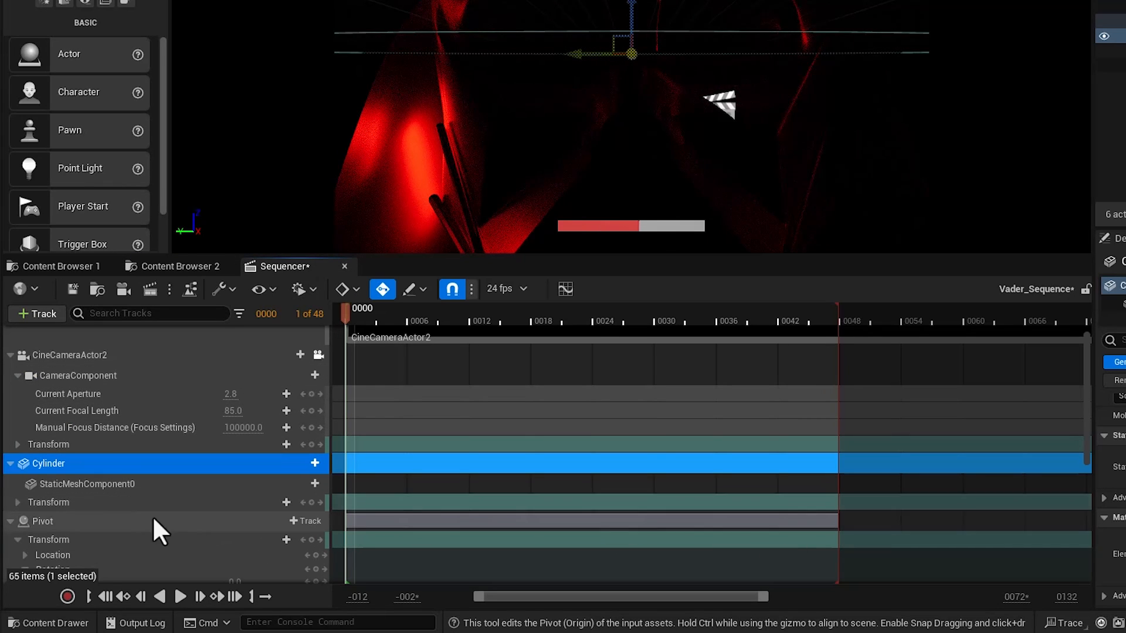
{"action": "left_click", "coordinate": [306, 484]}
{"action": "left_click", "coordinate": [393, 234]}
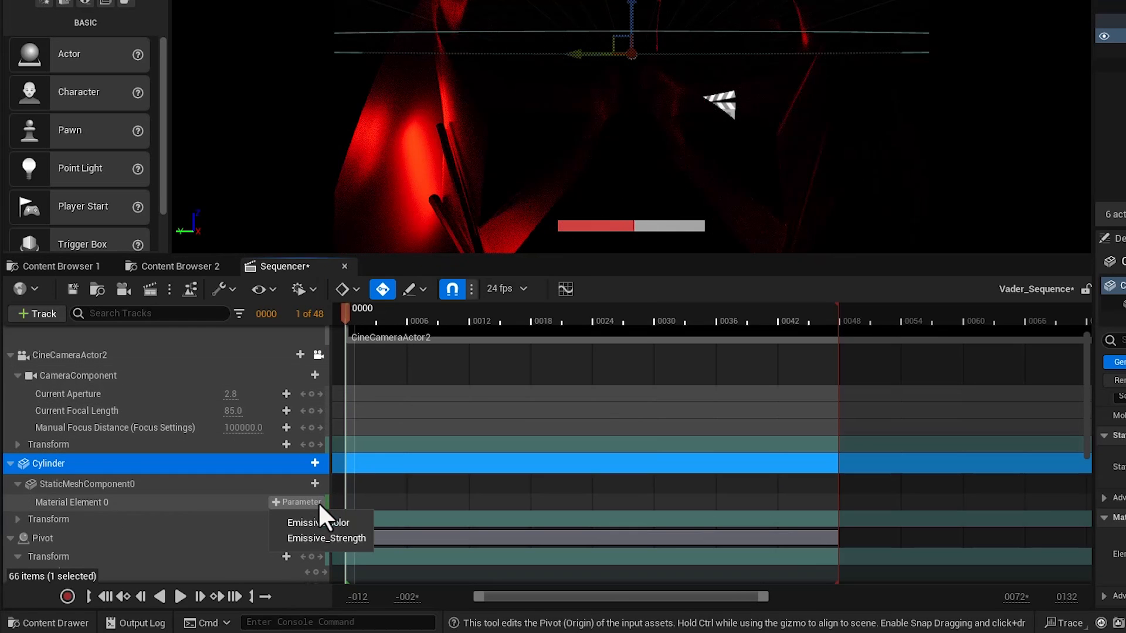
{"action": "left_click", "coordinate": [323, 536]}
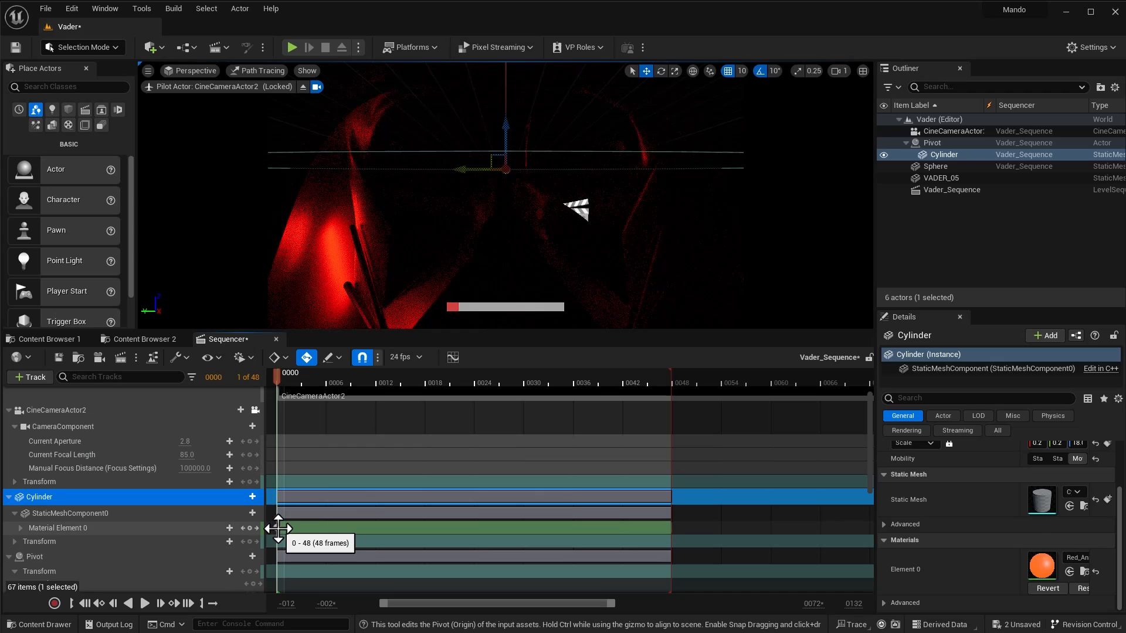
Step: Key the Cylinder's Emissive_Strength at 3.0 on frame 12 and at 0 on frame 5
{"action": "left_click_drag", "start_coordinate": [346, 503], "coordinate": [380, 506]}
{"action": "left_click_drag", "start_coordinate": [305, 530], "coordinate": [376, 529]}
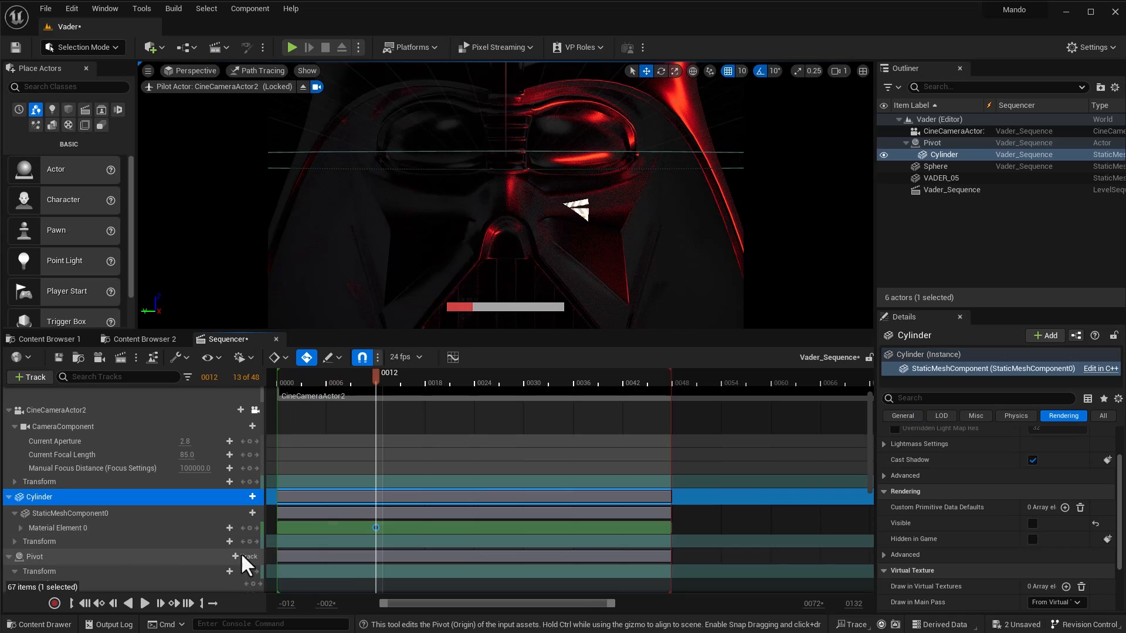
{"action": "left_click", "coordinate": [21, 528]}
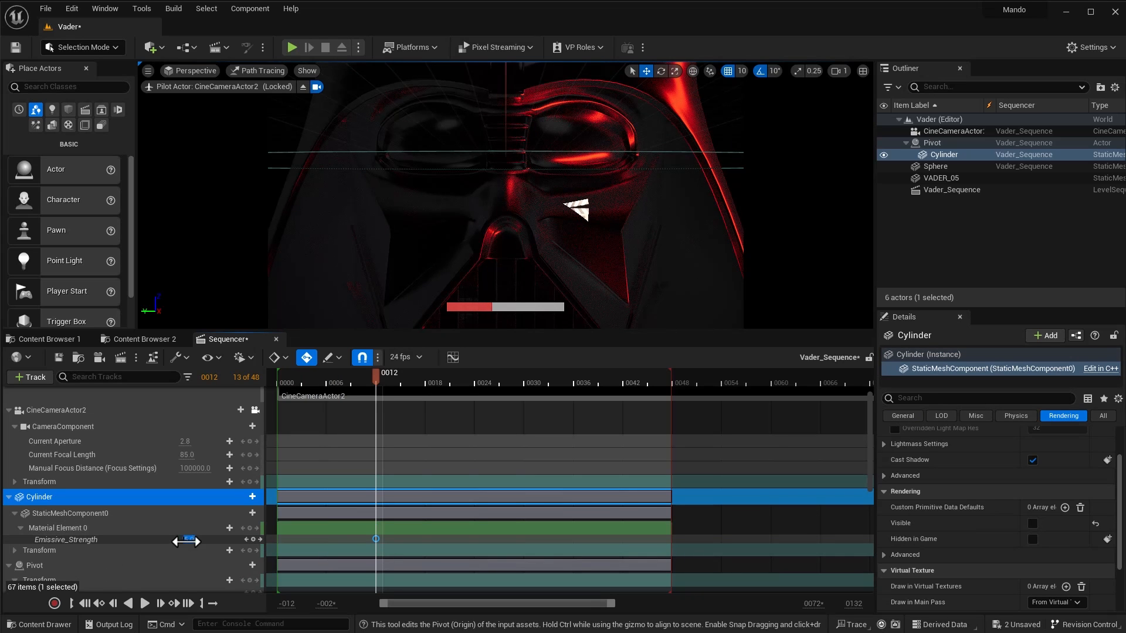
{"action": "key", "text": "Return"}
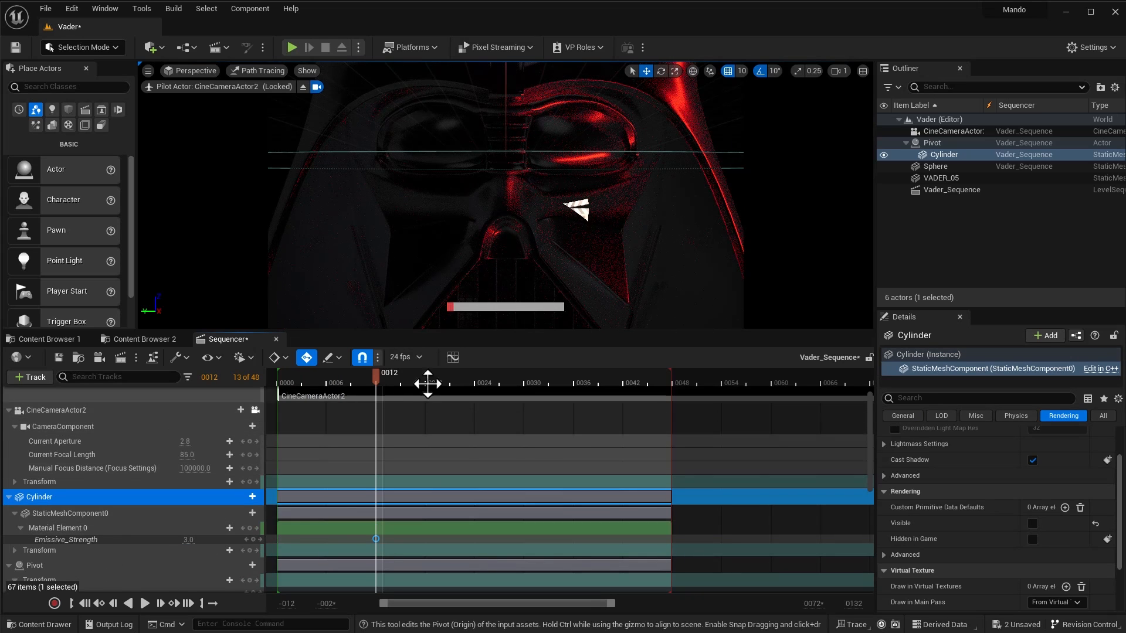
{"action": "left_click_drag", "start_coordinate": [381, 377], "coordinate": [324, 402]}
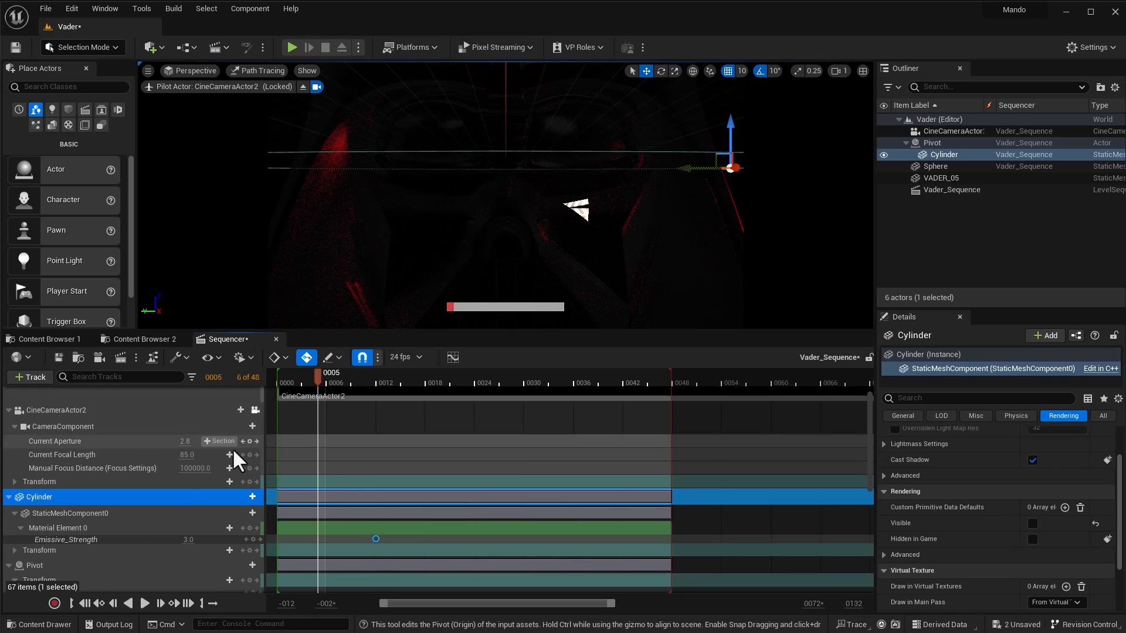
{"action": "left_click", "coordinate": [183, 539]}
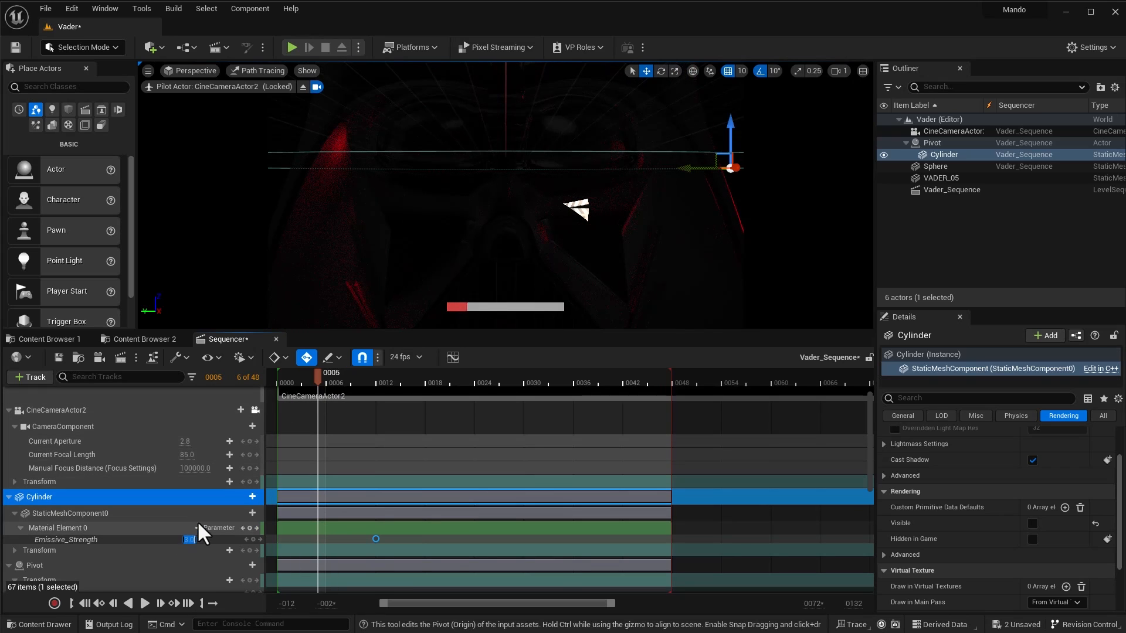
{"action": "type", "text": "0"}
{"action": "key", "text": "Return"}
Step: Key the Cylinder's Emissive_Strength at 3.0 on frame 35 and at 0 on frame 43
{"action": "left_click_drag", "start_coordinate": [347, 382], "coordinate": [566, 419]}
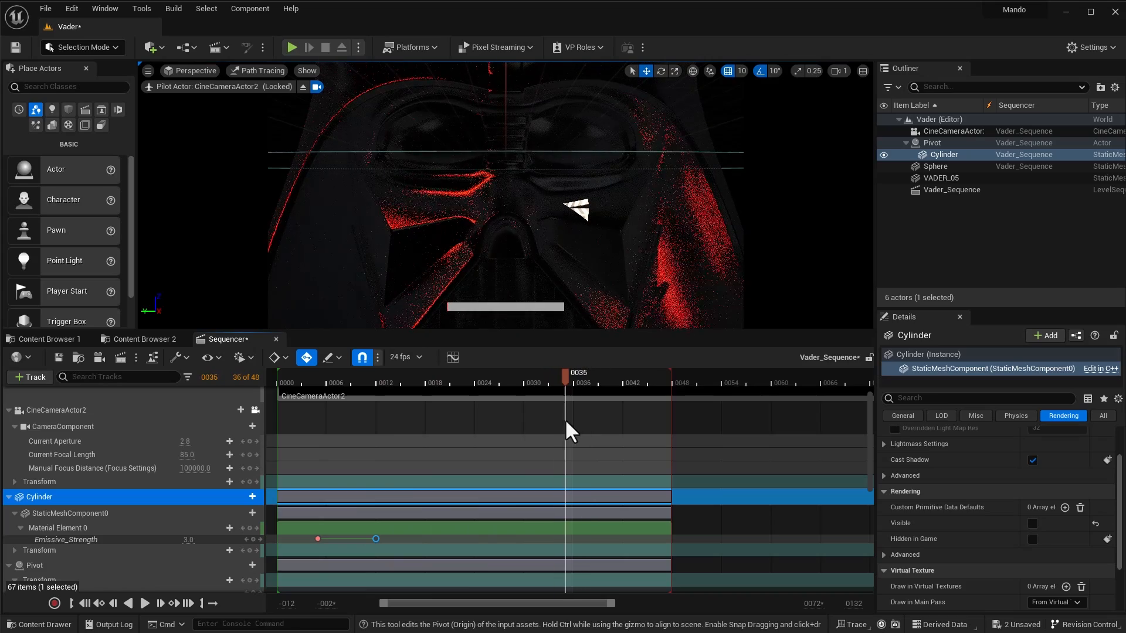
{"action": "left_click", "coordinate": [250, 540]}
{"action": "left_click_drag", "start_coordinate": [560, 381], "coordinate": [636, 402]}
{"action": "left_click", "coordinate": [188, 539]}
{"action": "key", "text": "Return"}
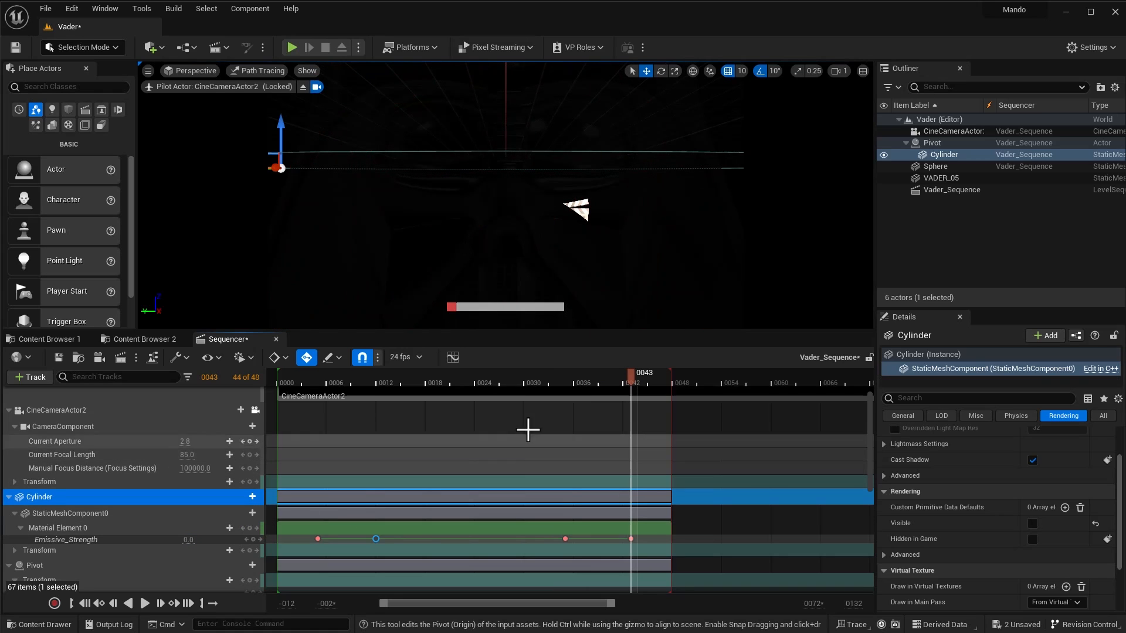
Step: Rewind and play the sequence to check how the Cylinder's red light fades in and out
{"action": "left_click", "coordinate": [441, 390]}
{"action": "left_click_drag", "start_coordinate": [441, 379], "coordinate": [307, 393]}
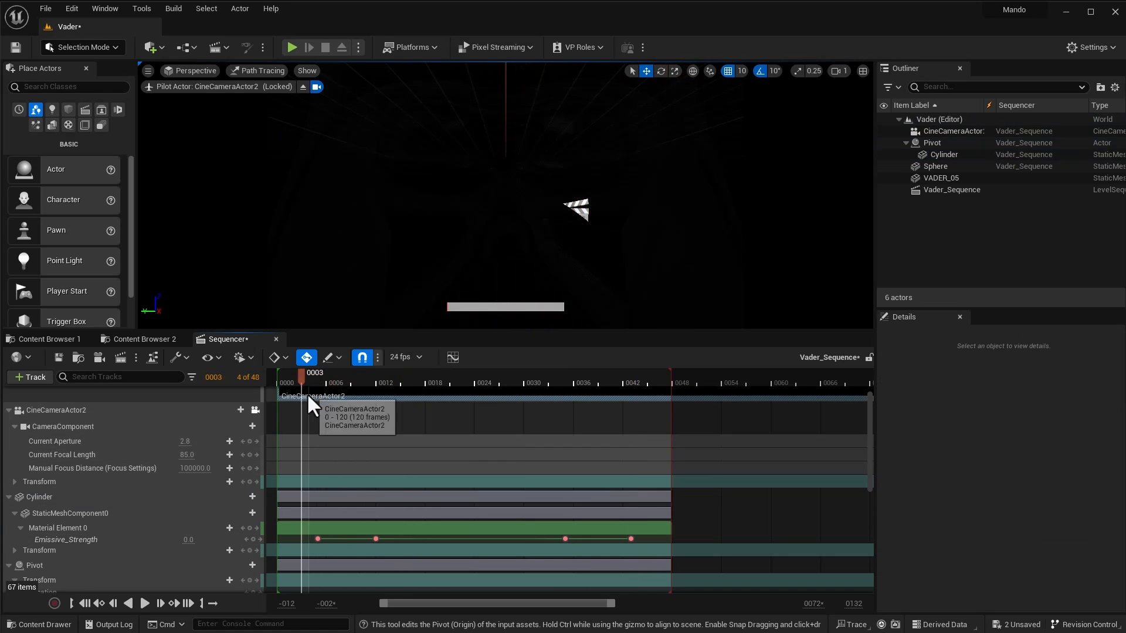
{"action": "key", "text": "space"}
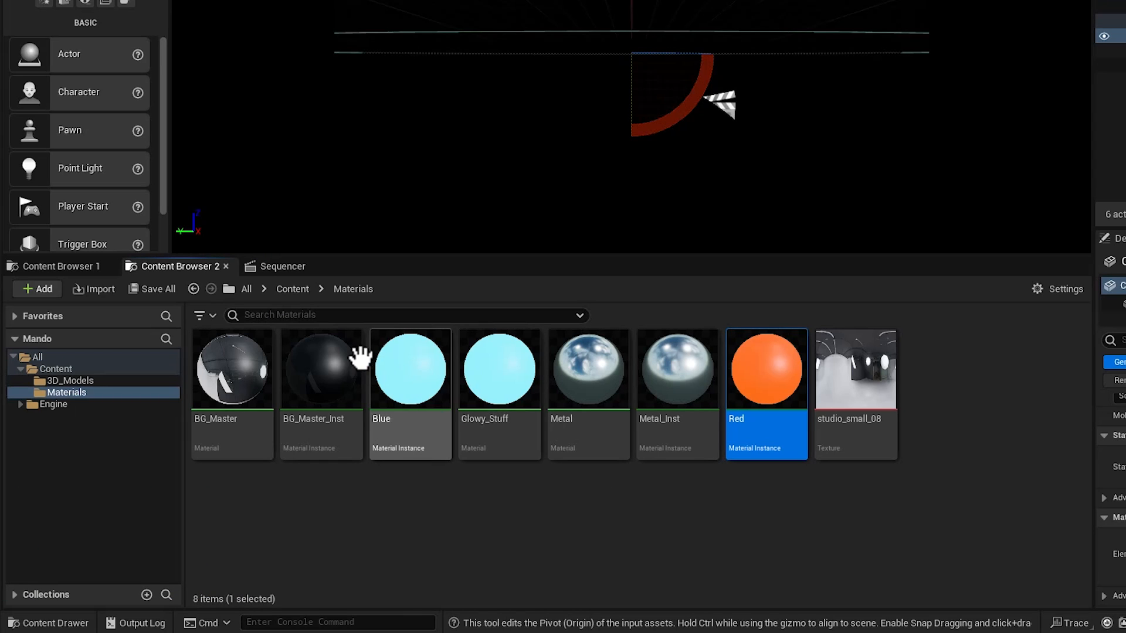
Step: Send Vader_Sequence to the Movie Render Queue and disable the .jpg Sequence export and Deferred Rendering in its render settings
{"action": "left_click", "coordinate": [275, 271]}
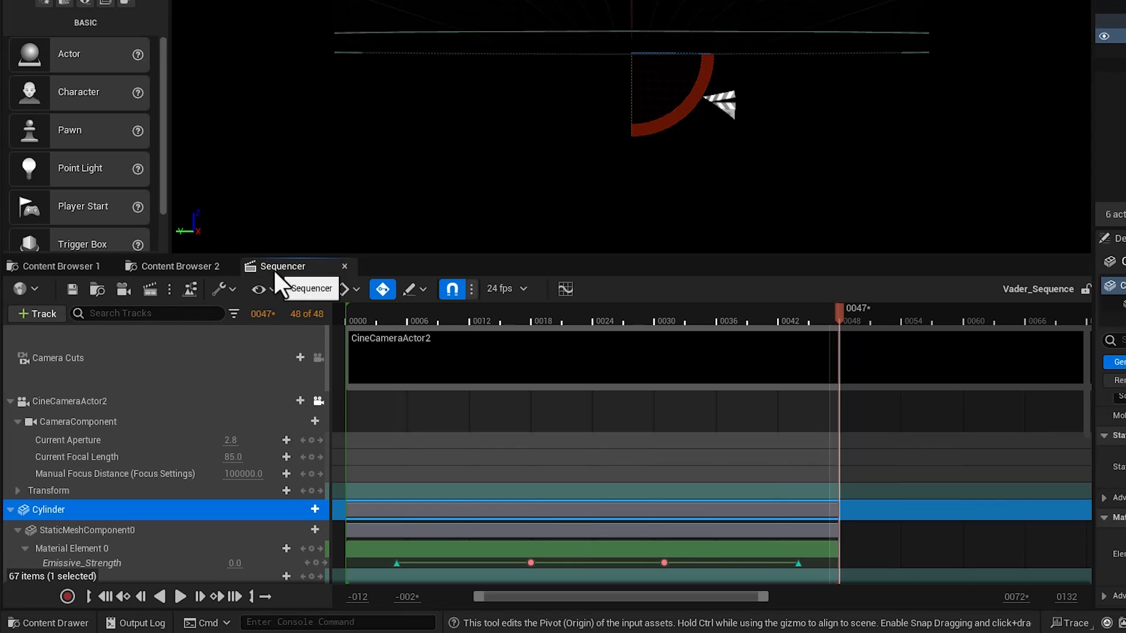
{"action": "left_click", "coordinate": [150, 289]}
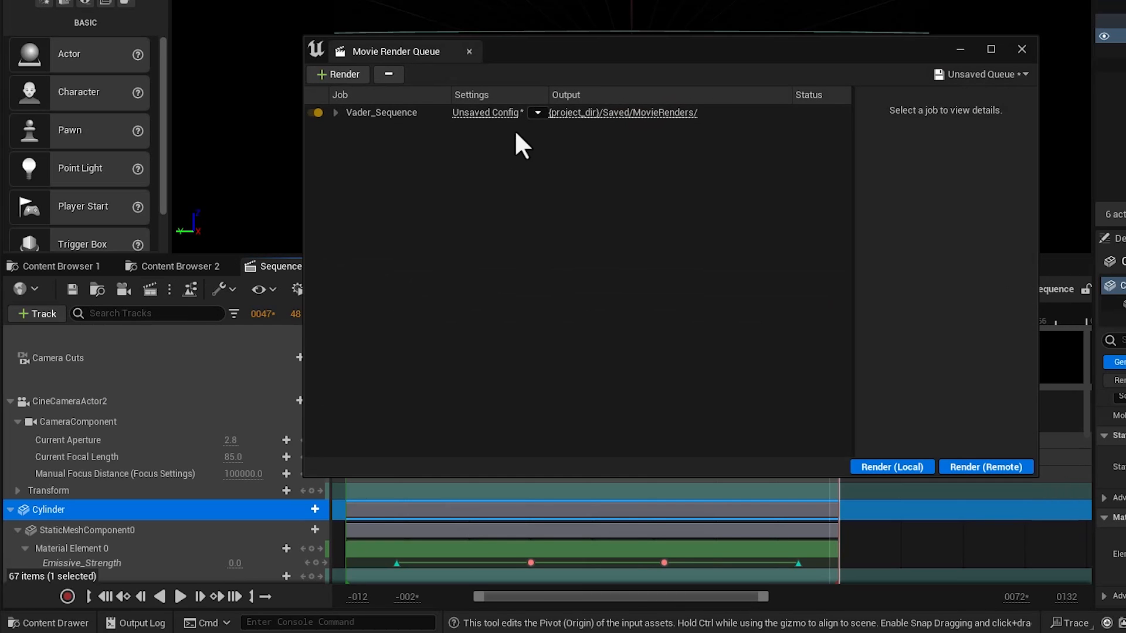
{"action": "left_click", "coordinate": [490, 112]}
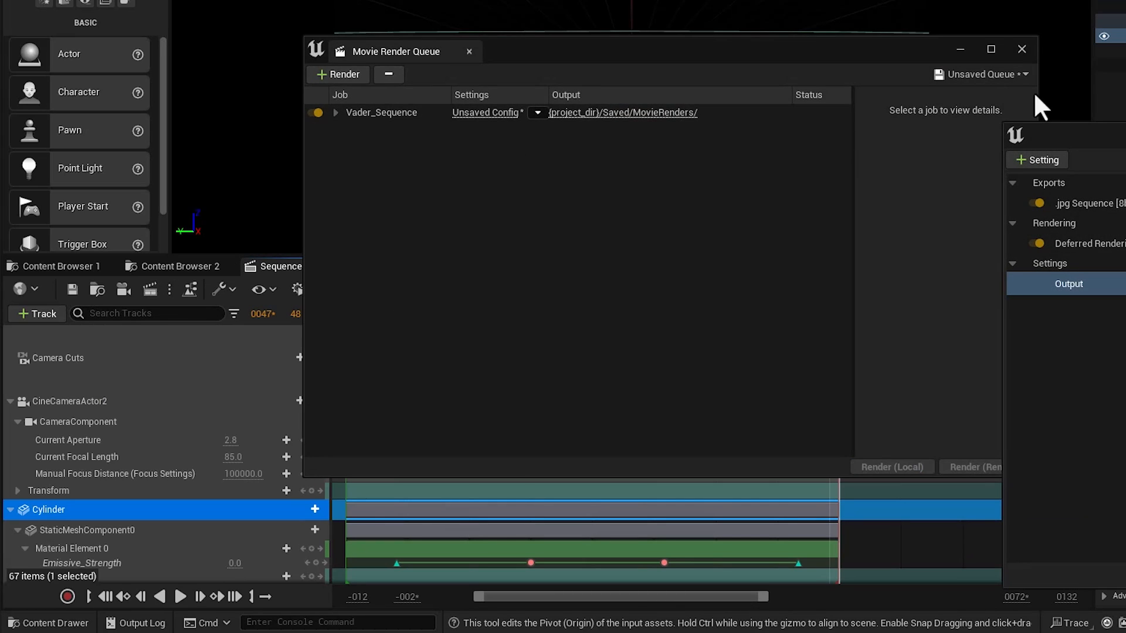
{"action": "left_click_drag", "start_coordinate": [1104, 130], "coordinate": [598, 62]}
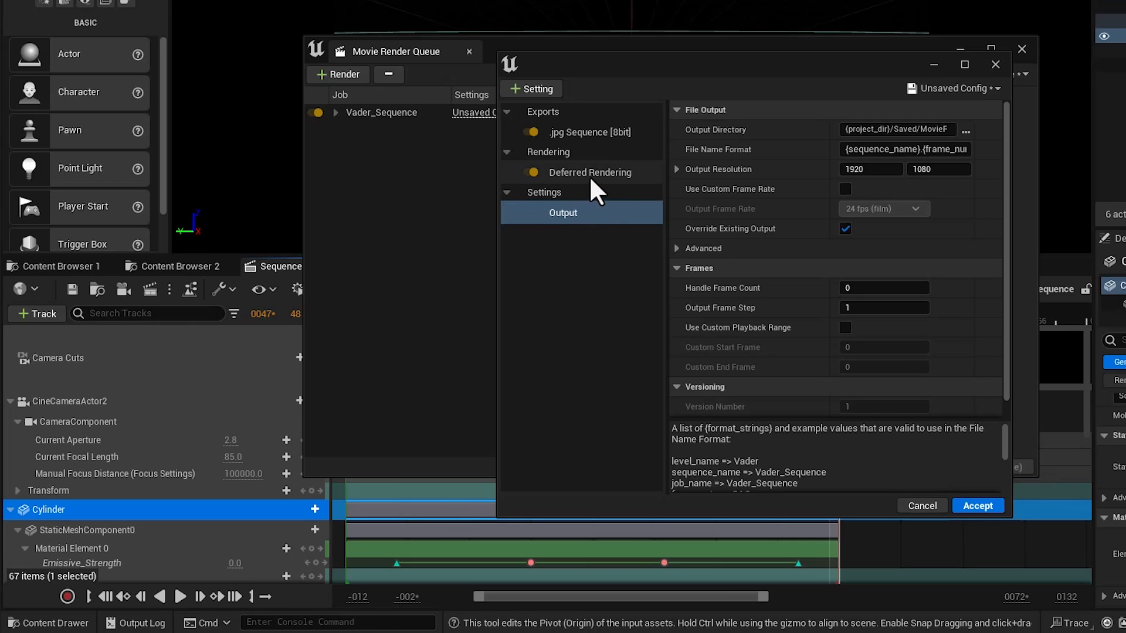
{"action": "left_click", "coordinate": [531, 132]}
{"action": "left_click", "coordinate": [530, 171]}
Step: Add an Apple ProRes export to the render settings and set its codec to Apple ProRes 422
{"action": "left_click", "coordinate": [535, 92]}
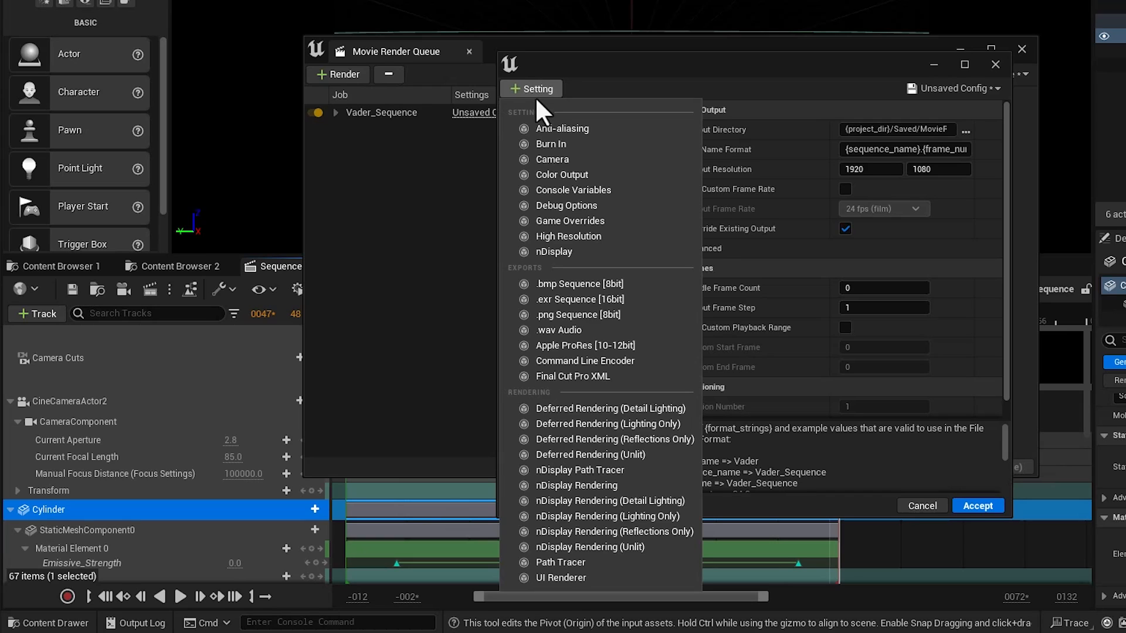
{"action": "left_click", "coordinate": [567, 344]}
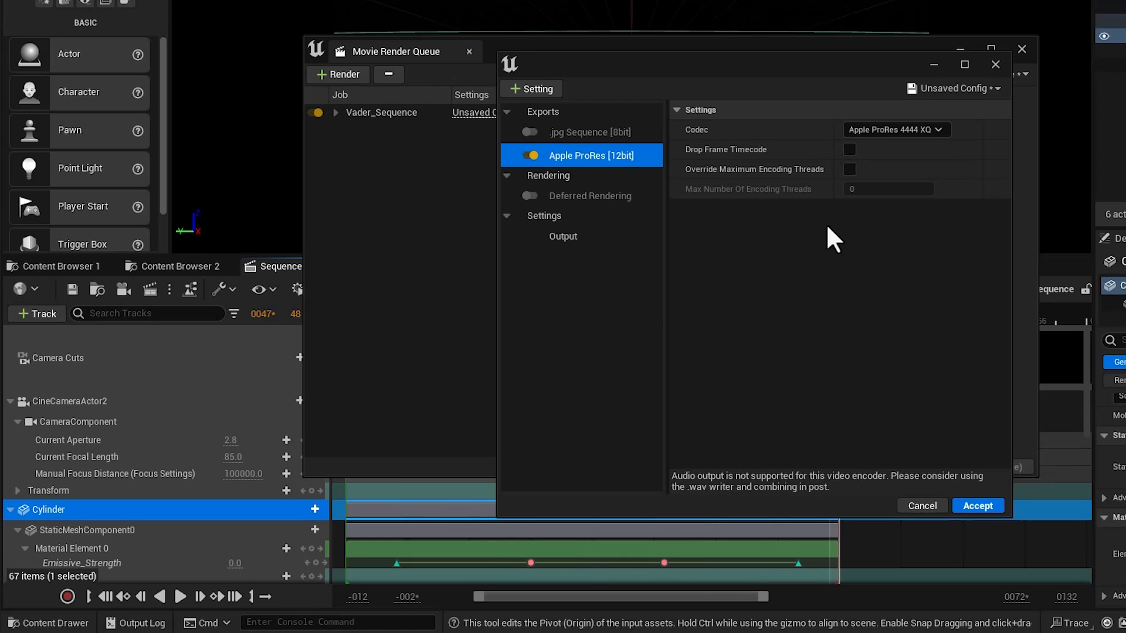
{"action": "left_click", "coordinate": [917, 131]}
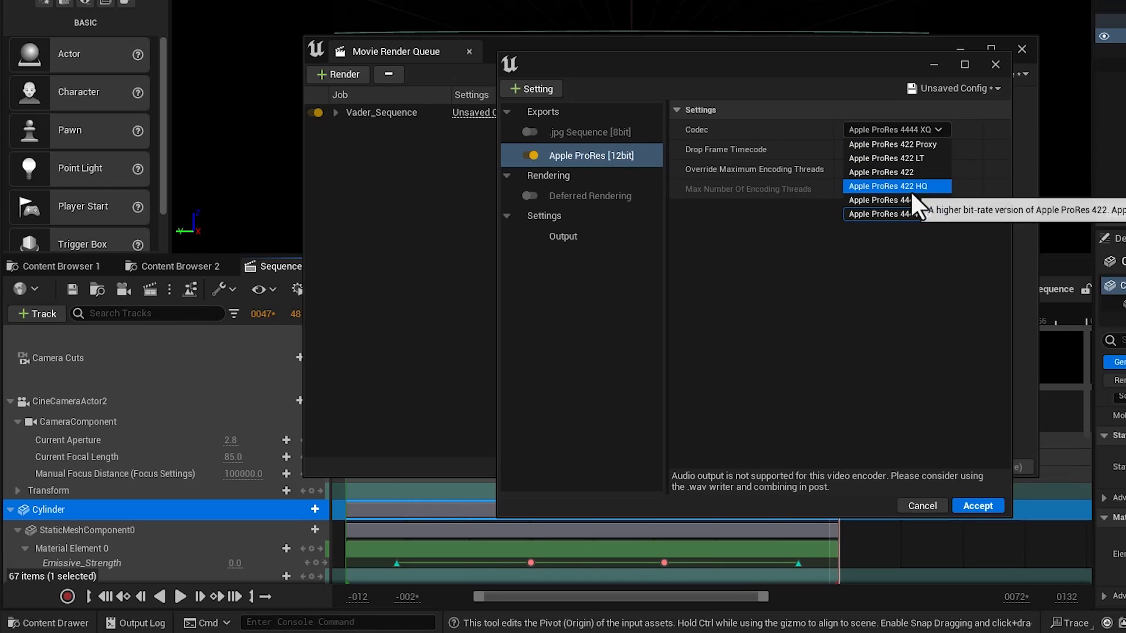
{"action": "left_click", "coordinate": [908, 174]}
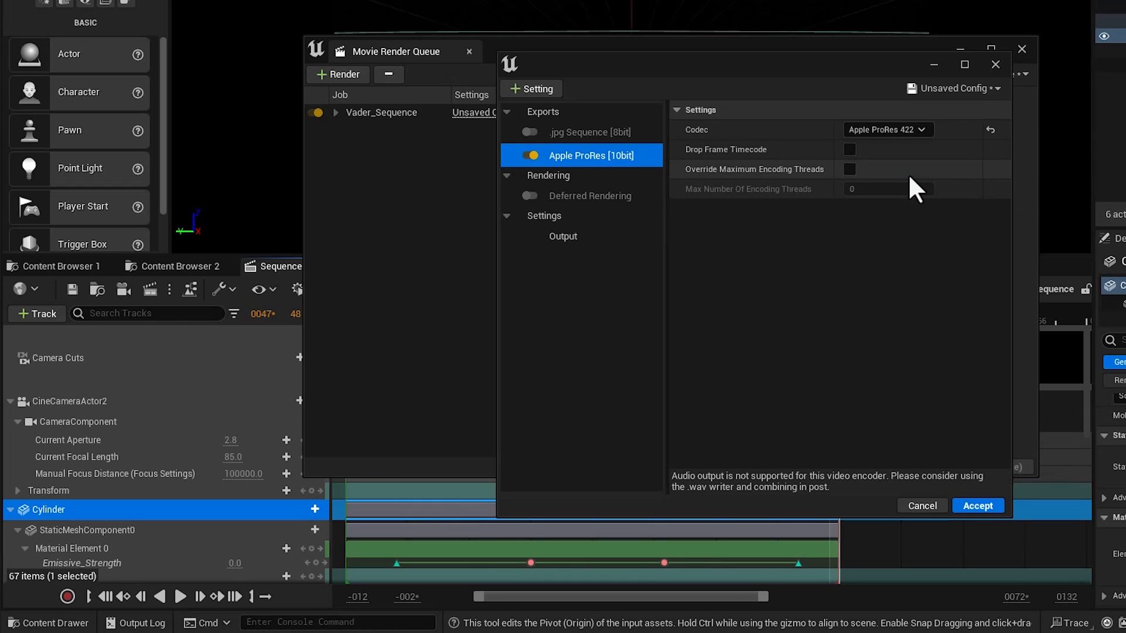
Step: Add the Anti-aliasing setting with a Spatial Sample Count of 512 and override anti-aliasing with the method None
{"action": "left_click", "coordinate": [537, 93]}
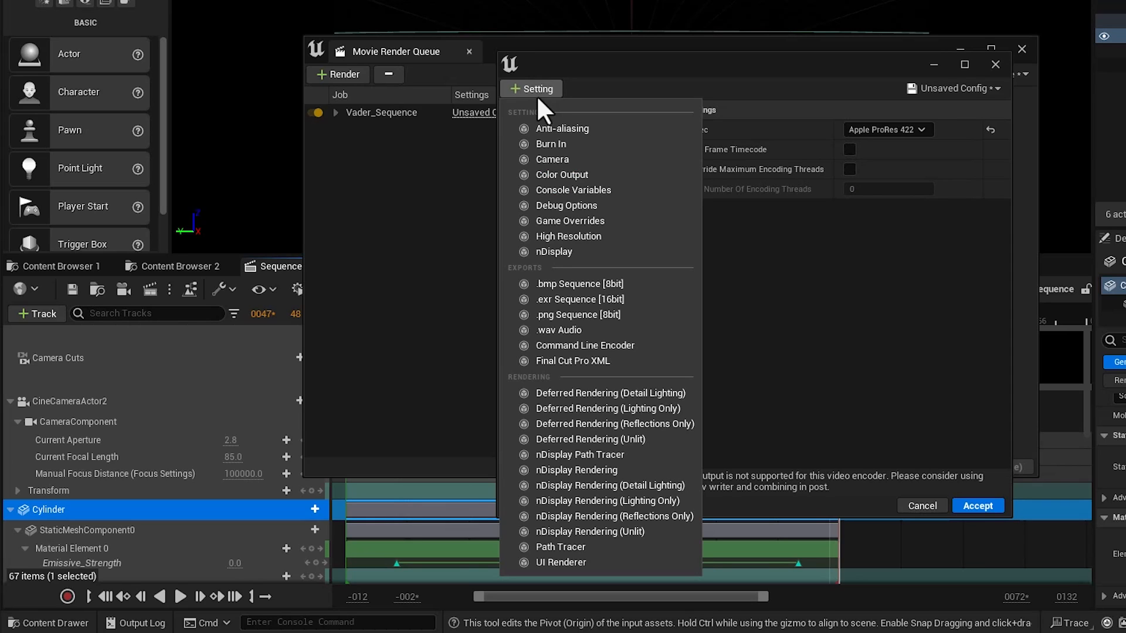
{"action": "left_click", "coordinate": [552, 129]}
{"action": "left_click", "coordinate": [861, 129]}
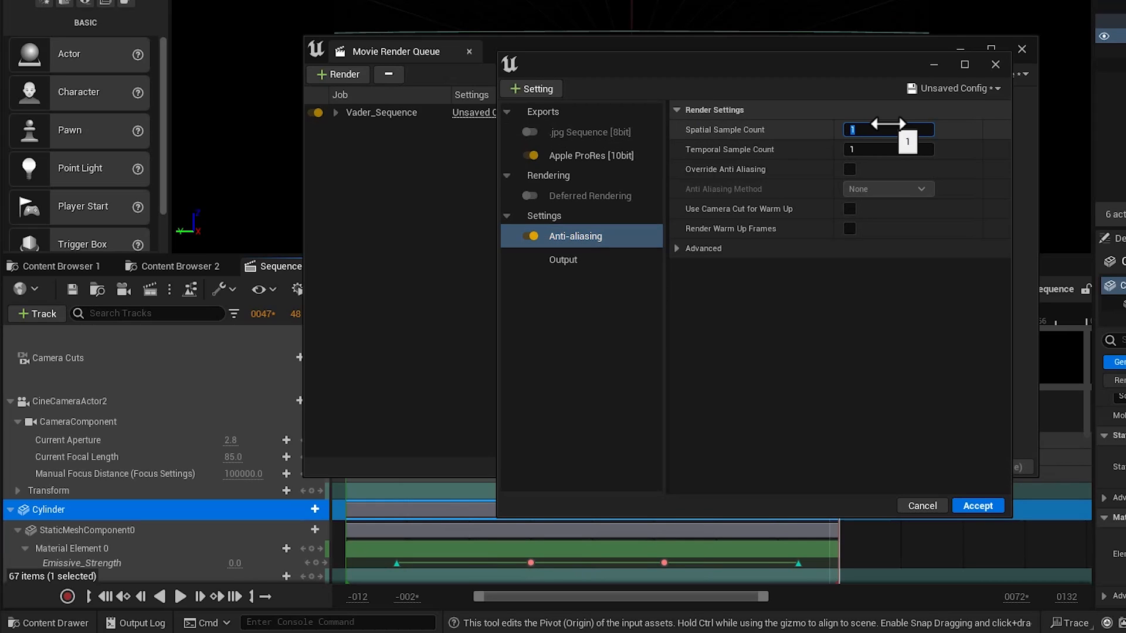
{"action": "key", "text": "Return"}
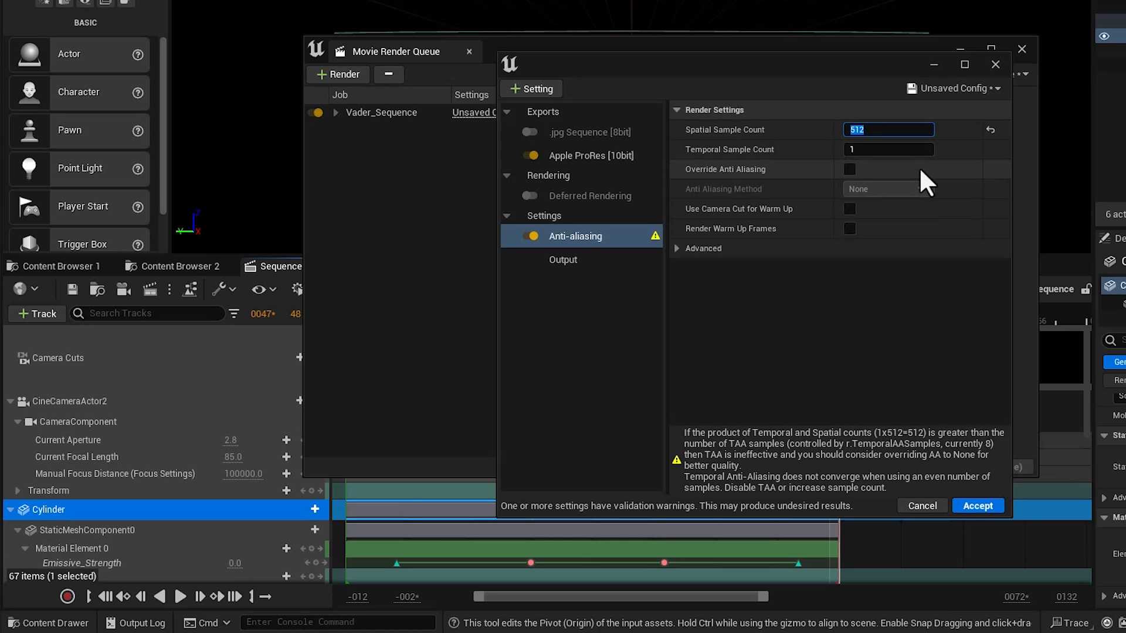
{"action": "left_click", "coordinate": [849, 169]}
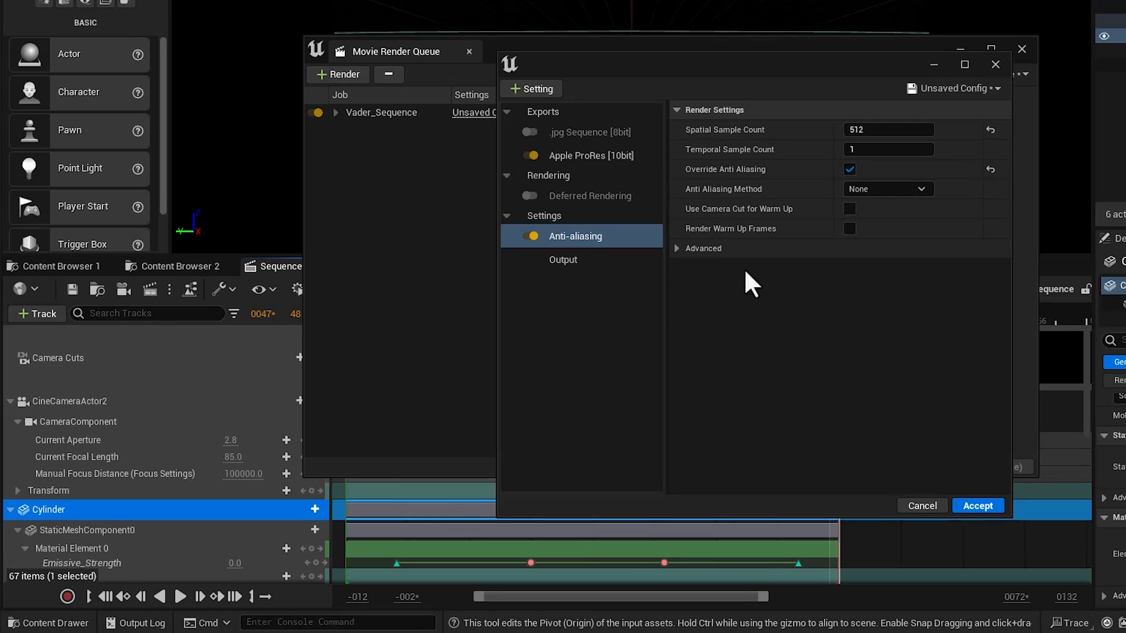
Step: Add the Path Tracer to the render settings and accept the configuration
{"action": "left_click", "coordinate": [546, 92]}
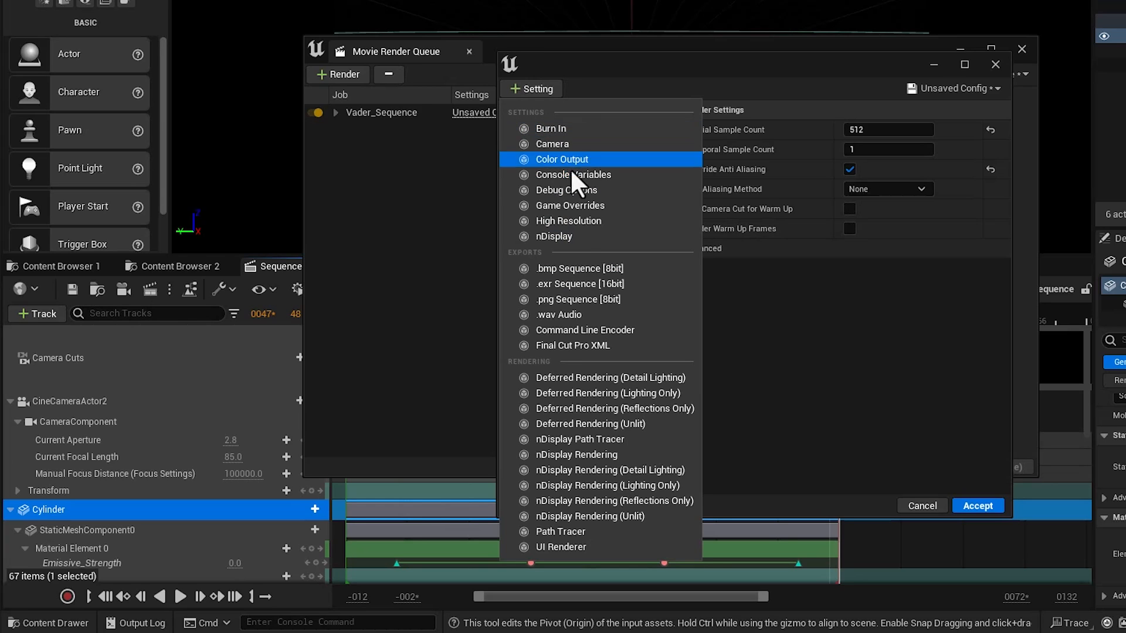
{"action": "left_click", "coordinate": [567, 530]}
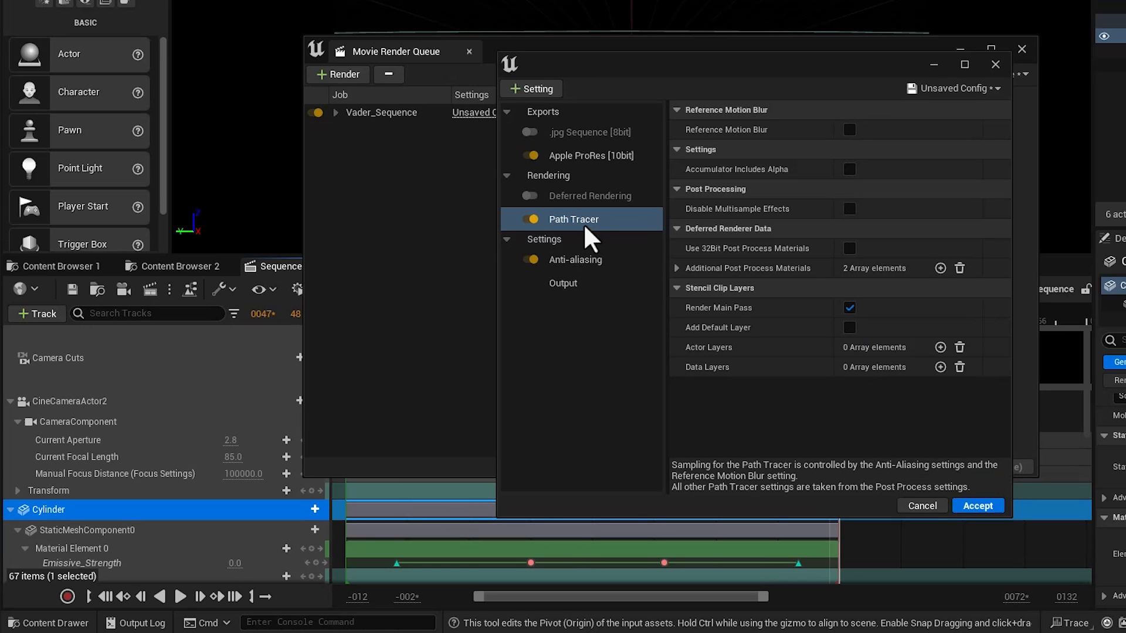
{"action": "left_click", "coordinate": [978, 507]}
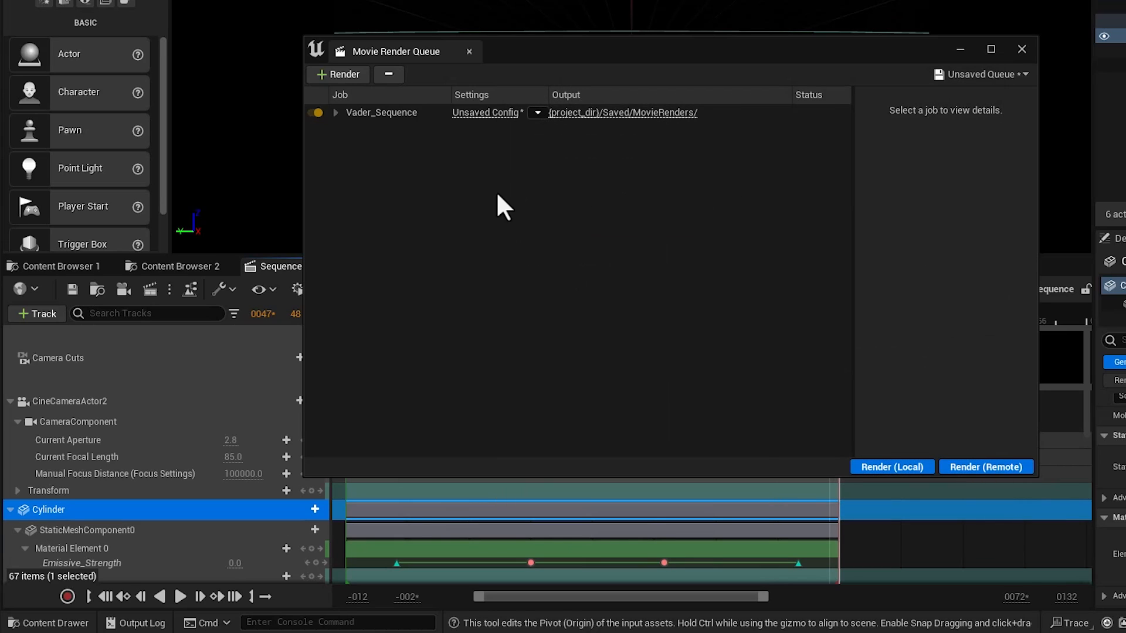
Step: Save the Vader_Sequence job's render configuration as a preset named Mando_Render in the Content folder
{"action": "left_click", "coordinate": [486, 113]}
{"action": "left_click_drag", "start_coordinate": [815, 97], "coordinate": [685, 68]}
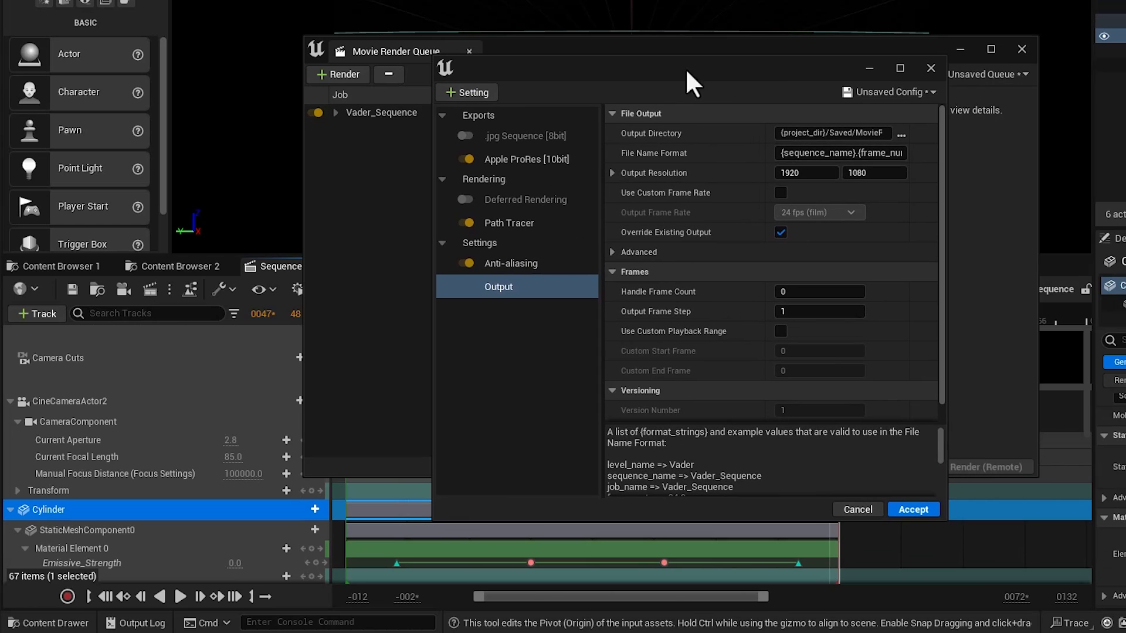
{"action": "left_click", "coordinate": [933, 90]}
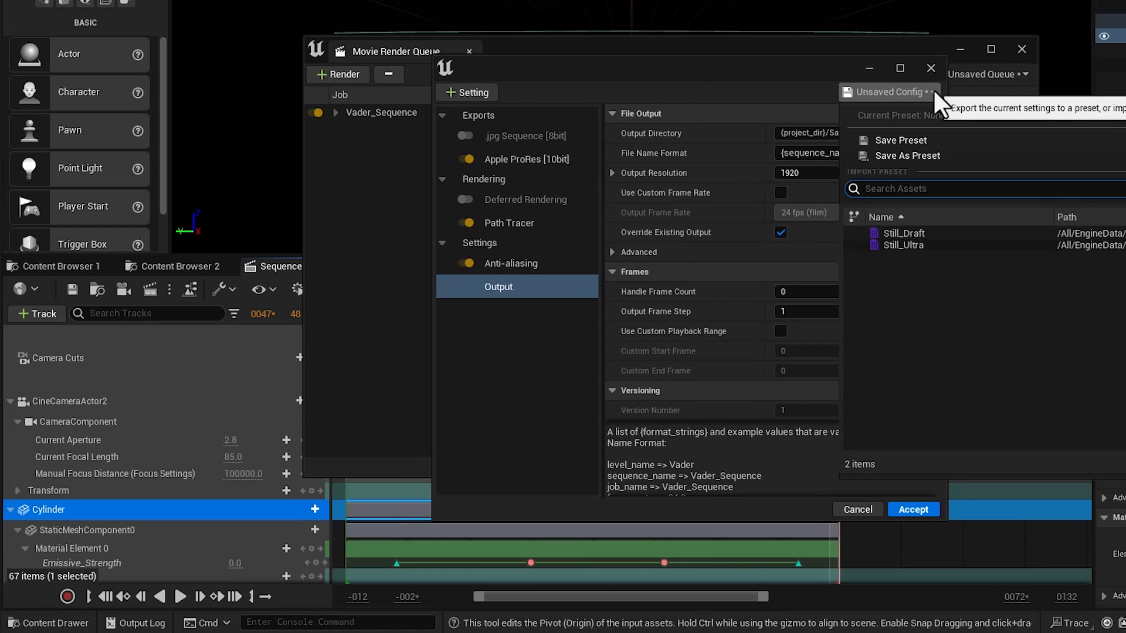
{"action": "left_click", "coordinate": [905, 156]}
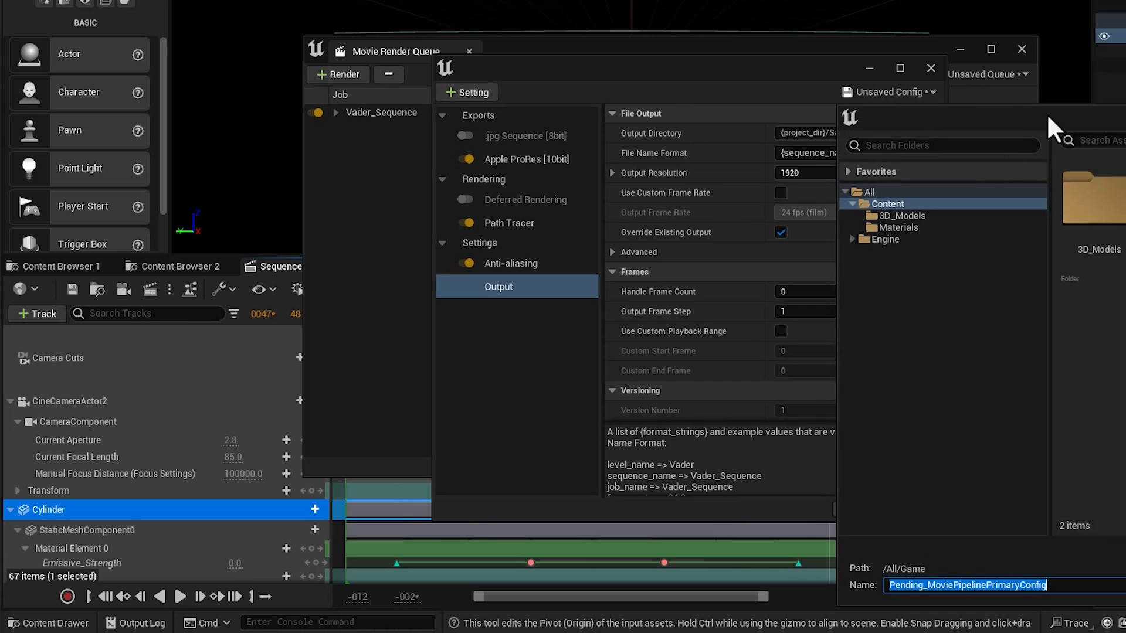
{"action": "left_click_drag", "start_coordinate": [1046, 114], "coordinate": [639, 33]}
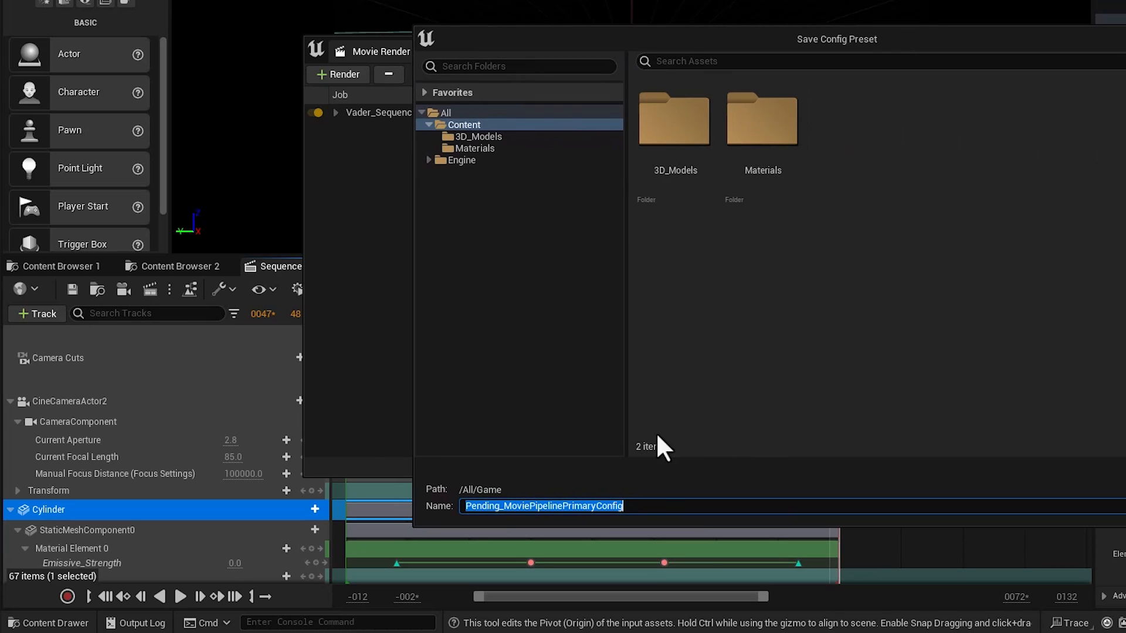
{"action": "type", "text": "Mando_Render"}
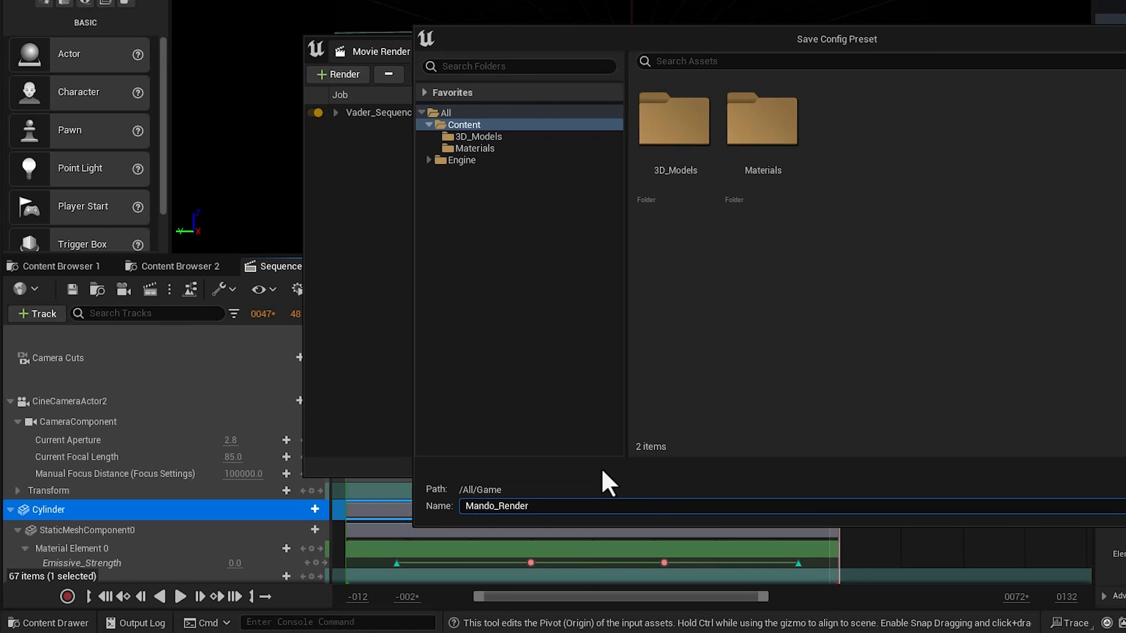
{"action": "key", "text": "Return"}
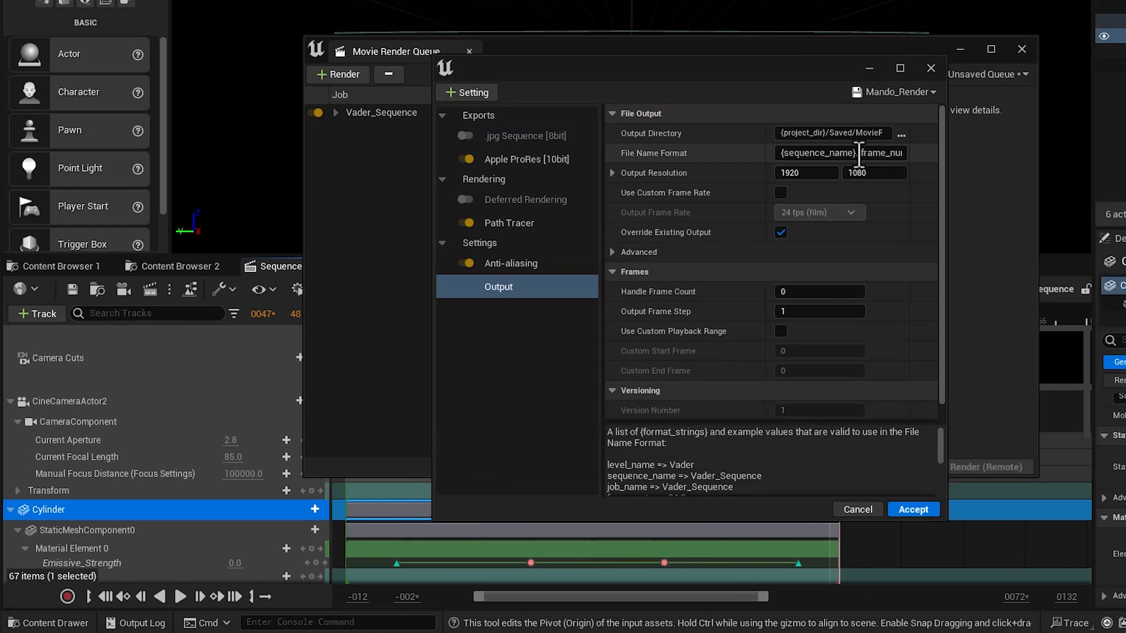
{"action": "left_click", "coordinate": [910, 510]}
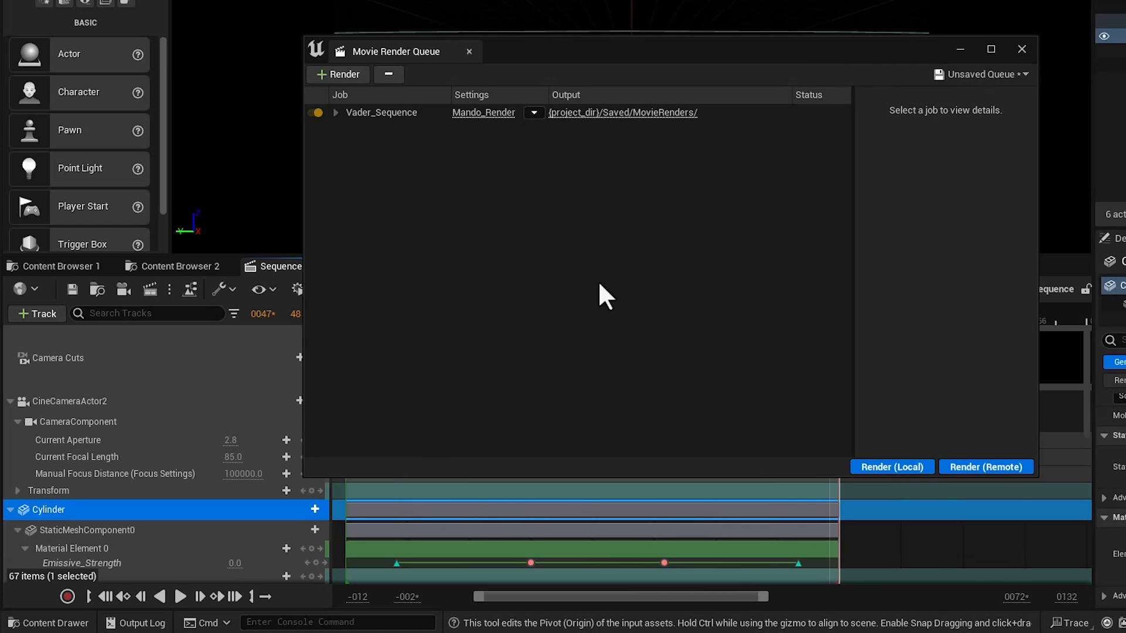
{"action": "left_click", "coordinate": [169, 267]}
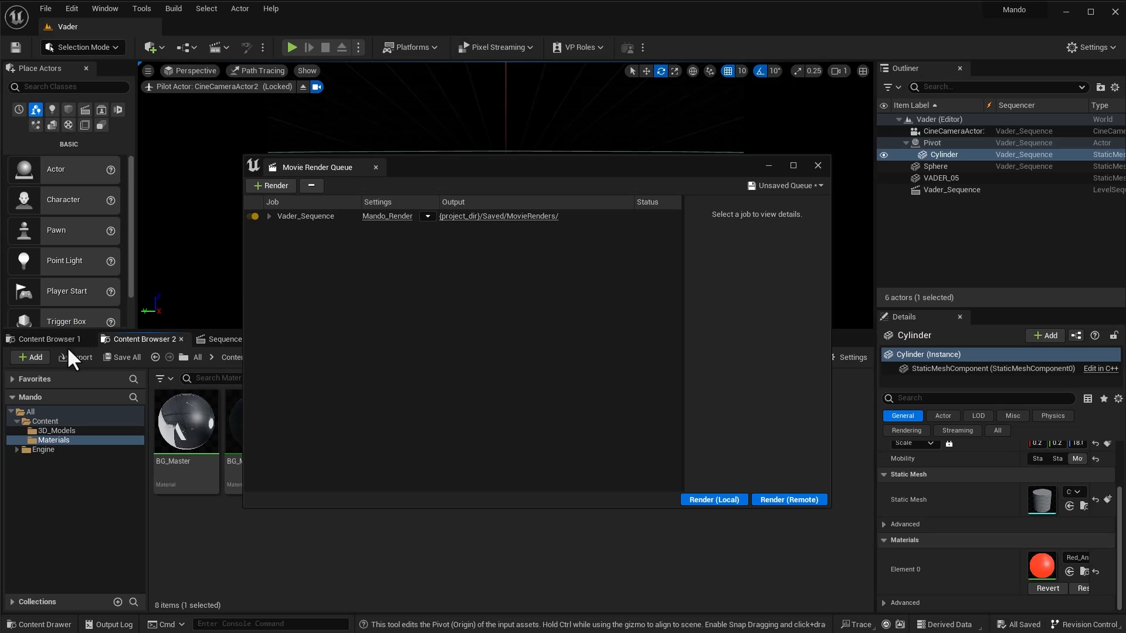
{"action": "left_click", "coordinate": [93, 266]}
{"action": "left_click_drag", "start_coordinate": [539, 59], "coordinate": [608, 93]}
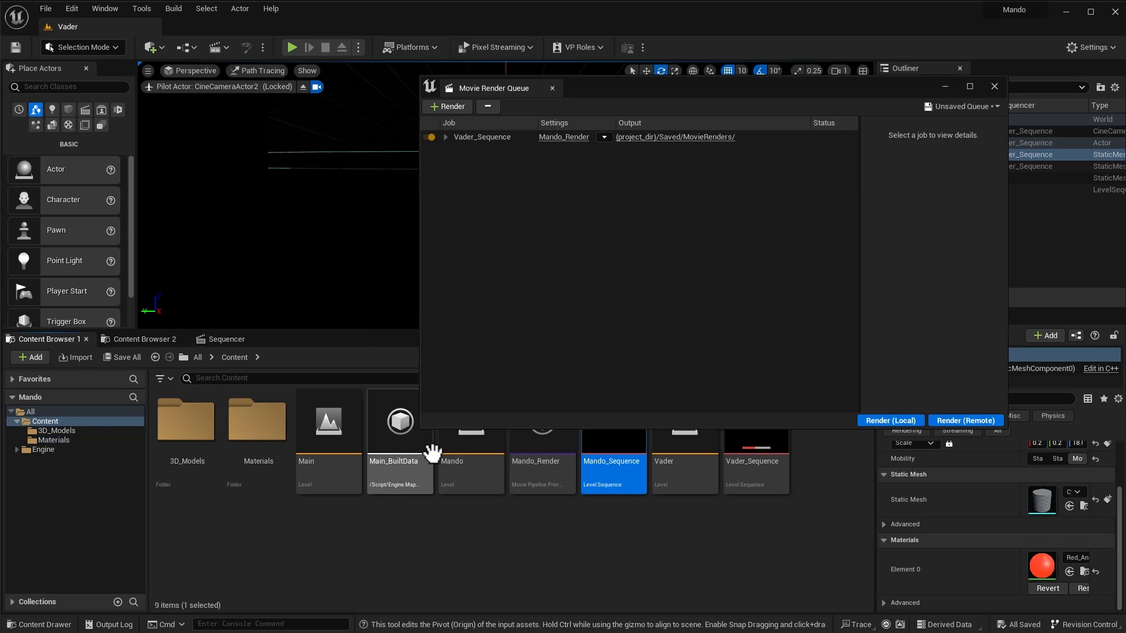
{"action": "left_click_drag", "start_coordinate": [615, 453], "coordinate": [519, 186]}
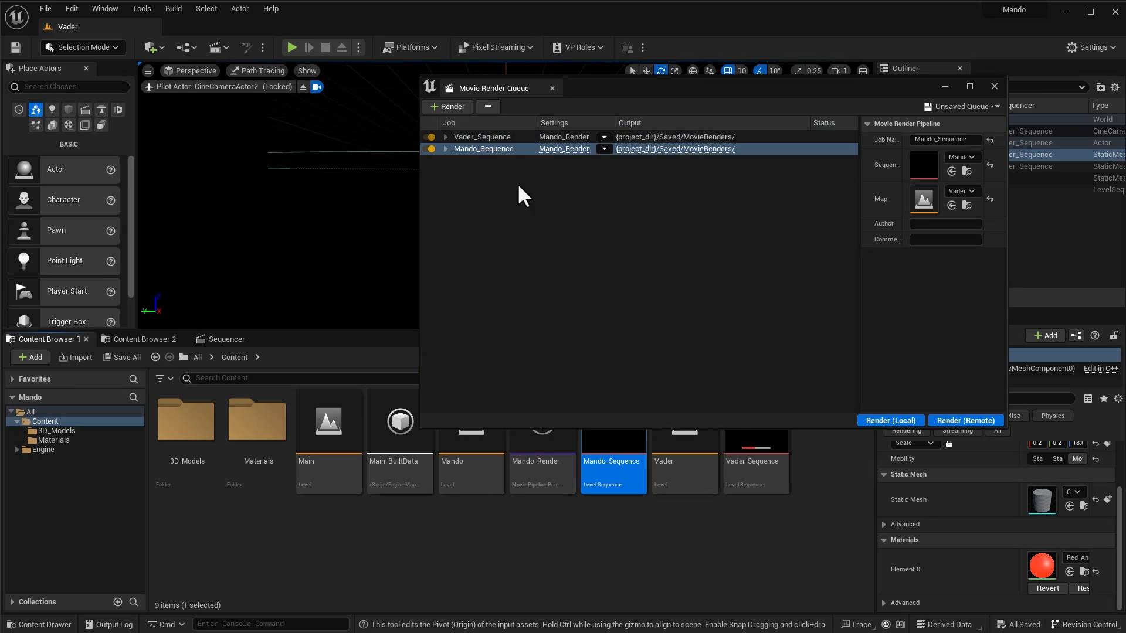
{"action": "left_click", "coordinate": [603, 149]}
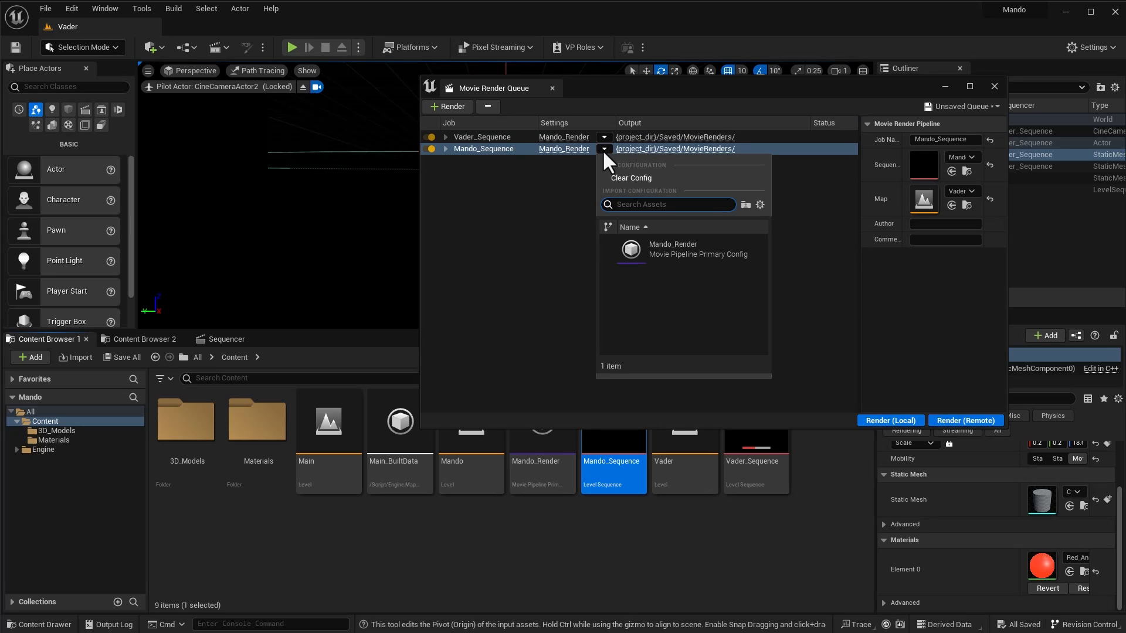
{"action": "left_click", "coordinate": [659, 246]}
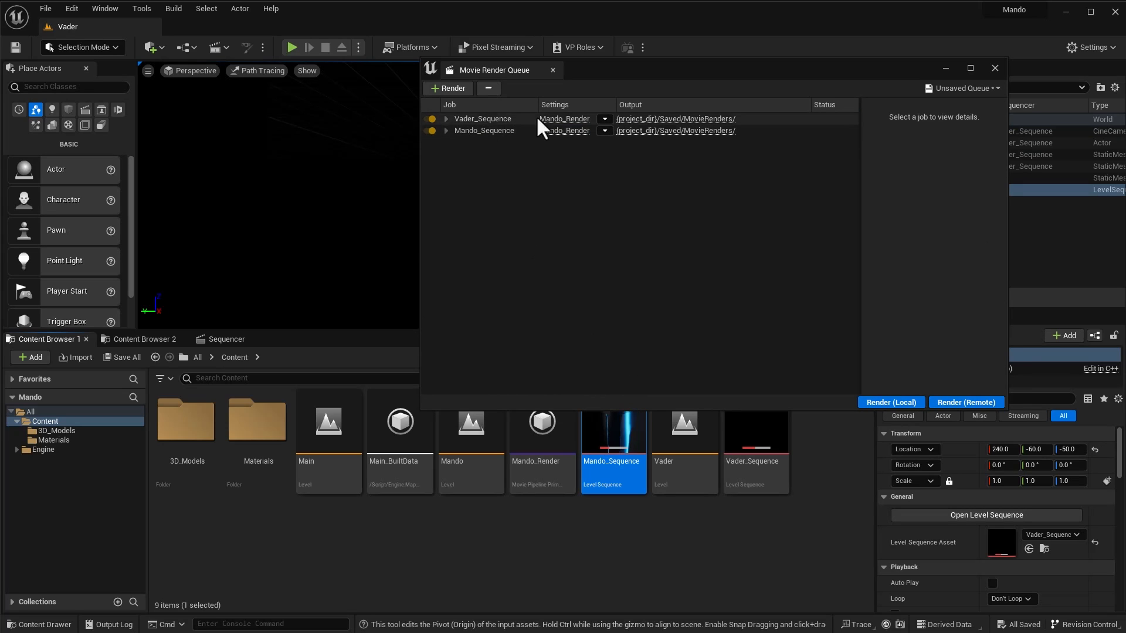
{"action": "left_click", "coordinate": [491, 132]}
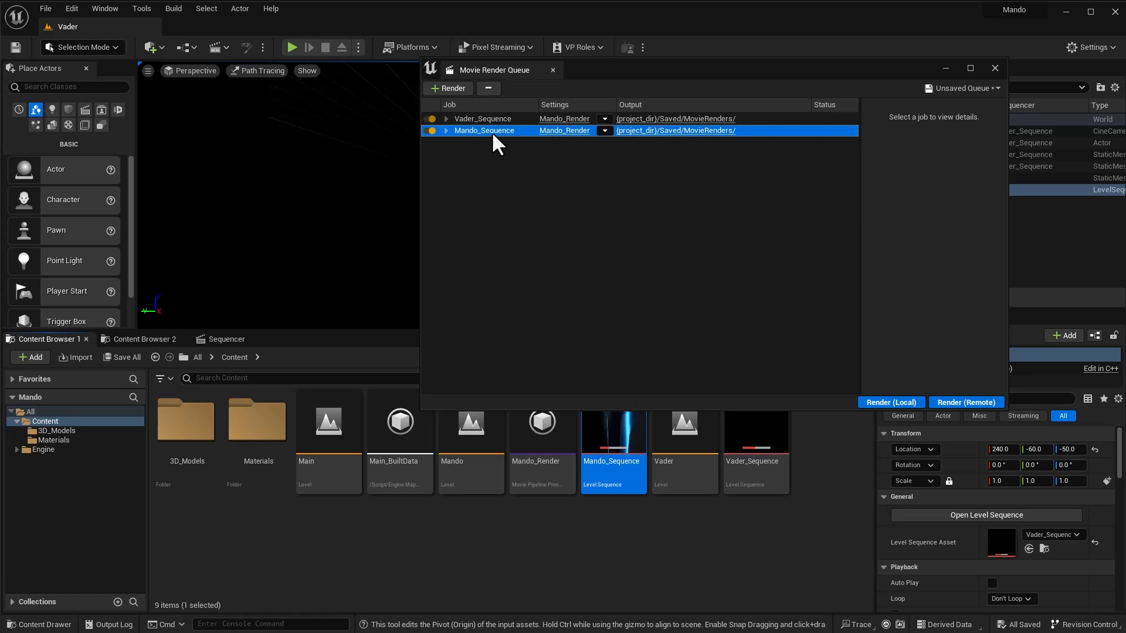
{"action": "key", "text": "Delete"}
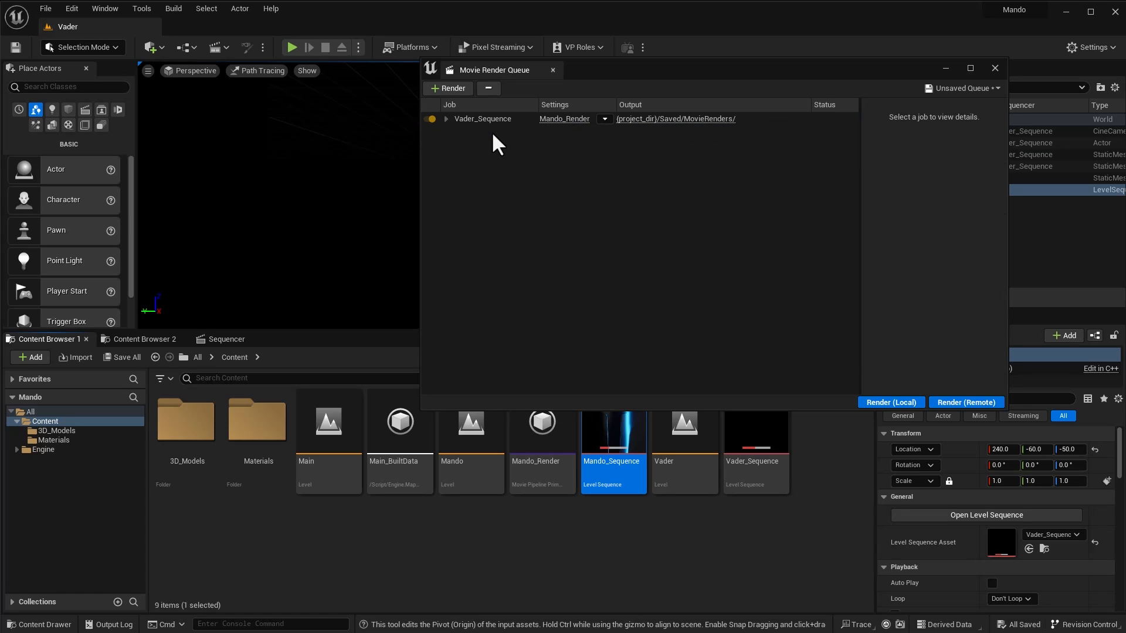
Step: Open the Mando level and its Mando_Sequence, and add that sequence to the Movie Render Queue as a second job
{"action": "double_click", "coordinate": [459, 445]}
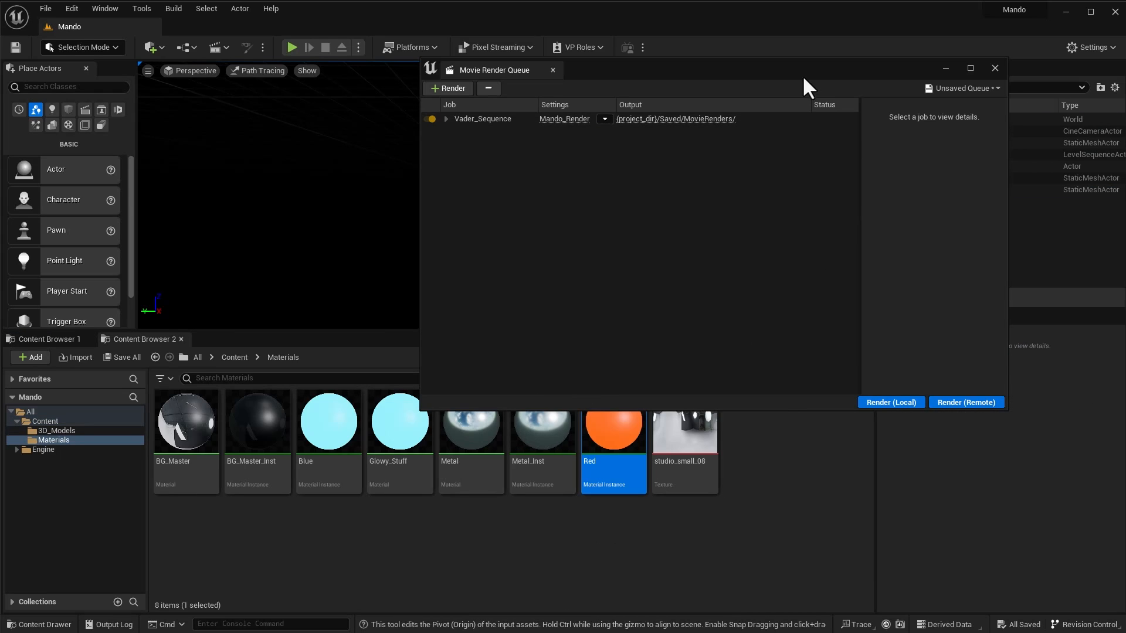
{"action": "left_click_drag", "start_coordinate": [796, 72], "coordinate": [655, 150]}
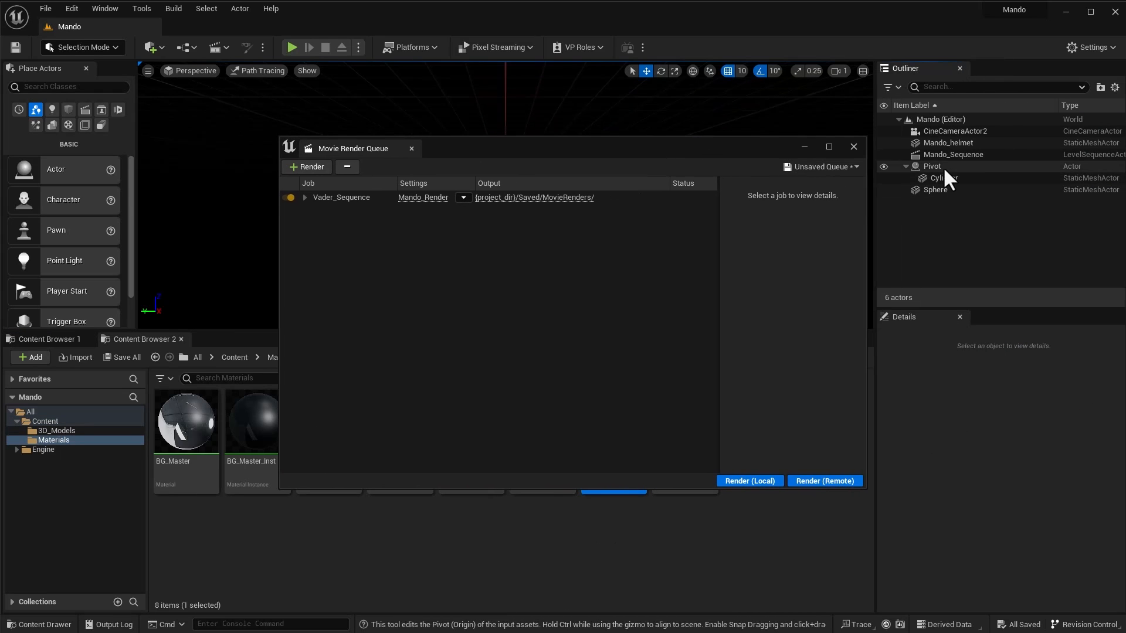
{"action": "right_click", "coordinate": [948, 156]}
{"action": "left_click", "coordinate": [974, 179]}
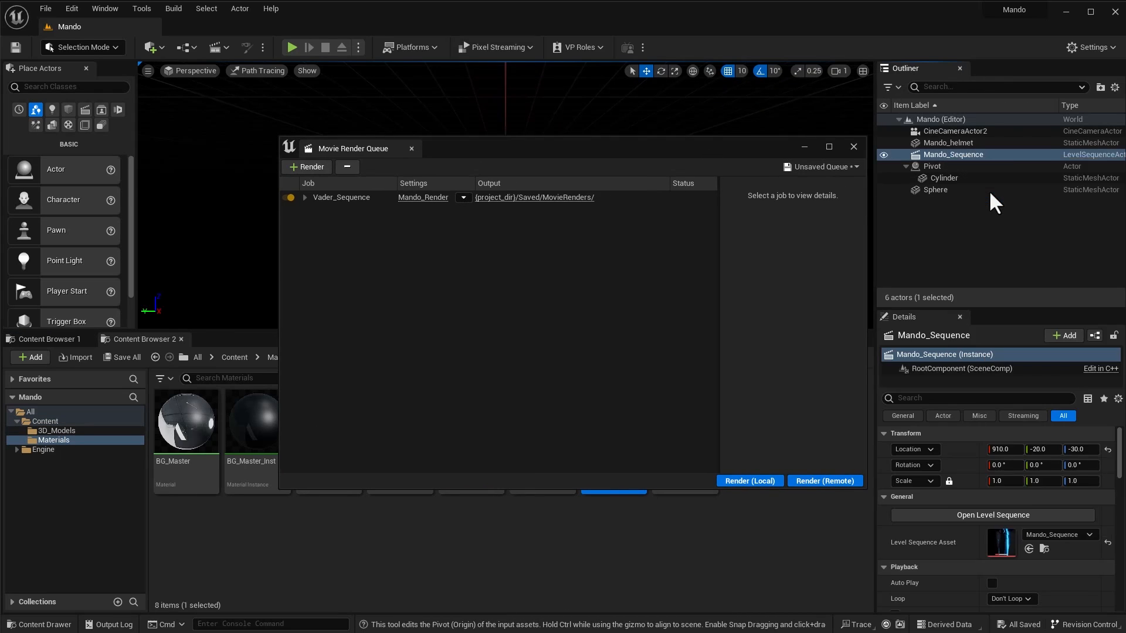
{"action": "left_click", "coordinate": [122, 358]}
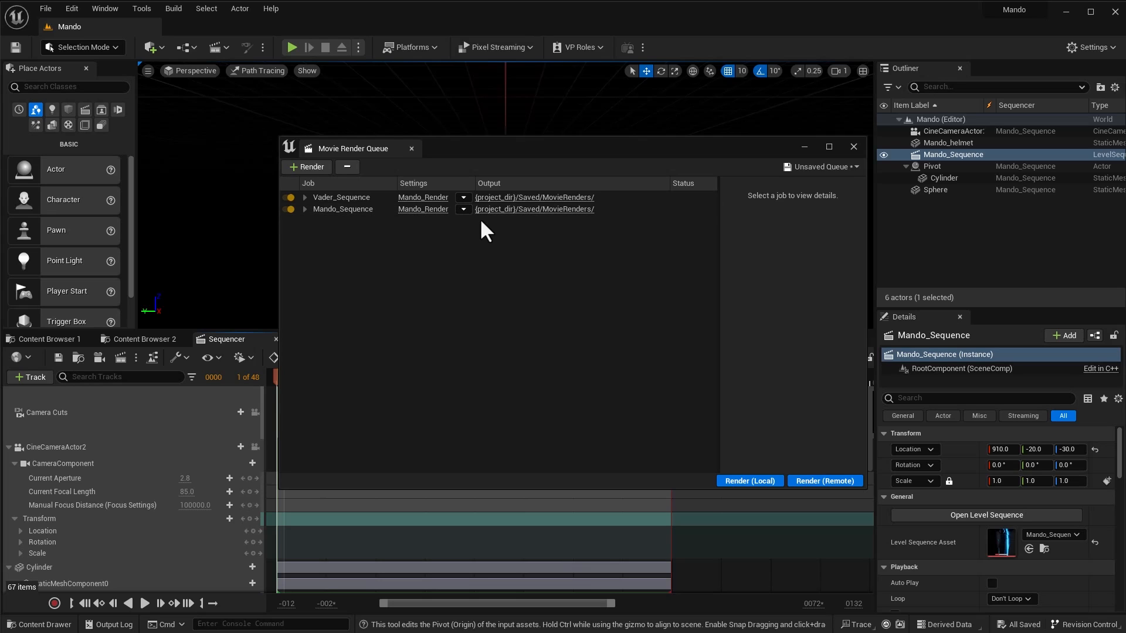
Step: Check the MovieRenders output folder of the Mando_Sequence job and put the folder window away
{"action": "left_click", "coordinate": [558, 210]}
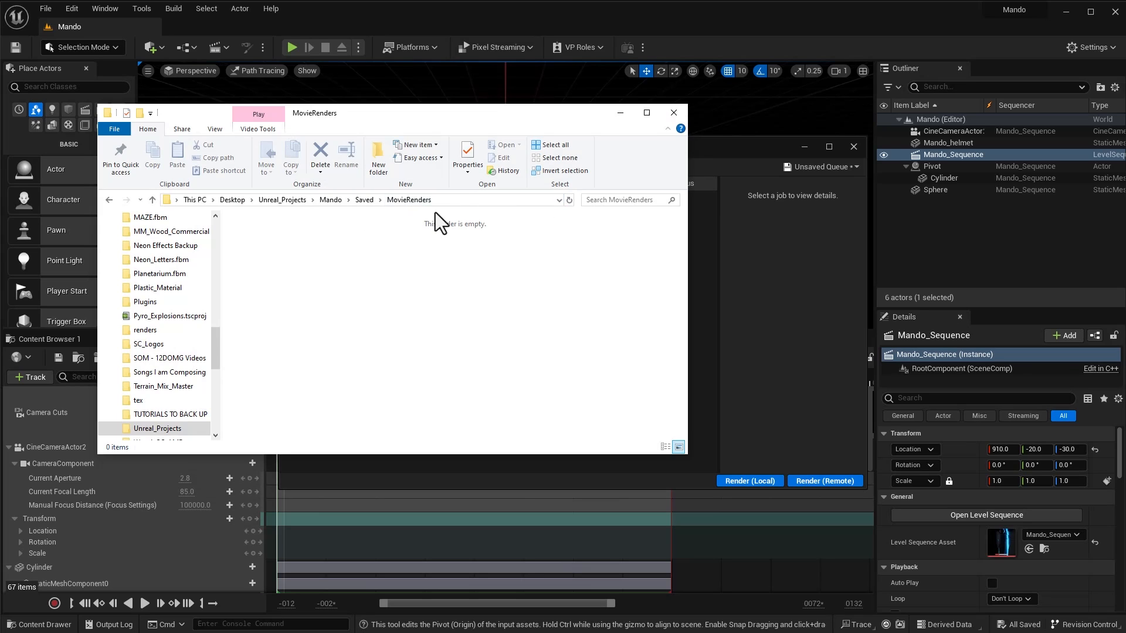
{"action": "left_click", "coordinate": [619, 119]}
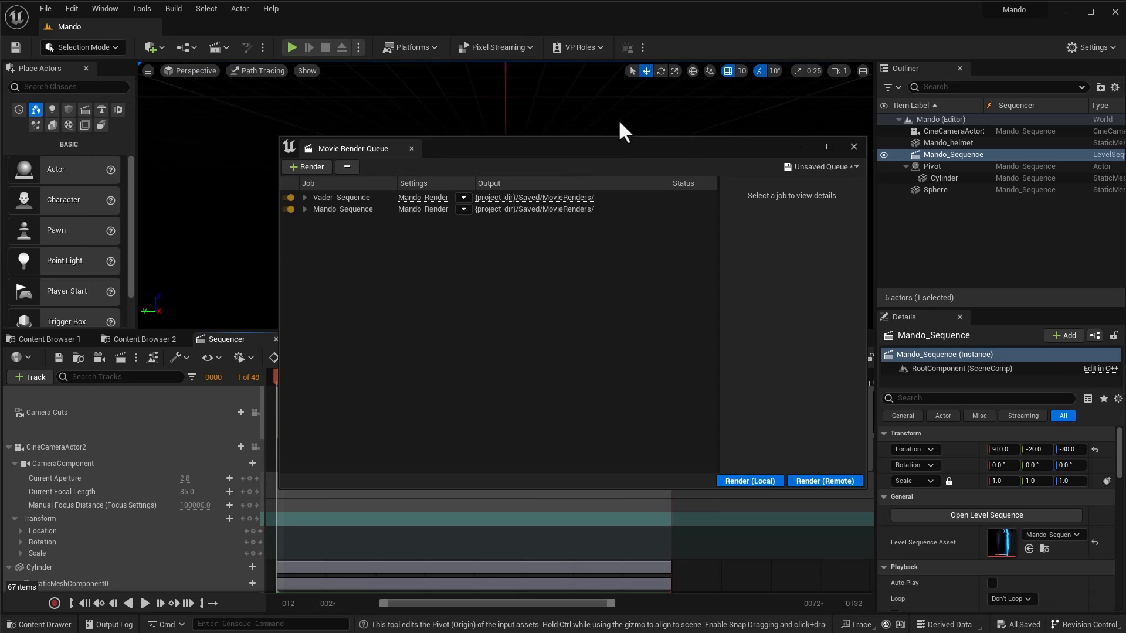
Step: Render the Vader_Sequence and Mando_Sequence jobs locally
{"action": "left_click", "coordinate": [762, 484]}
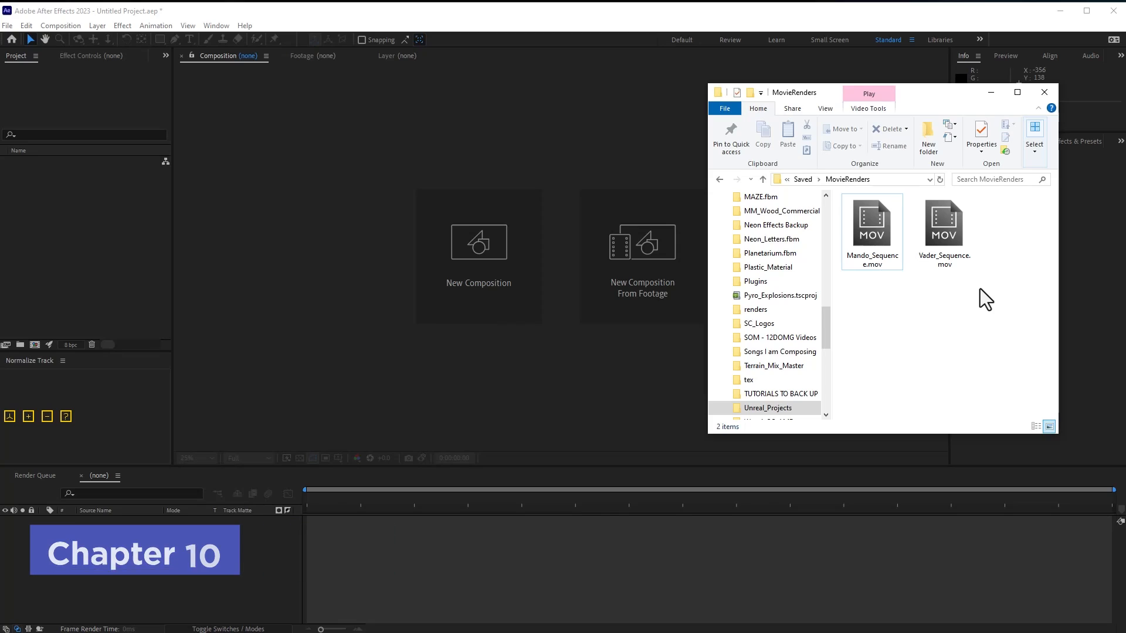
Step: In After Effects, import Mando_Sequence.mov and Vader_Sequence.mov and create a single composition from both, using the dimensions of Mando_Sequence.mov
{"action": "left_click_drag", "start_coordinate": [1004, 254], "coordinate": [104, 241]}
{"action": "left_click_drag", "start_coordinate": [47, 170], "coordinate": [36, 343]}
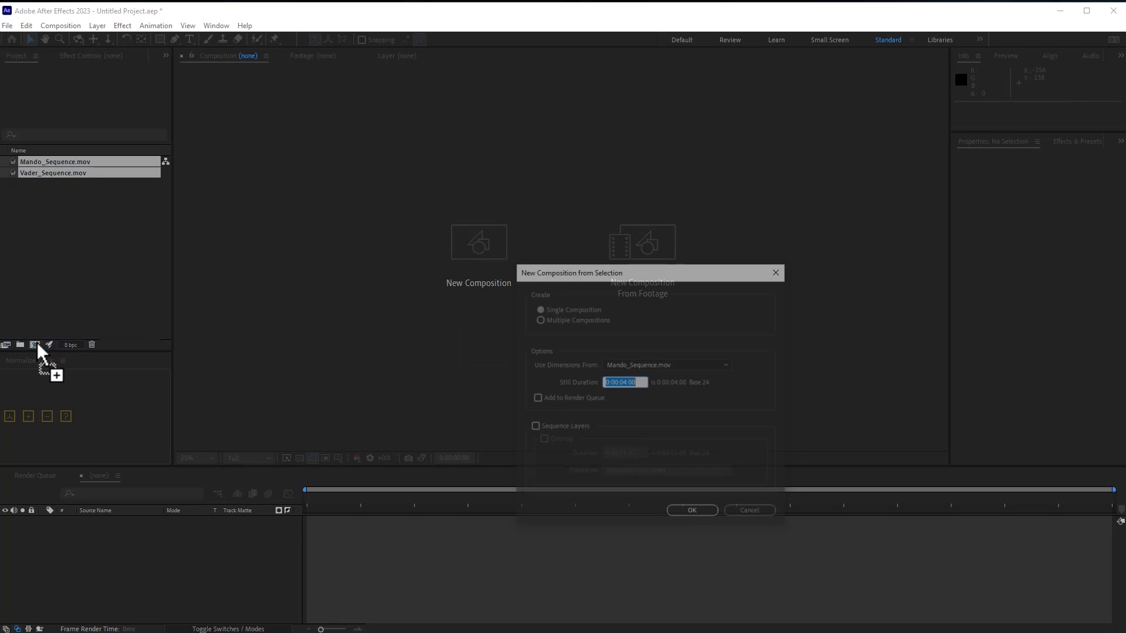
{"action": "left_click", "coordinate": [558, 309]}
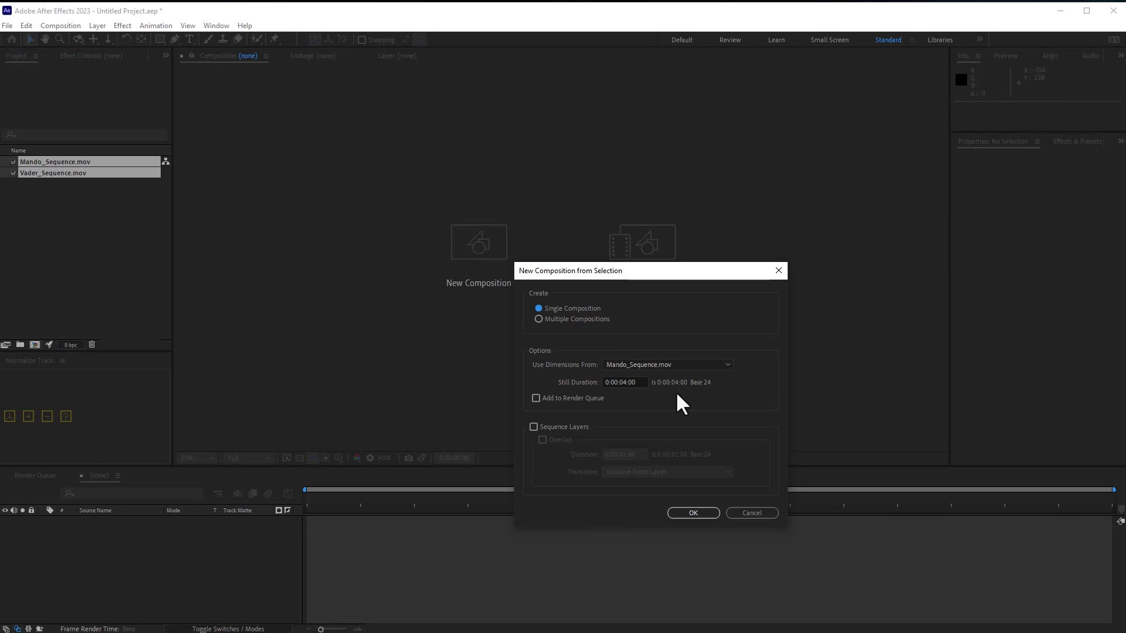
{"action": "left_click", "coordinate": [689, 513]}
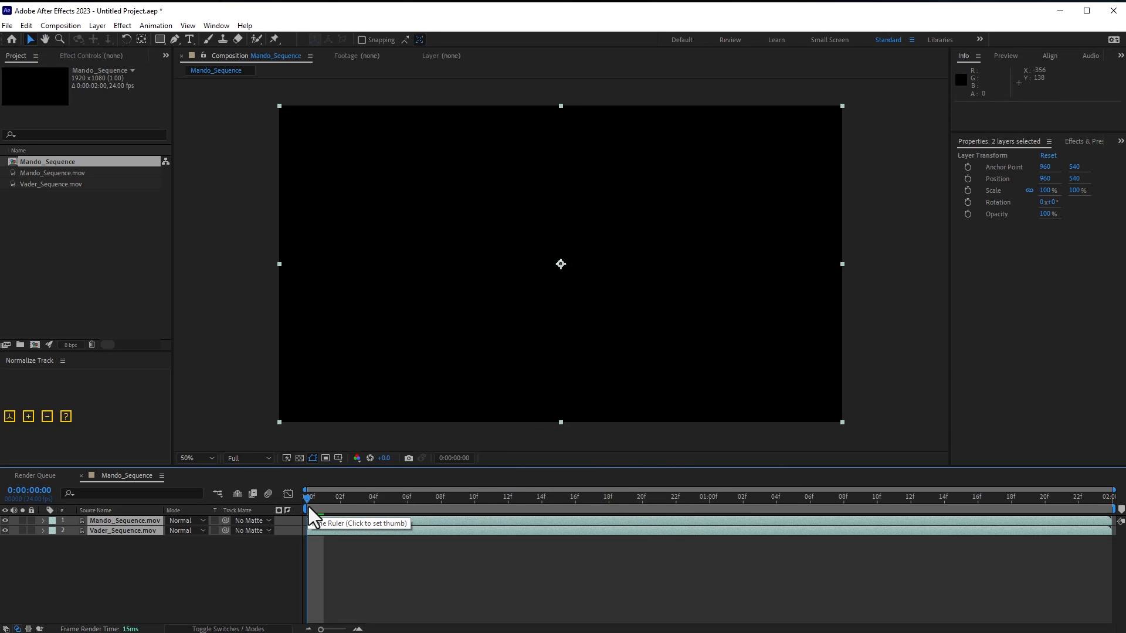
Step: Set the composition's duration to 0:00:04:00 and show its full length in the timeline
{"action": "key", "text": "ctrl+k"}
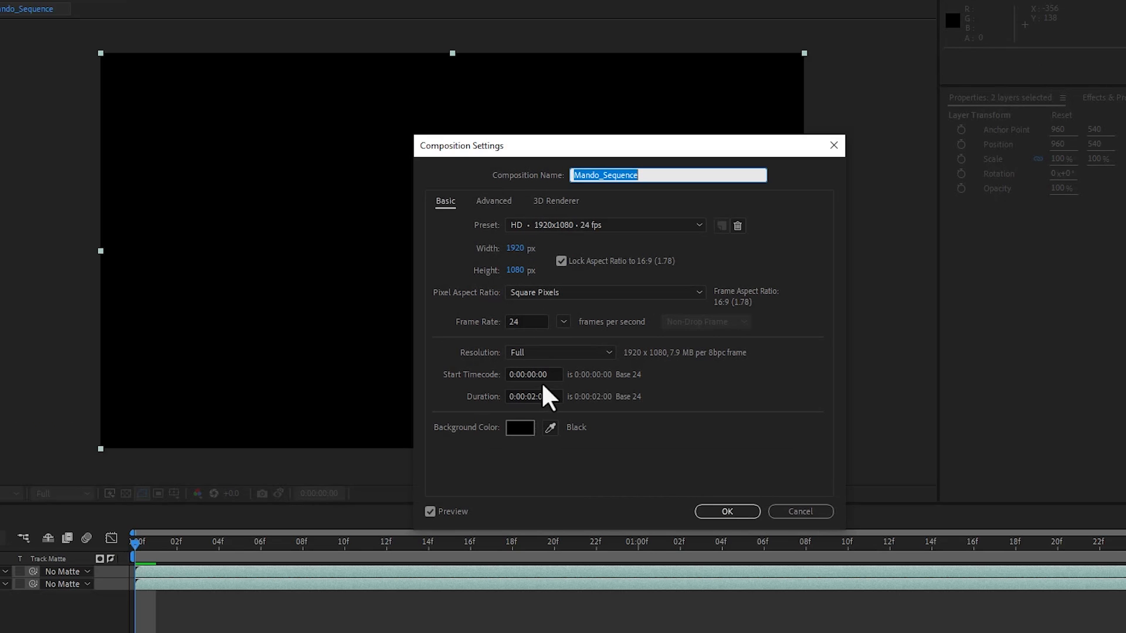
{"action": "left_click", "coordinate": [531, 397]}
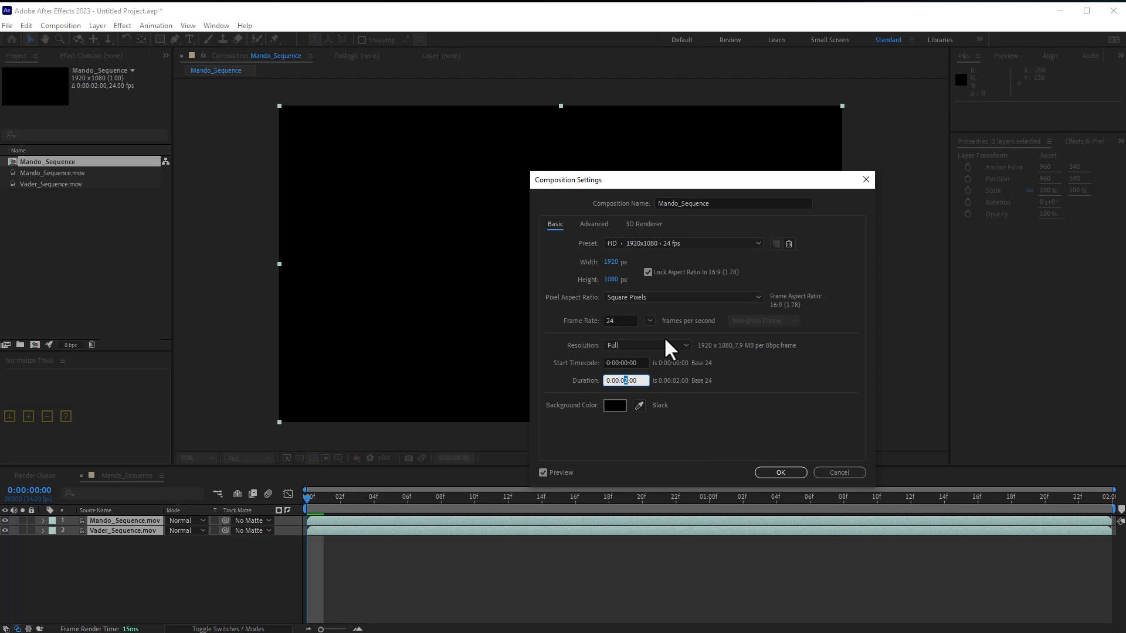
{"action": "type", "text": "4"}
{"action": "key", "text": "Return"}
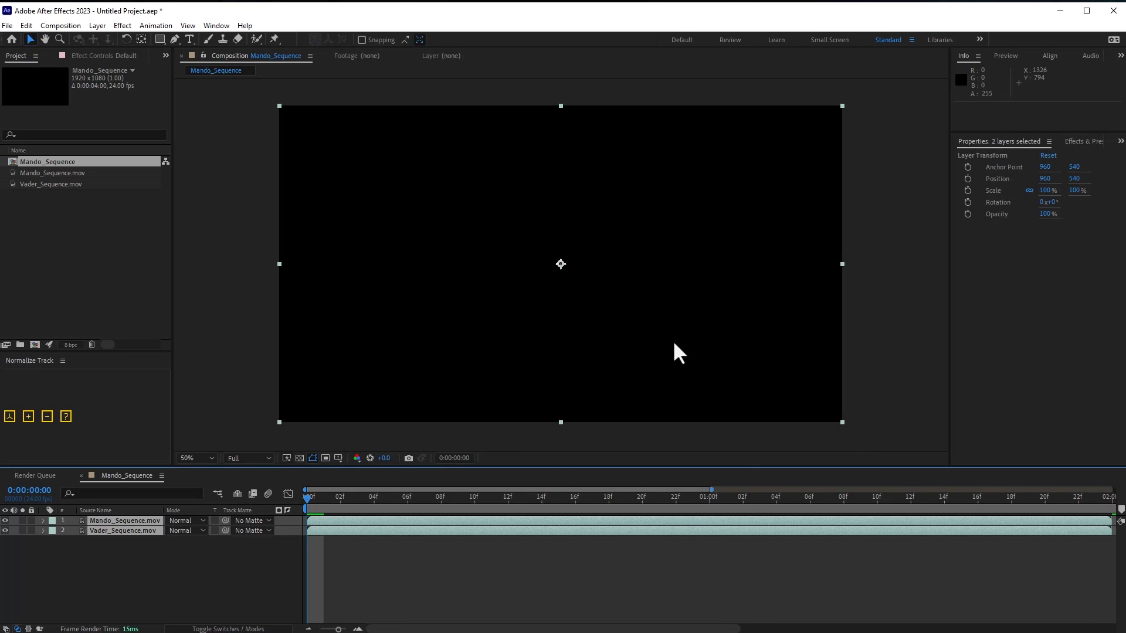
{"action": "left_click_drag", "start_coordinate": [712, 489], "coordinate": [1113, 489]}
Step: Place the Vader_Sequence.mov layer above Mando_Sequence.mov and set its blending mode to Lighter Color
{"action": "left_click", "coordinate": [150, 545]}
{"action": "left_click_drag", "start_coordinate": [131, 522], "coordinate": [132, 538]}
{"action": "left_click_drag", "start_coordinate": [355, 504], "coordinate": [561, 516]}
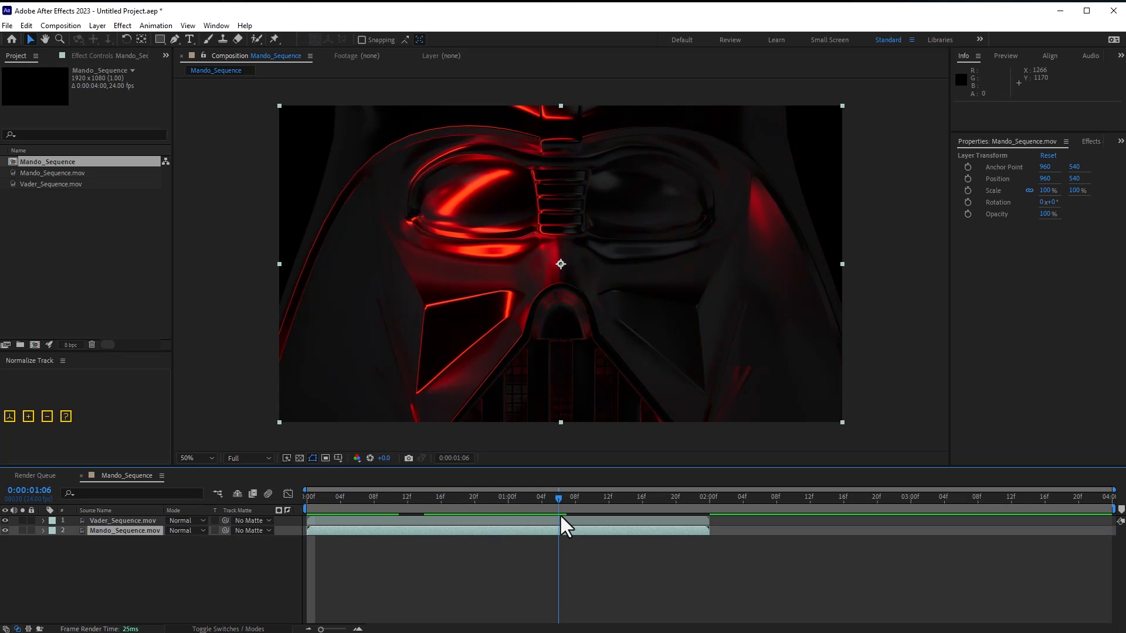
{"action": "left_click", "coordinate": [472, 520]}
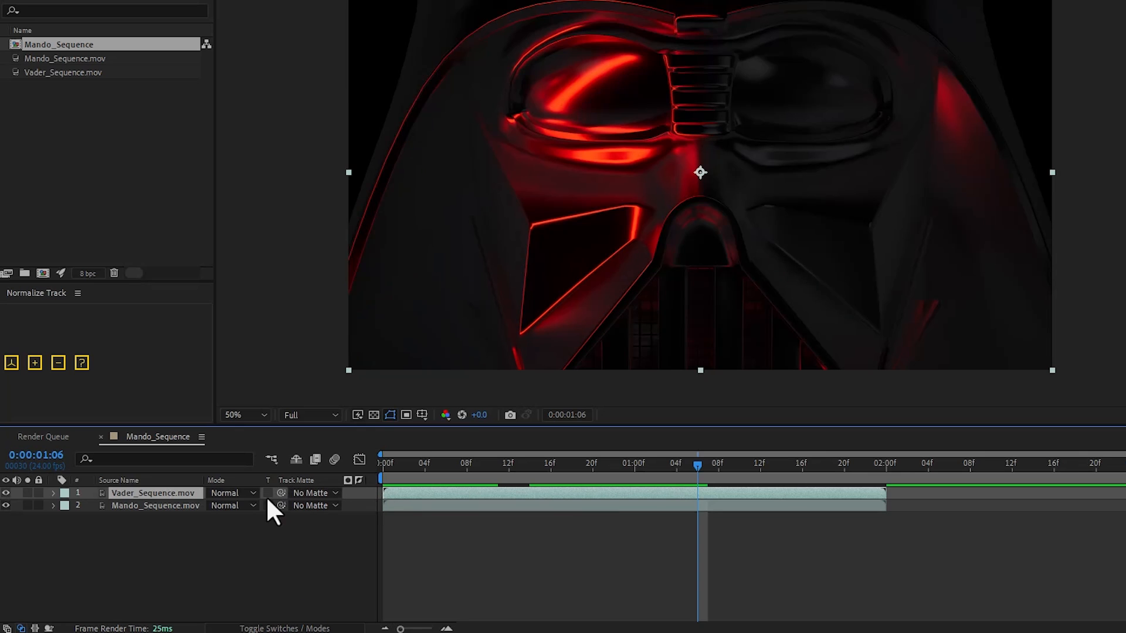
{"action": "left_click", "coordinate": [229, 494]}
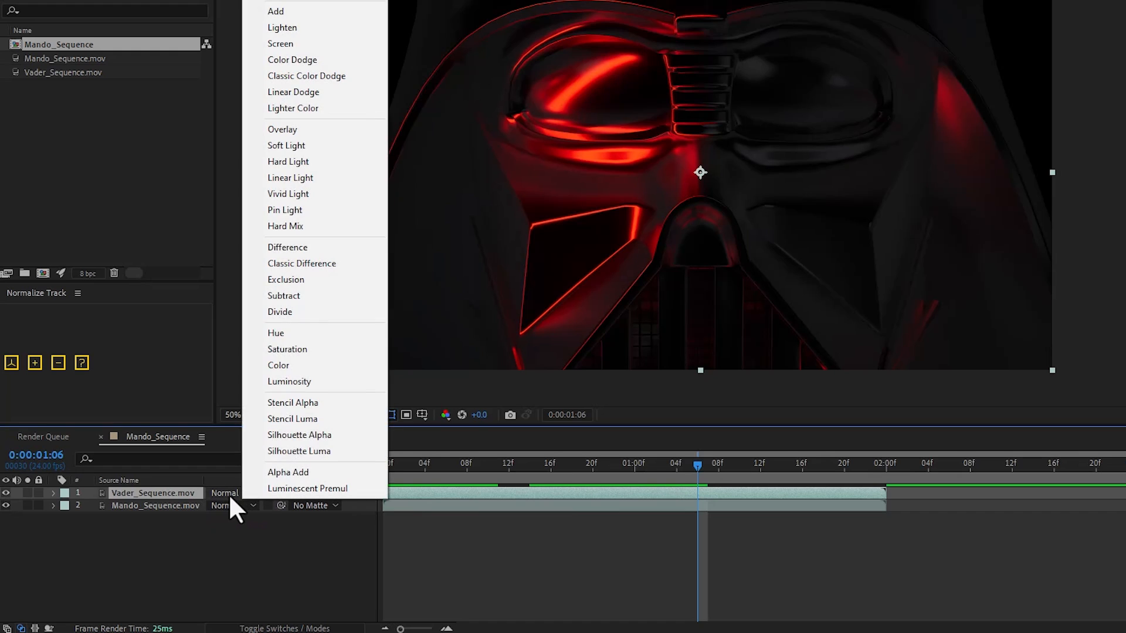
{"action": "left_click", "coordinate": [293, 108]}
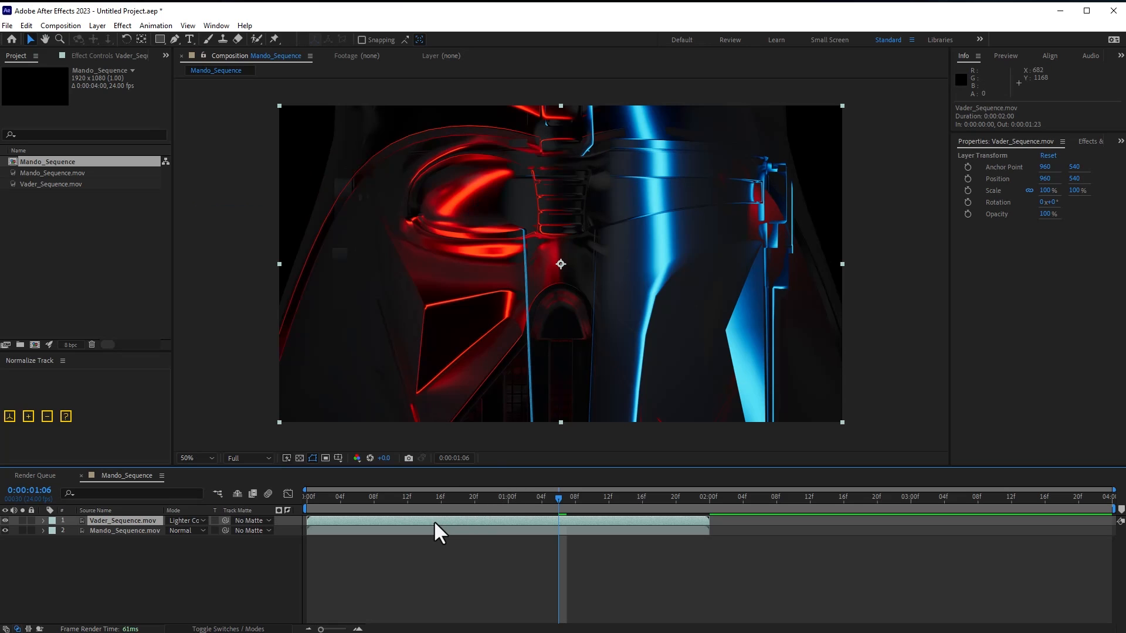
Step: Shift the Vader_Sequence.mov layer to start at 0:00:01:06 and preview its overlap with the Mando_Sequence.mov layer
{"action": "left_click_drag", "start_coordinate": [375, 520], "coordinate": [634, 509]}
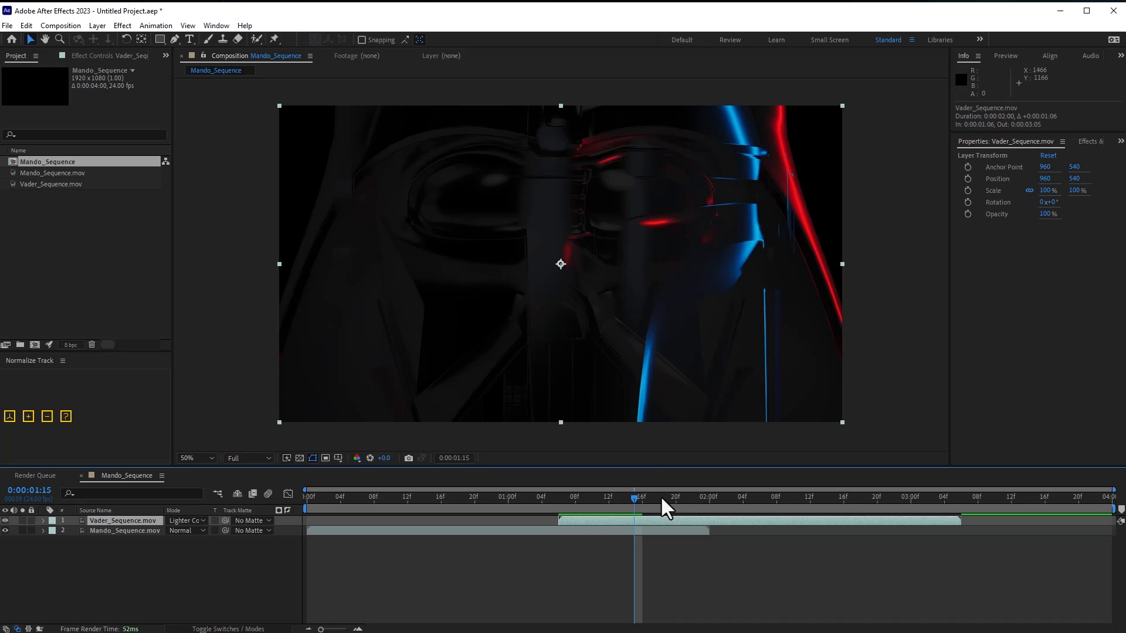
{"action": "key", "text": "space"}
{"action": "key", "text": "space"}
{"action": "left_click_drag", "start_coordinate": [638, 498], "coordinate": [595, 526]}
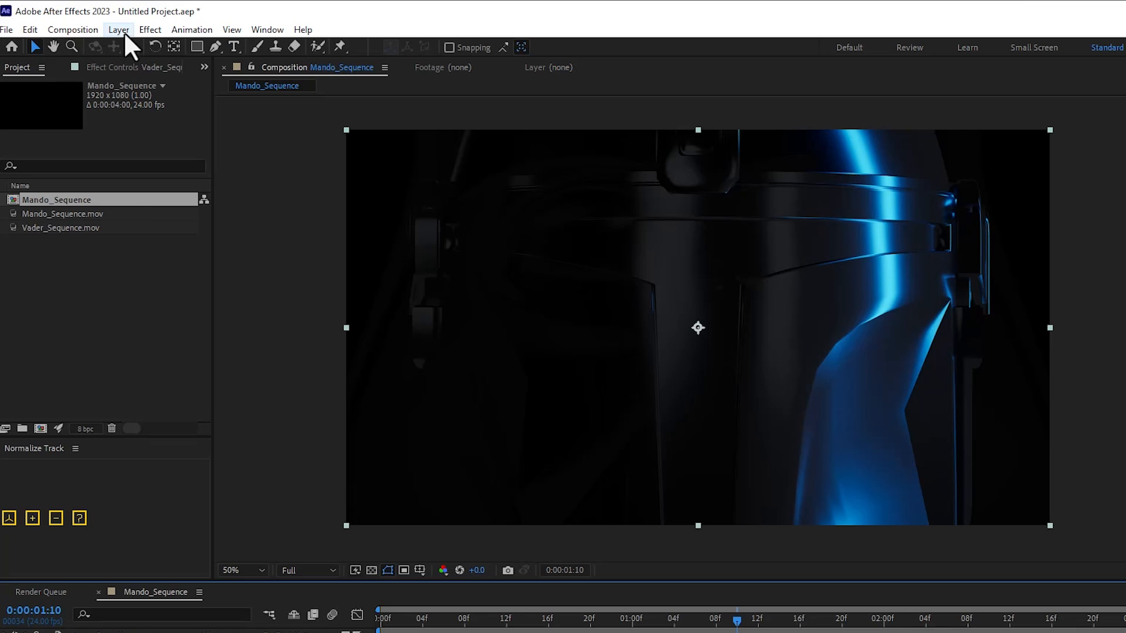
Step: Create an adjustment layer above the two video layers
{"action": "left_click", "coordinate": [118, 29]}
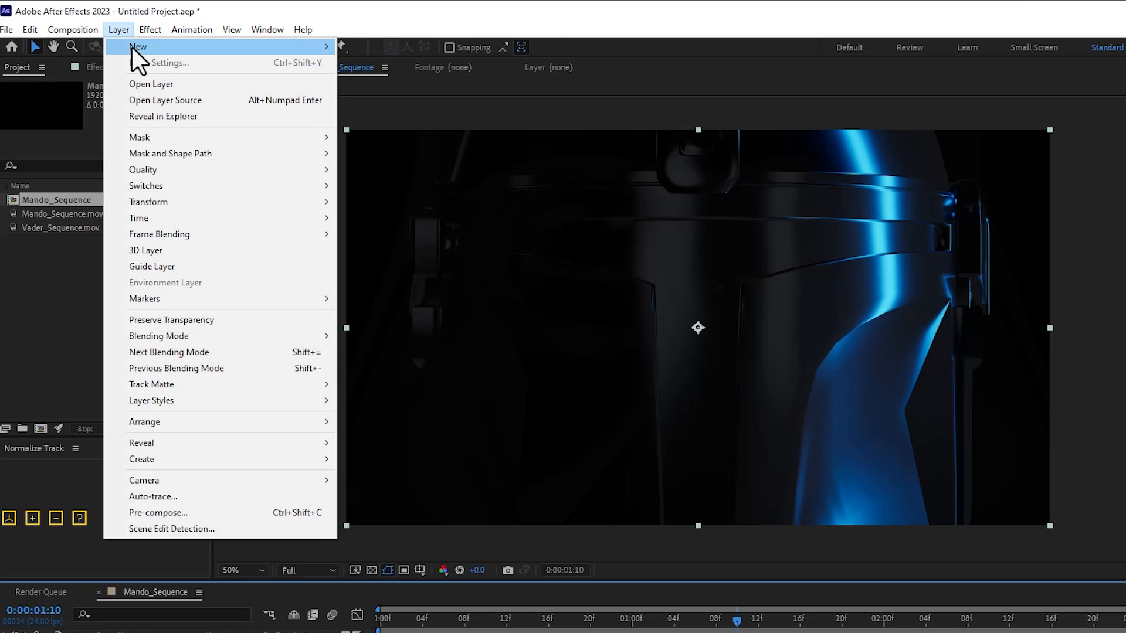
{"action": "mouse_move", "coordinate": [132, 47]}
{"action": "left_click", "coordinate": [414, 143]}
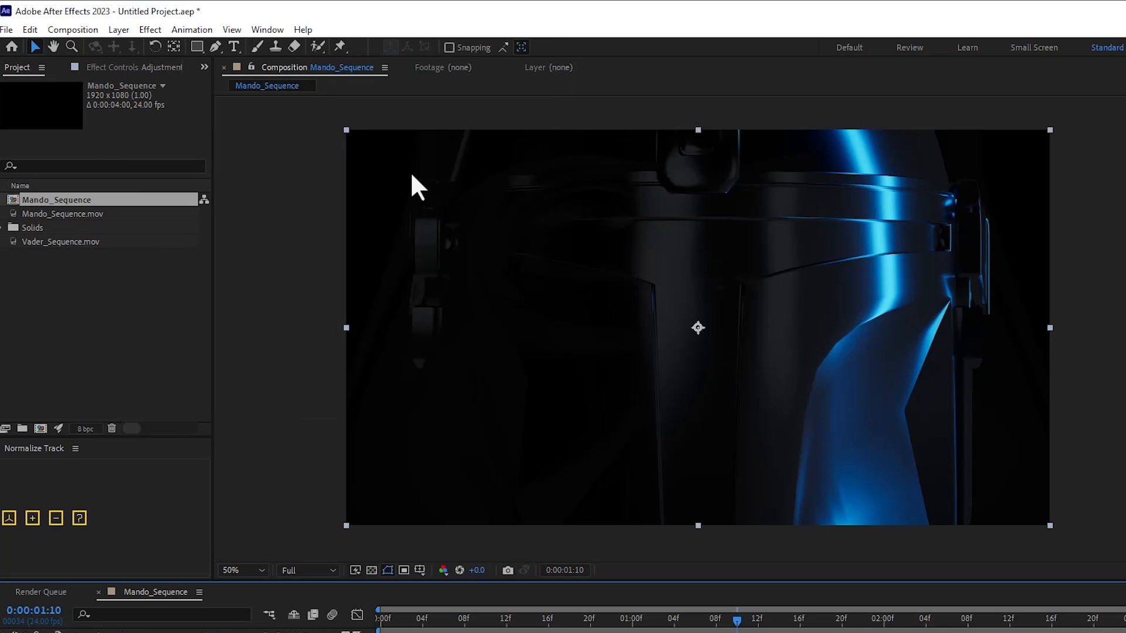
Step: Apply a Curves effect to the adjustment layer and shape a slight S-curve that darkens the shadows and lifts the highlights
{"action": "left_click", "coordinate": [160, 31]}
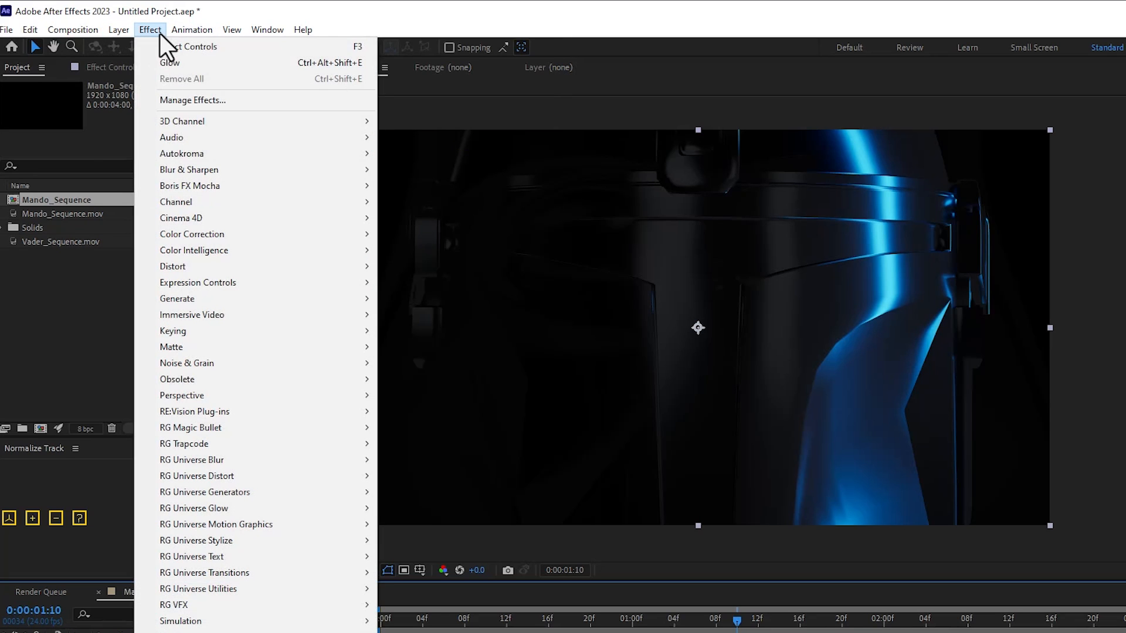
{"action": "mouse_move", "coordinate": [245, 234]}
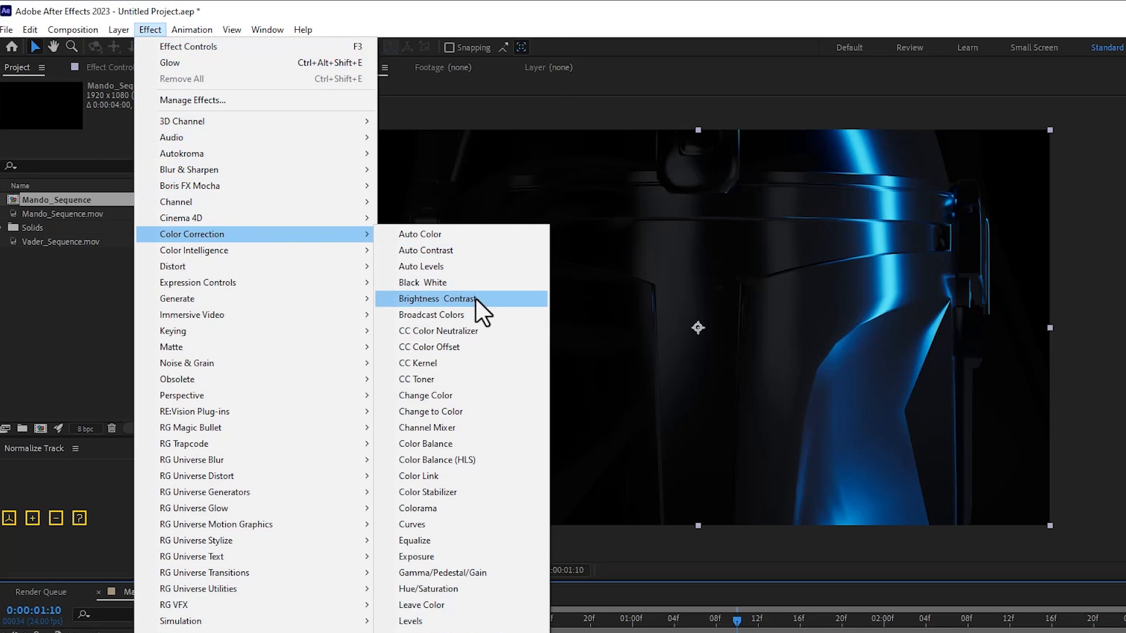
{"action": "left_click", "coordinate": [431, 525]}
{"action": "left_click_drag", "start_coordinate": [69, 295], "coordinate": [65, 309]}
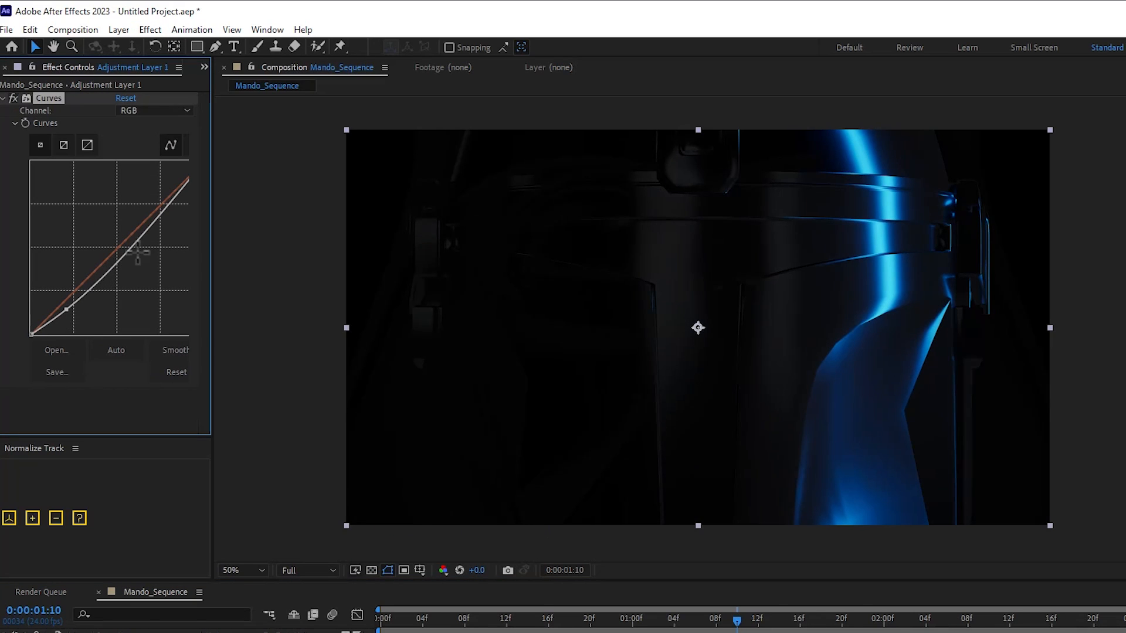
{"action": "left_click_drag", "start_coordinate": [139, 245], "coordinate": [129, 231]}
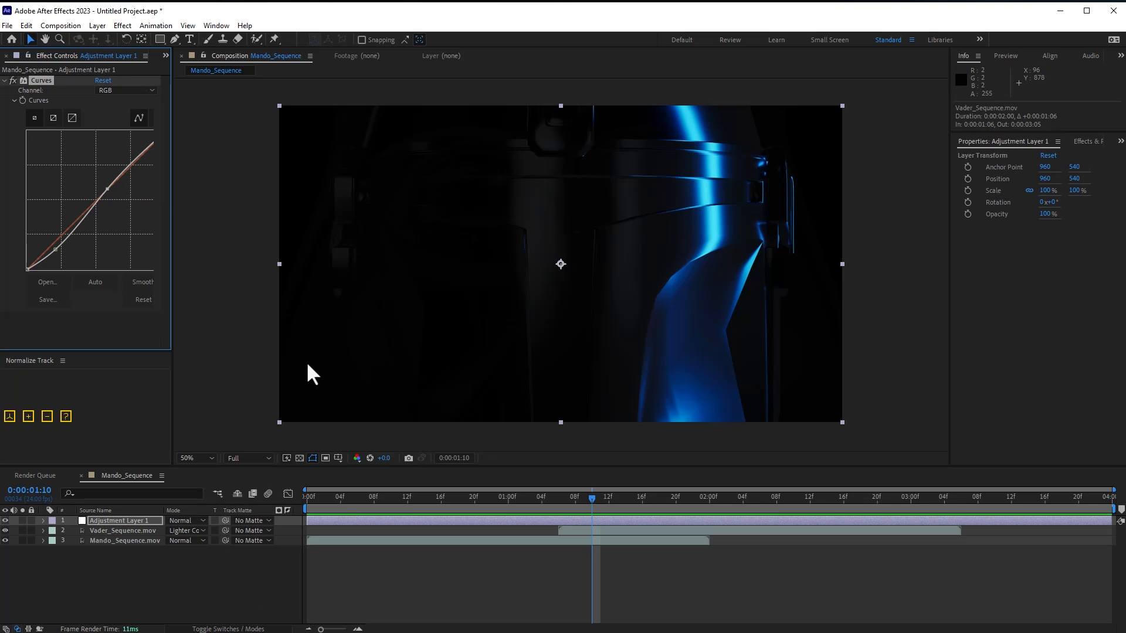
Step: Add a Glow effect to the adjustment layer with radius 84 and threshold 92.5%, and compare the image with and without it
{"action": "left_click_drag", "start_coordinate": [342, 505], "coordinate": [533, 492]}
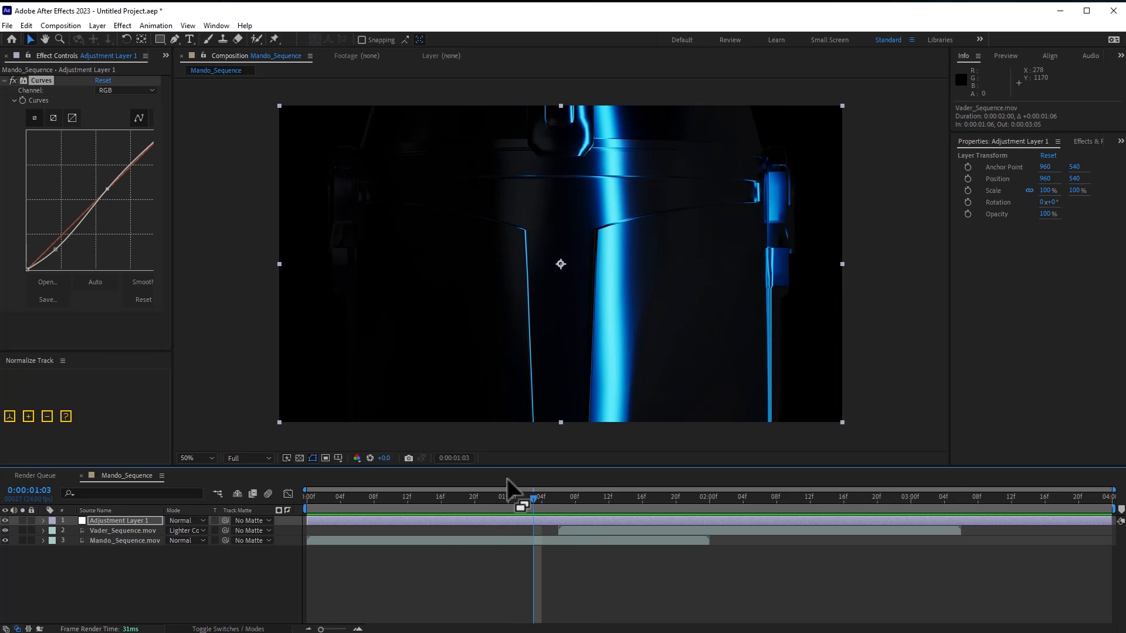
{"action": "left_click", "coordinate": [138, 522]}
{"action": "left_click", "coordinate": [123, 26]}
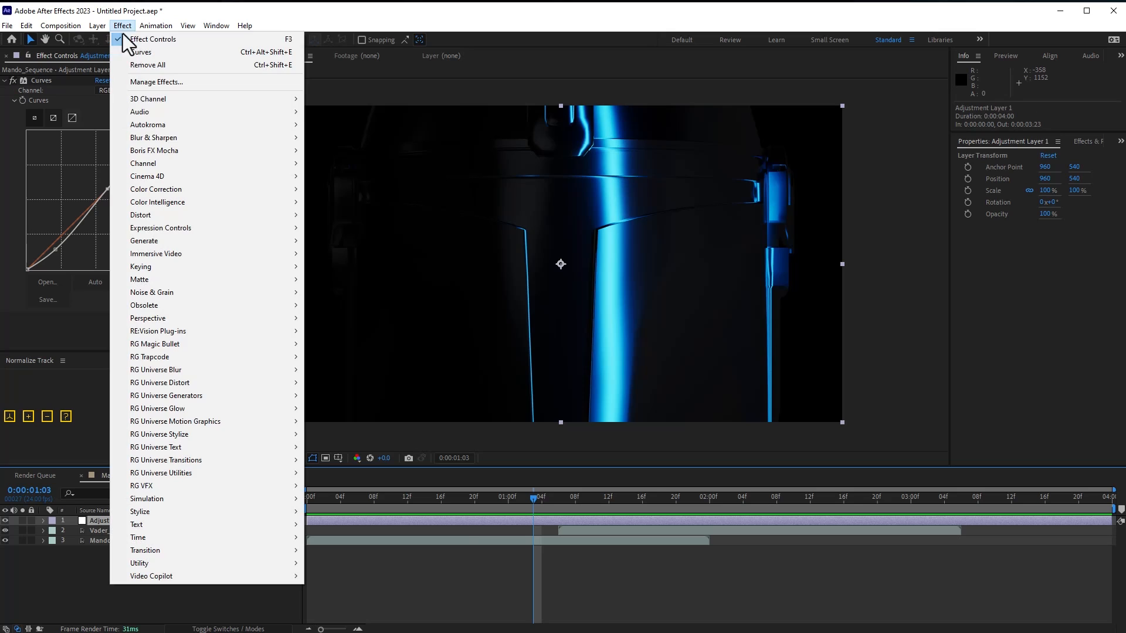
{"action": "mouse_move", "coordinate": [231, 515]}
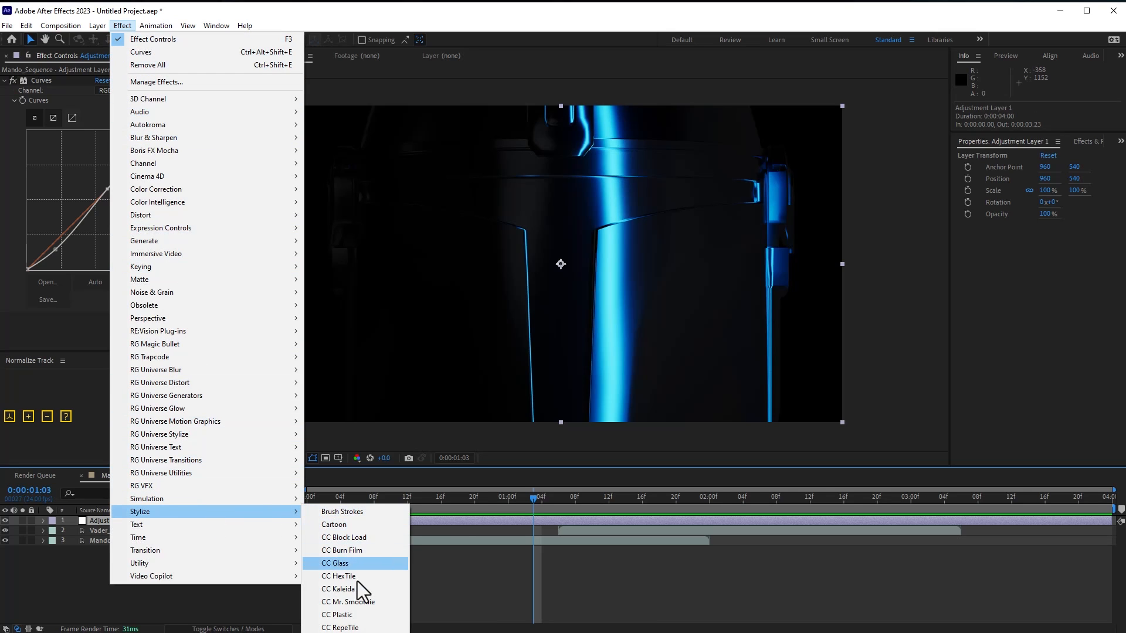
{"action": "left_click", "coordinate": [331, 632]}
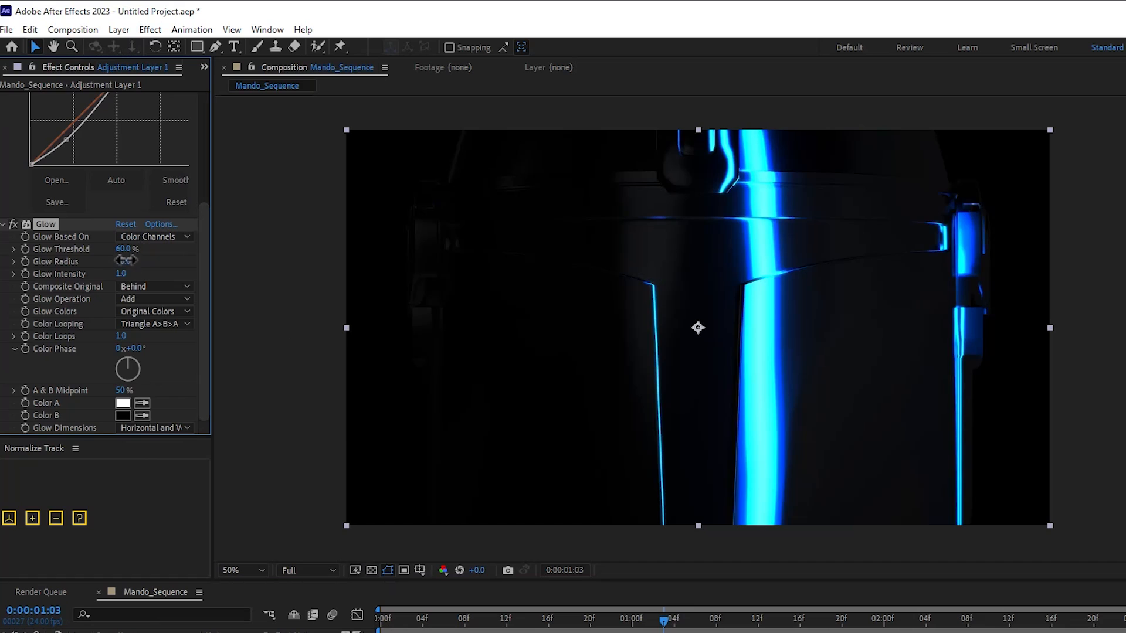
{"action": "left_click_drag", "start_coordinate": [125, 260], "coordinate": [185, 248]}
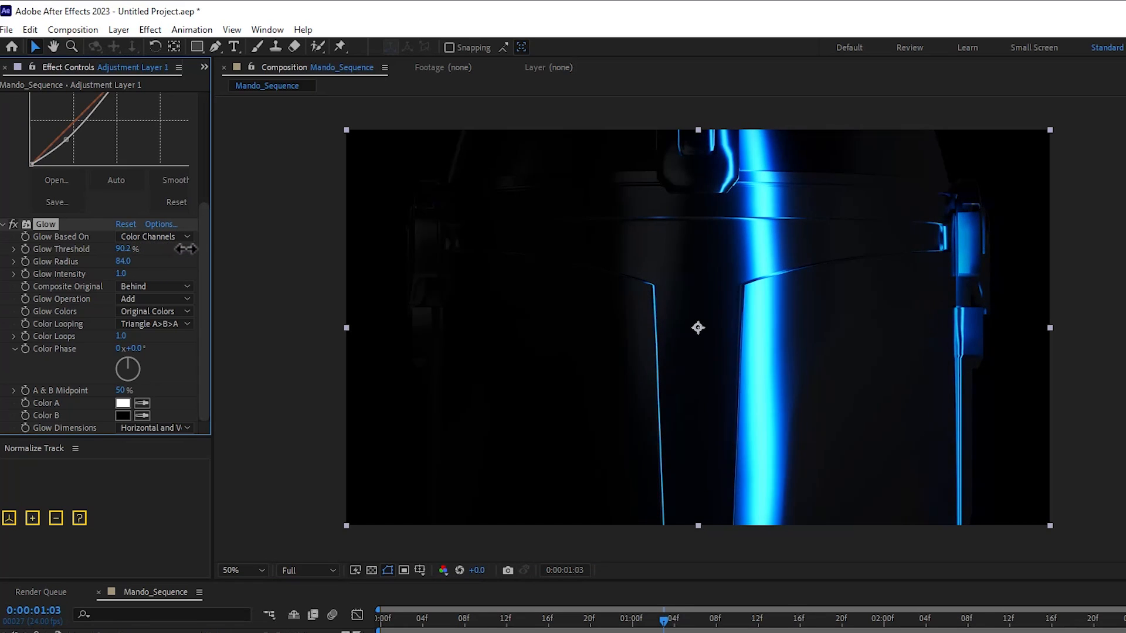
{"action": "left_click", "coordinate": [12, 224]}
{"action": "left_click", "coordinate": [12, 224]}
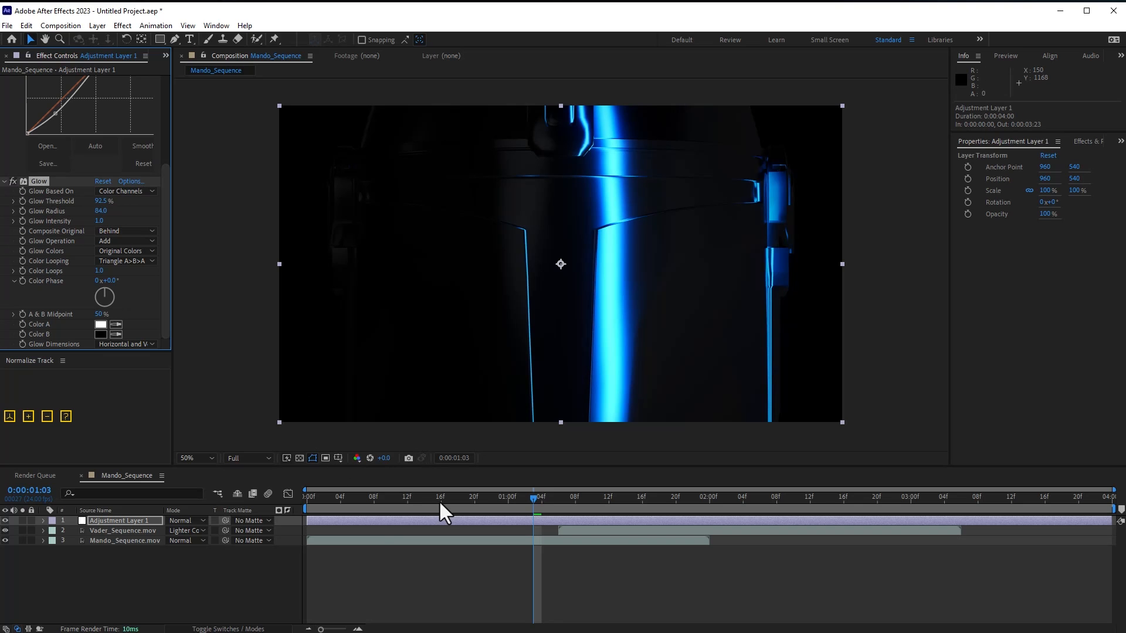
Step: Play back the graded composition from the start to check it, and add it to the render queue
{"action": "left_click_drag", "start_coordinate": [438, 501], "coordinate": [209, 494]}
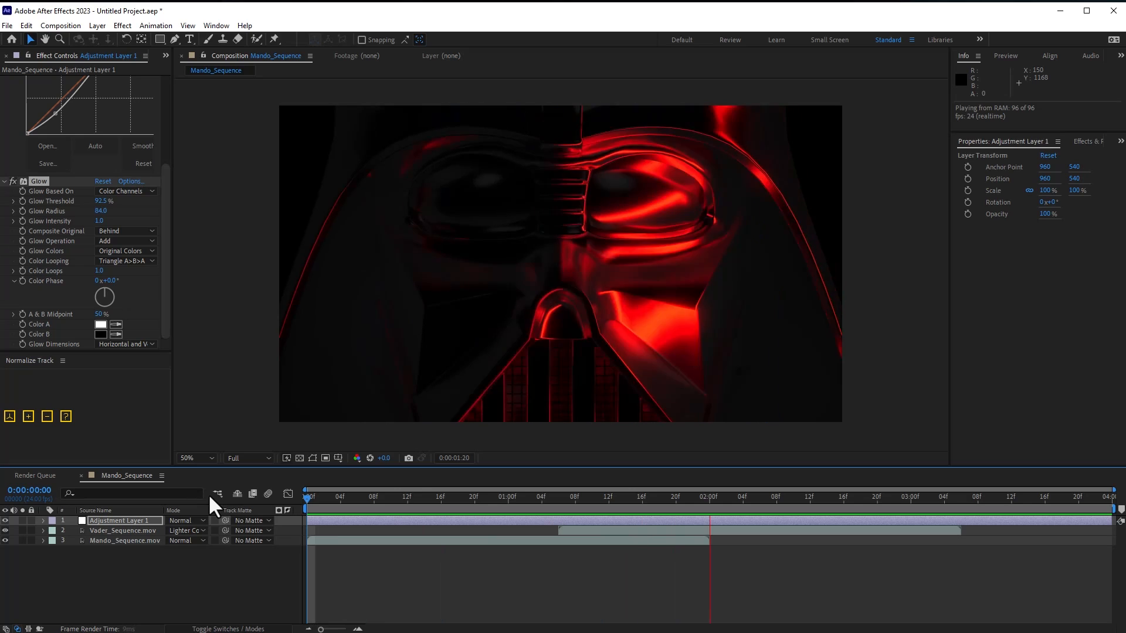
{"action": "key", "text": "space"}
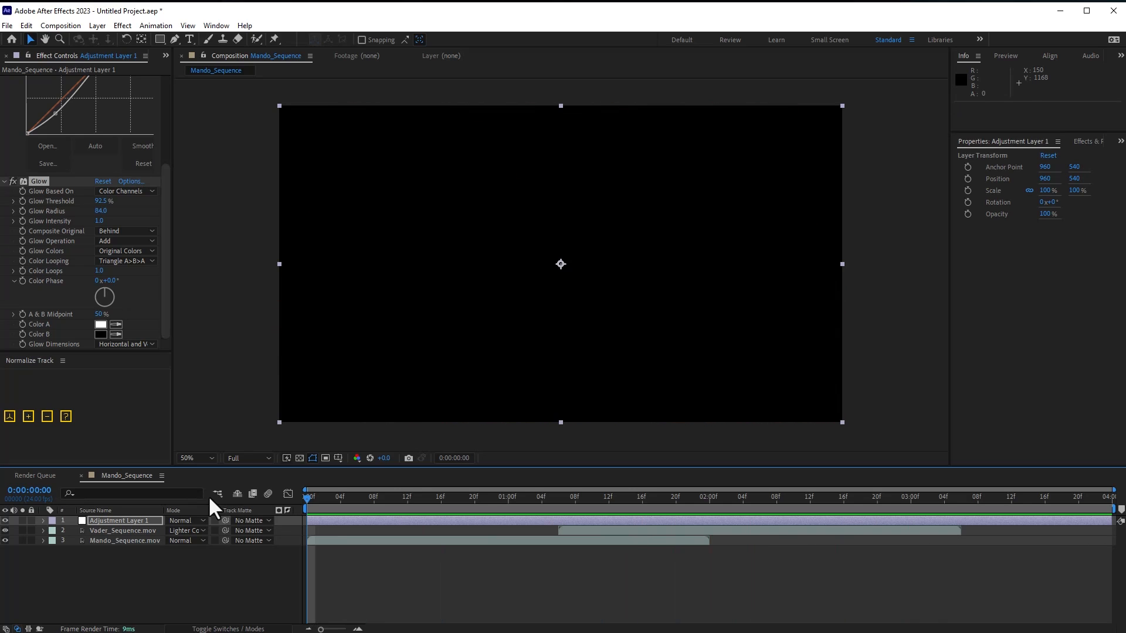
{"action": "left_click_drag", "start_coordinate": [341, 507], "coordinate": [538, 493]}
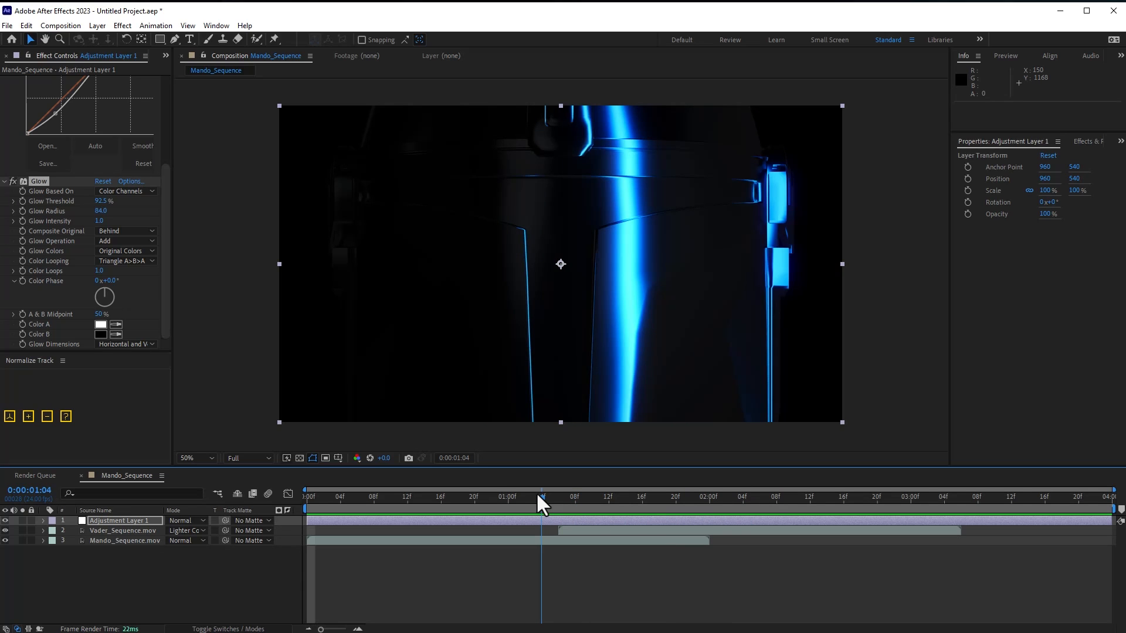
{"action": "key", "text": "space"}
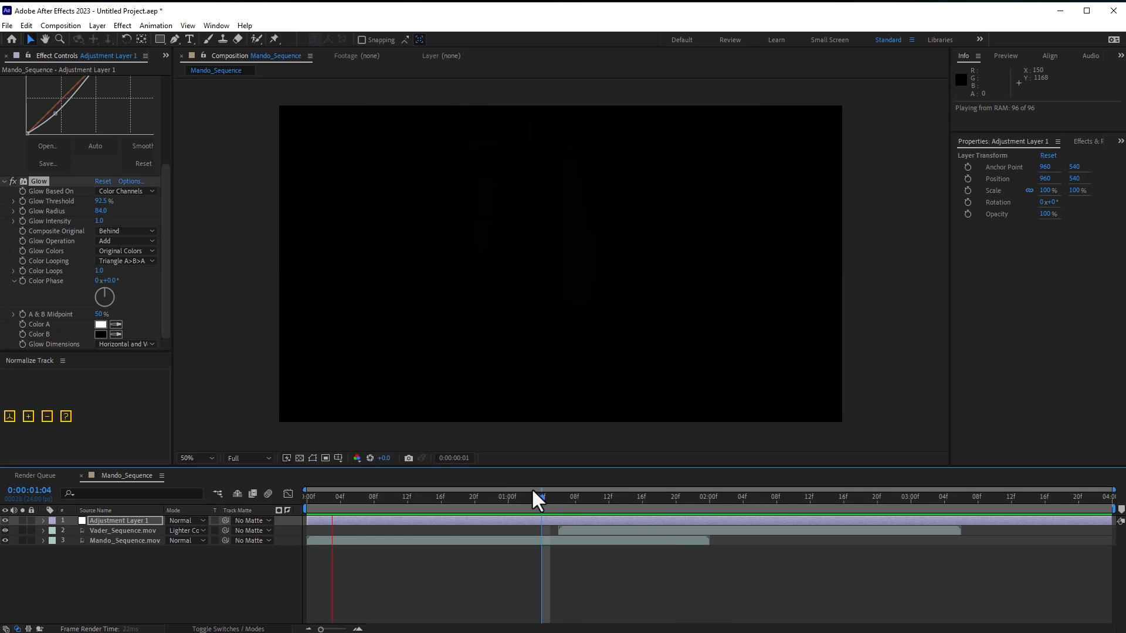
{"action": "key", "text": "space"}
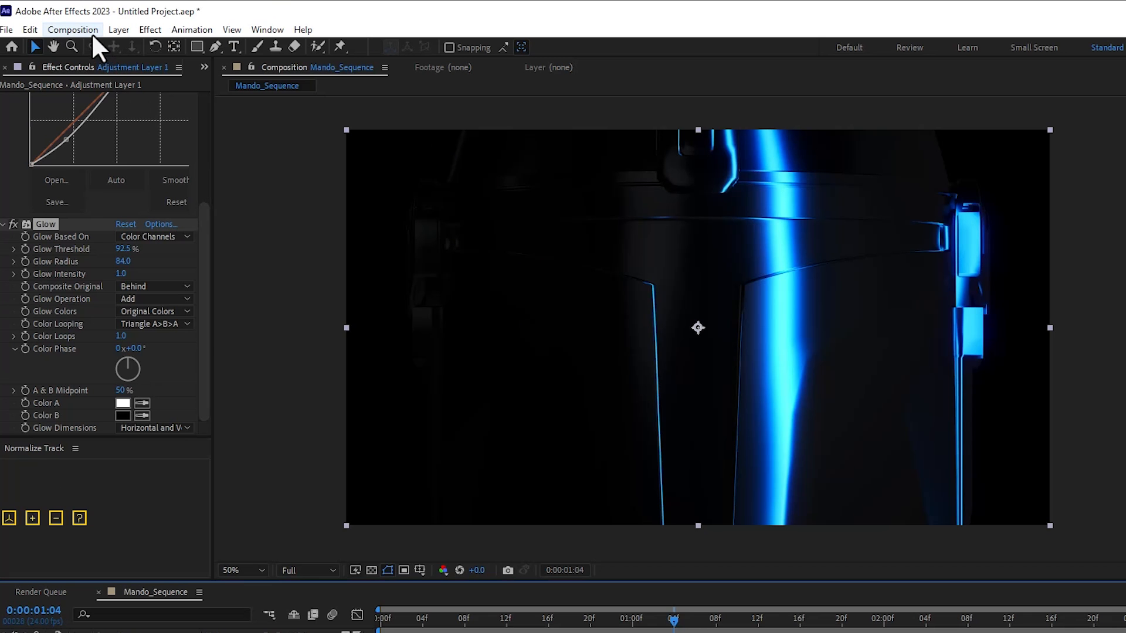
{"action": "left_click", "coordinate": [75, 27]}
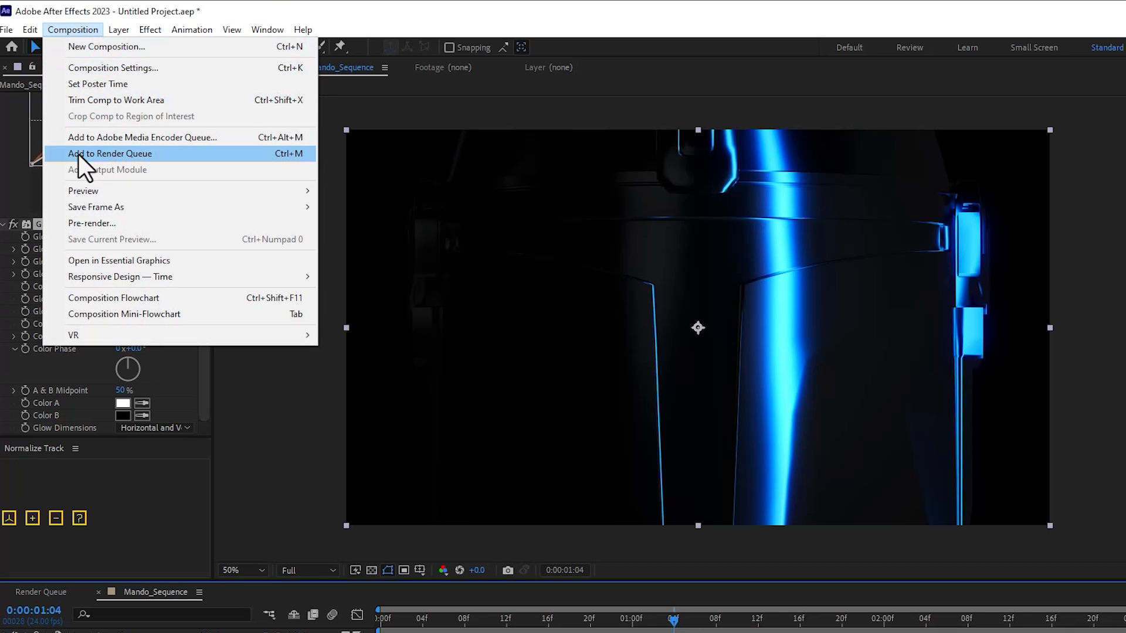
{"action": "left_click", "coordinate": [82, 151]}
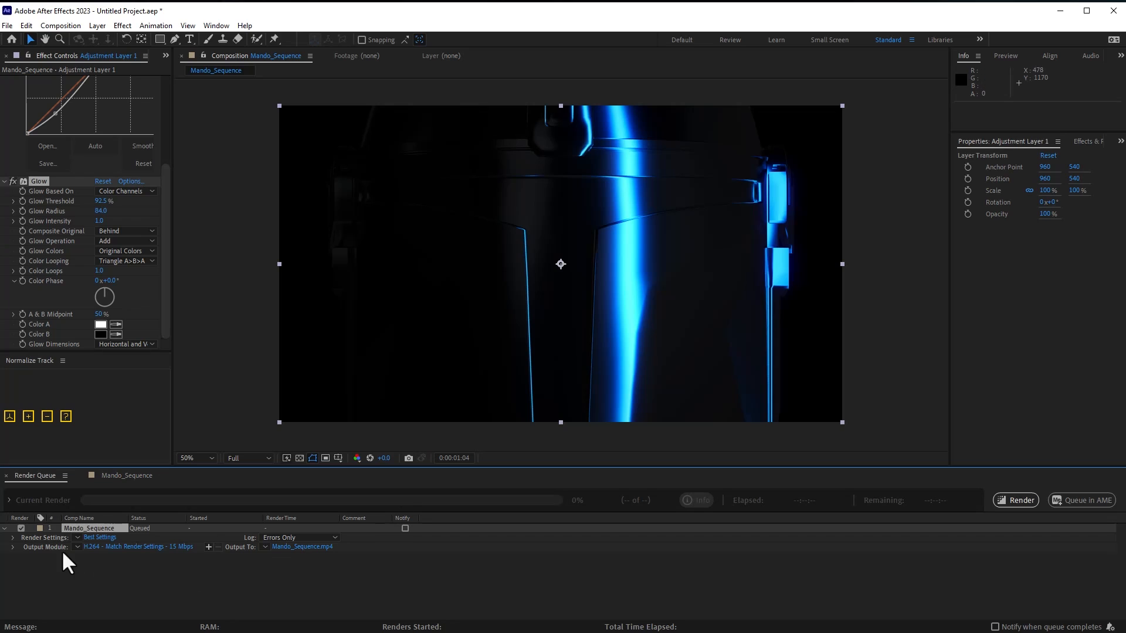